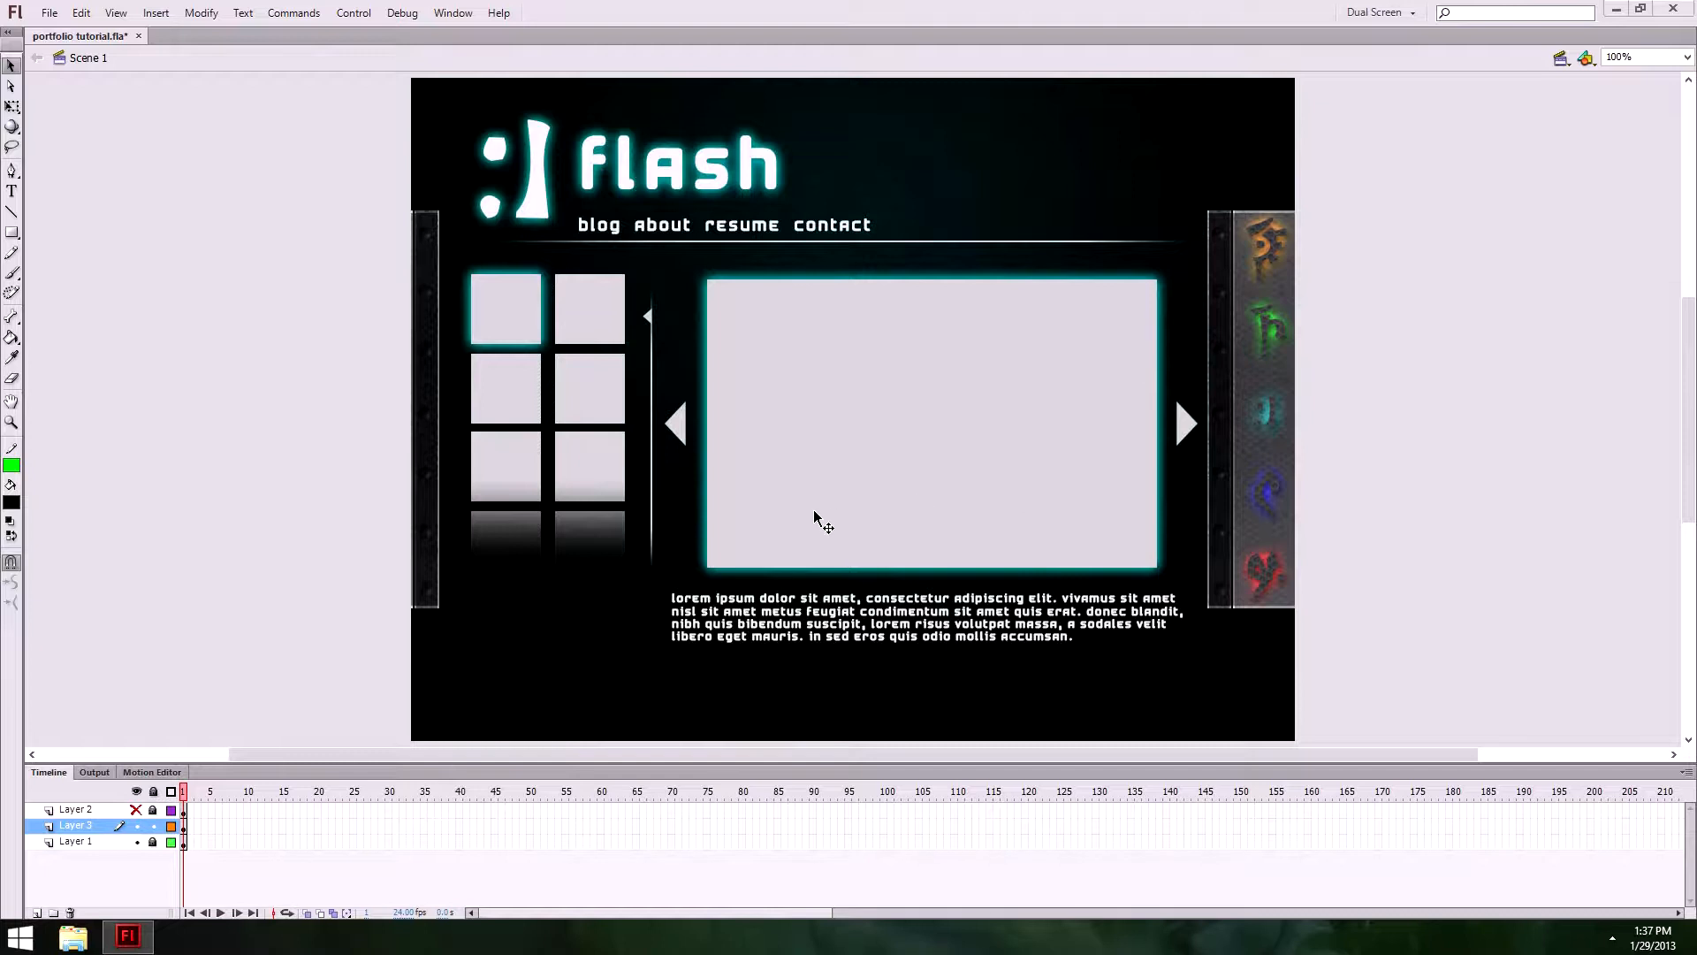
# Step: Compare the sliding door panels on Layer 2 with the page layout on Layer 3 by toggling both layers' visibility
pyautogui.click(136, 809)
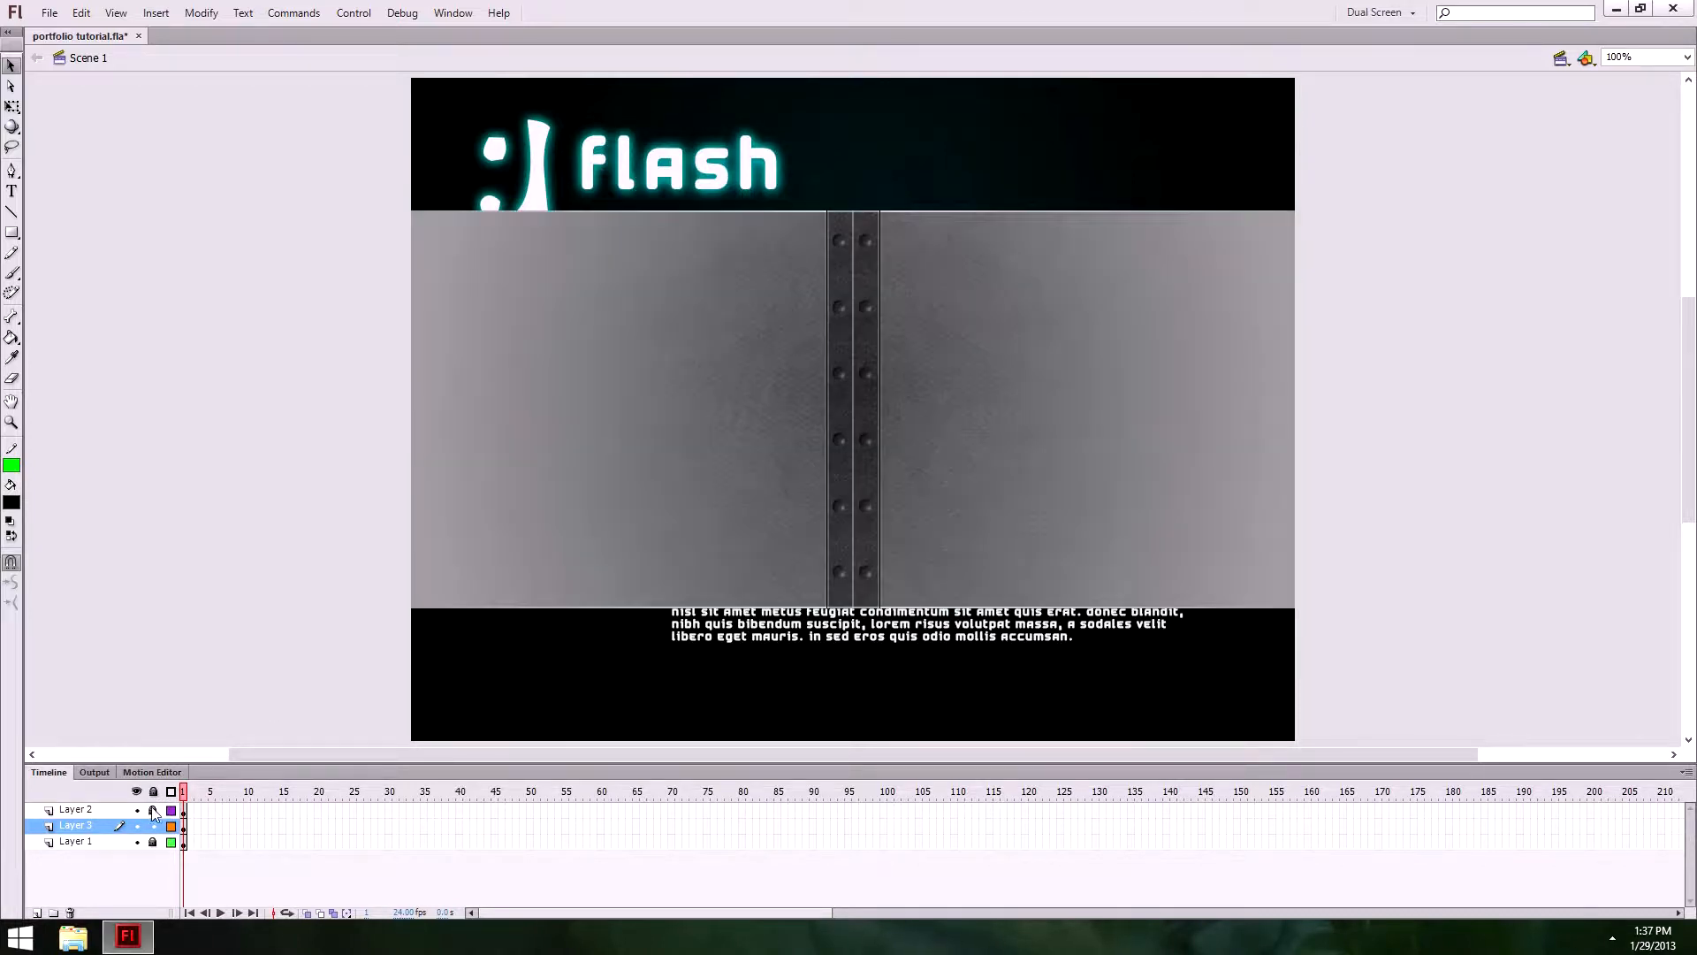
pyautogui.click(136, 826)
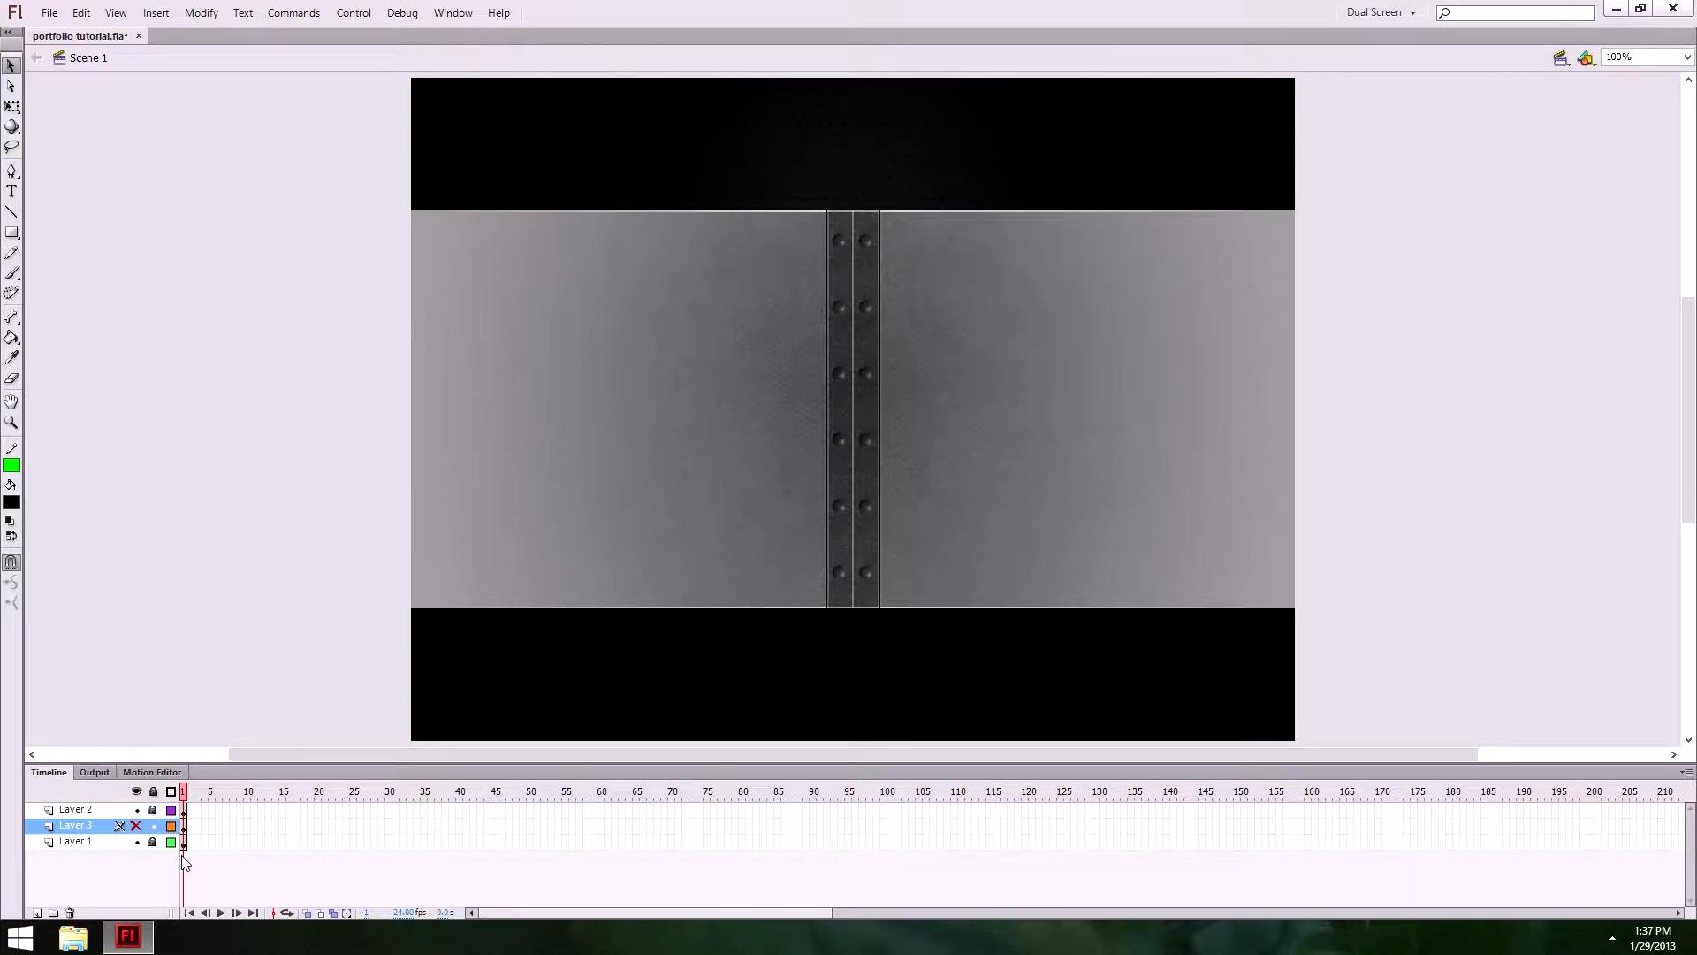
pyautogui.click(137, 811)
pyautogui.click(137, 826)
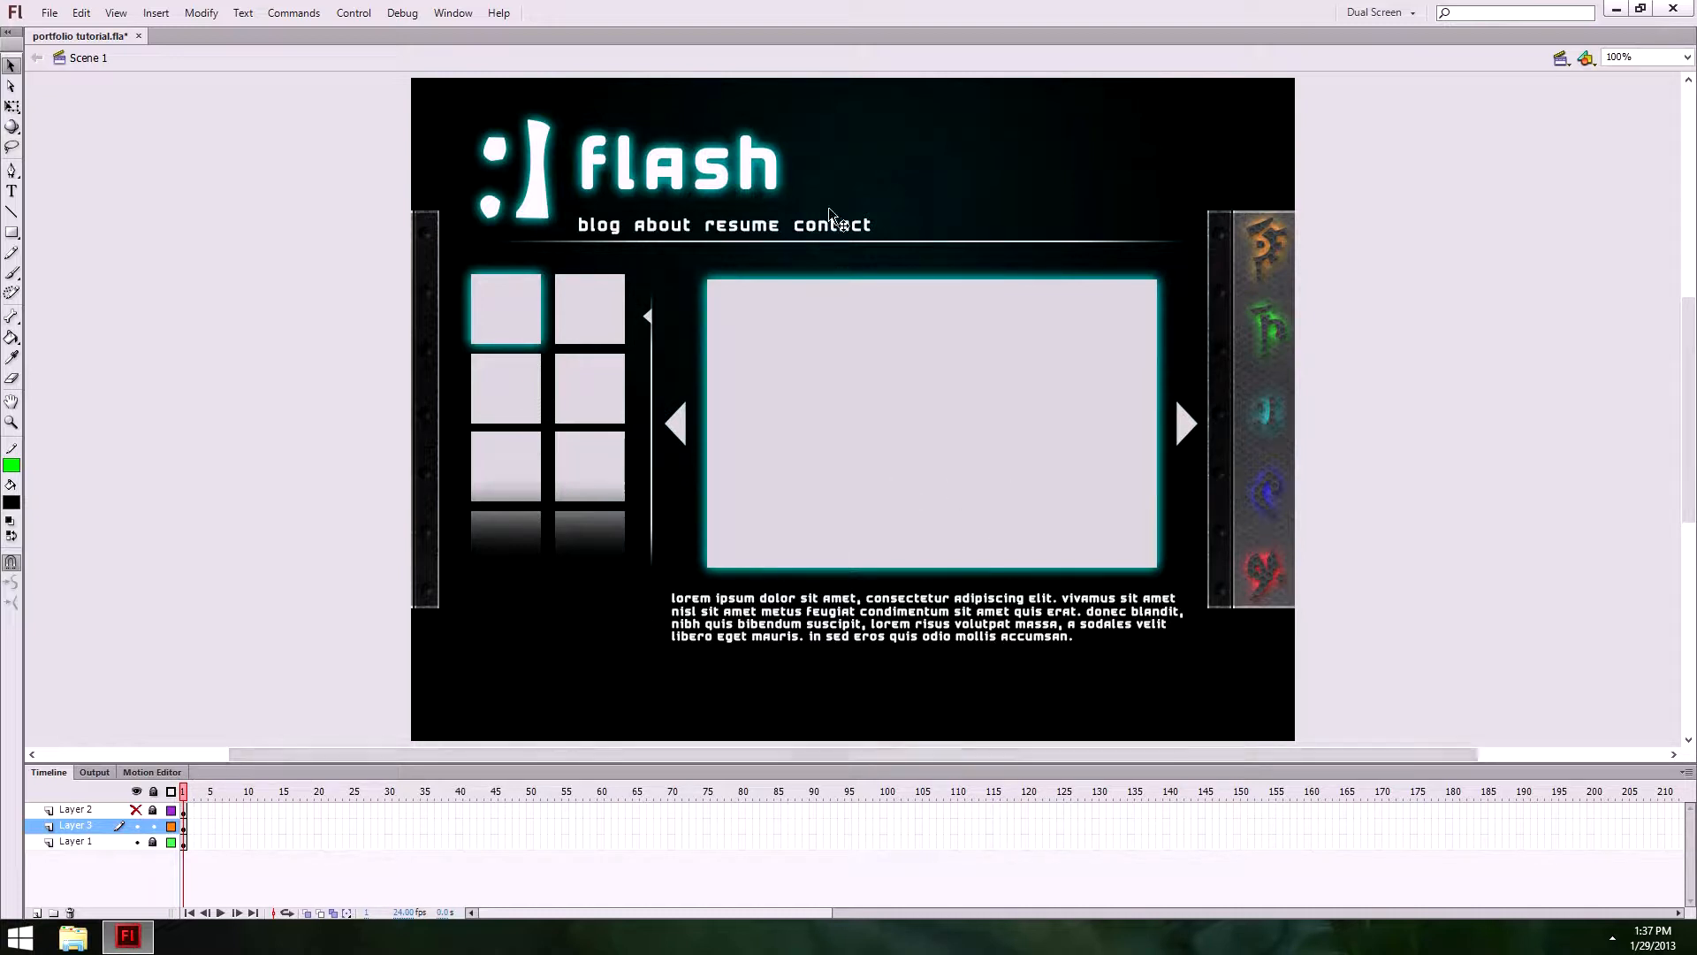
# Step: Convert the page layout image into a movie clip symbol named "section" and open it for editing
pyautogui.click(809, 157)
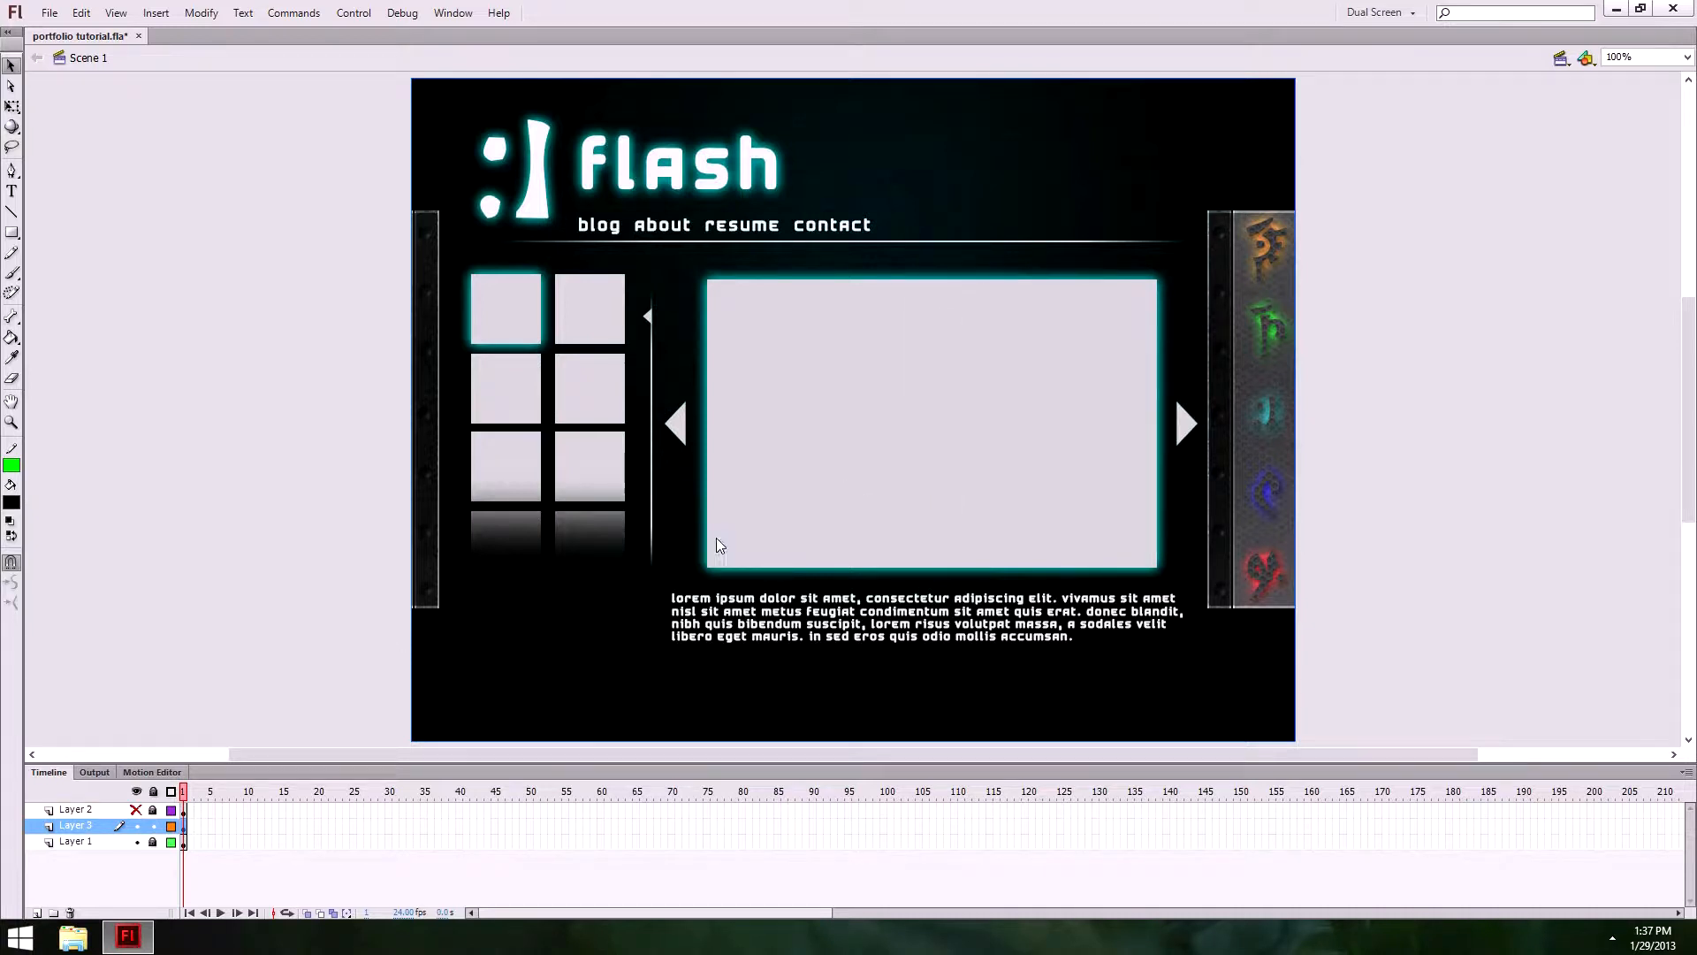
pyautogui.press('F8')
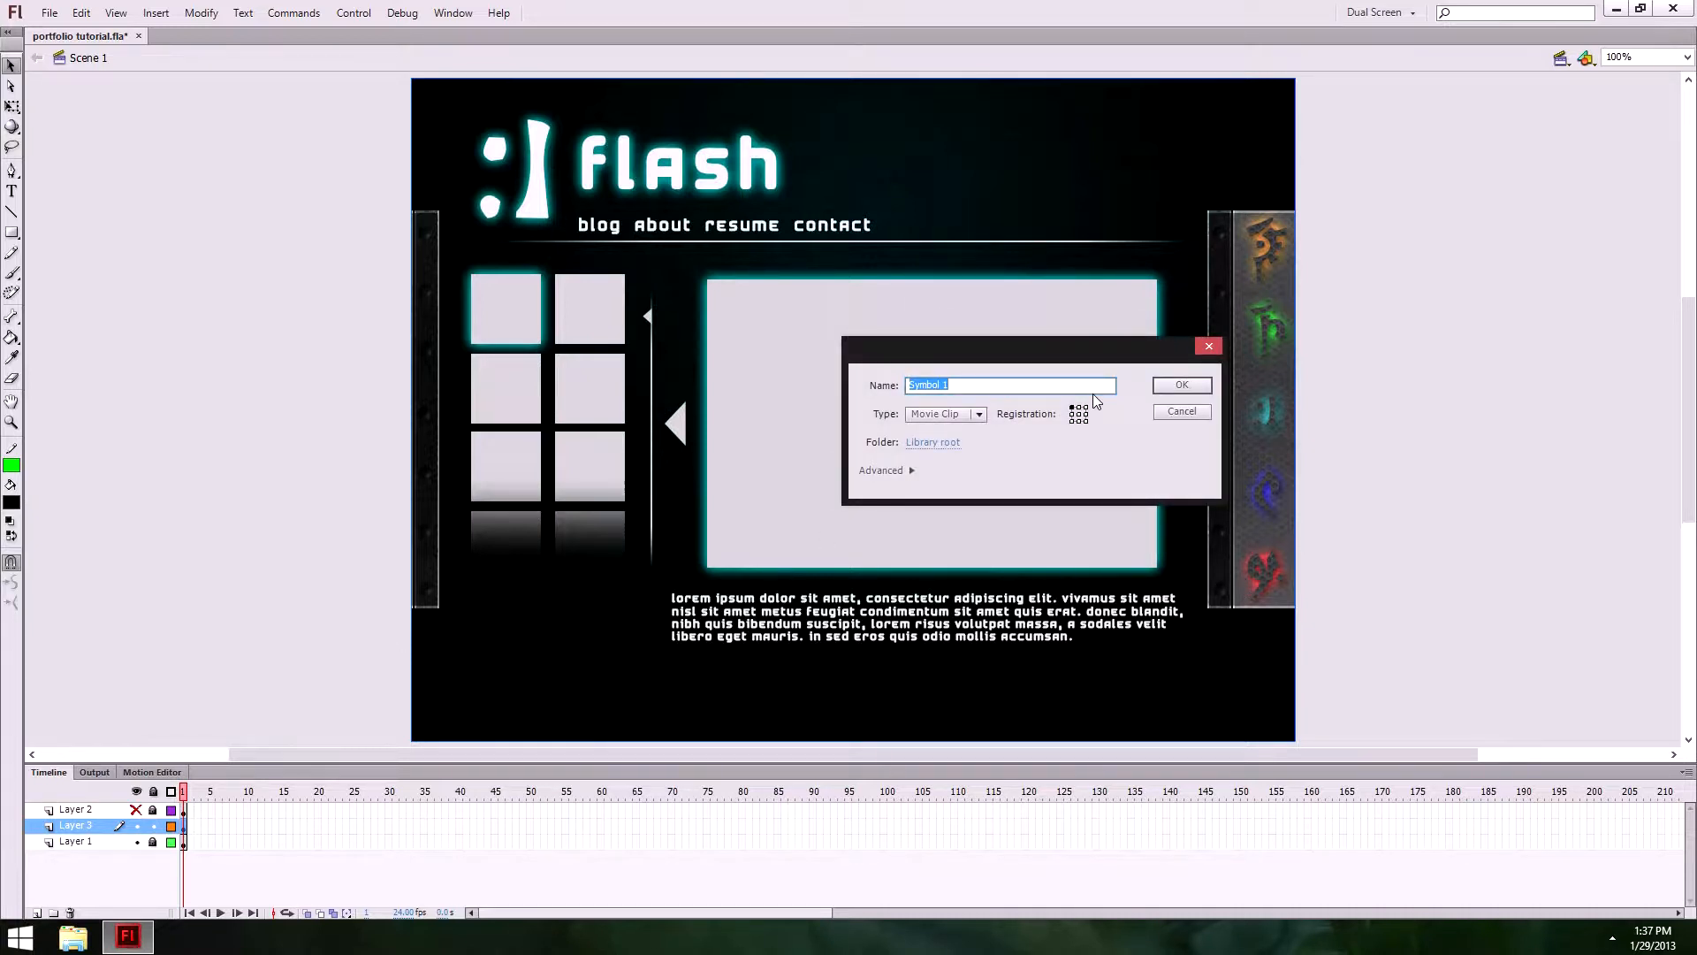
pyautogui.write('section')
pyautogui.press('Return')
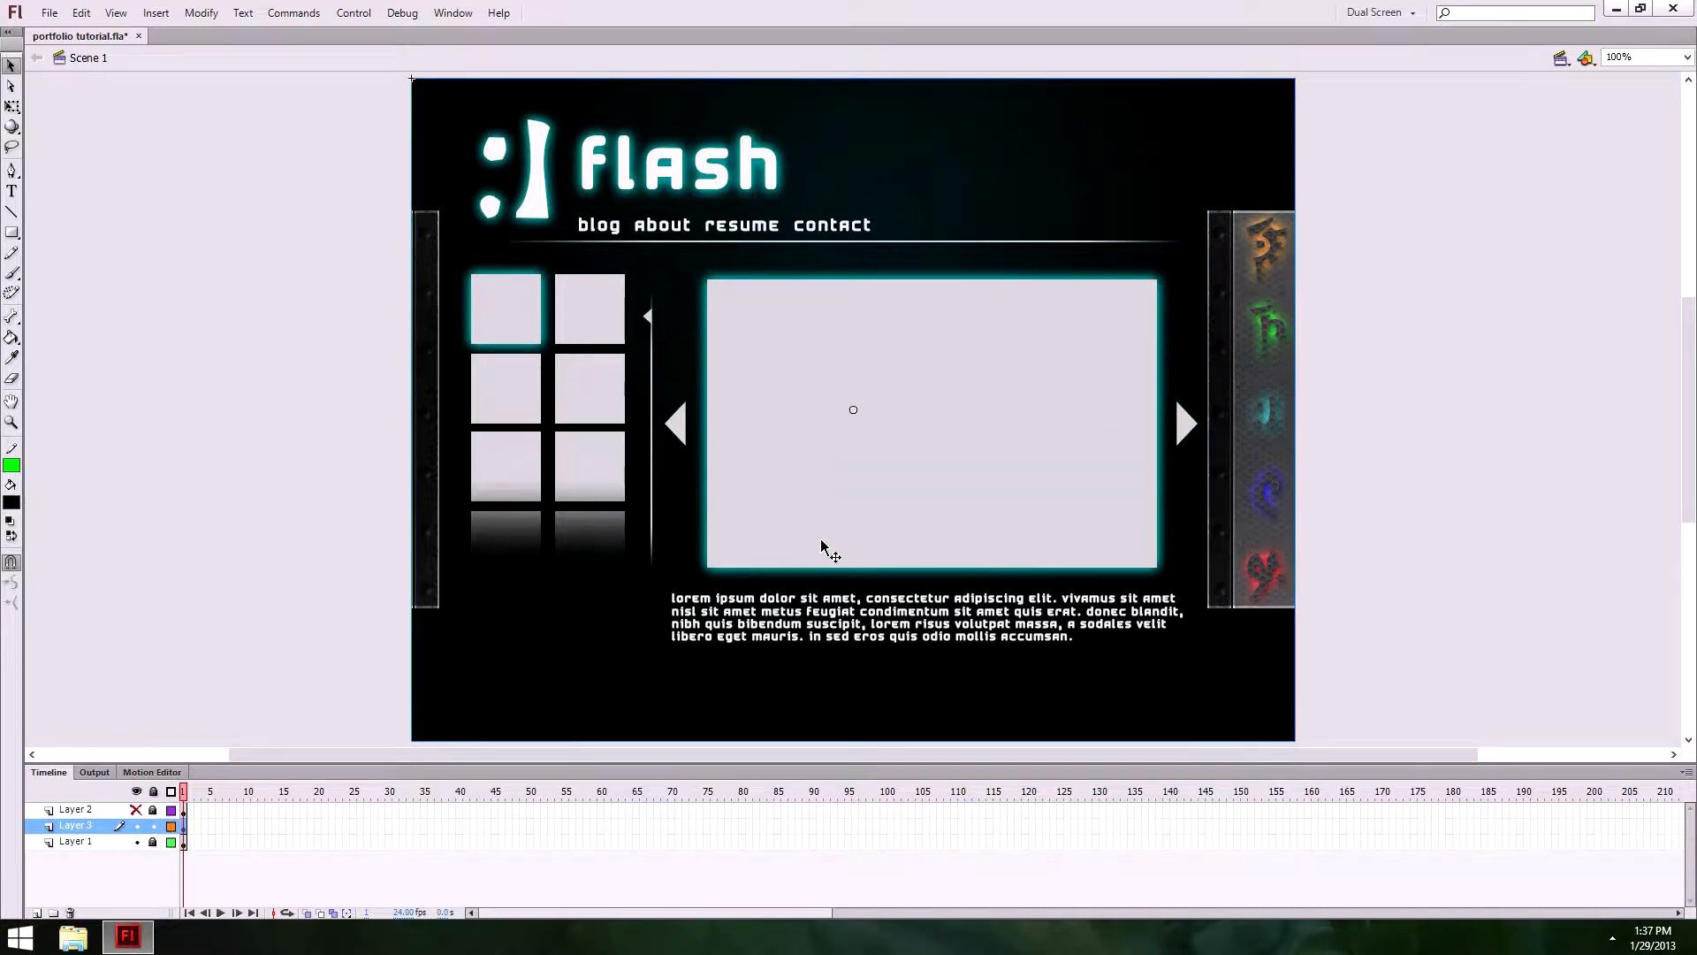
pyautogui.doubleClick(863, 485)
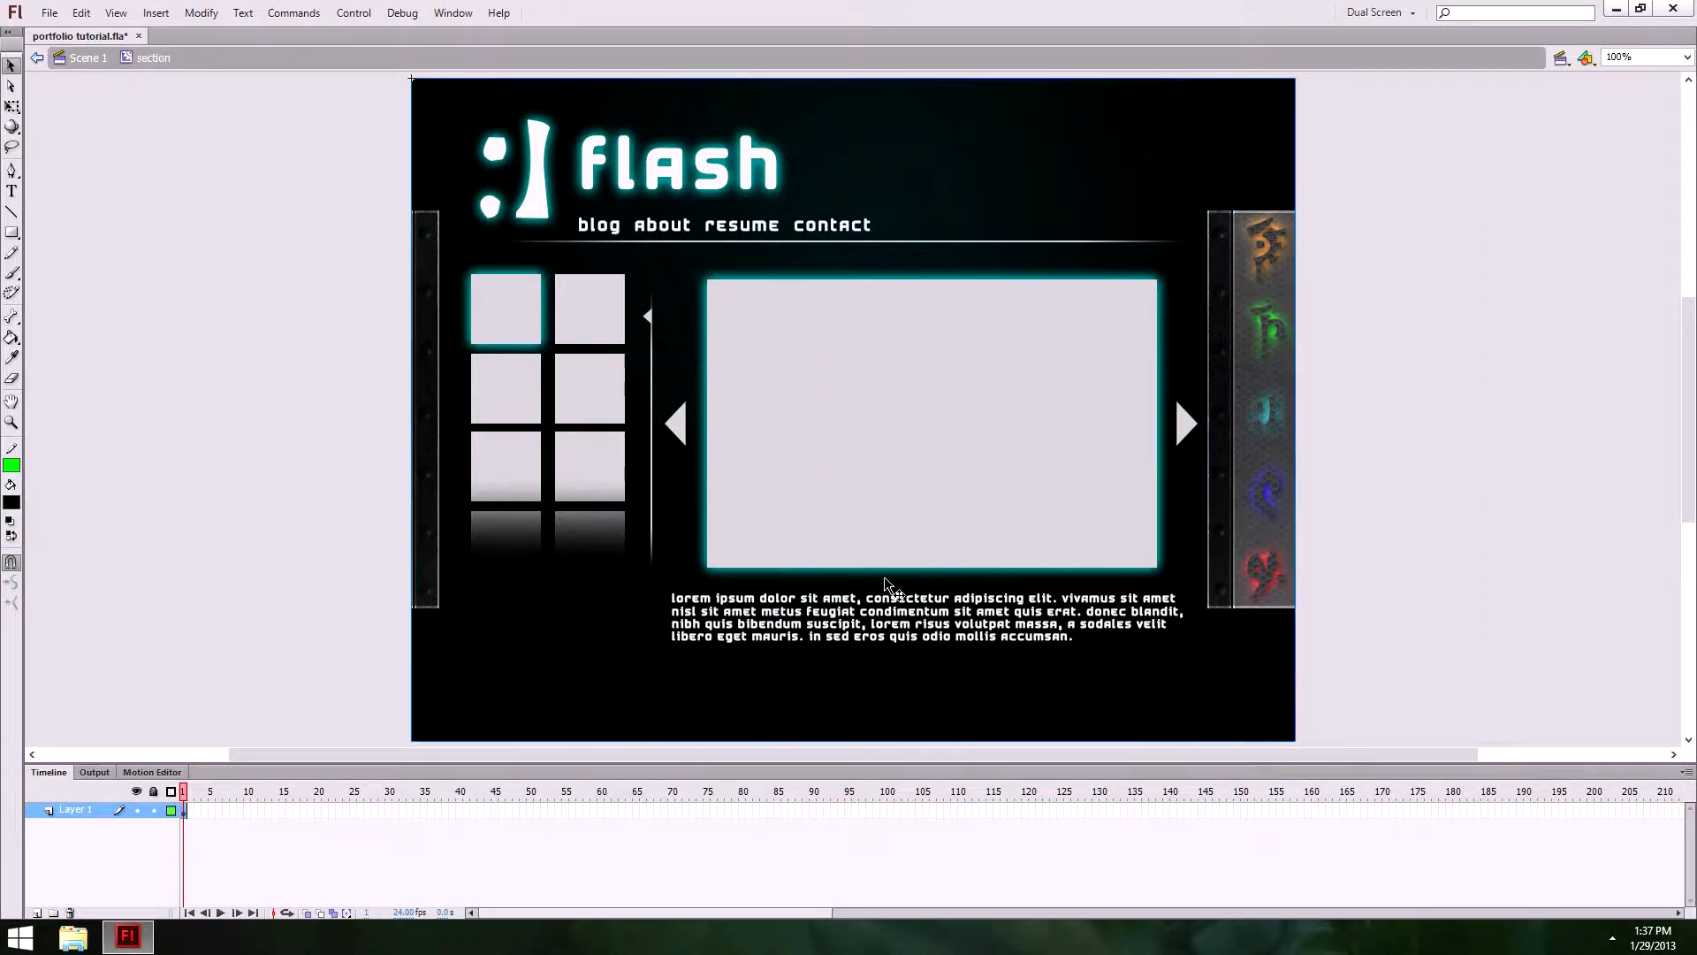
# Step: Add two new layers above the layout image, and lock and hide Layer 1
pyautogui.click(37, 912)
pyautogui.click(38, 912)
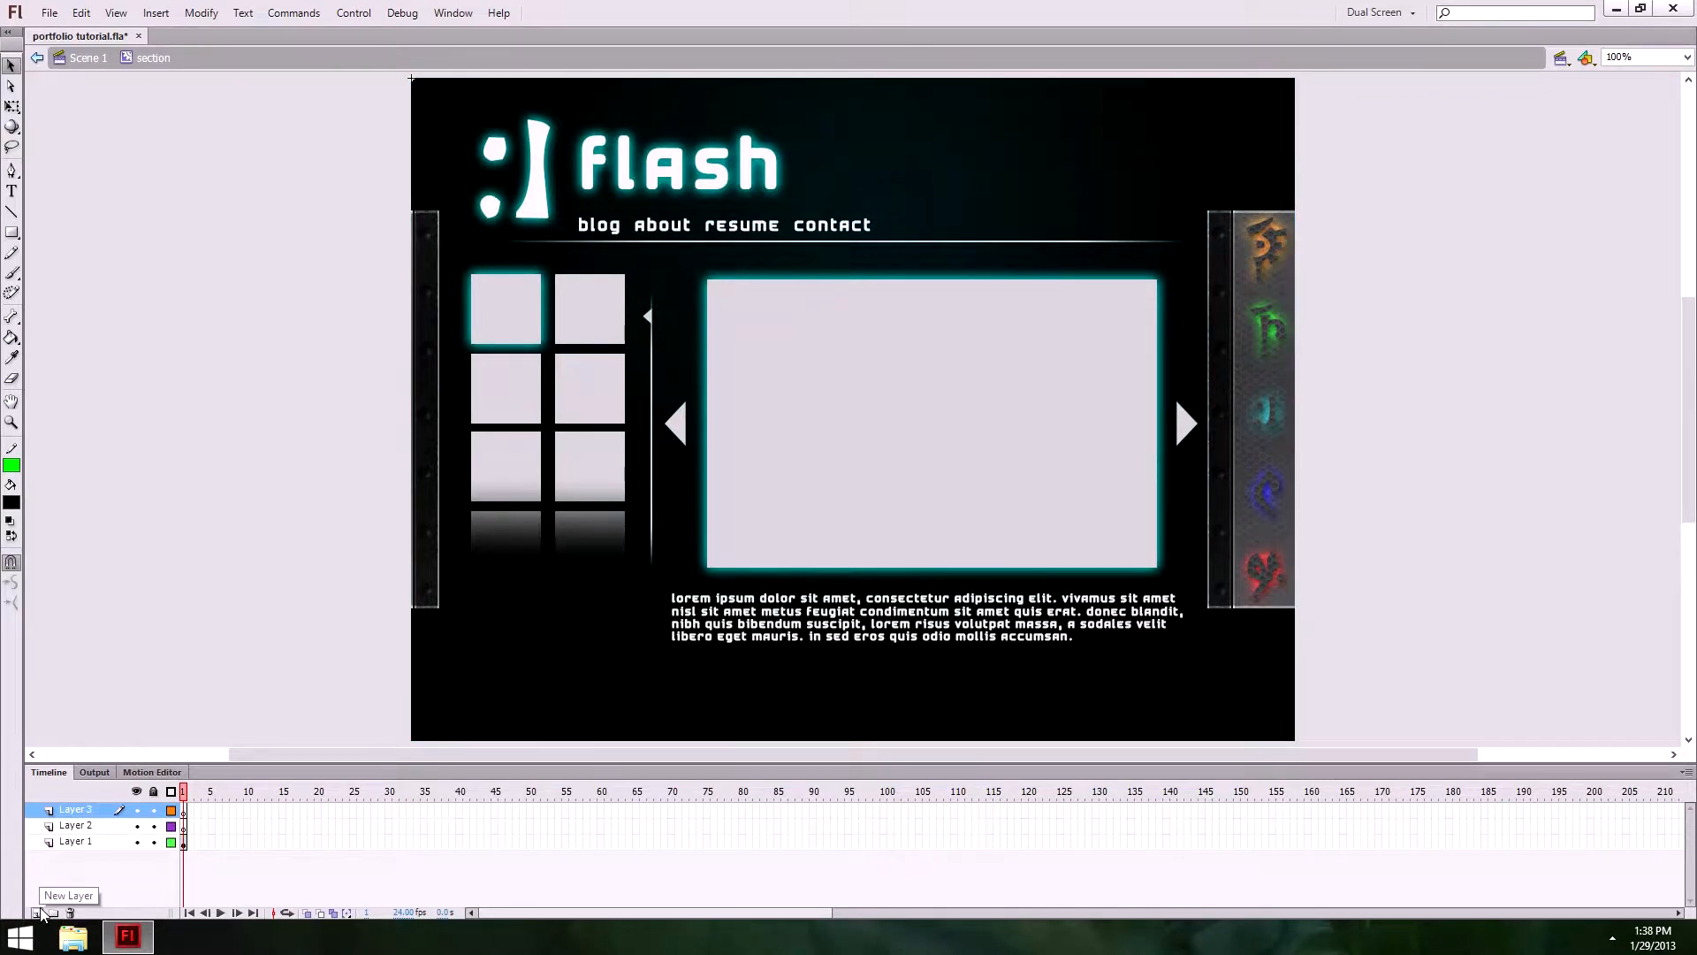
pyautogui.click(153, 843)
pyautogui.click(137, 843)
pyautogui.click(138, 843)
pyautogui.click(137, 843)
# Step: Rename Layer 2 to "header" and show the Layer 1 layout image again
pyautogui.doubleClick(77, 825)
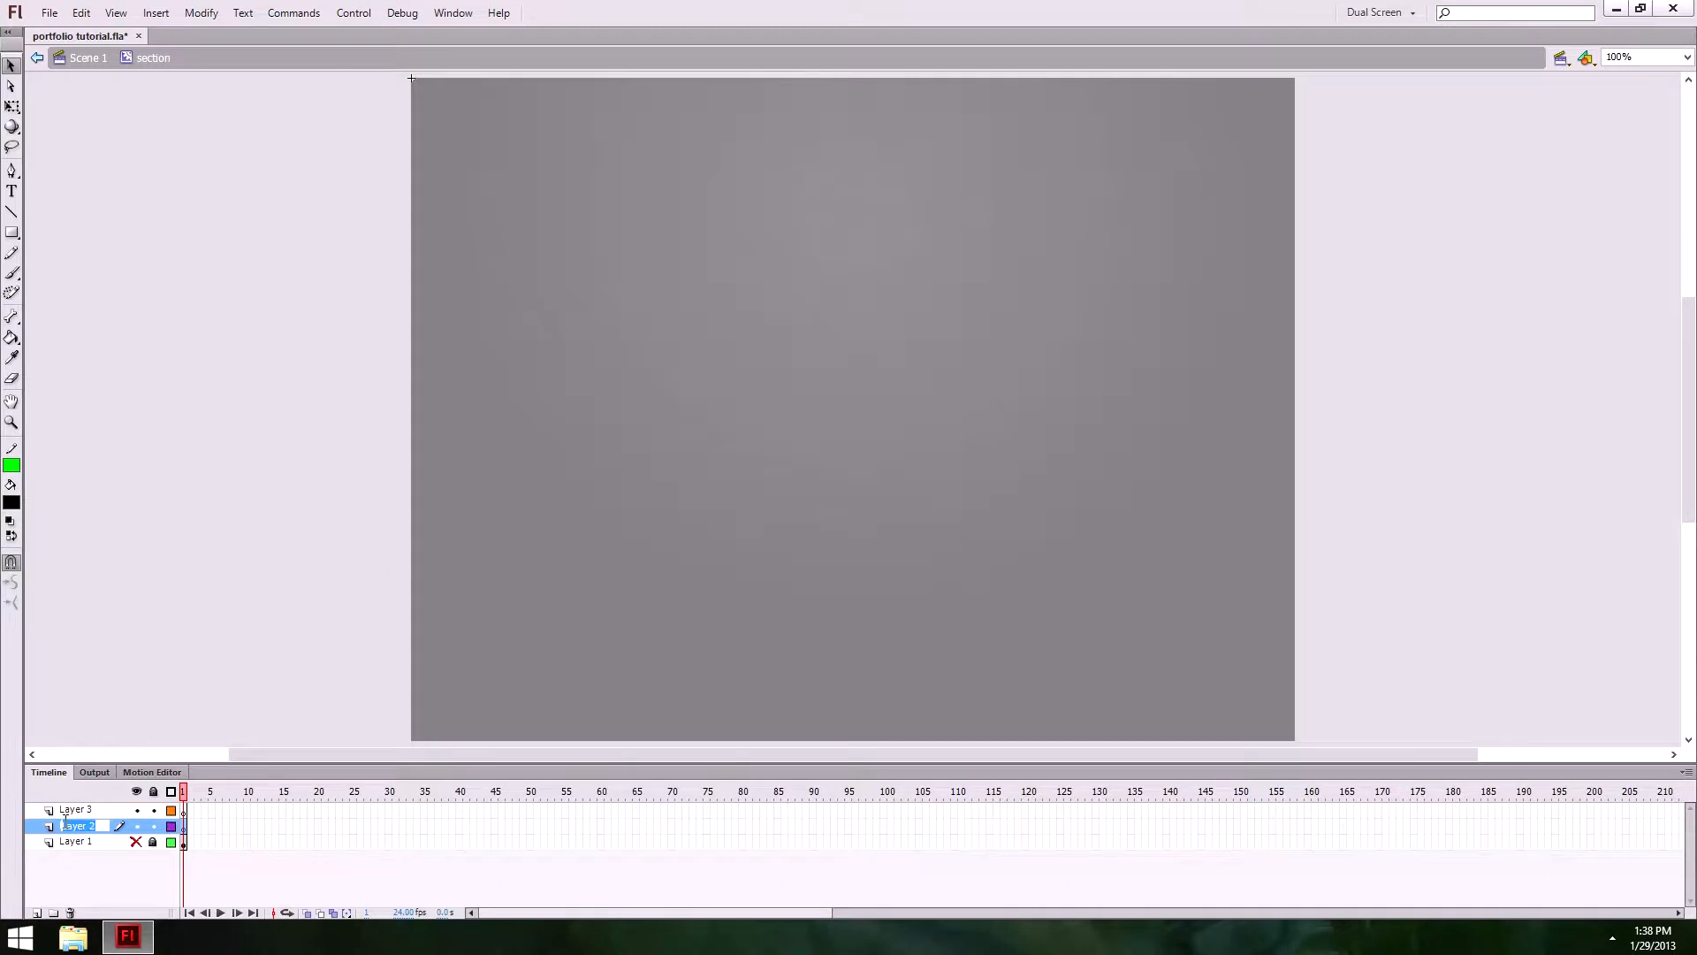
pyautogui.write('header')
pyautogui.press('Return')
pyautogui.click(135, 841)
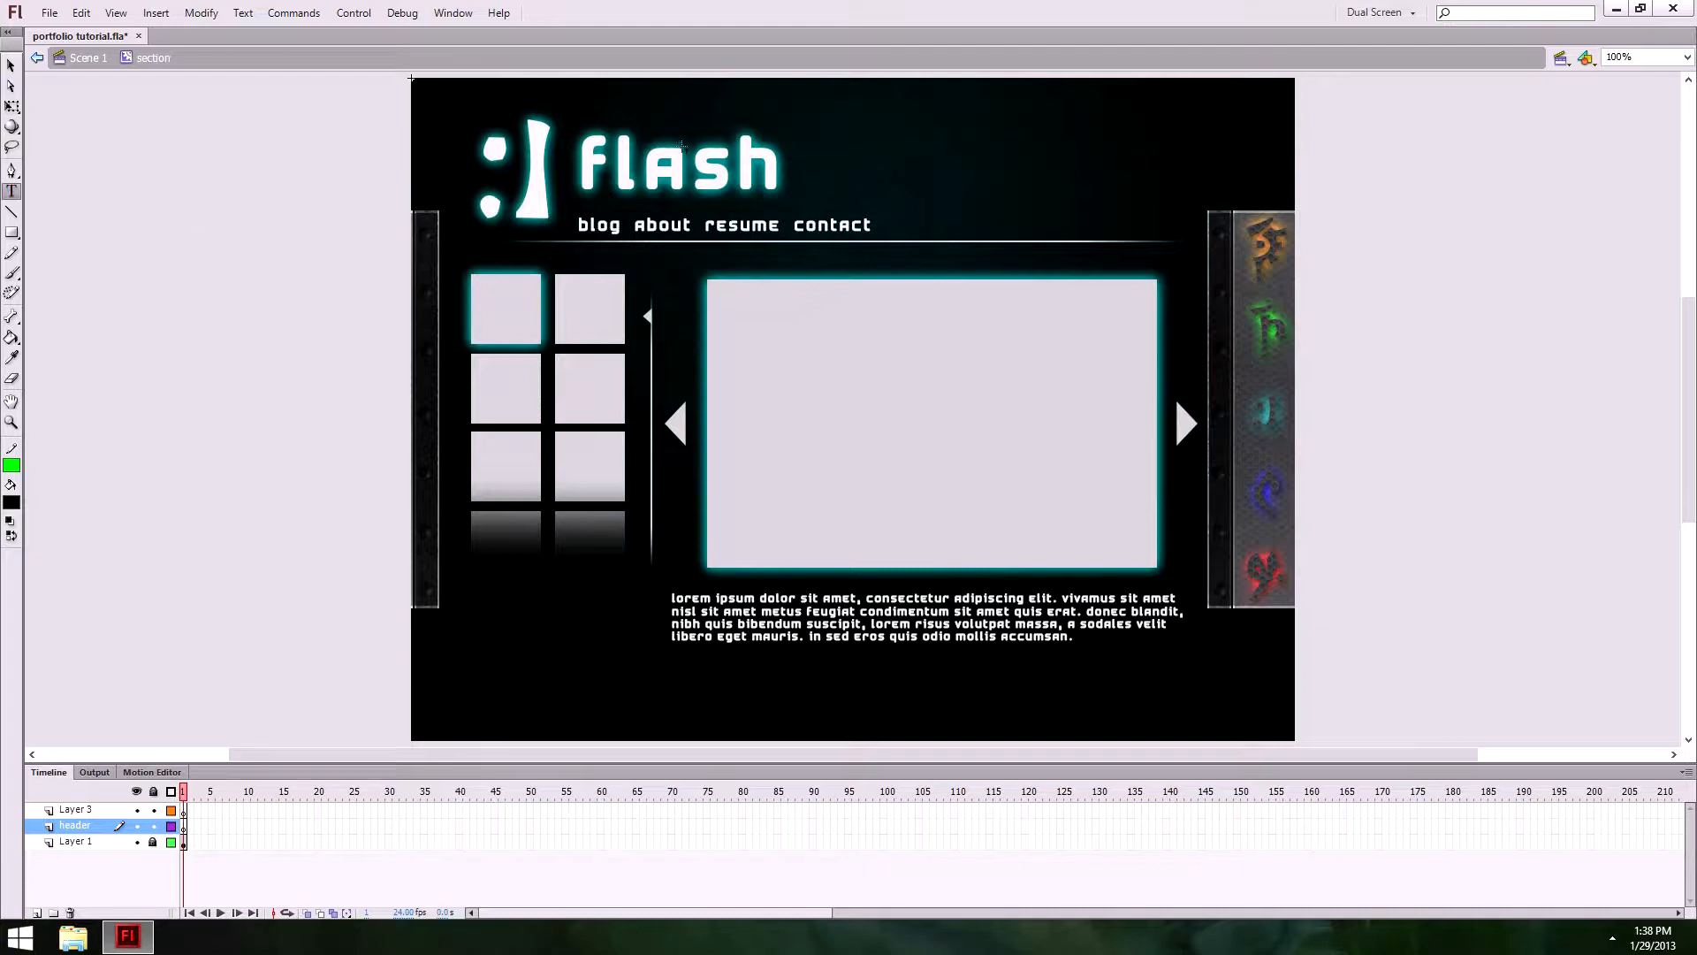
# Step: Create a text field reading "flash" near the layout's title and widen it so the word fits on one line
pyautogui.click(581, 188)
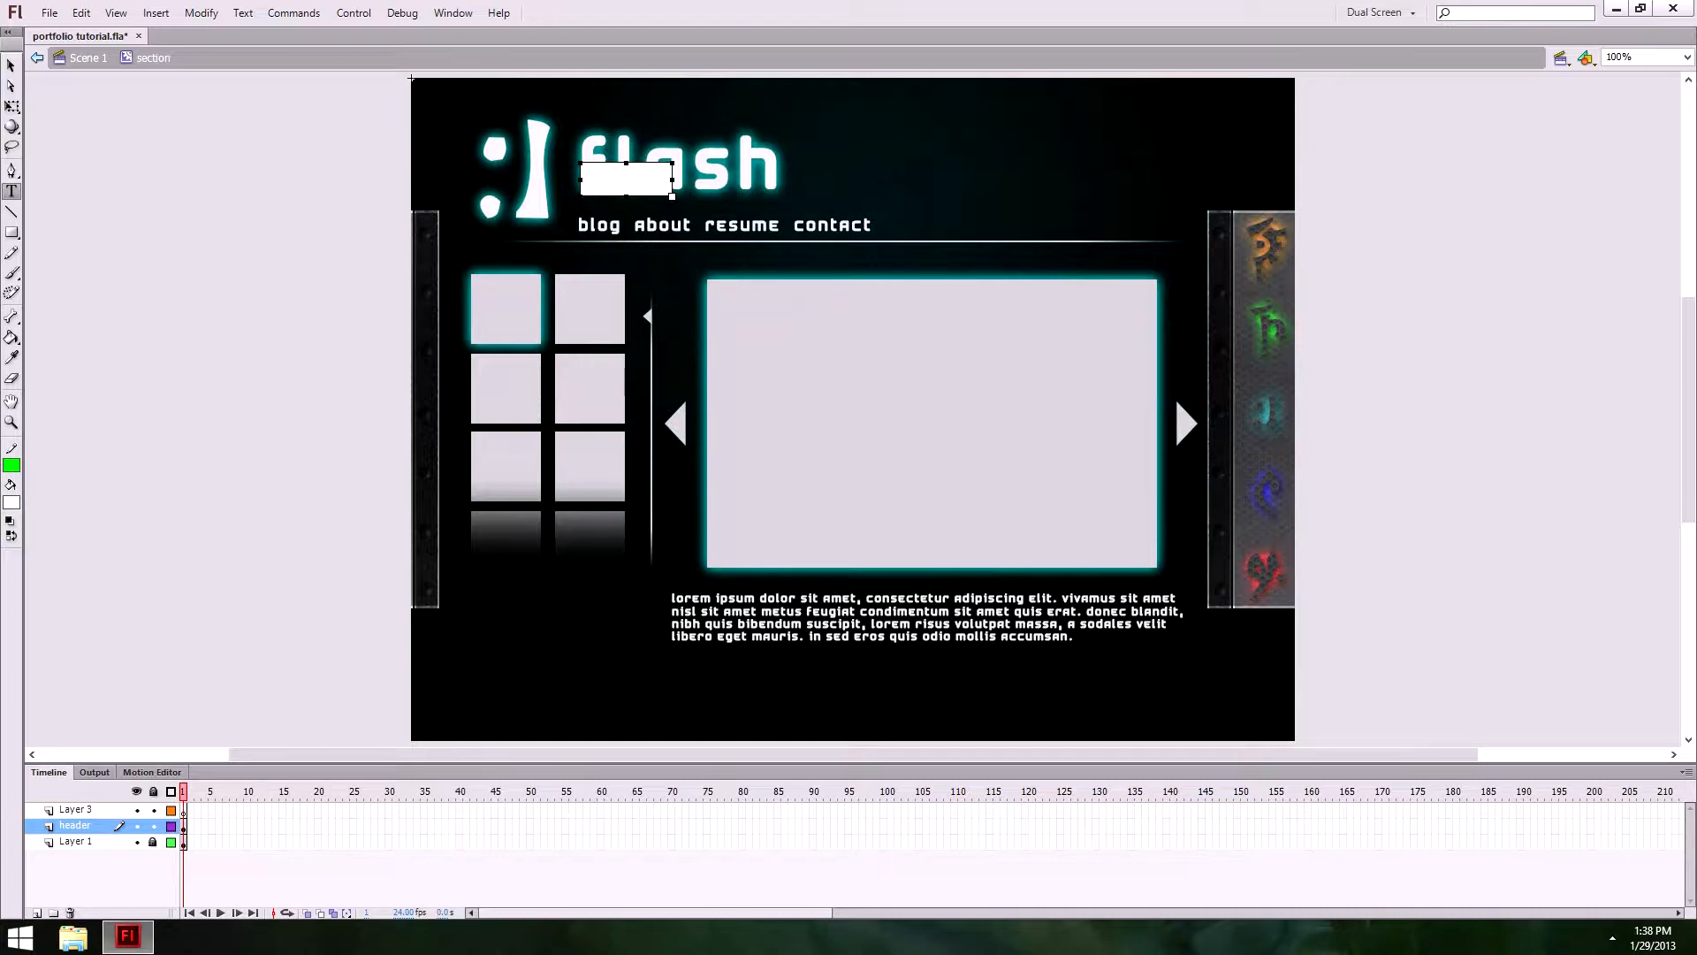
pyautogui.press('Return')
pyautogui.write('f')
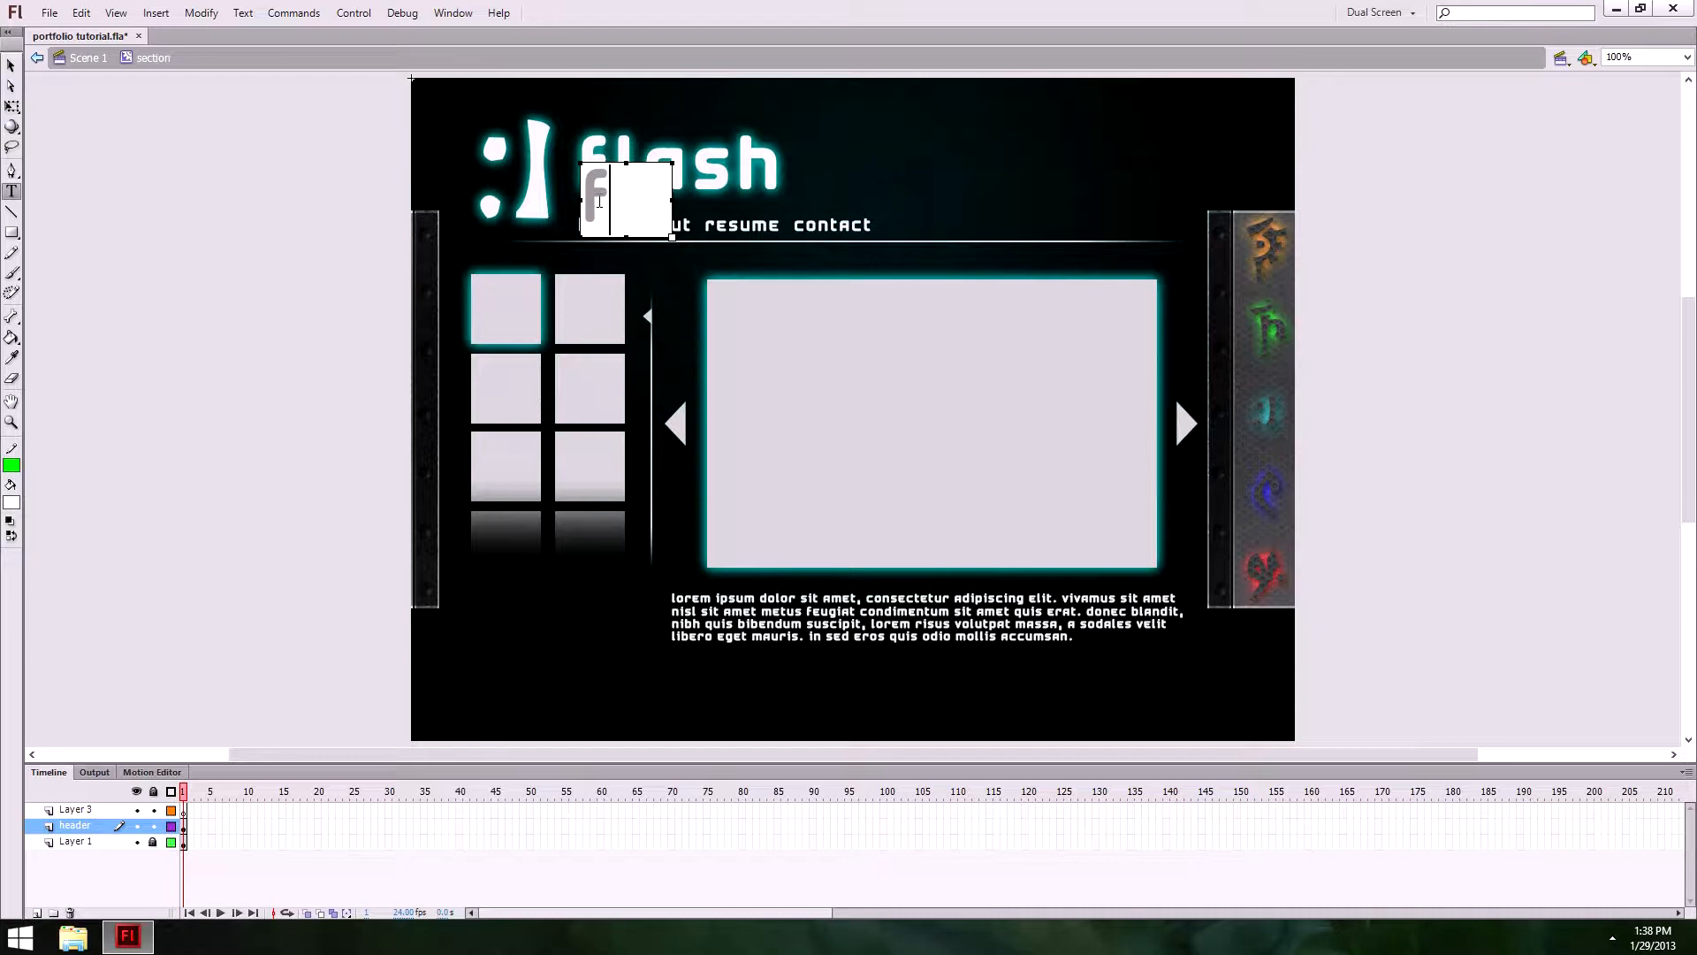
pyautogui.press('BackSpace')
pyautogui.write('flash')
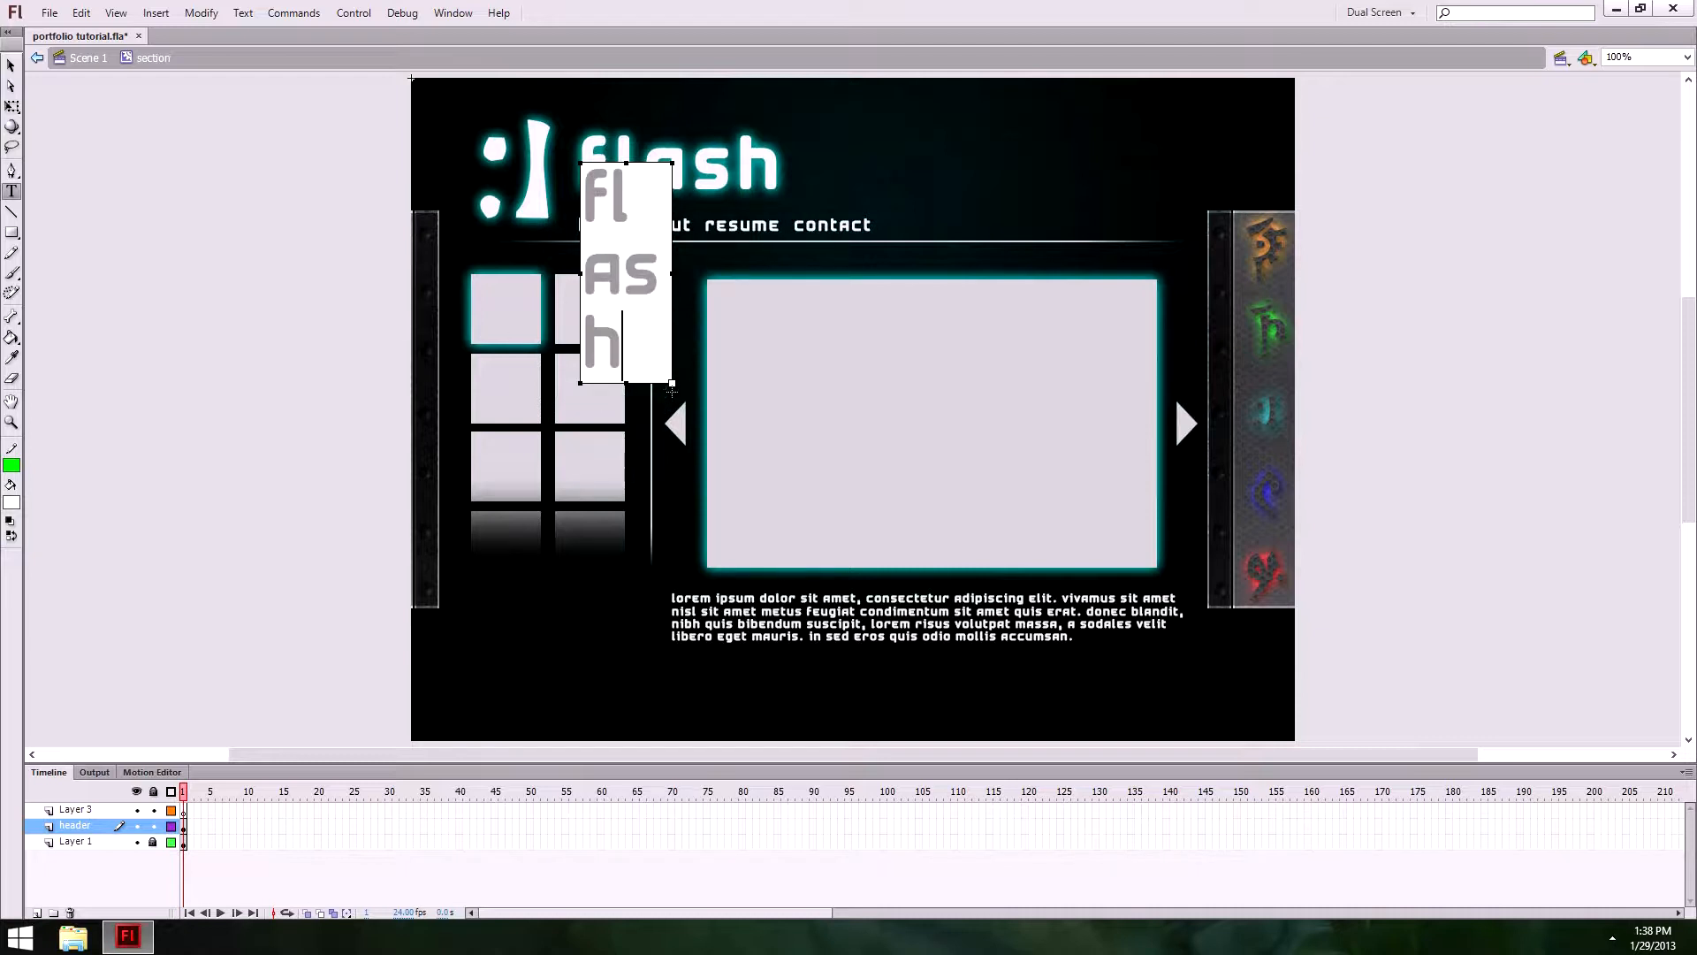
pyautogui.moveTo(671, 384); pyautogui.dragTo(1084, 164)
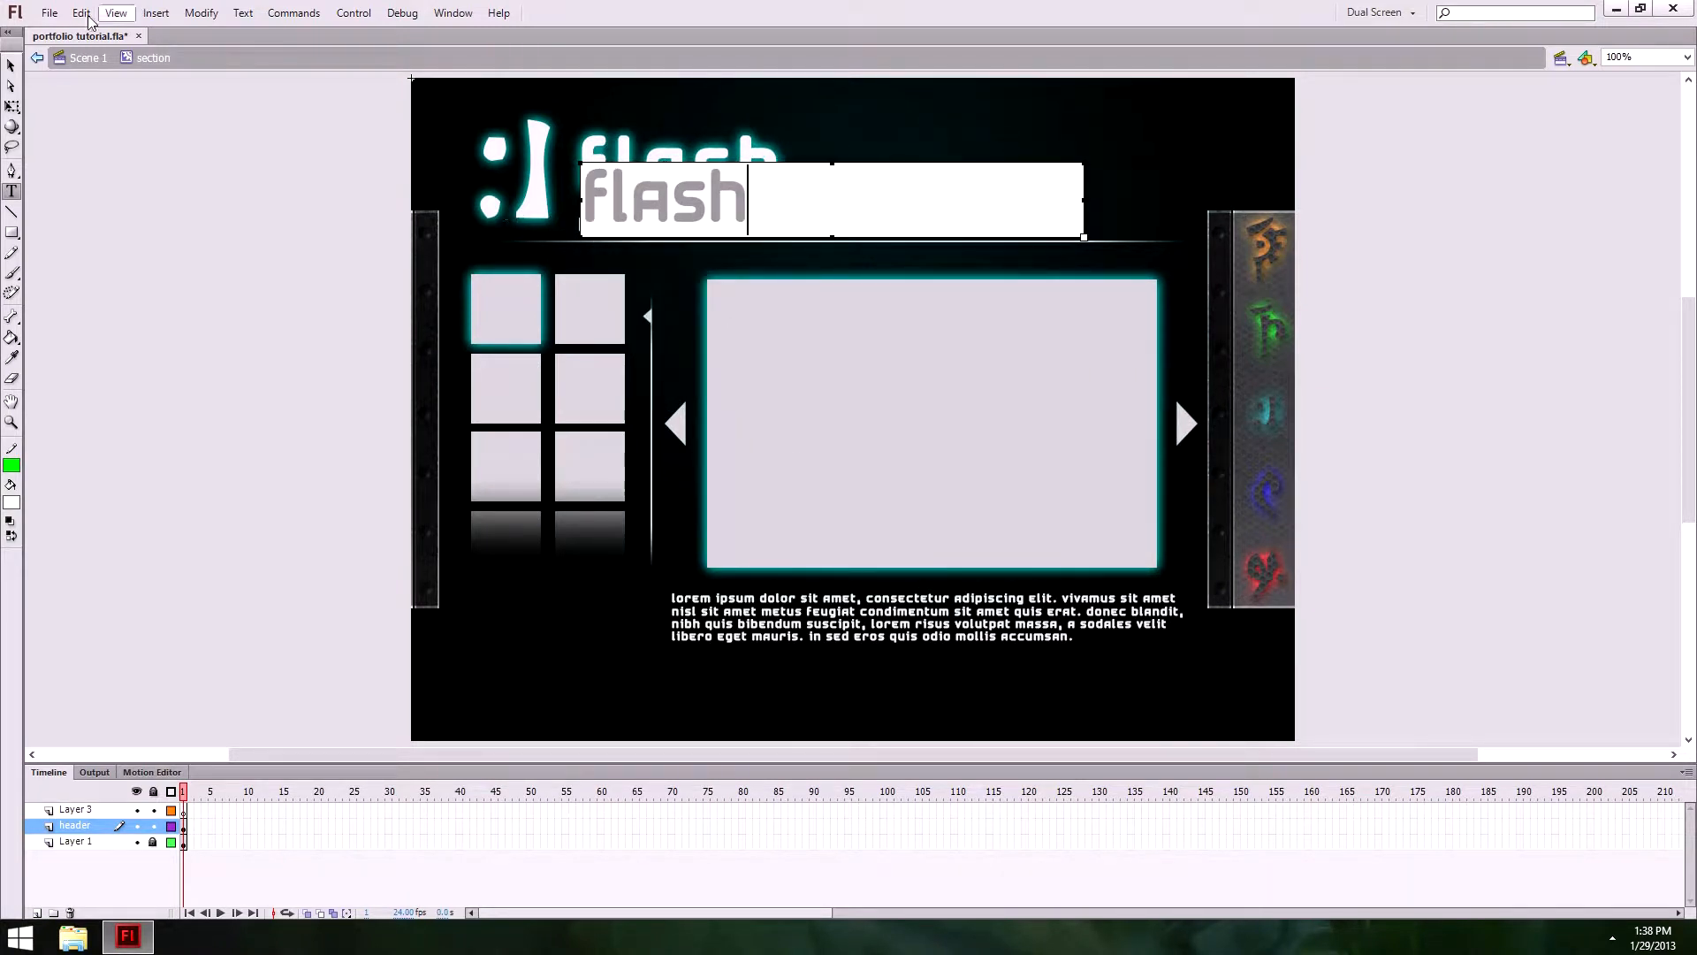
# Step: Align the "flash" text field over the layout's title and extend its width to about 687 px
pyautogui.click(11, 65)
pyautogui.moveTo(600, 187); pyautogui.dragTo(597, 160)
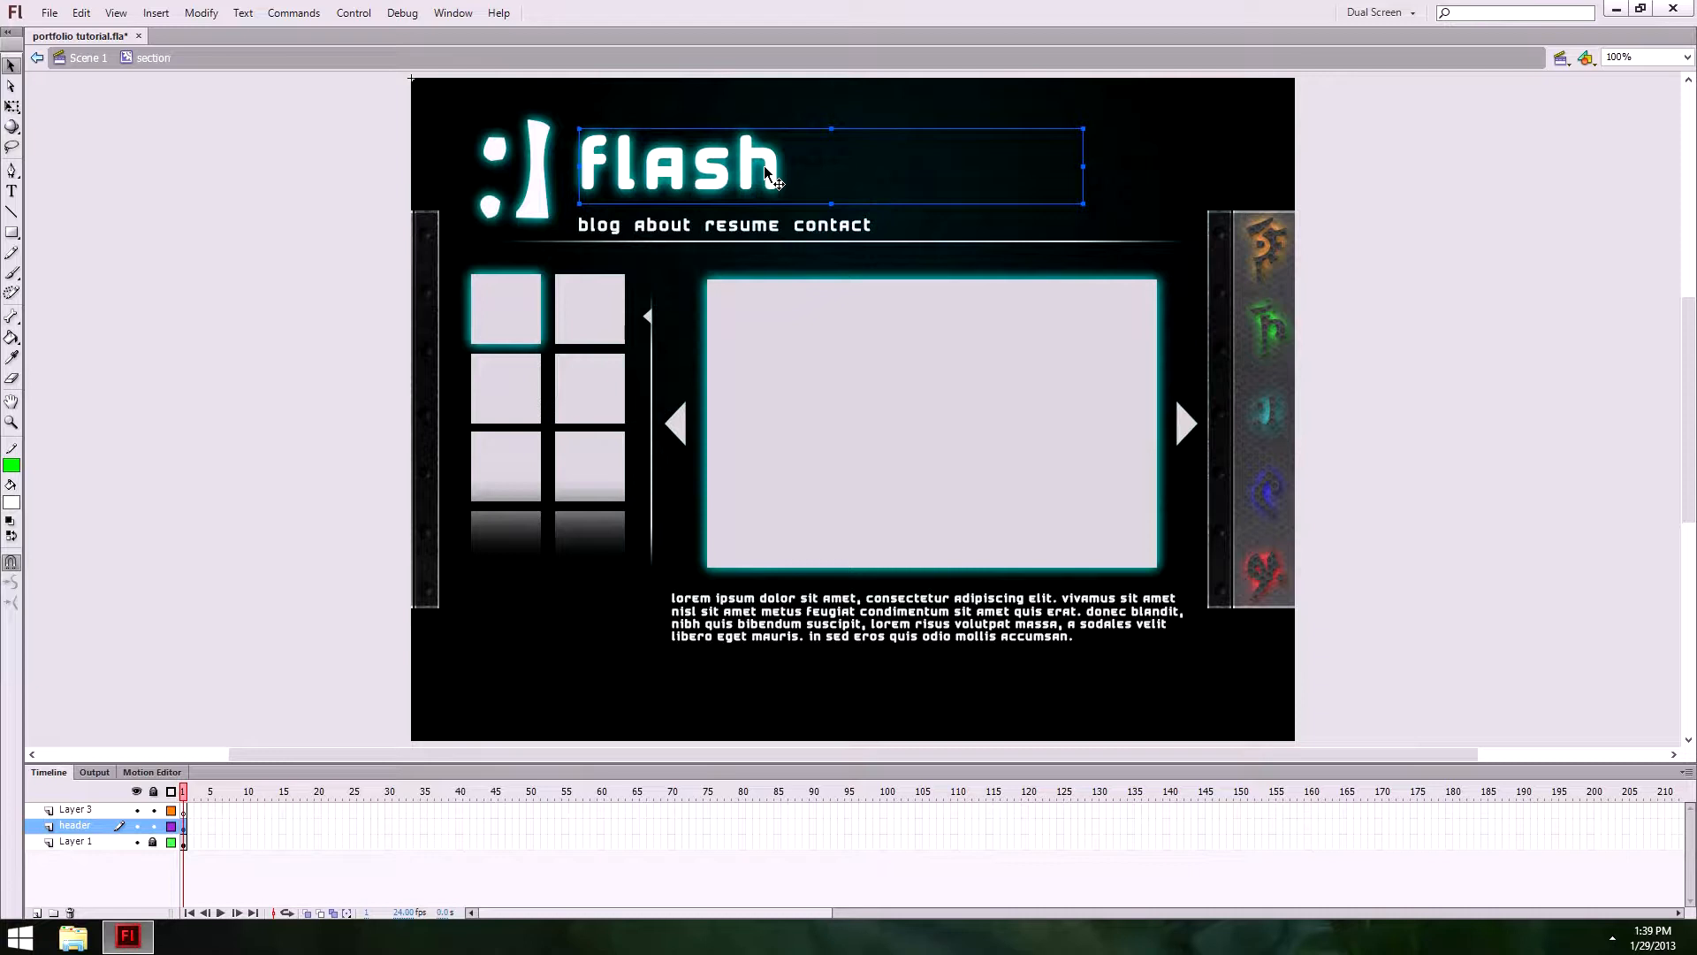
pyautogui.press('Left')
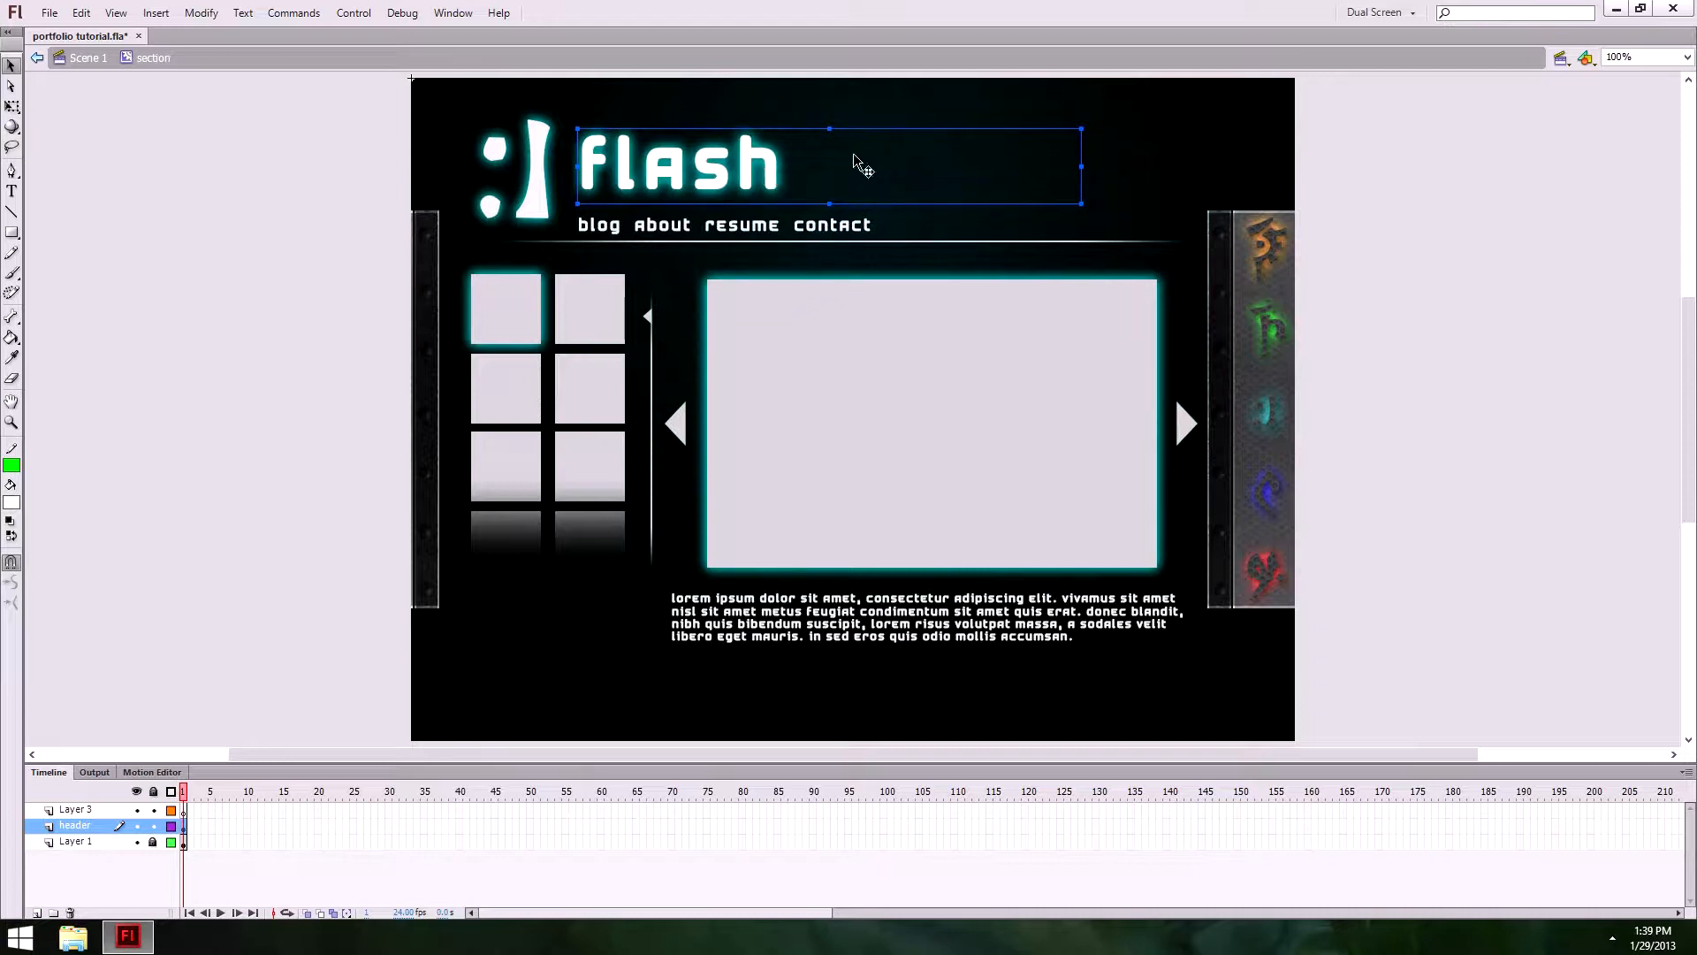
pyautogui.click(1160, 145)
pyautogui.click(710, 166)
pyautogui.moveTo(1084, 166); pyautogui.dragTo(1184, 166)
# Step: Give the "flash" dynamic text field the instance name "headerTxt"
pyautogui.moveTo(1696, 71); pyautogui.dragTo(1292, 95)
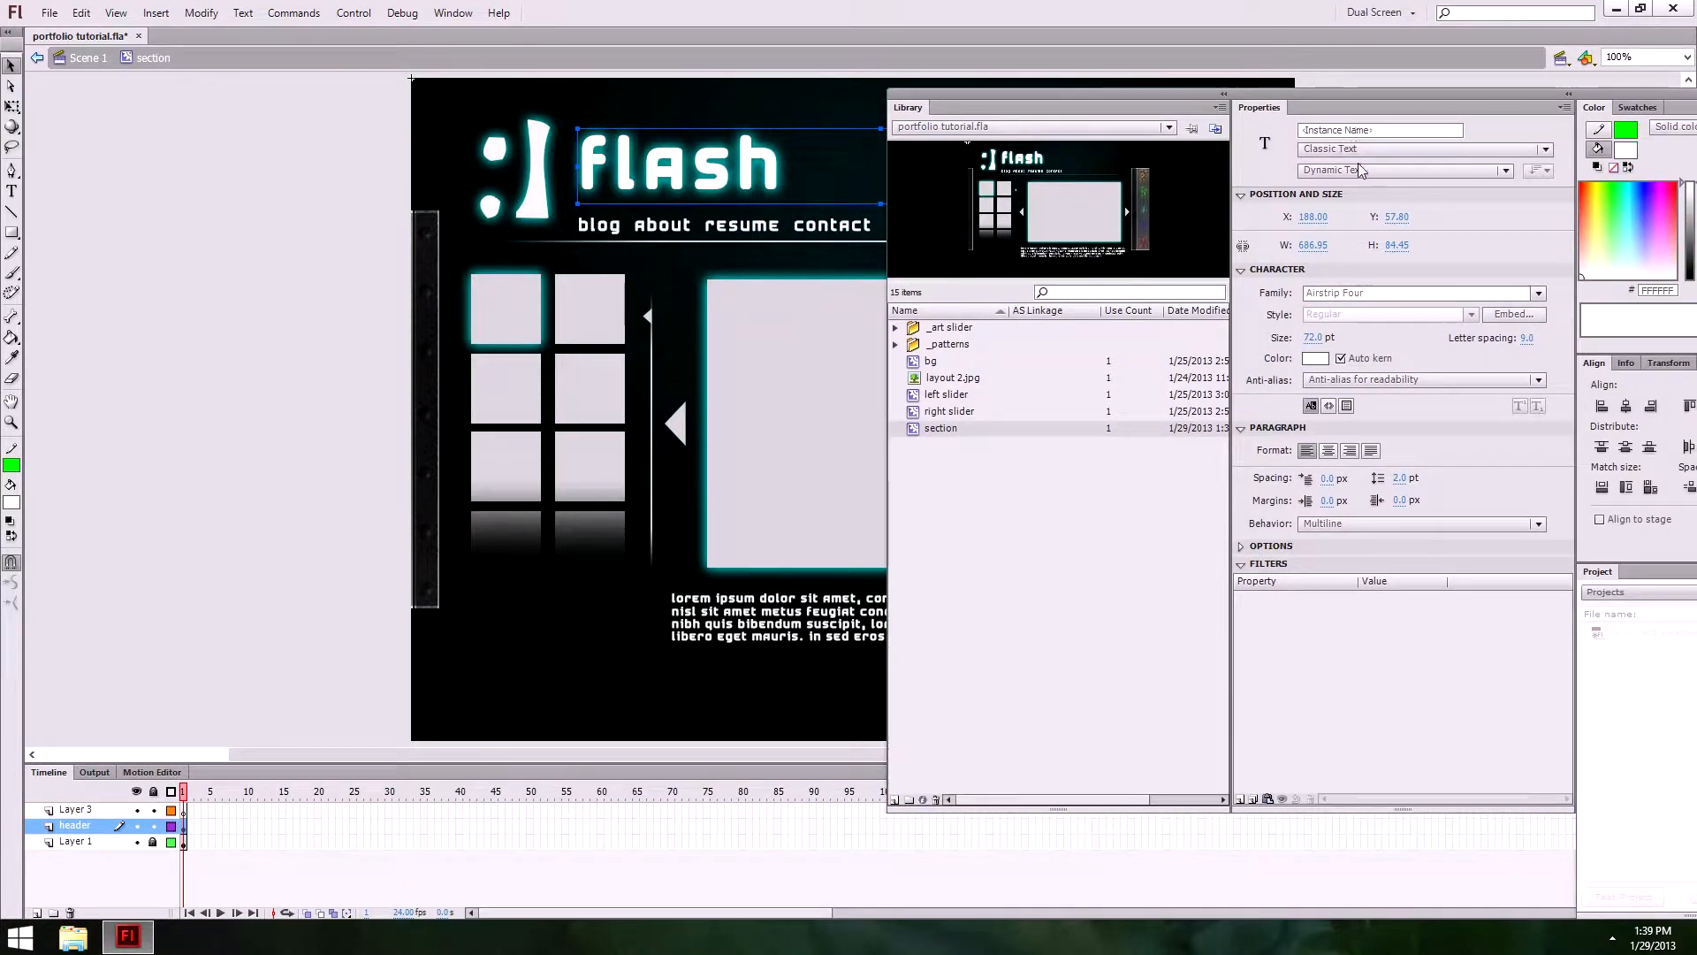
pyautogui.click(1358, 154)
pyautogui.click(1359, 154)
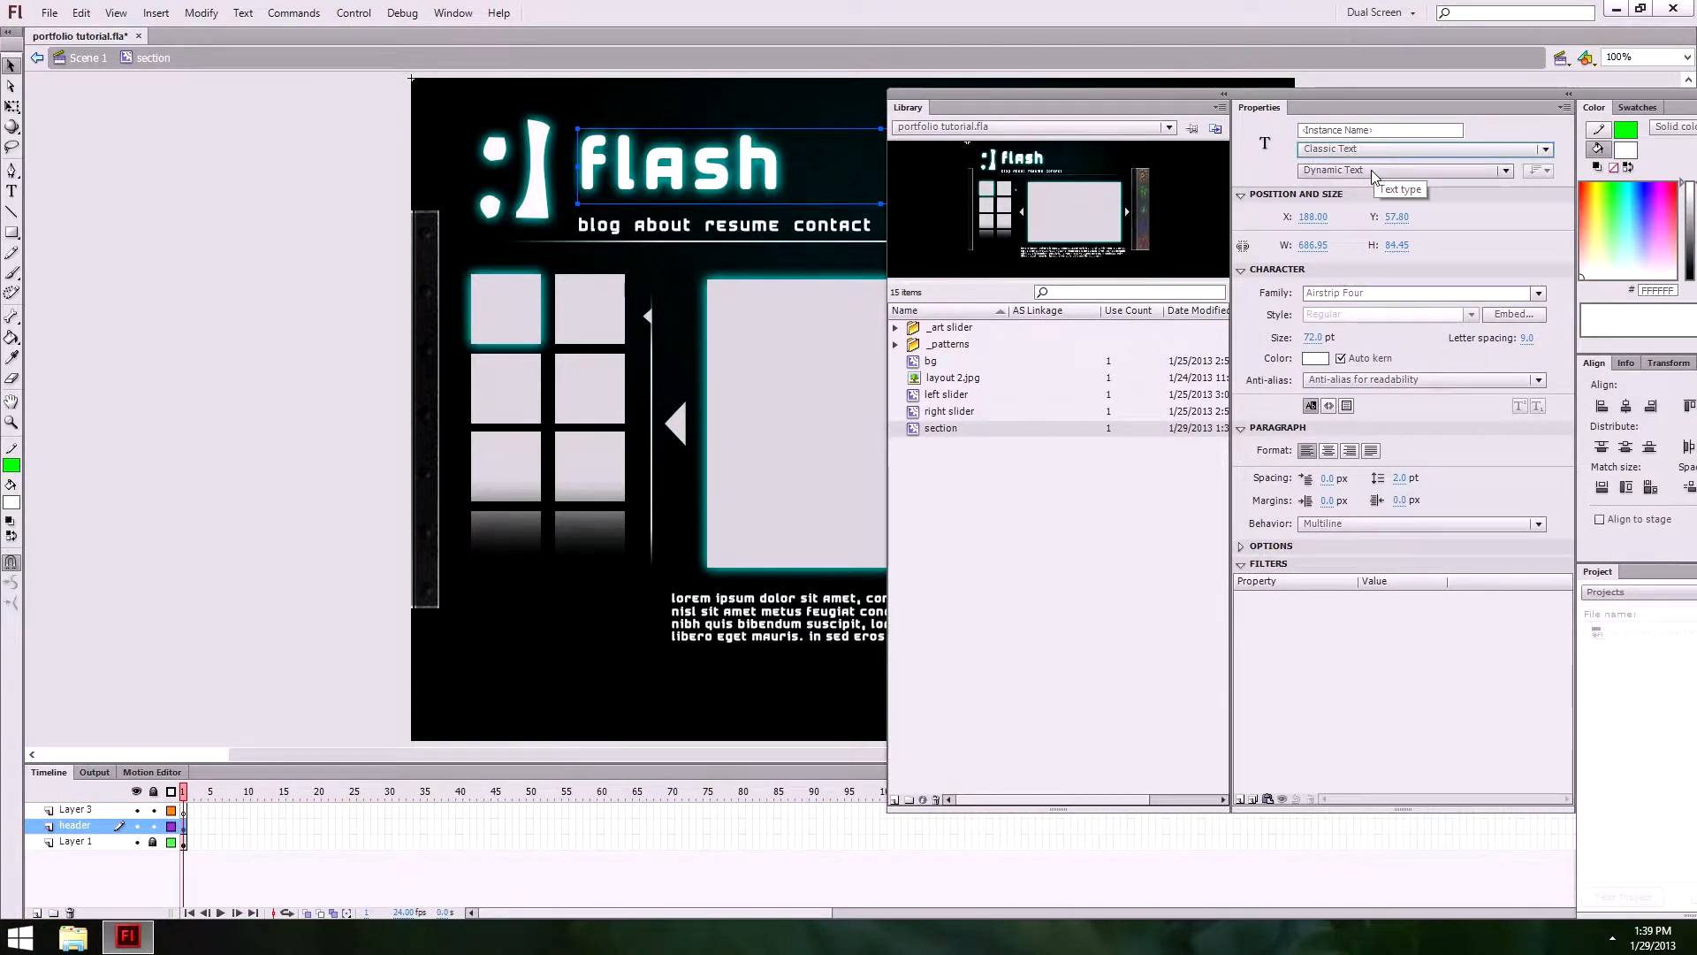
pyautogui.click(1363, 170)
pyautogui.click(1363, 170)
pyautogui.click(1363, 129)
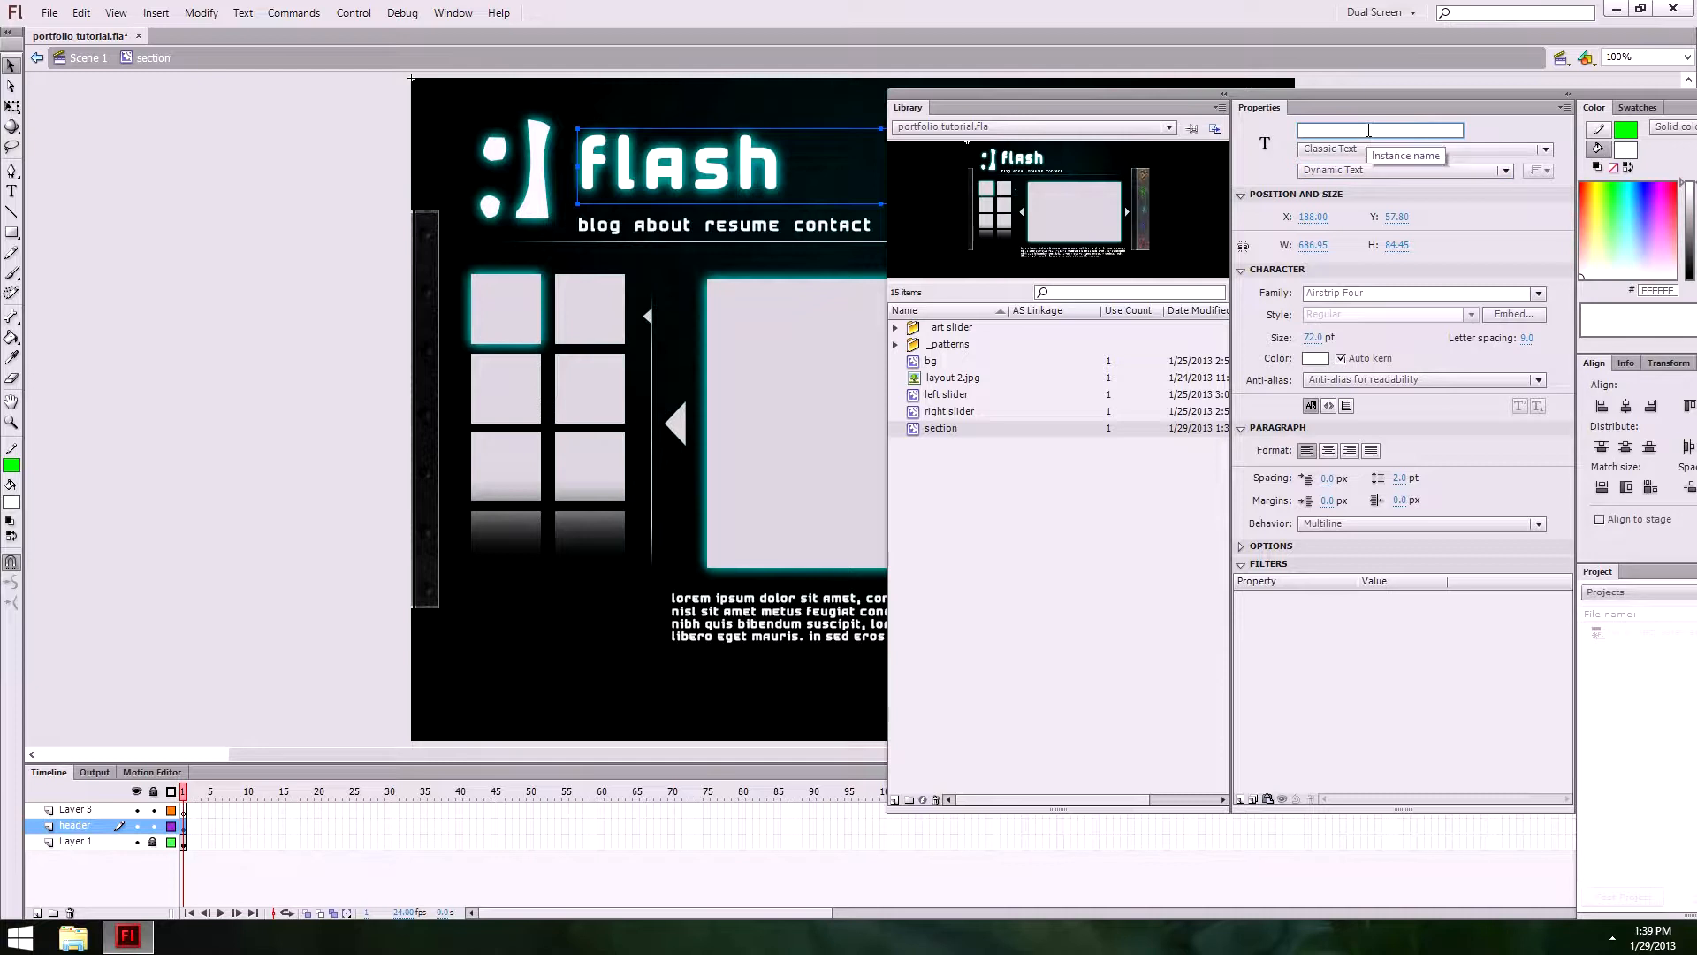
pyautogui.write('headerTxt')
pyautogui.press('Return')
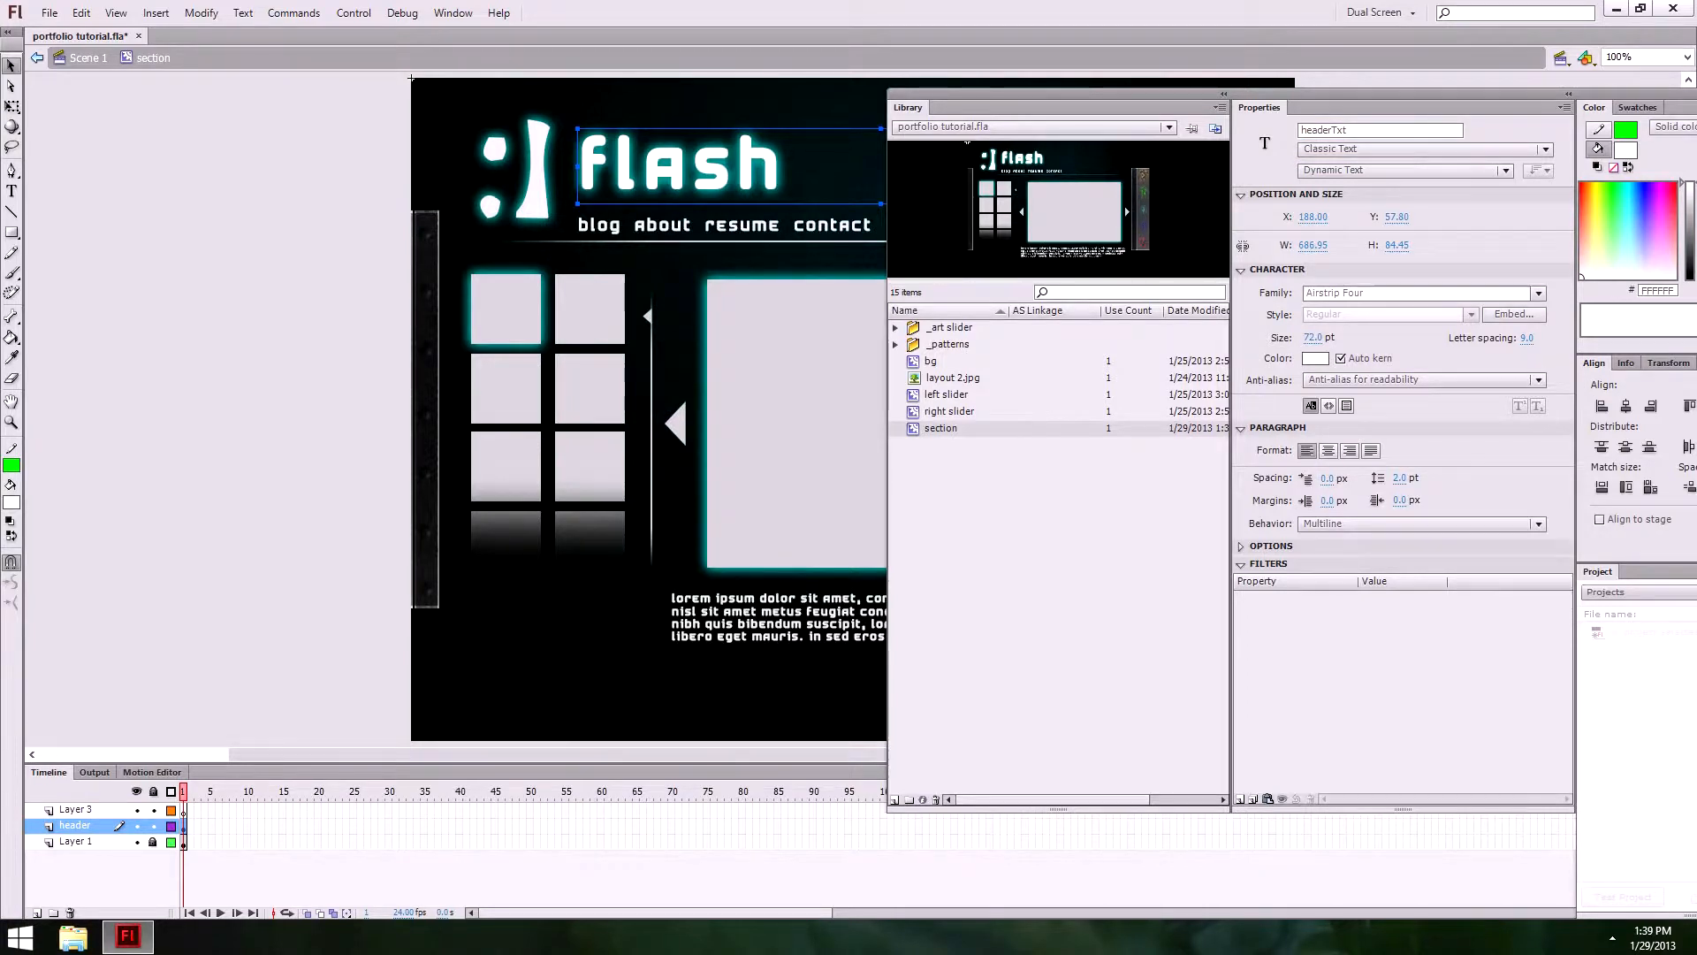
pyautogui.press('F4')
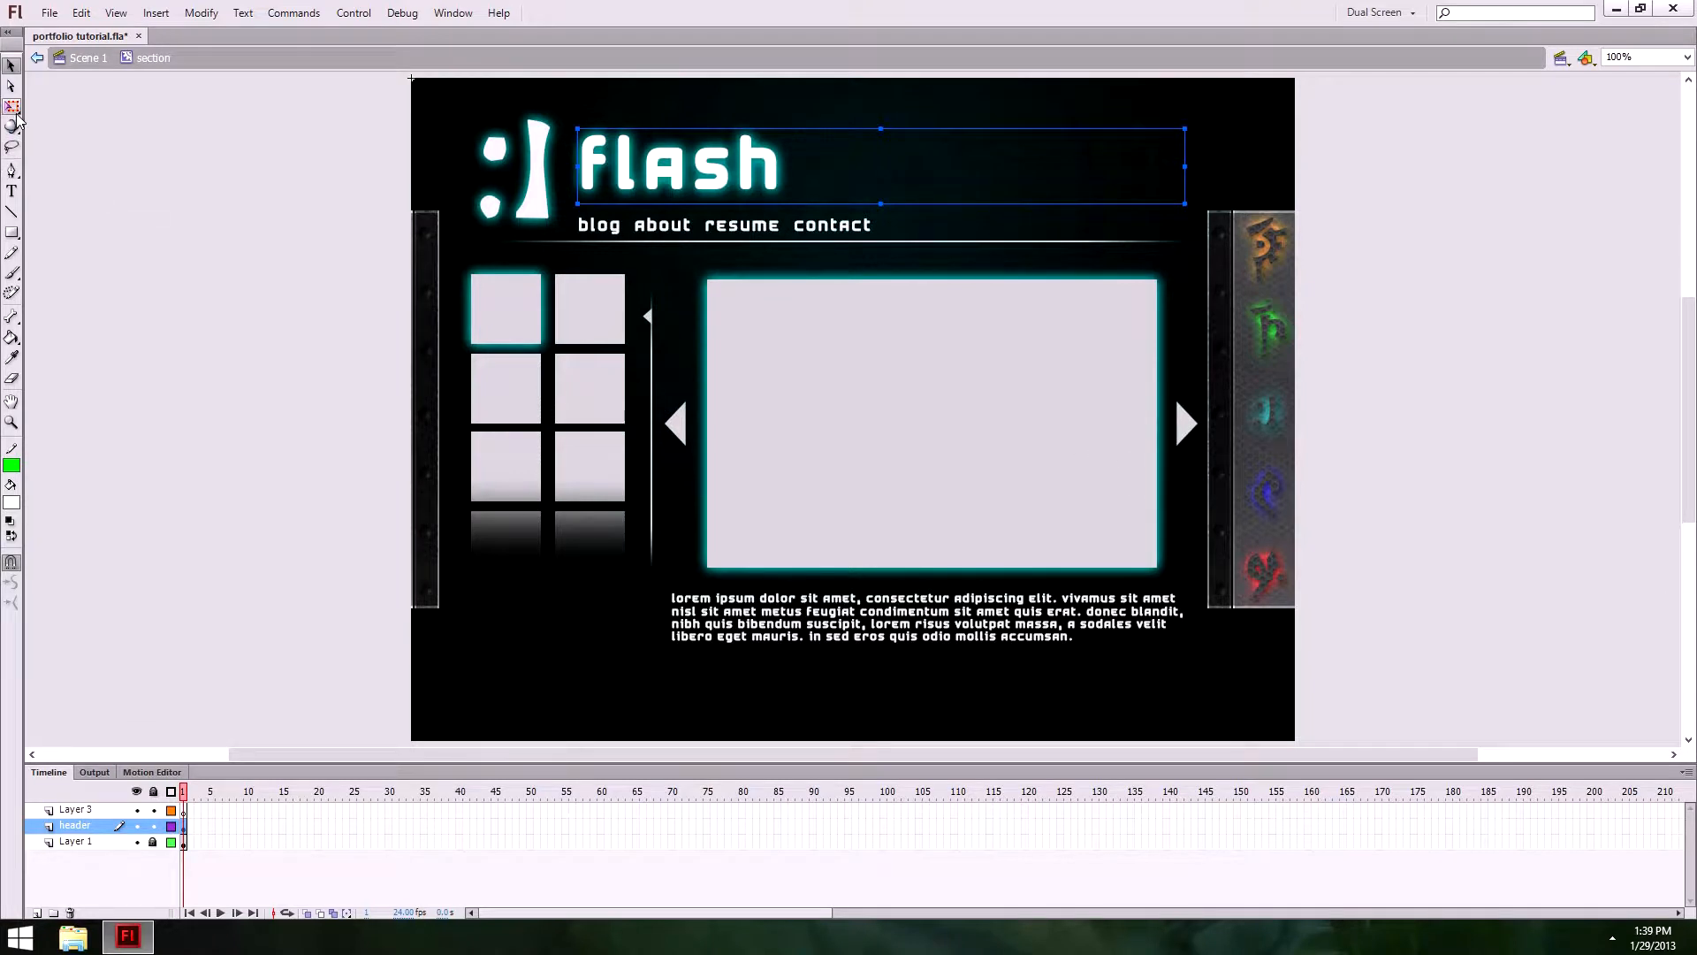
# Step: Create a second text field holding the ":]" symbol on the header layer and move it near the logo
pyautogui.click(13, 192)
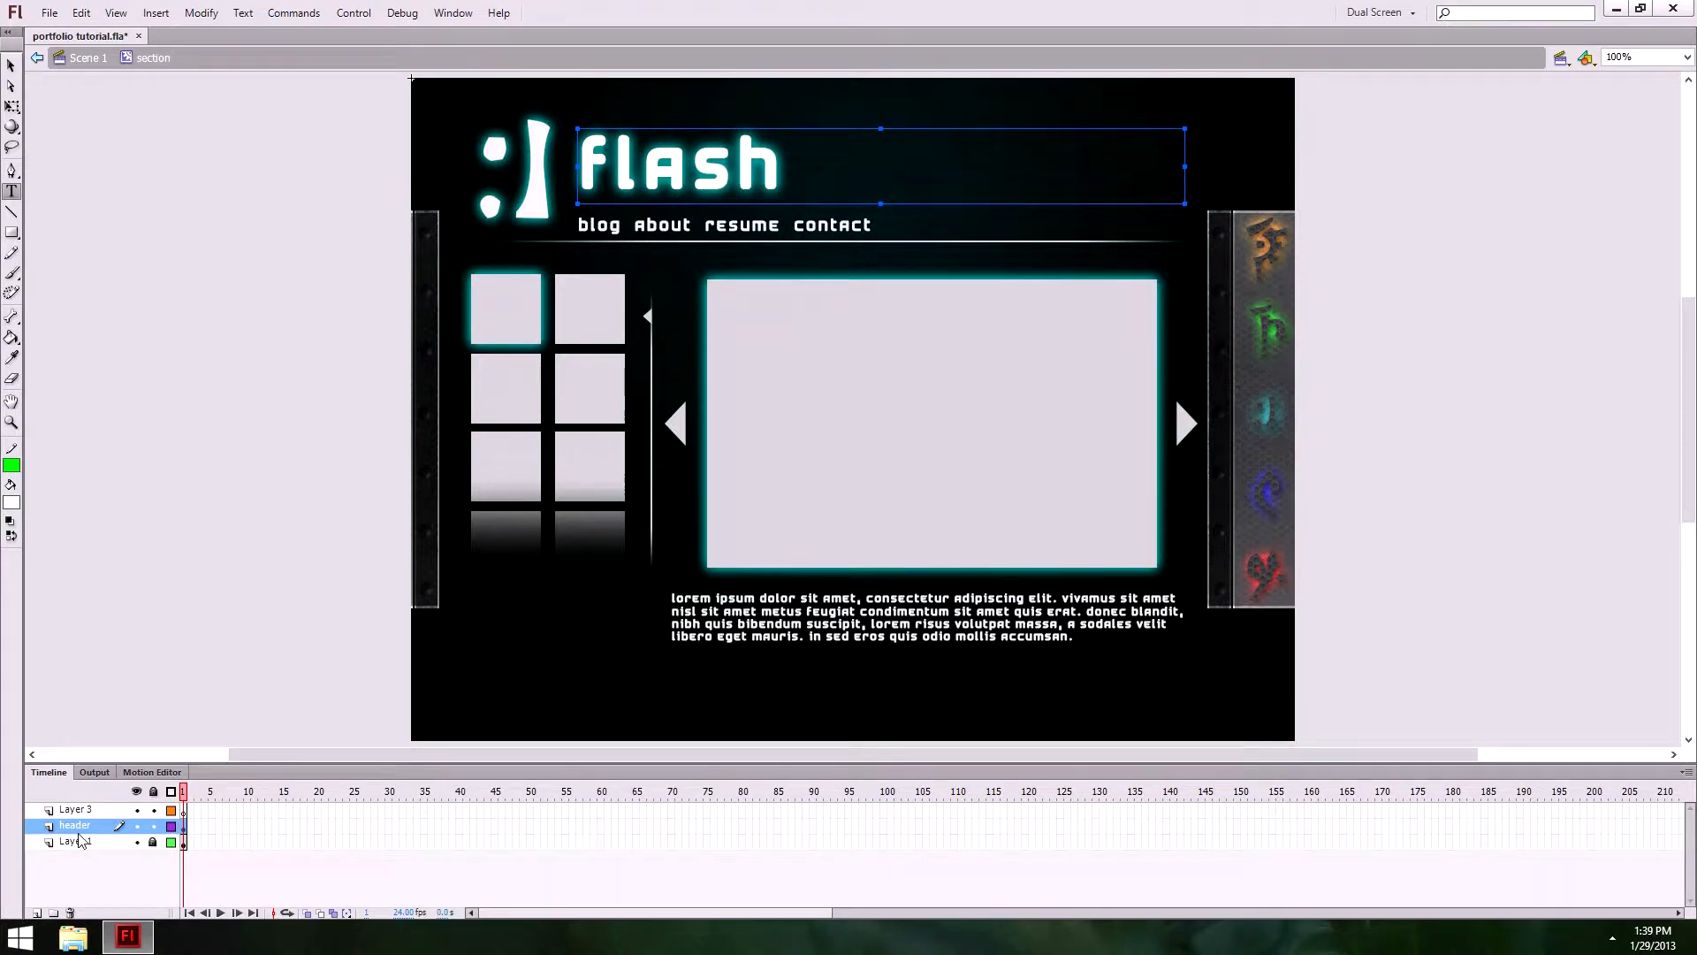
pyautogui.click(668, 477)
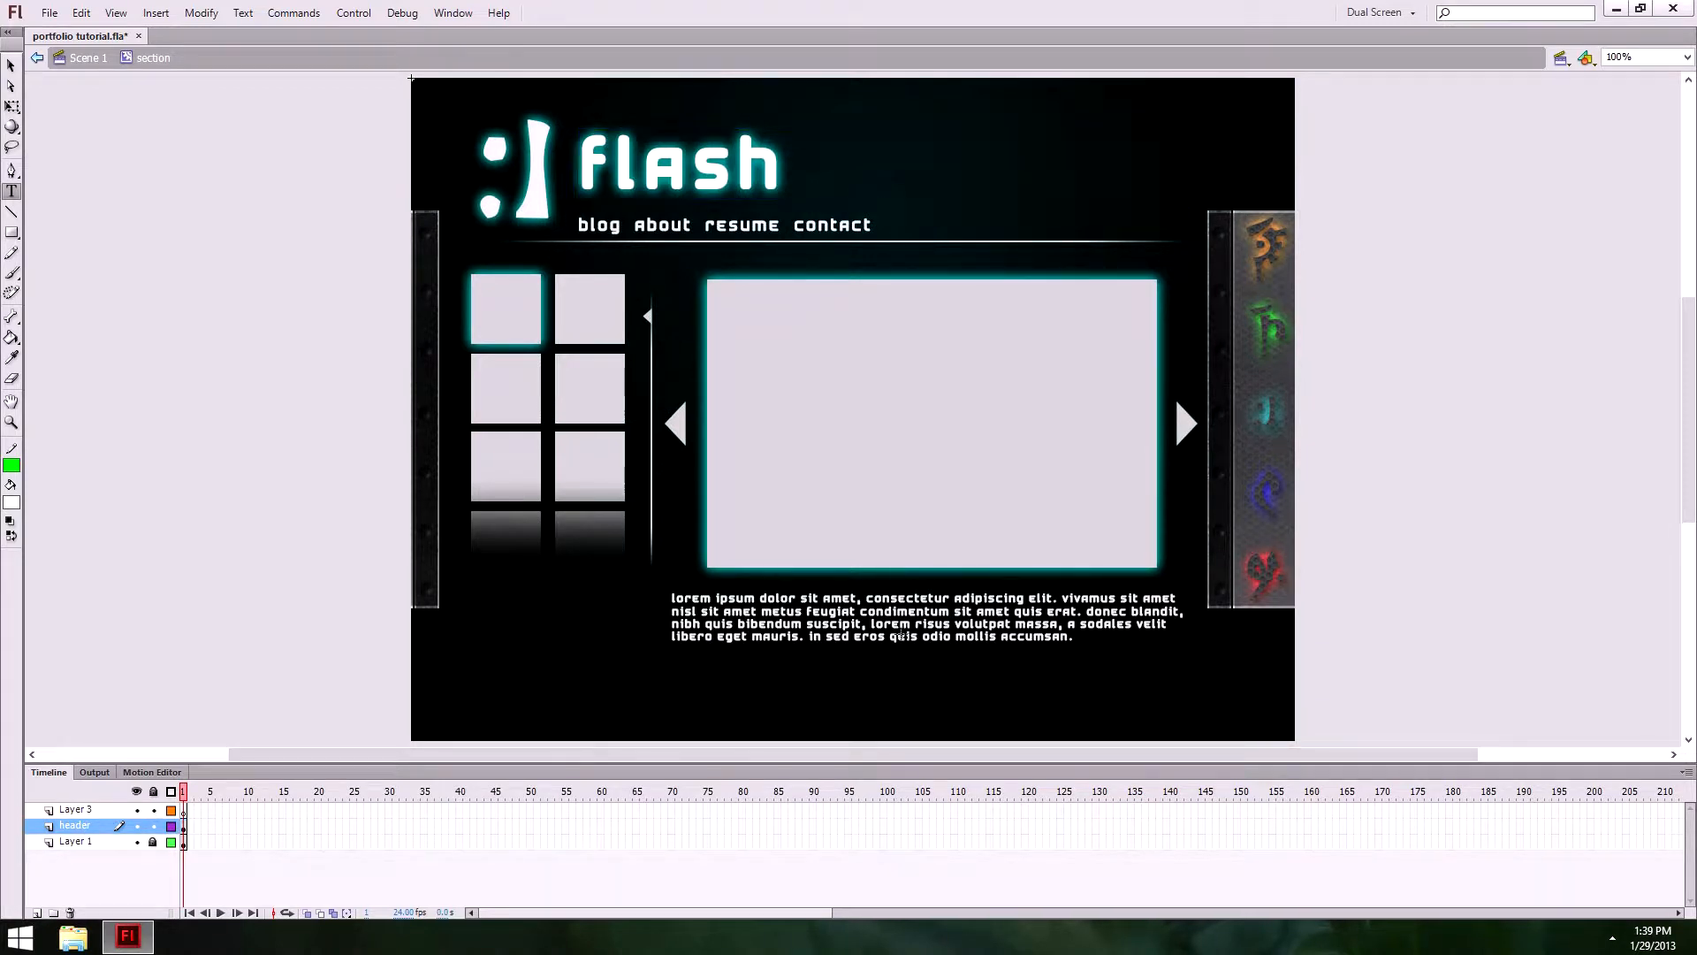
pyautogui.moveTo(807, 458); pyautogui.dragTo(900, 532)
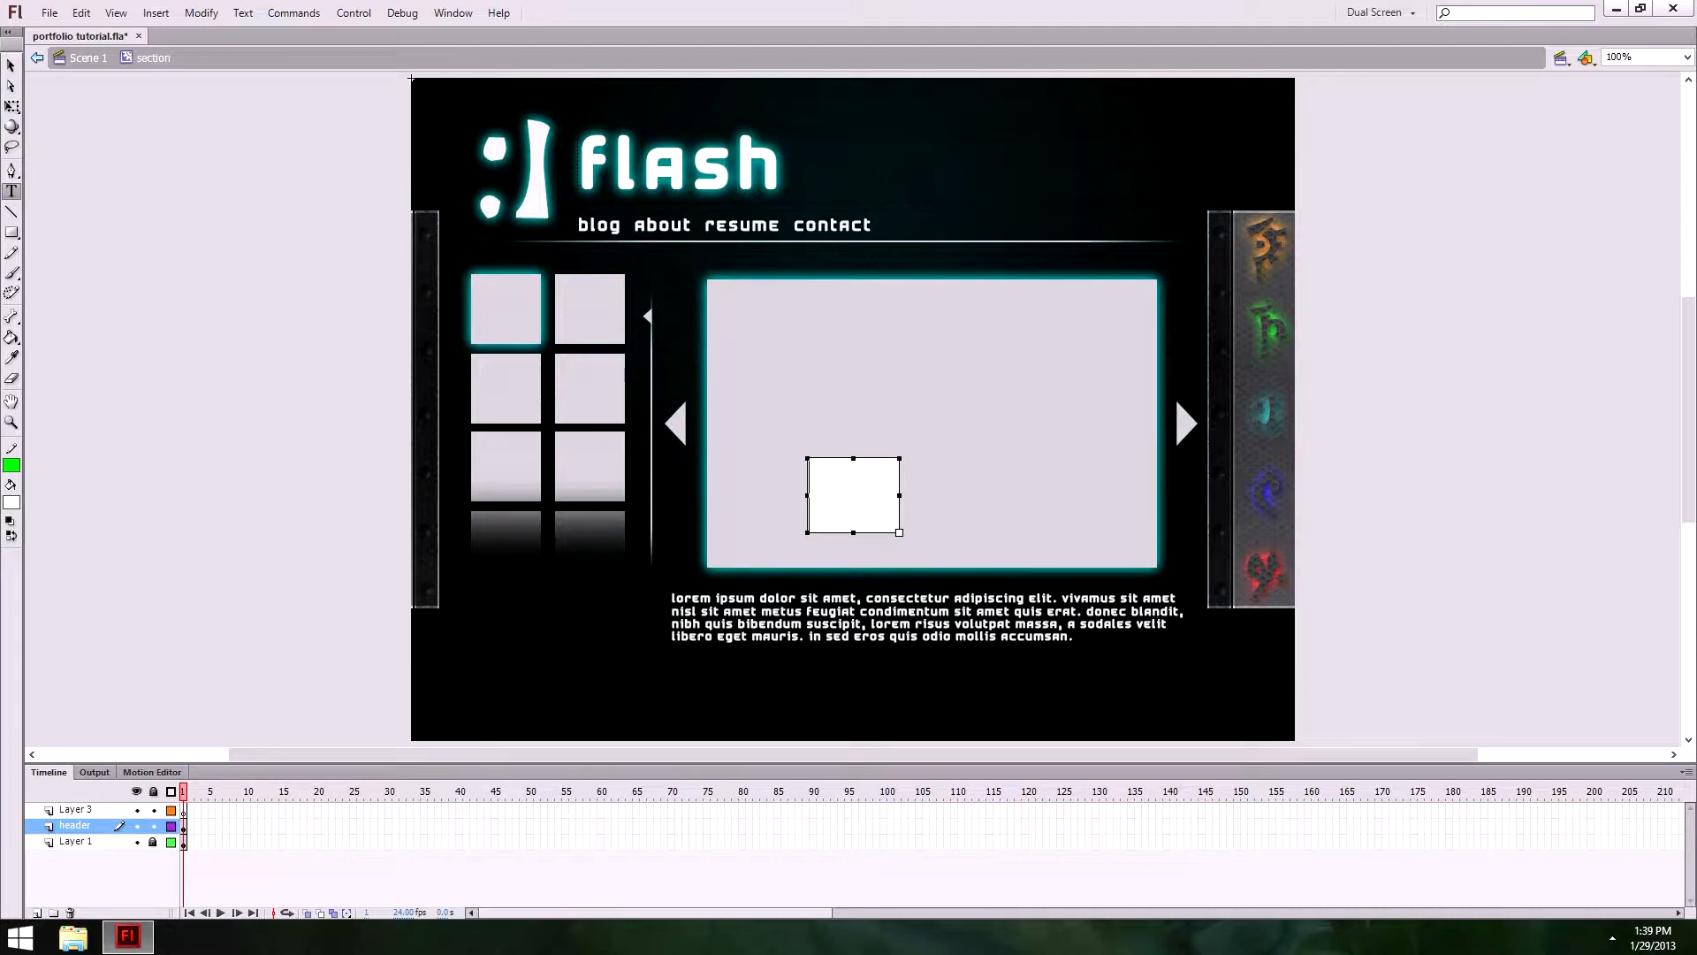
pyautogui.press('Return')
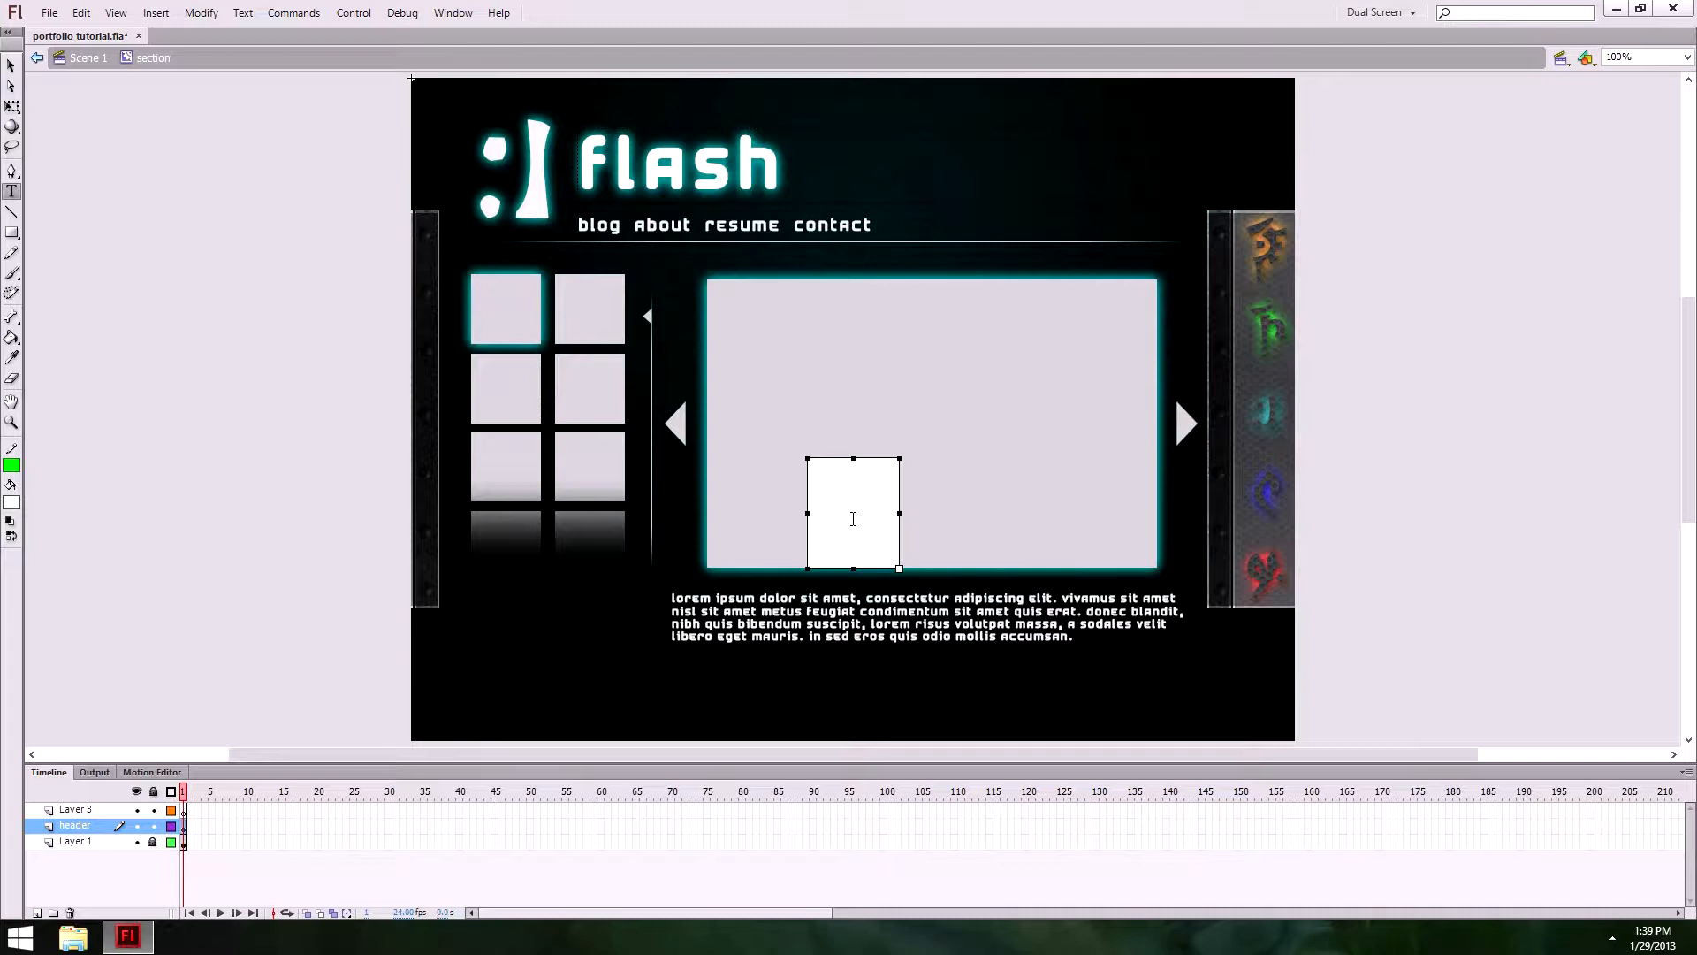
pyautogui.write(':]')
pyautogui.click(11, 66)
pyautogui.moveTo(867, 503); pyautogui.dragTo(543, 173)
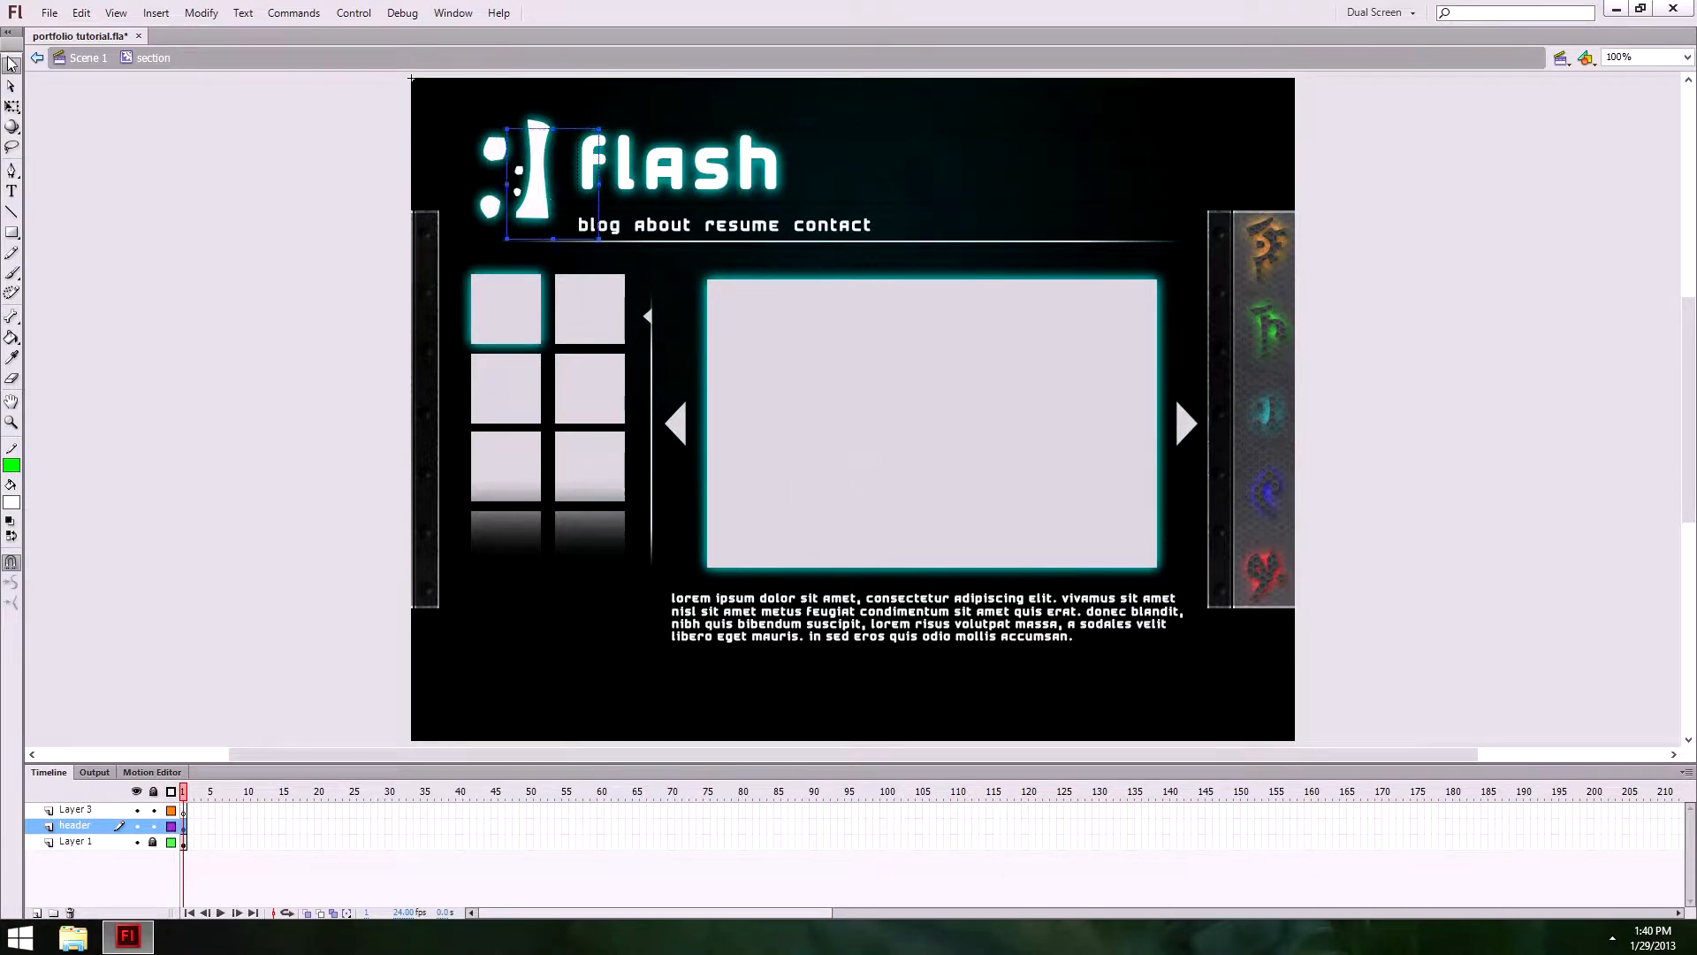
# Step: Scale up the ":]" text field with Free Transform and align it over the layout's logo symbol
pyautogui.click(12, 106)
pyautogui.moveTo(599, 239); pyautogui.dragTo(735, 363)
pyautogui.moveTo(491, 196); pyautogui.dragTo(539, 203)
pyautogui.moveTo(748, 362); pyautogui.dragTo(731, 343)
pyautogui.moveTo(547, 193); pyautogui.dragTo(531, 190)
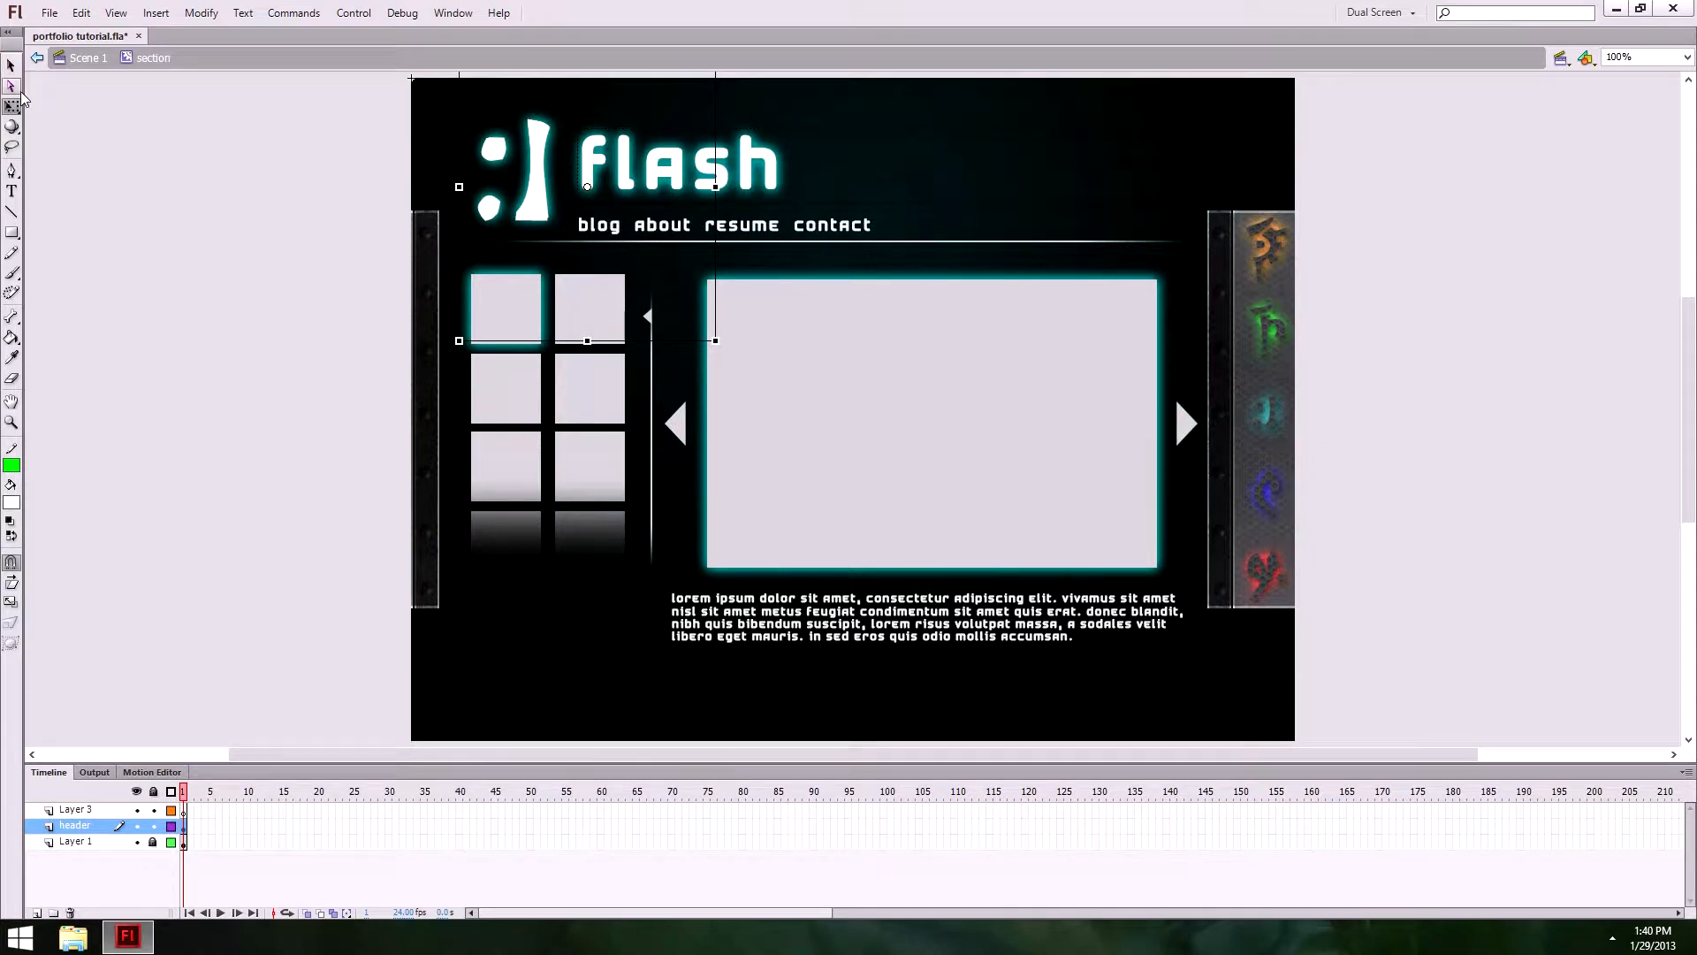
# Step: Narrow the ":]" text field to end beside the "flash" title, and check both fields with Layer 1 temporarily hidden
pyautogui.click(12, 66)
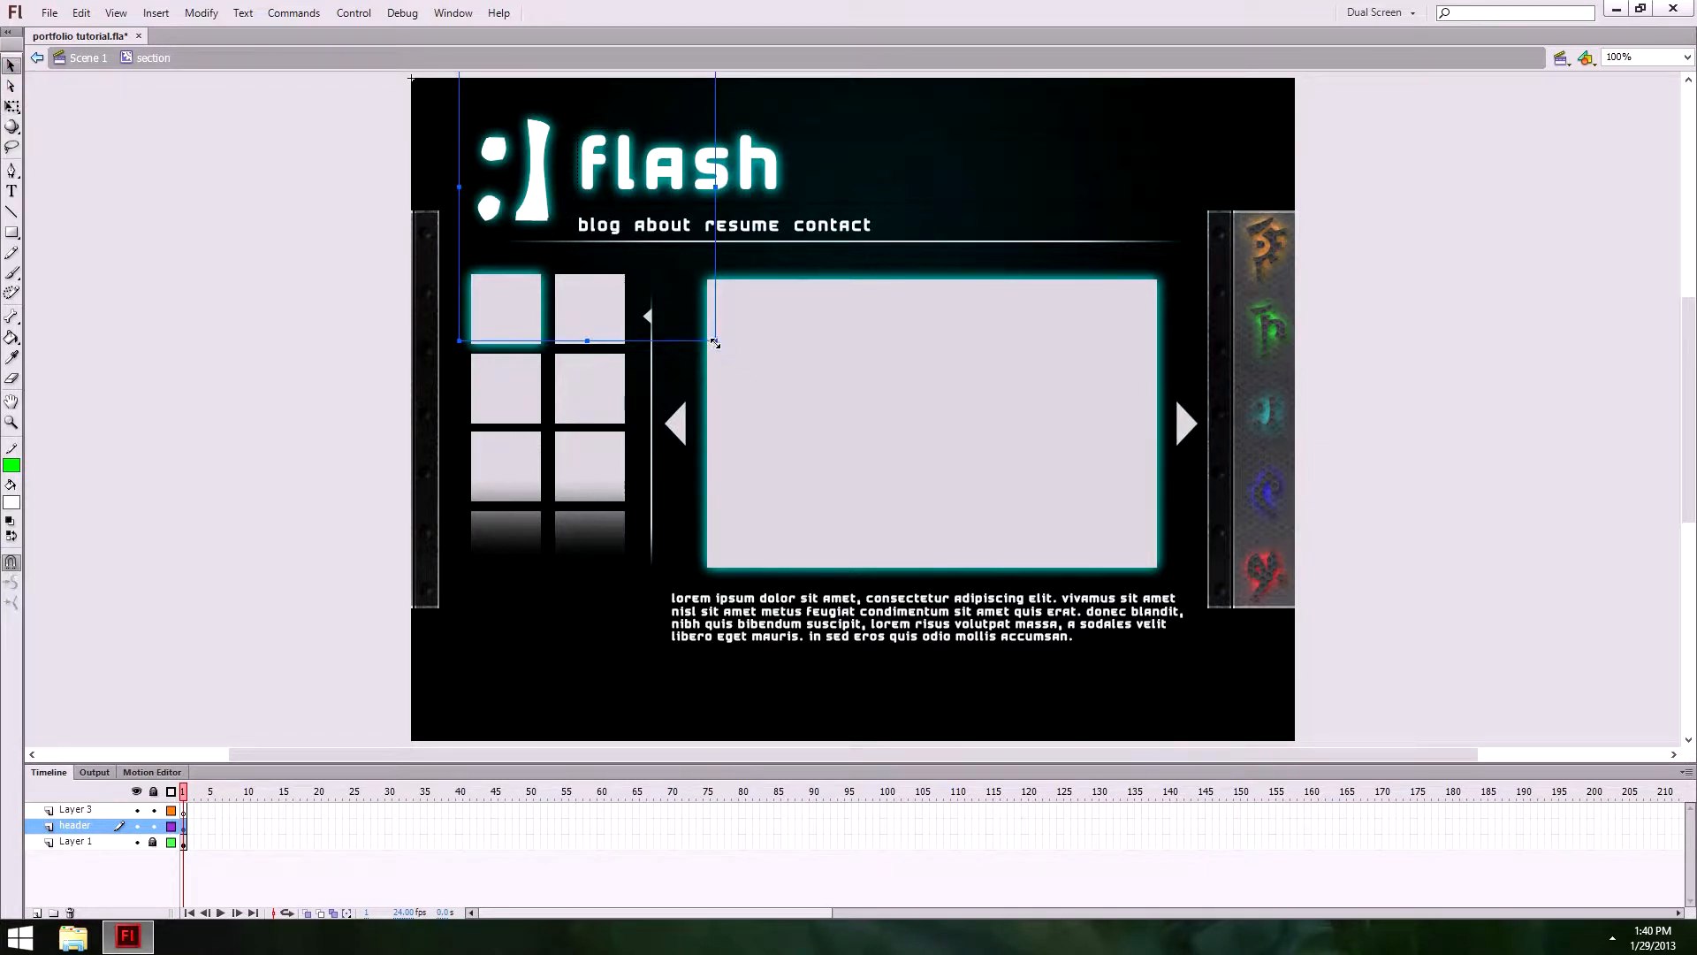
pyautogui.moveTo(714, 341); pyautogui.dragTo(580, 341)
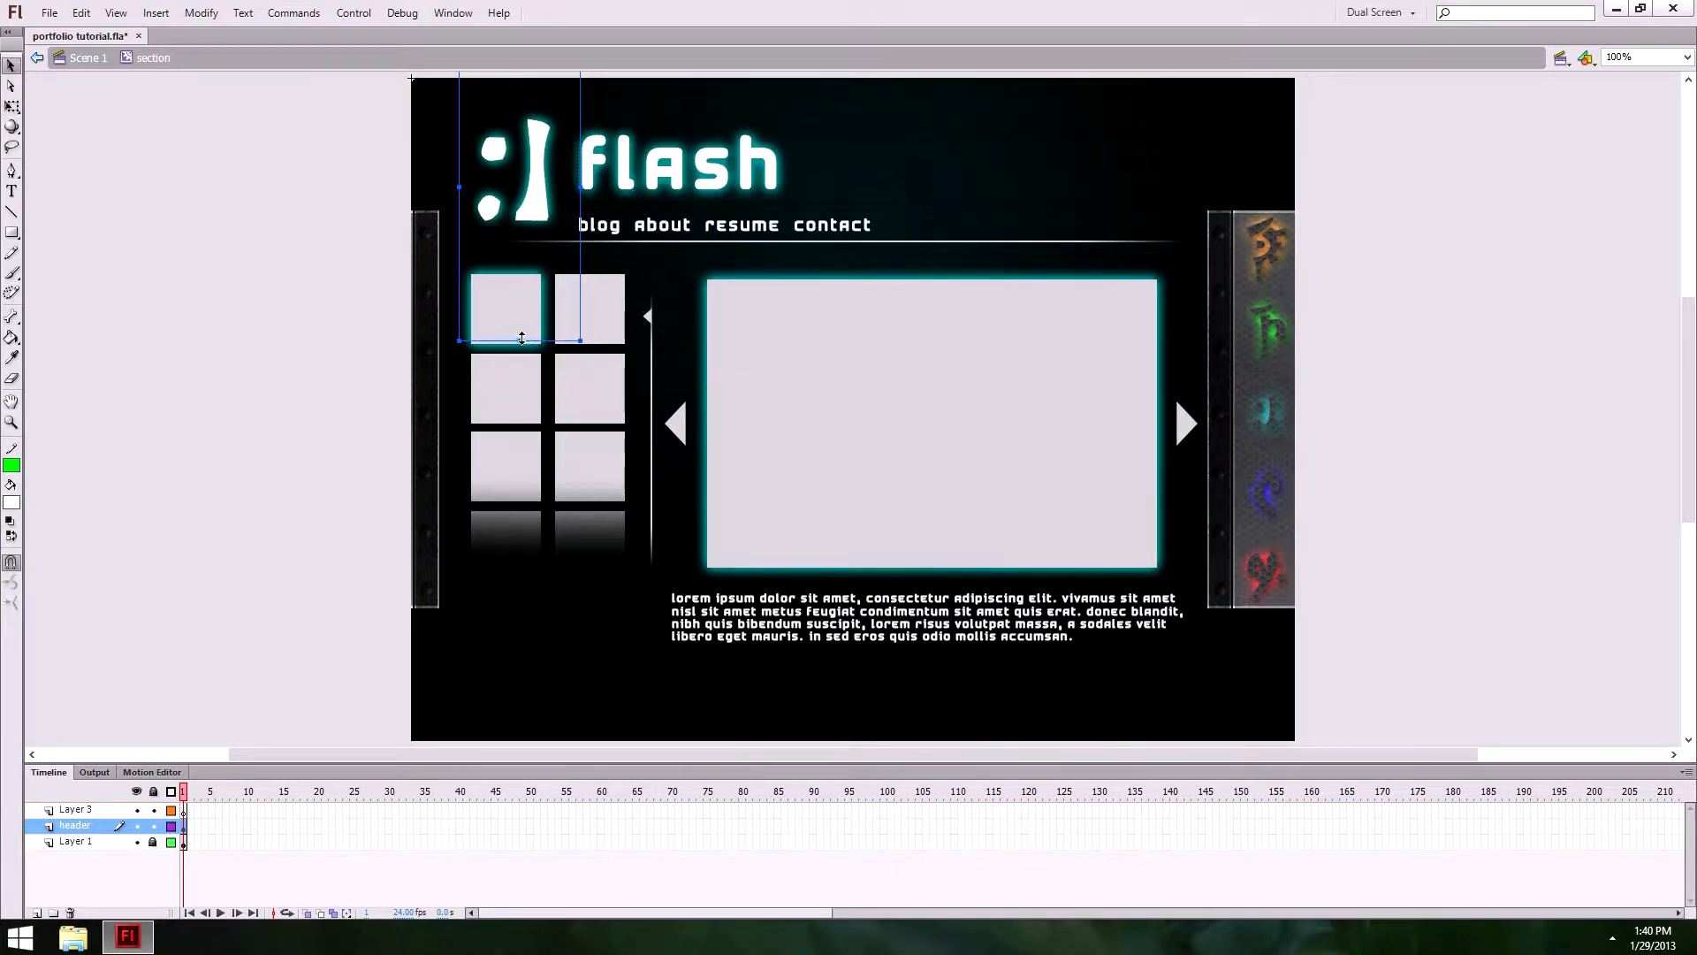
pyautogui.click(879, 205)
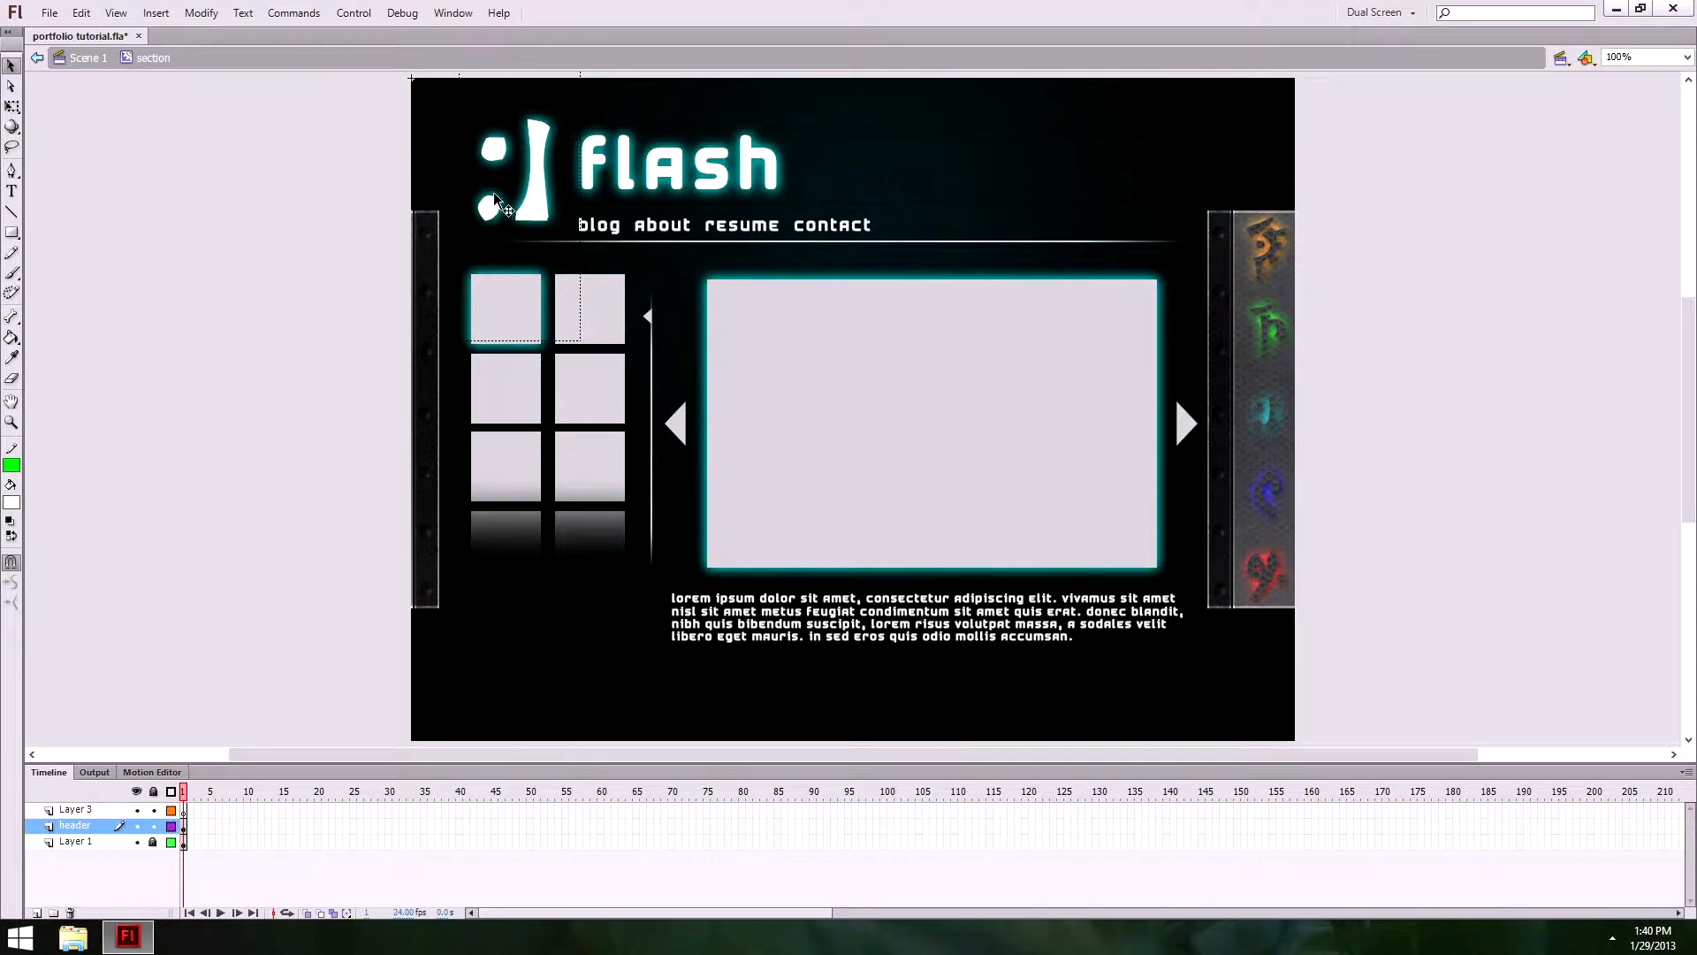
pyautogui.click(557, 200)
pyautogui.click(322, 237)
pyautogui.click(136, 842)
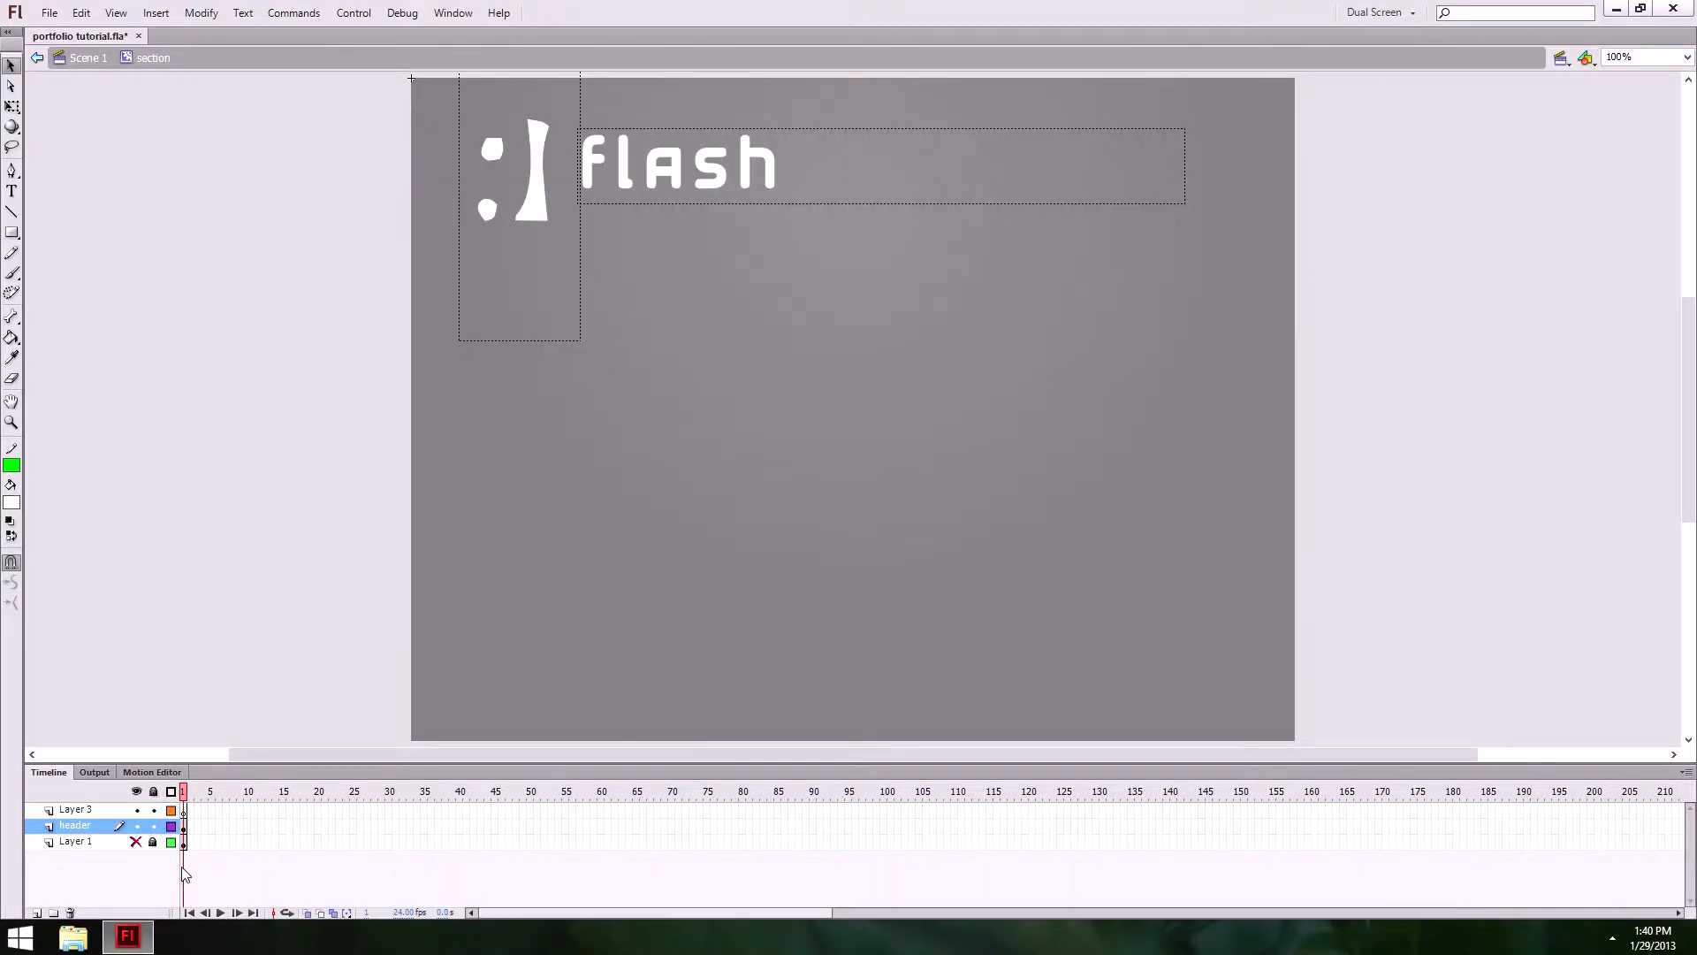
pyautogui.click(136, 841)
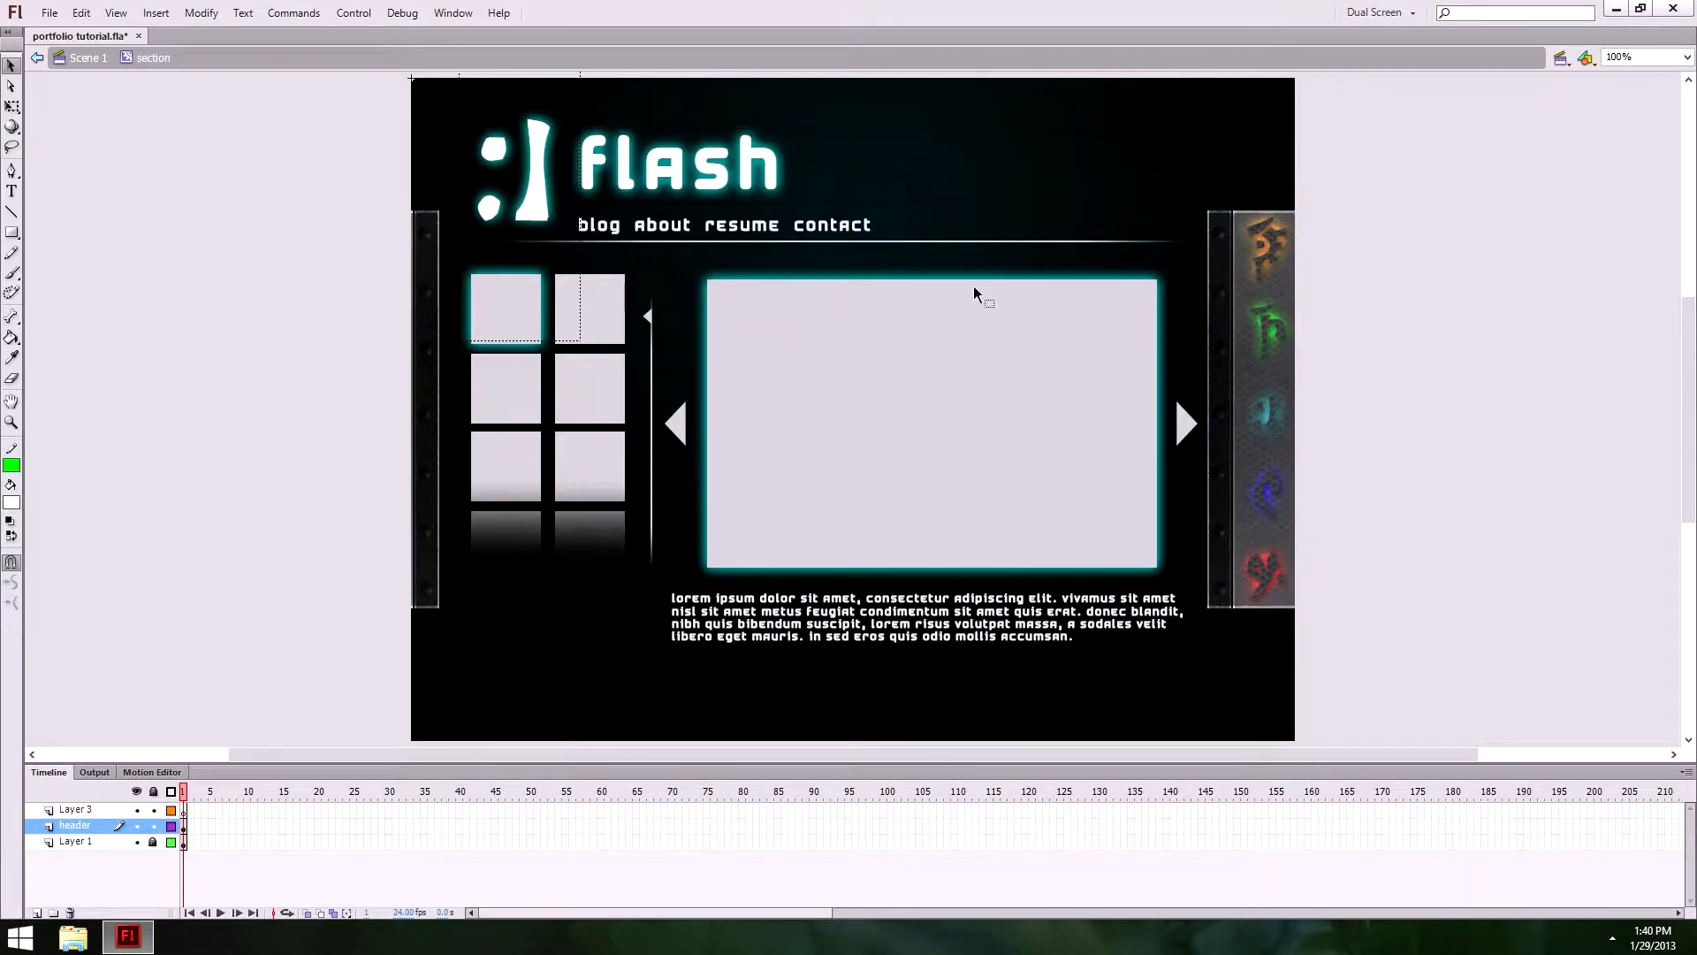
# Step: Rename Layer 3 to "navbar"
pyautogui.doubleClick(82, 811)
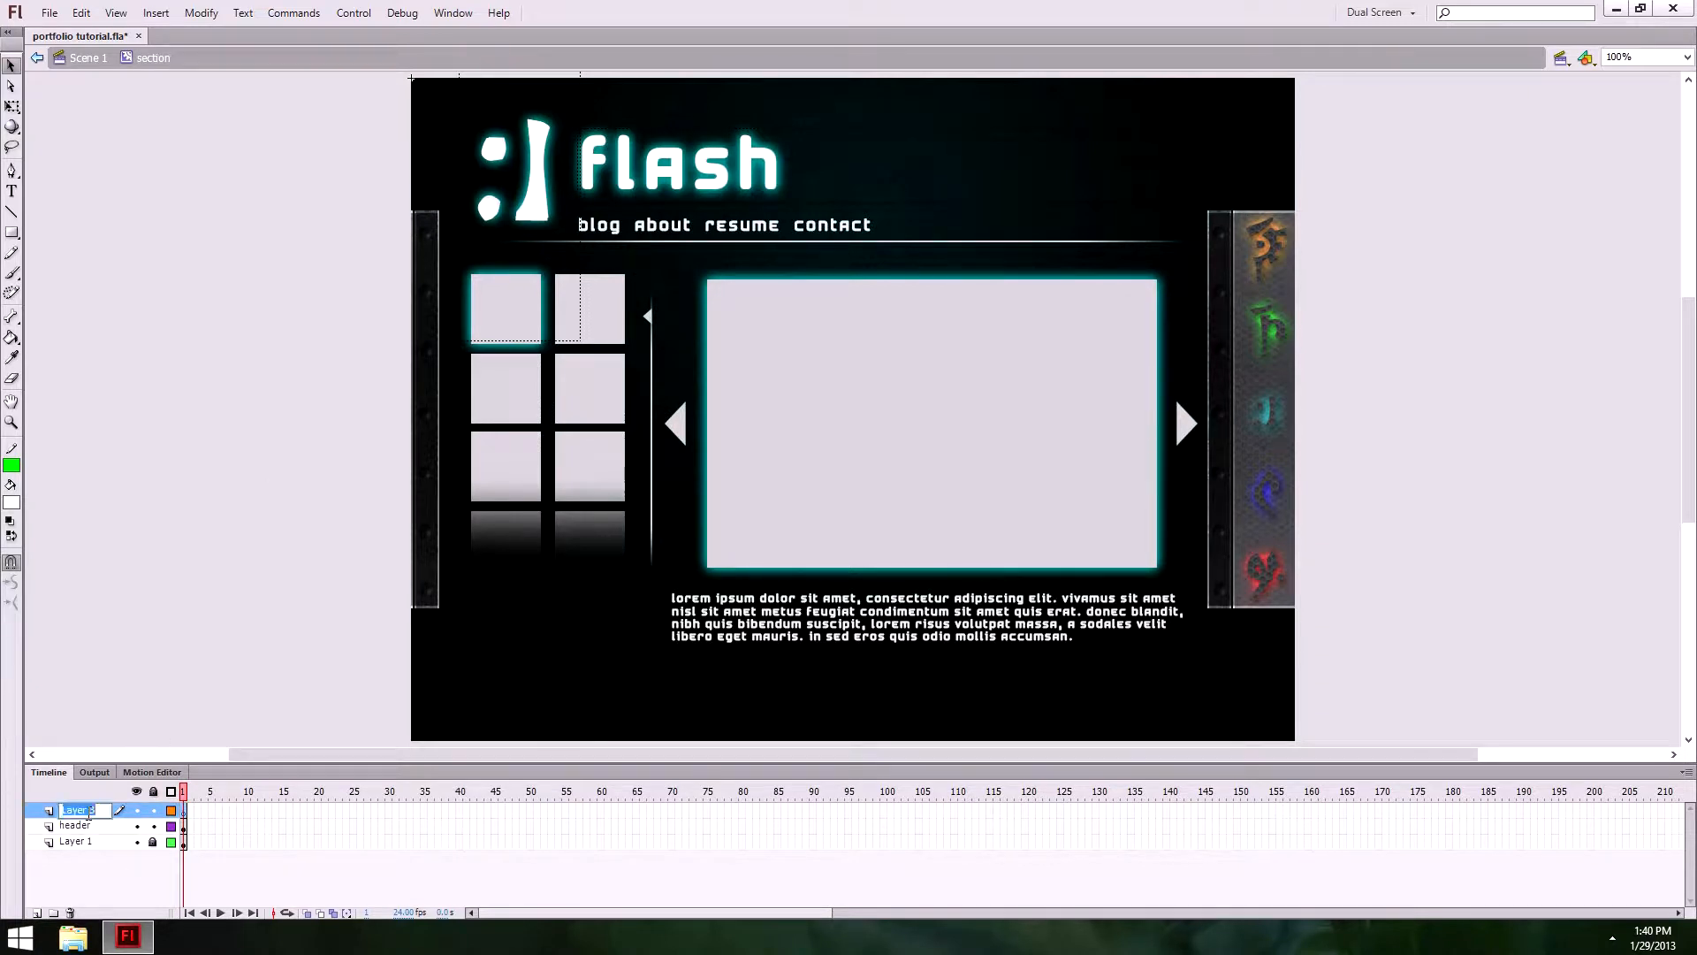
pyautogui.write('navbar')
pyautogui.press('Return')
pyautogui.click(14, 190)
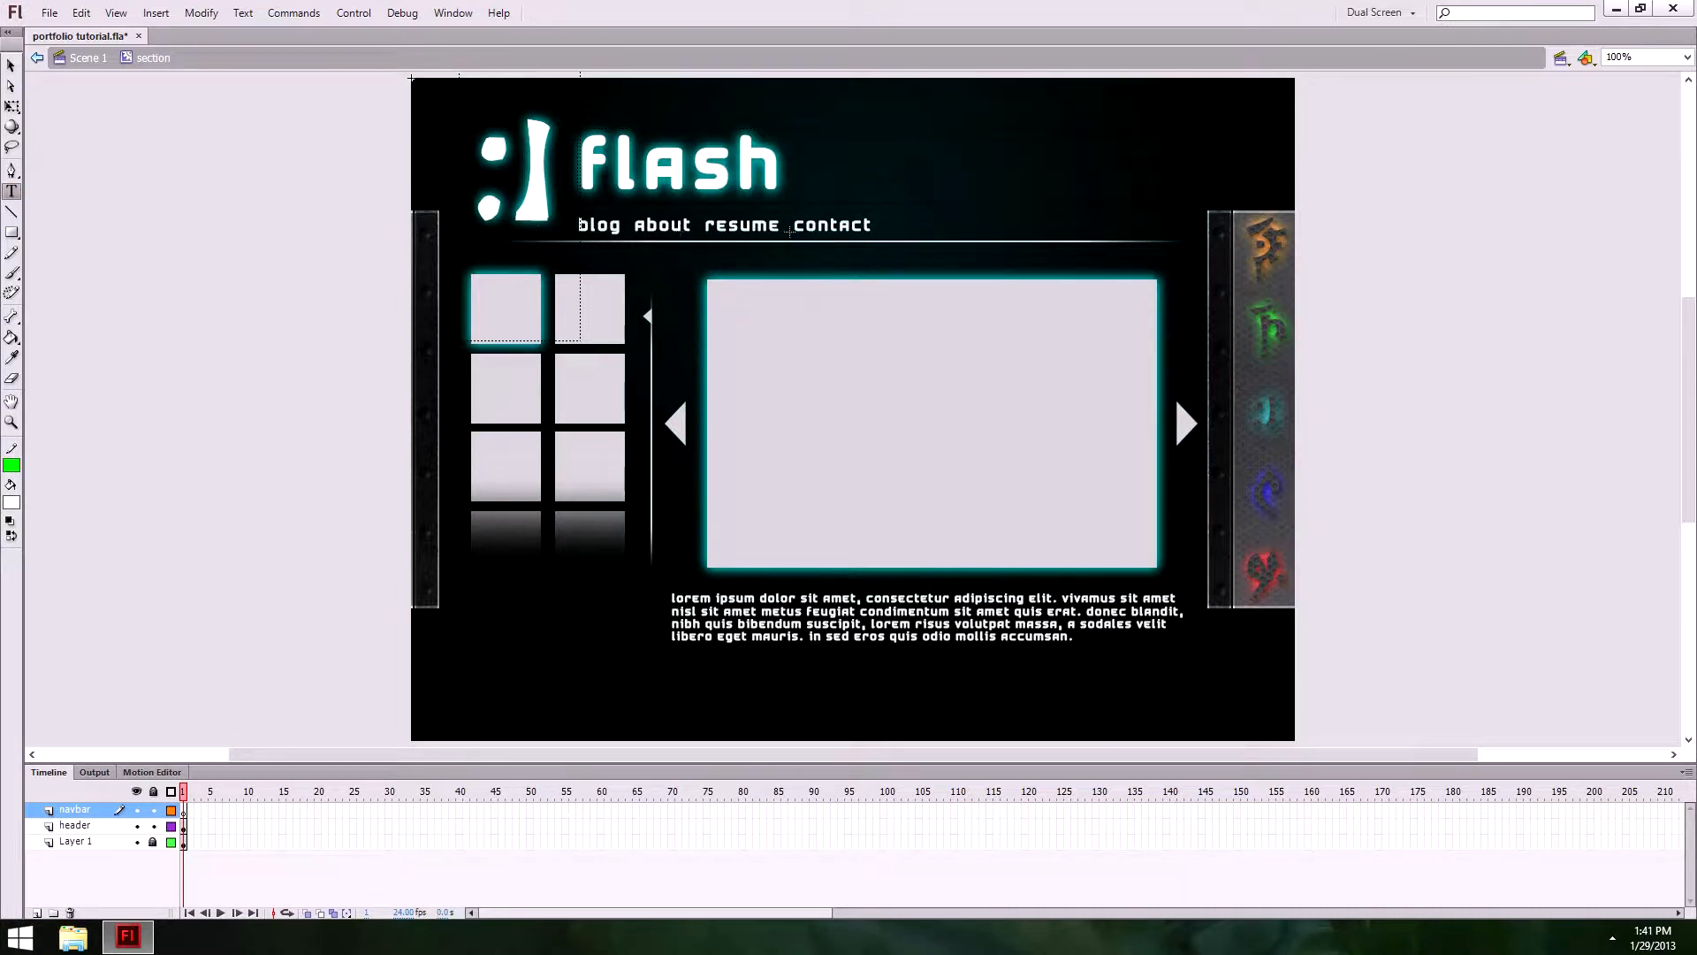
pyautogui.click(906, 202)
pyautogui.write('blo')
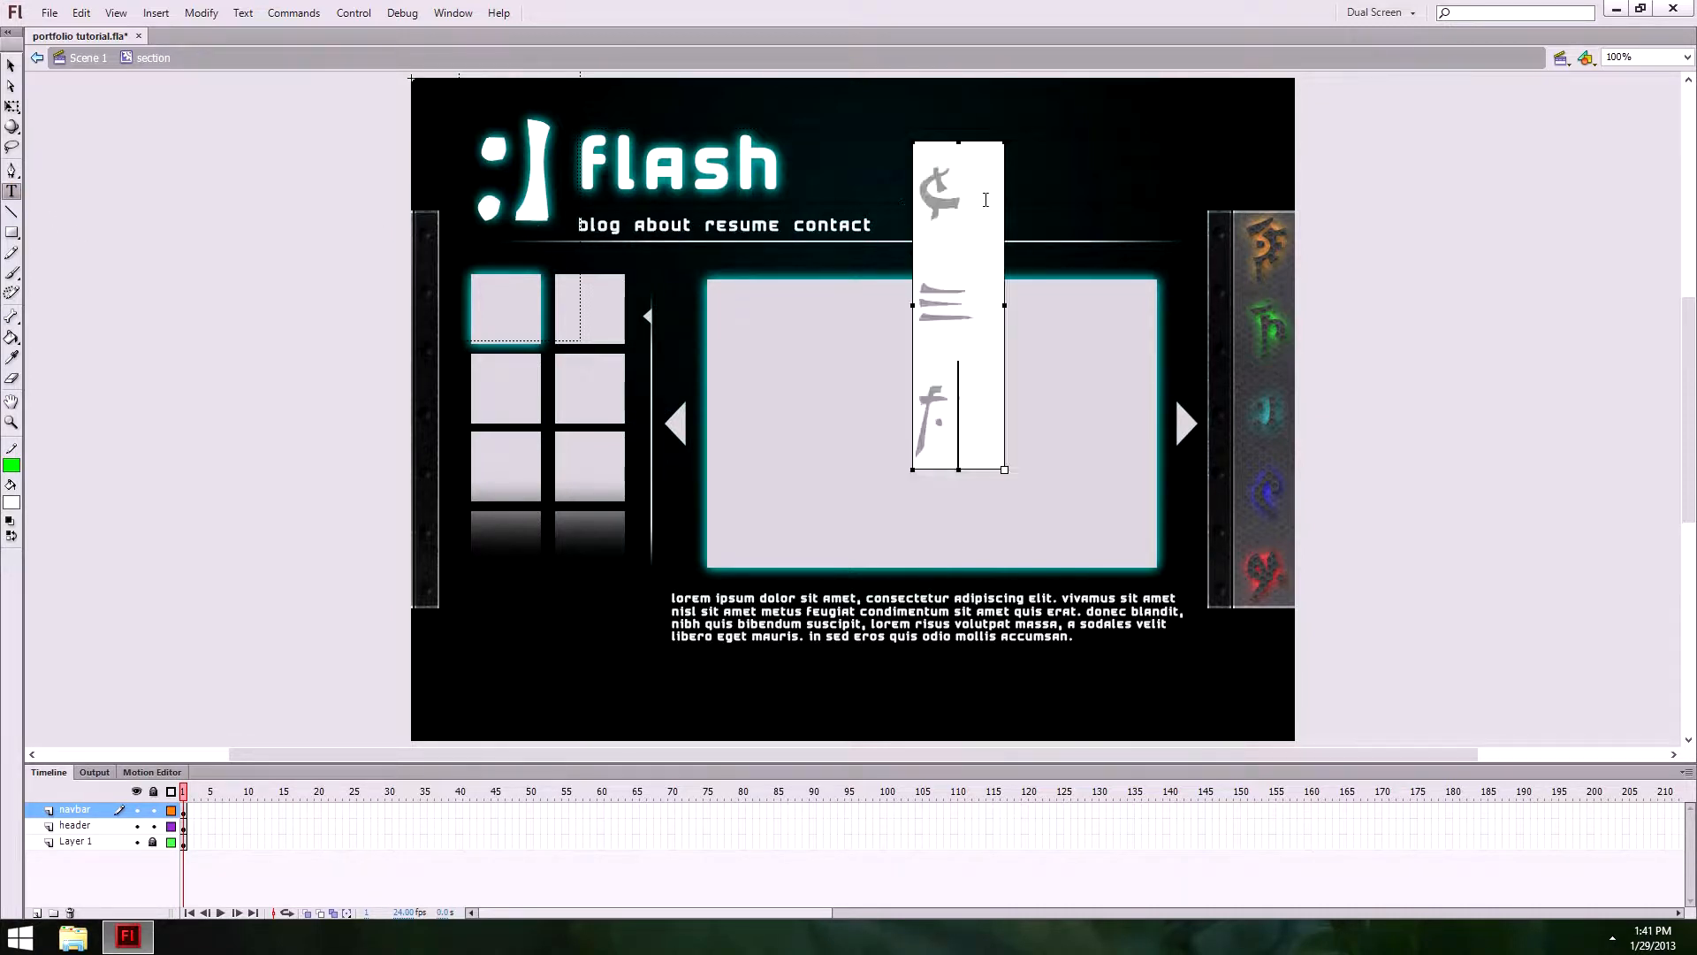
pyautogui.write('g')
pyautogui.press('BackSpace')
pyautogui.press('BackSpace')
pyautogui.press('BackSpace')
pyautogui.press('BackSpace')
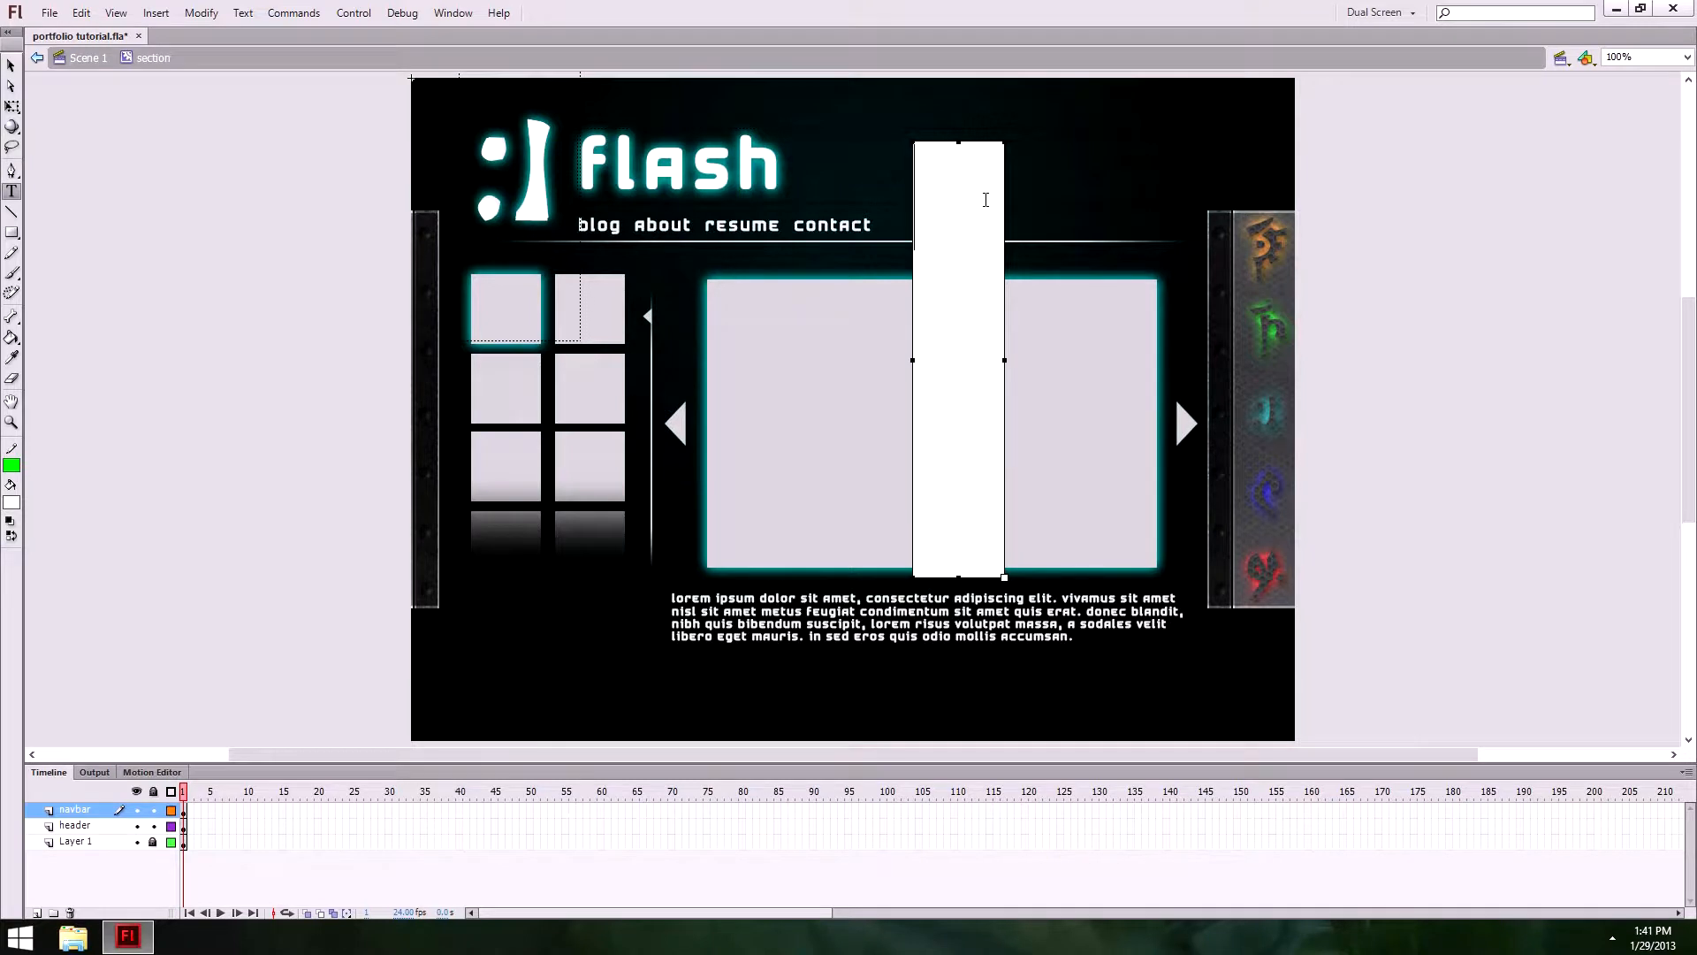
pyautogui.click(11, 65)
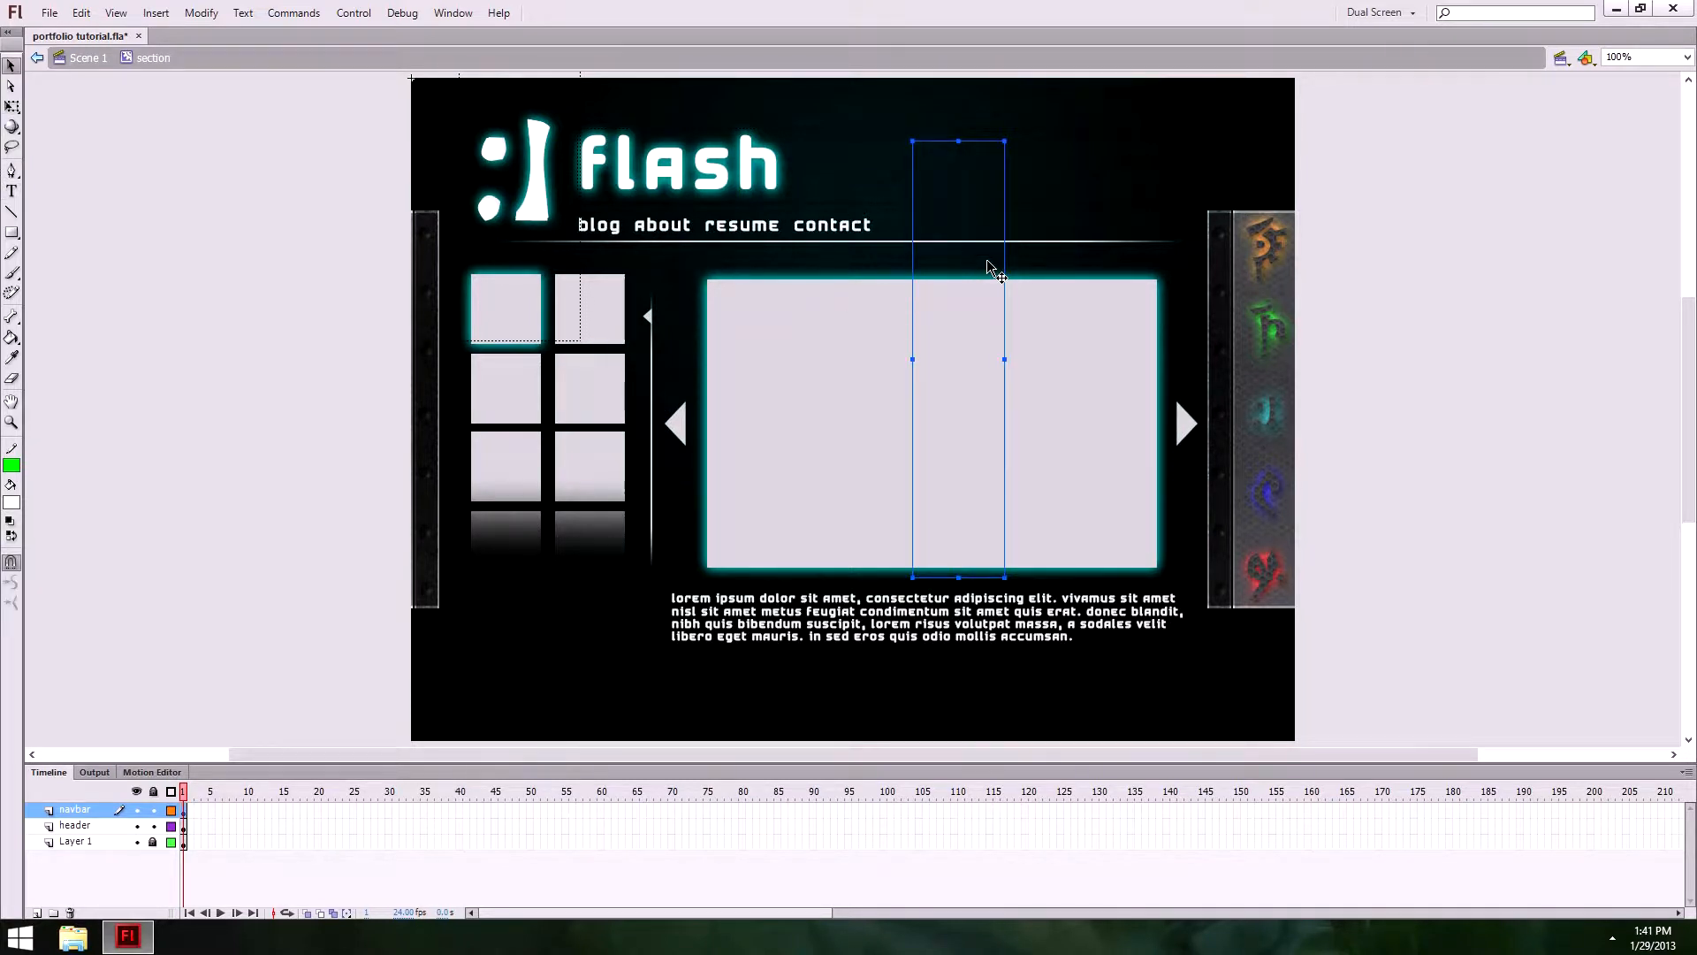
pyautogui.press('Delete')
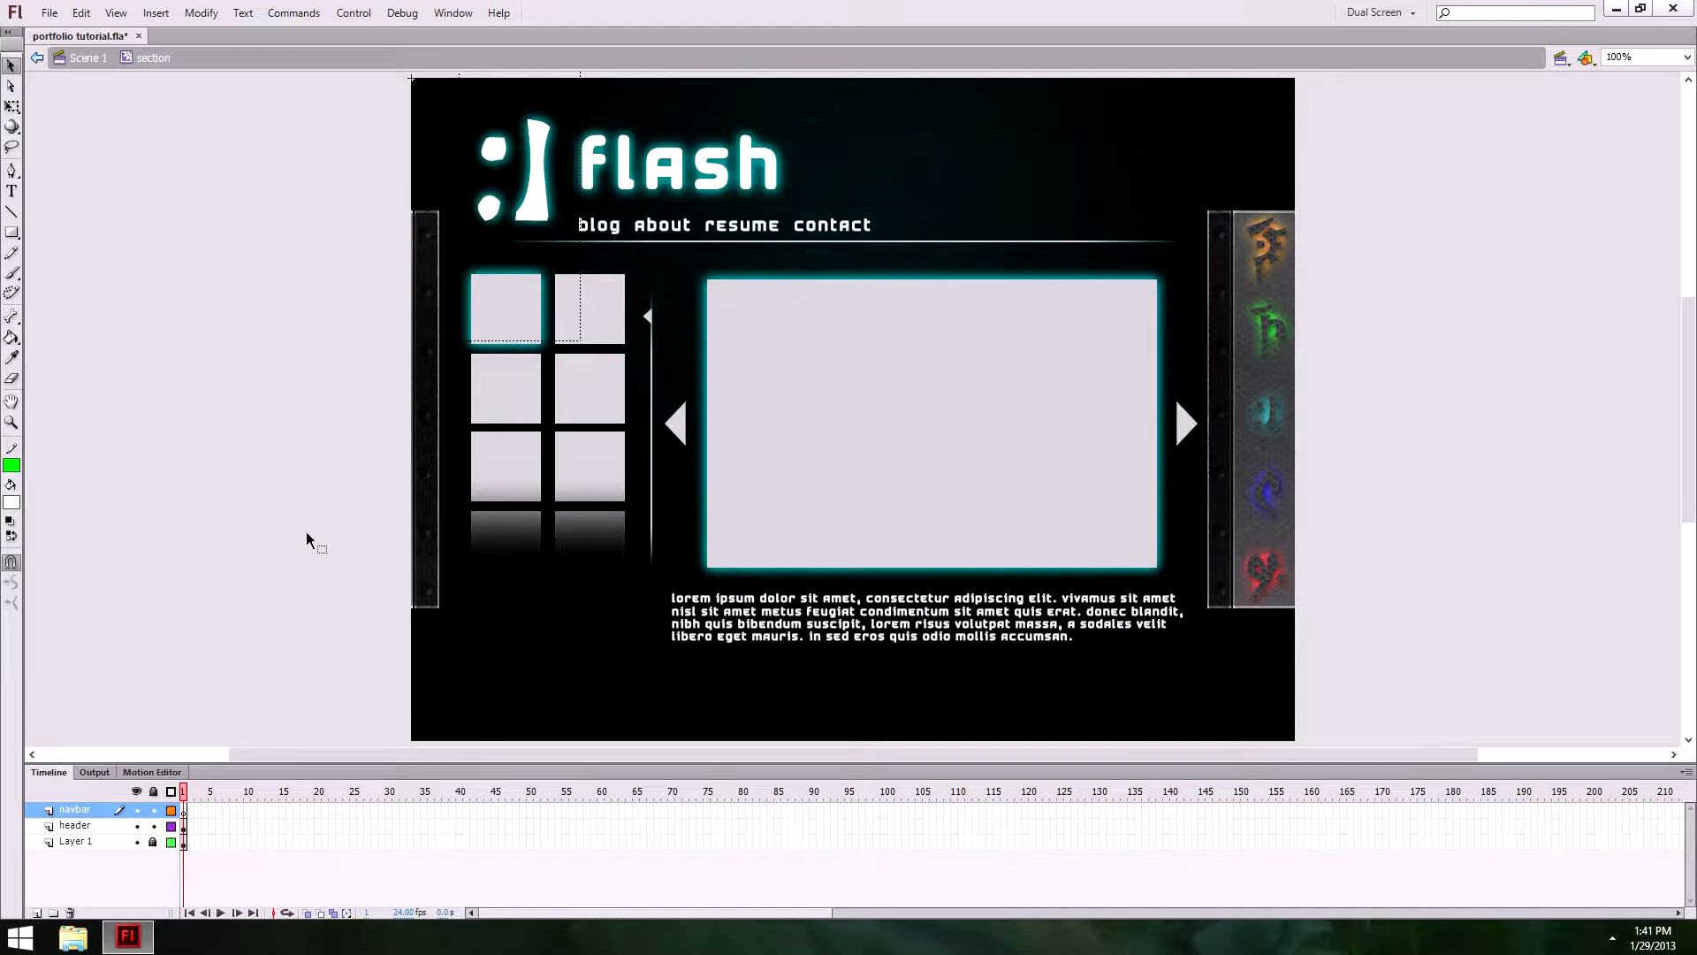
# Step: Lock the header layer and draw a white, strokeless rectangle covering the "blog about resume contact" text on the navbar layer
pyautogui.click(153, 826)
pyautogui.click(11, 232)
pyautogui.click(12, 509)
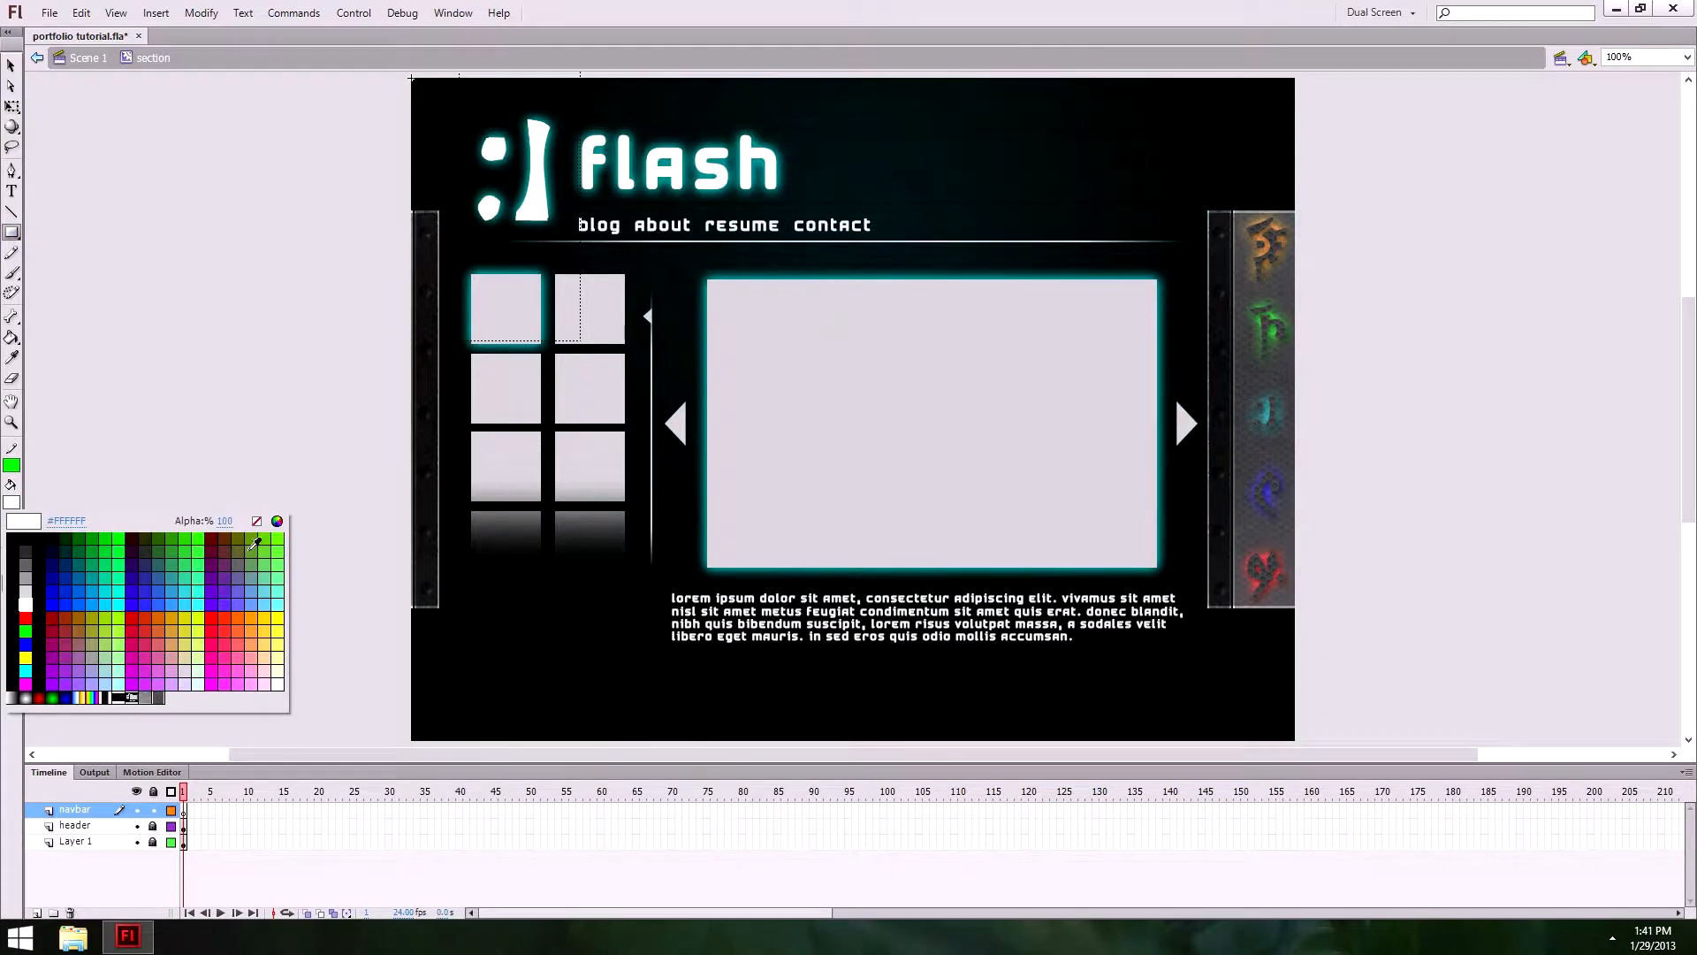
pyautogui.click(256, 523)
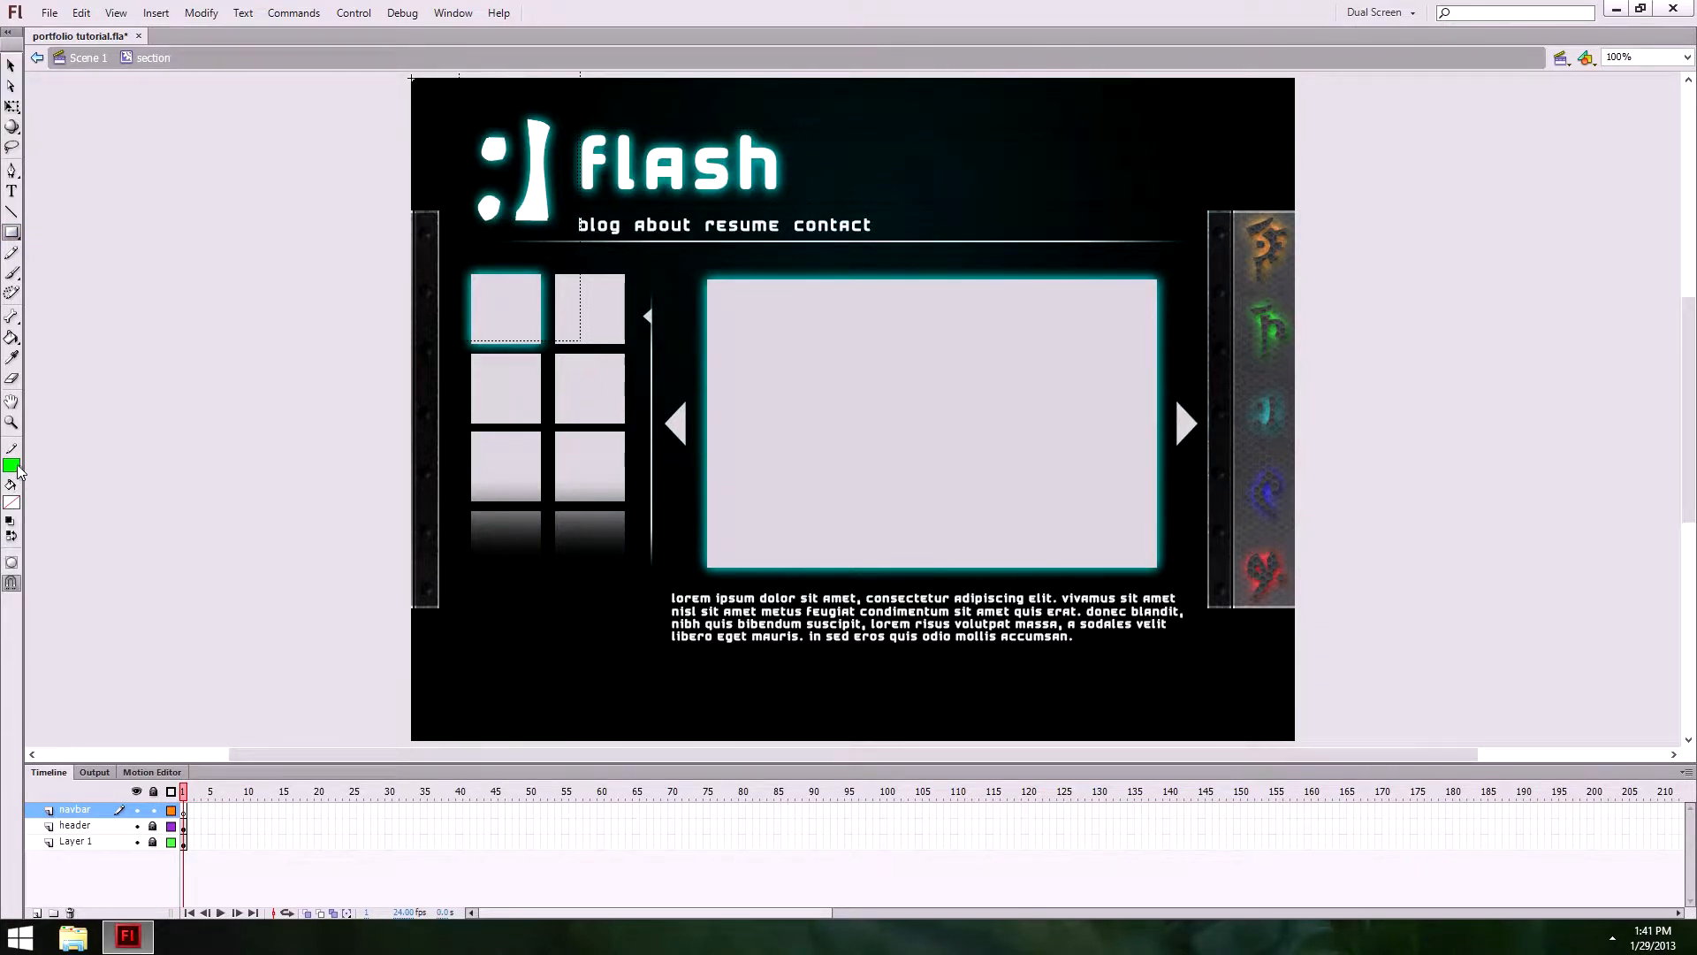
pyautogui.click(12, 465)
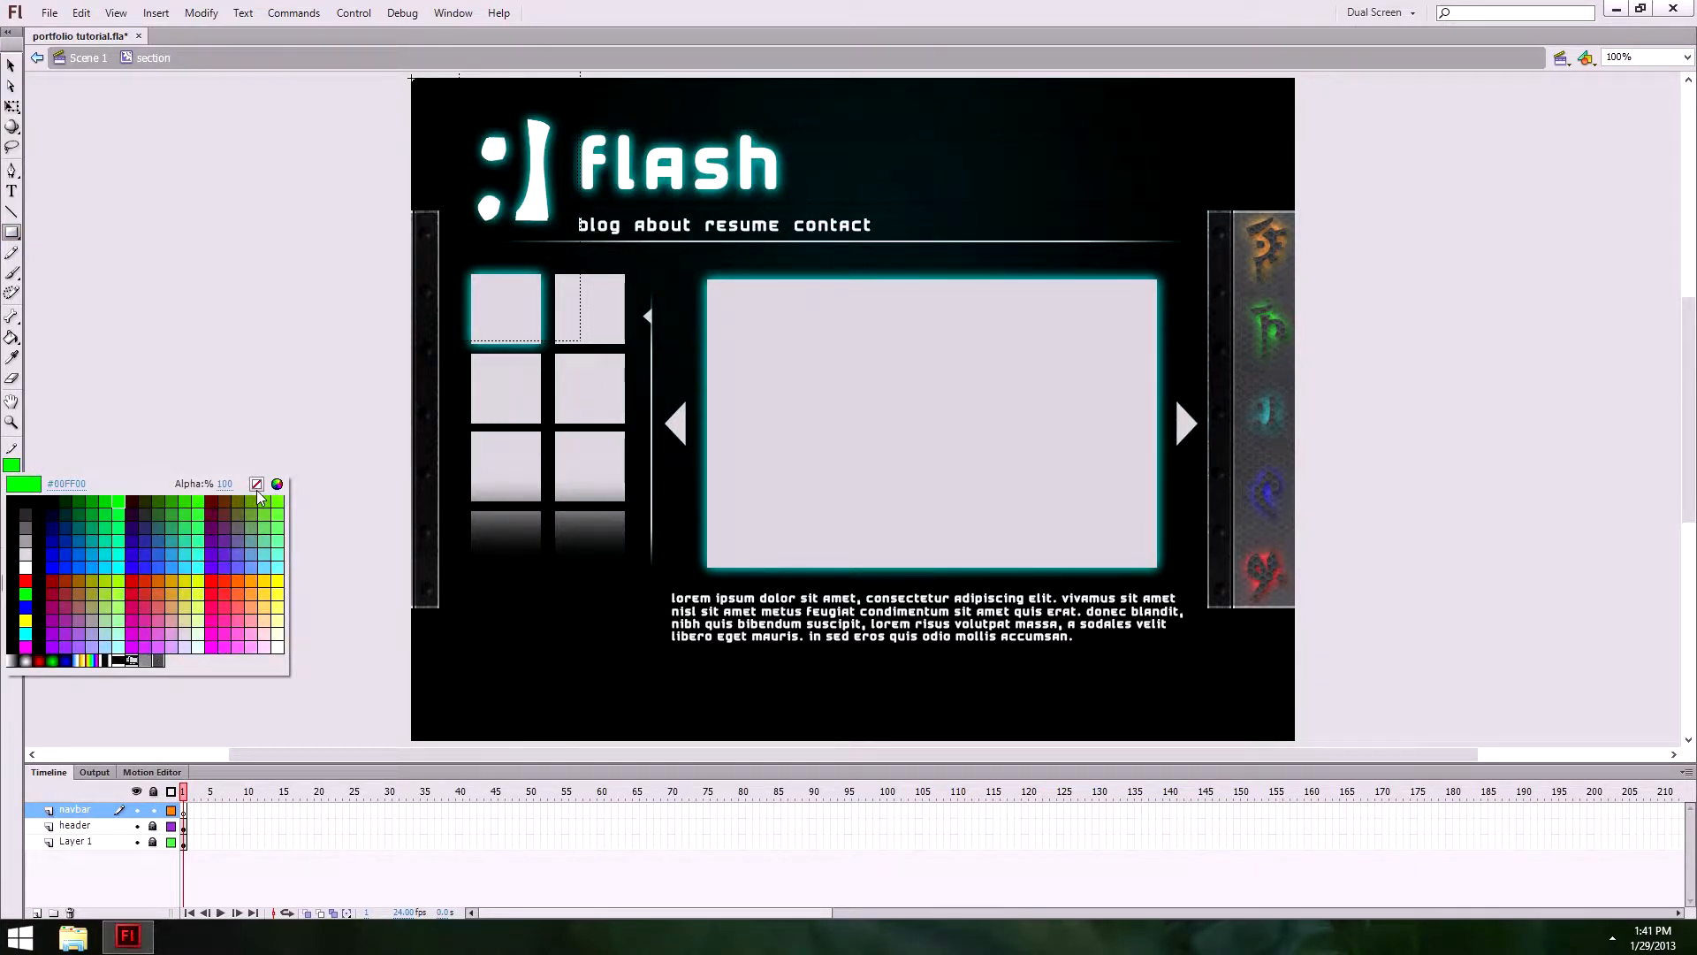
pyautogui.click(11, 467)
pyautogui.click(11, 467)
pyautogui.click(246, 479)
pyautogui.click(17, 503)
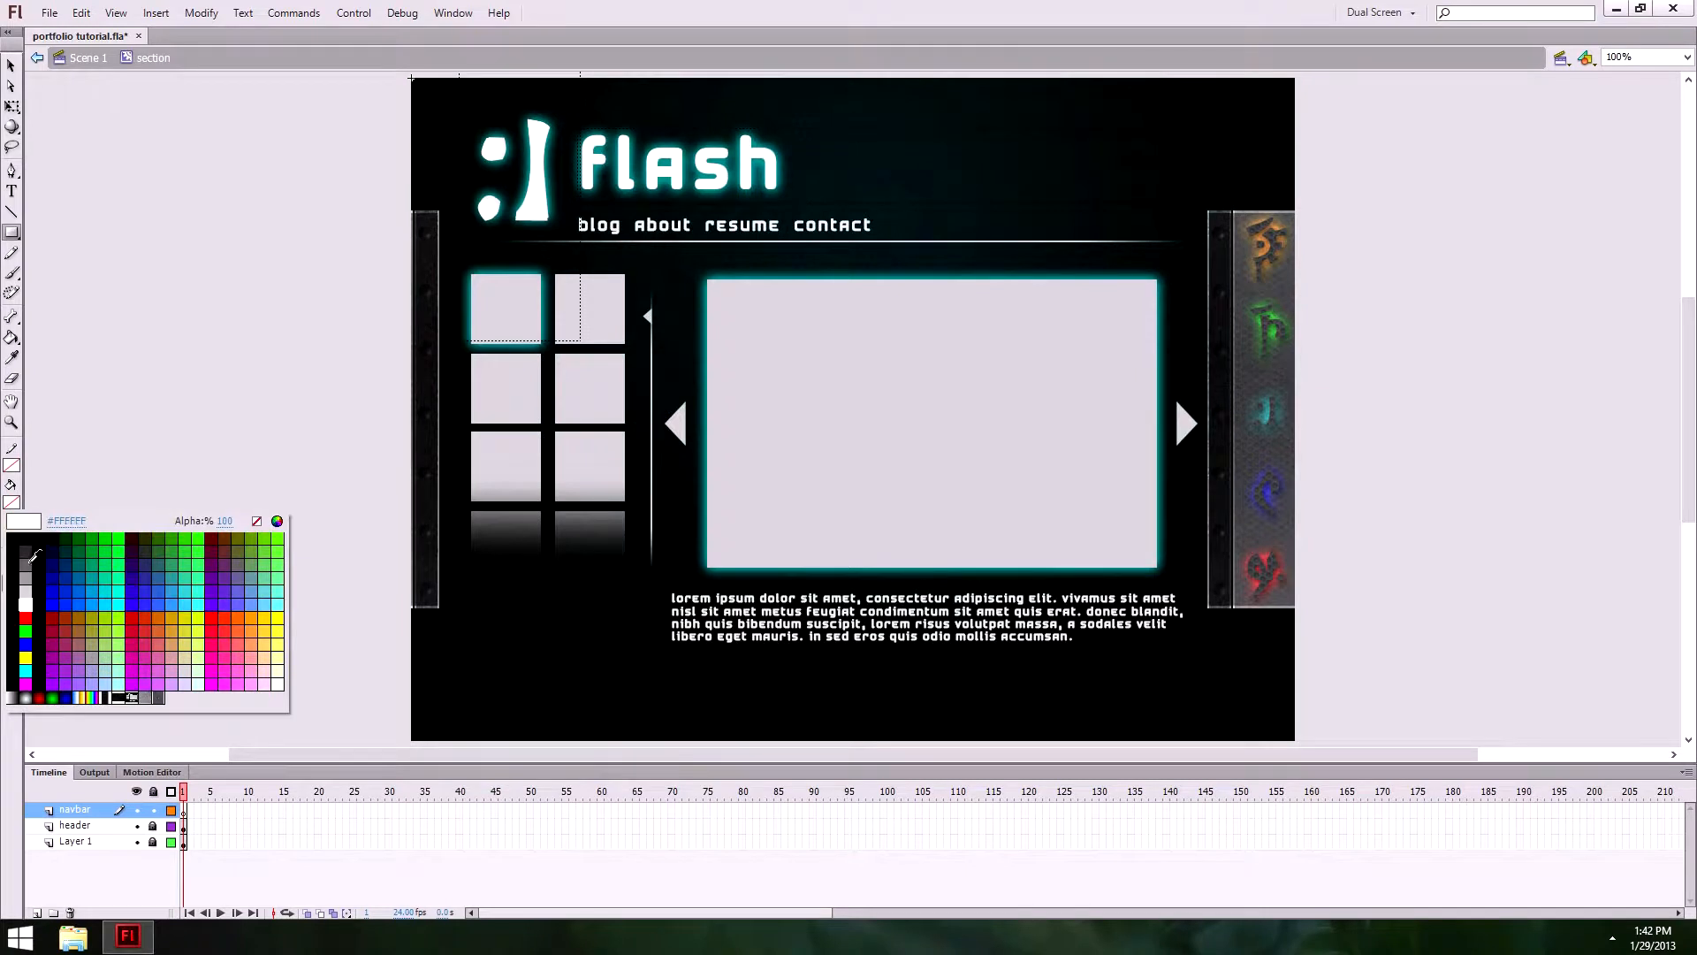
pyautogui.click(28, 604)
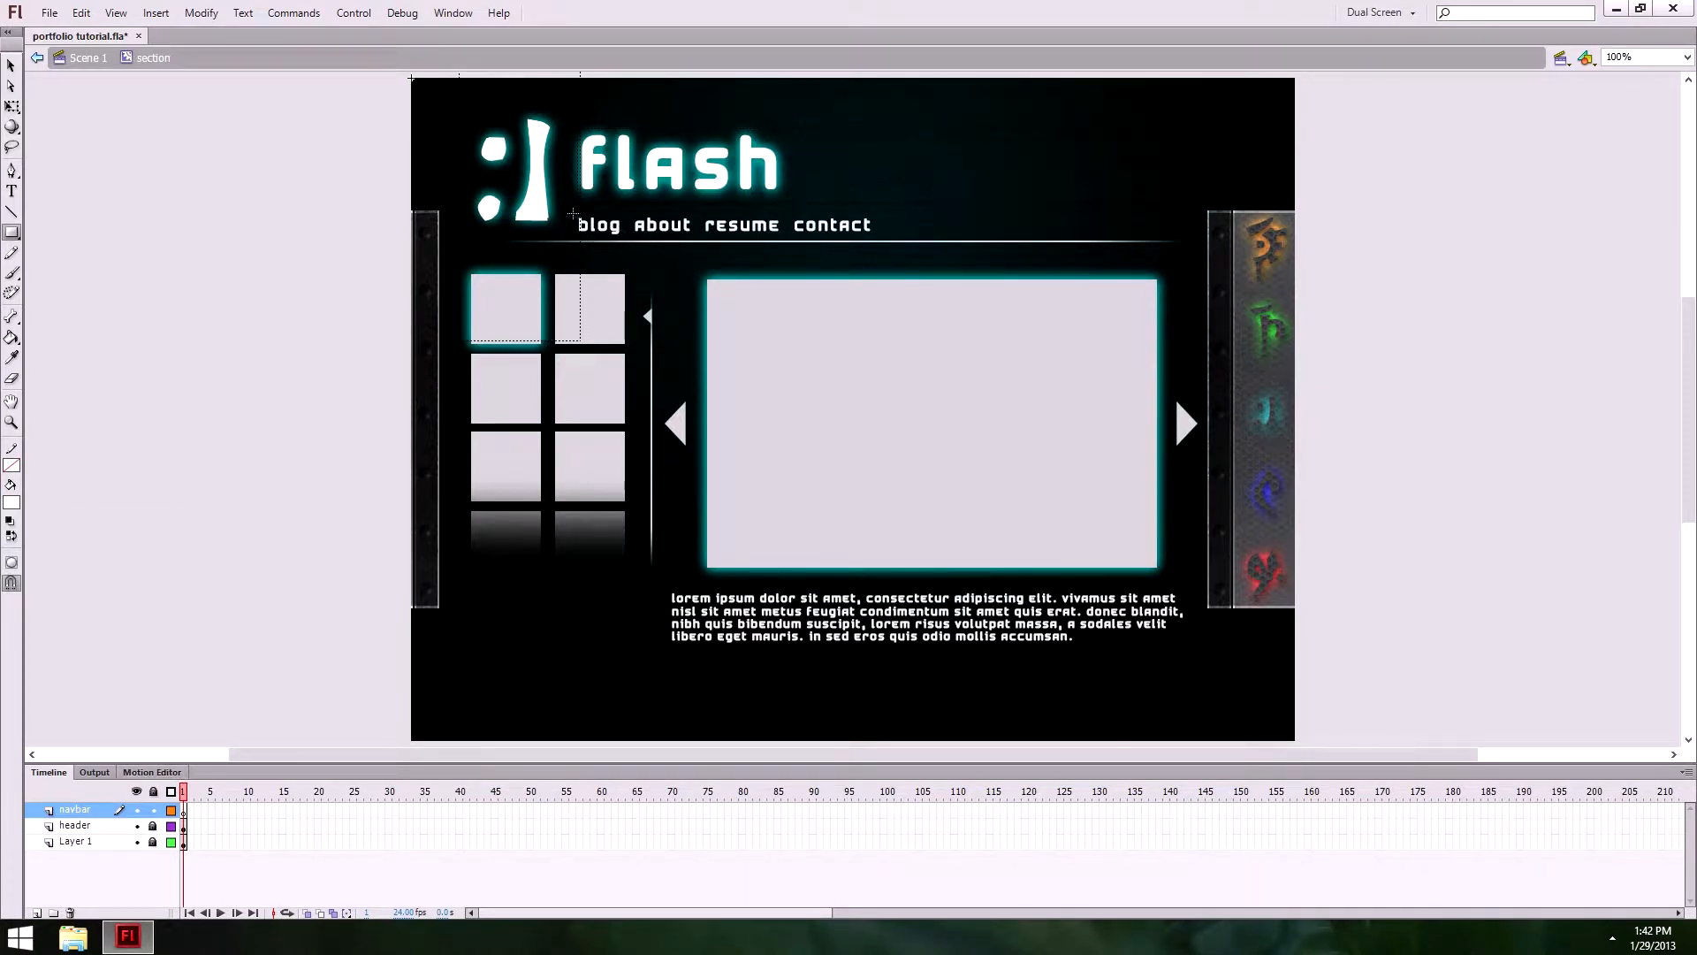
pyautogui.moveTo(569, 211); pyautogui.dragTo(888, 237)
# Step: Convert the white rectangle into a movie clip symbol named "navBar"
pyautogui.press('v')
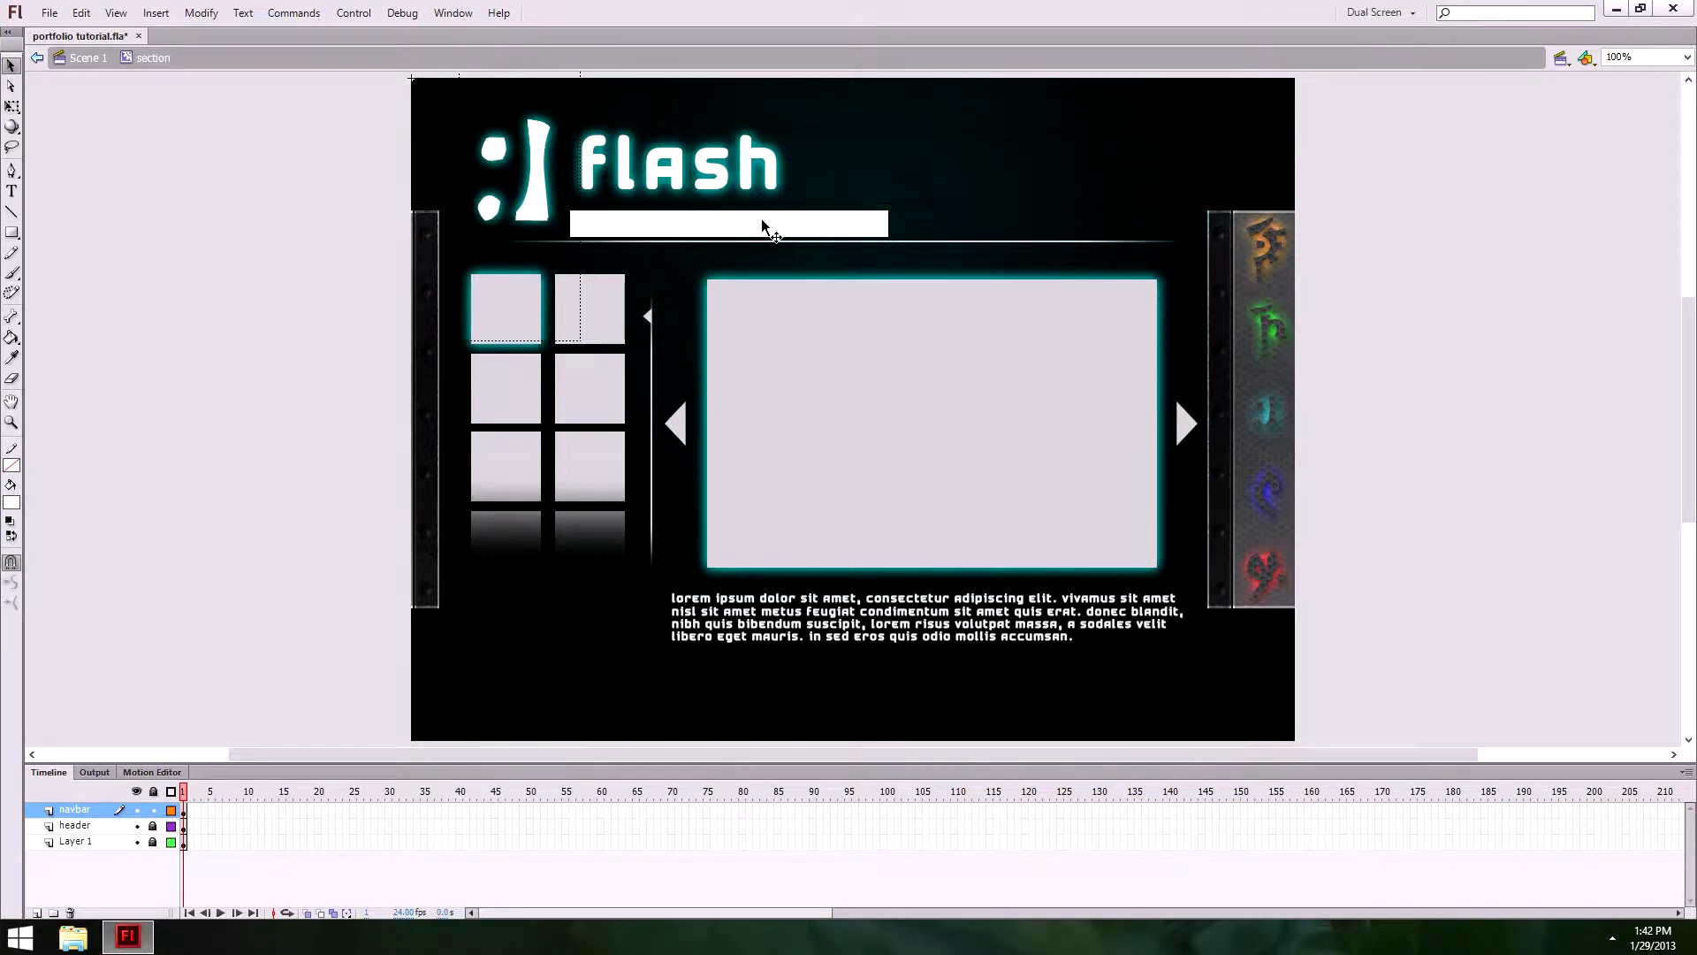
pyautogui.click(761, 220)
pyautogui.press('F8')
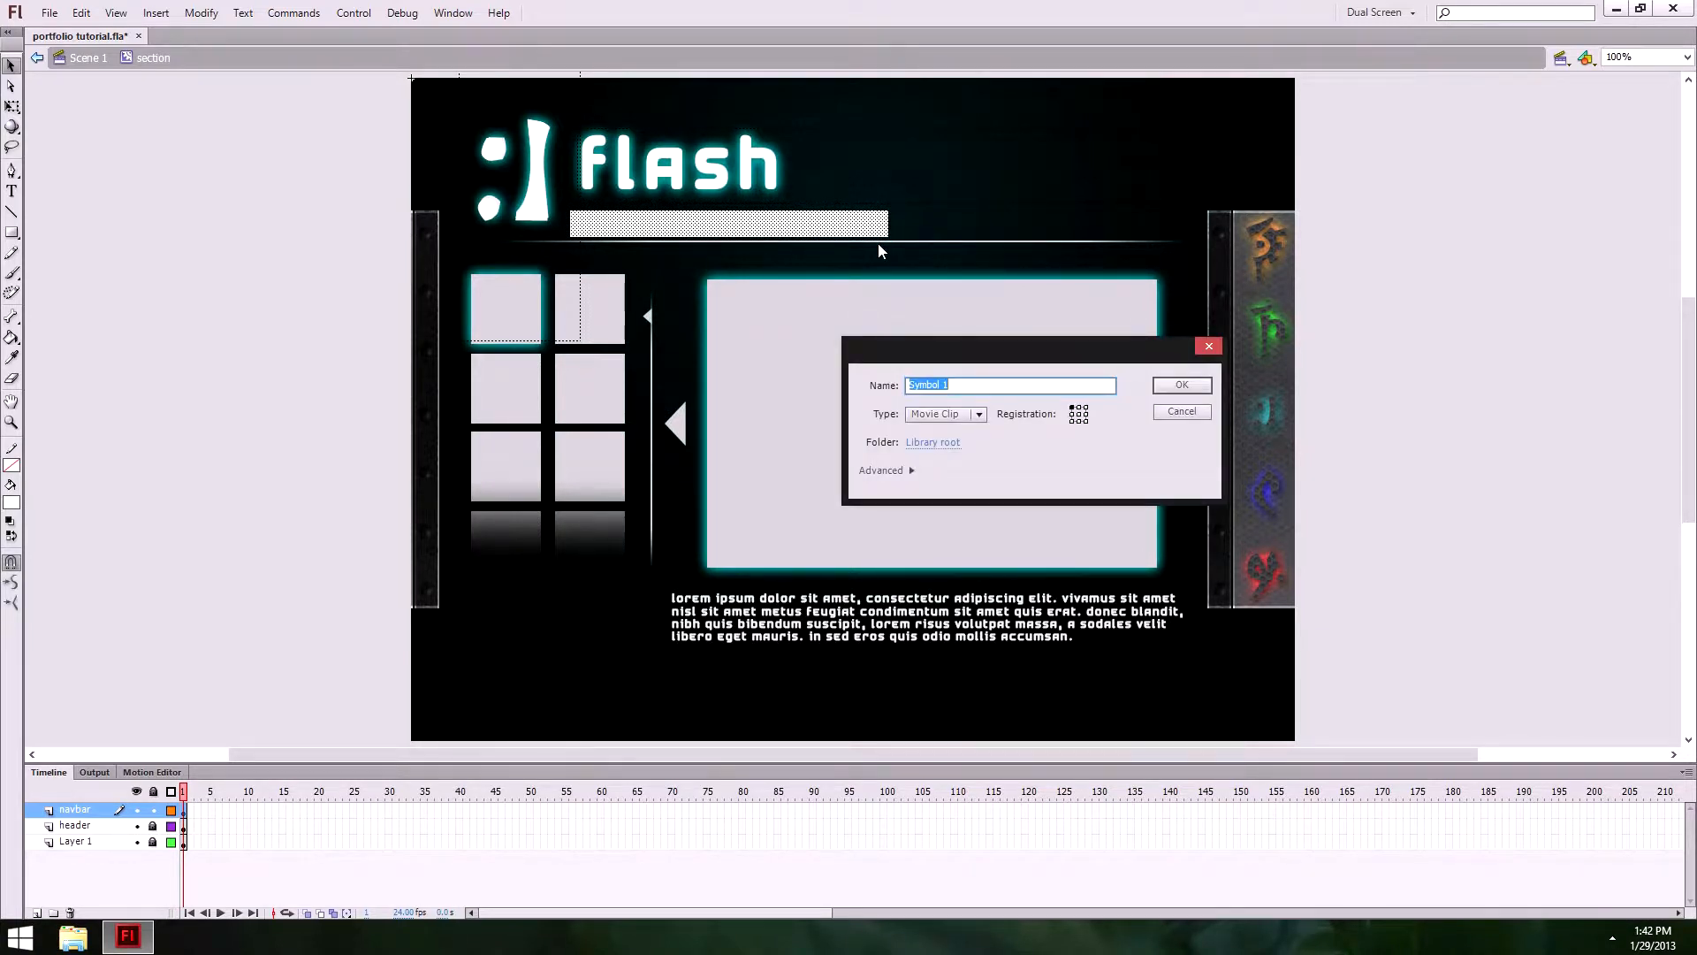
pyautogui.write('navBar')
pyautogui.press('Return')
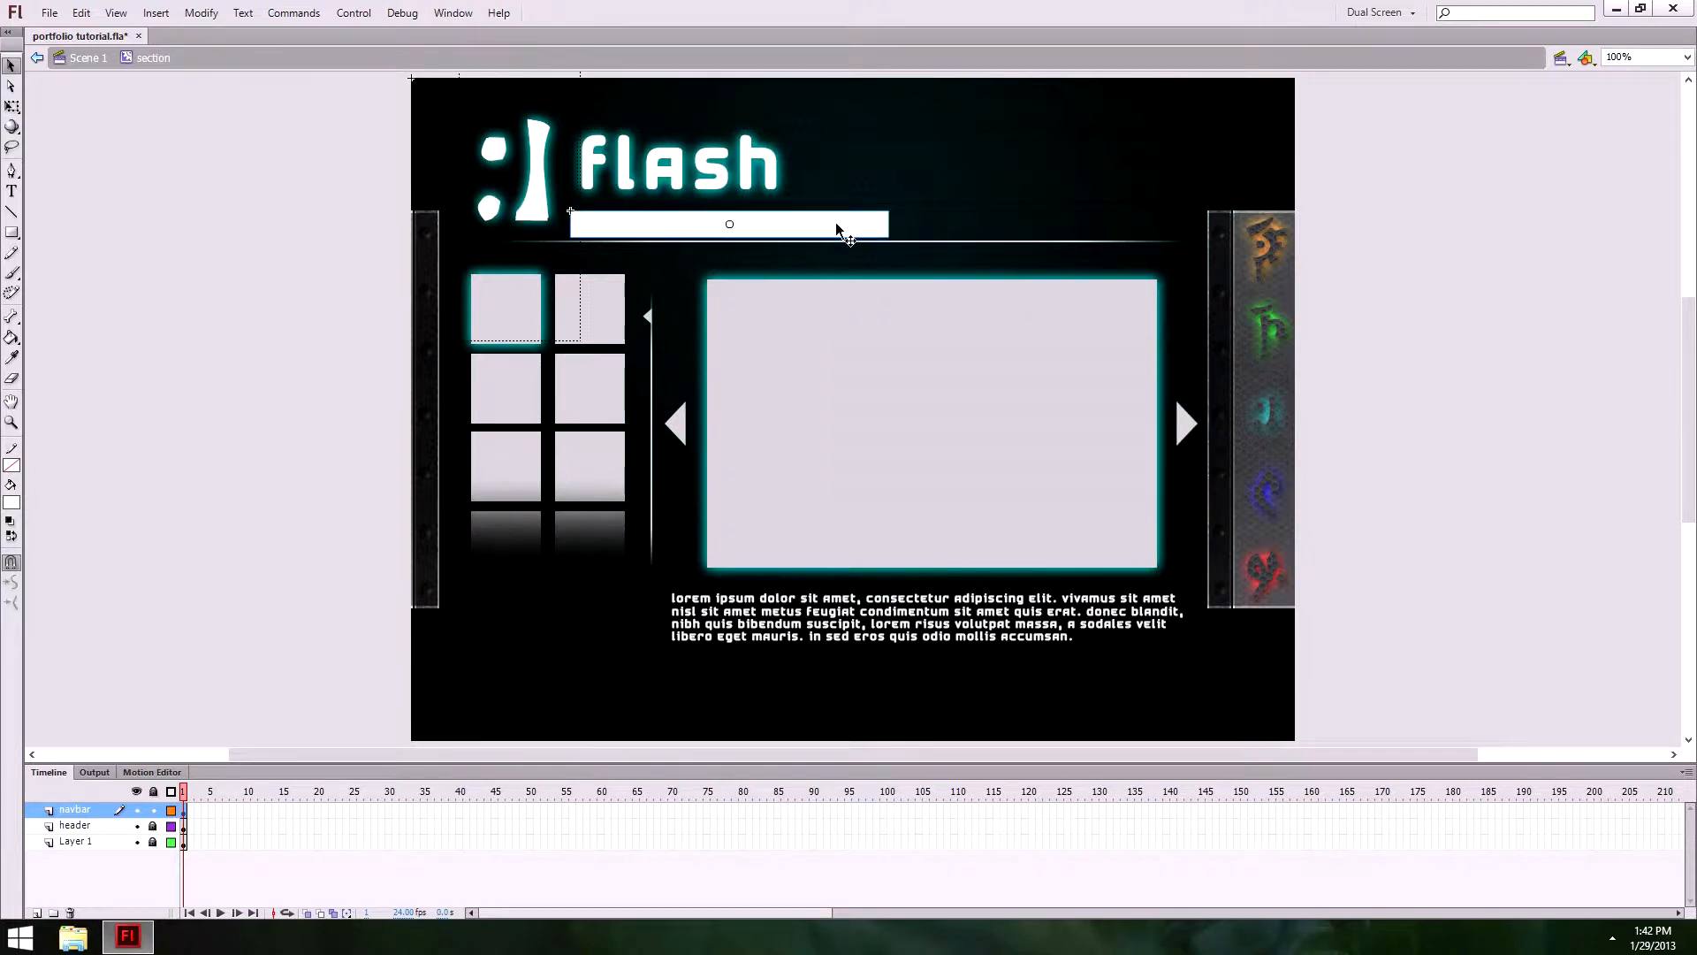
# Step: Delete the rectangle inside the navBar clip and return to the section clip
pyautogui.doubleClick(781, 230)
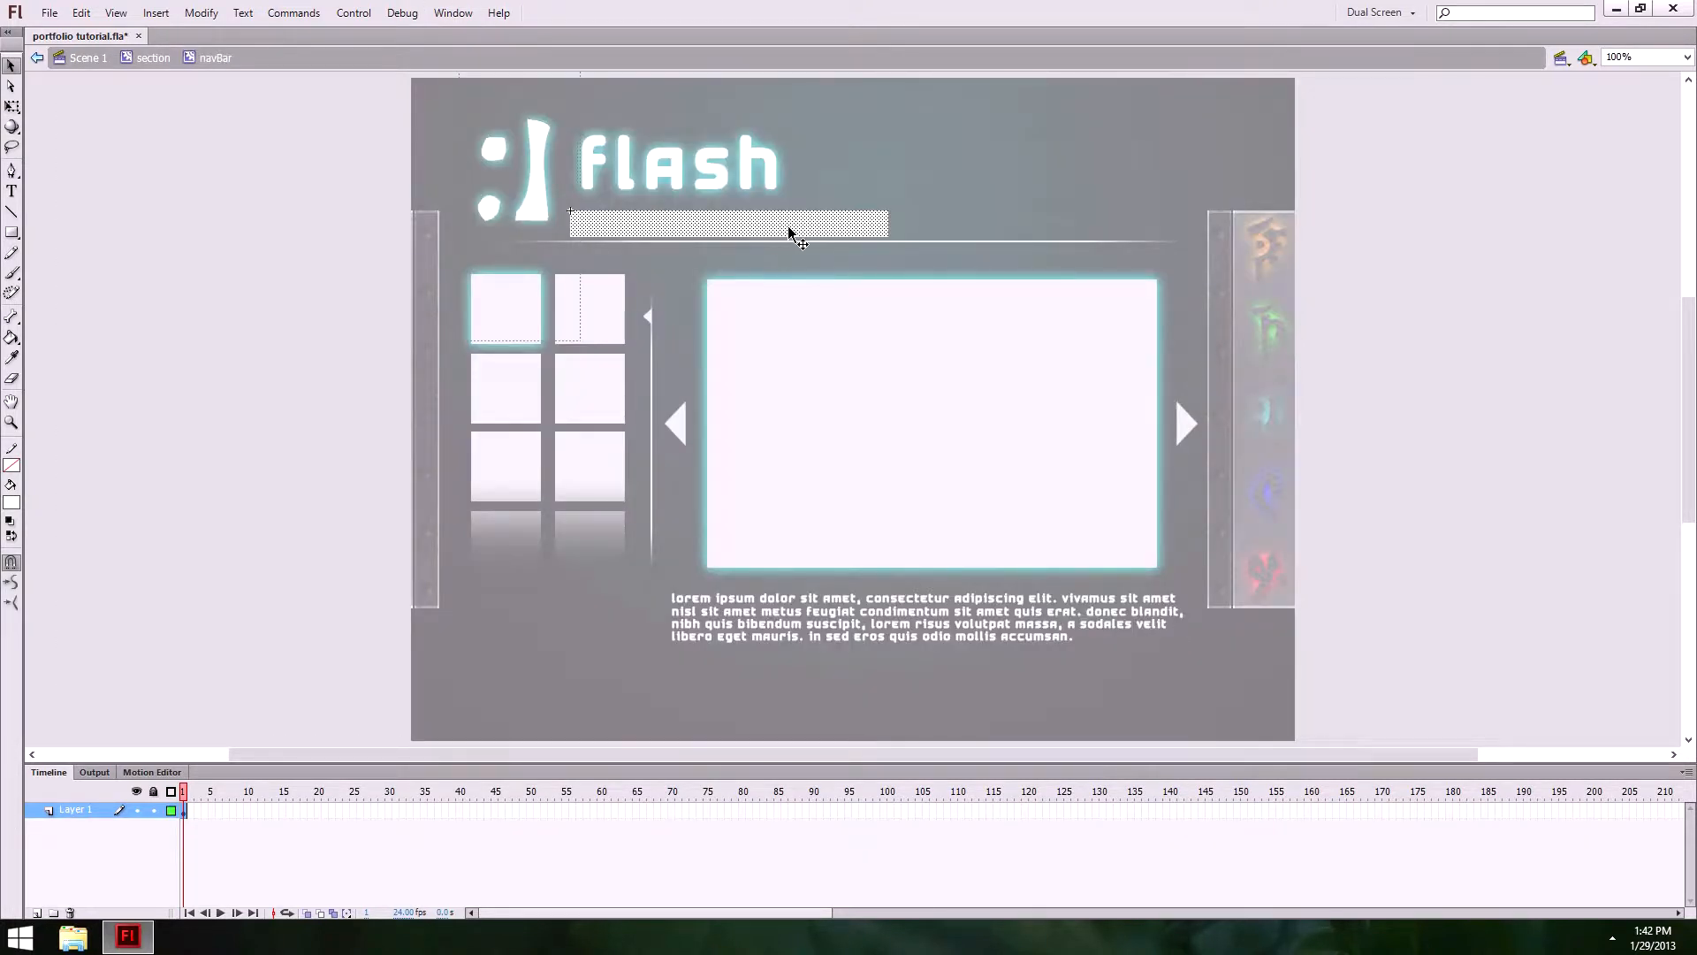
pyautogui.click(788, 225)
pyautogui.doubleClick(501, 177)
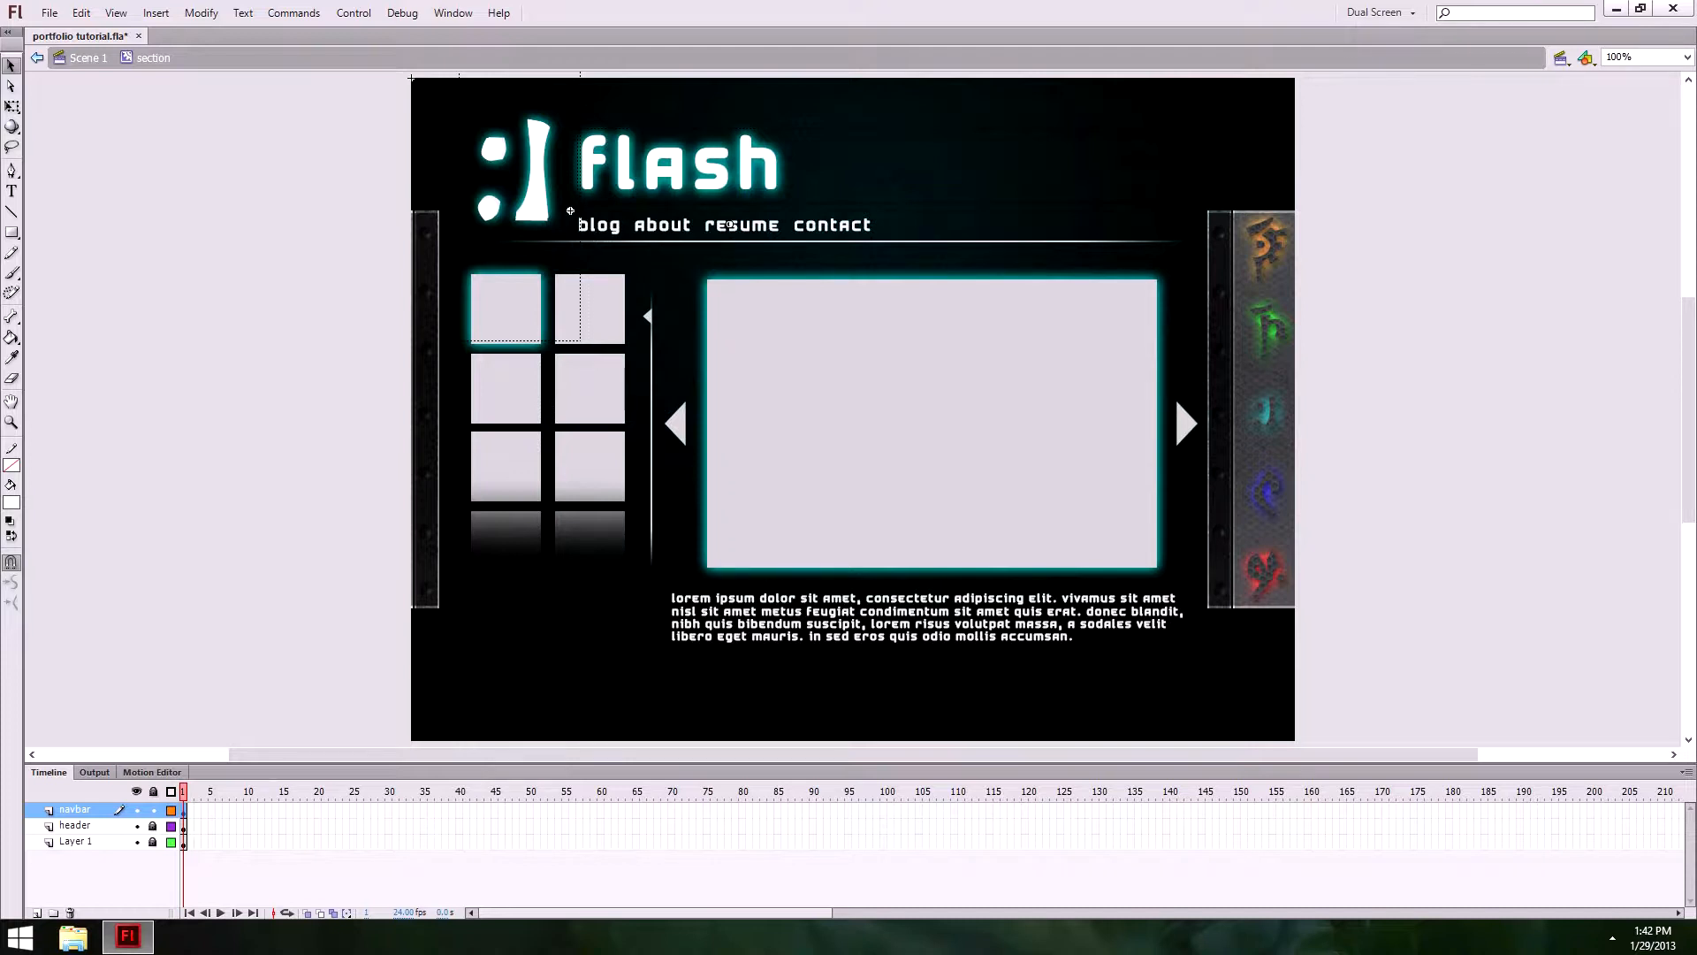
# Step: Give the empty navBar clip the instance name "navBar" and move its properties window off the artwork
pyautogui.hotkey('ctrl', 'F3')
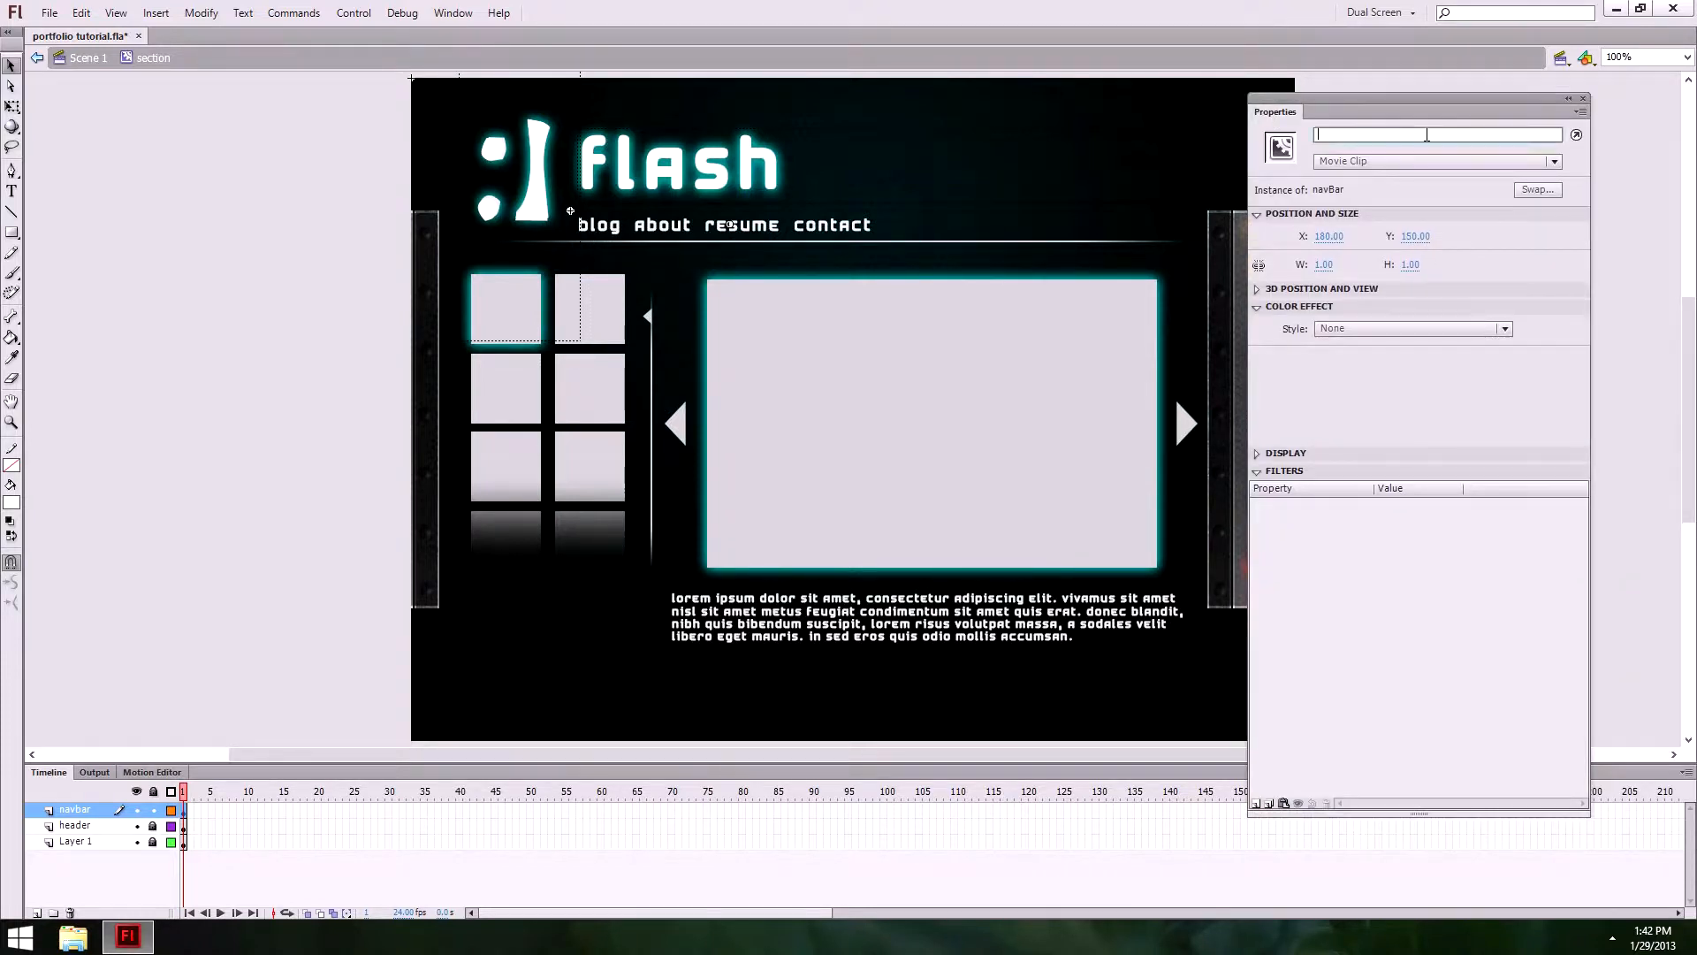
pyautogui.write('nav')
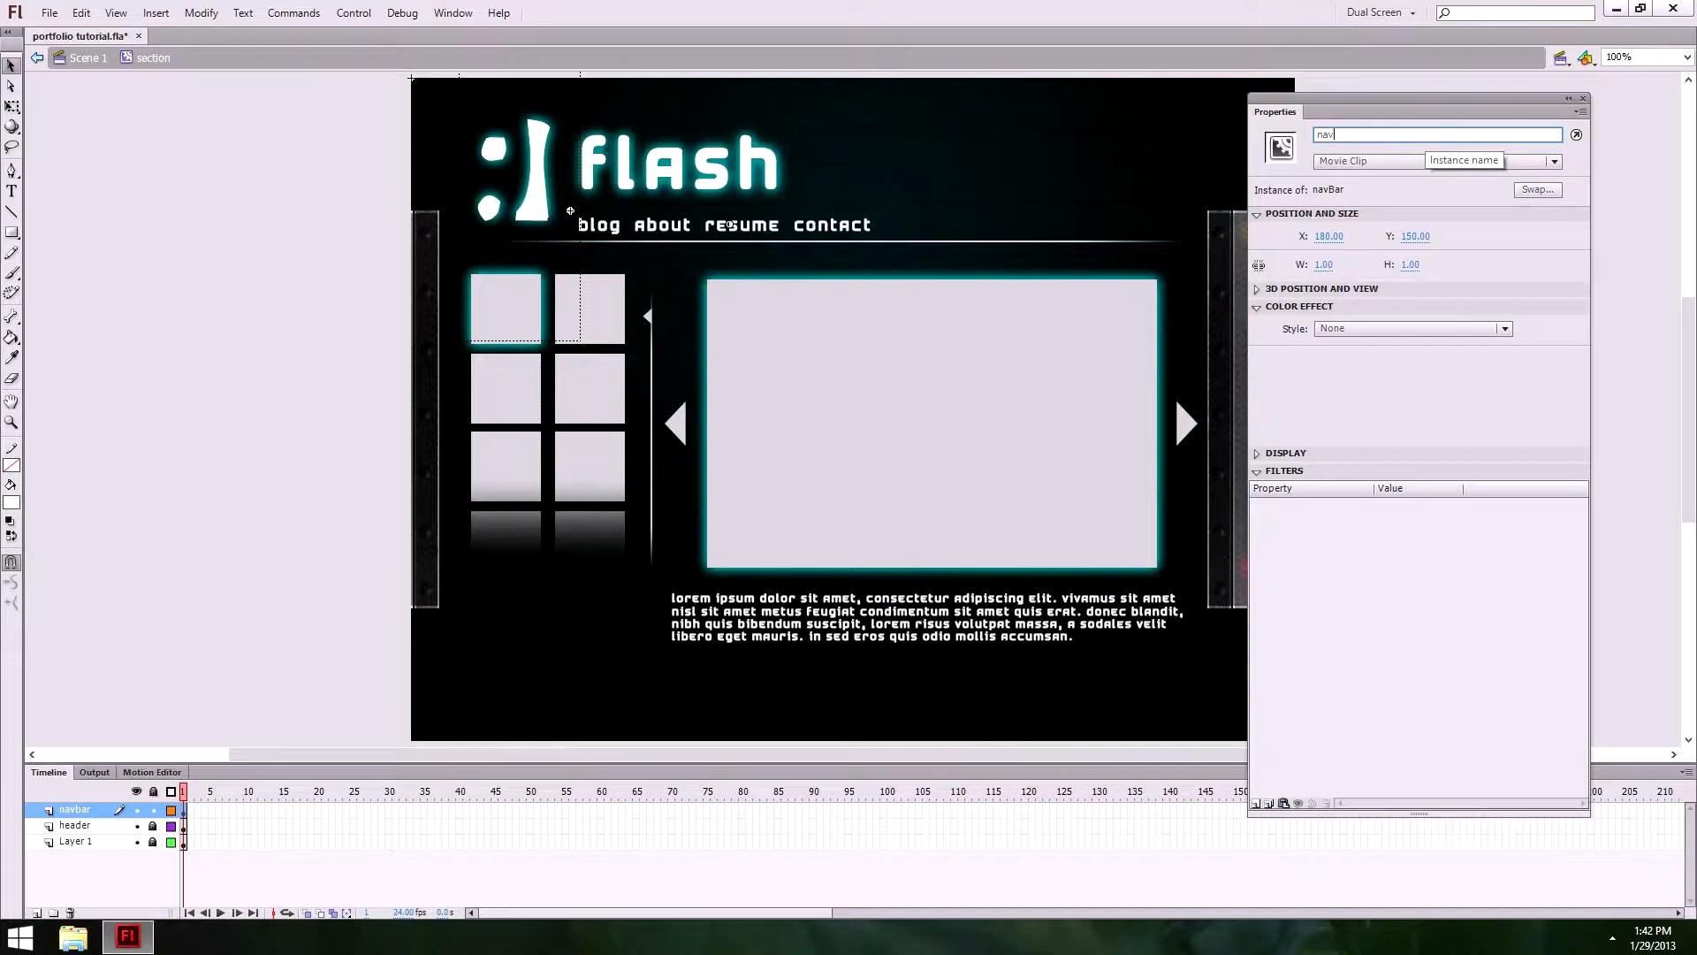
pyautogui.write('Bar')
pyautogui.press('Return')
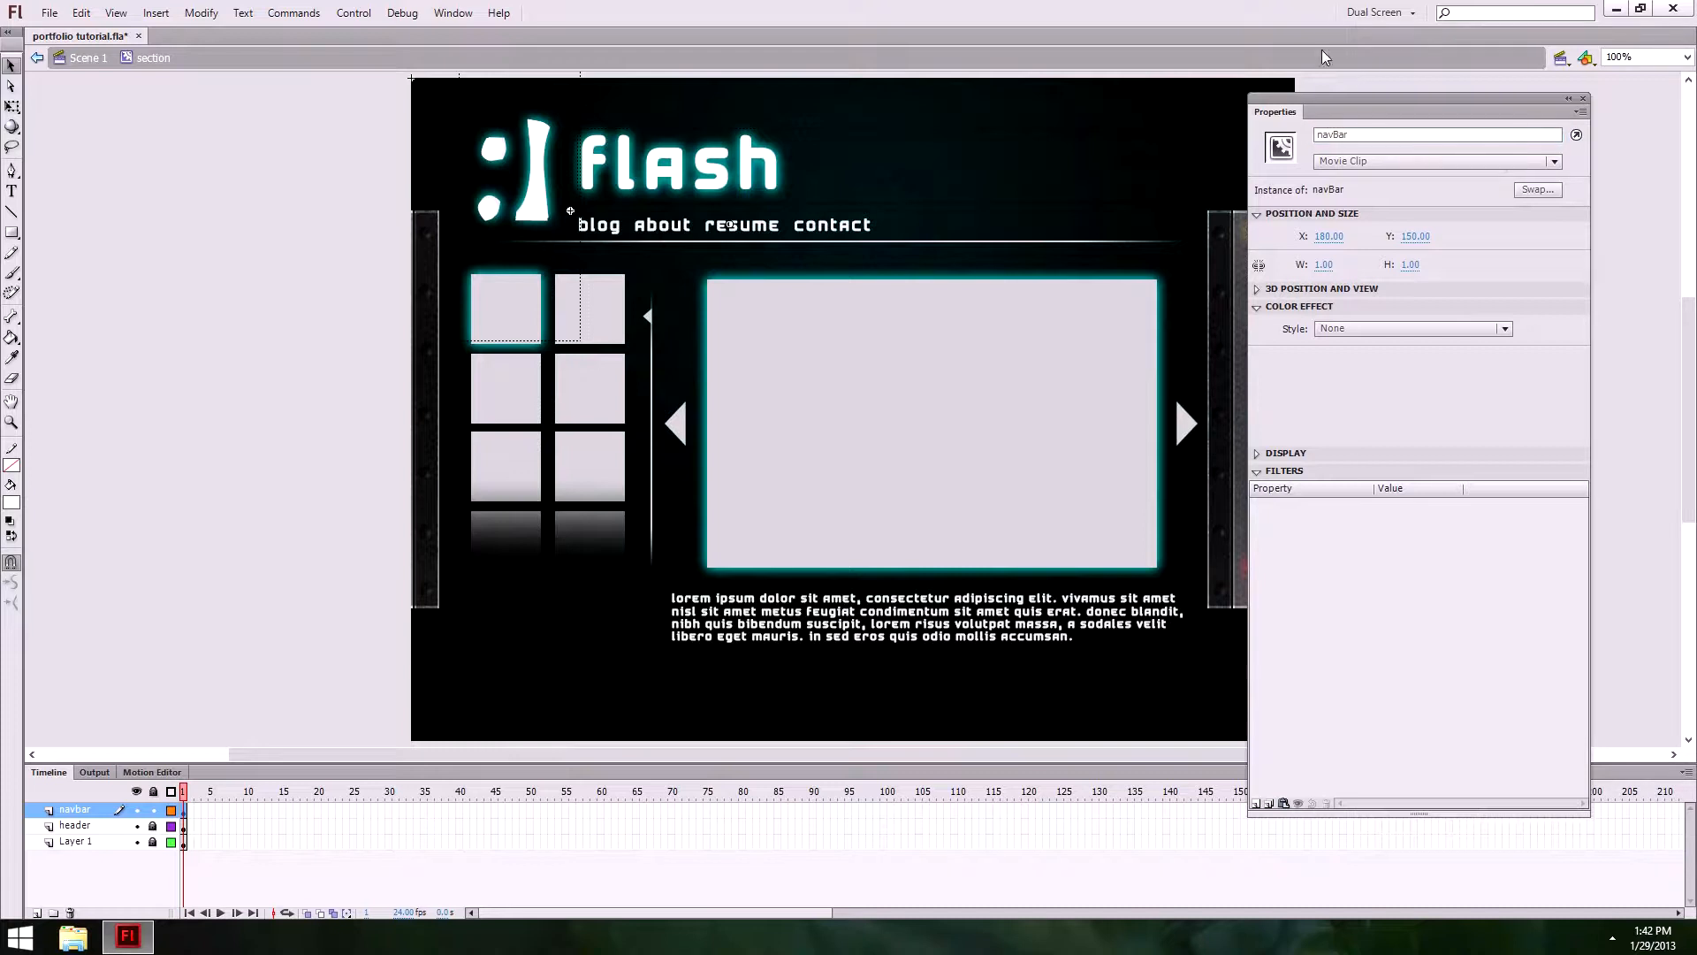
pyautogui.click(1583, 98)
pyautogui.moveTo(1696, 68); pyautogui.dragTo(1349, 67)
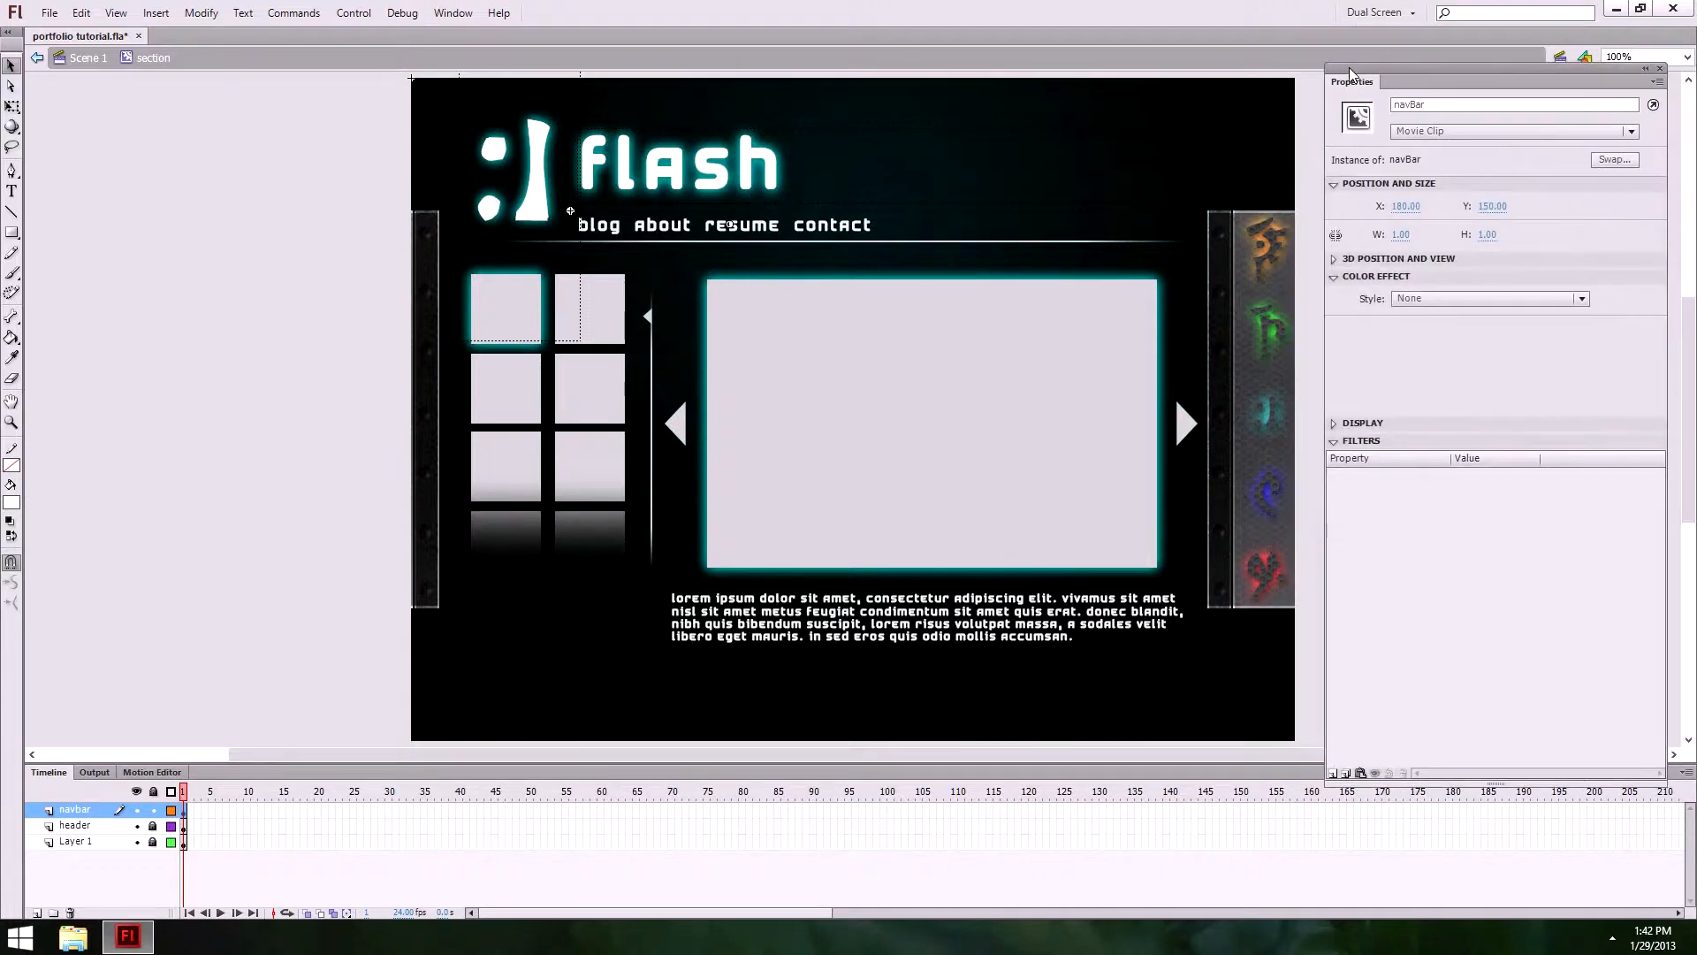
pyautogui.click(207, 203)
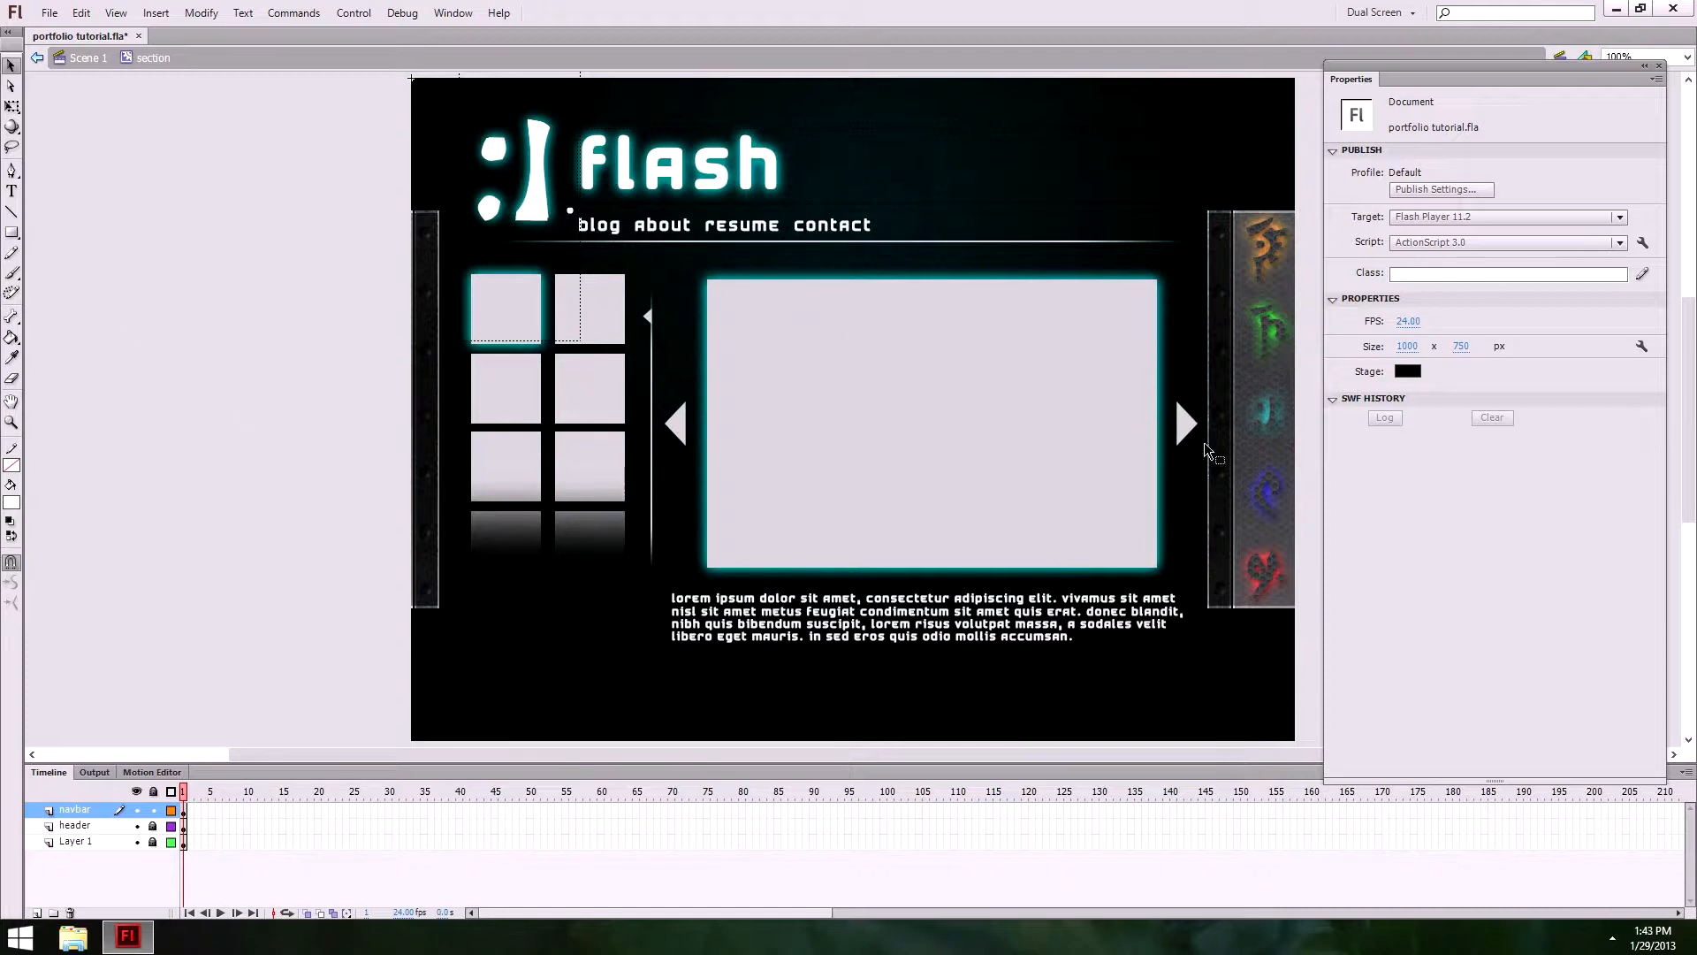
# Step: Lock the navbar layer, then add a new layer with a dynamic text field about 104 px wide inside the large preview area
pyautogui.click(12, 191)
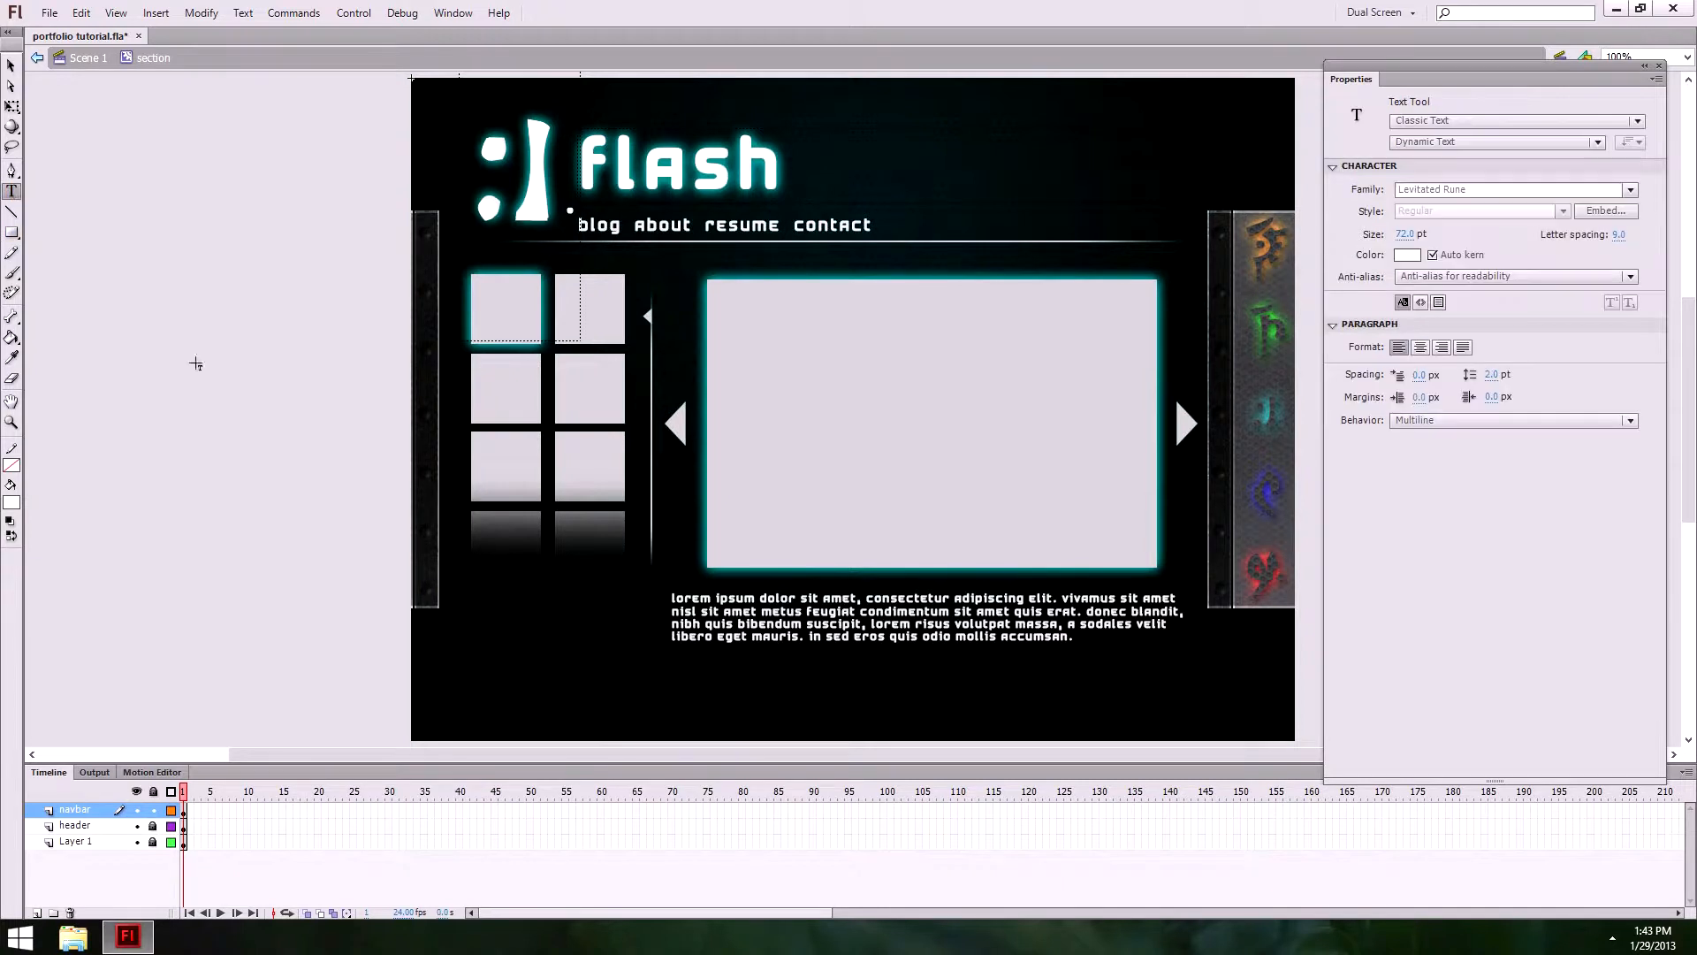
pyautogui.click(153, 810)
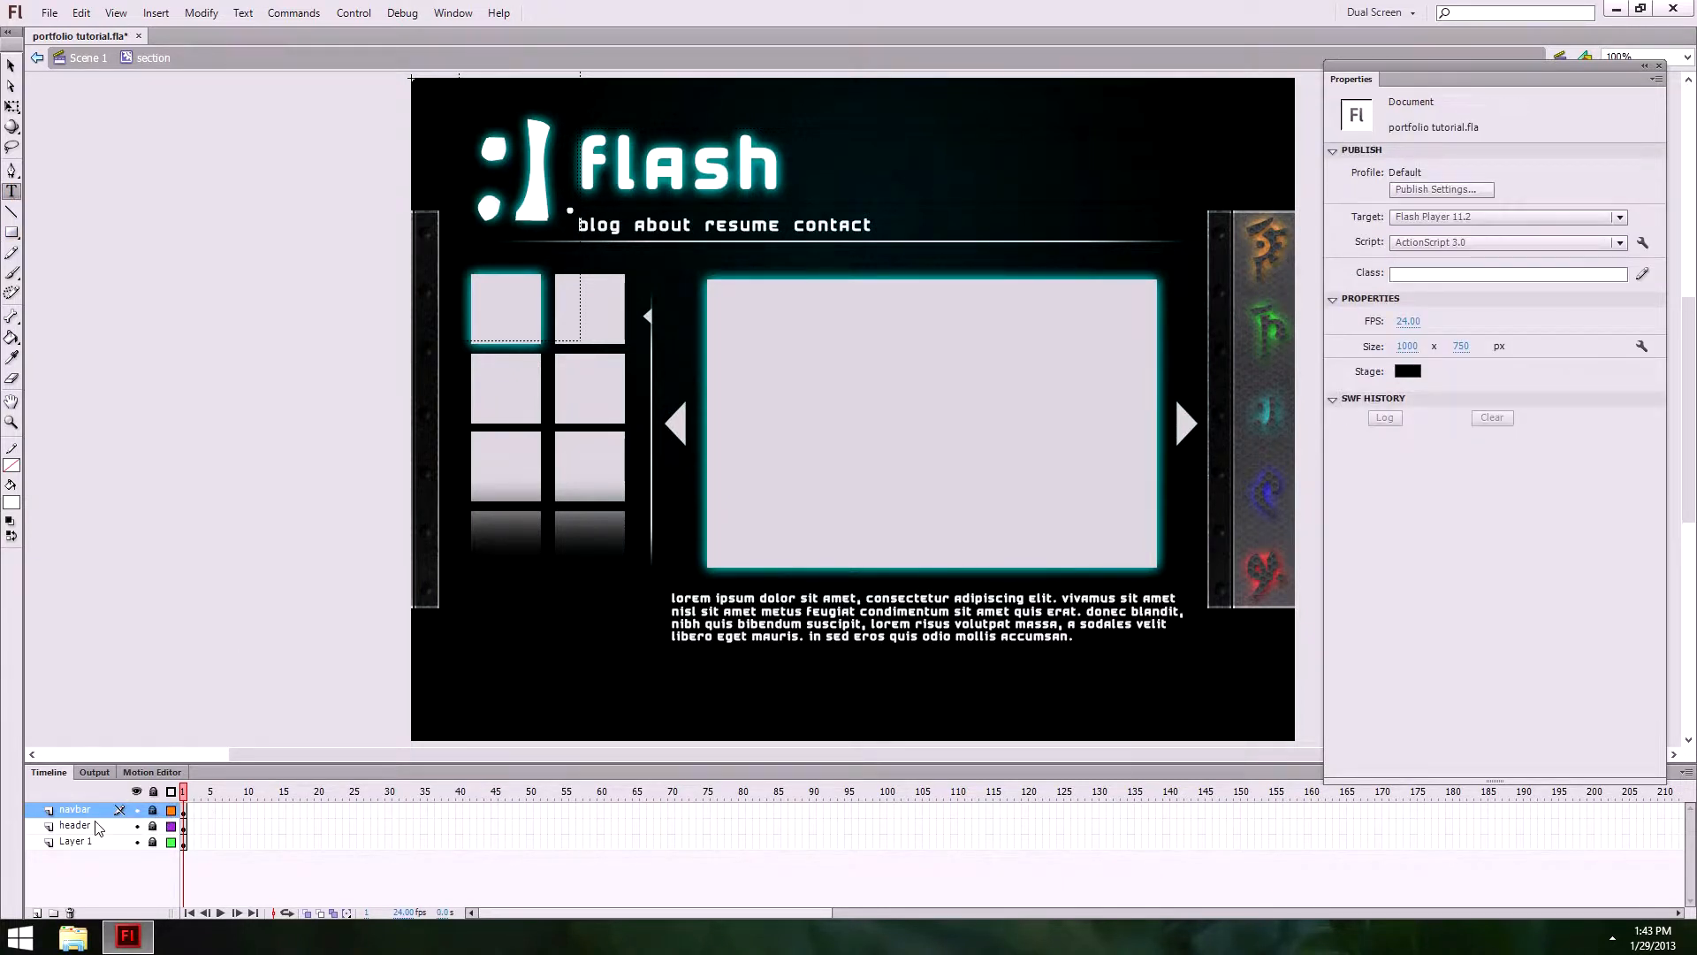
pyautogui.click(37, 914)
pyautogui.moveTo(761, 390); pyautogui.dragTo(852, 393)
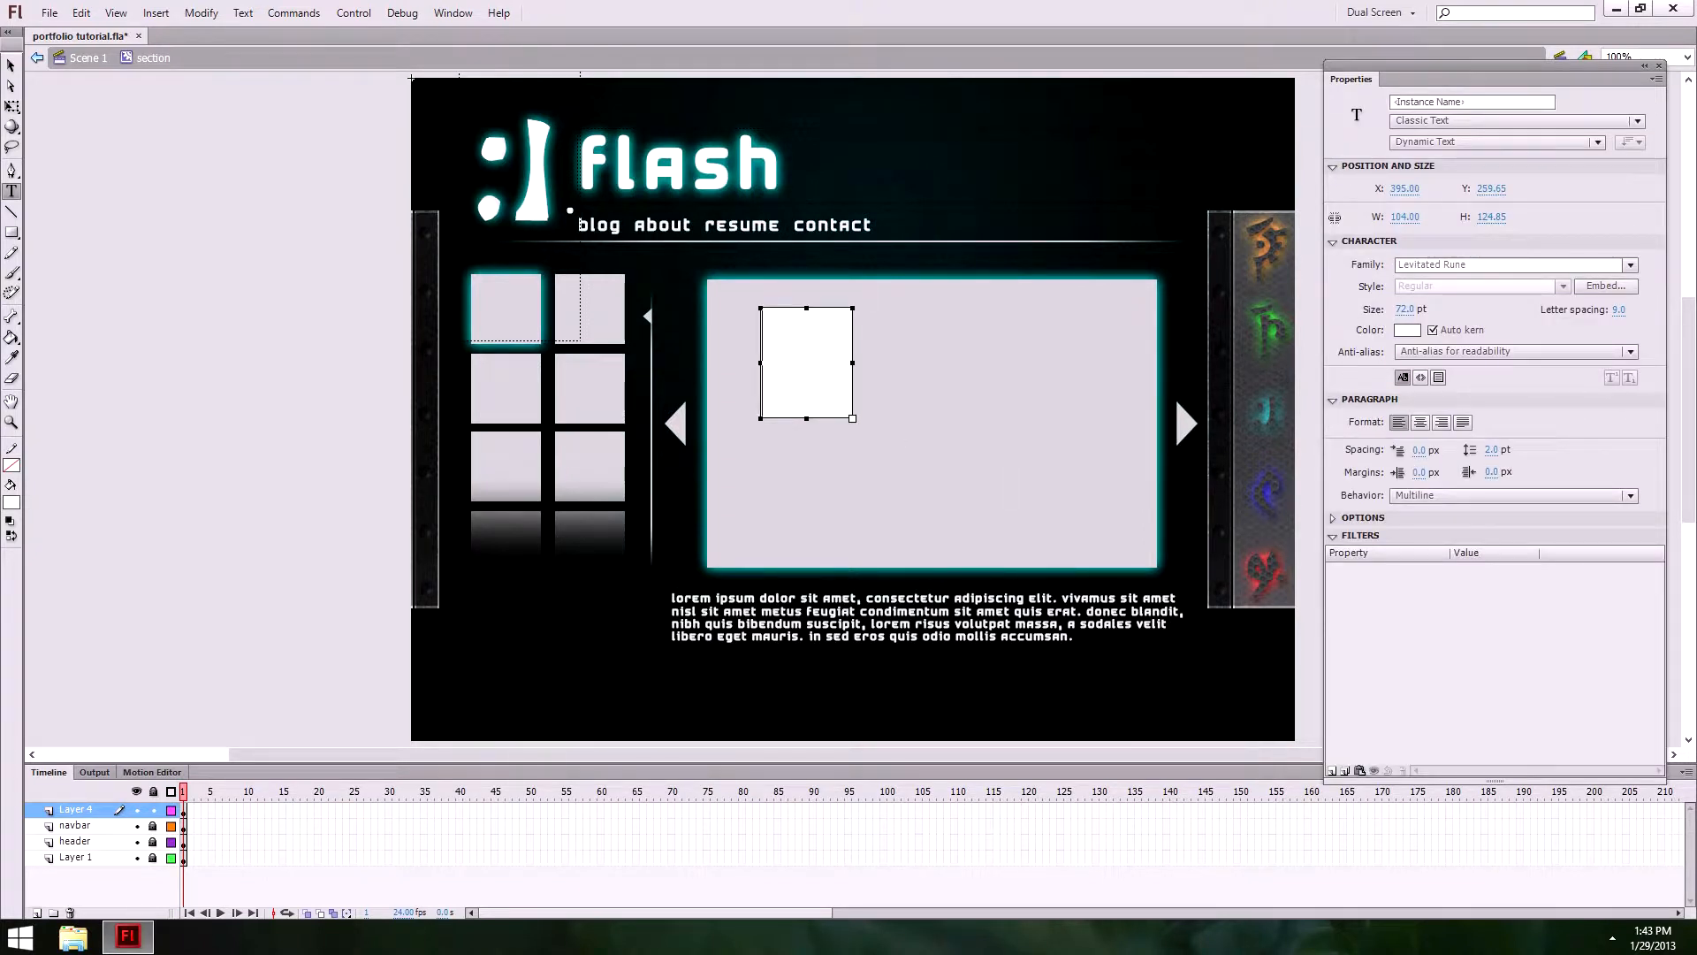
# Step: Set the new text field's font to Airstrip Four at 18 pt
pyautogui.click(1417, 308)
pyautogui.write('18')
pyautogui.click(1486, 273)
pyautogui.write('air')
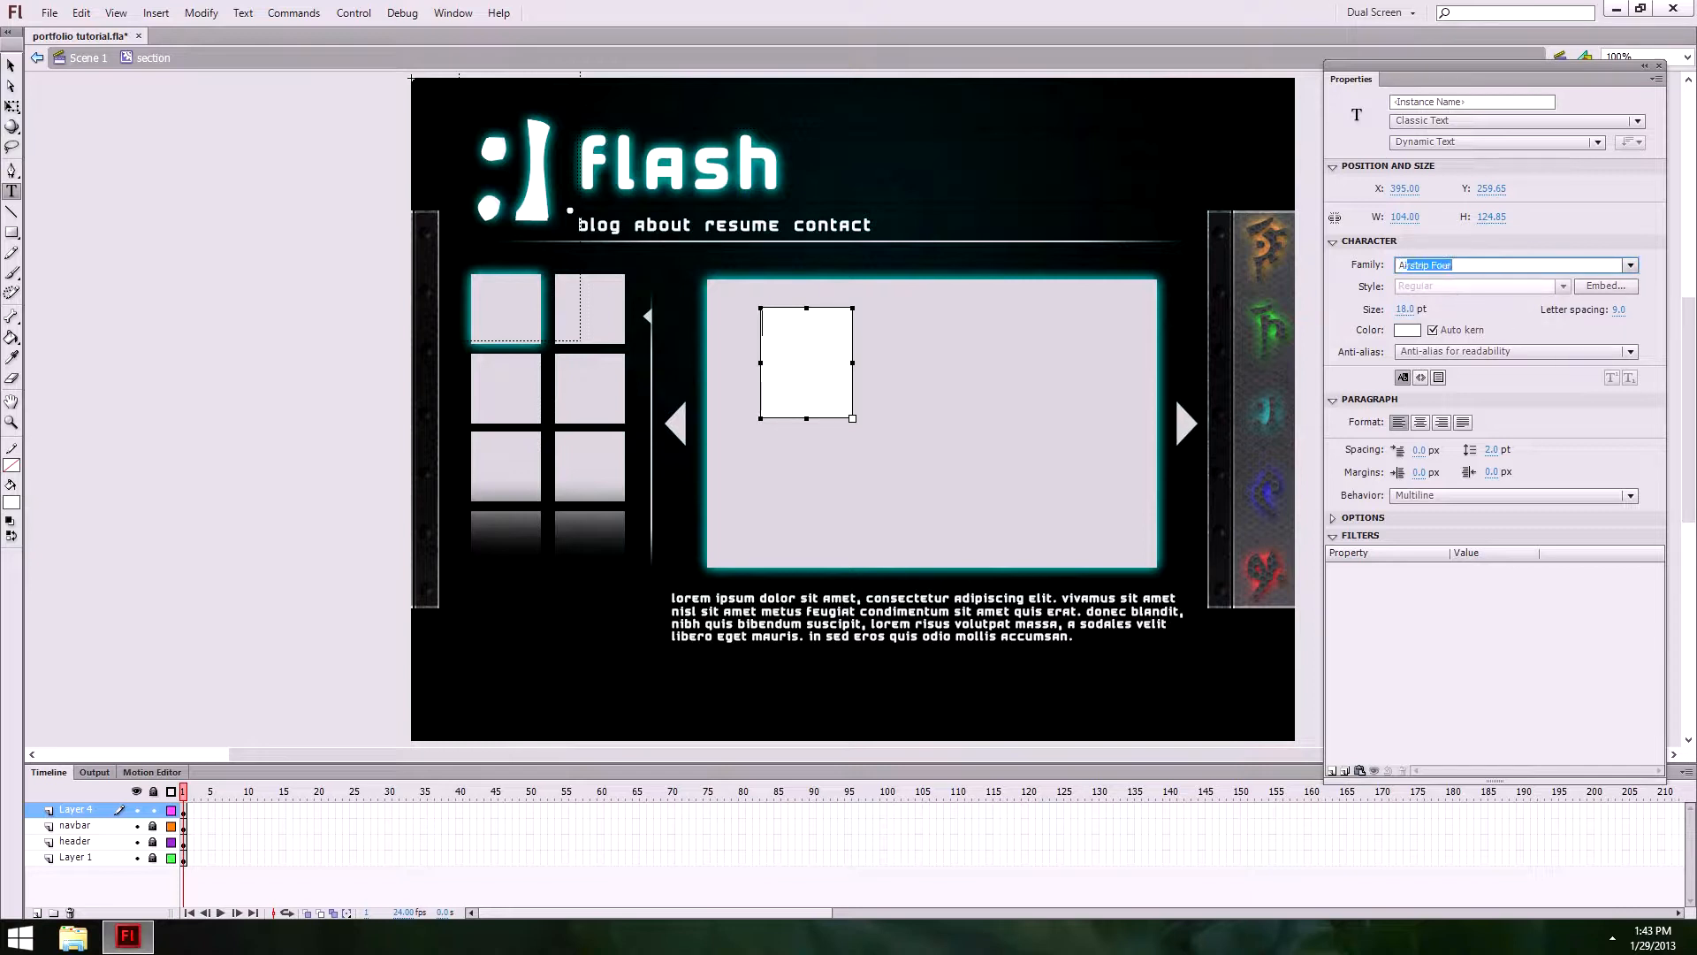
pyautogui.press('Return')
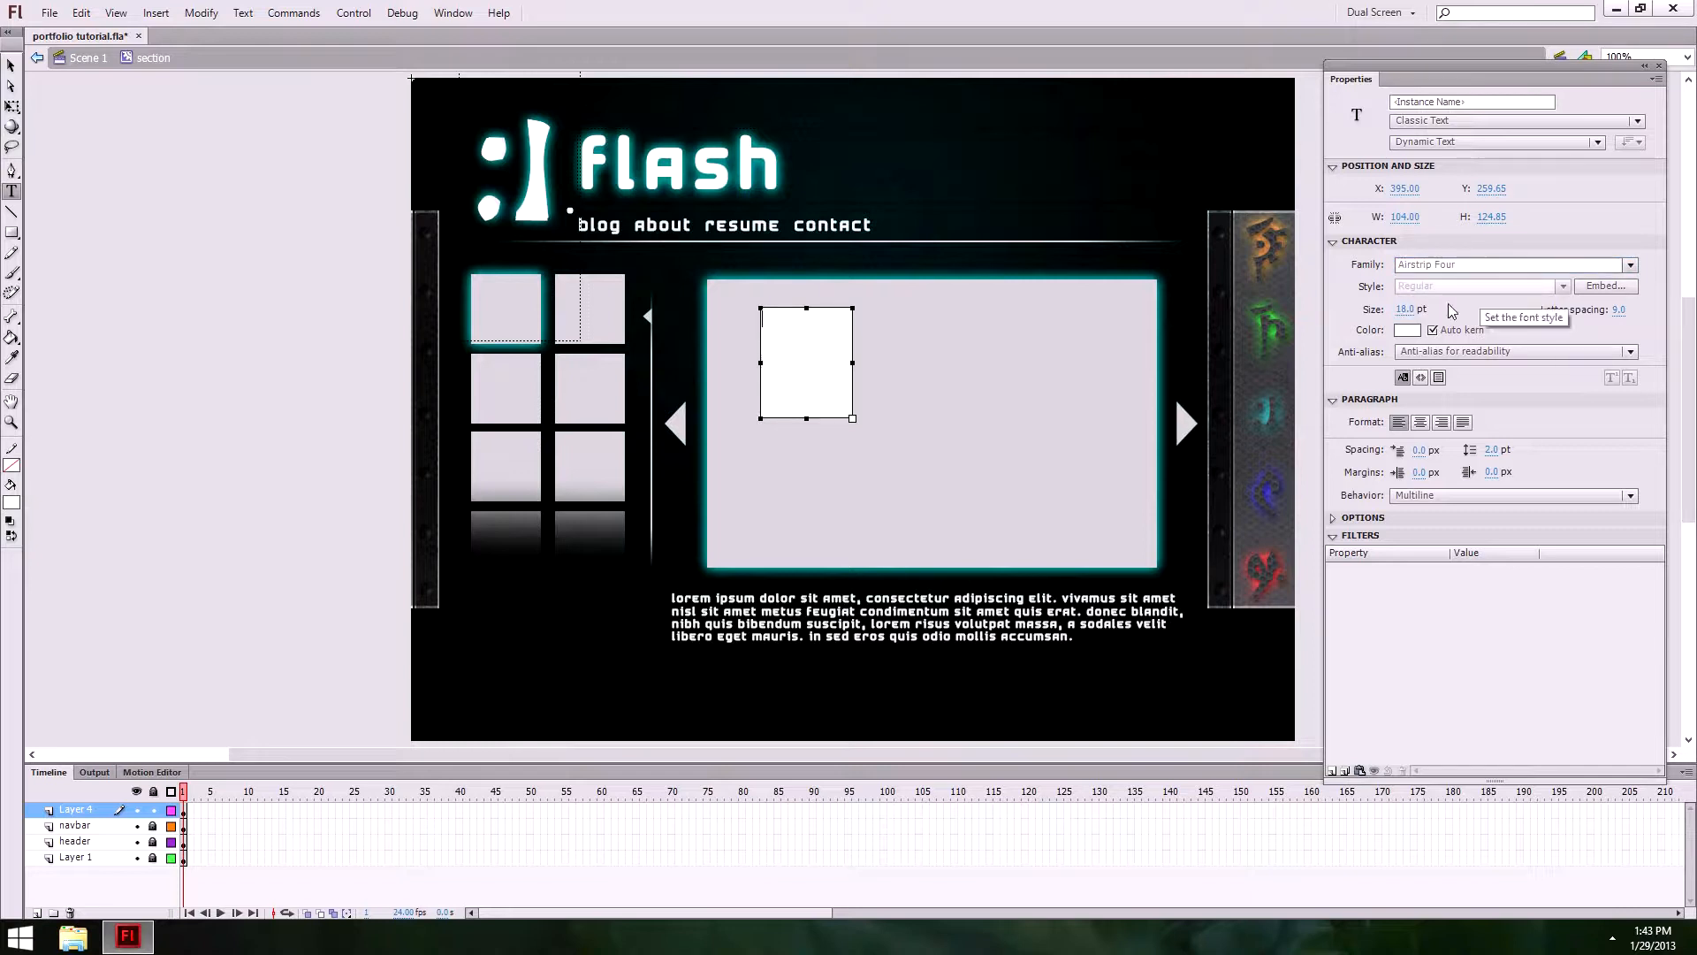
# Step: Shrink the empty text field to about 10 by 24 px and set its behavior to Single line
pyautogui.moveTo(853, 419); pyautogui.dragTo(768, 419)
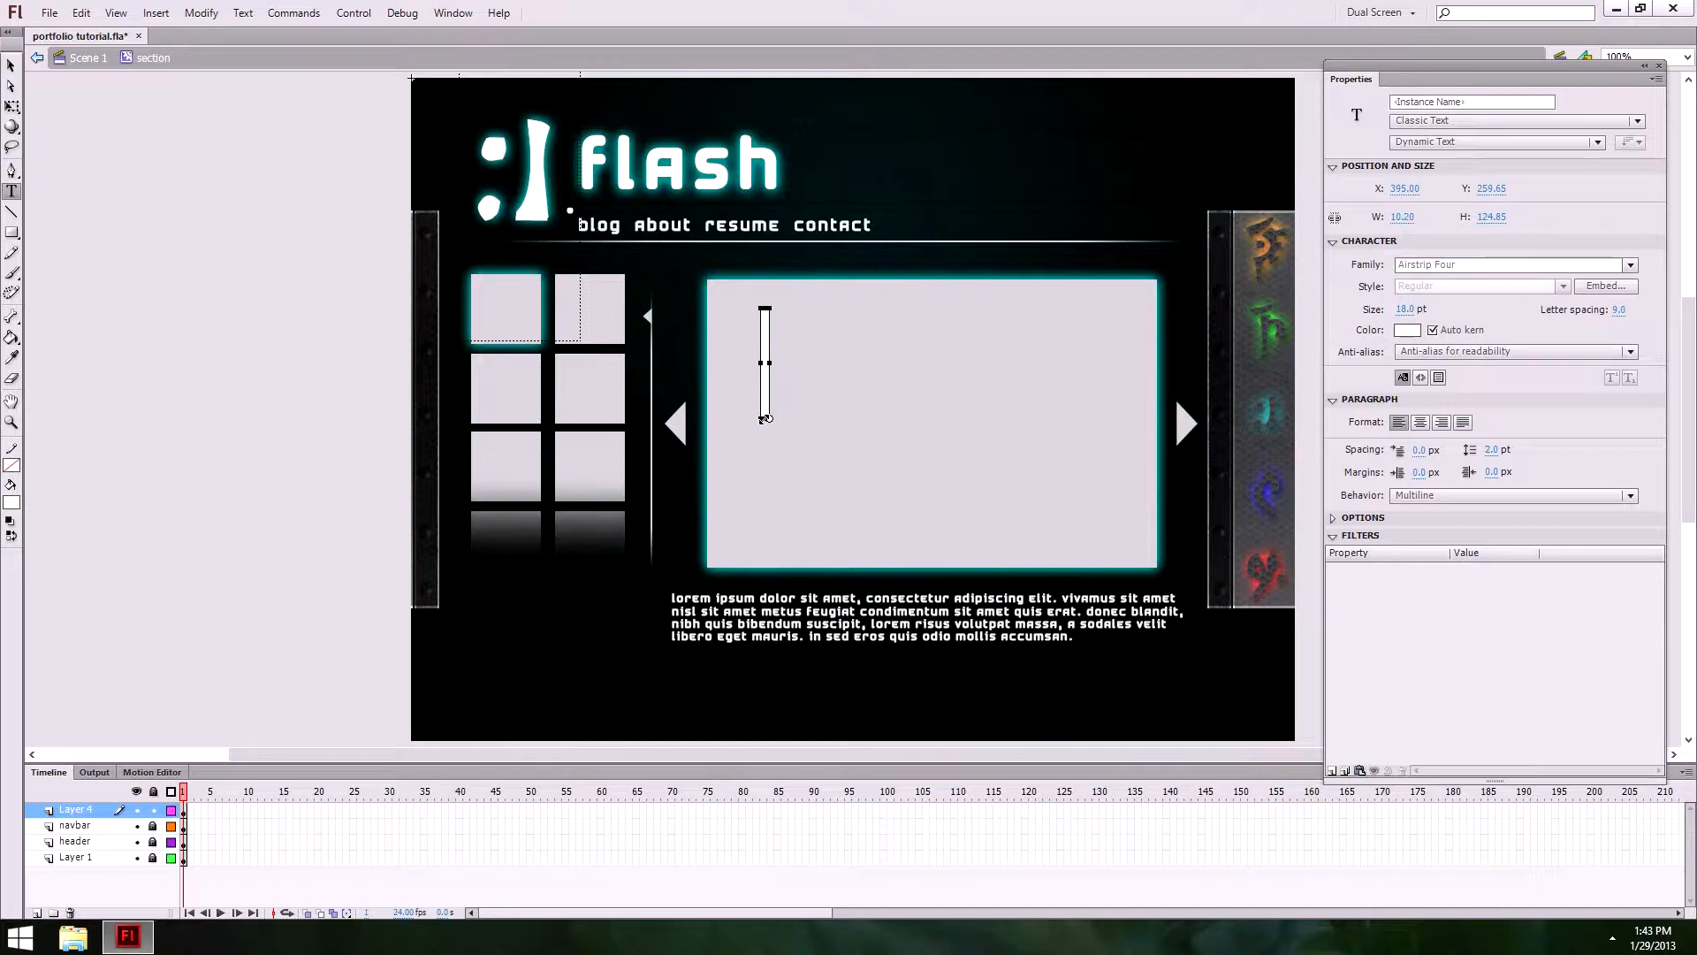
pyautogui.moveTo(765, 419); pyautogui.dragTo(784, 329)
pyautogui.doubleClick(783, 328)
pyautogui.click(1414, 495)
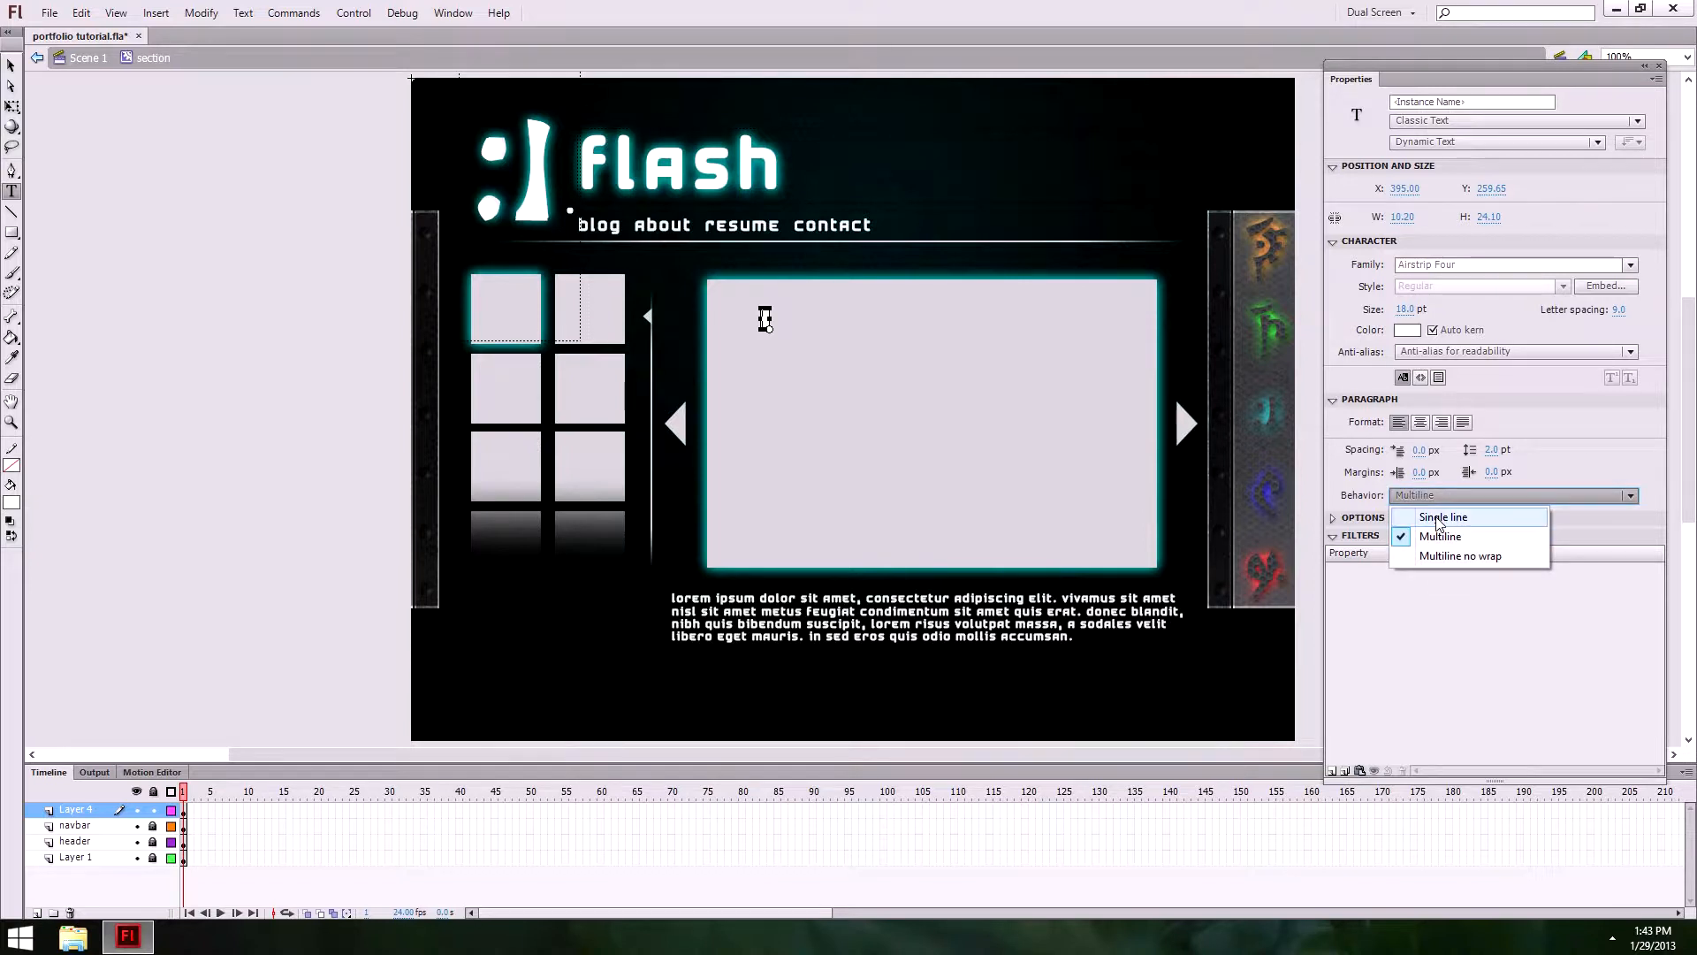
pyautogui.click(1437, 517)
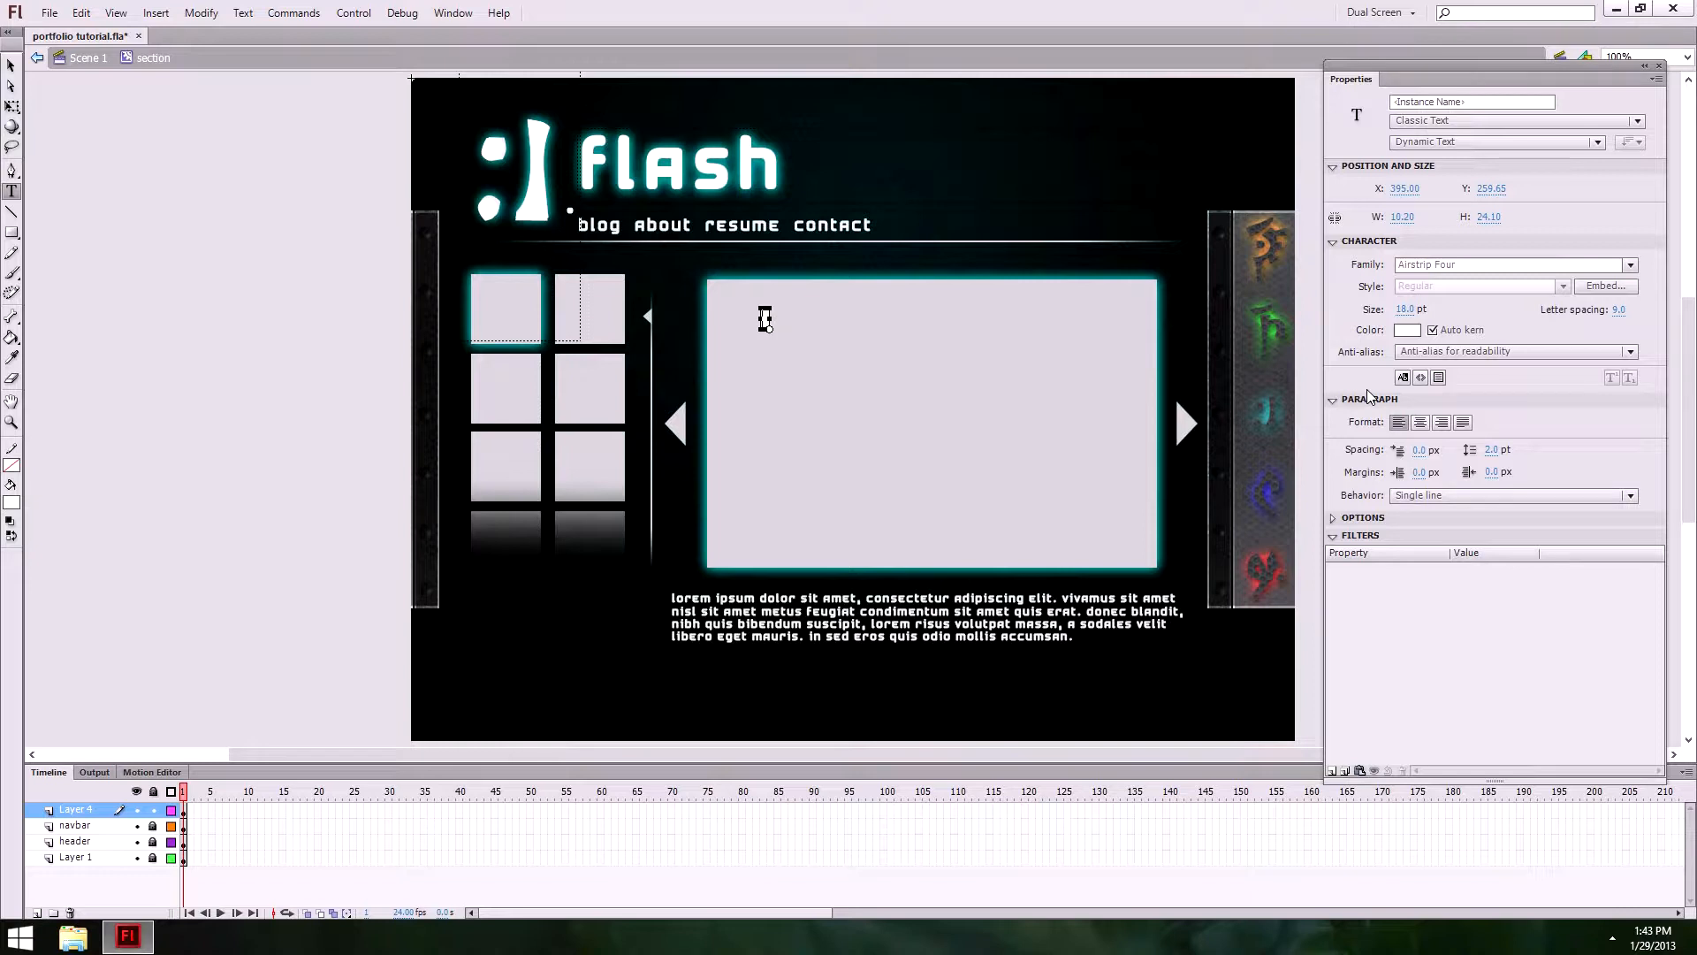
# Step: Enter "contact" in the text field and try letter spacings of 0 and 5
pyautogui.write('contact')
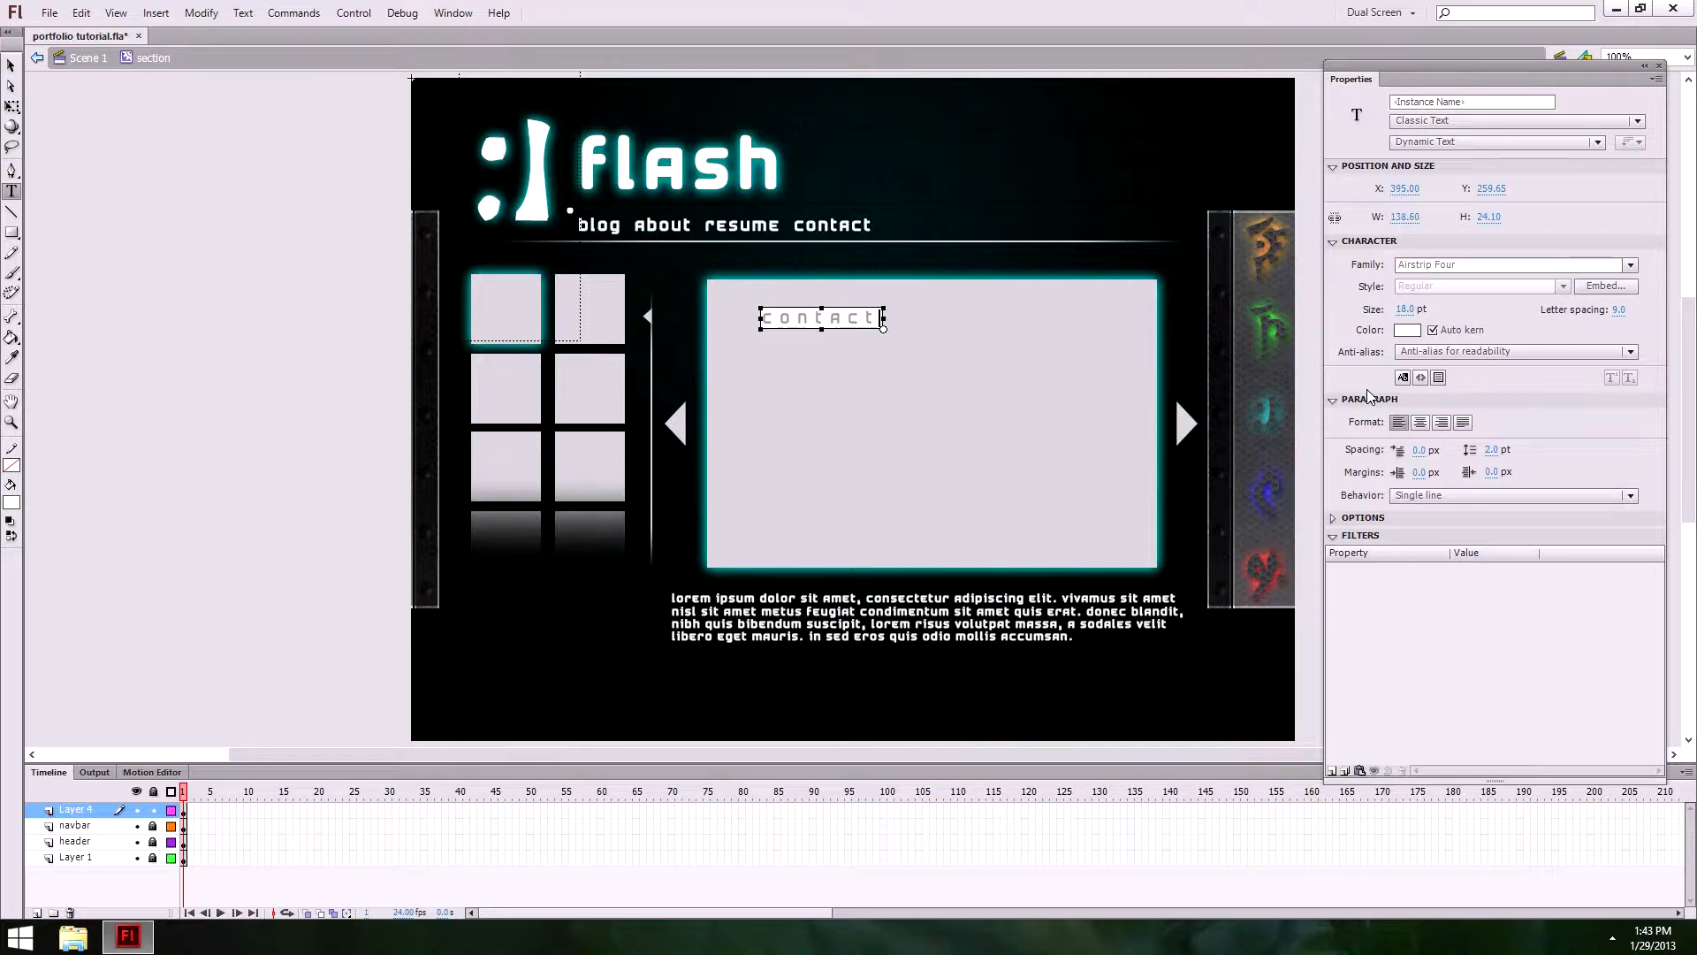
pyautogui.click(1617, 311)
pyautogui.write('0')
pyautogui.press('Return')
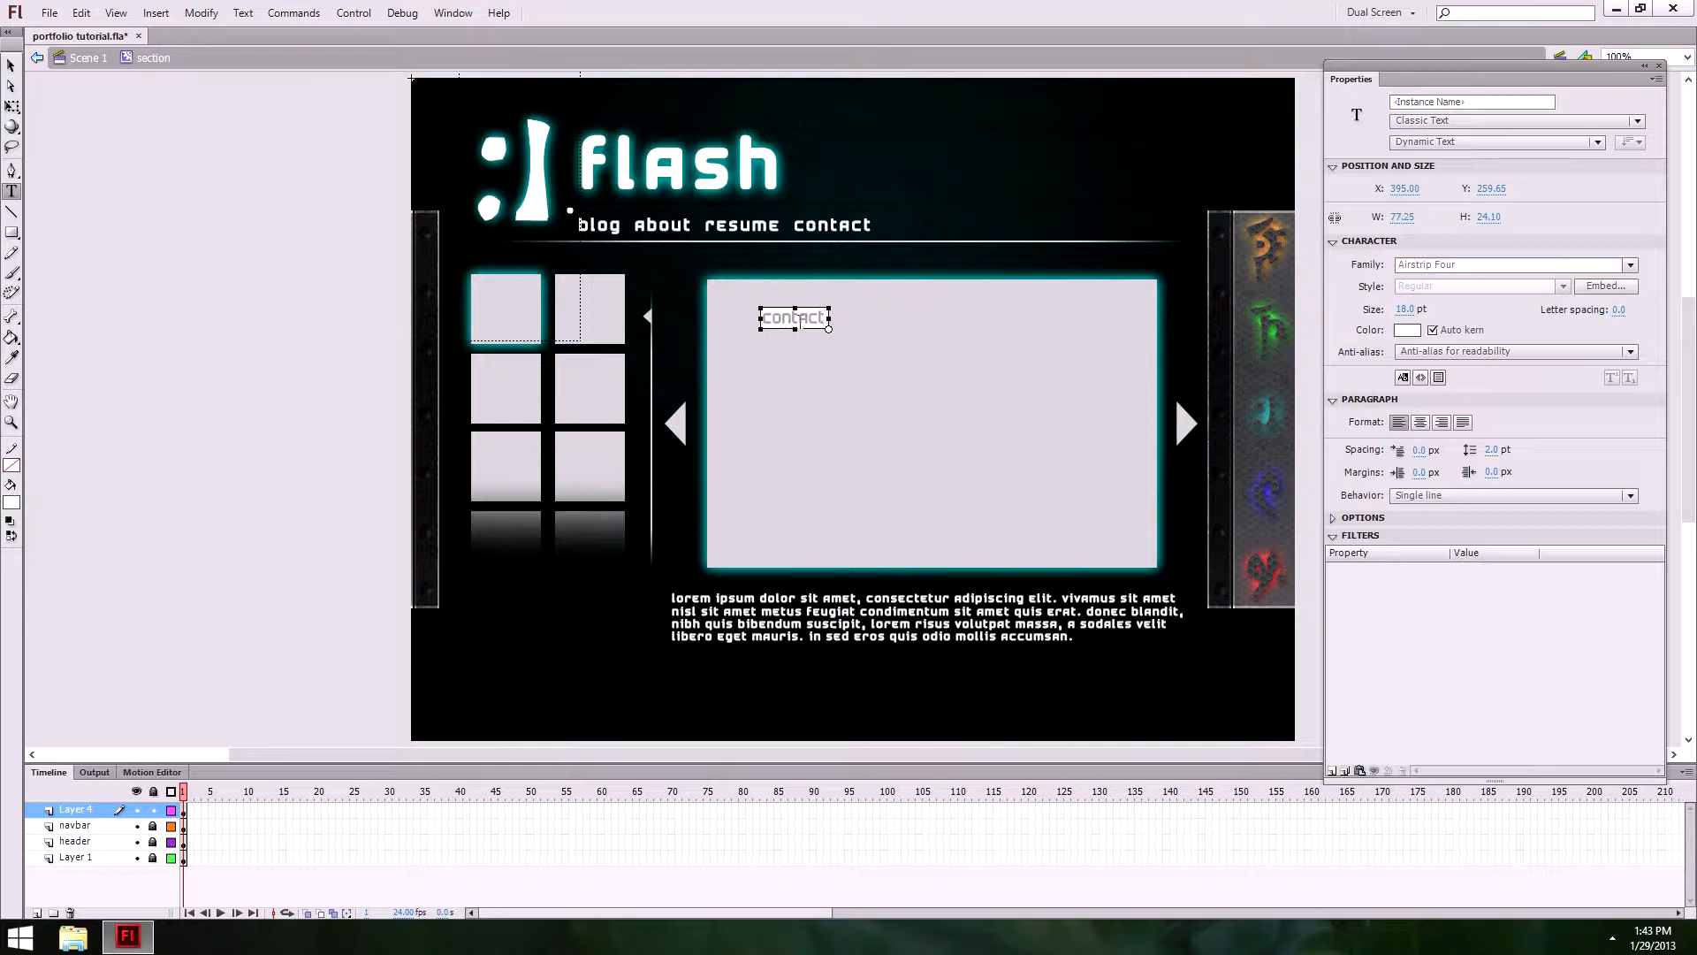
pyautogui.click(1618, 310)
pyautogui.write('2')
pyautogui.press('Up')
pyautogui.press('Down')
pyautogui.press('Return')
# Step: Move the "contact" field just above the layout's contact label and set its letter spacing to 3
pyautogui.click(9, 65)
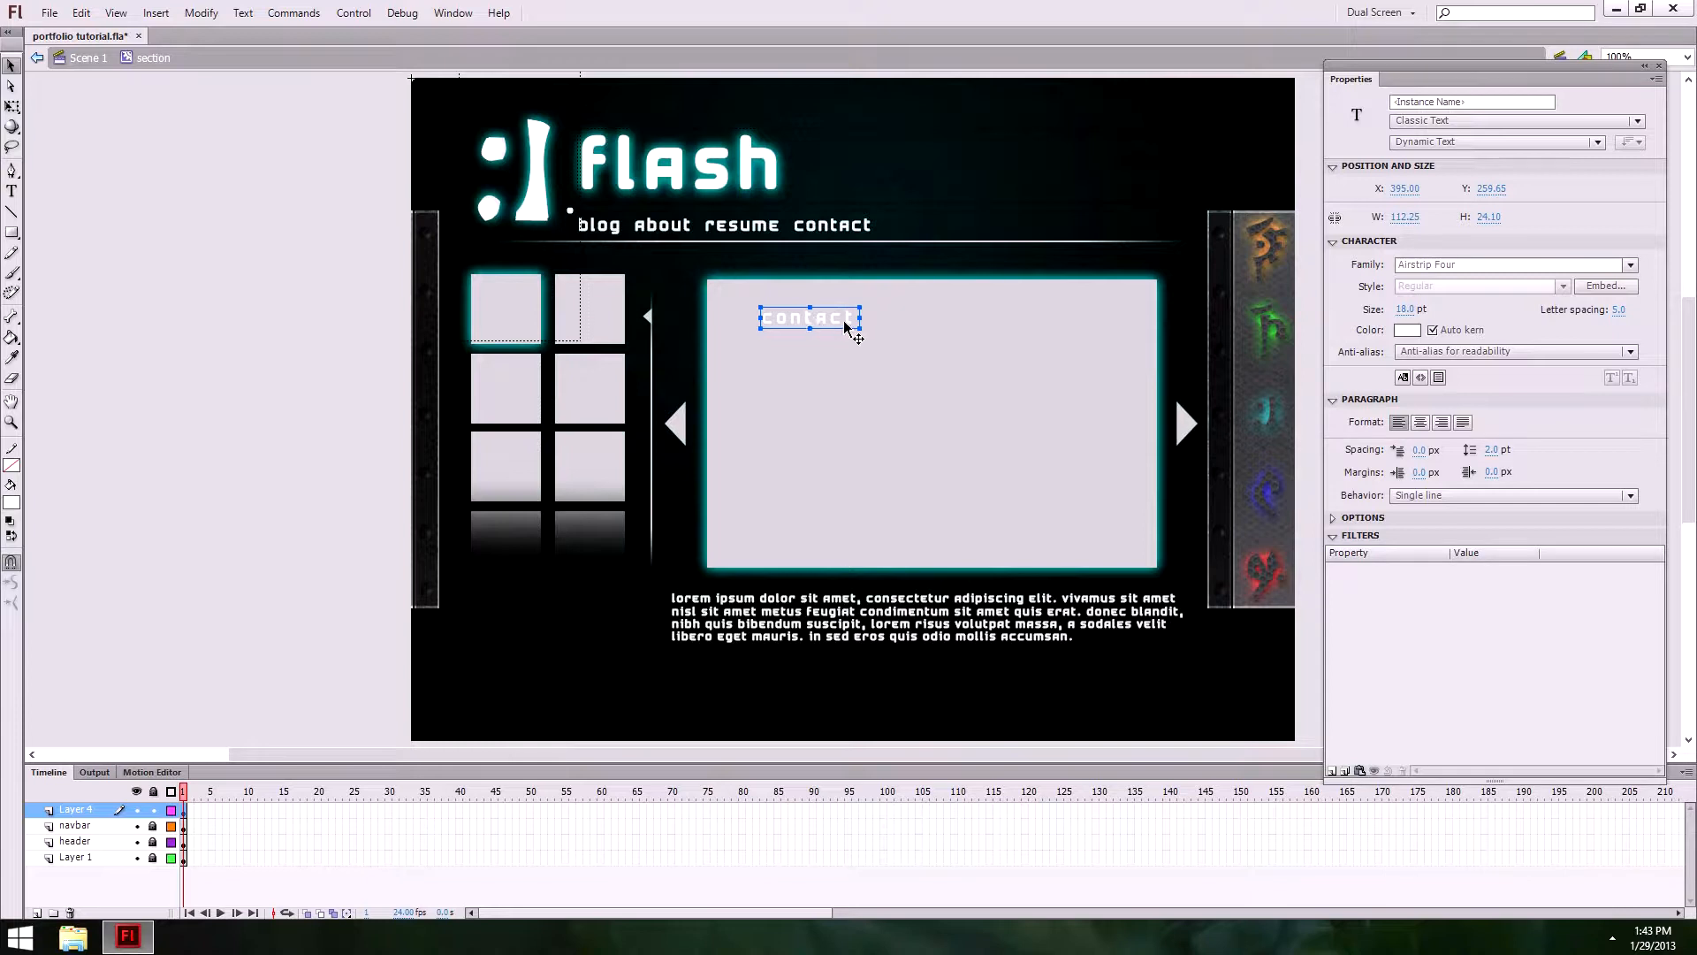
pyautogui.moveTo(845, 327); pyautogui.dragTo(874, 219)
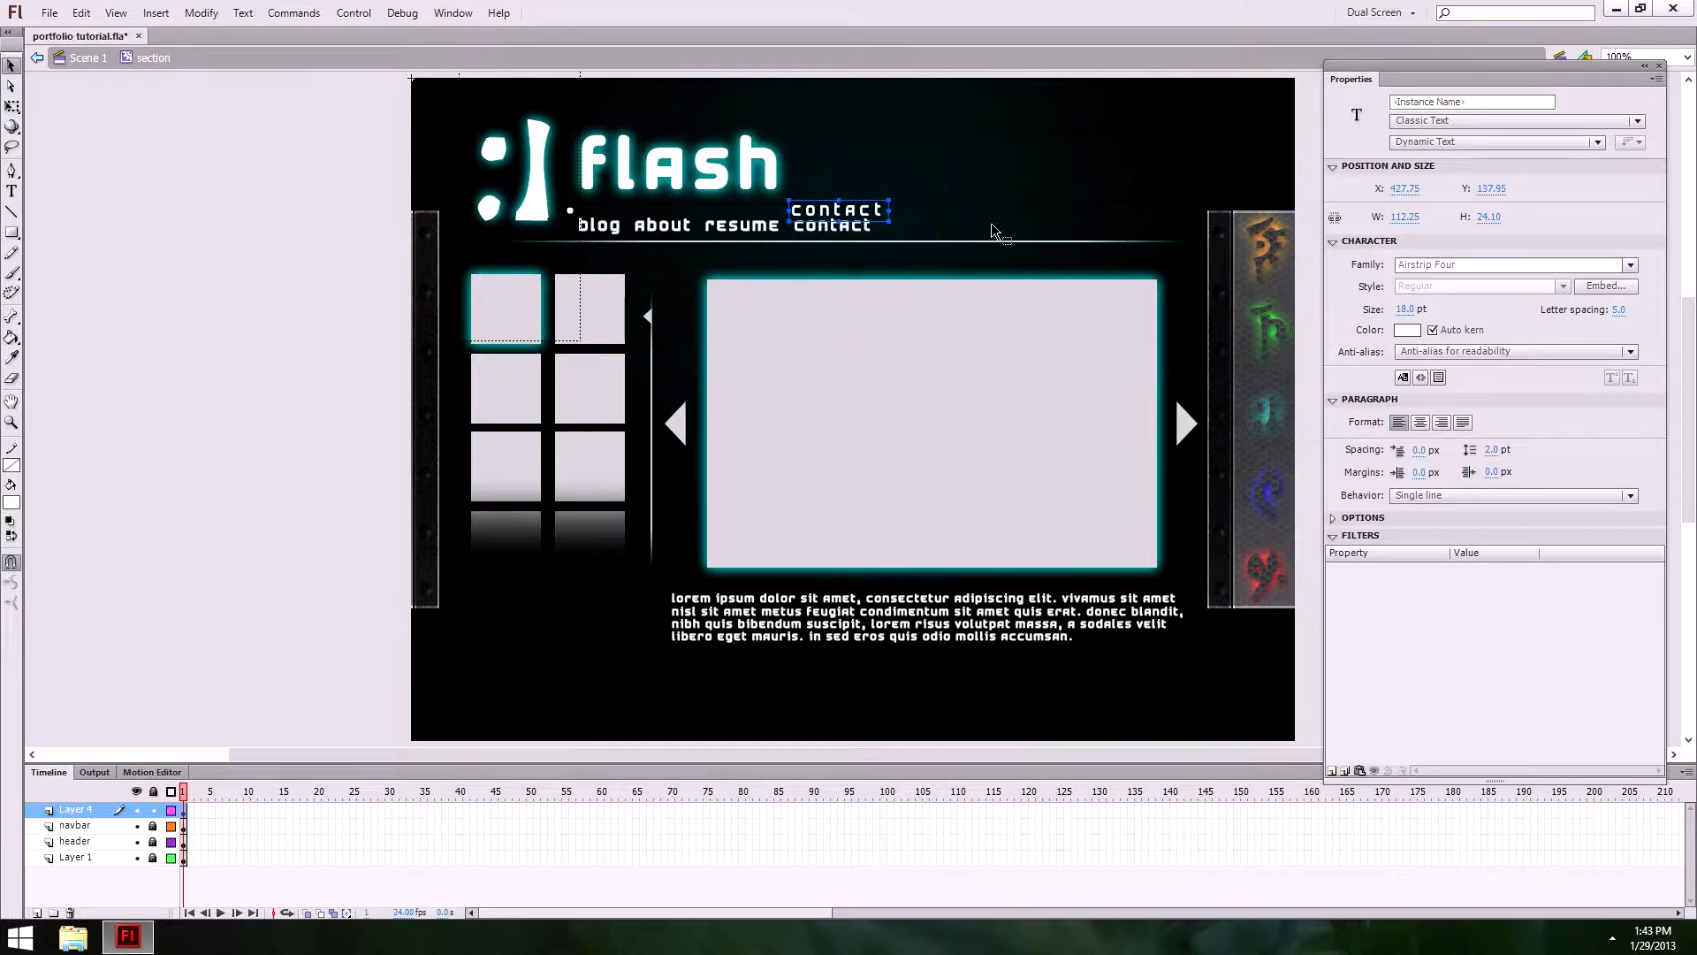
pyautogui.click(1617, 309)
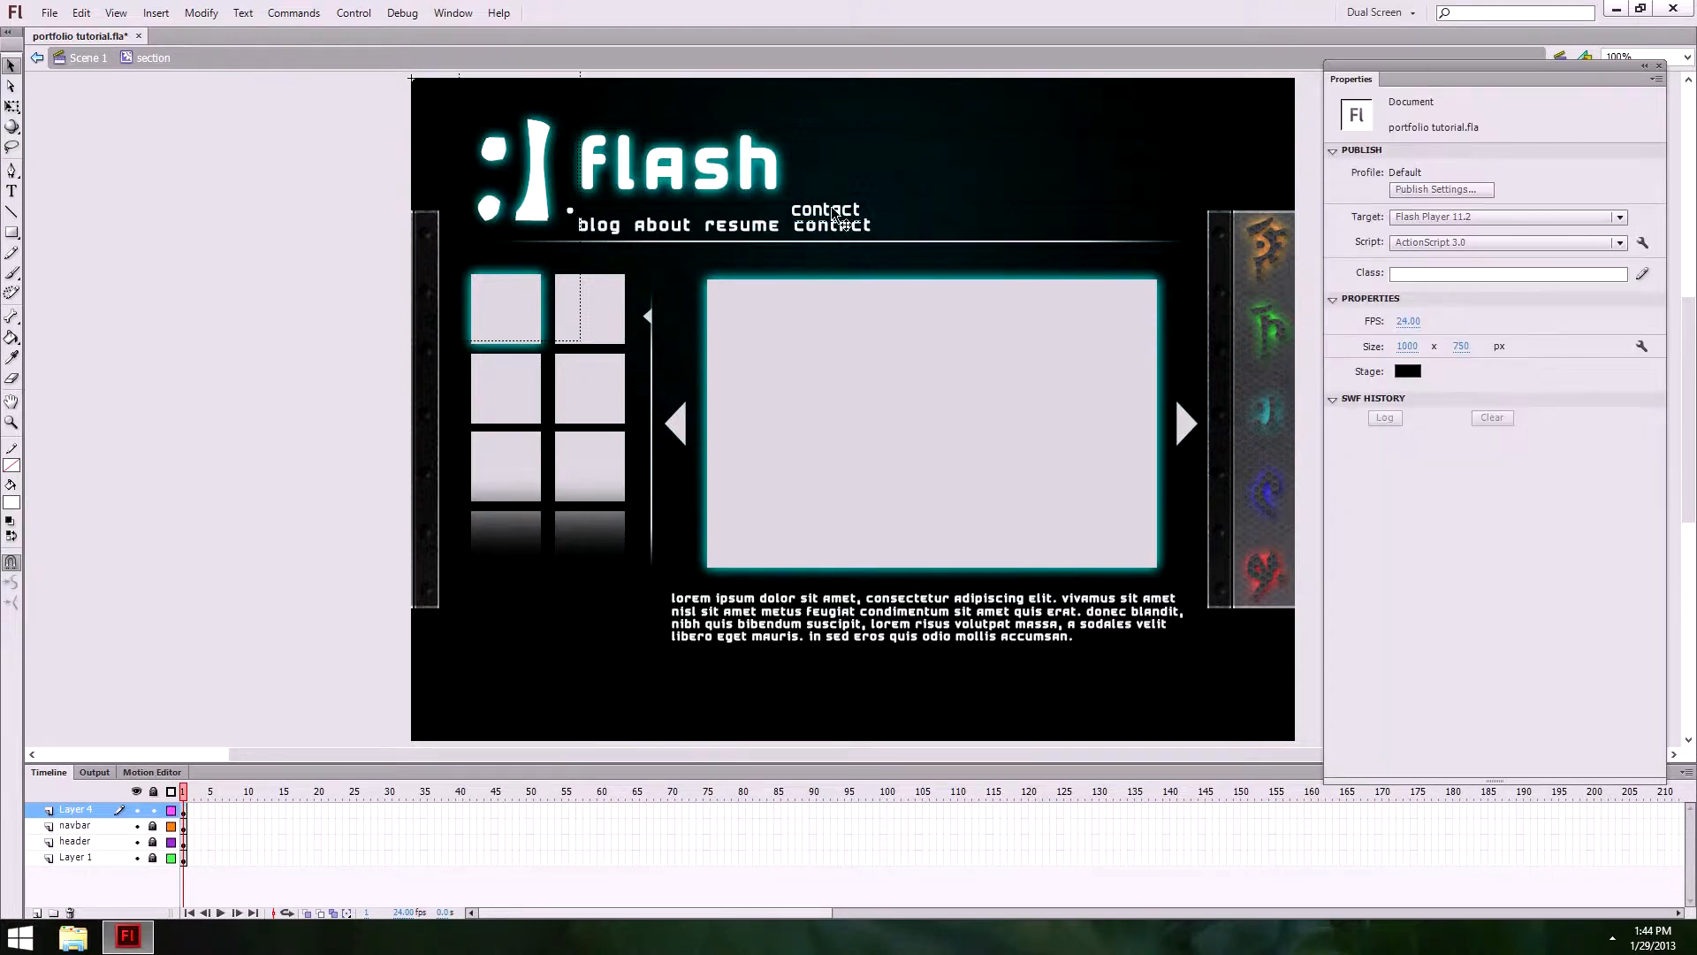
pyautogui.press('Return')
pyautogui.click(1623, 311)
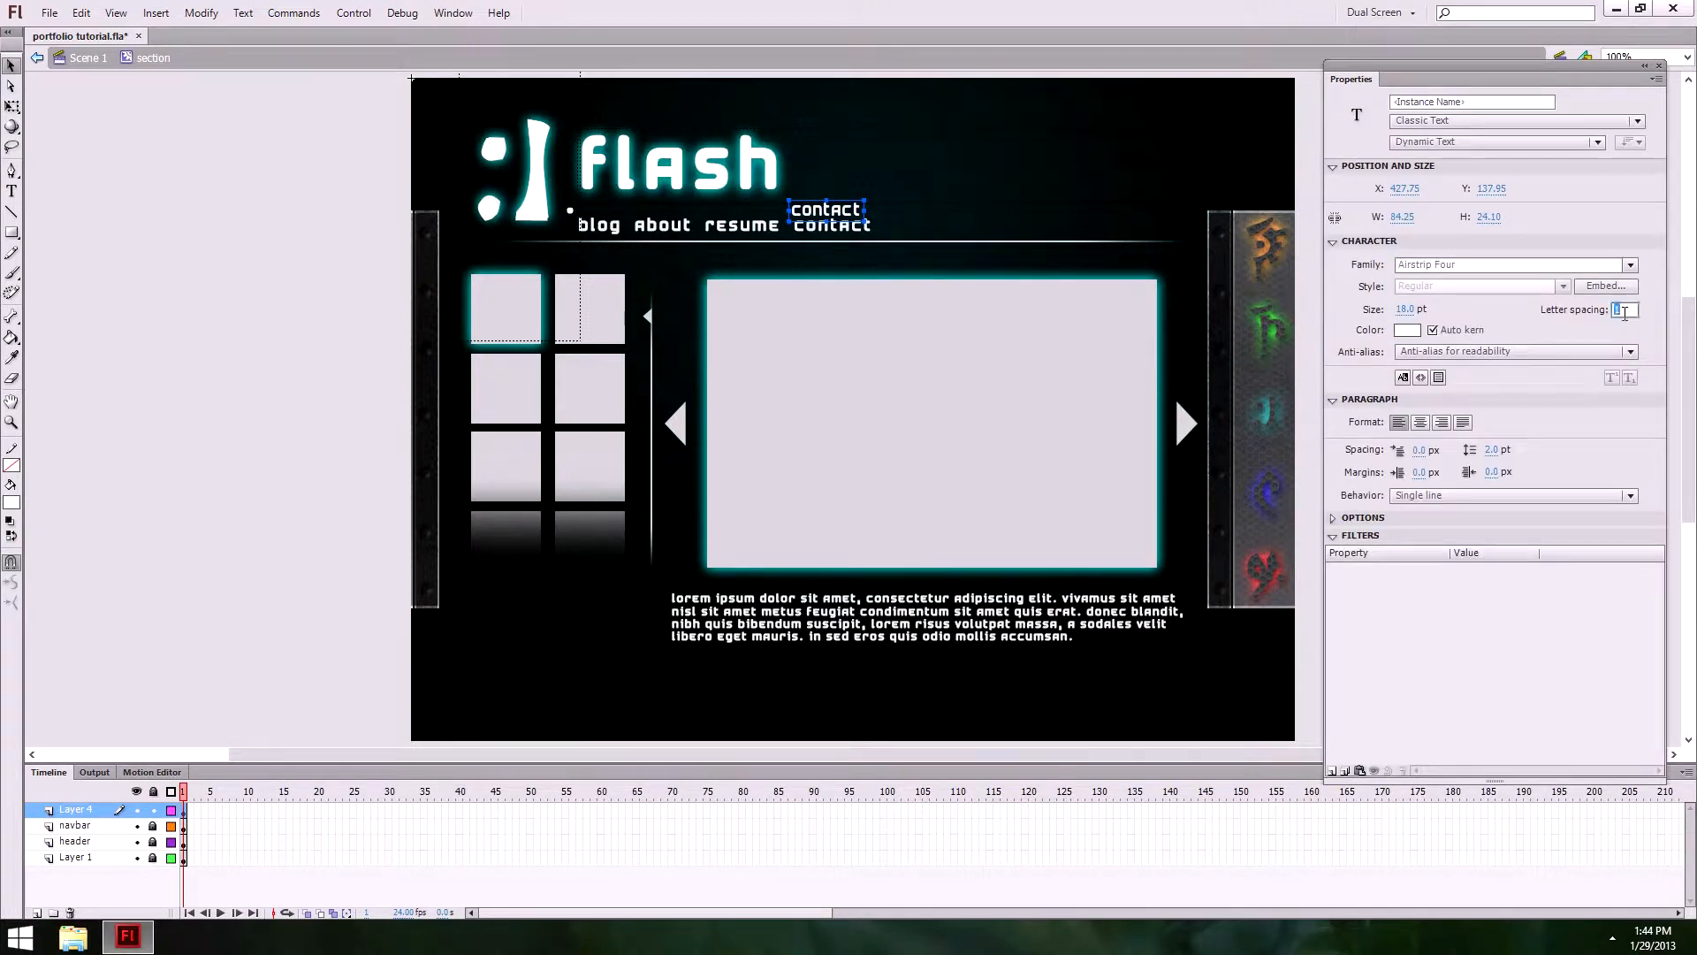
pyautogui.write('3')
pyautogui.press('Return')
pyautogui.click(968, 278)
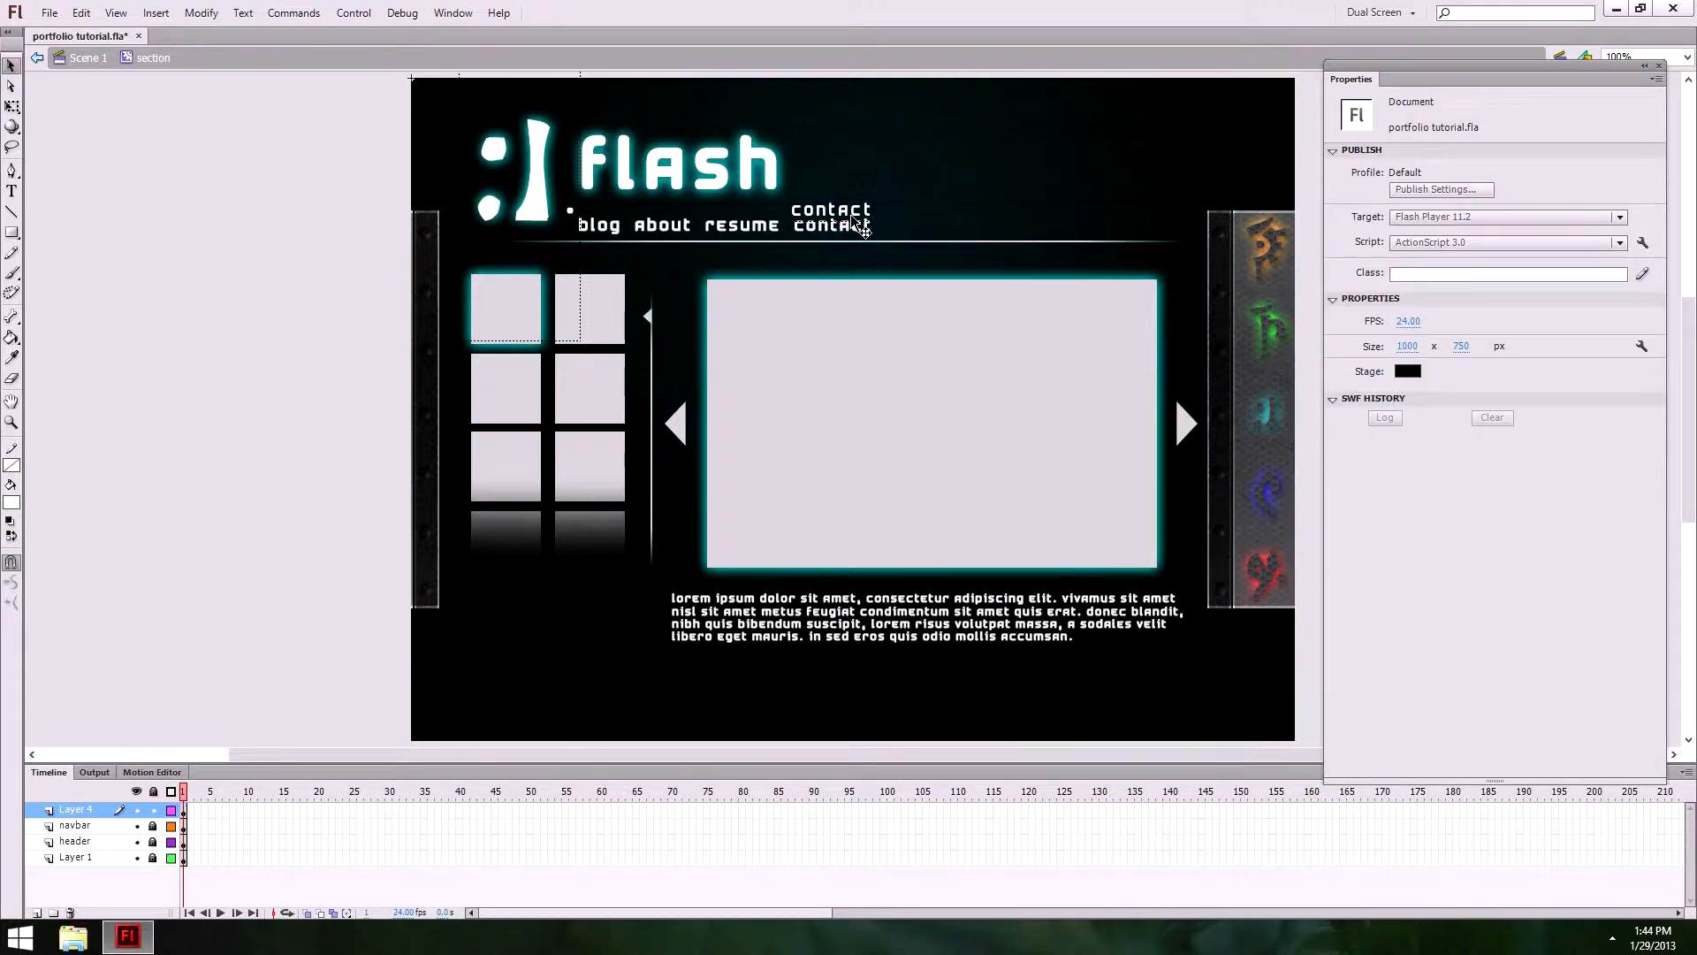
# Step: Move the "contact" text field into the large preview panel and convert it to a movie clip symbol named "navButton"
pyautogui.moveTo(849, 228); pyautogui.dragTo(873, 335)
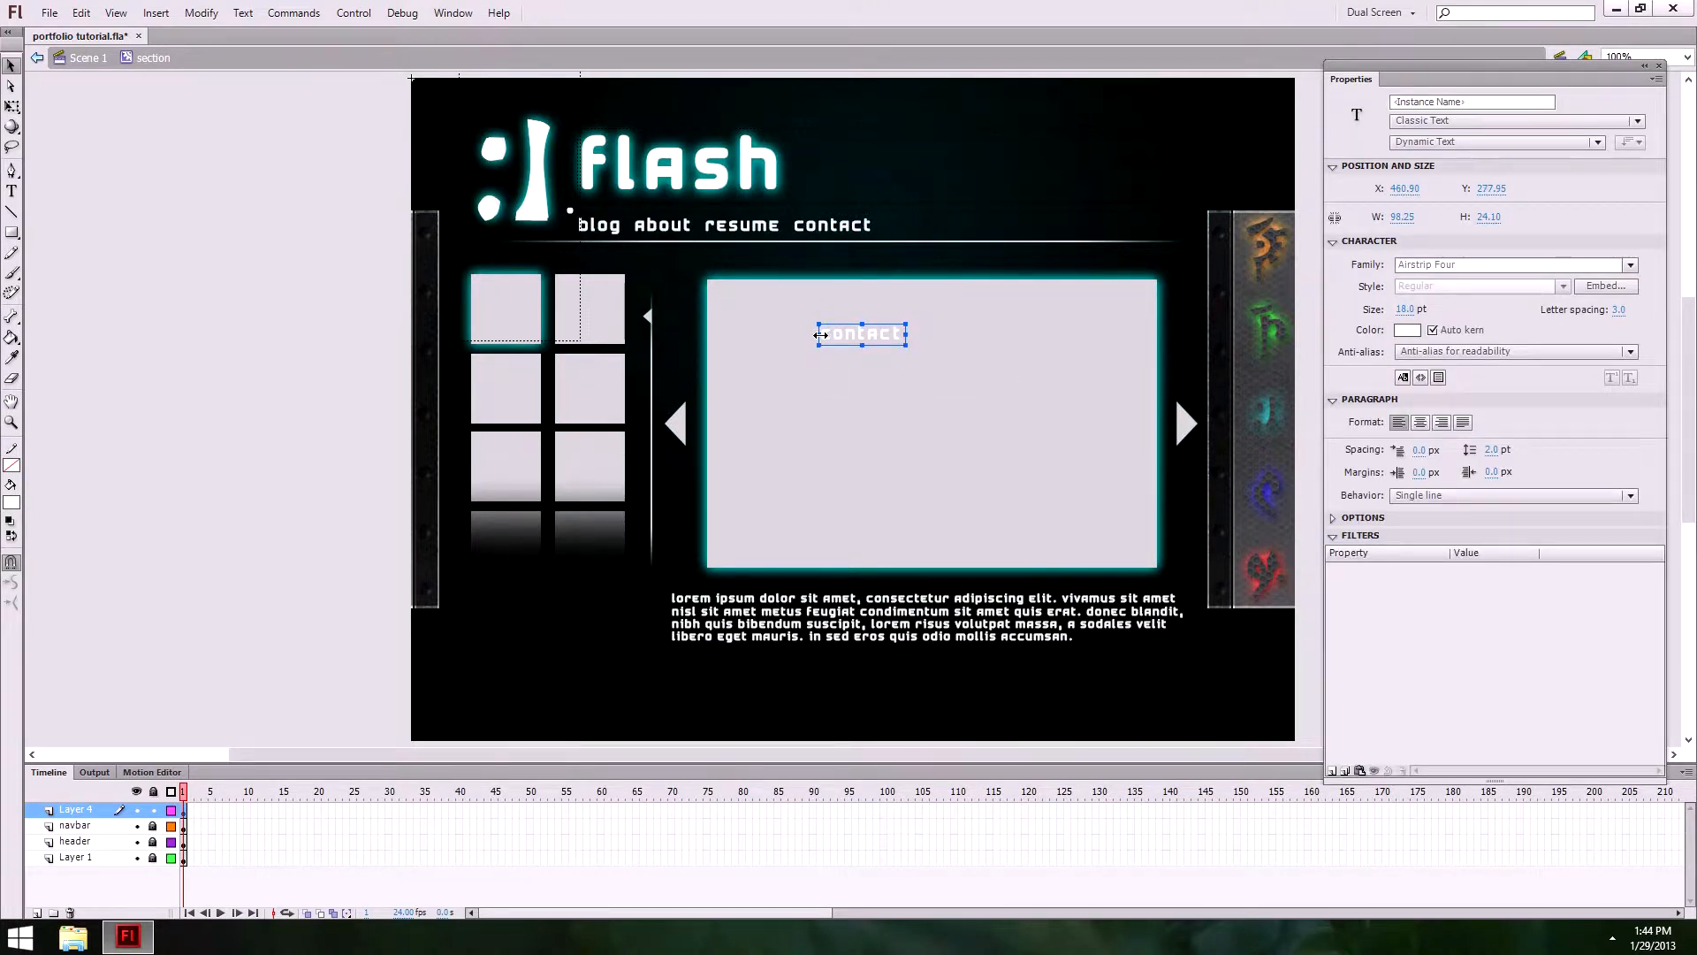
pyautogui.press('F8')
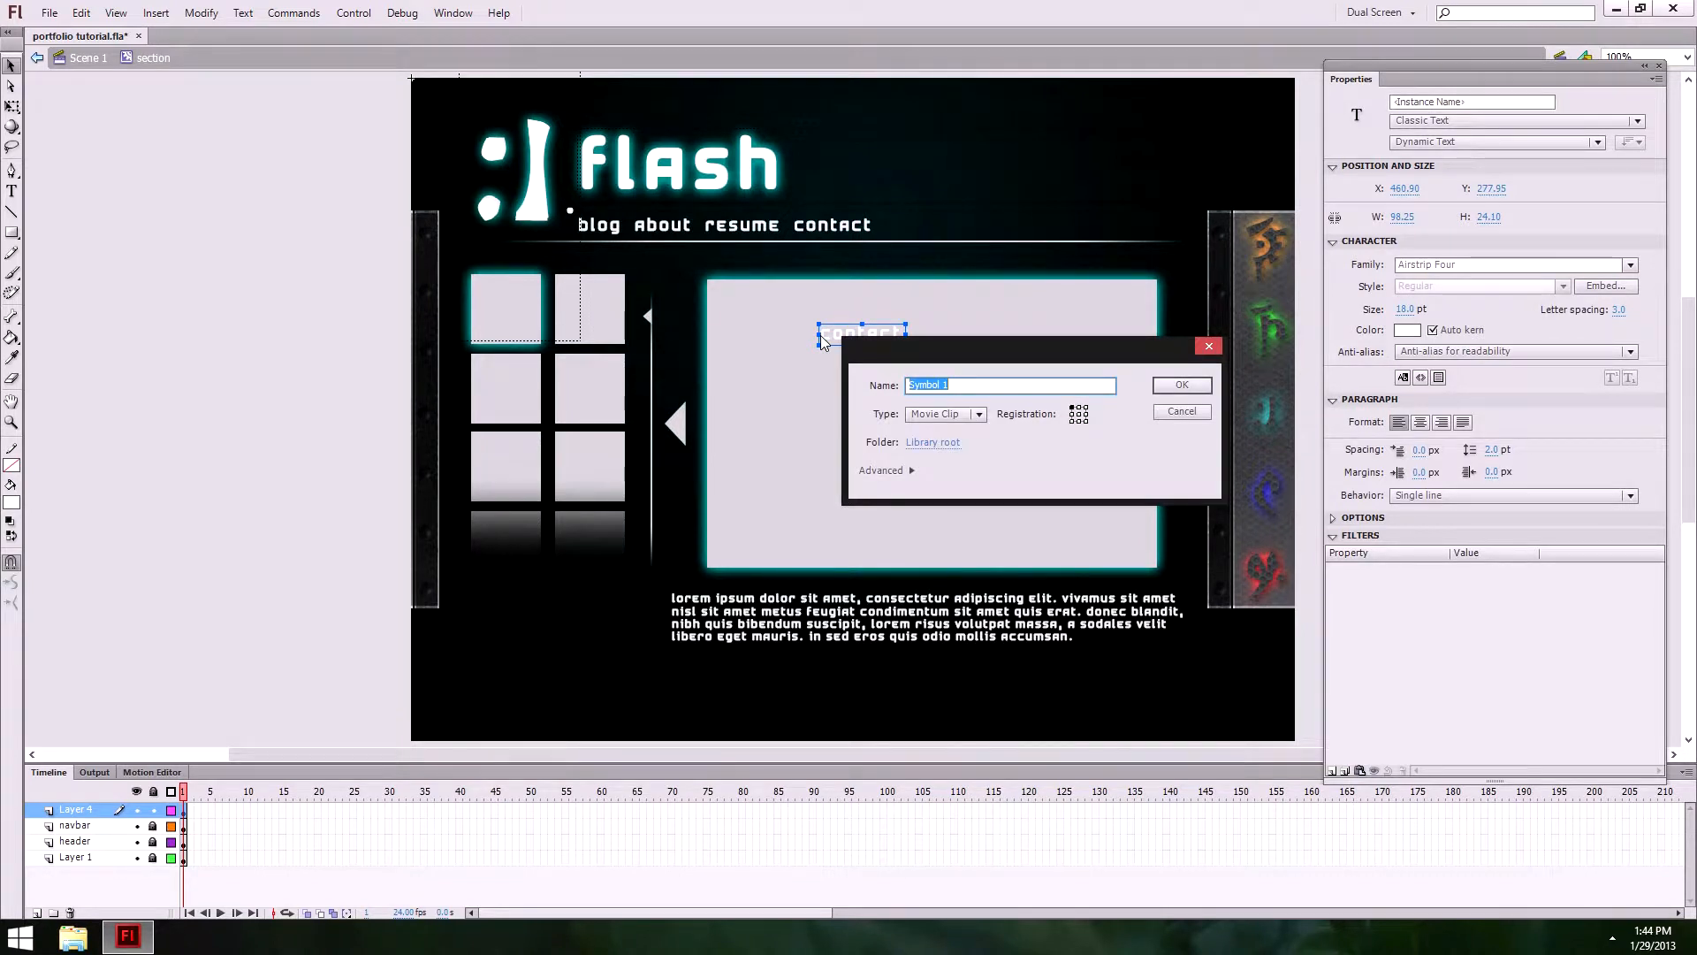
pyautogui.write('navButton')
pyautogui.press('Return')
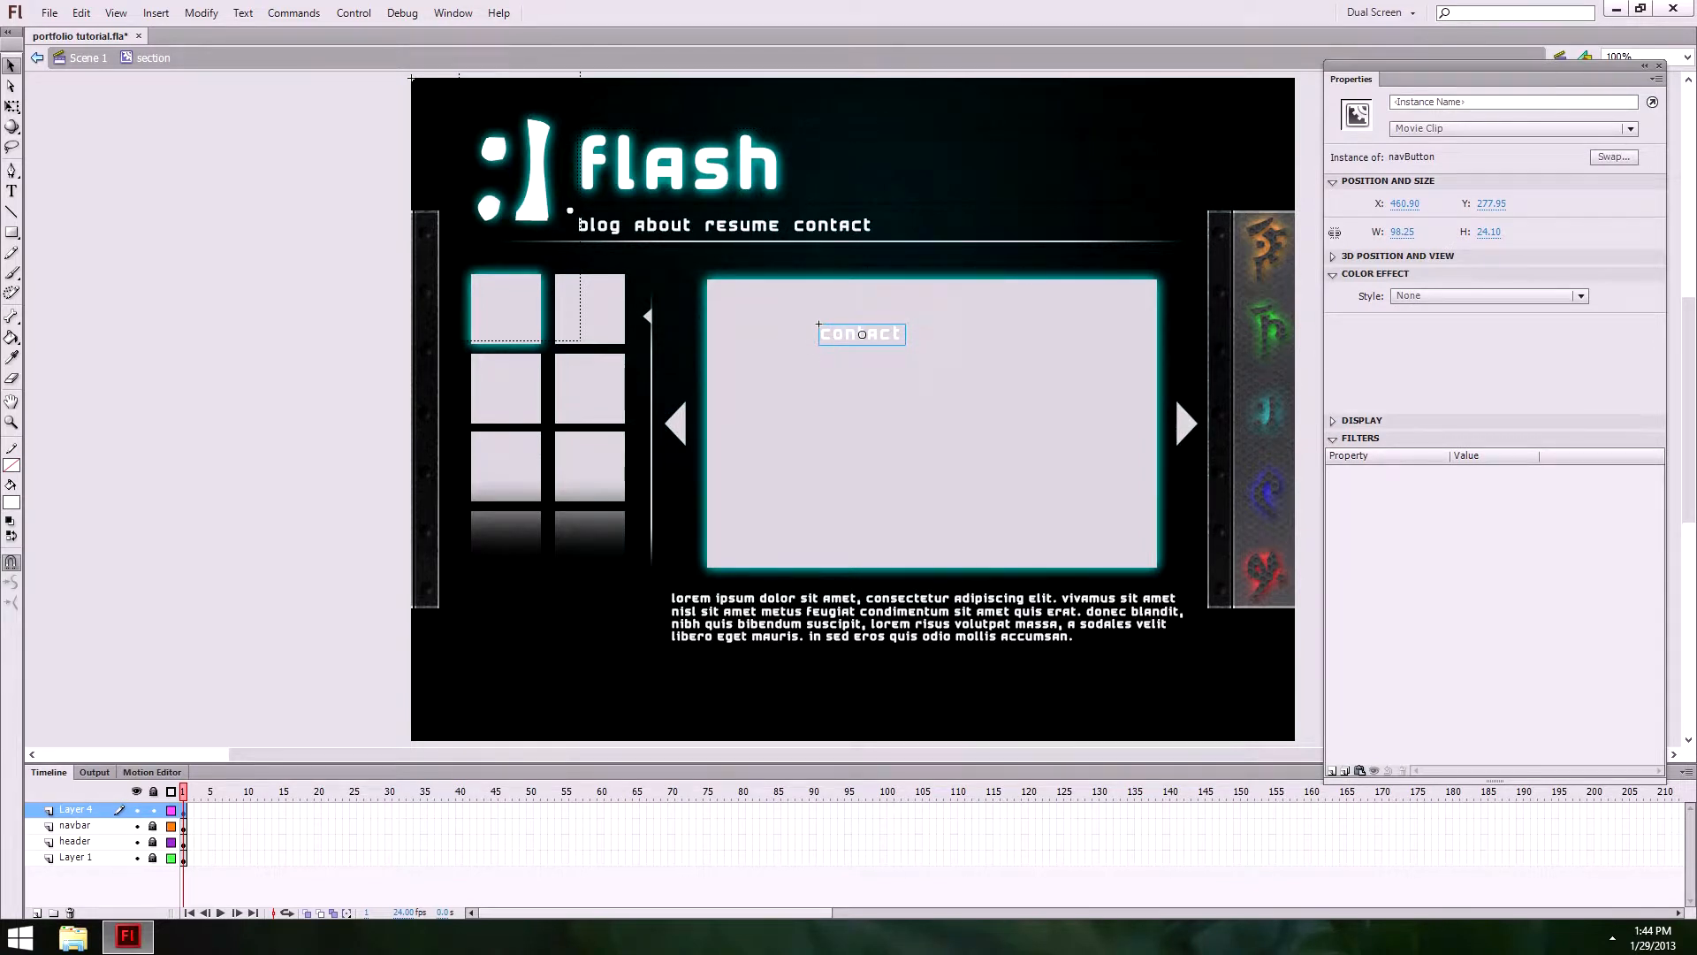
# Step: Change the navButton library symbol's type to Button
pyautogui.hotkey('ctrl', 'l')
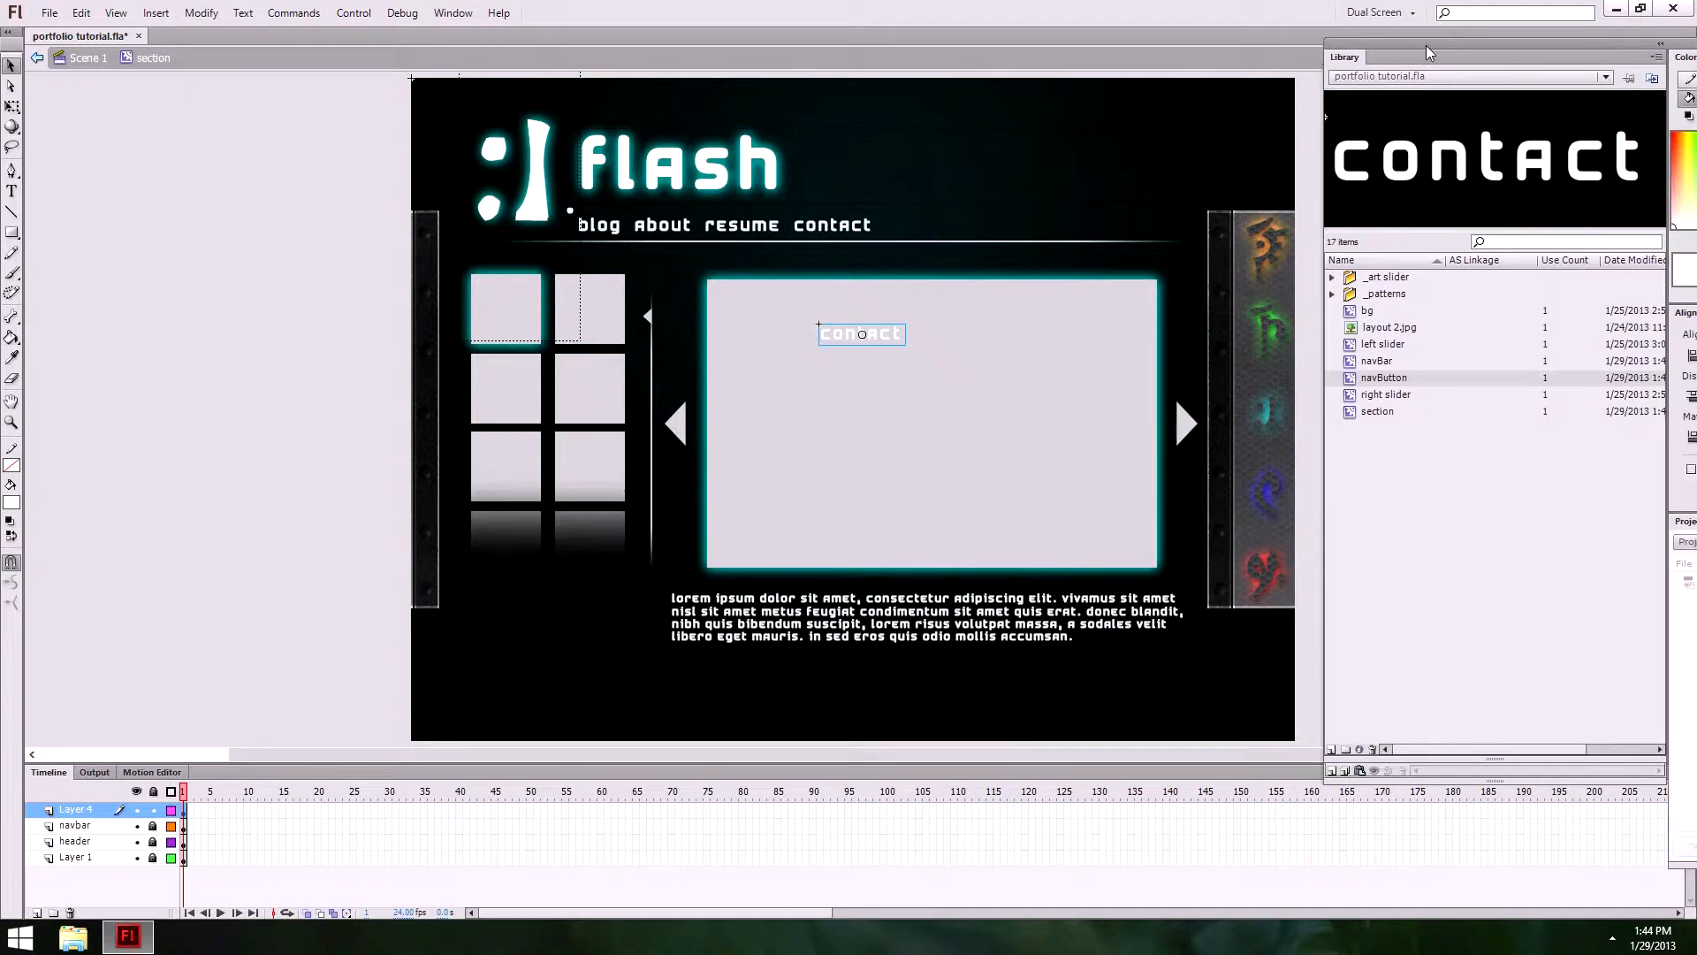
pyautogui.rightClick(1351, 386)
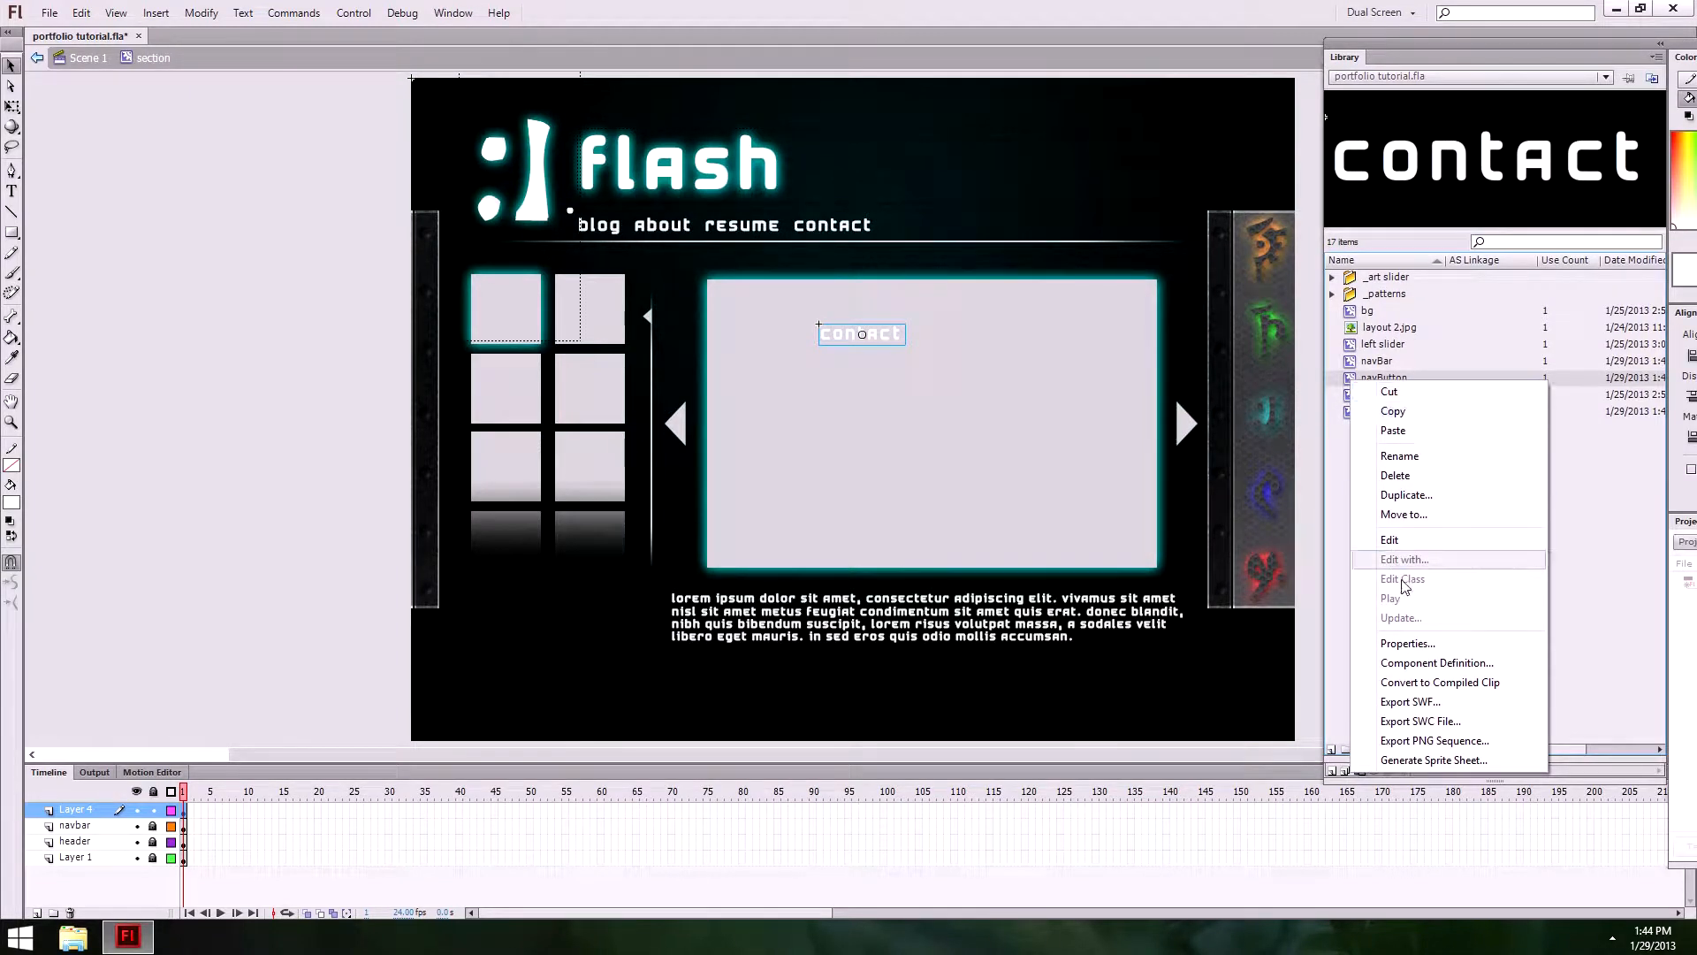
pyautogui.click(1404, 644)
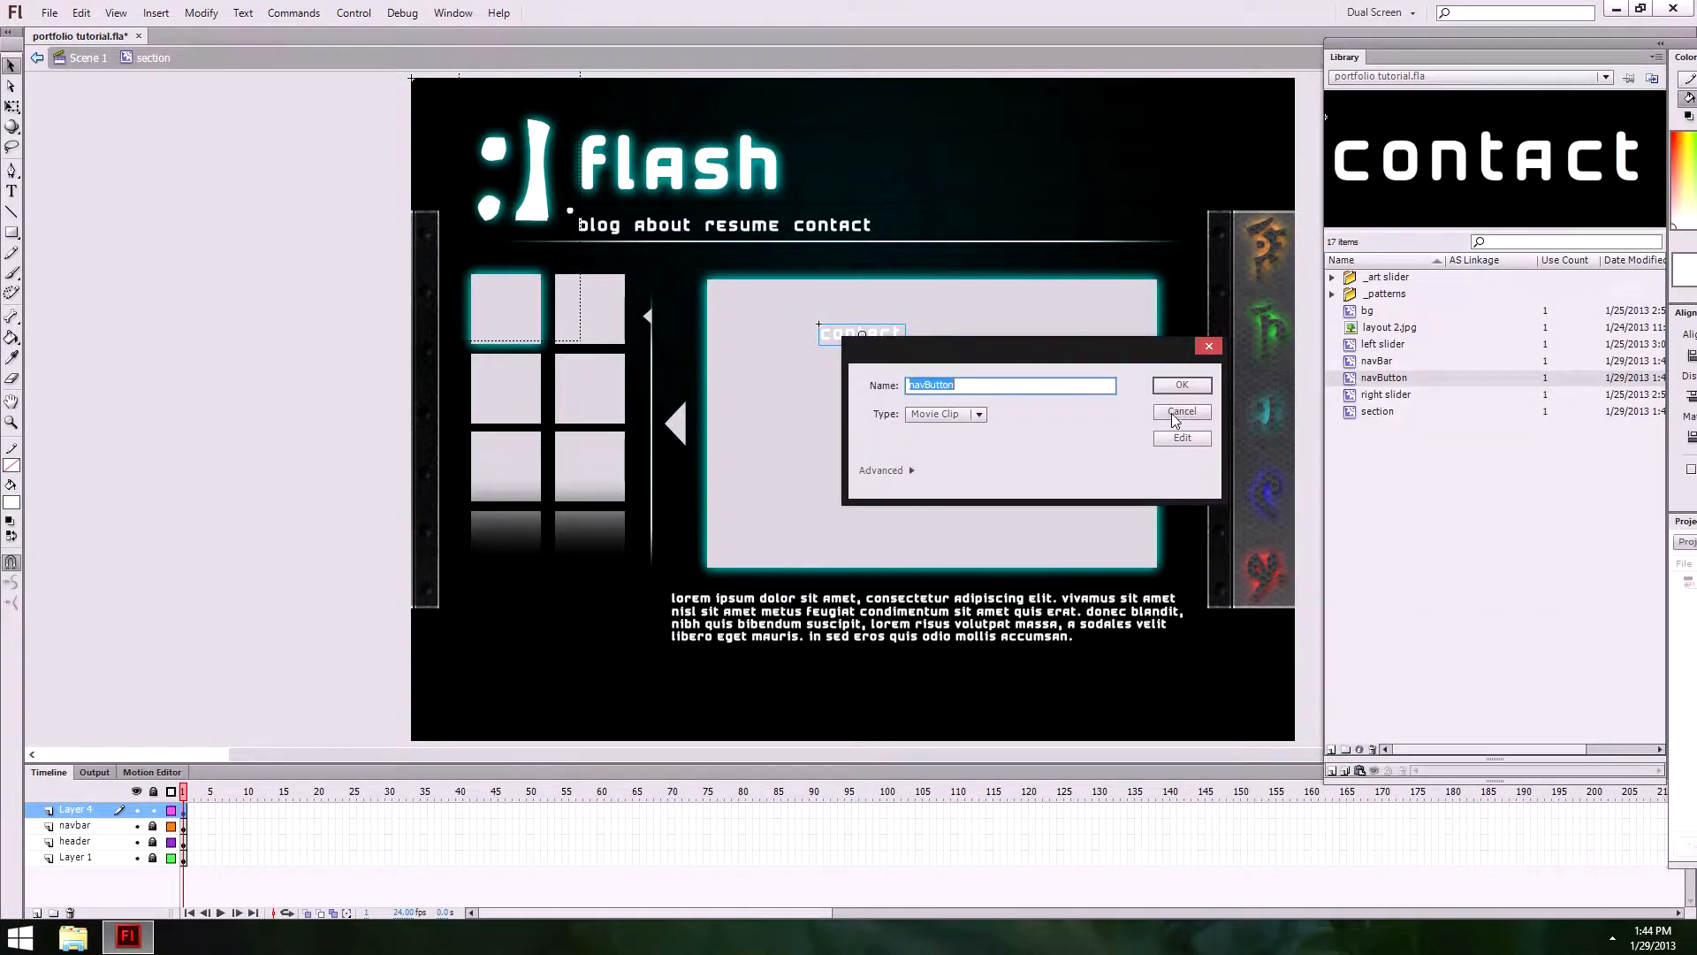
pyautogui.click(979, 414)
pyautogui.click(950, 452)
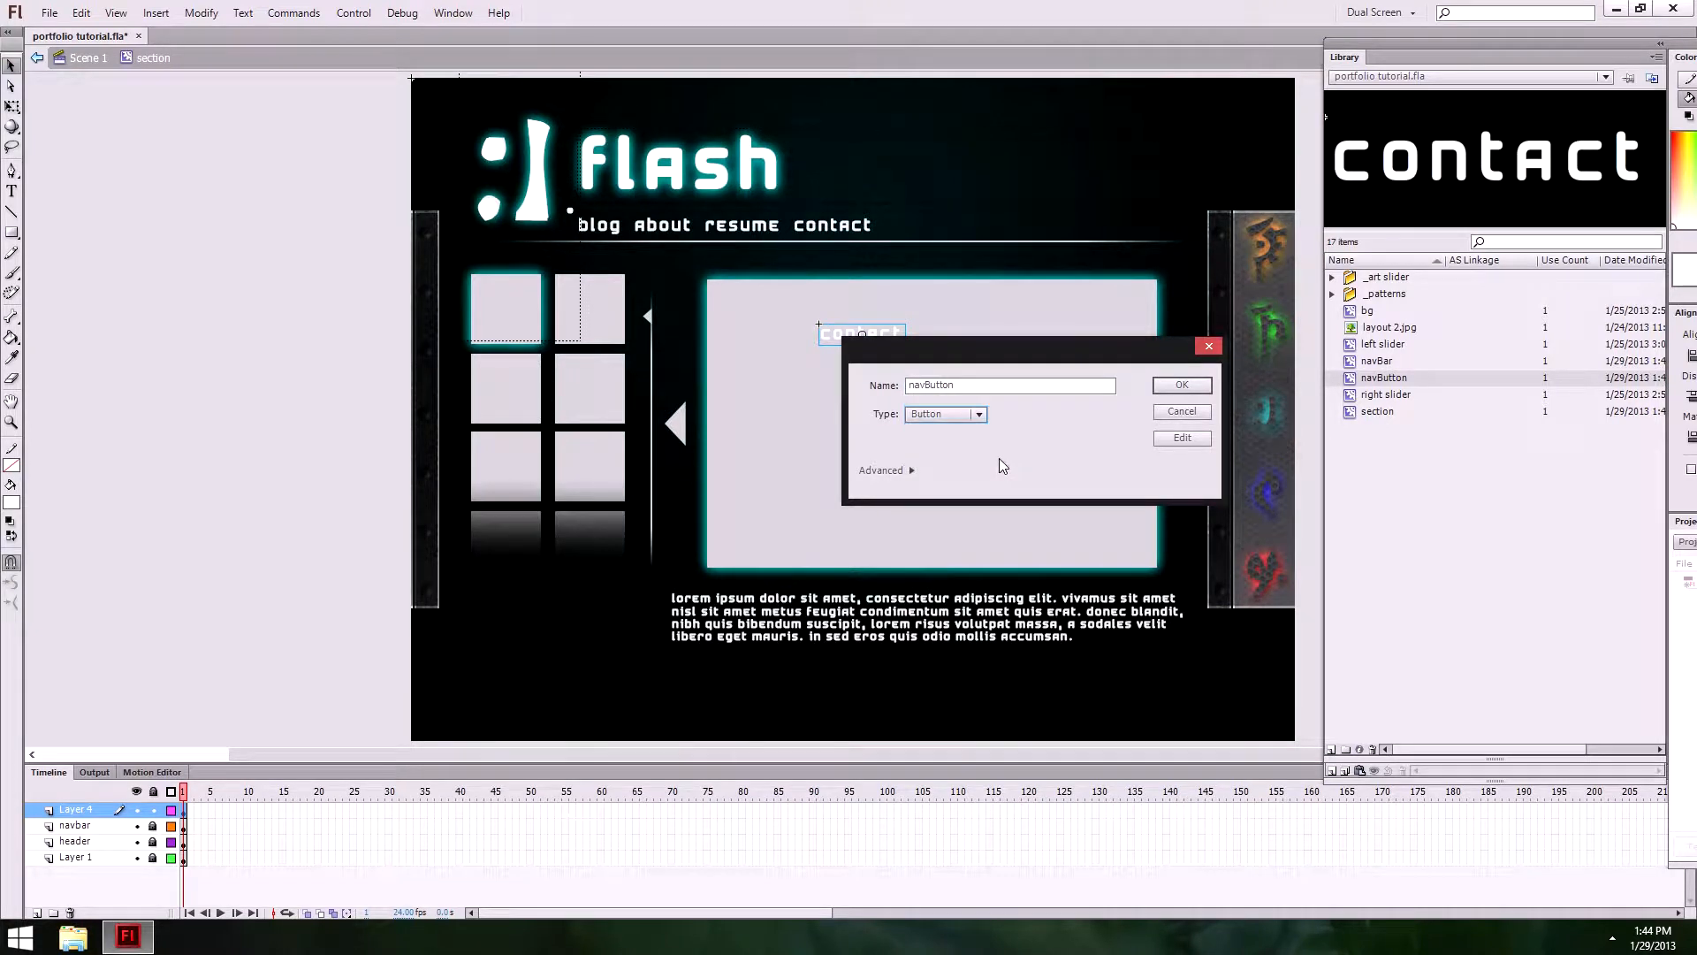
pyautogui.click(1182, 385)
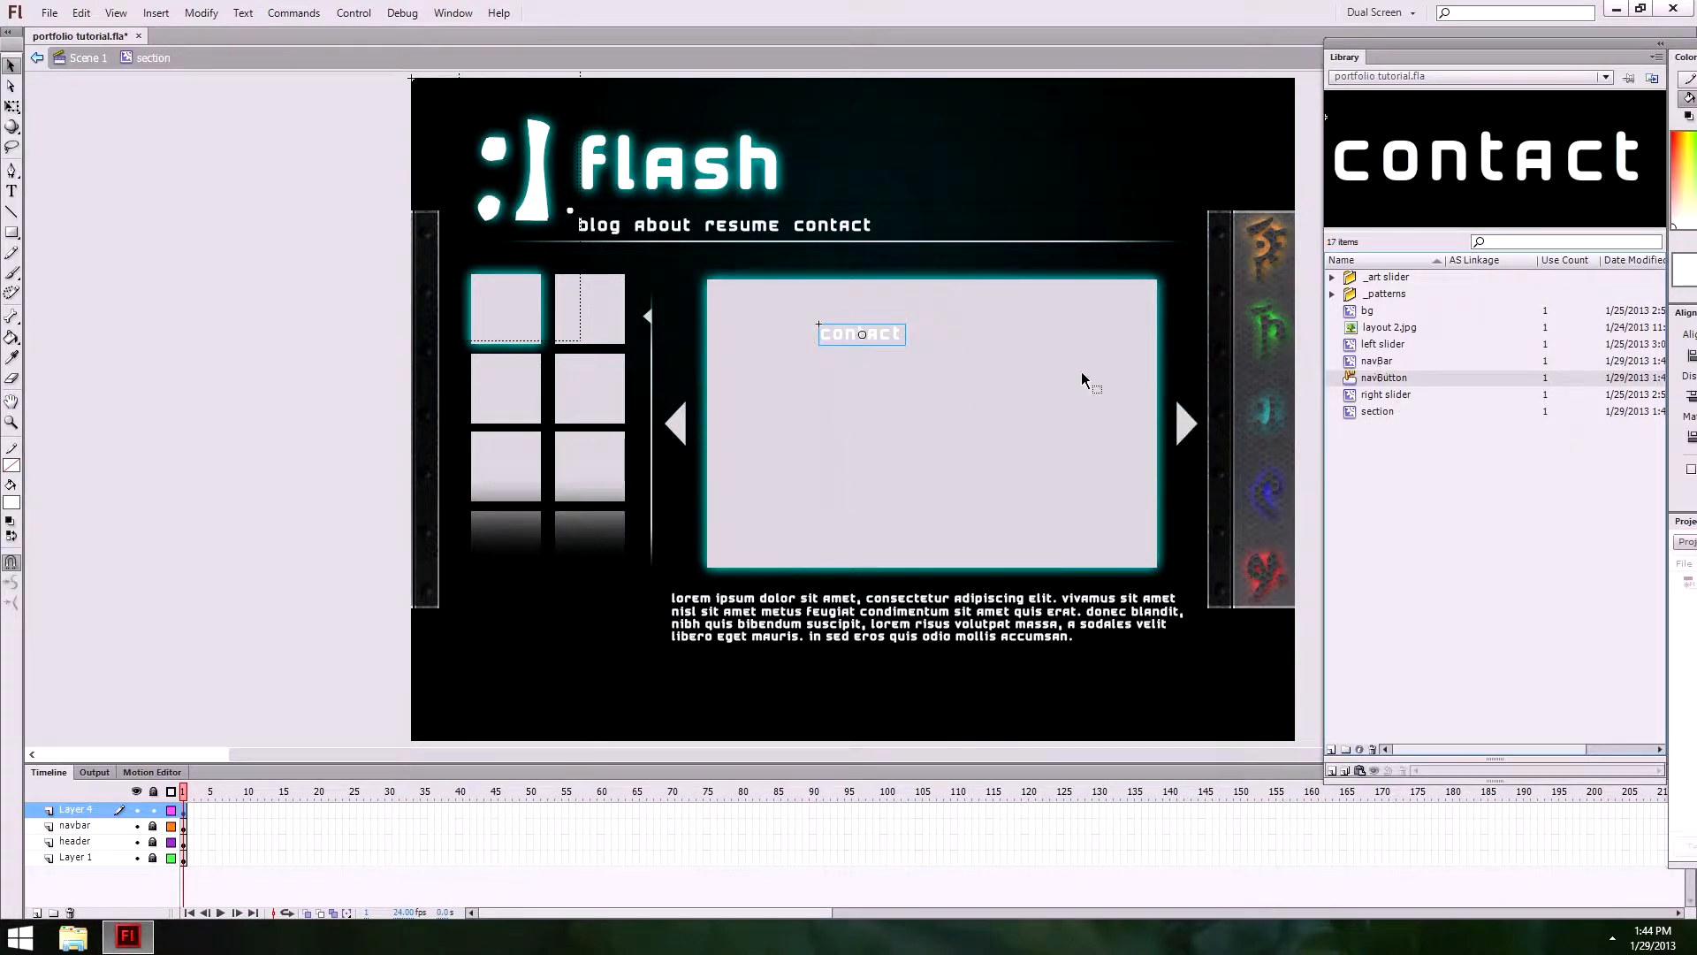
# Step: Open the navButton symbol for editing and draw a white rectangle without outline that covers the "contact" text's bounding box
pyautogui.doubleClick(1348, 381)
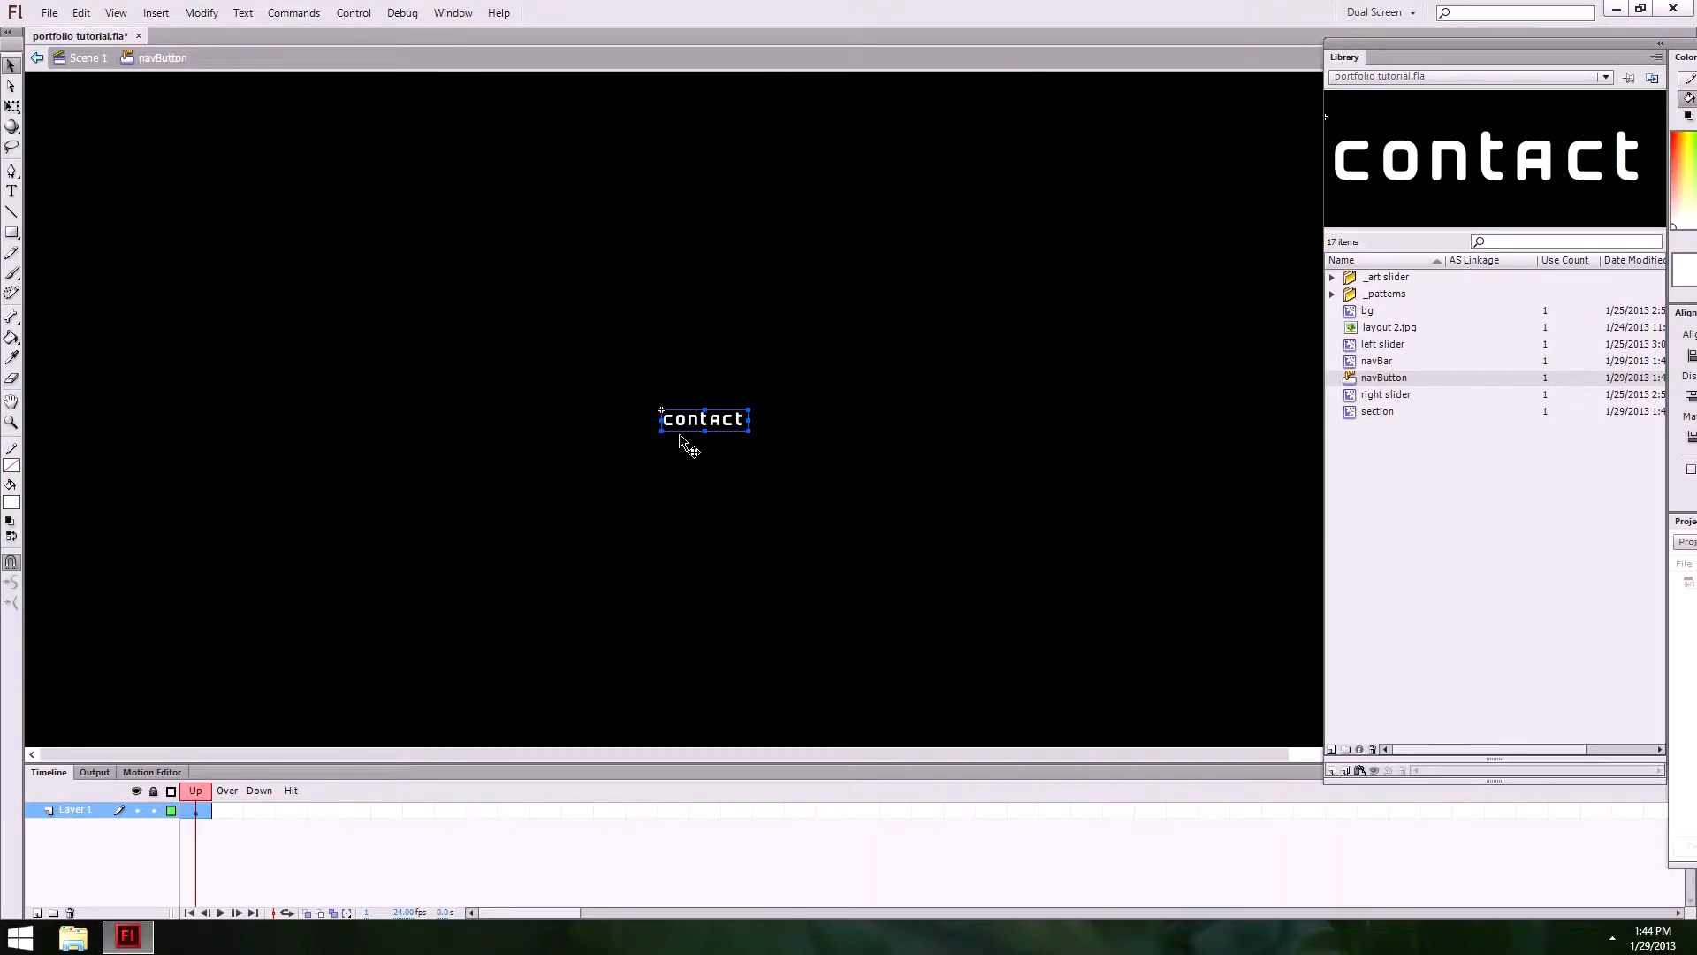
pyautogui.click(252, 809)
pyautogui.click(285, 810)
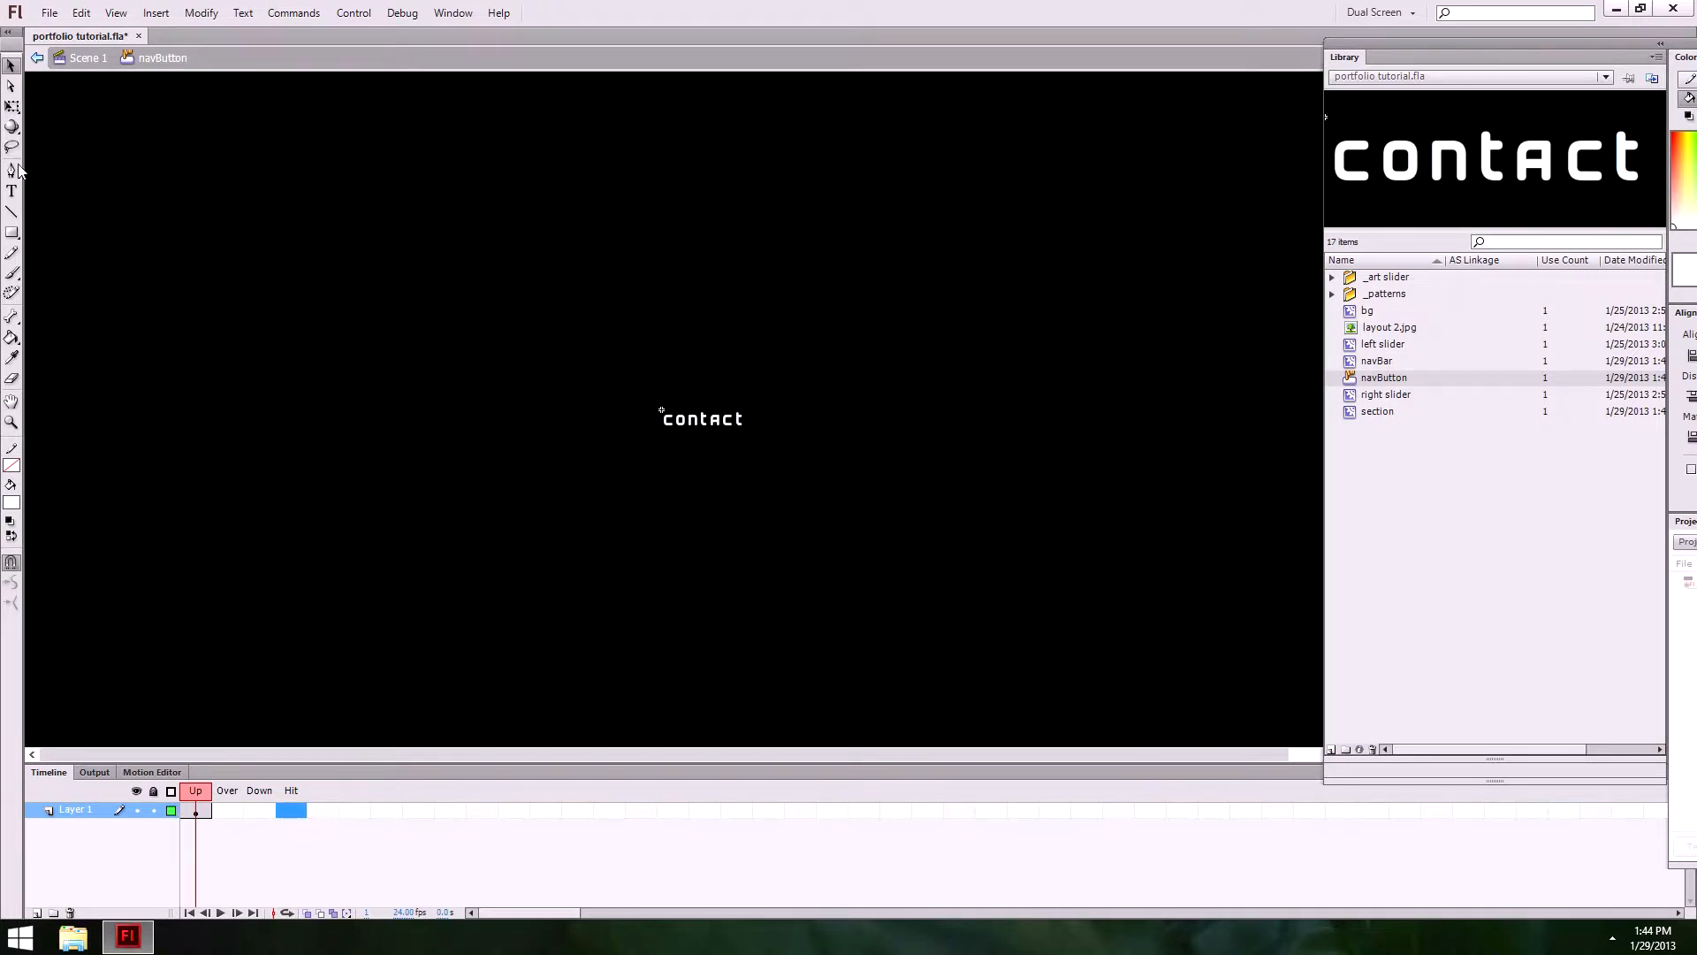
pyautogui.click(11, 230)
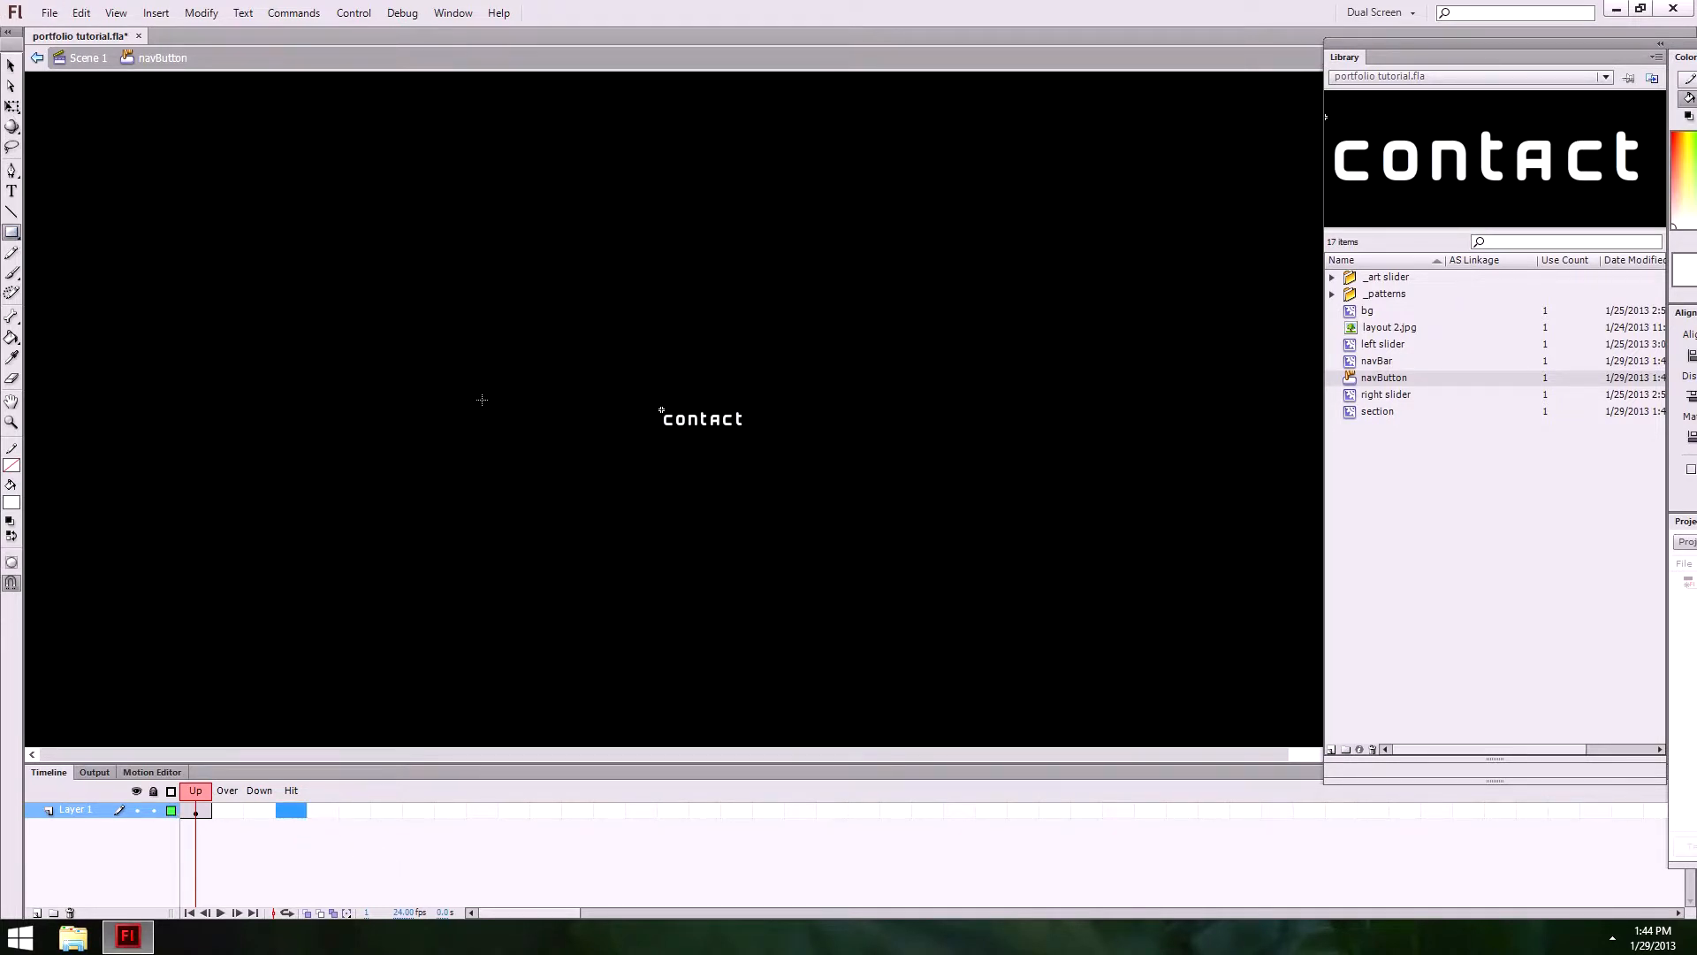
pyautogui.keyDown('ctrl'); pyautogui.click(660, 420); pyautogui.keyUp('ctrl')
pyautogui.keyDown('ctrl'); pyautogui.click(988, 453); pyautogui.keyUp('ctrl')
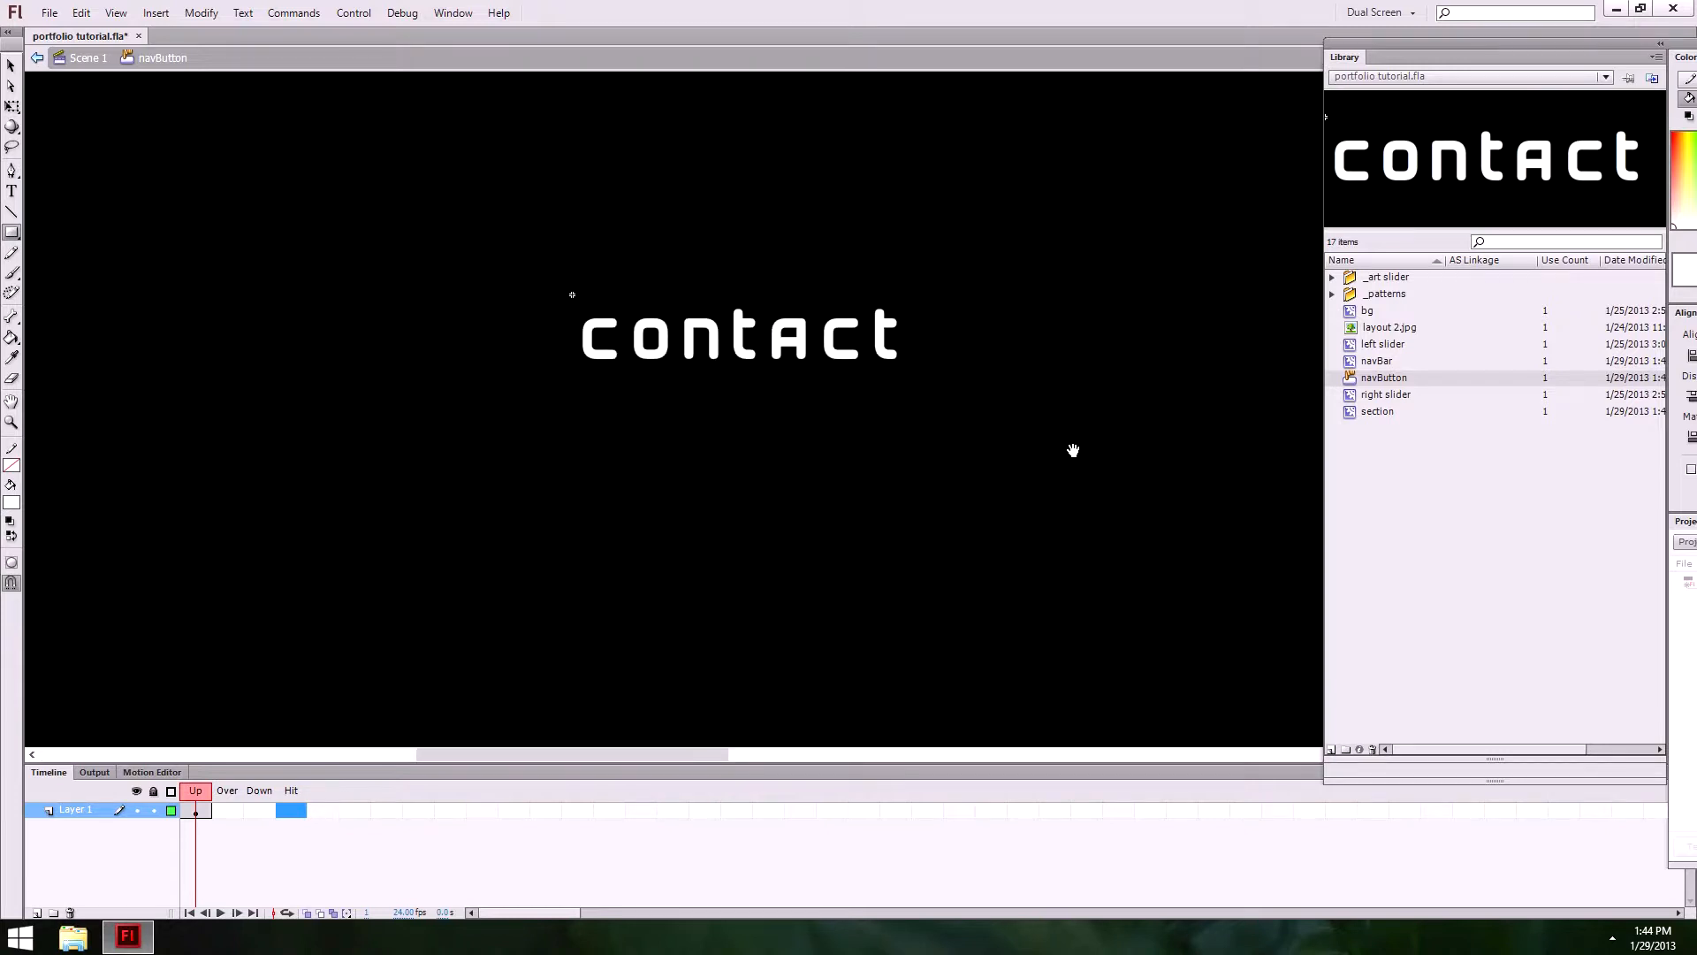
pyautogui.moveTo(572, 293)
pyautogui.mouseDown()
pyautogui.moveTo(622, 328)
pyautogui.moveTo(919, 380)
pyautogui.mouseUp()
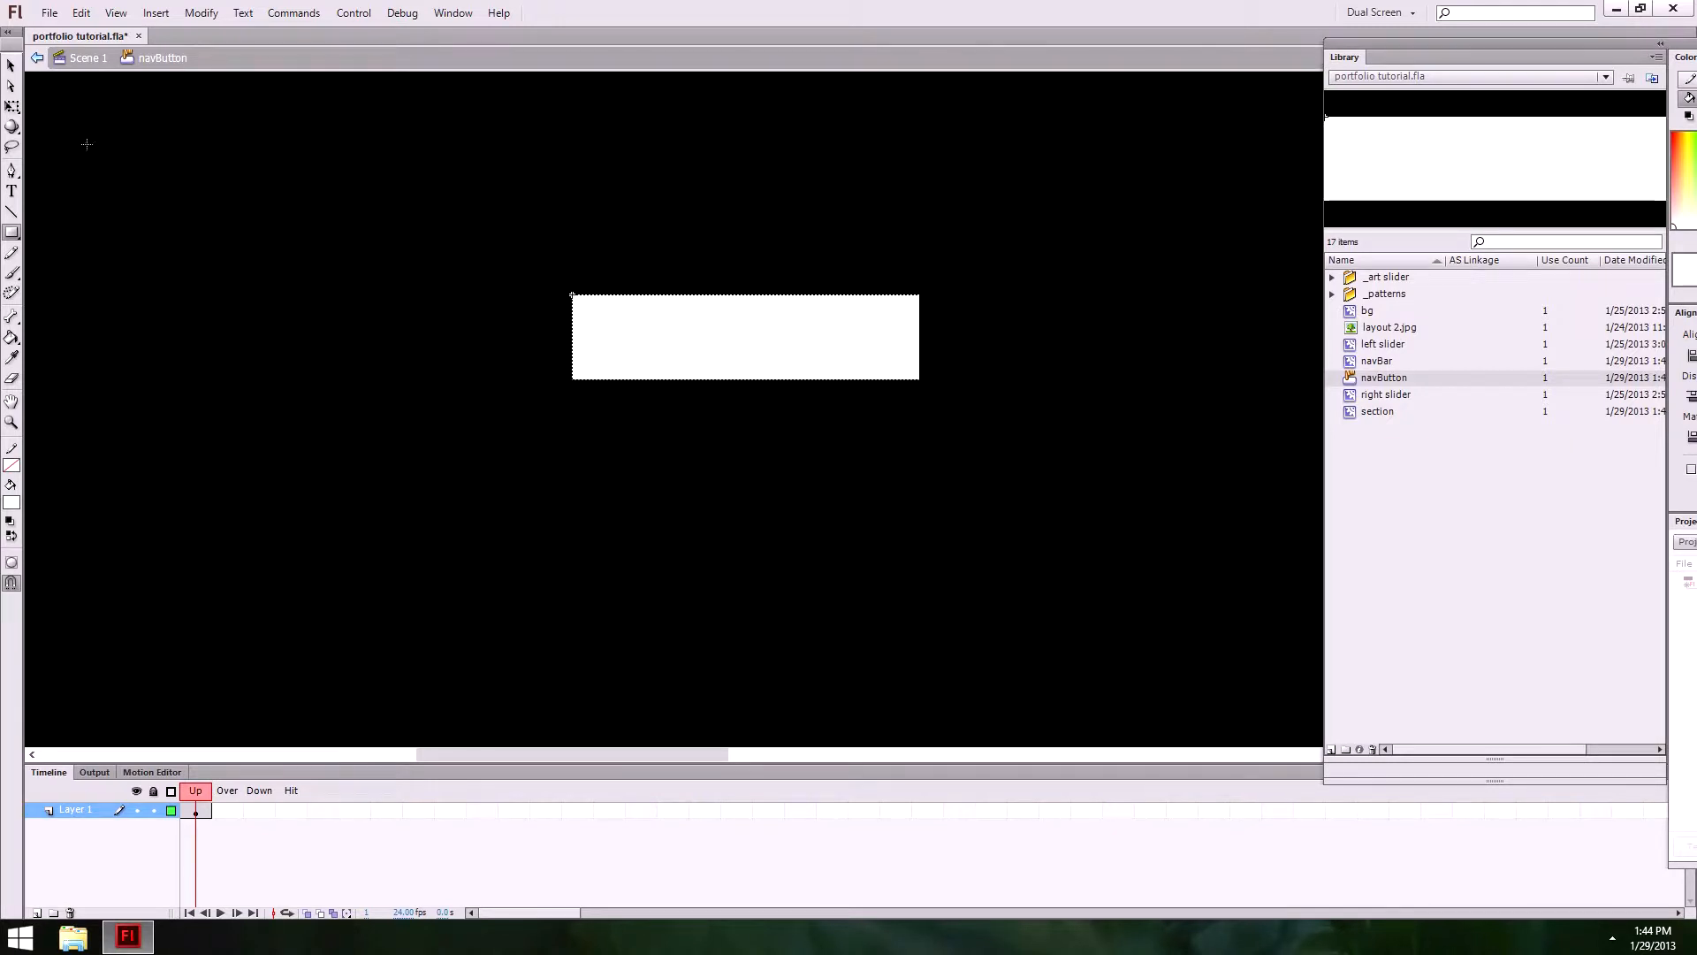
# Step: Move the "contact" text below the white rectangle and remove the rectangle from the Up frame
pyautogui.click(11, 65)
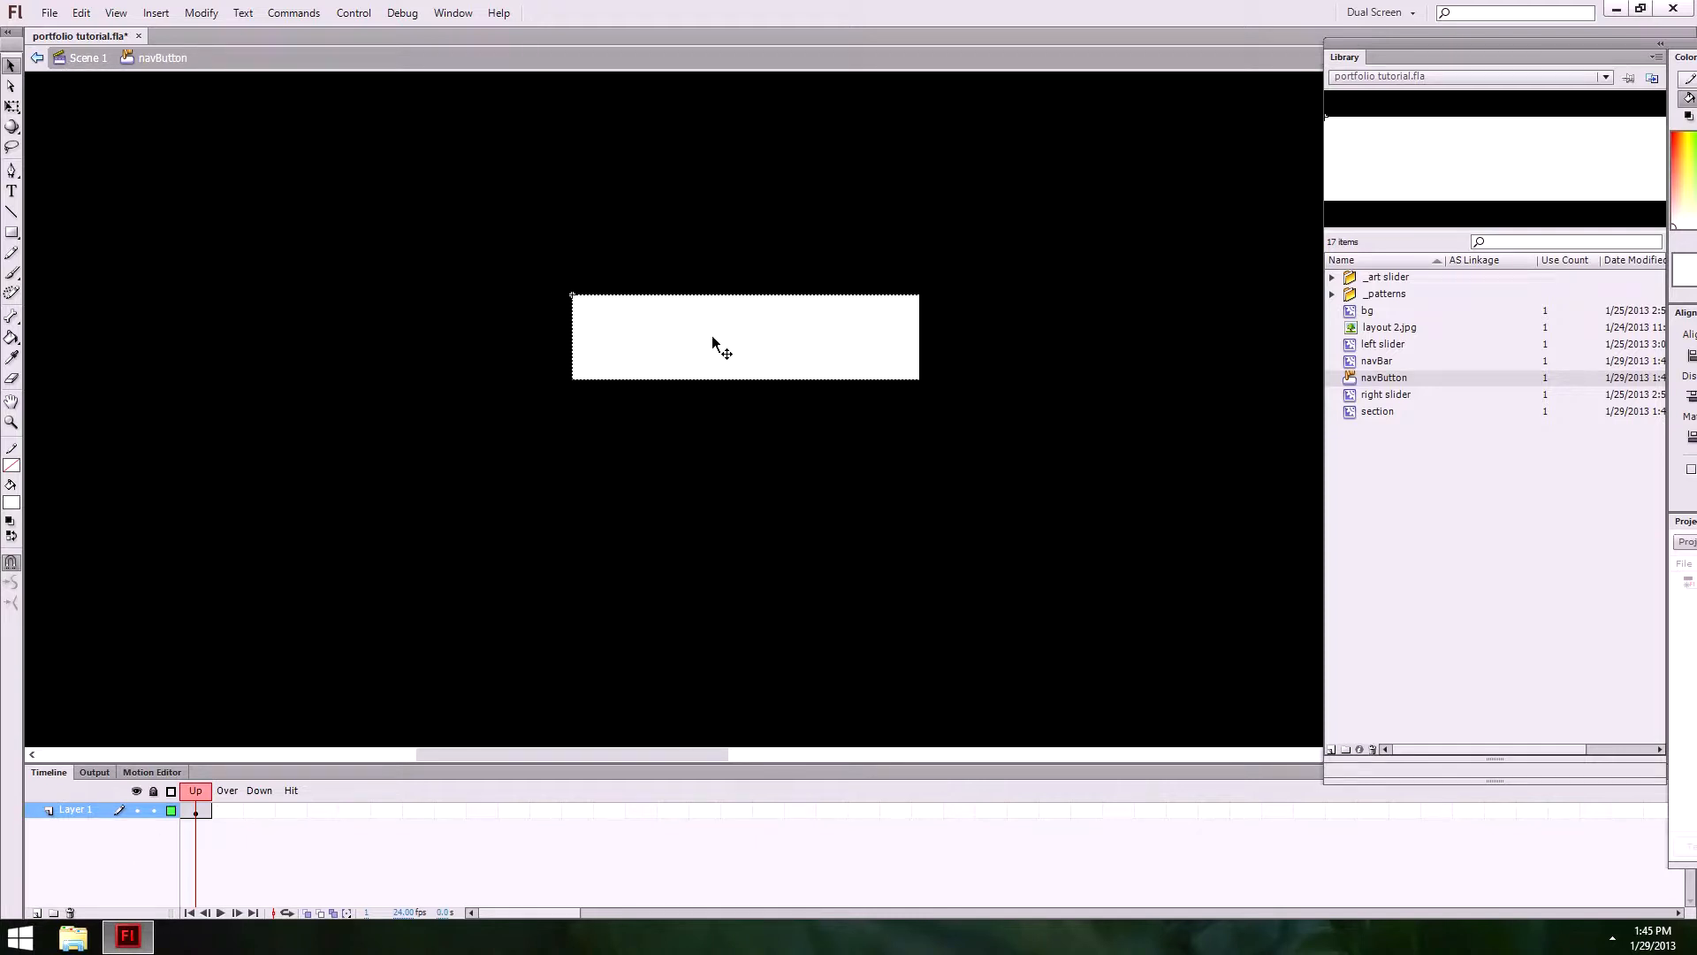
pyautogui.click(266, 729)
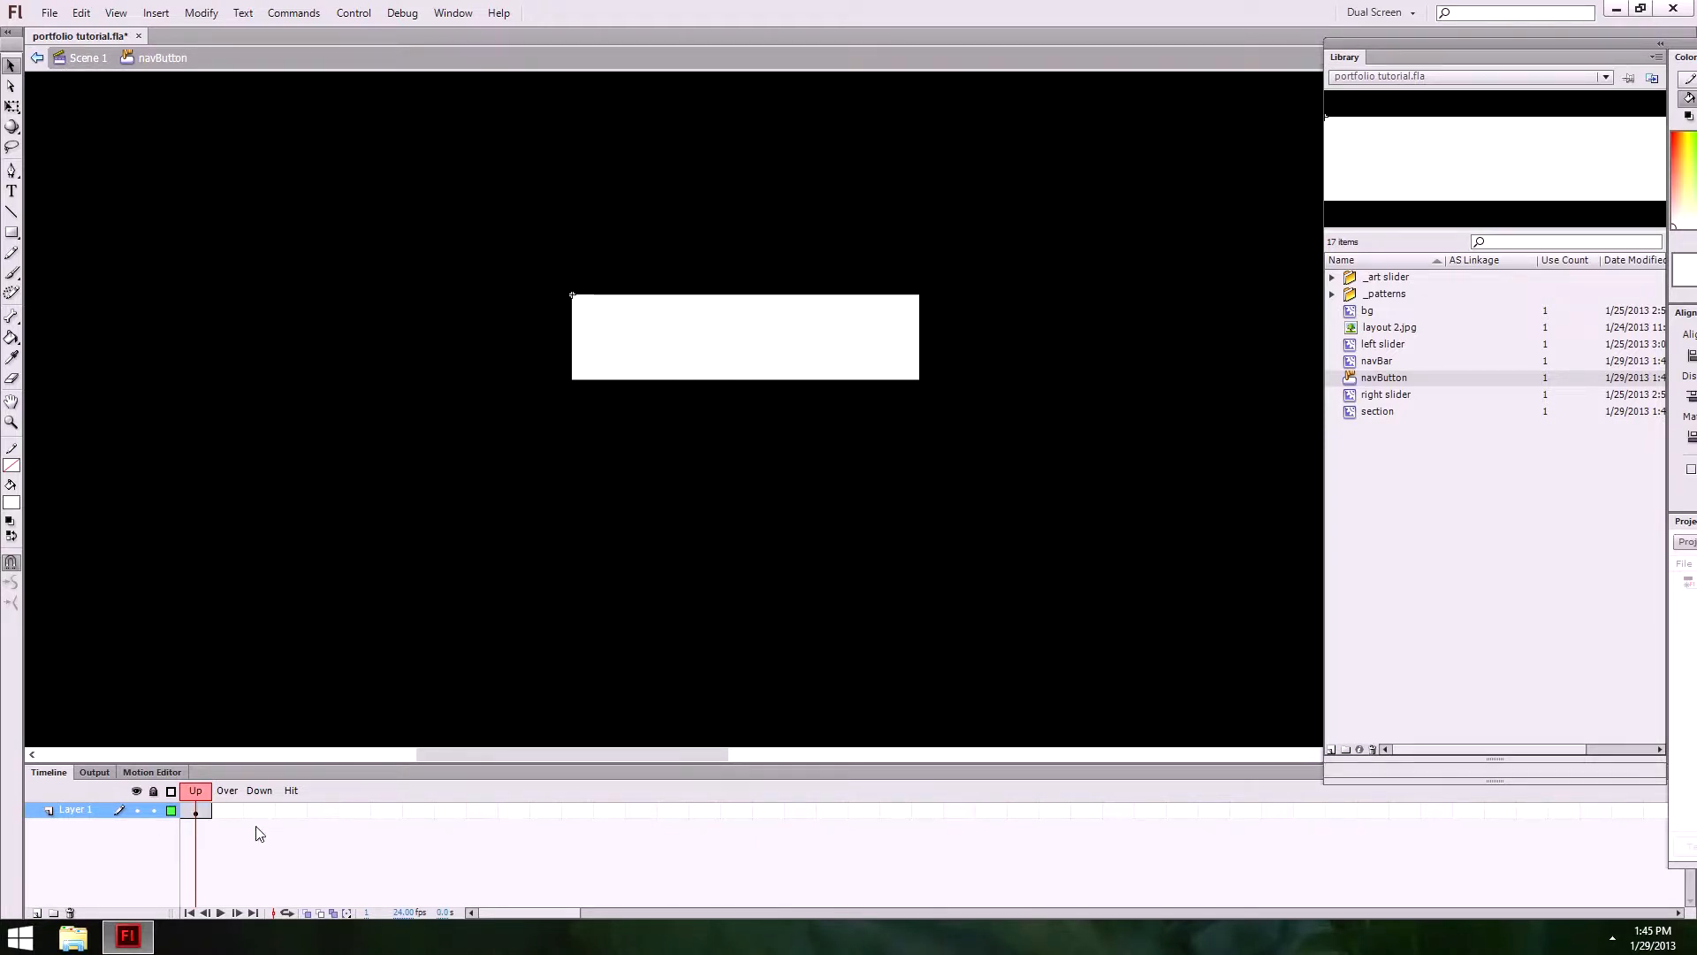
pyautogui.click(765, 378)
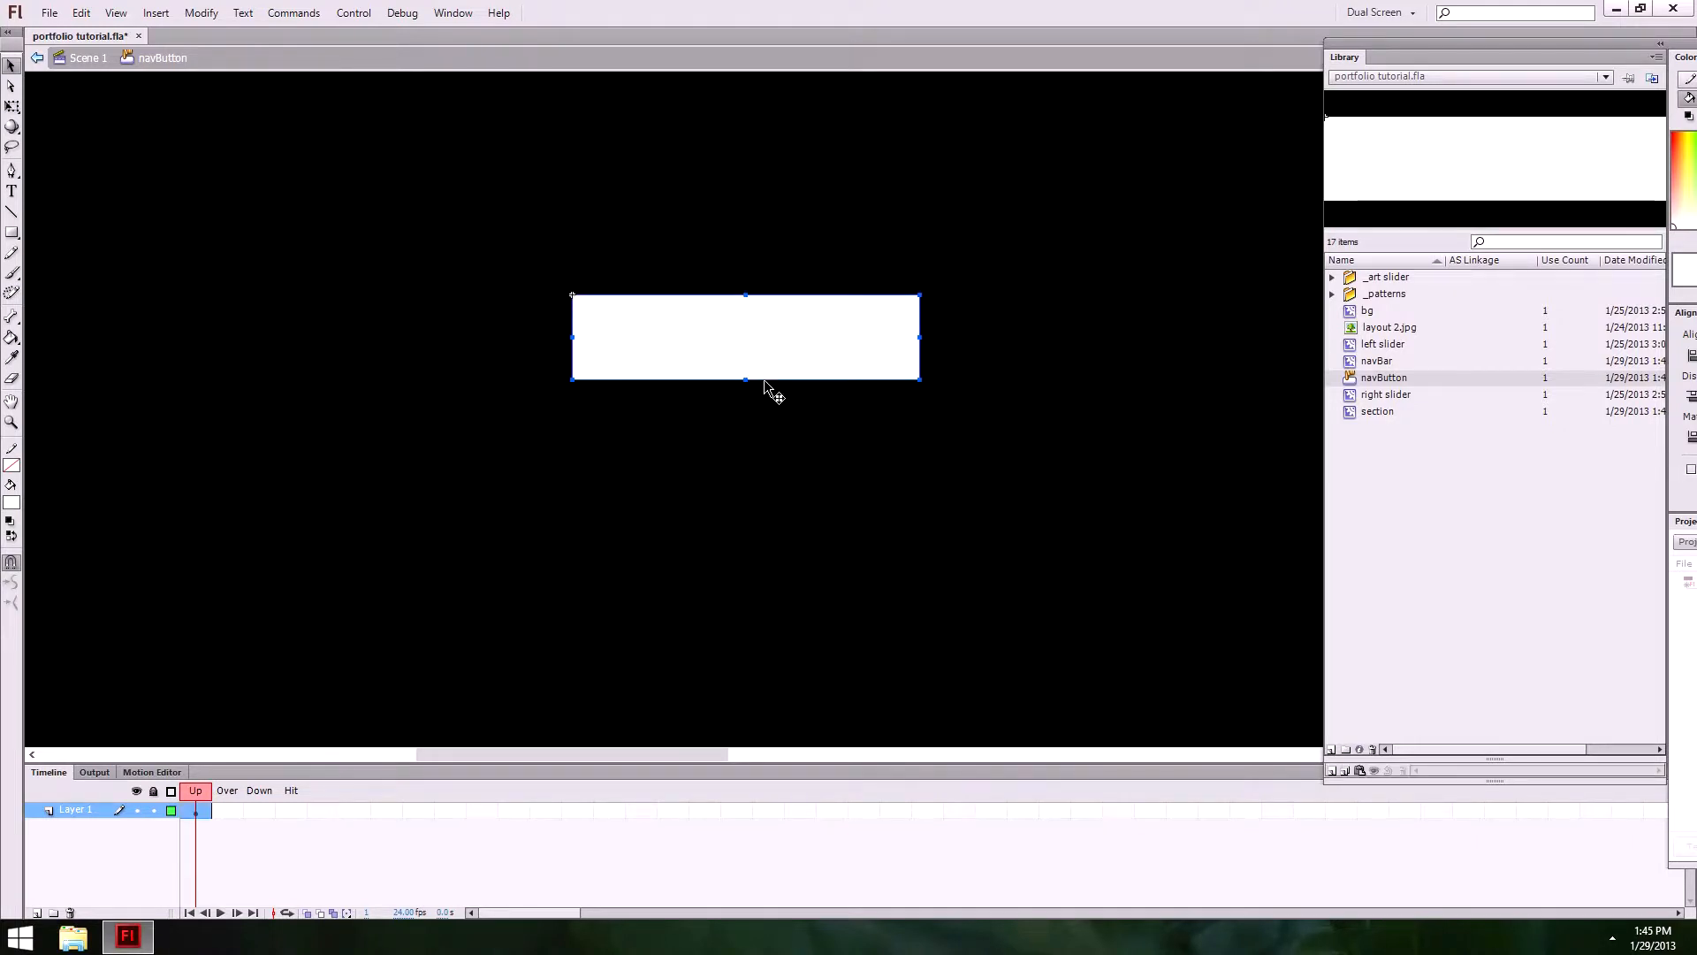
pyautogui.moveTo(740, 350); pyautogui.dragTo(756, 470)
pyautogui.click(767, 333)
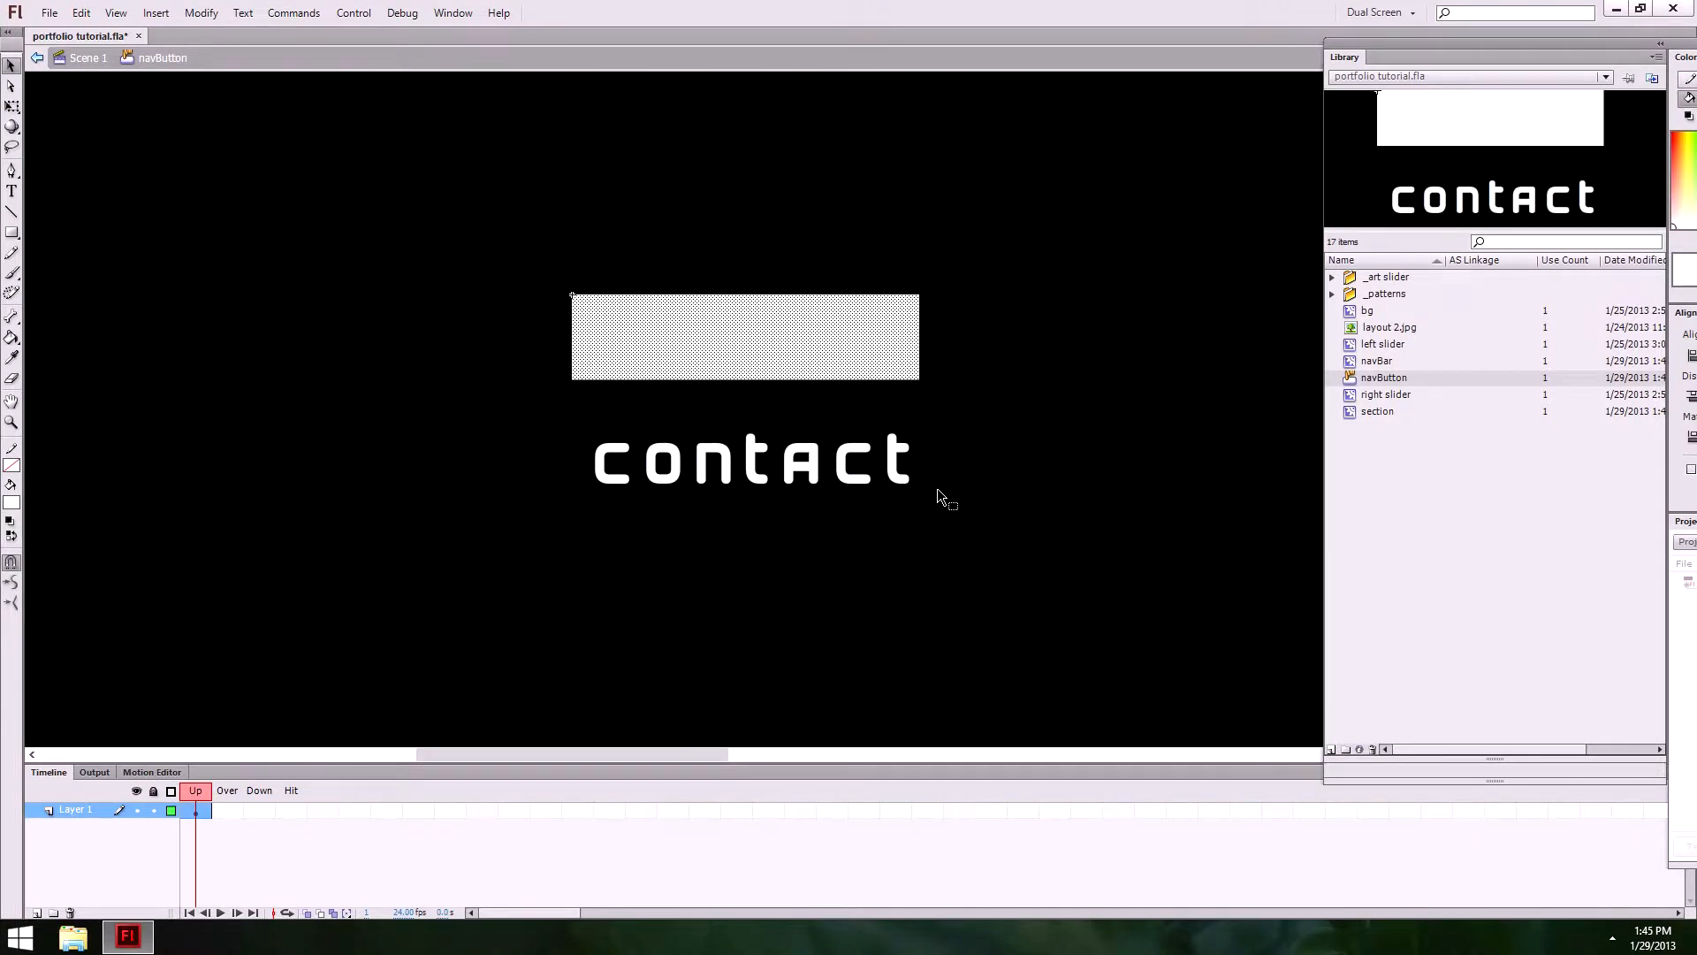
pyautogui.press('Delete')
# Step: Move the "contact" text back to the symbol's registration point and set its Y position to 0
pyautogui.click(681, 464)
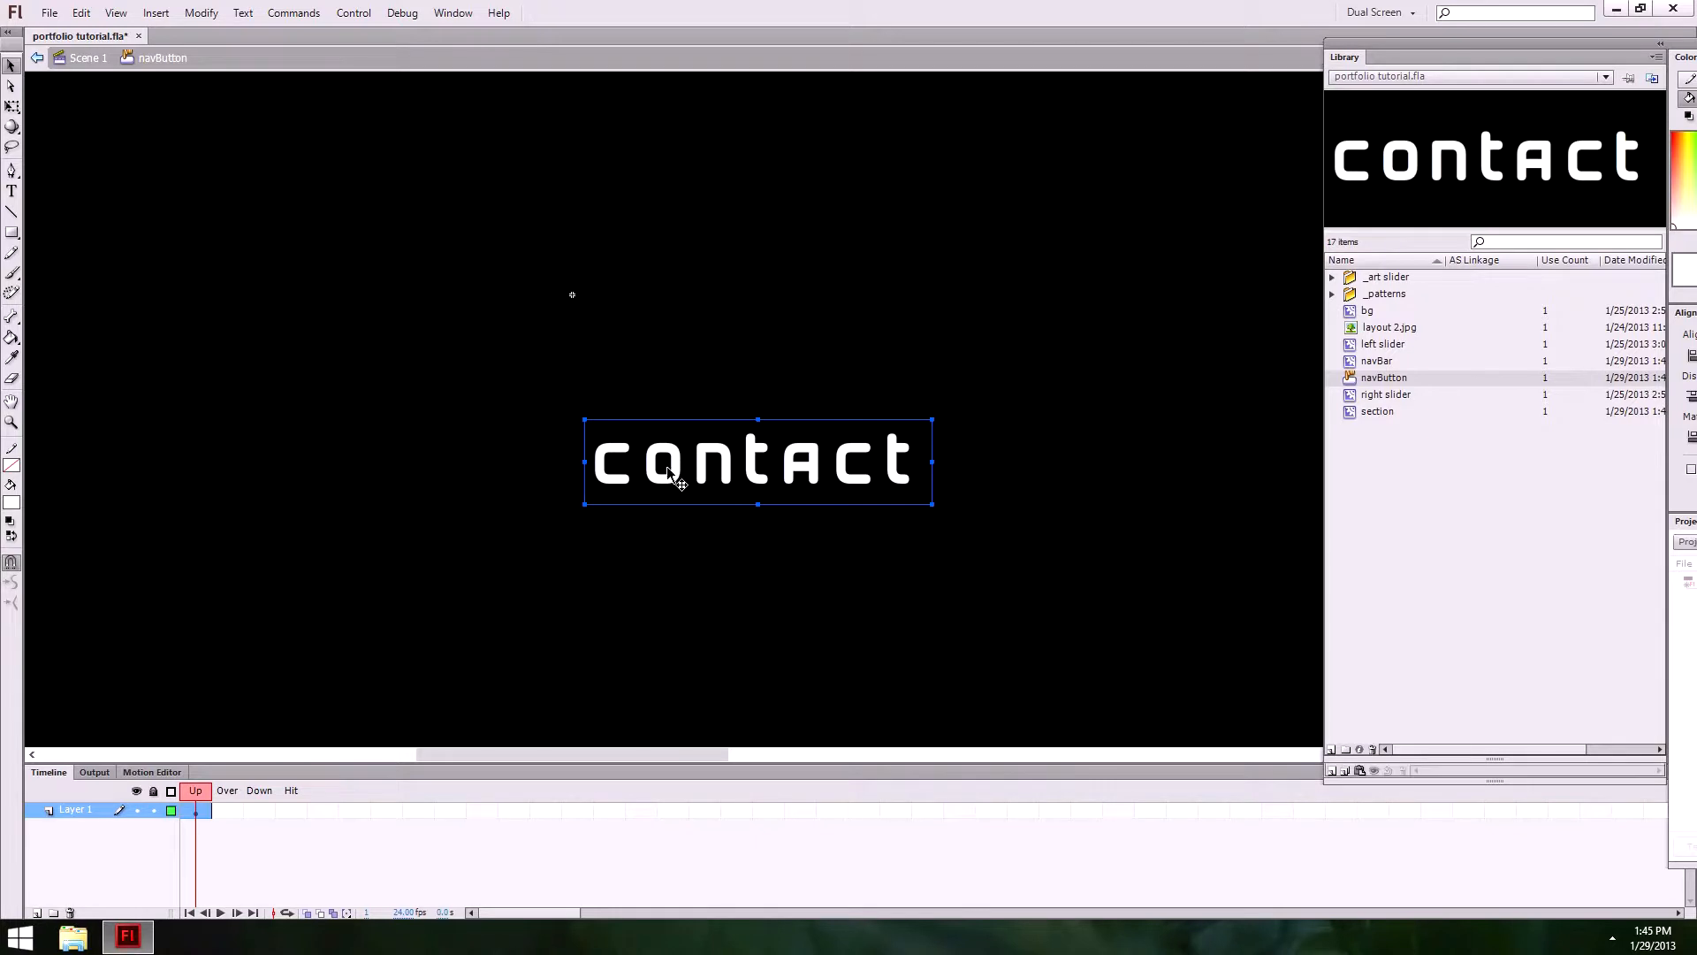
pyautogui.moveTo(615, 446); pyautogui.dragTo(576, 311)
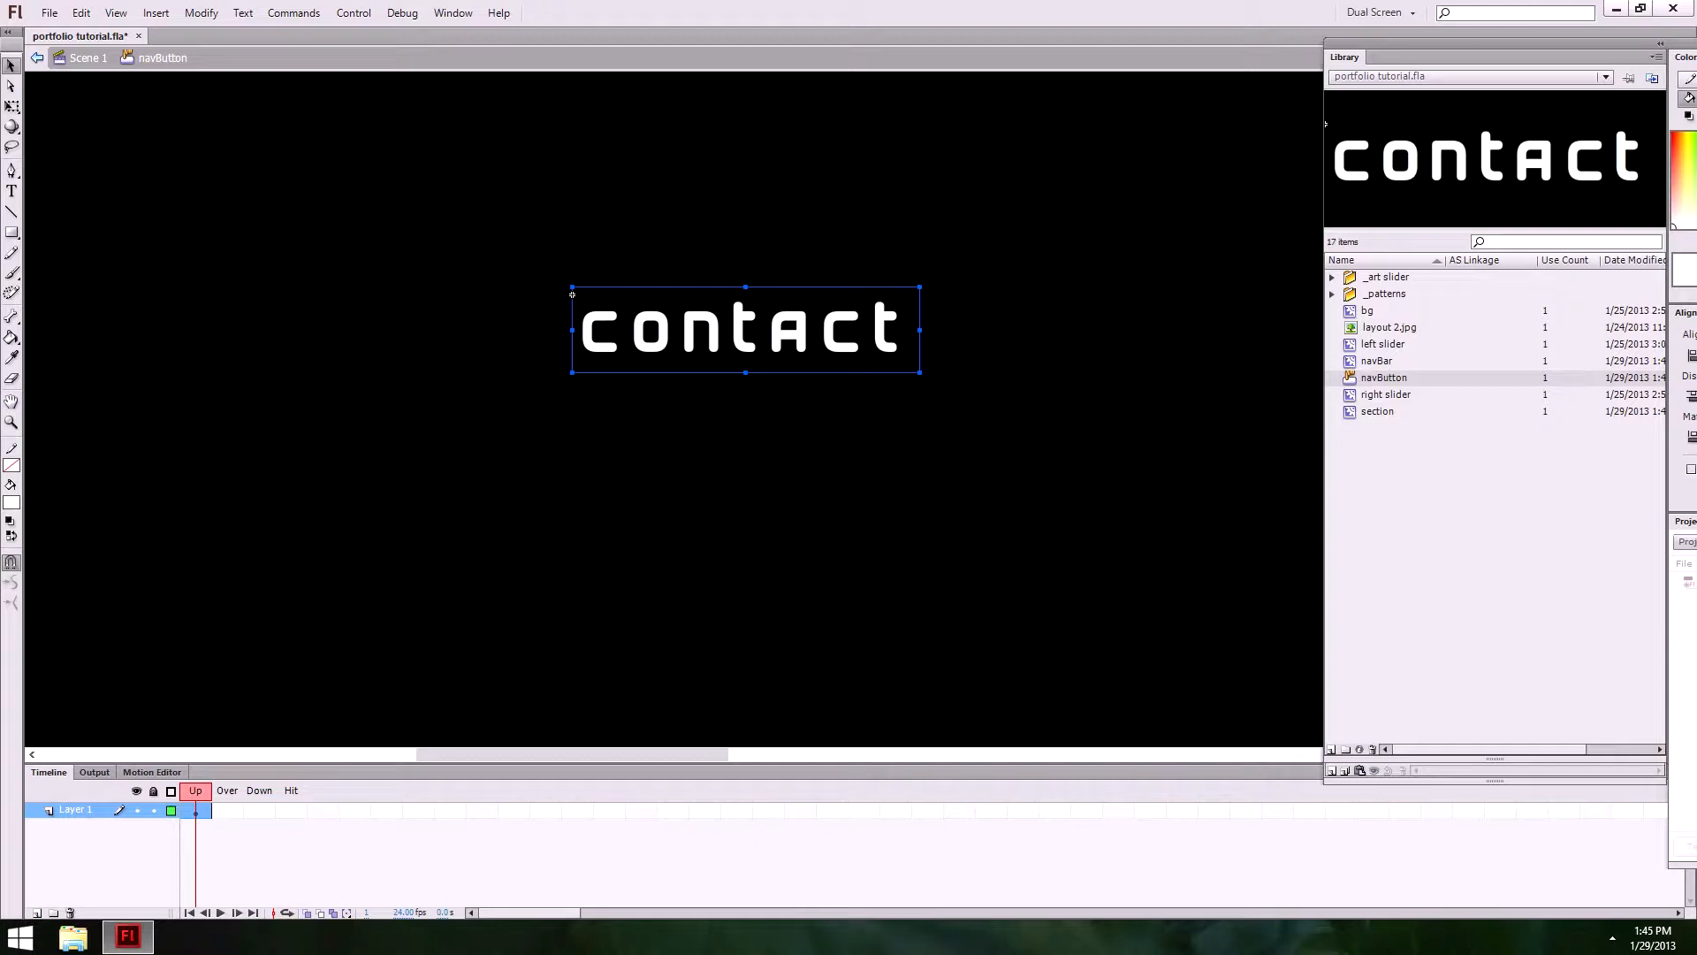
pyautogui.moveTo(1502, 43); pyautogui.dragTo(1696, 43)
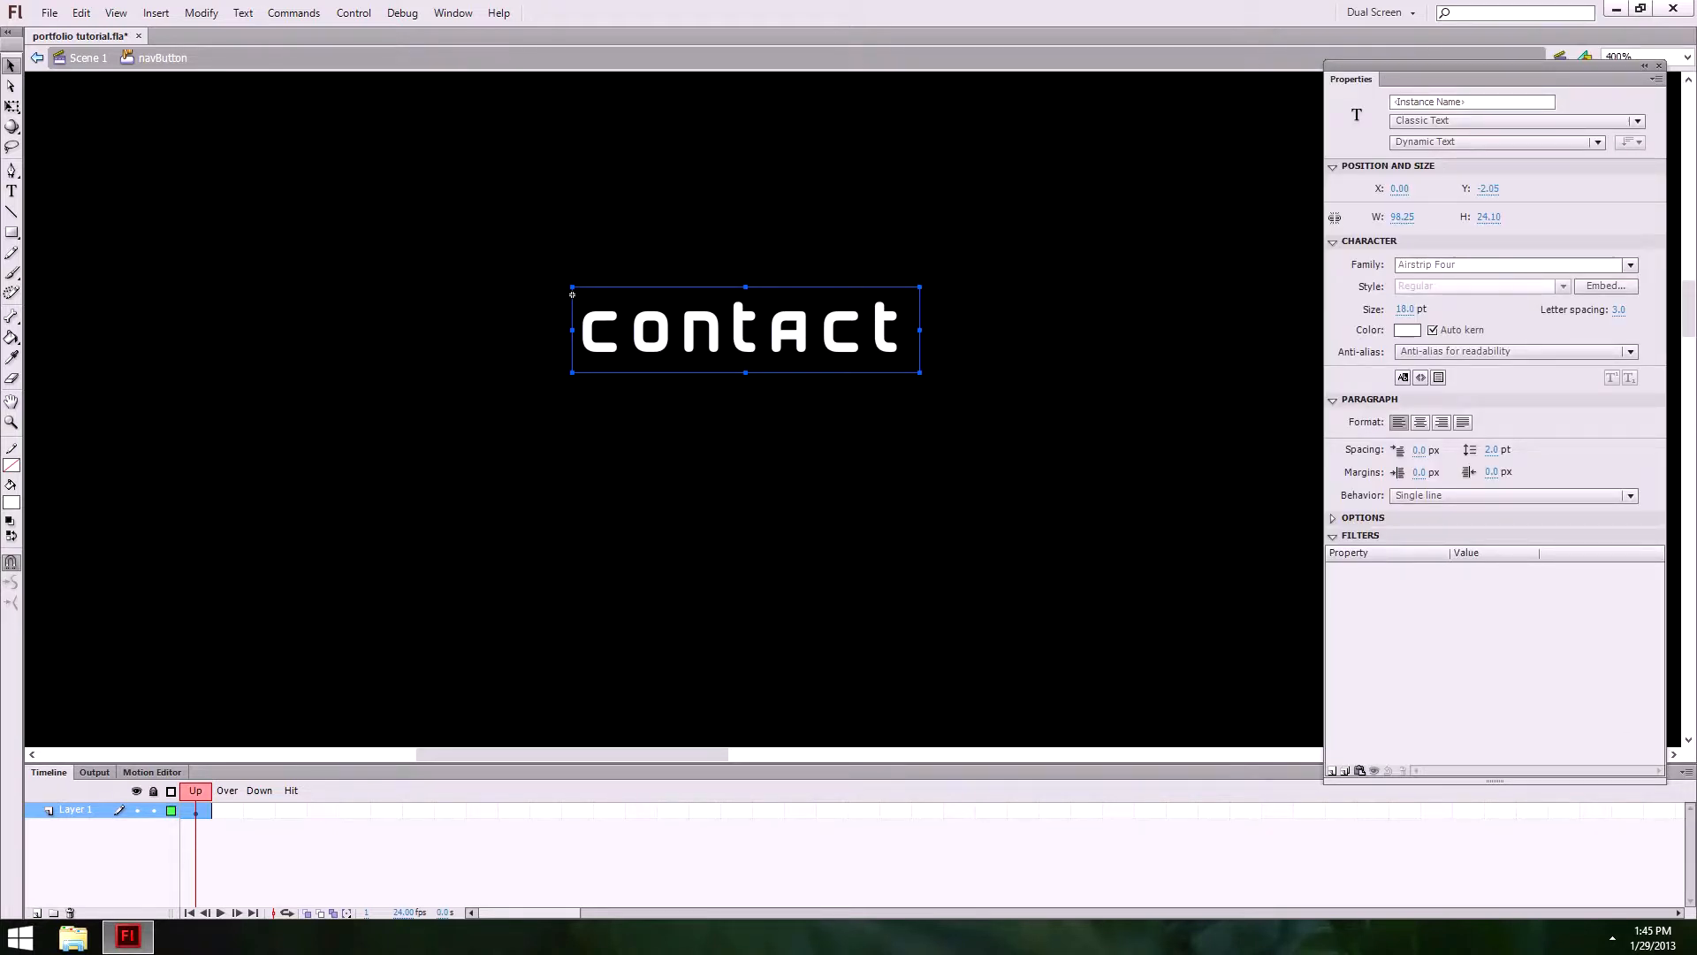
pyautogui.click(1488, 188)
pyautogui.write('0')
pyautogui.press('Return')
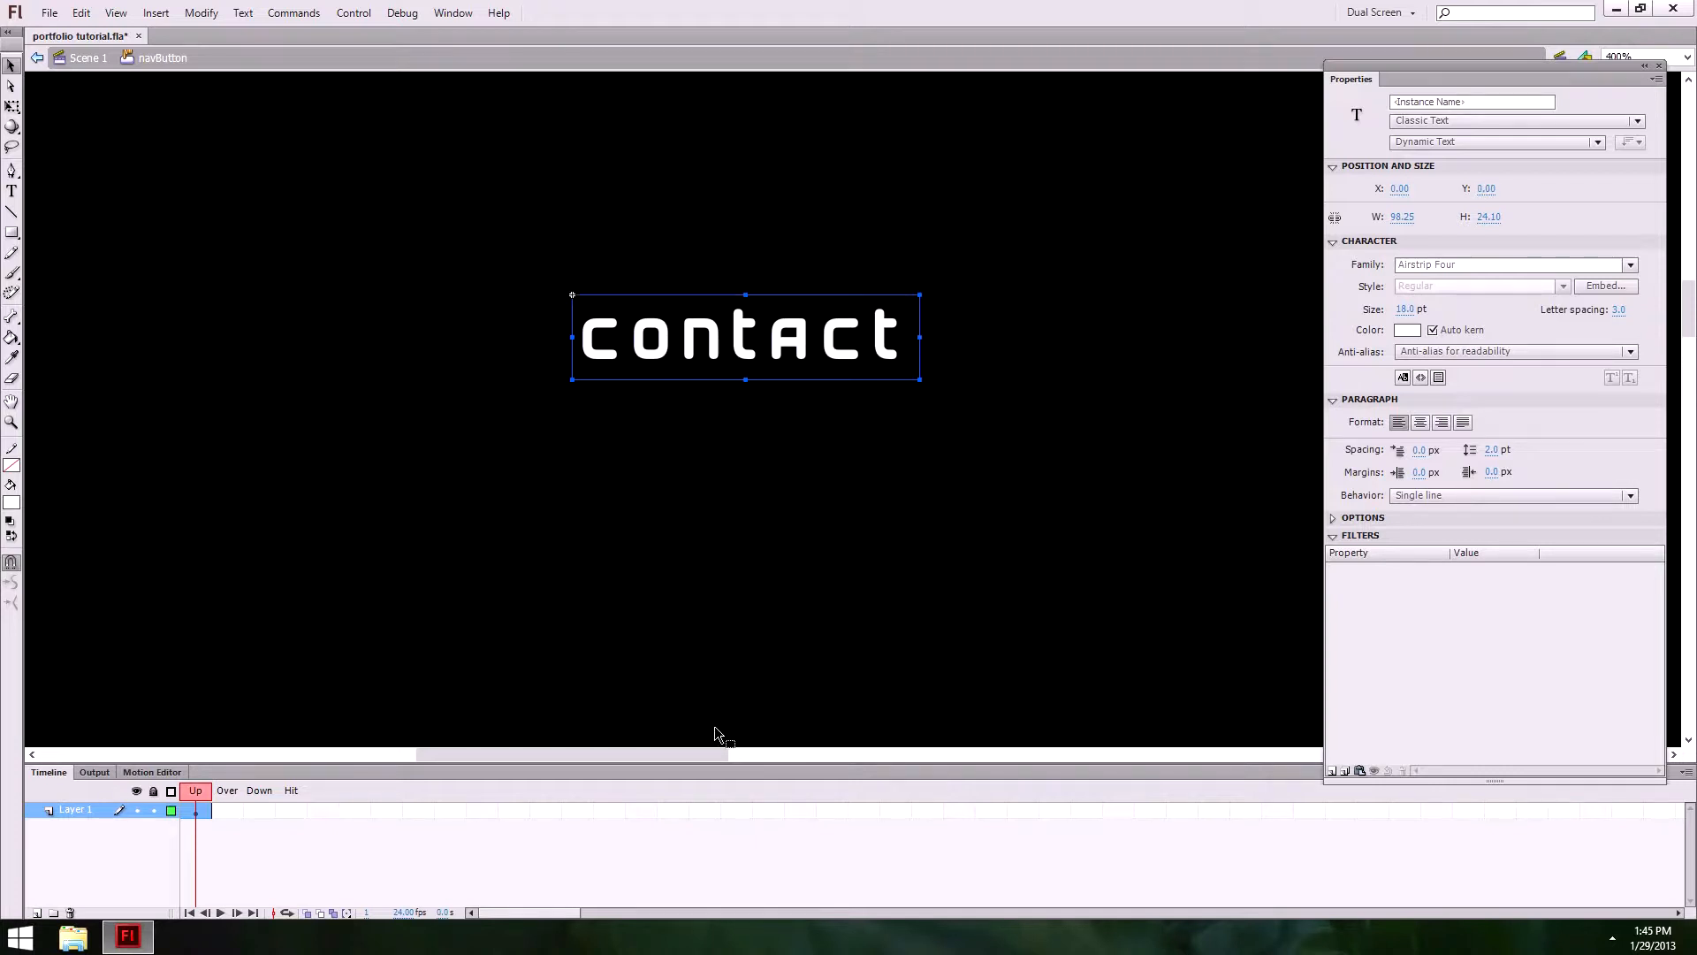
# Step: Insert a keyframe on navButton's Hit frame and fill the text's bounding area there with a solid white rectangle
pyautogui.click(305, 806)
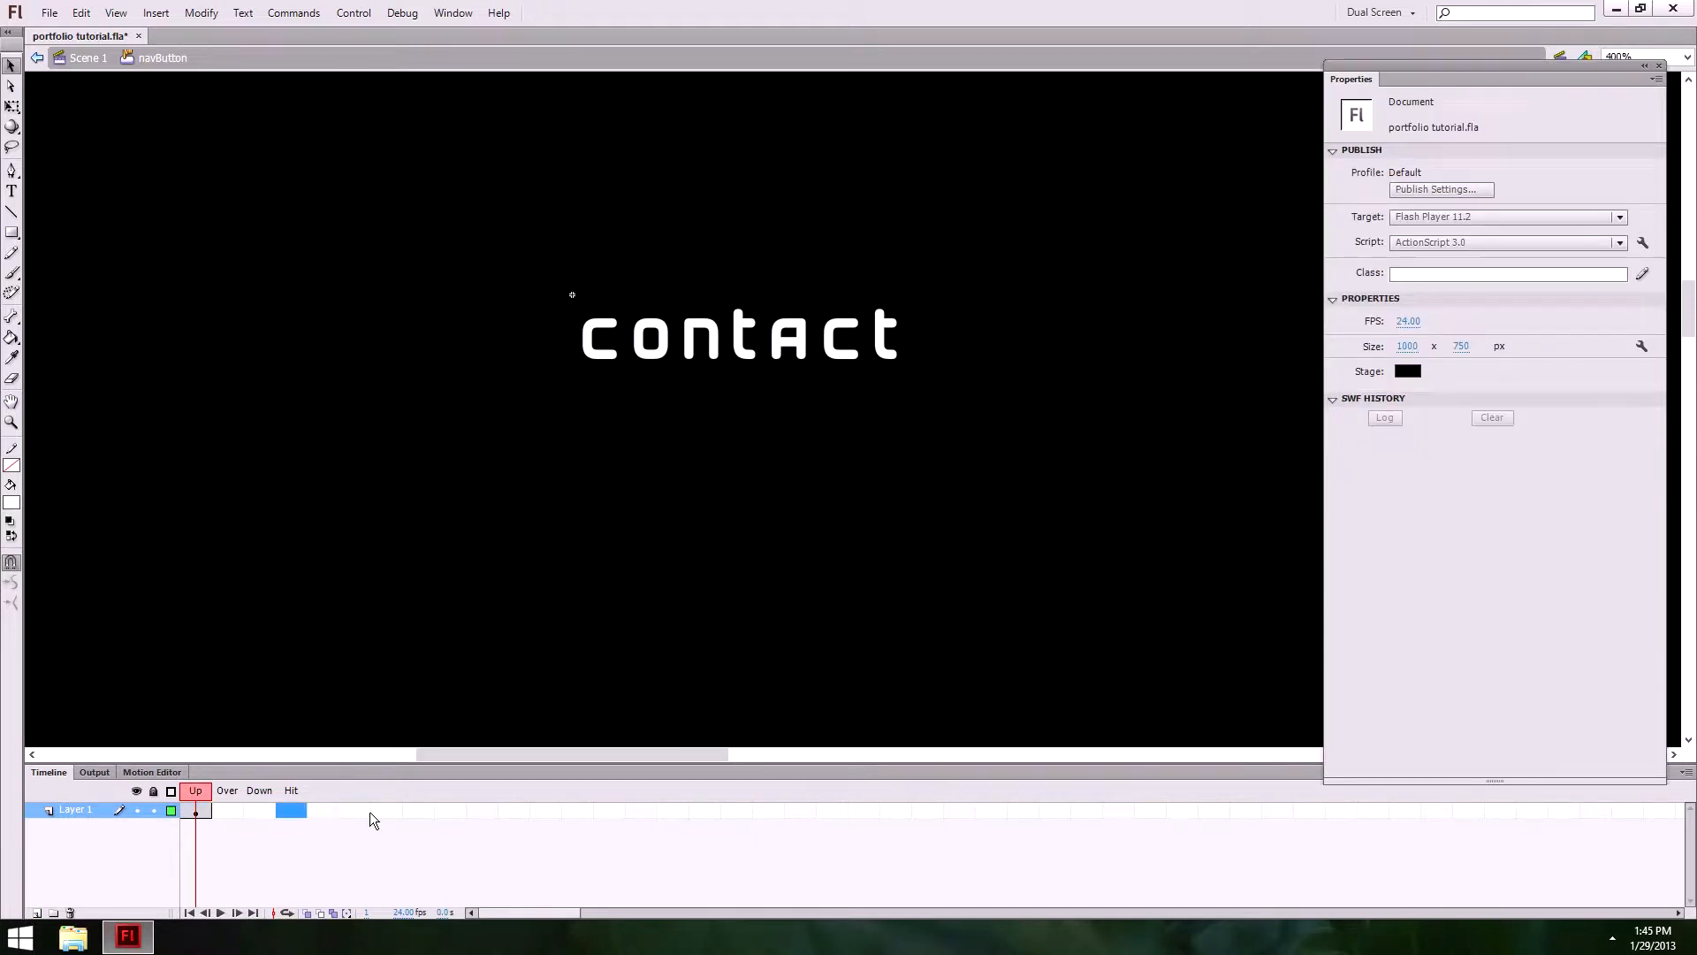
pyautogui.press('F6')
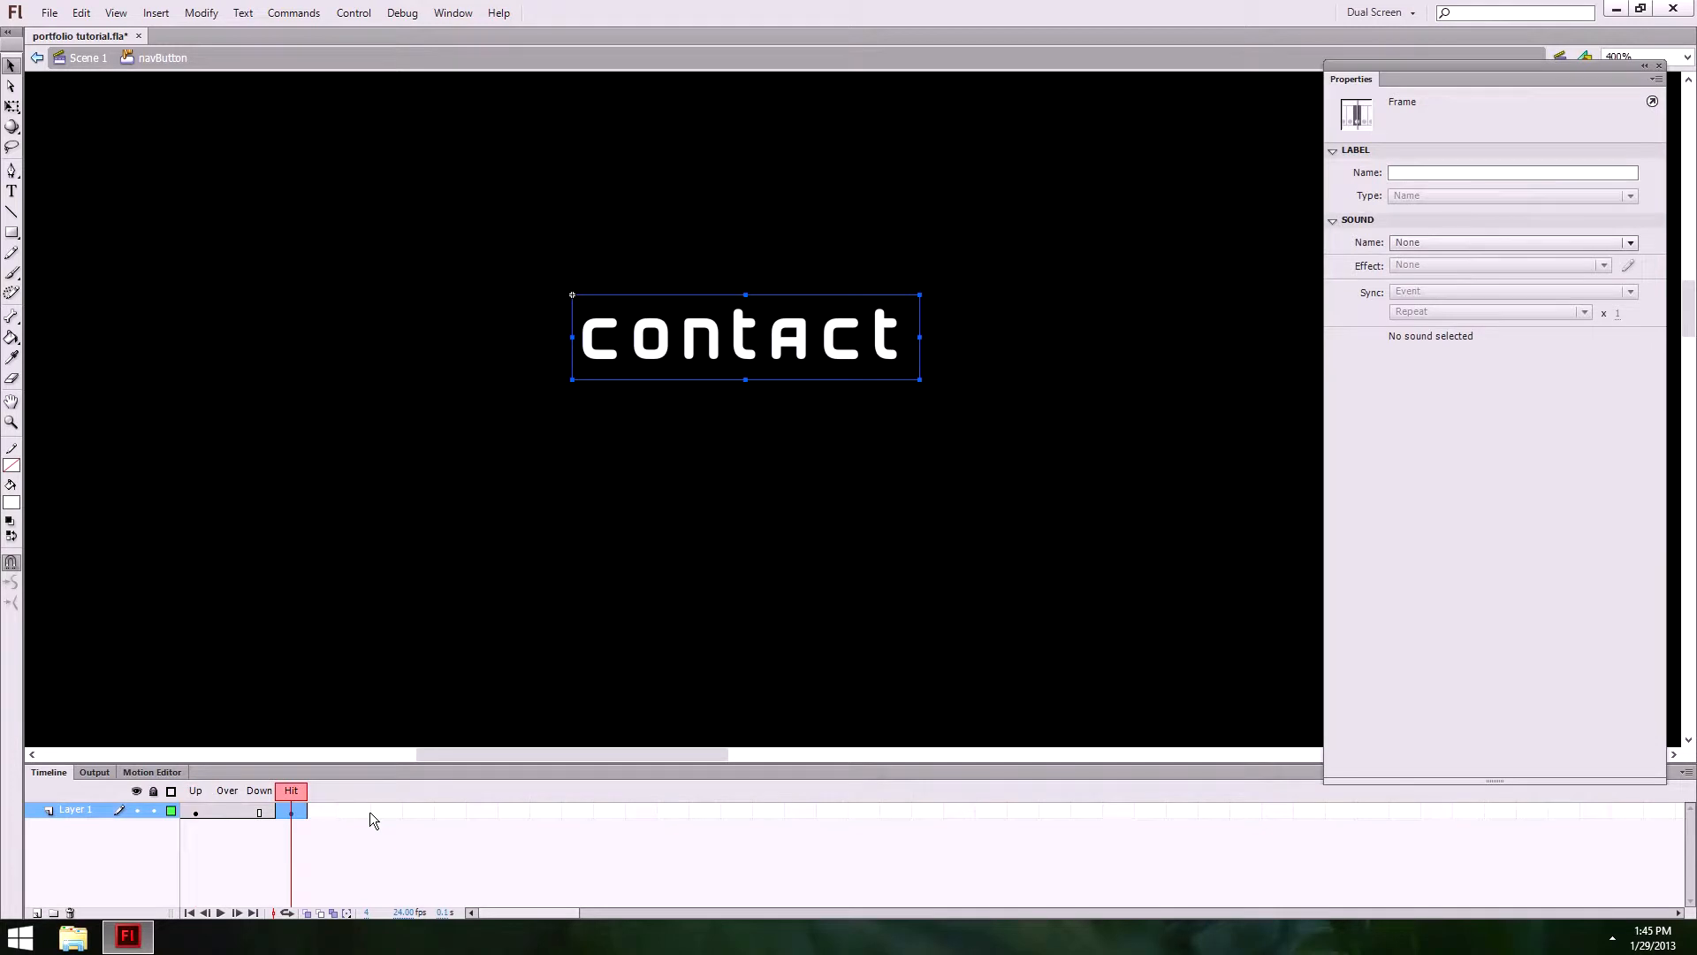
pyautogui.hotkey('ctrl', 'b')
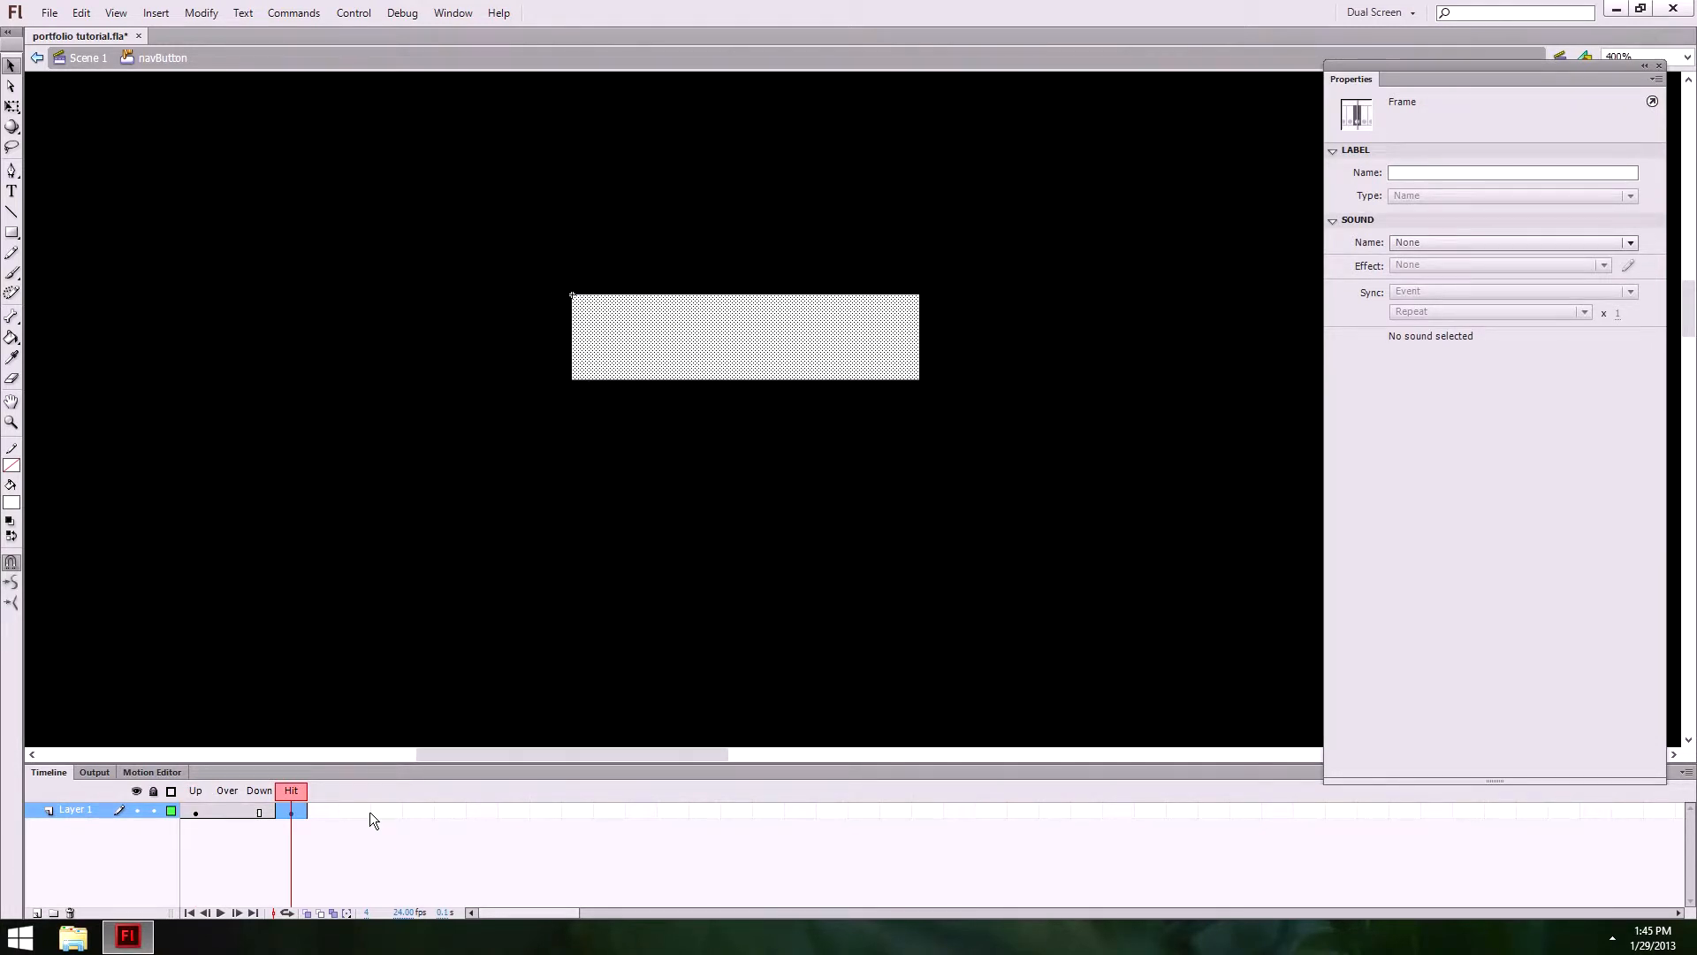
pyautogui.click(594, 562)
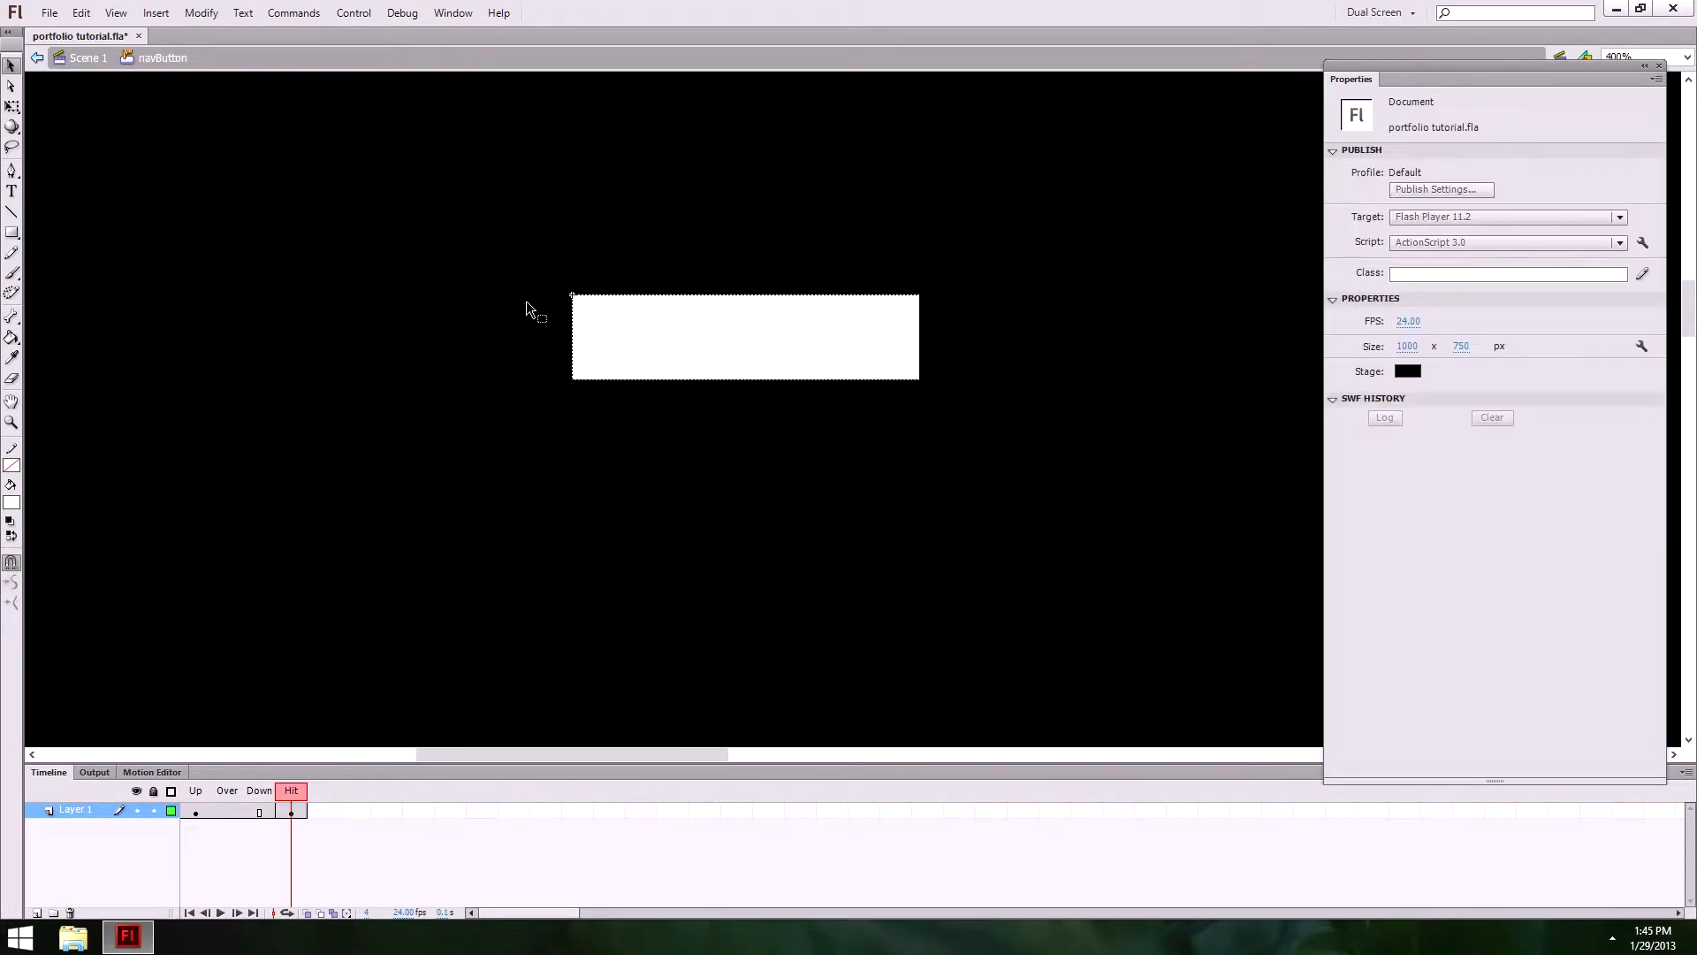
# Step: Return to the section clip and delete the "contact" navButton instance from the preview panel
pyautogui.click(87, 57)
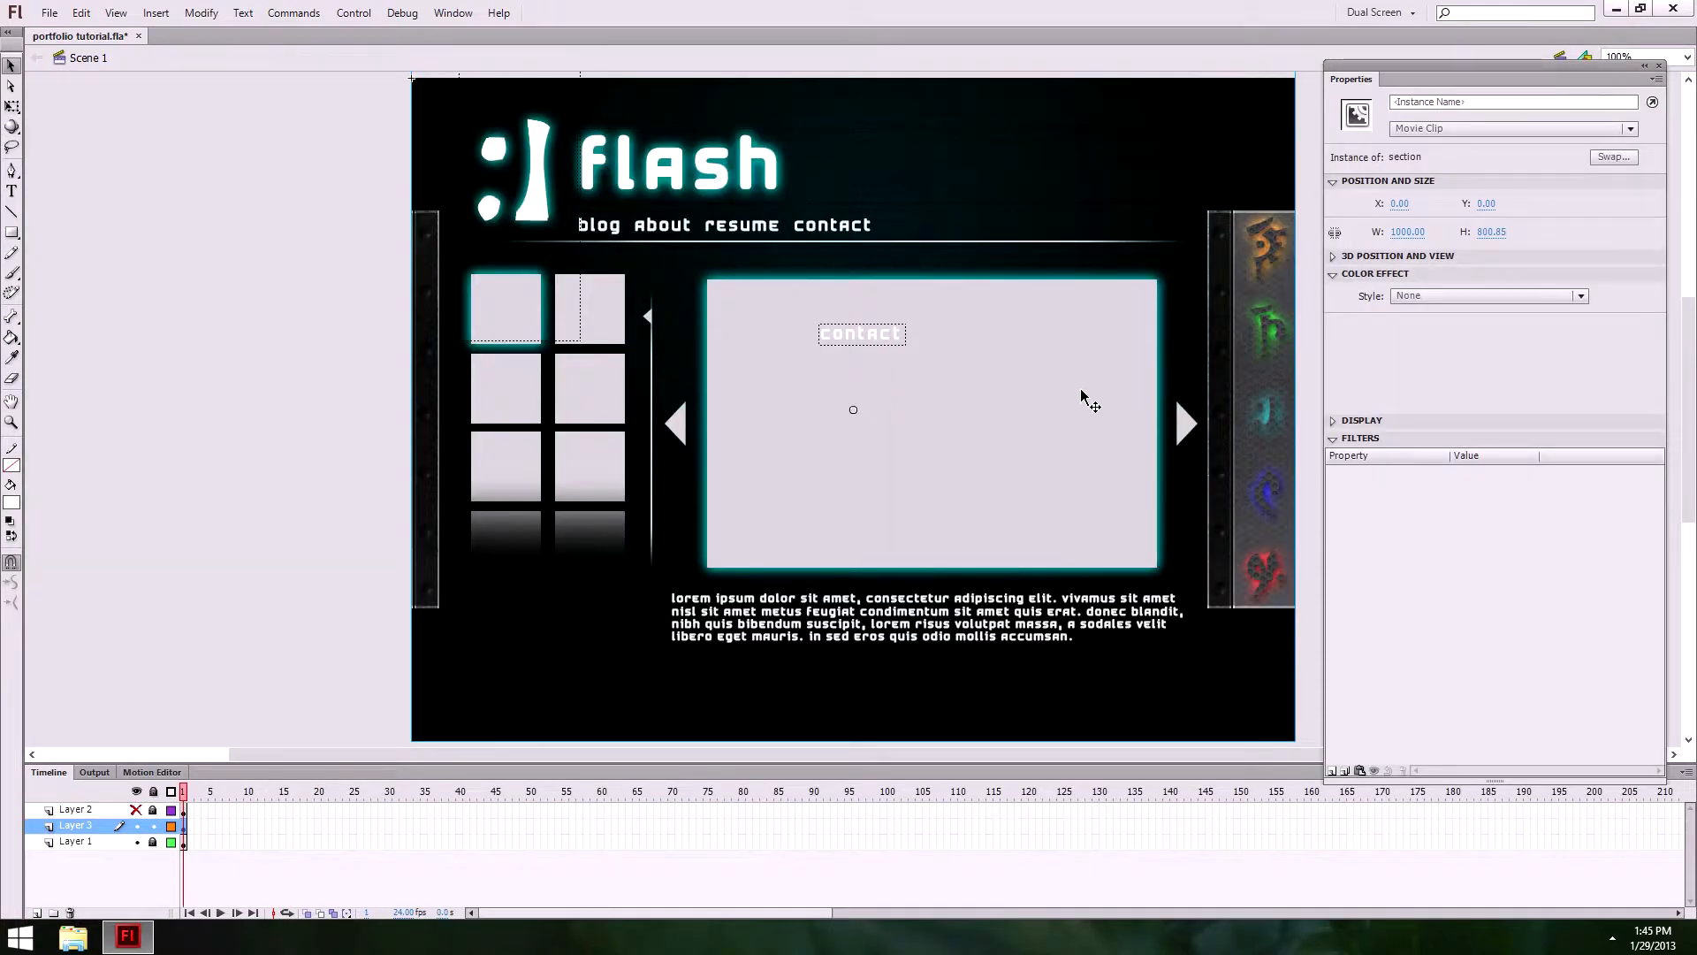
pyautogui.press('Delete')
pyautogui.hotkey('ctrl', 'z')
pyautogui.doubleClick(983, 336)
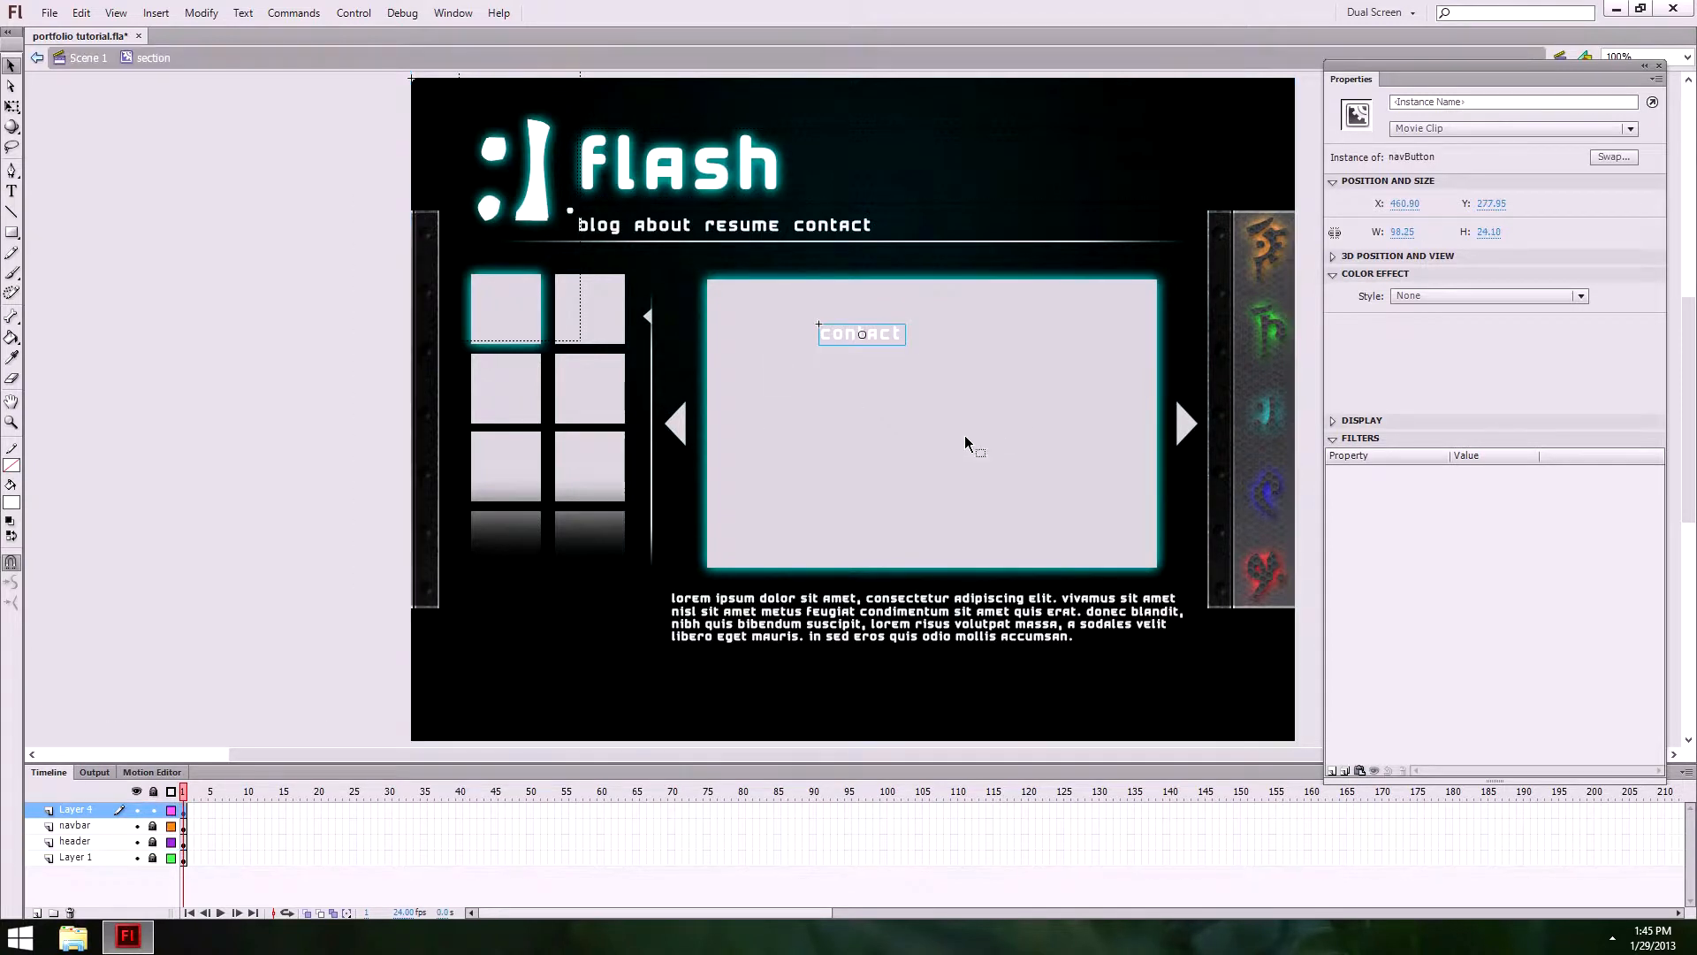
pyautogui.click(884, 339)
pyautogui.press('Delete')
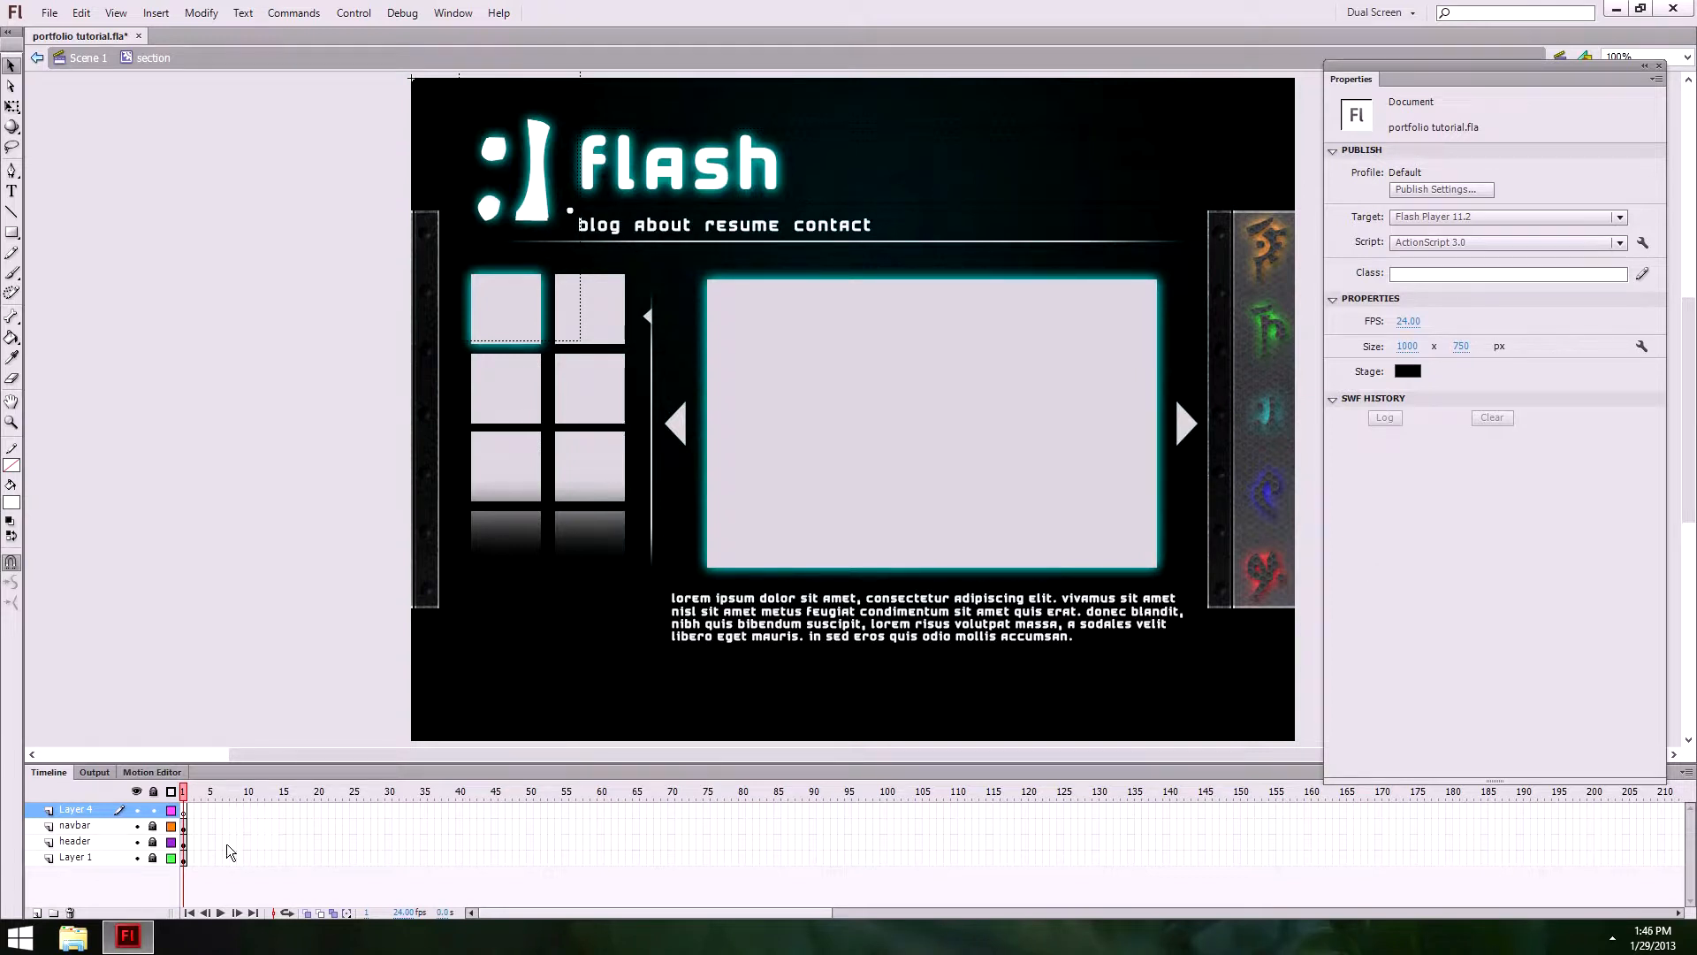
# Step: Draw a straight horizontal green line with stroke 2 and cap None just below the navigation's white divider, spanning its length
pyautogui.click(12, 212)
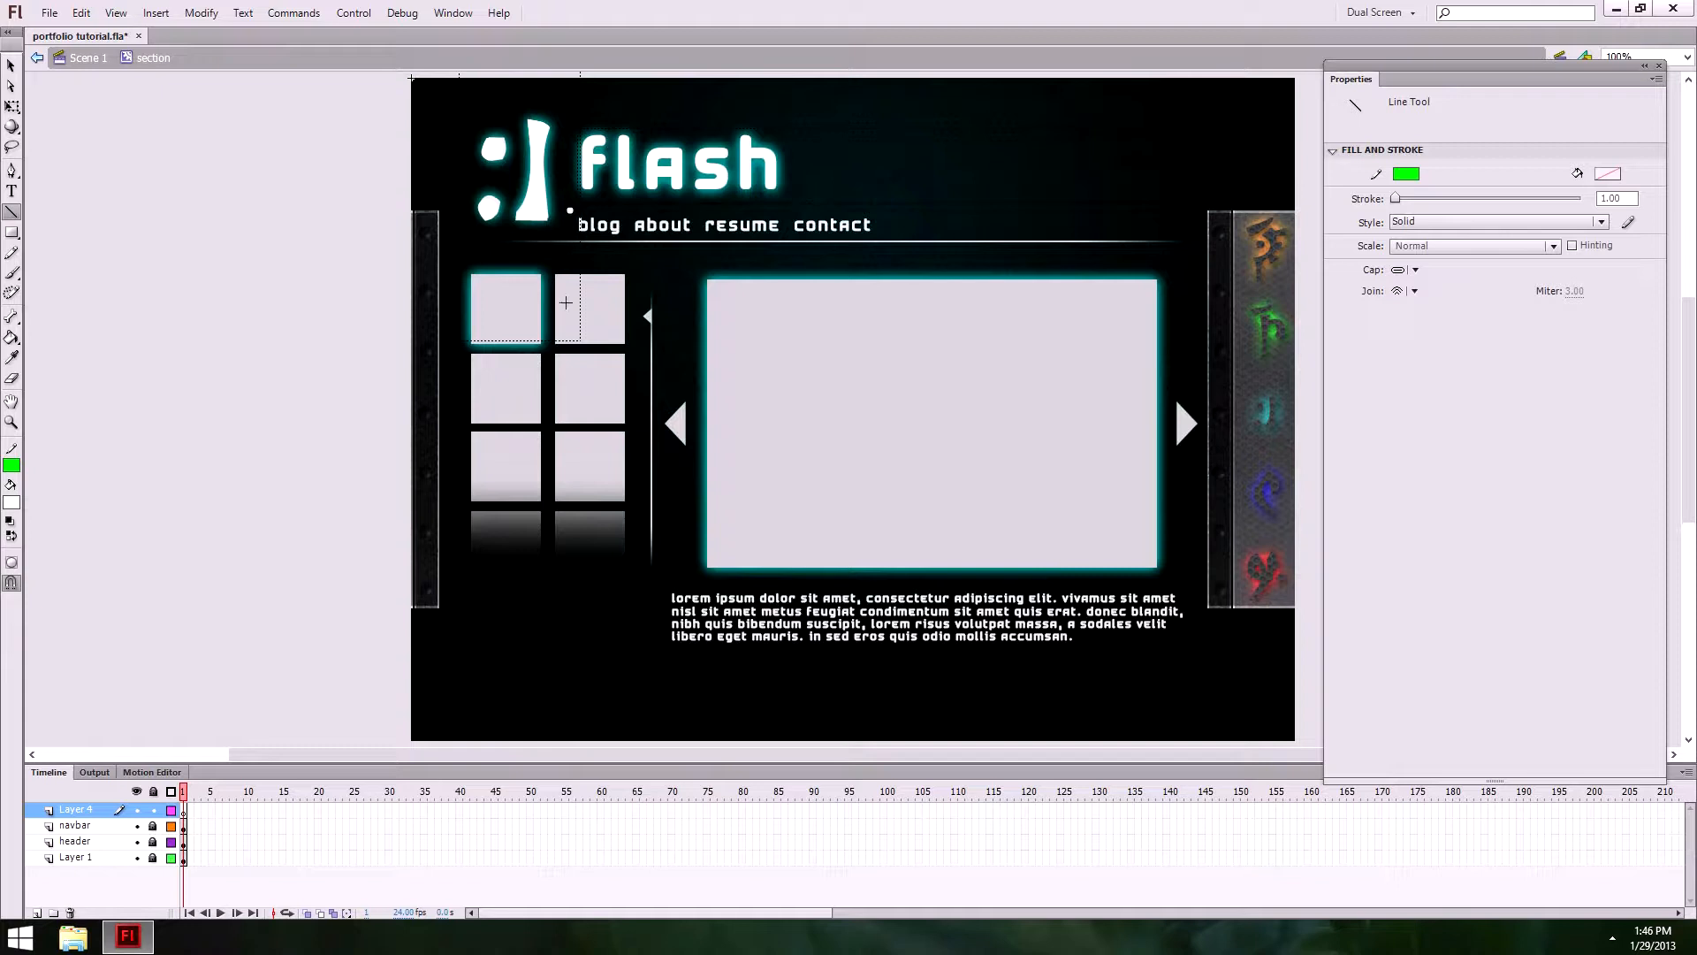
pyautogui.keyDown('ctrl'); pyautogui.click(1005, 298); pyautogui.keyUp('ctrl')
pyautogui.moveTo(670, 412)
pyautogui.mouseDown()
pyautogui.moveTo(941, 395)
pyautogui.moveTo(890, 410)
pyautogui.mouseUp()
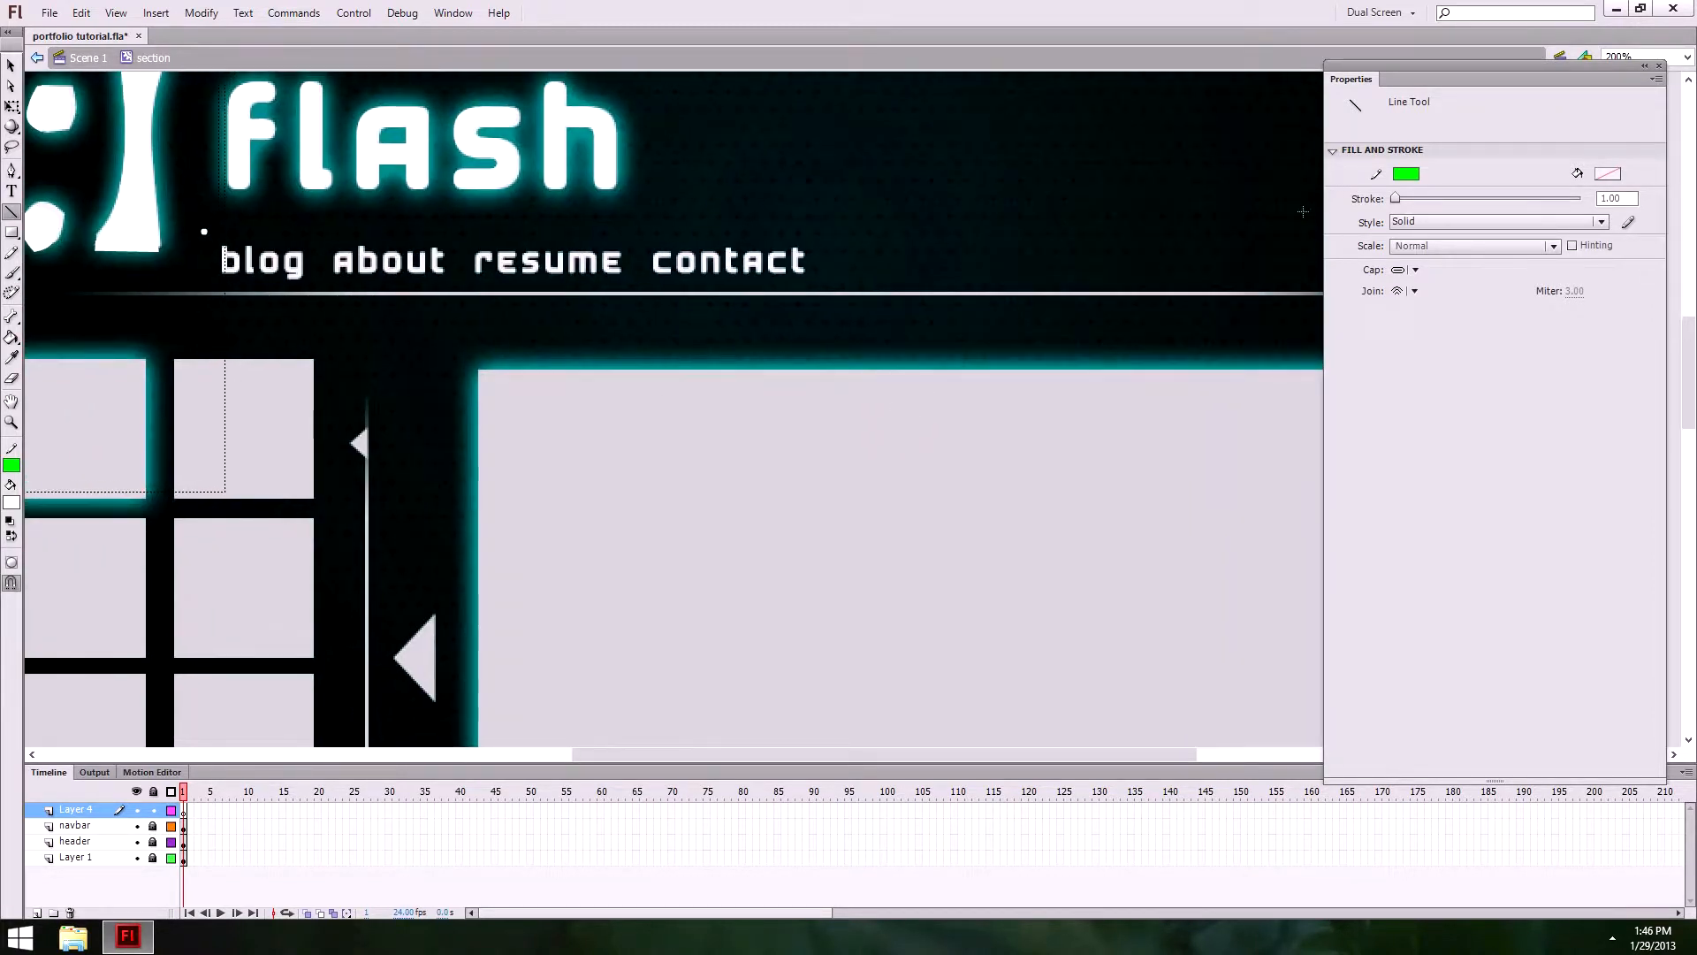
pyautogui.click(1617, 198)
pyautogui.write('2')
pyautogui.click(1414, 270)
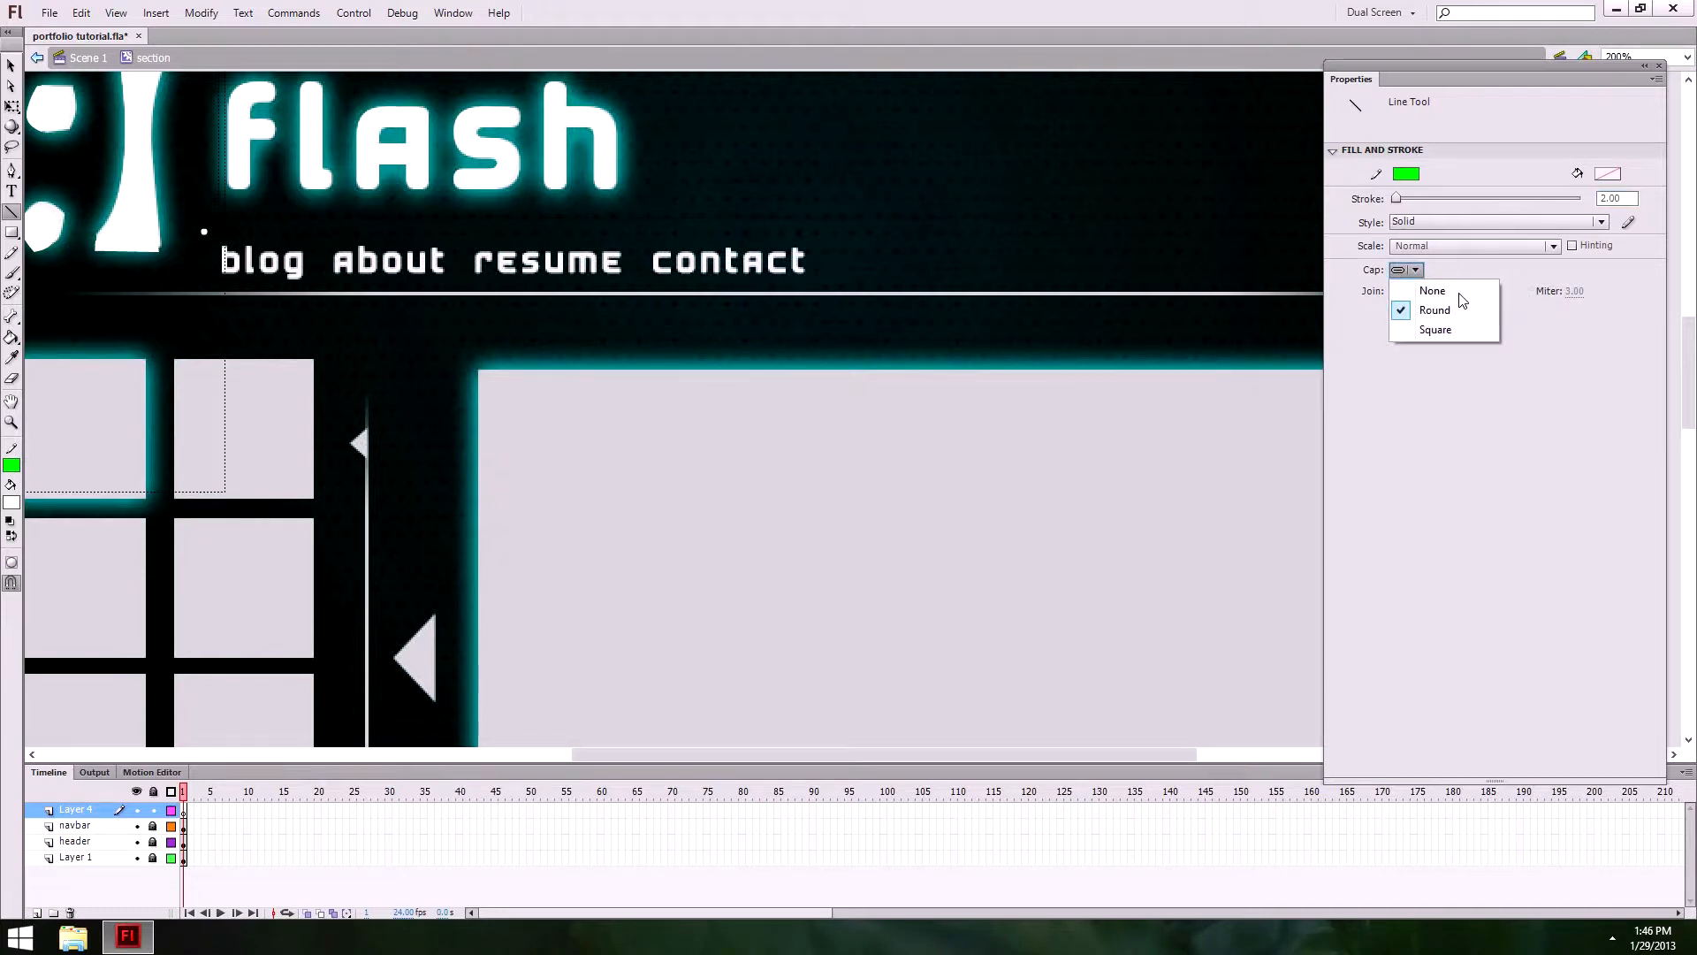
pyautogui.click(1437, 288)
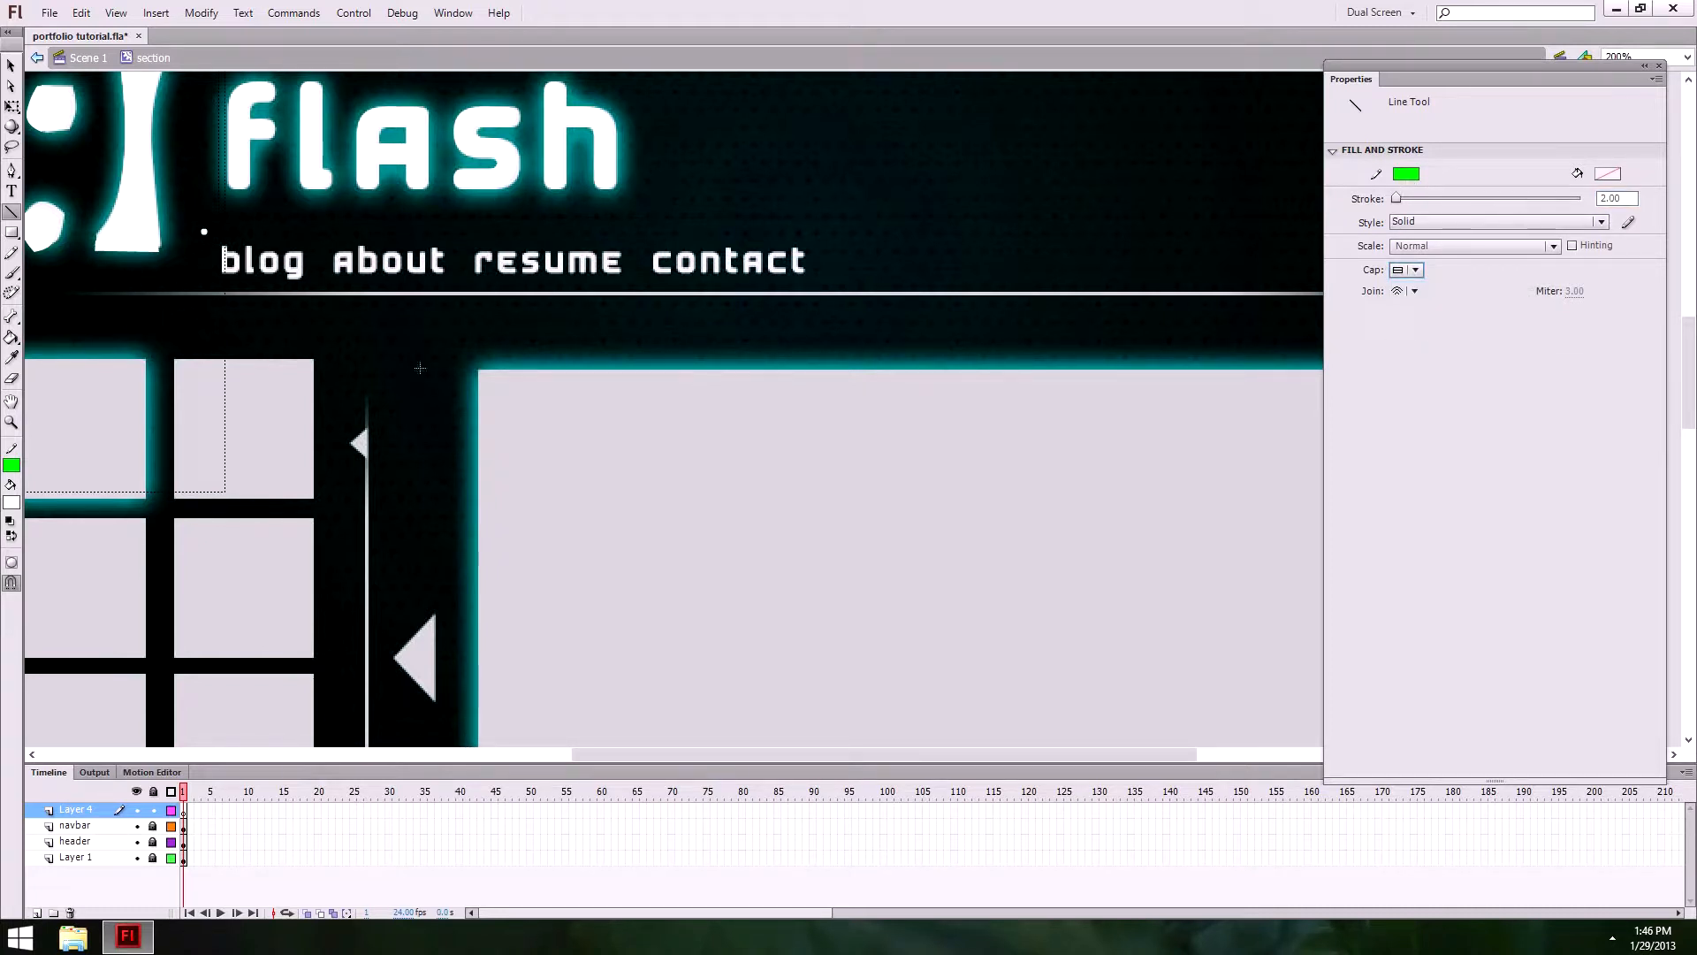
pyautogui.click(849, 304)
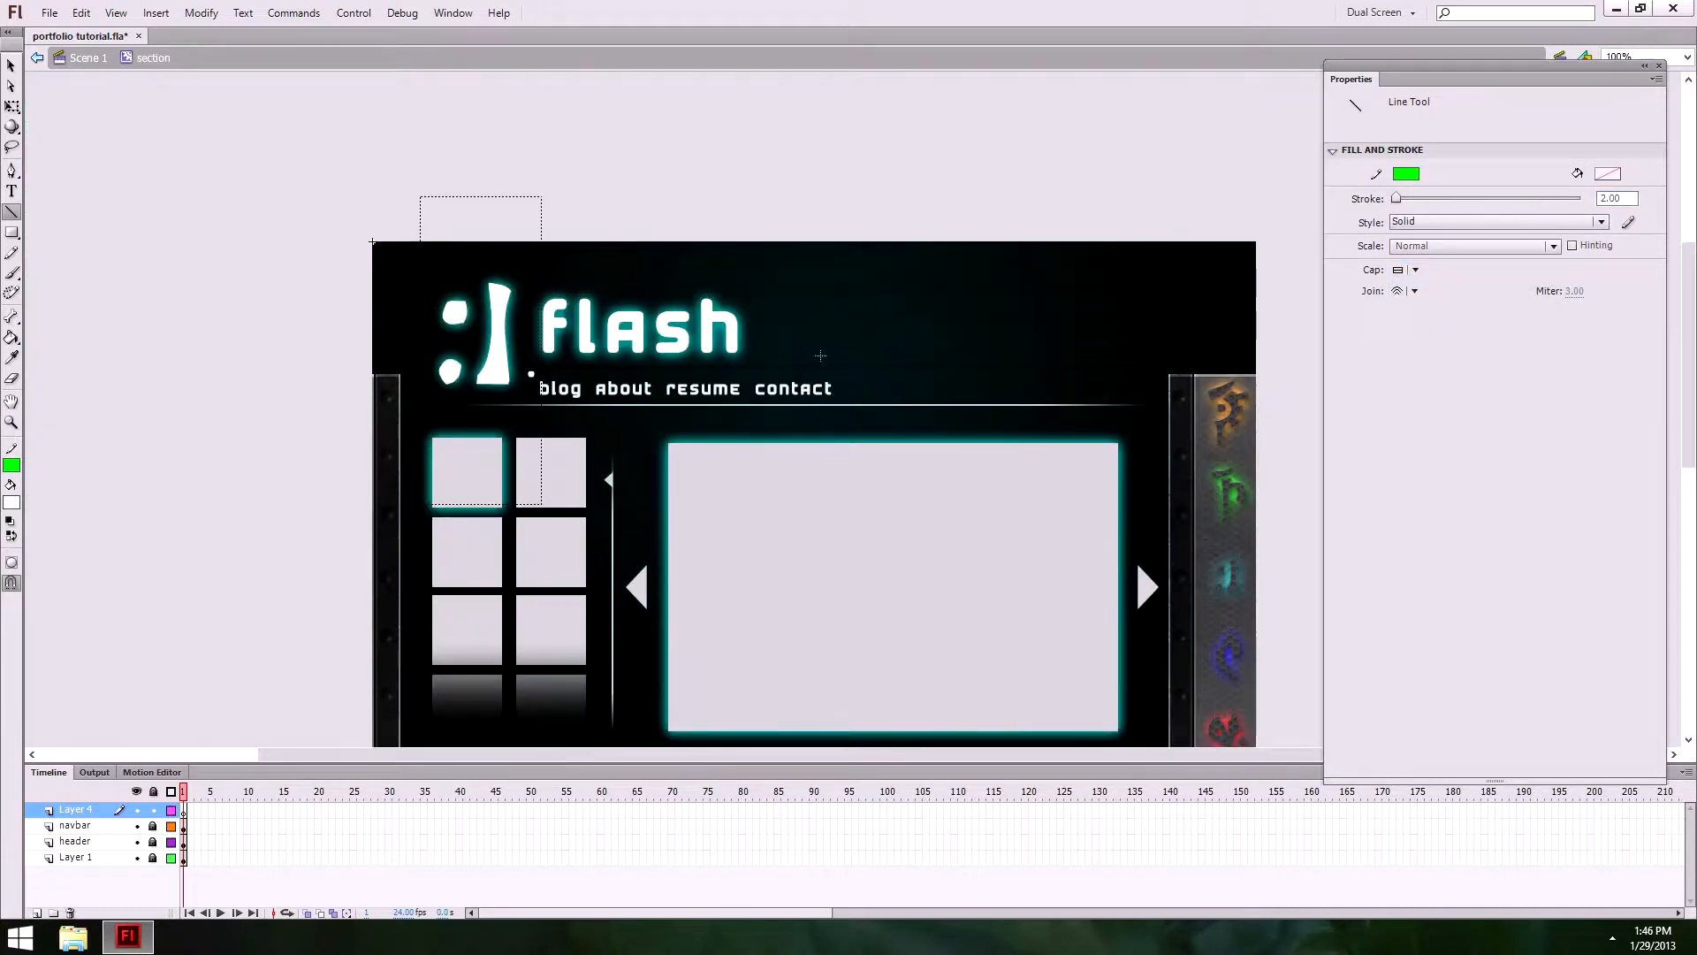
pyautogui.scroll(-1, 796, 442)
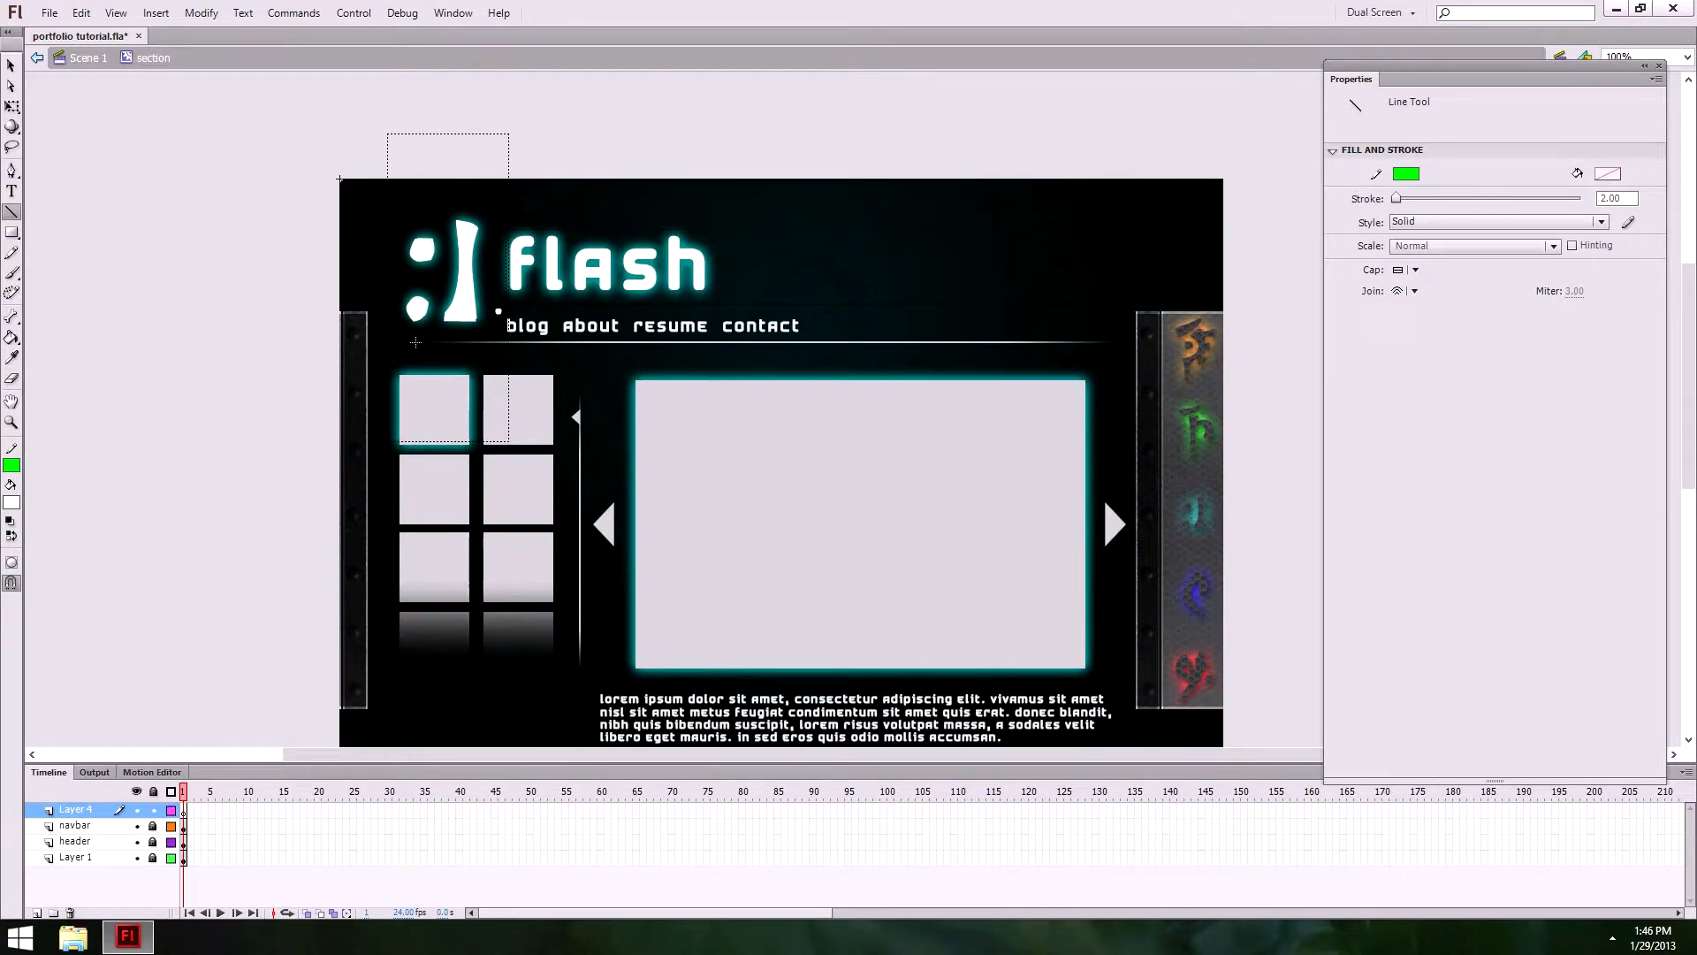
pyautogui.moveTo(419, 346); pyautogui.dragTo(1116, 346)
pyautogui.press('v')
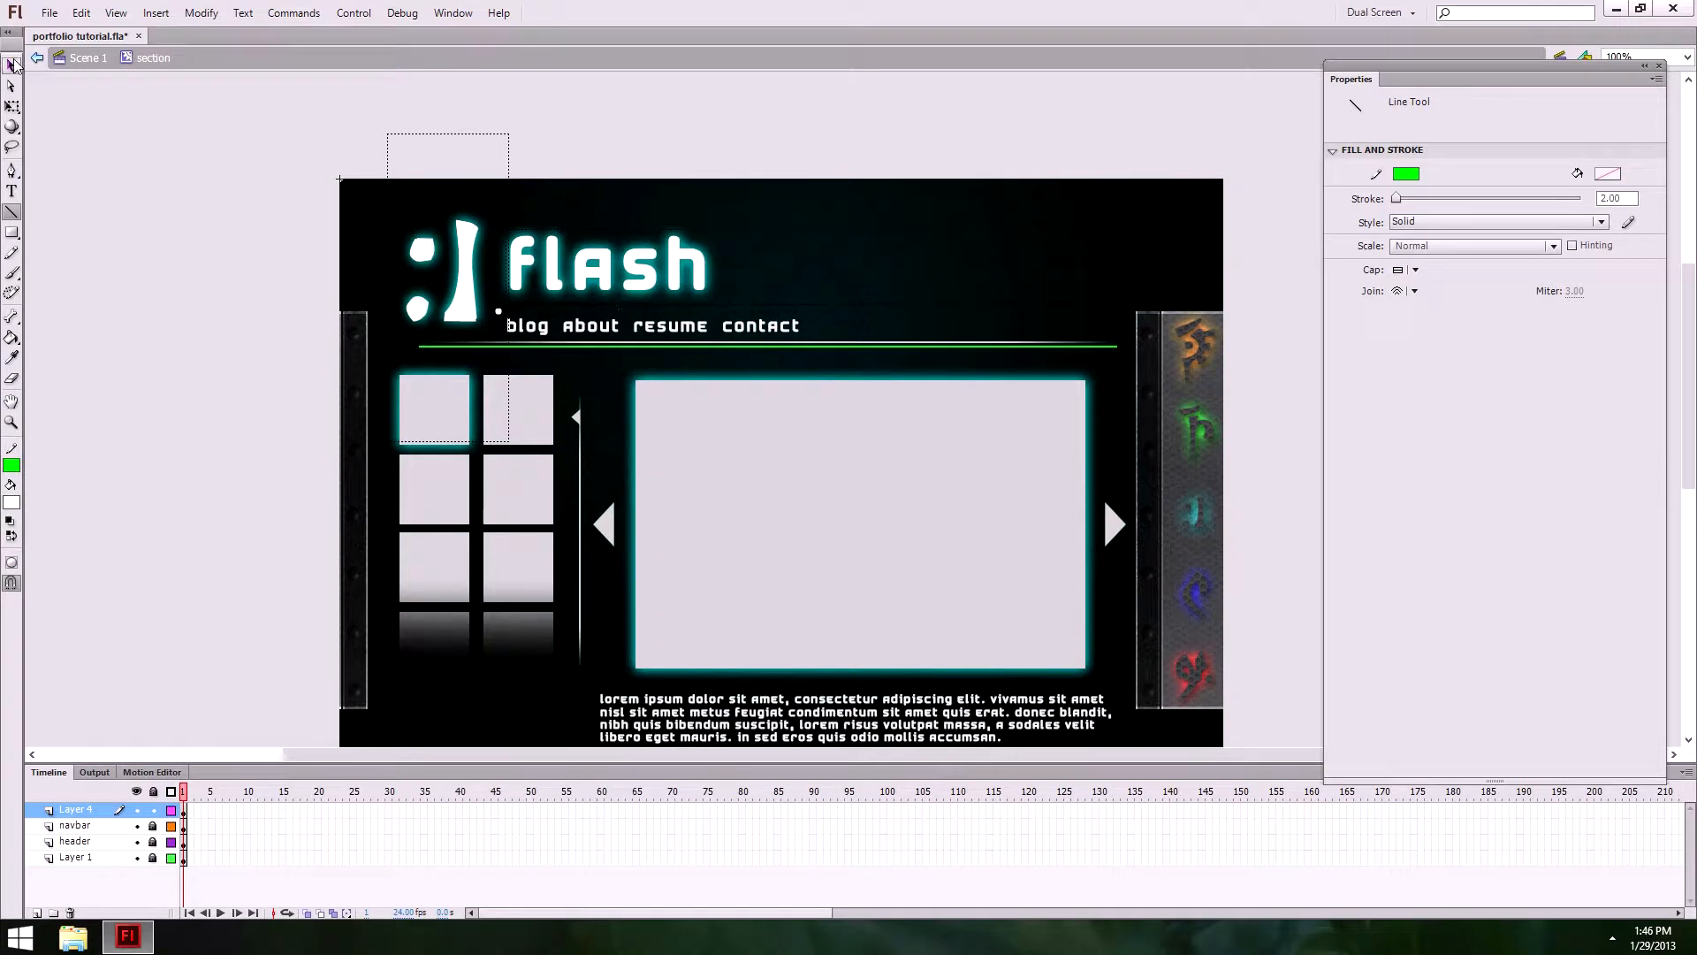
# Step: Move the green line up onto the navigation's white divider, to Y 185
pyautogui.click(879, 349)
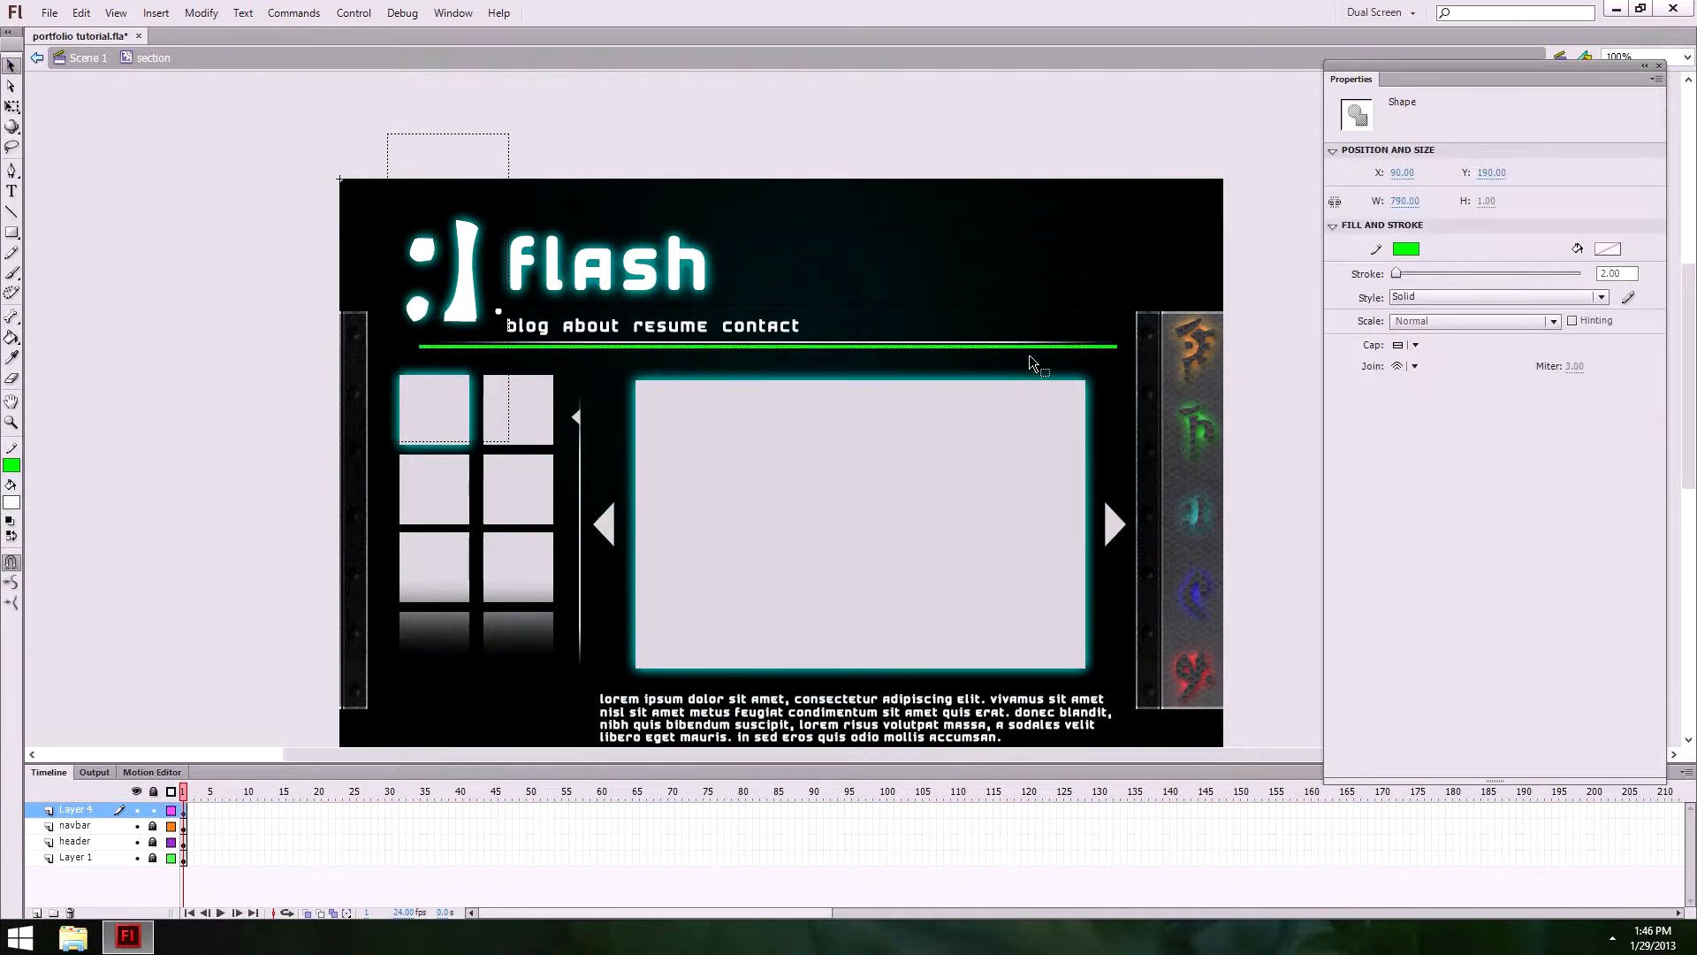
pyautogui.press('Up')
pyautogui.press('Up')
pyautogui.press('Up')
pyautogui.press('Up')
pyautogui.press('Up')
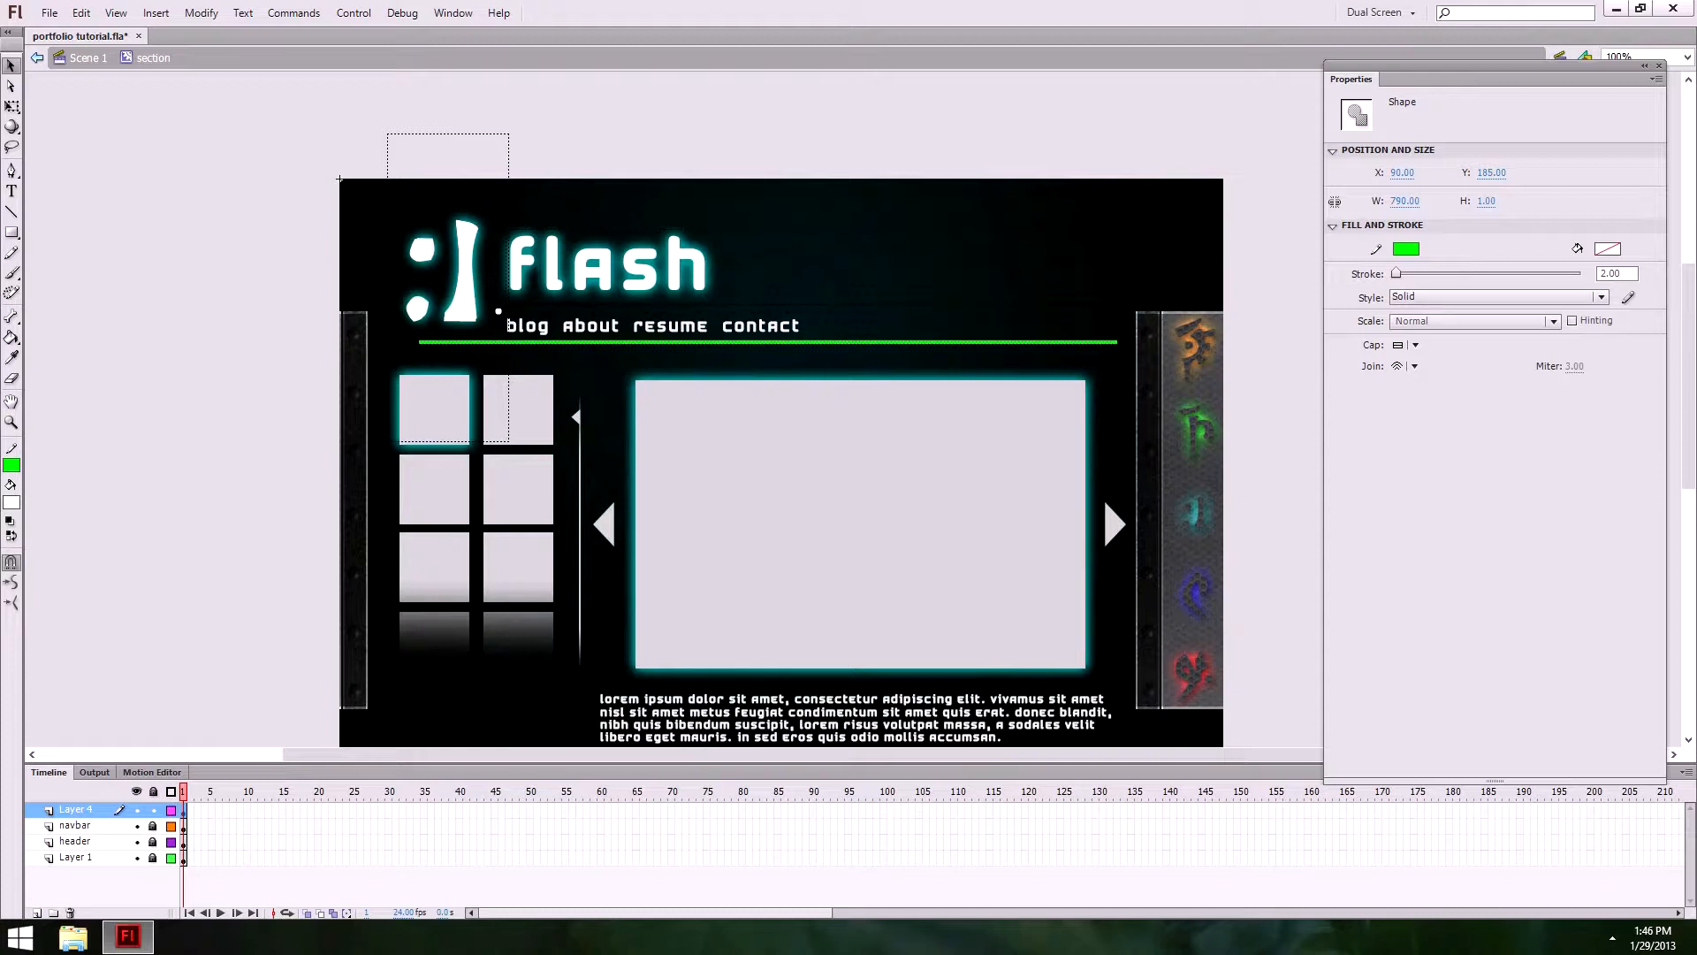
# Step: Give the line's stroke a linear gradient and set the gradient's starting stop to white (FFFFFF)
pyautogui.hotkey('shift', 'F9')
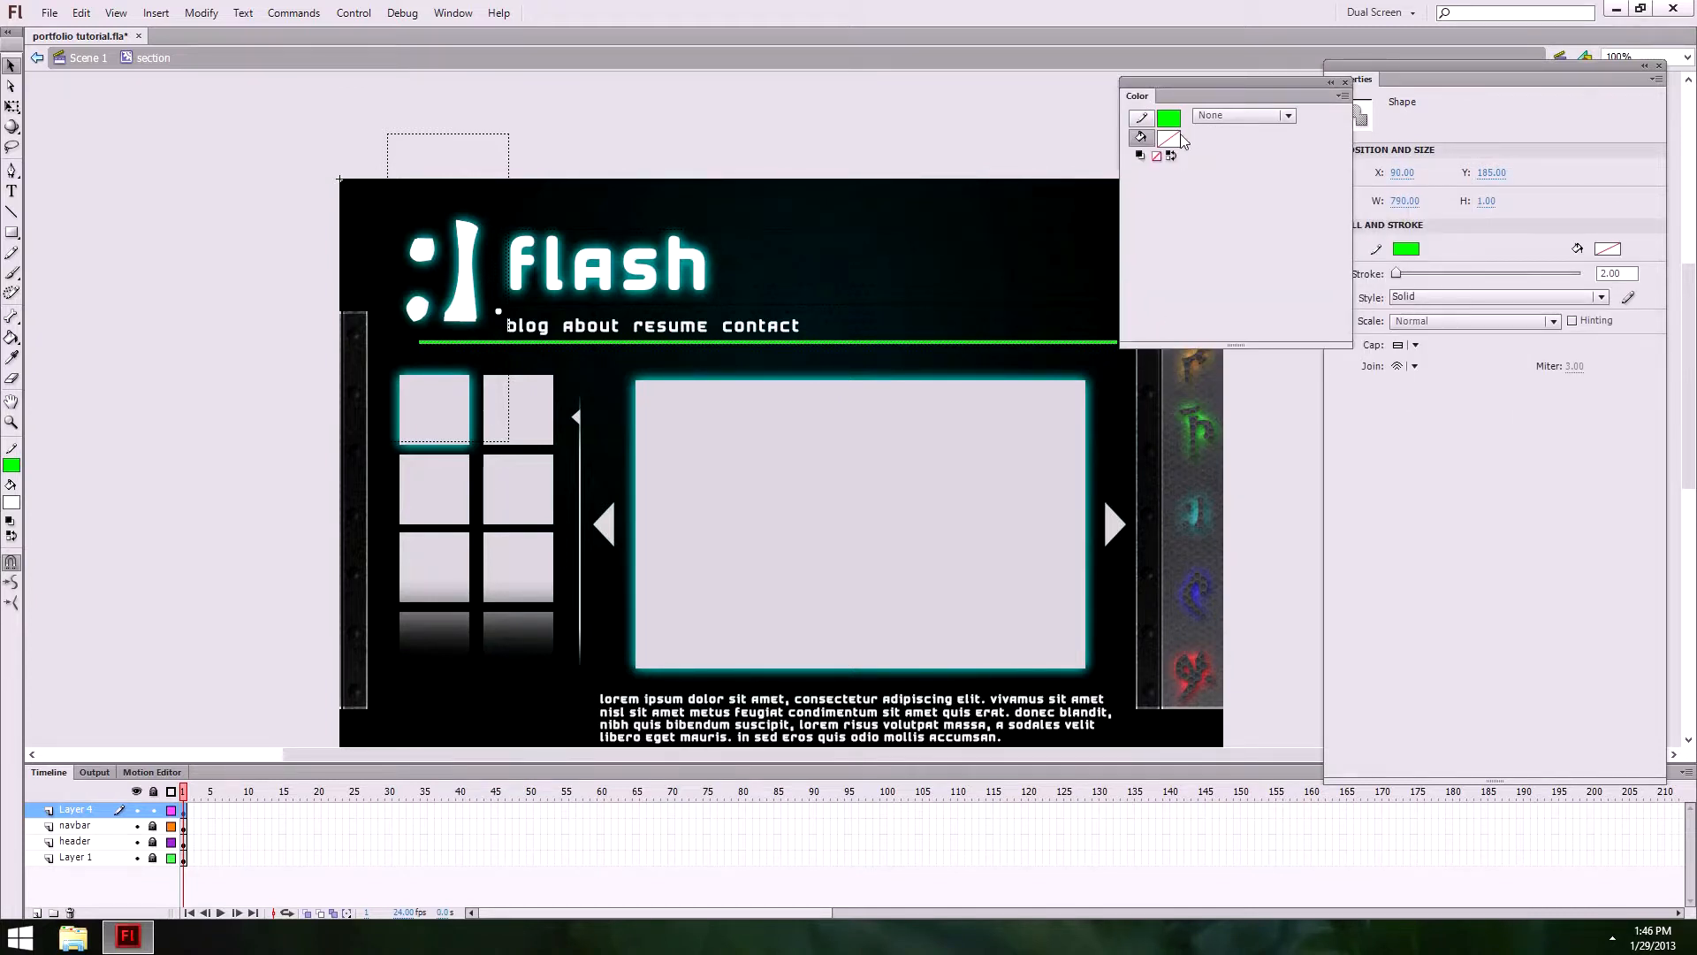
pyautogui.click(1140, 119)
pyautogui.click(1255, 116)
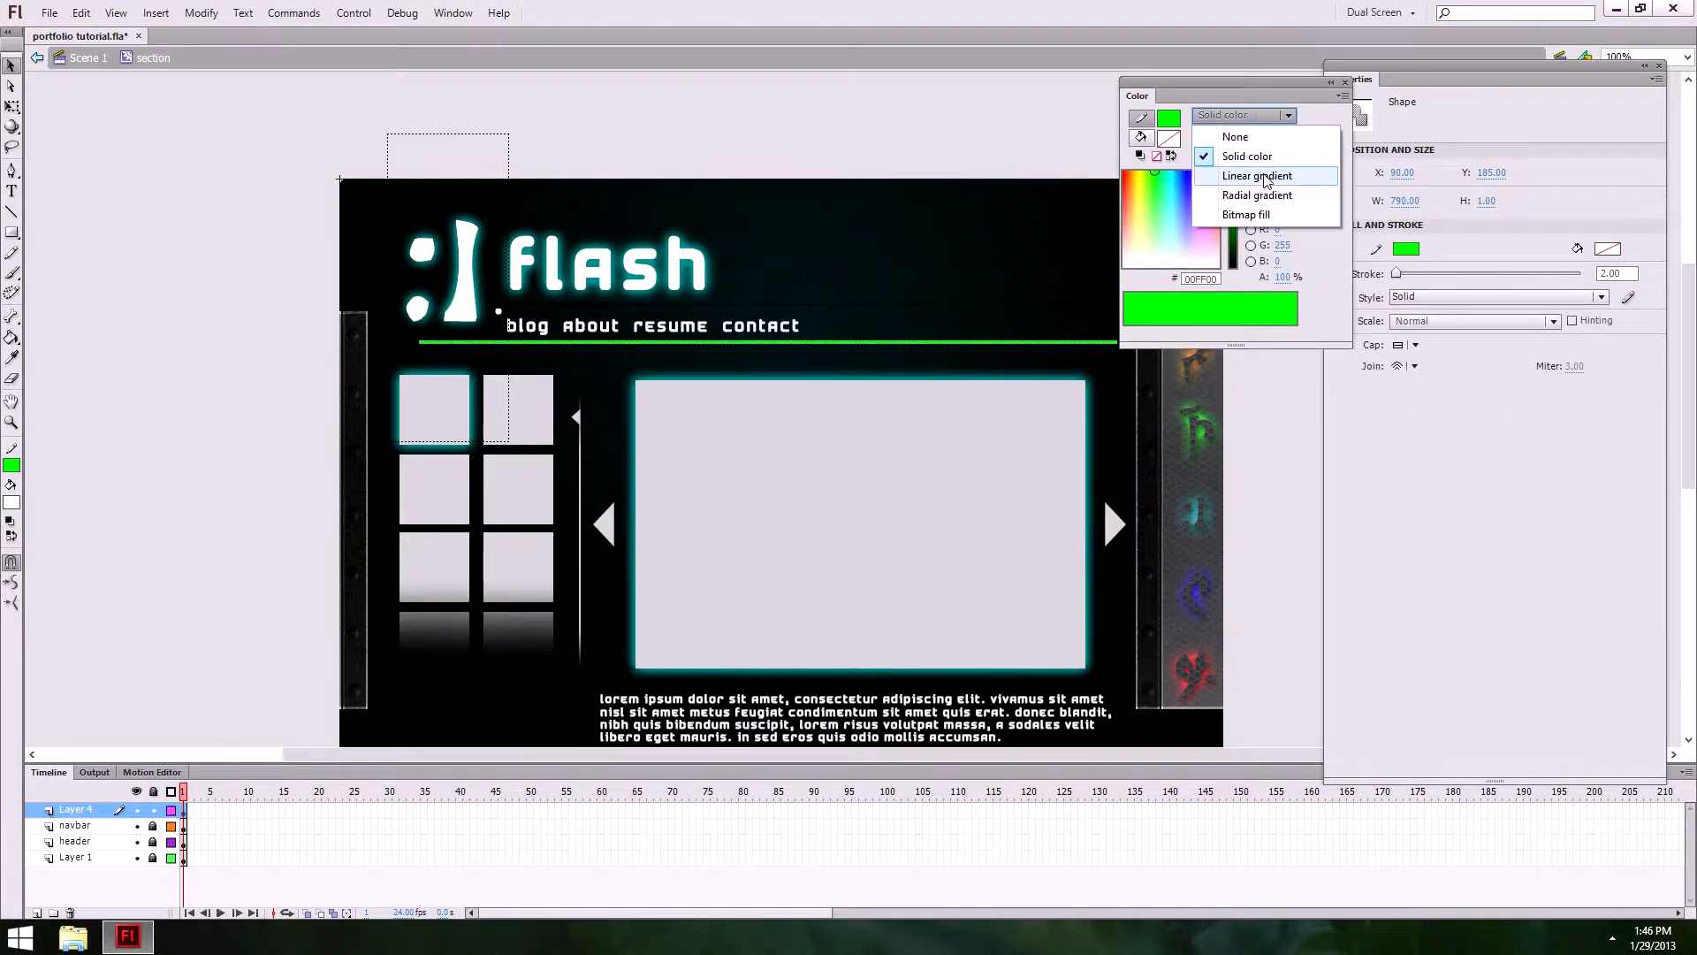
pyautogui.click(1268, 177)
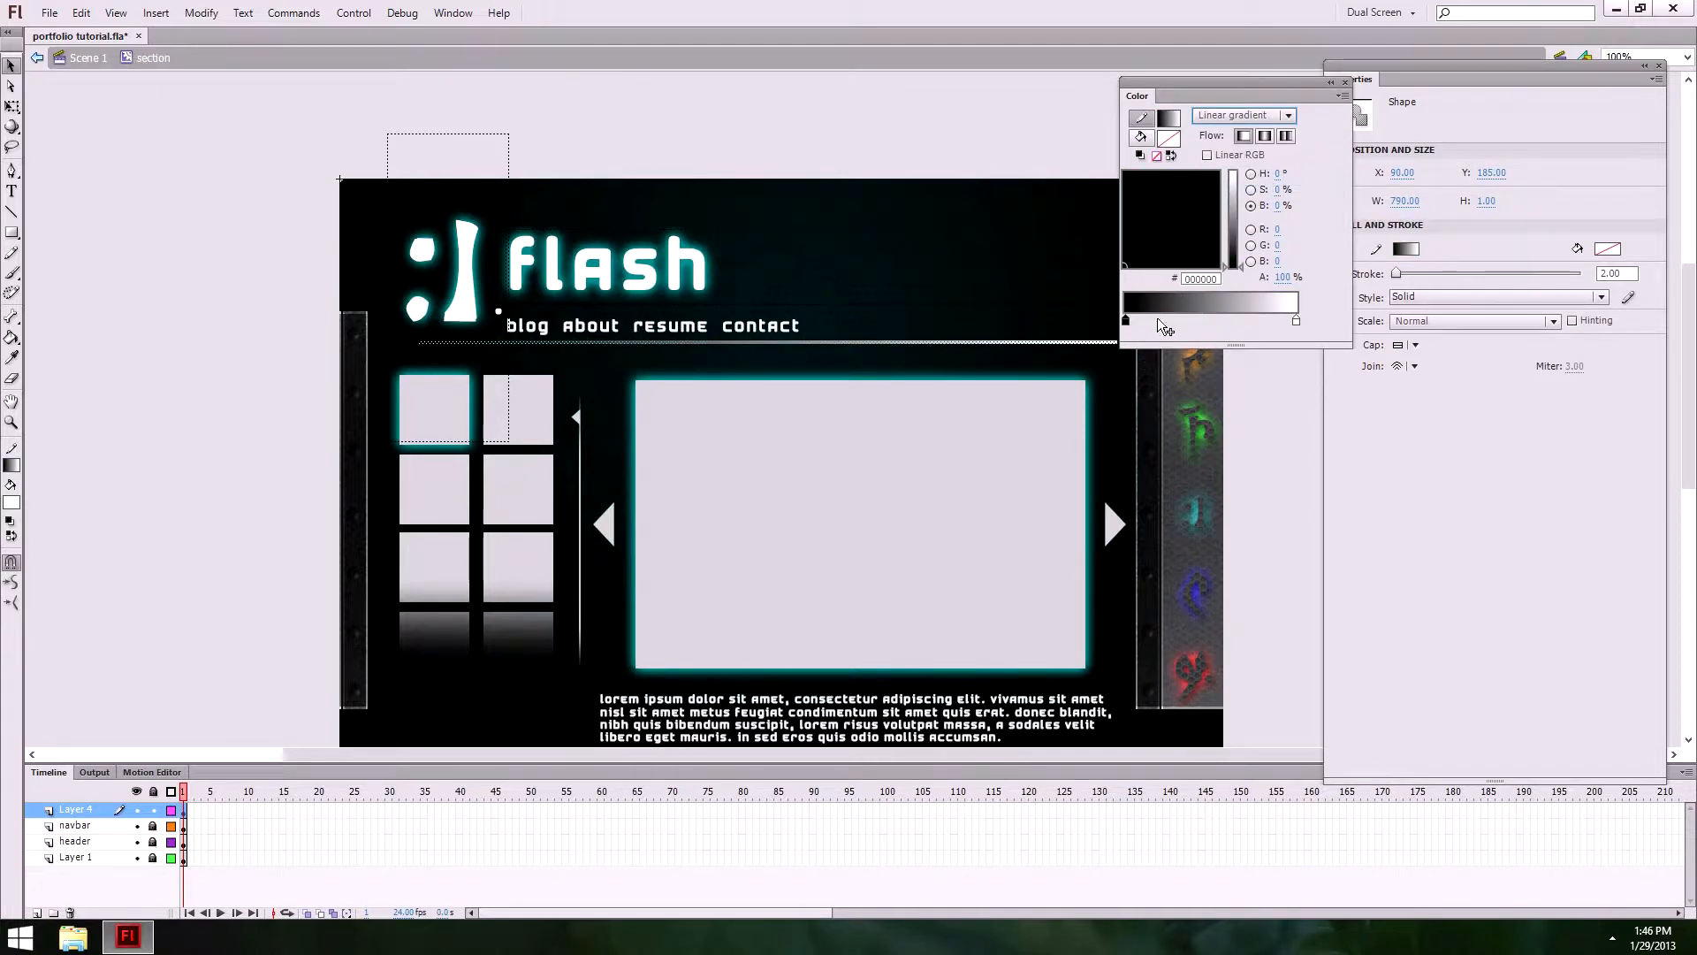
pyautogui.doubleClick(1126, 320)
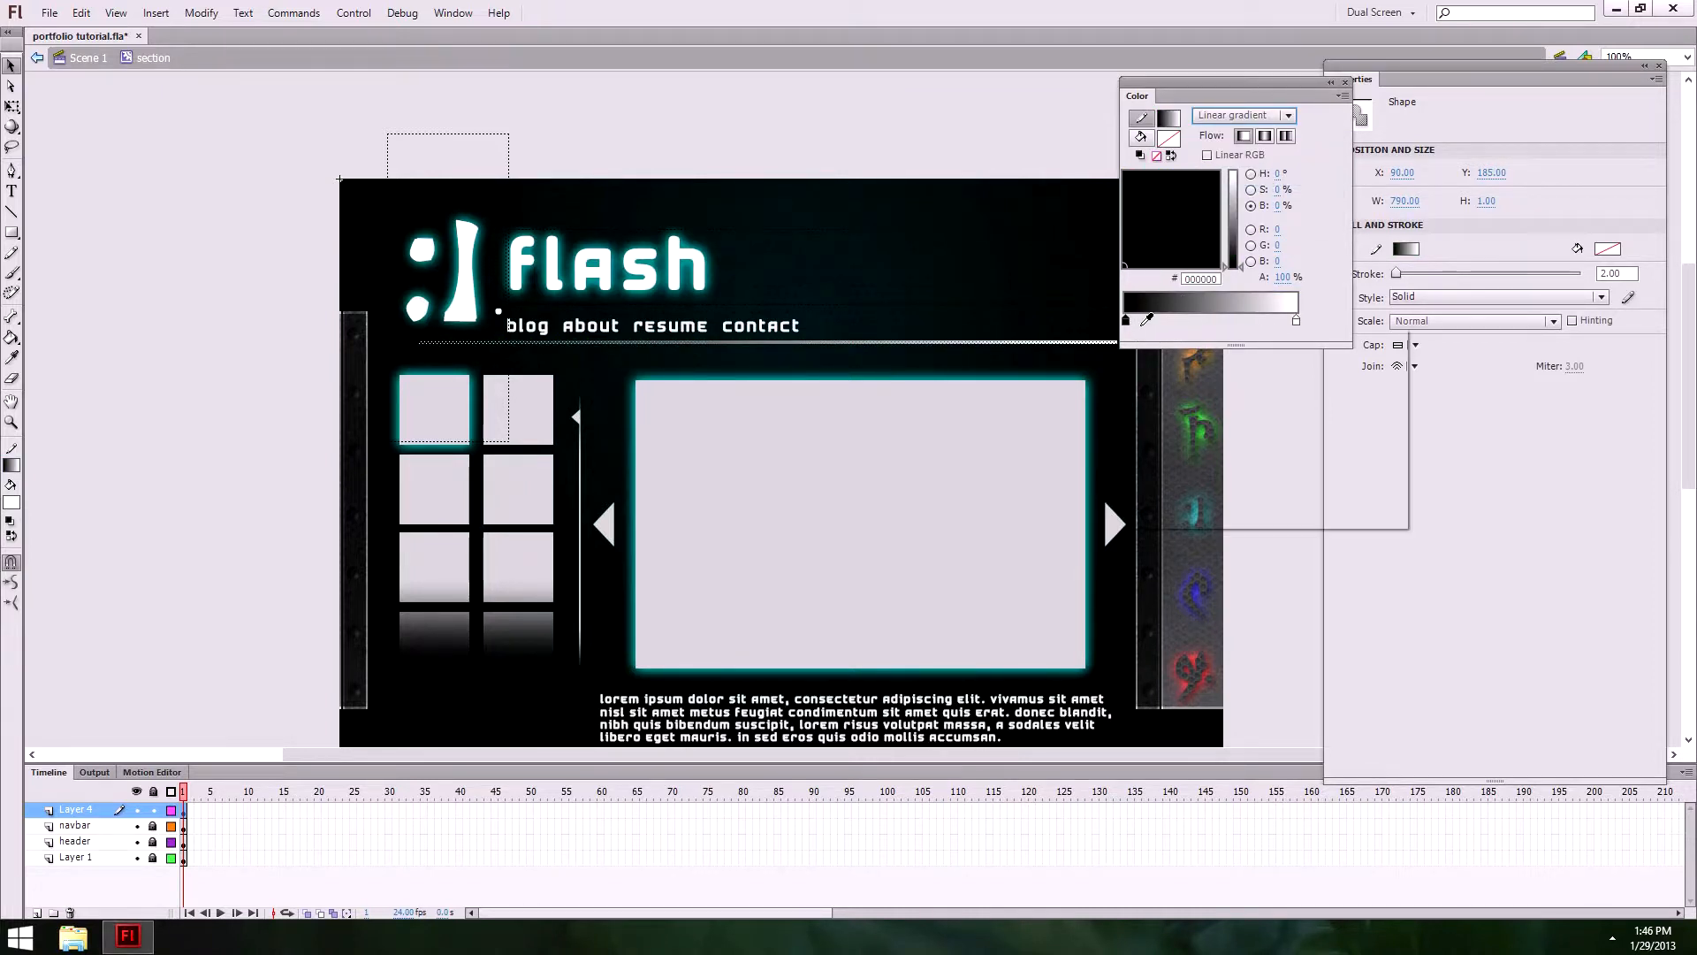
pyautogui.click(1144, 420)
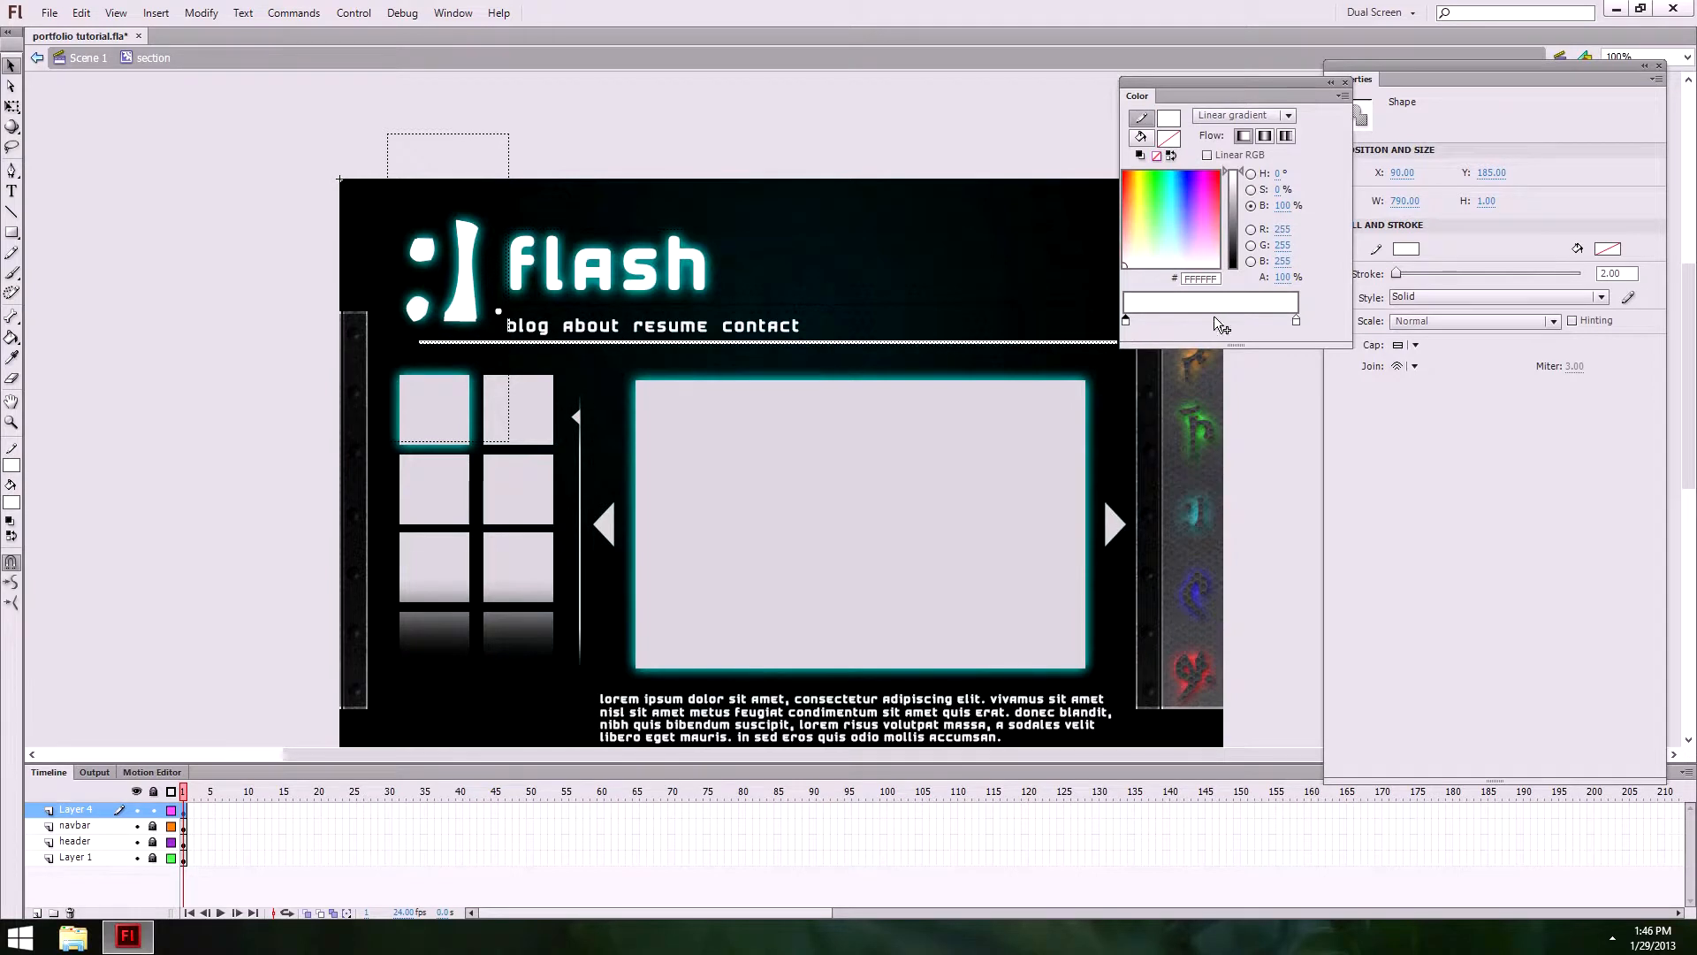
# Step: Set the gradient's end stop to 0% alpha and add an opaque white stop at its middle
pyautogui.click(1297, 322)
pyautogui.click(1282, 277)
pyautogui.write('0')
pyautogui.press('Return')
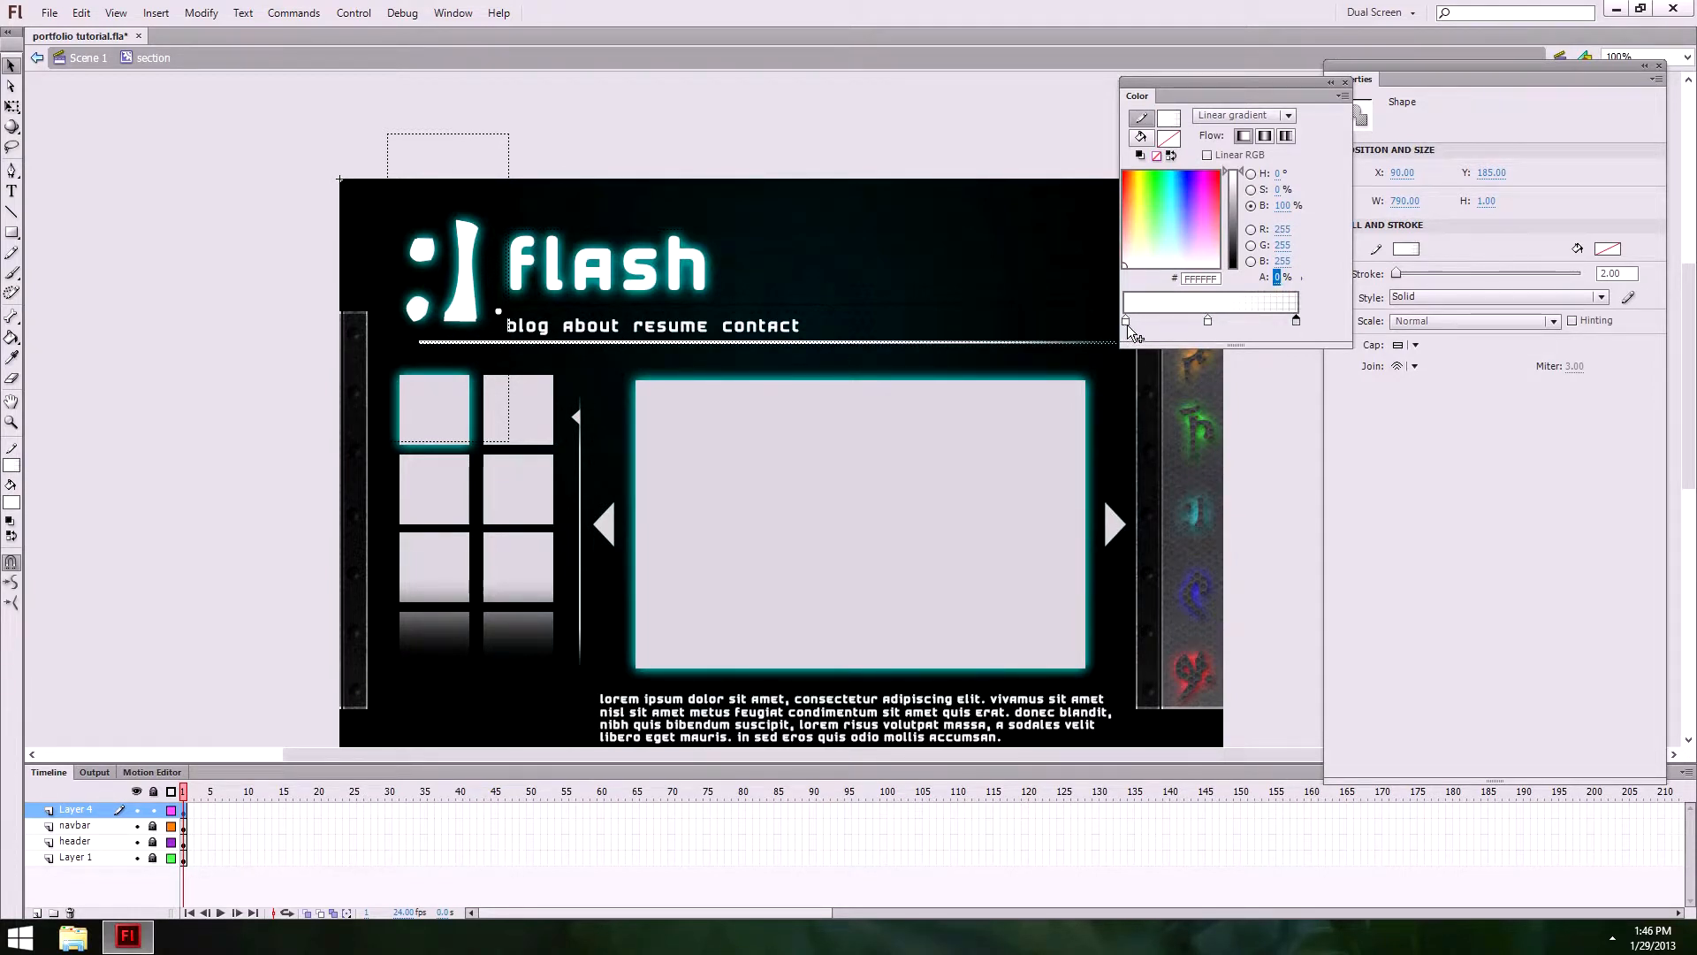
# Step: Set the gradient's starting stop to 0% alpha and deselect the line
pyautogui.click(1127, 321)
pyautogui.click(1283, 278)
pyautogui.write('0')
pyautogui.press('Return')
pyautogui.click(1297, 322)
pyautogui.moveTo(1127, 321)
pyautogui.mouseDown()
pyautogui.moveTo(1155, 322)
pyautogui.moveTo(1126, 320)
pyautogui.mouseUp()
pyautogui.moveTo(1278, 277); pyautogui.dragTo(1064, 282)
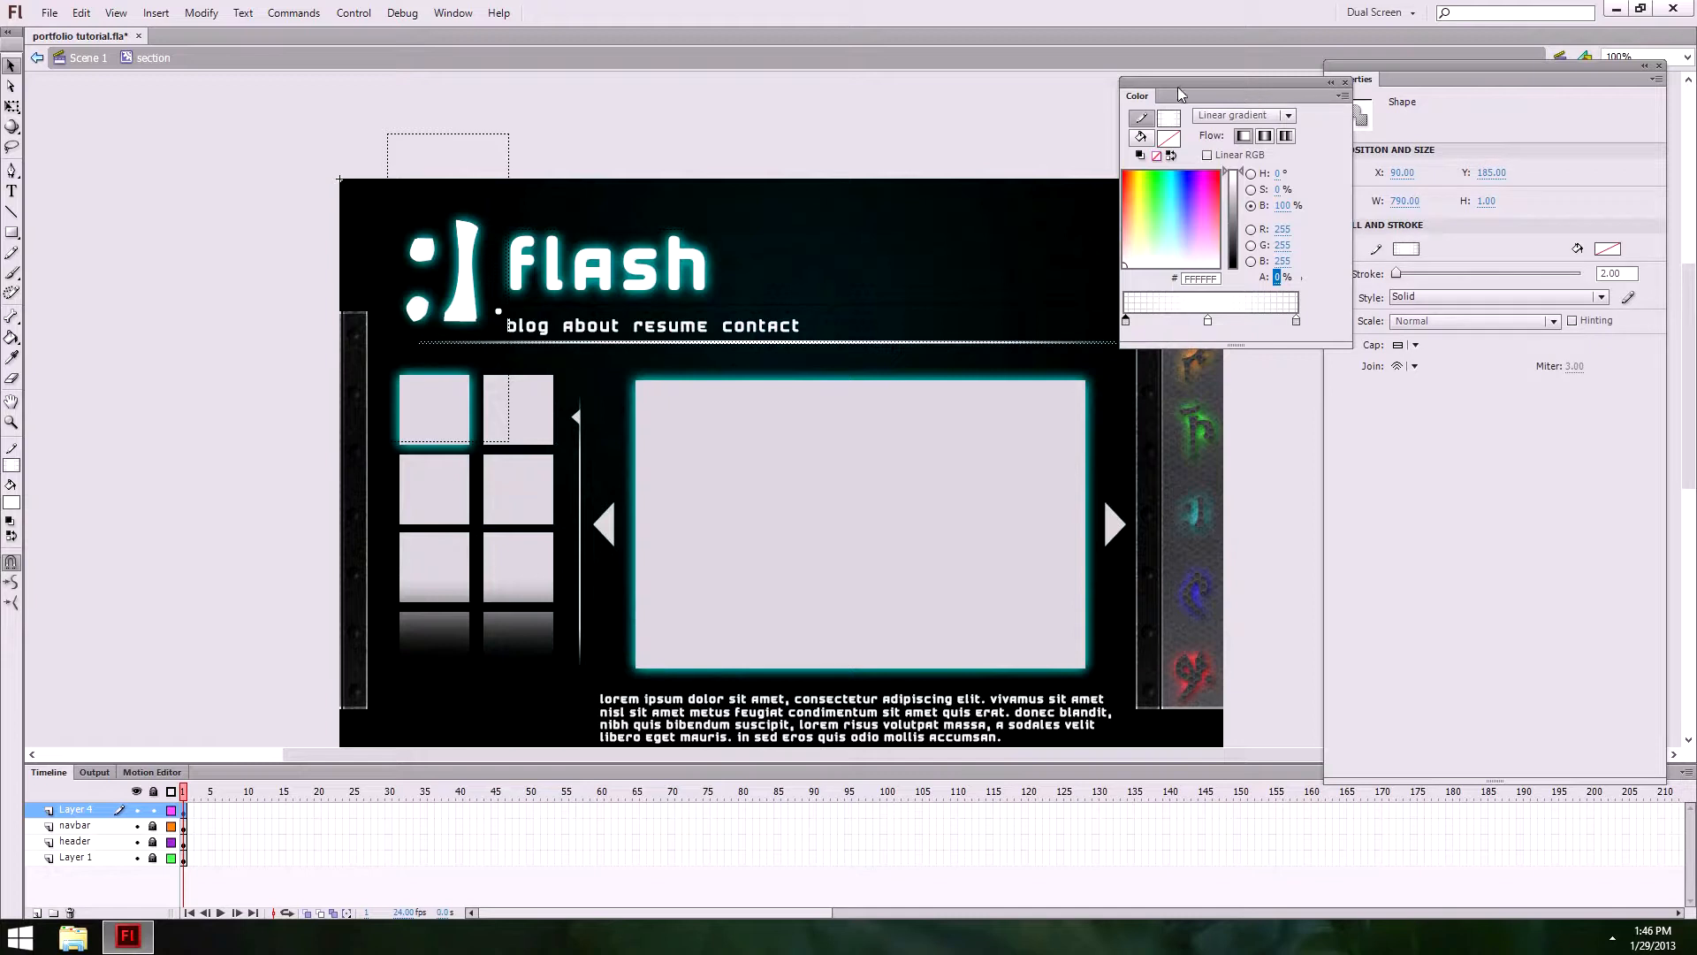
pyautogui.click(877, 153)
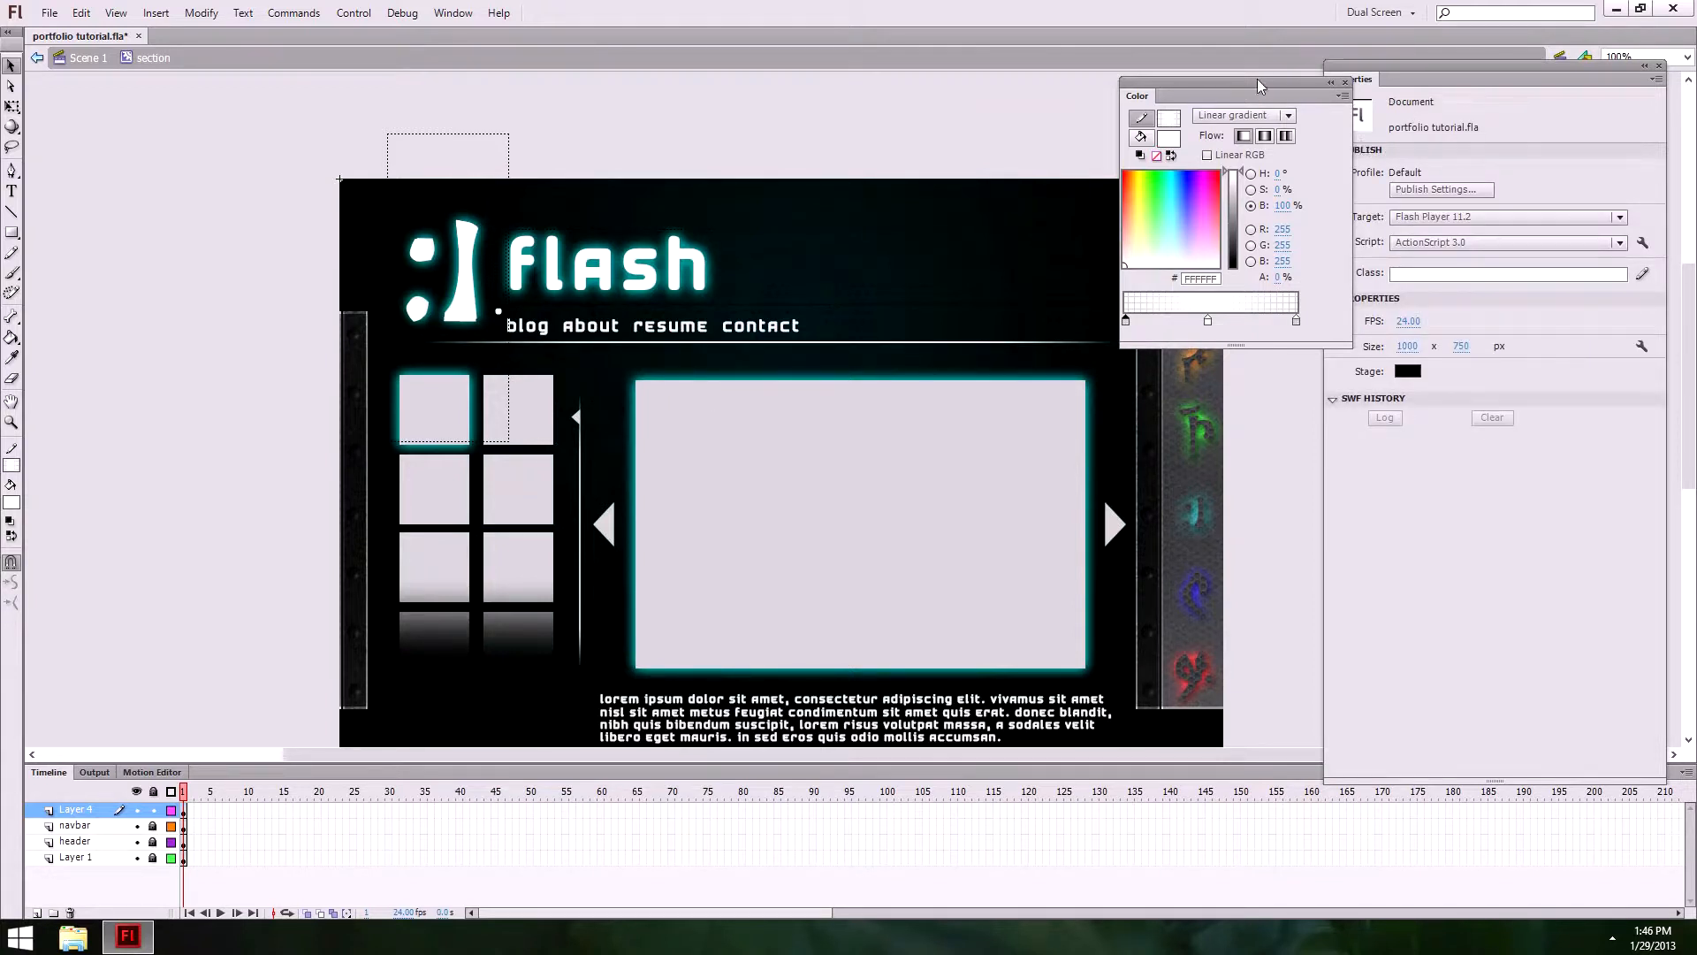
# Step: Rename the divider line's layer as "line", lock it and add a new layer above it
pyautogui.moveTo(1220, 85); pyautogui.dragTo(159, 107)
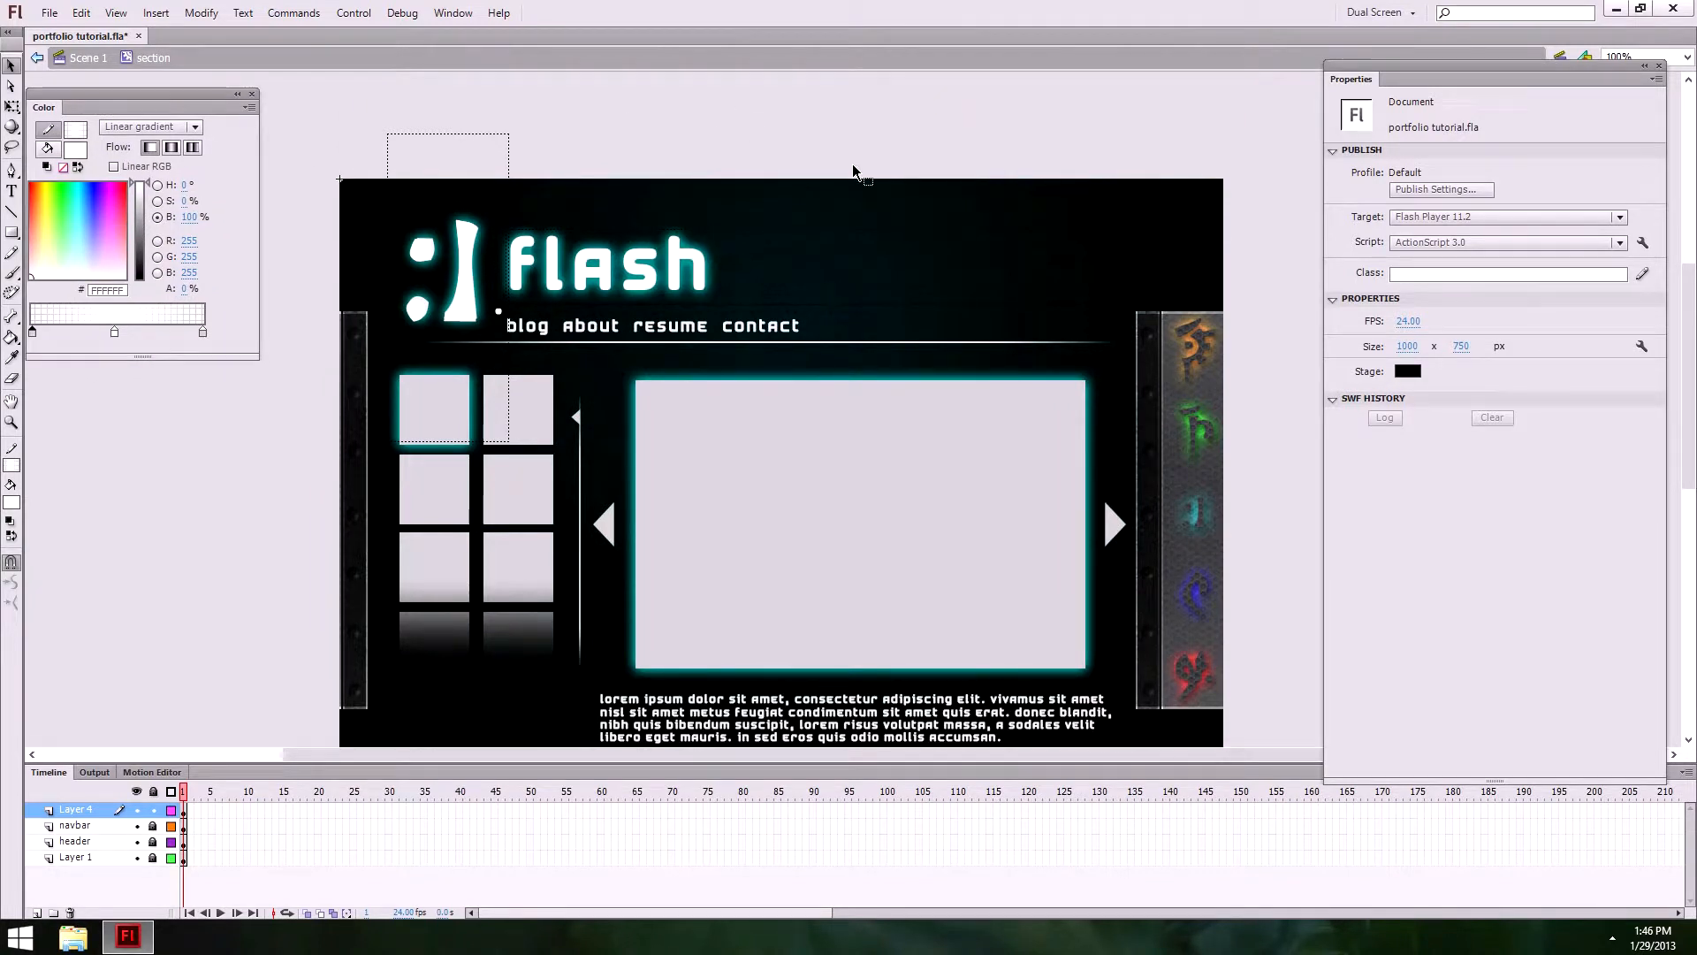
pyautogui.moveTo(778, 481); pyautogui.dragTo(773, 397)
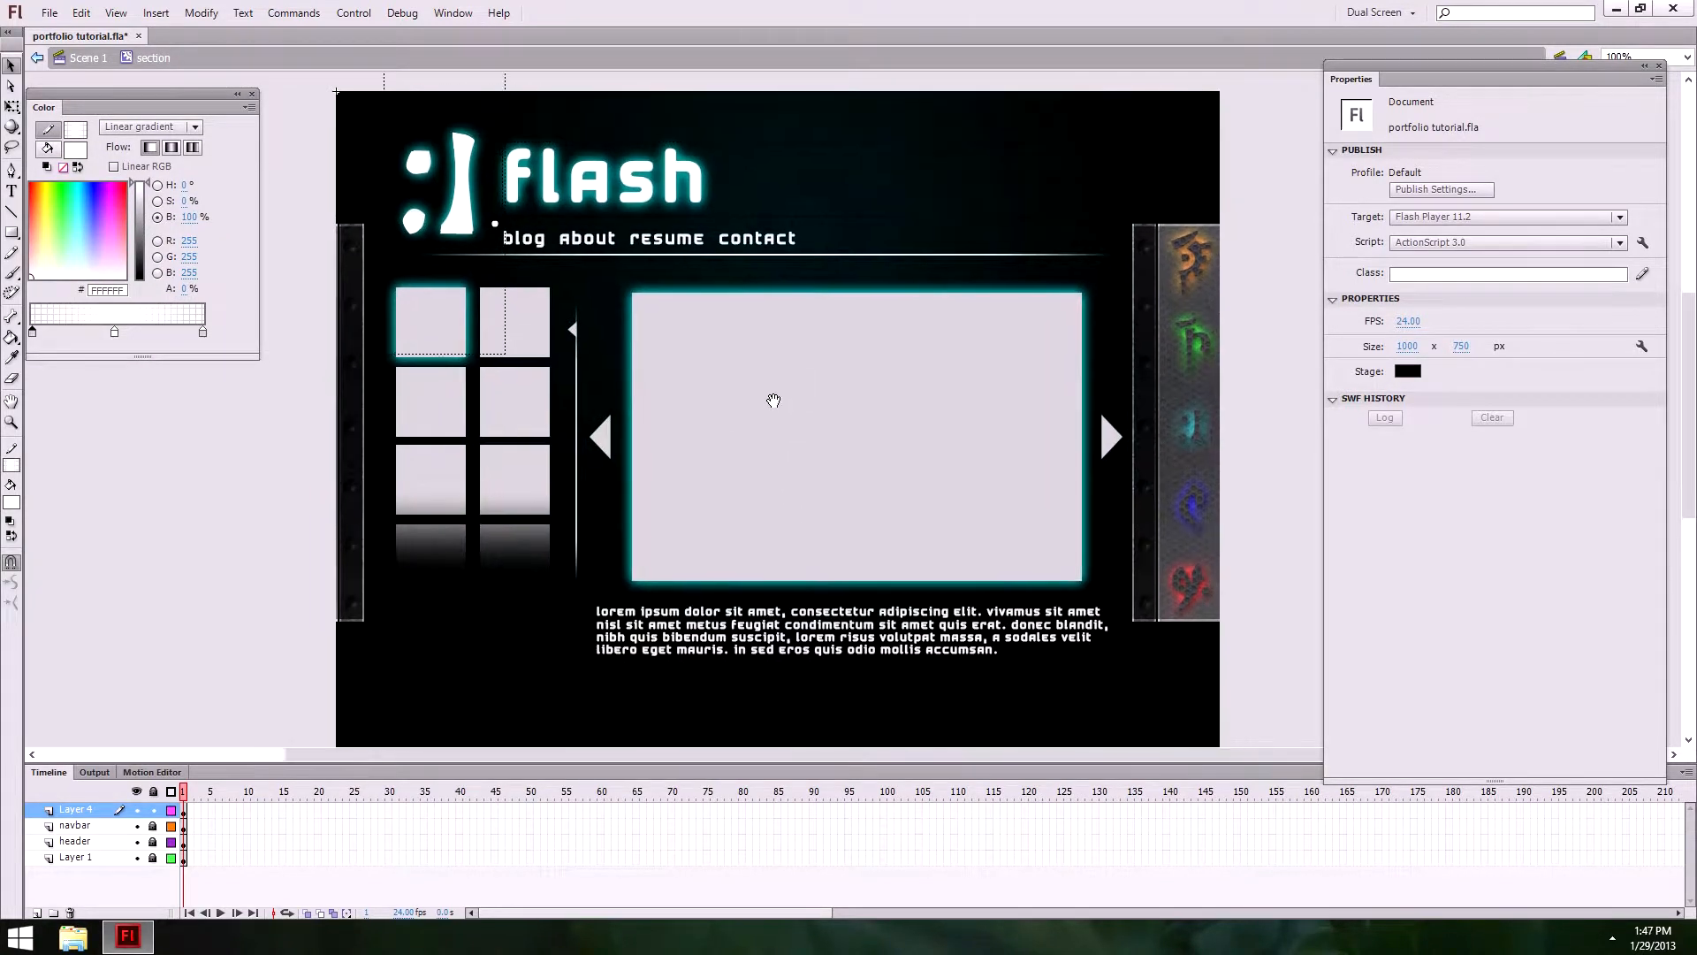
pyautogui.doubleClick(75, 810)
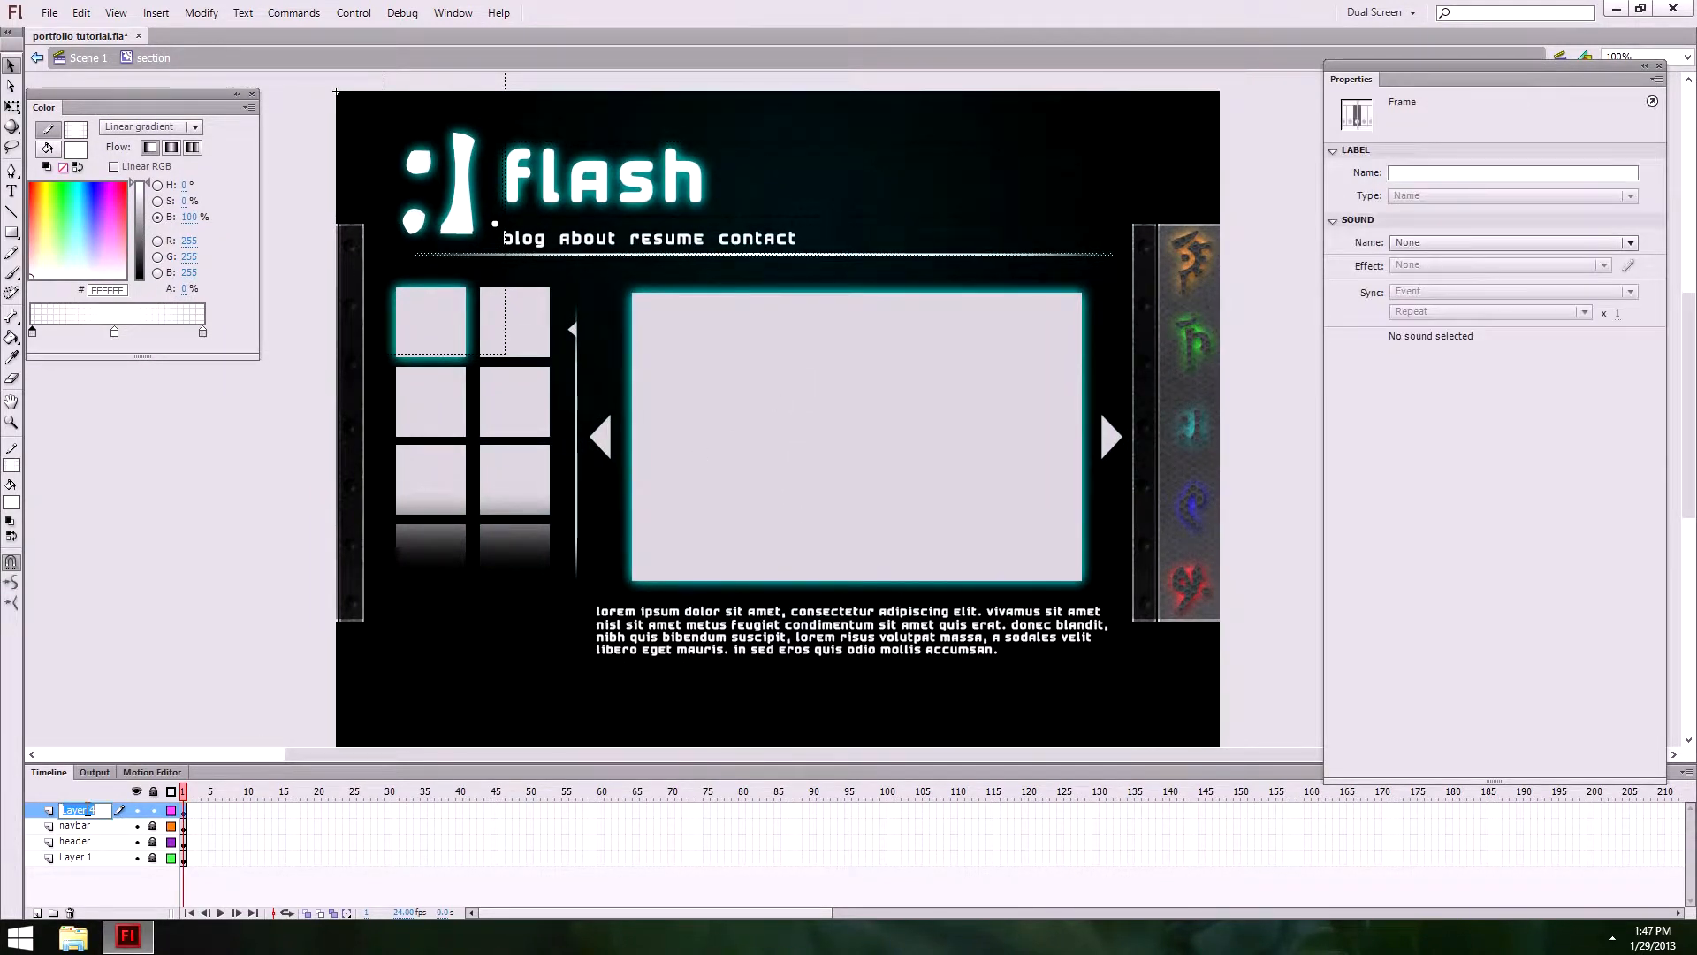
pyautogui.write('line')
pyautogui.press('Return')
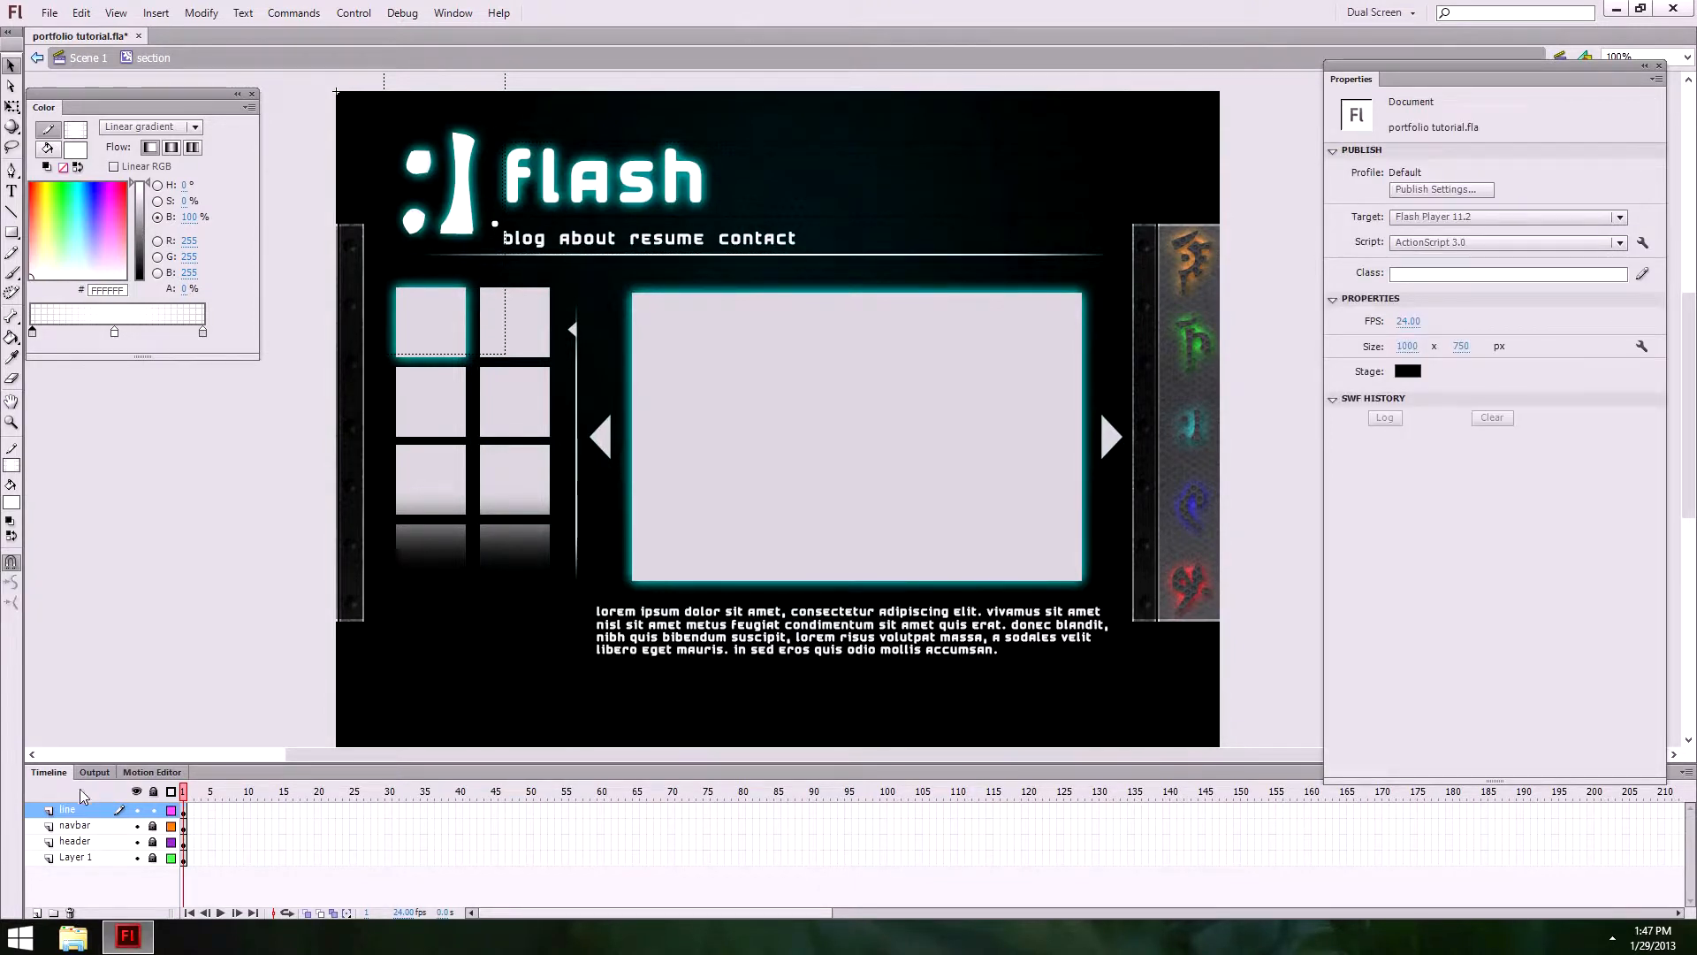
pyautogui.click(154, 810)
pyautogui.click(38, 913)
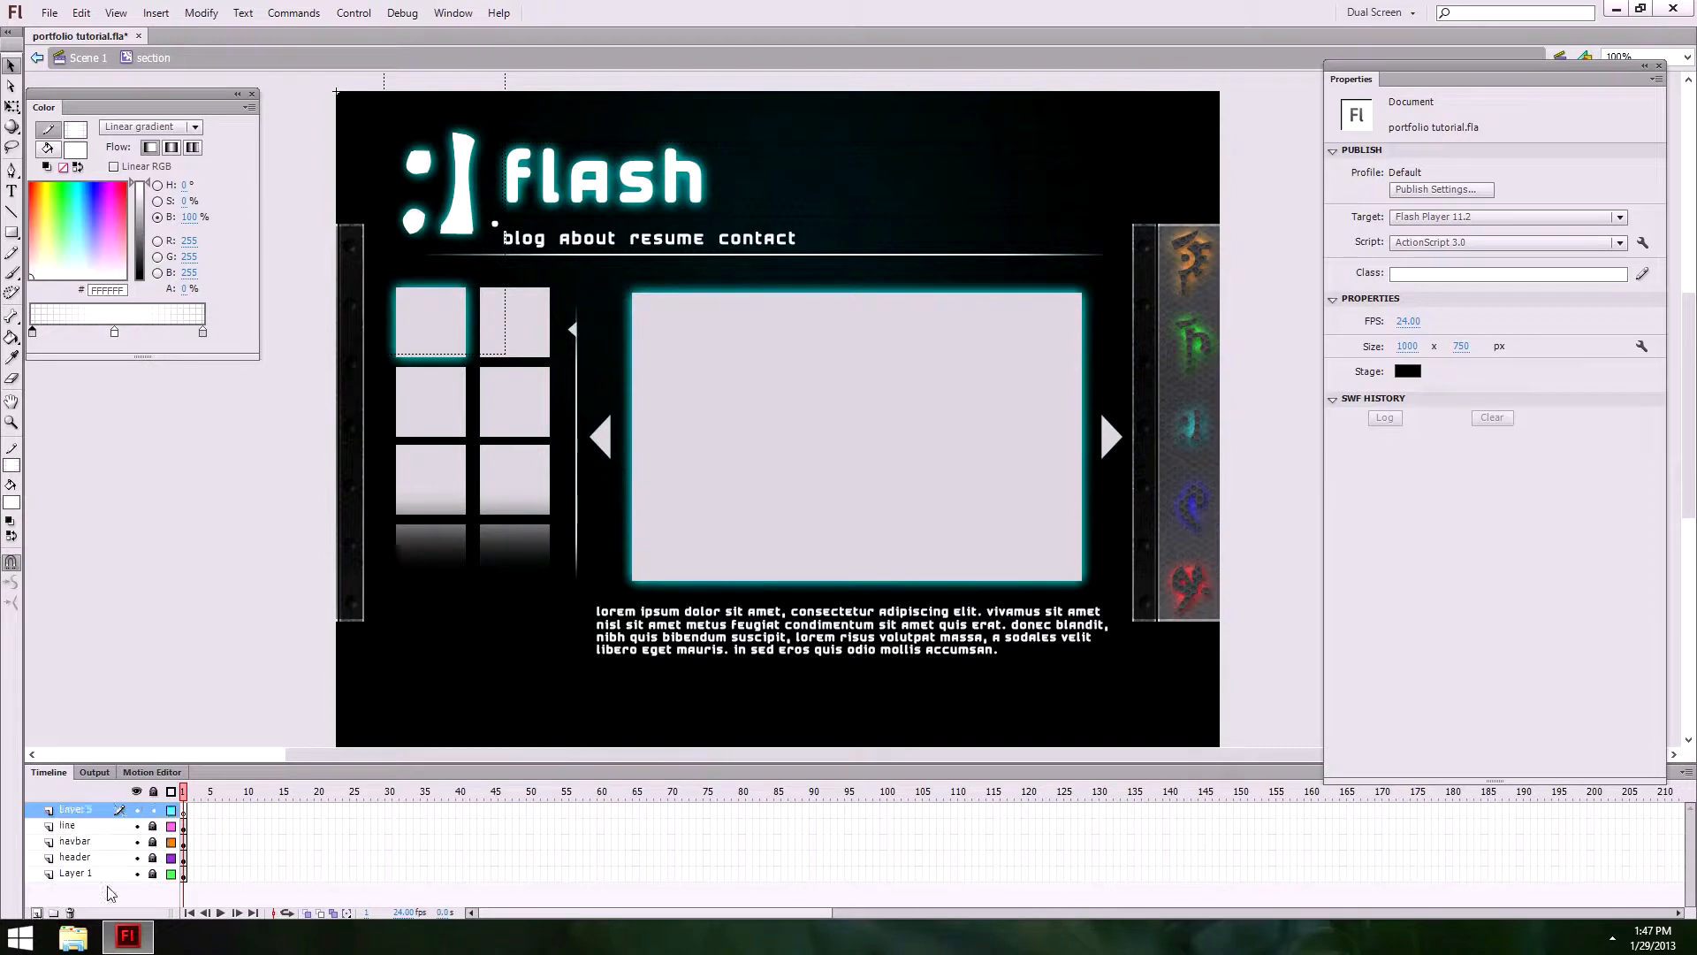
# Step: Unlock the line layer and convert its gradient line to a movie clip symbol named "faded line"
pyautogui.click(138, 874)
pyautogui.click(137, 874)
pyautogui.click(152, 825)
pyautogui.click(110, 825)
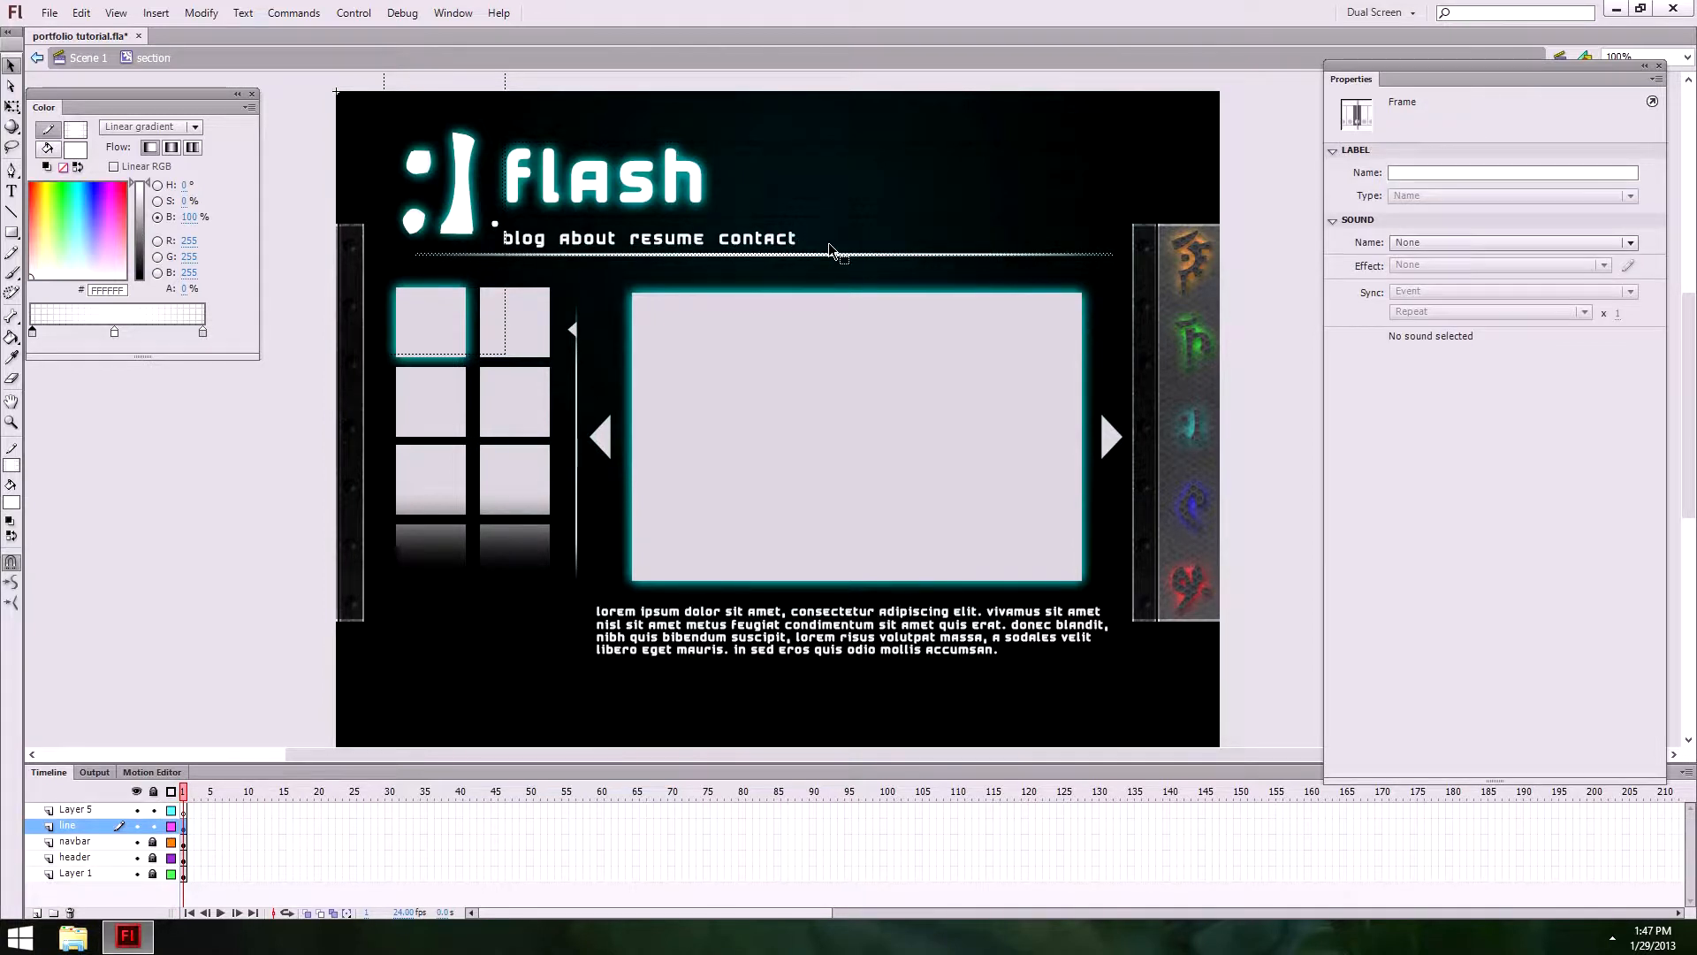
pyautogui.press('F8')
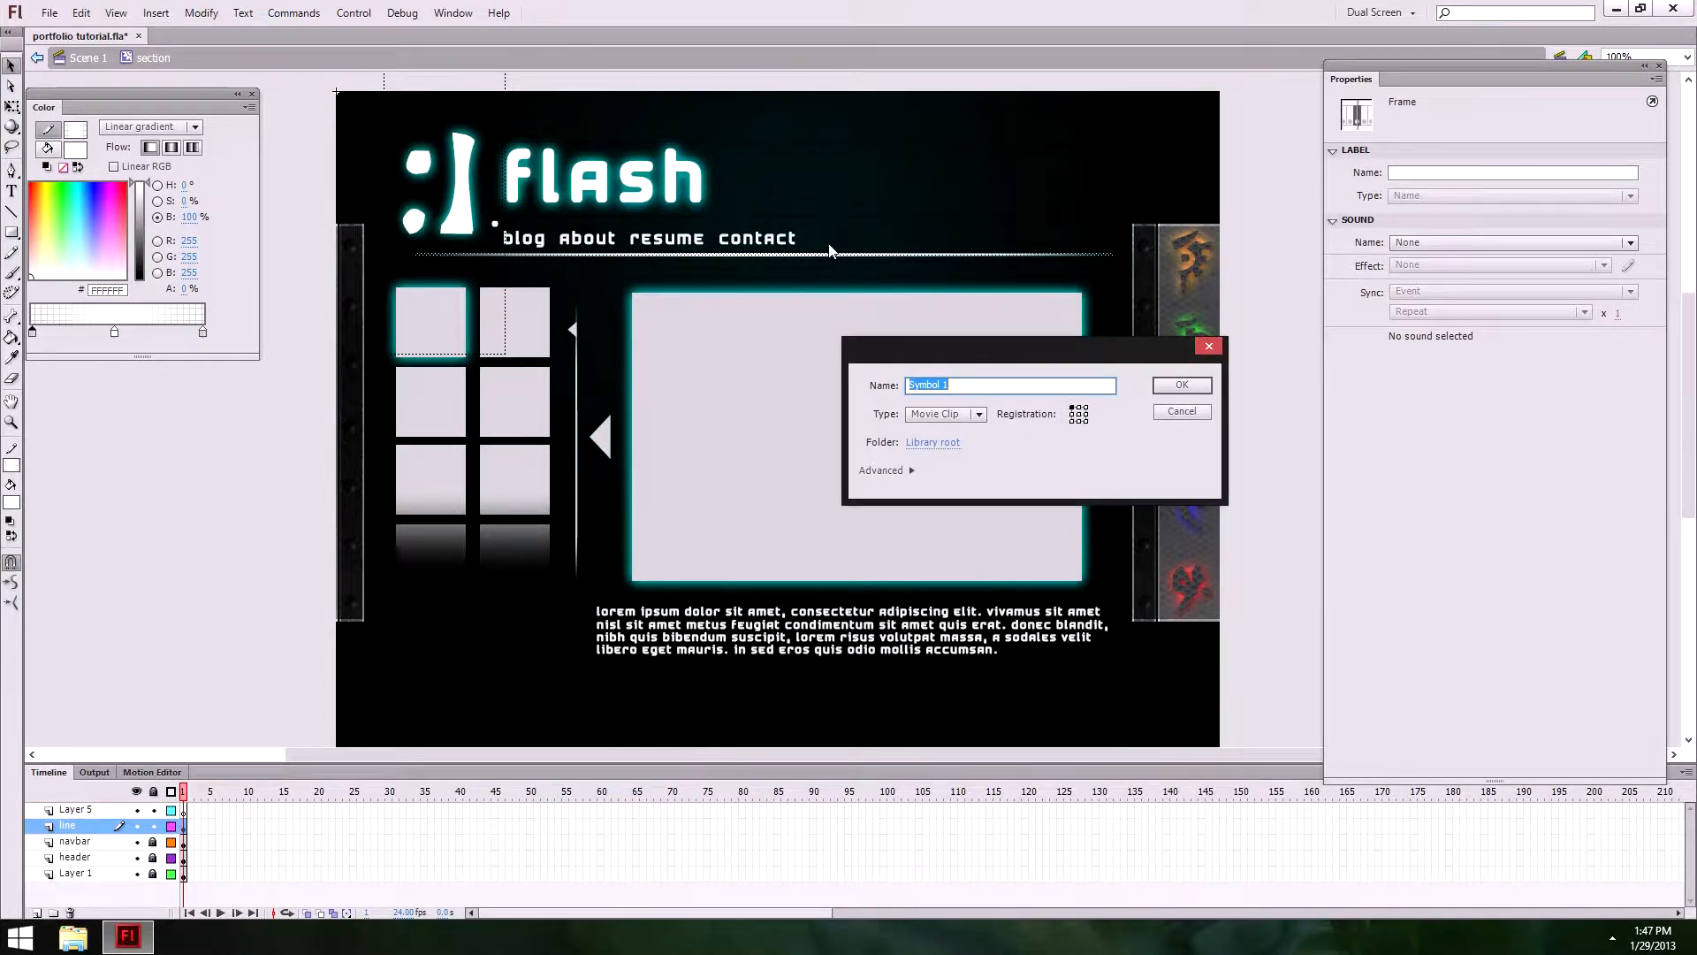
pyautogui.write('faded line')
pyautogui.press('Return')
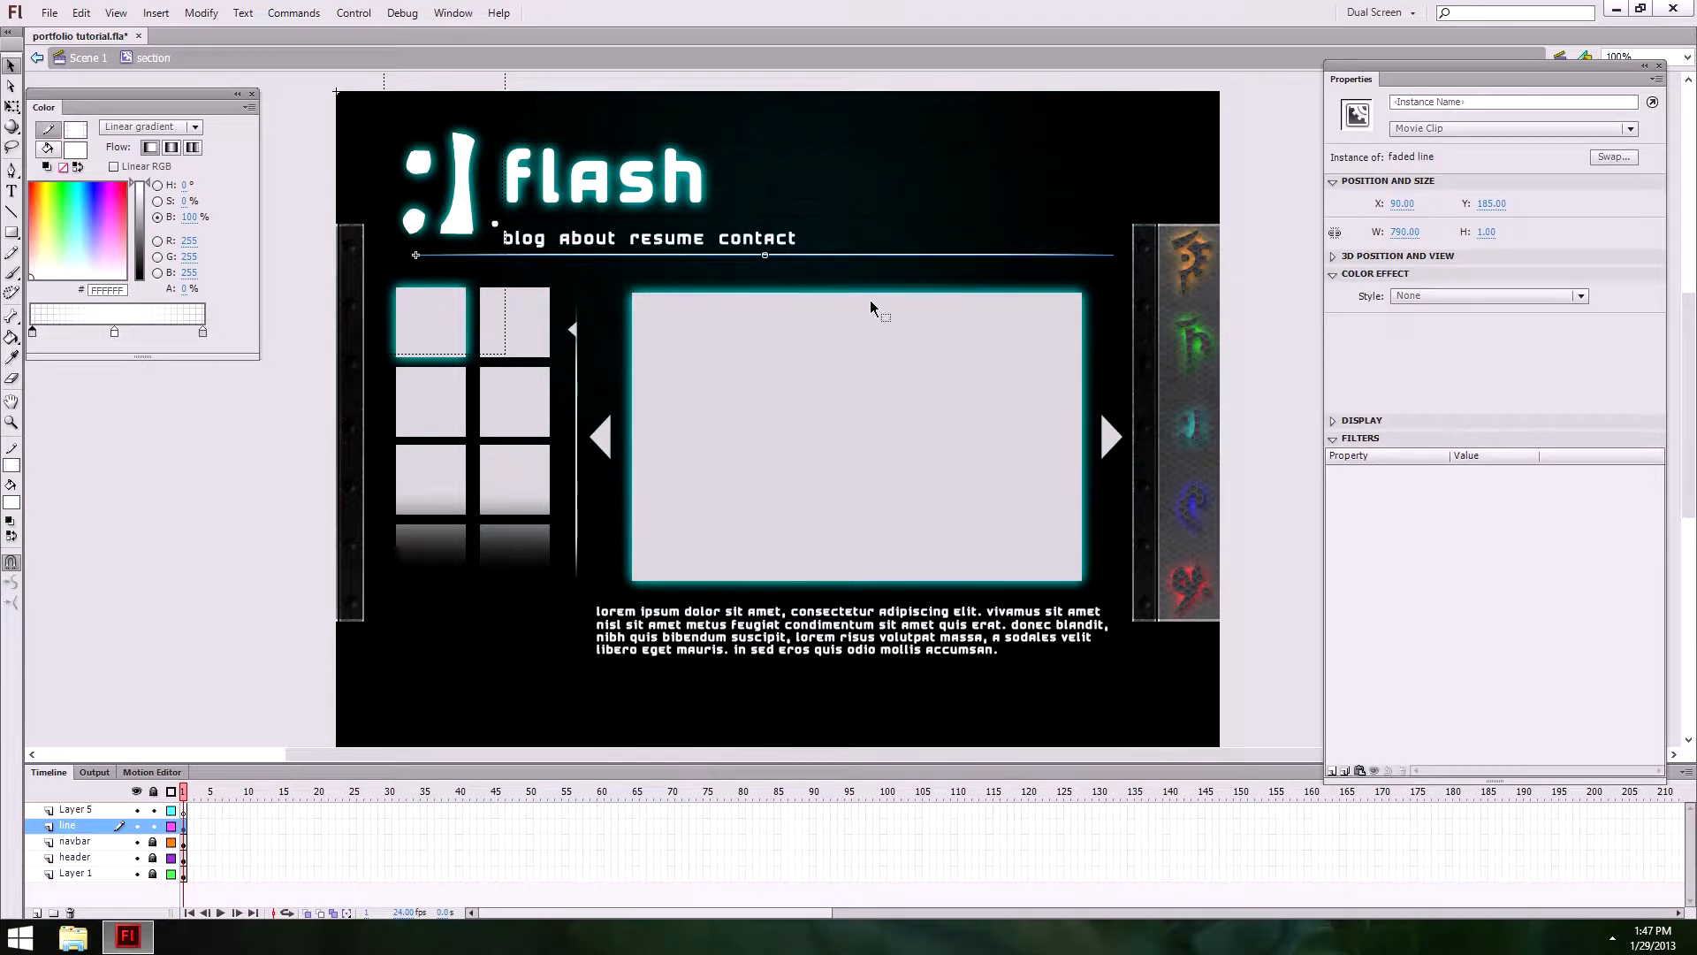
# Step: Duplicate the faded line down over the preview area and shorten the copy to about 232 px around its center
pyautogui.moveTo(867, 262); pyautogui.dragTo(857, 409)
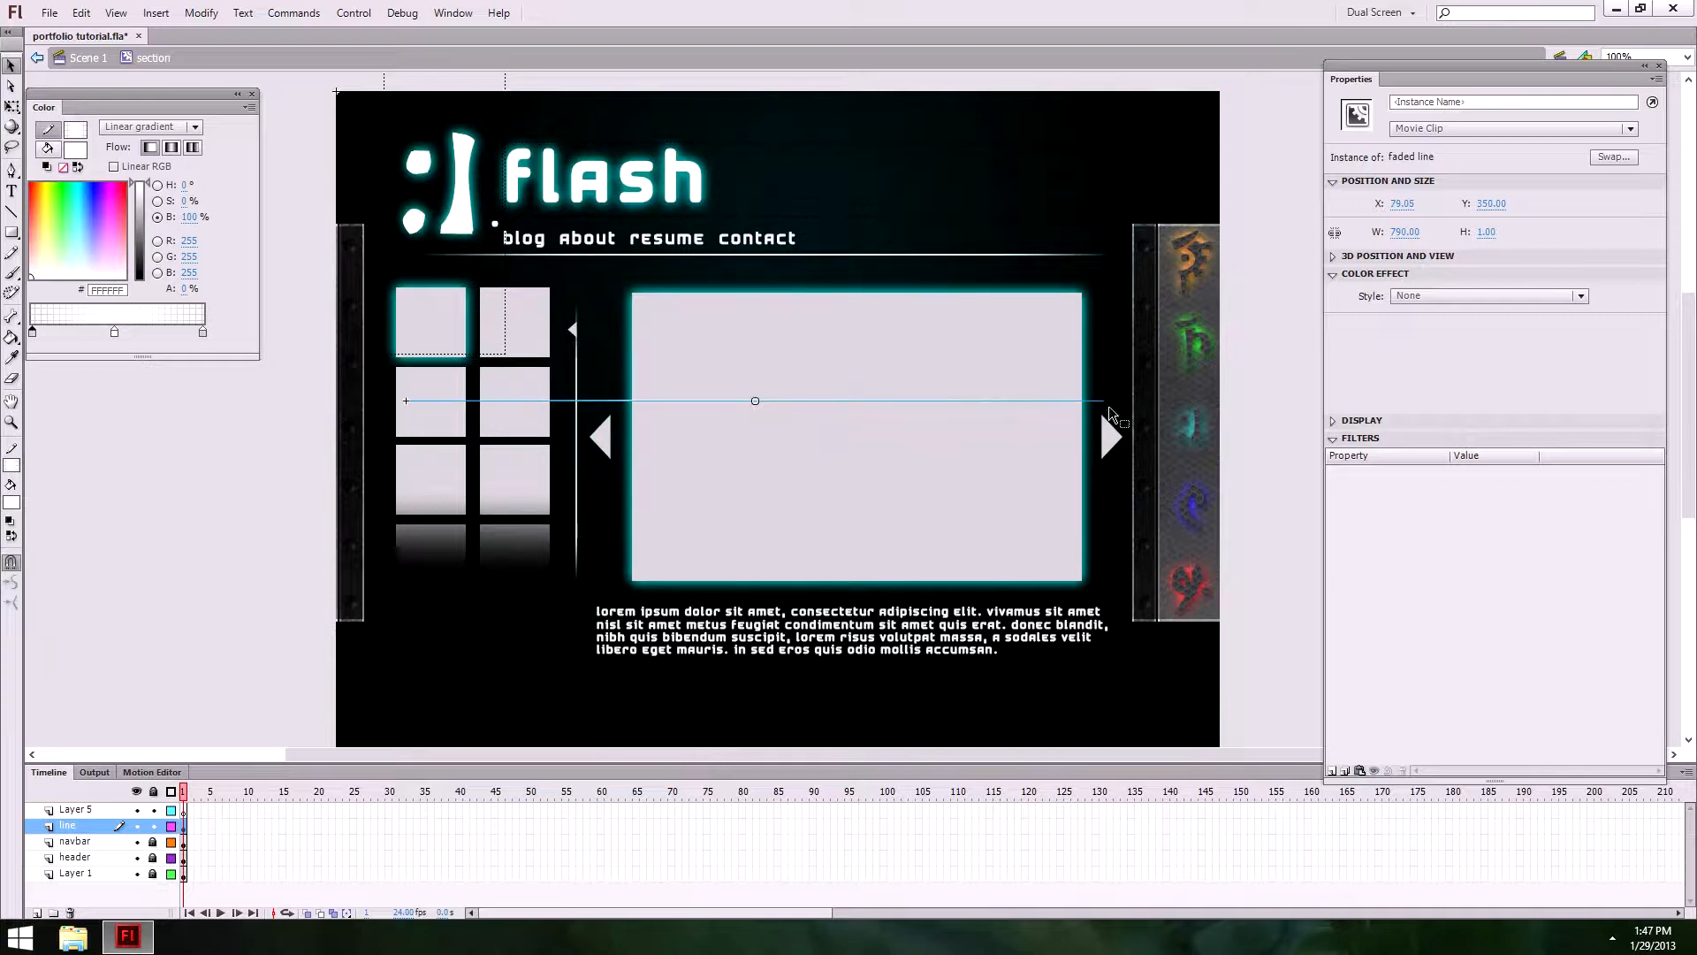
pyautogui.click(11, 106)
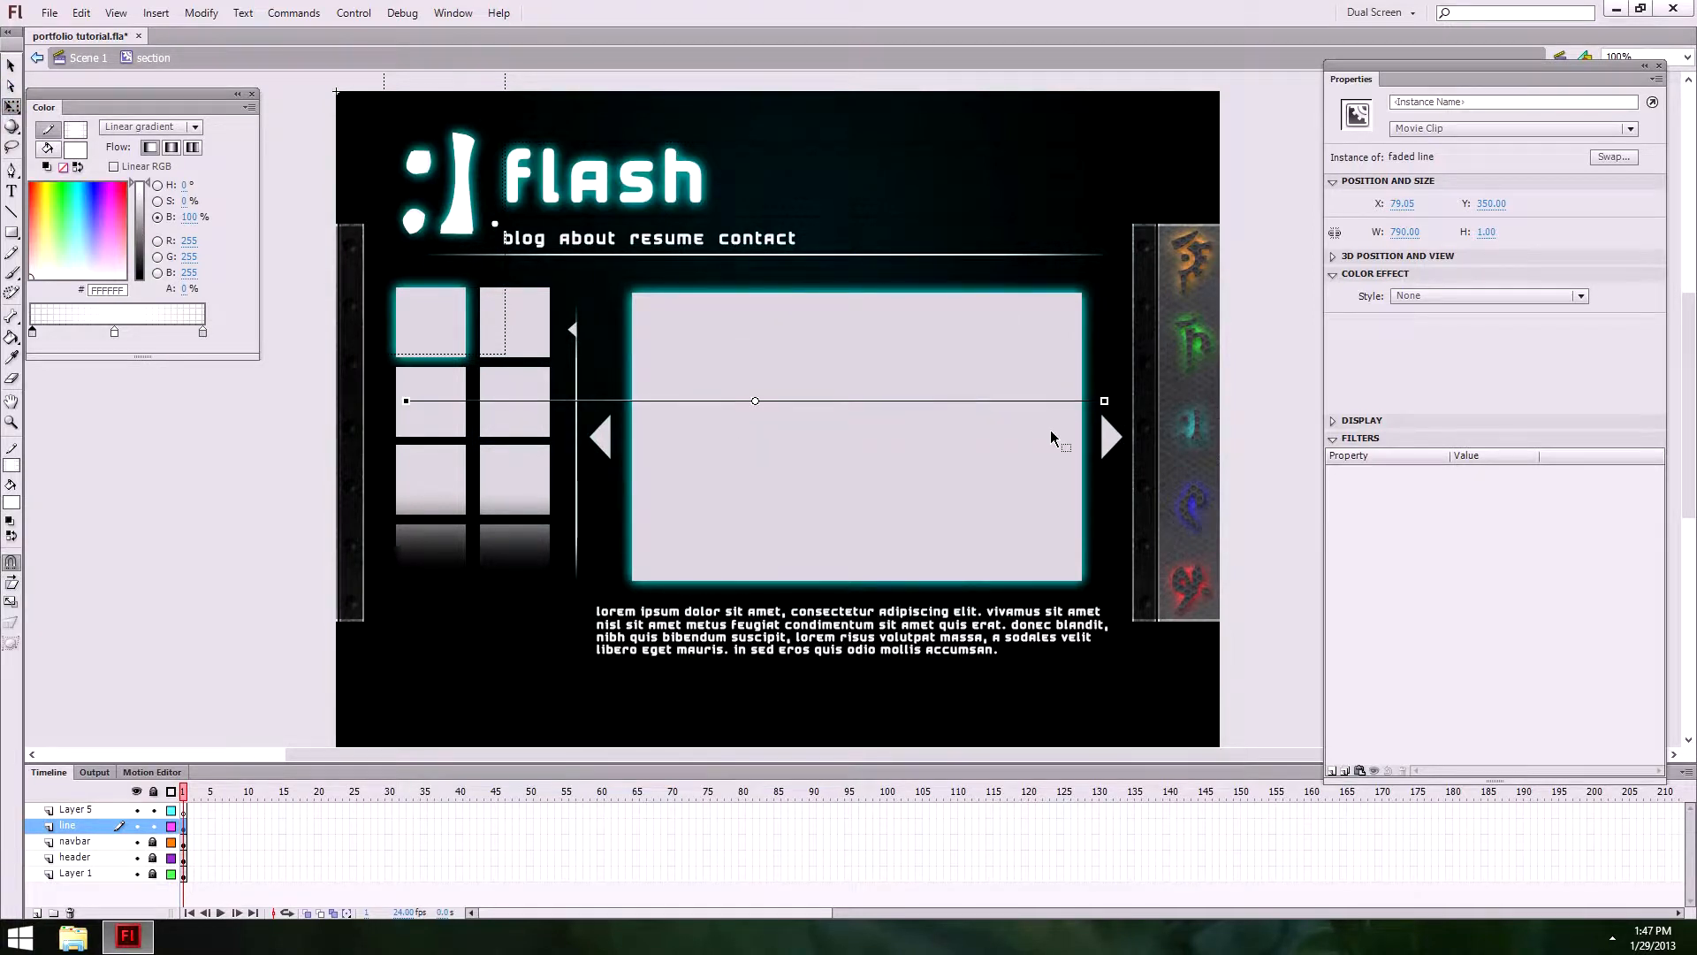
pyautogui.moveTo(1108, 403); pyautogui.dragTo(858, 402)
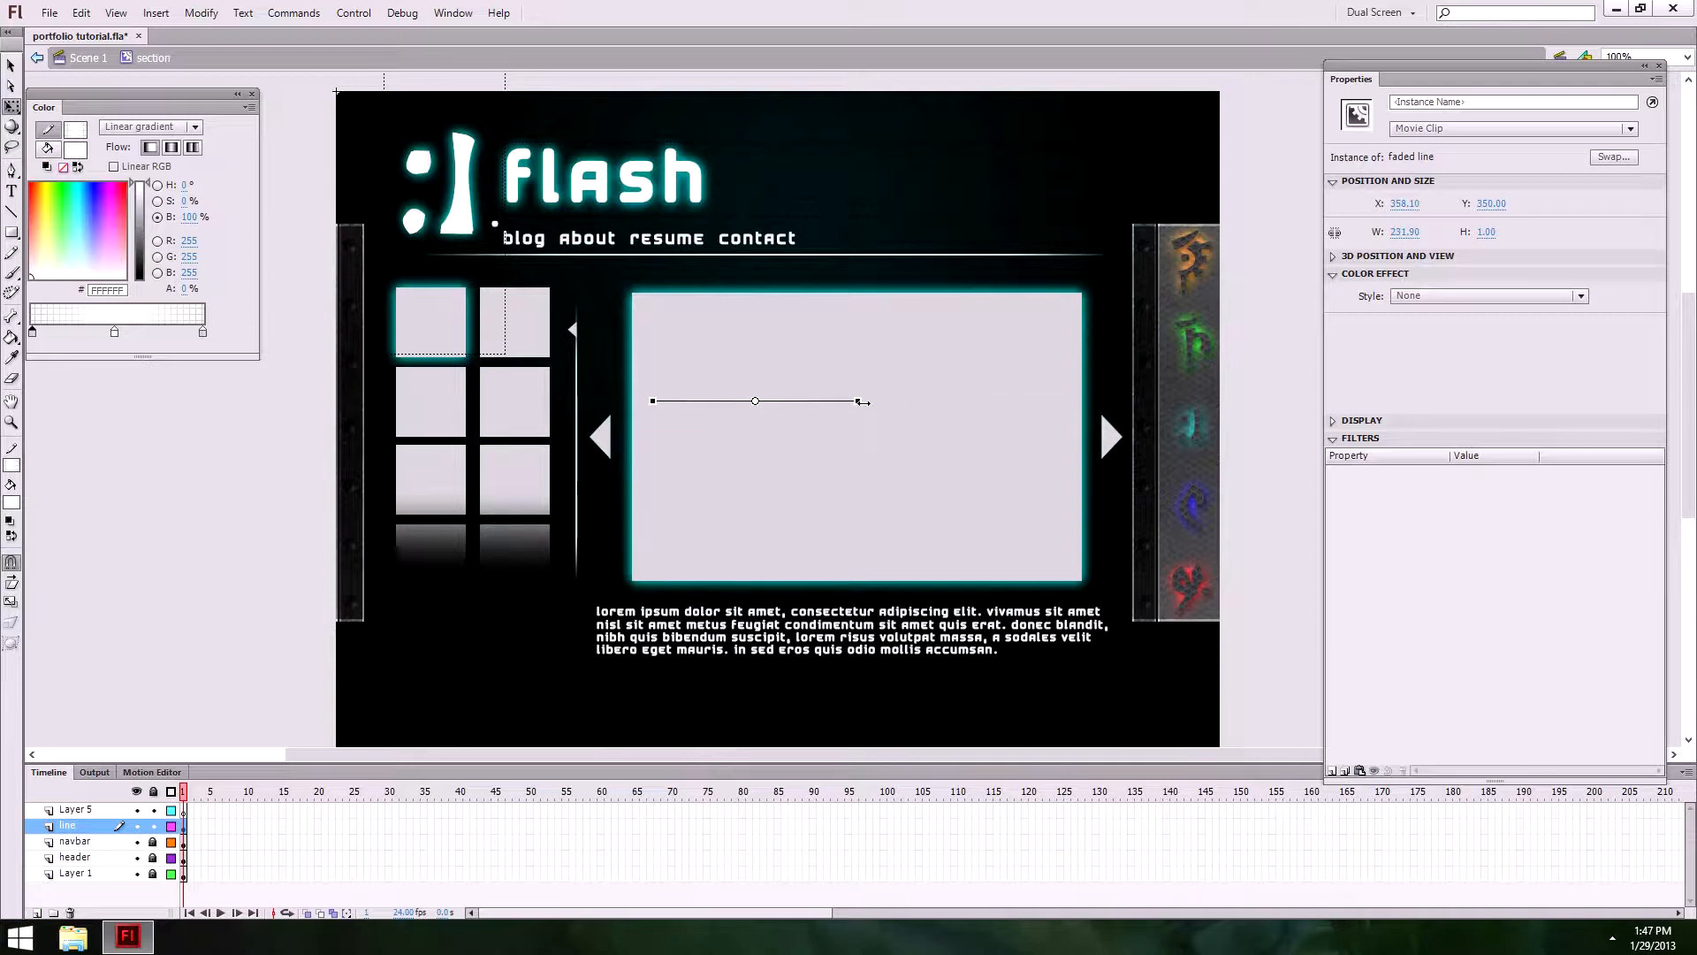
# Step: Rotate the faded line copy to vertical and lengthen it to about 280 px
pyautogui.moveTo(869, 454); pyautogui.dragTo(774, 563)
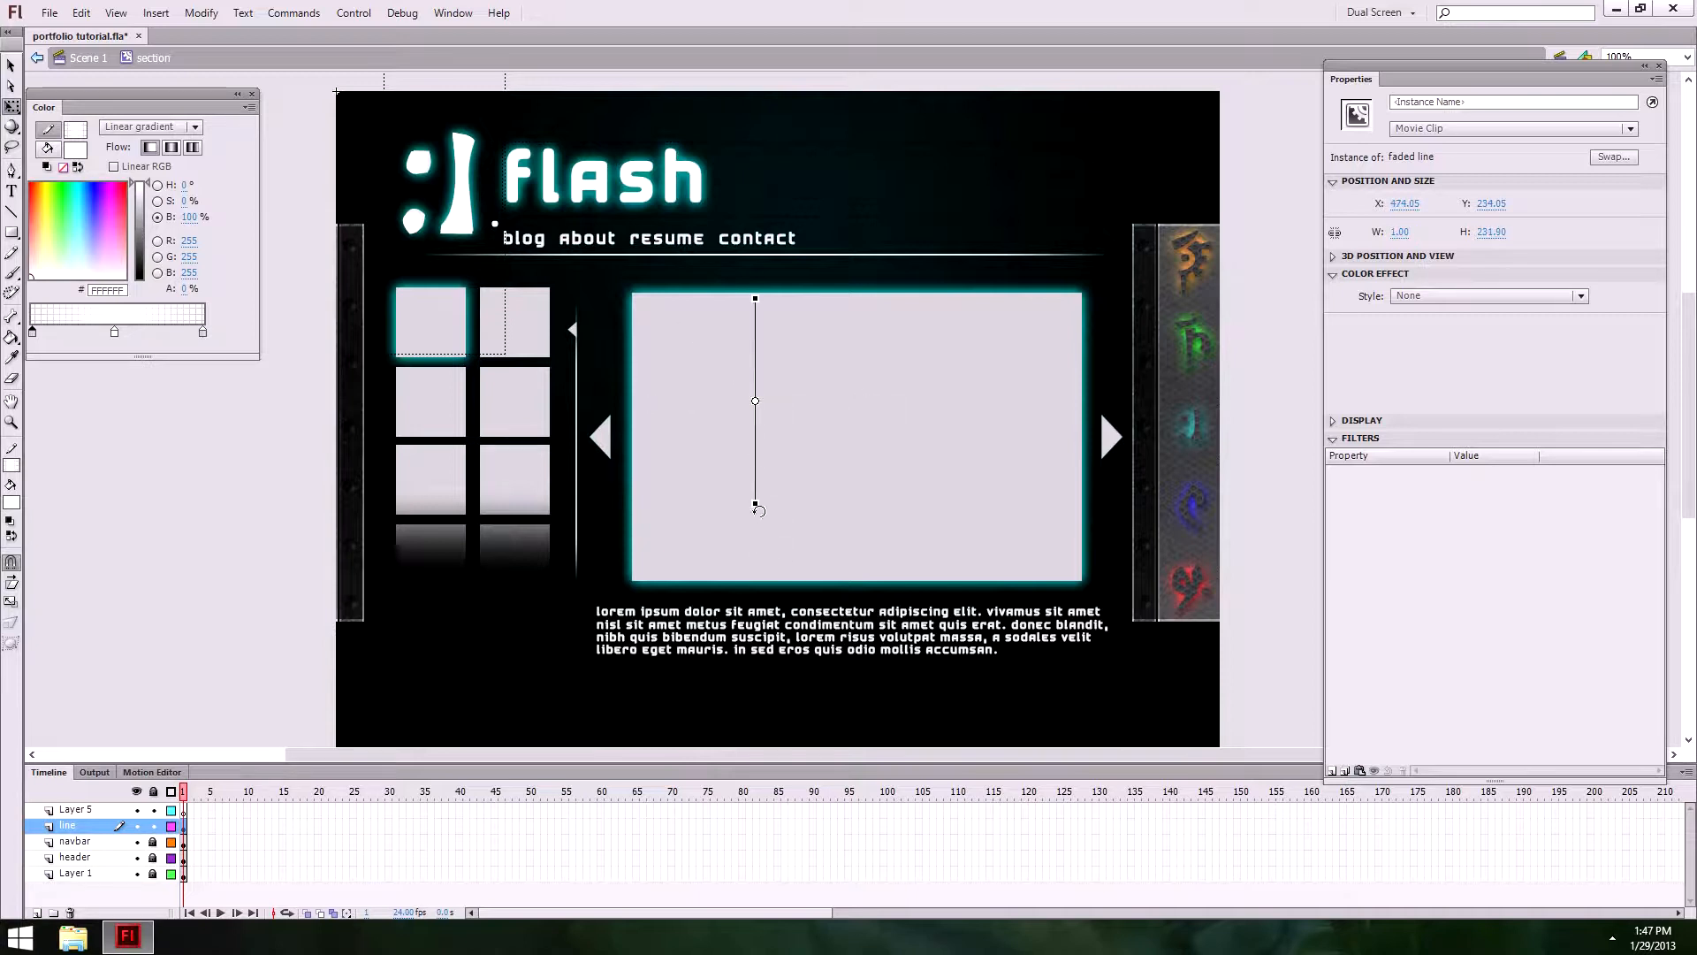
pyautogui.moveTo(753, 505); pyautogui.dragTo(753, 523)
pyautogui.click(11, 65)
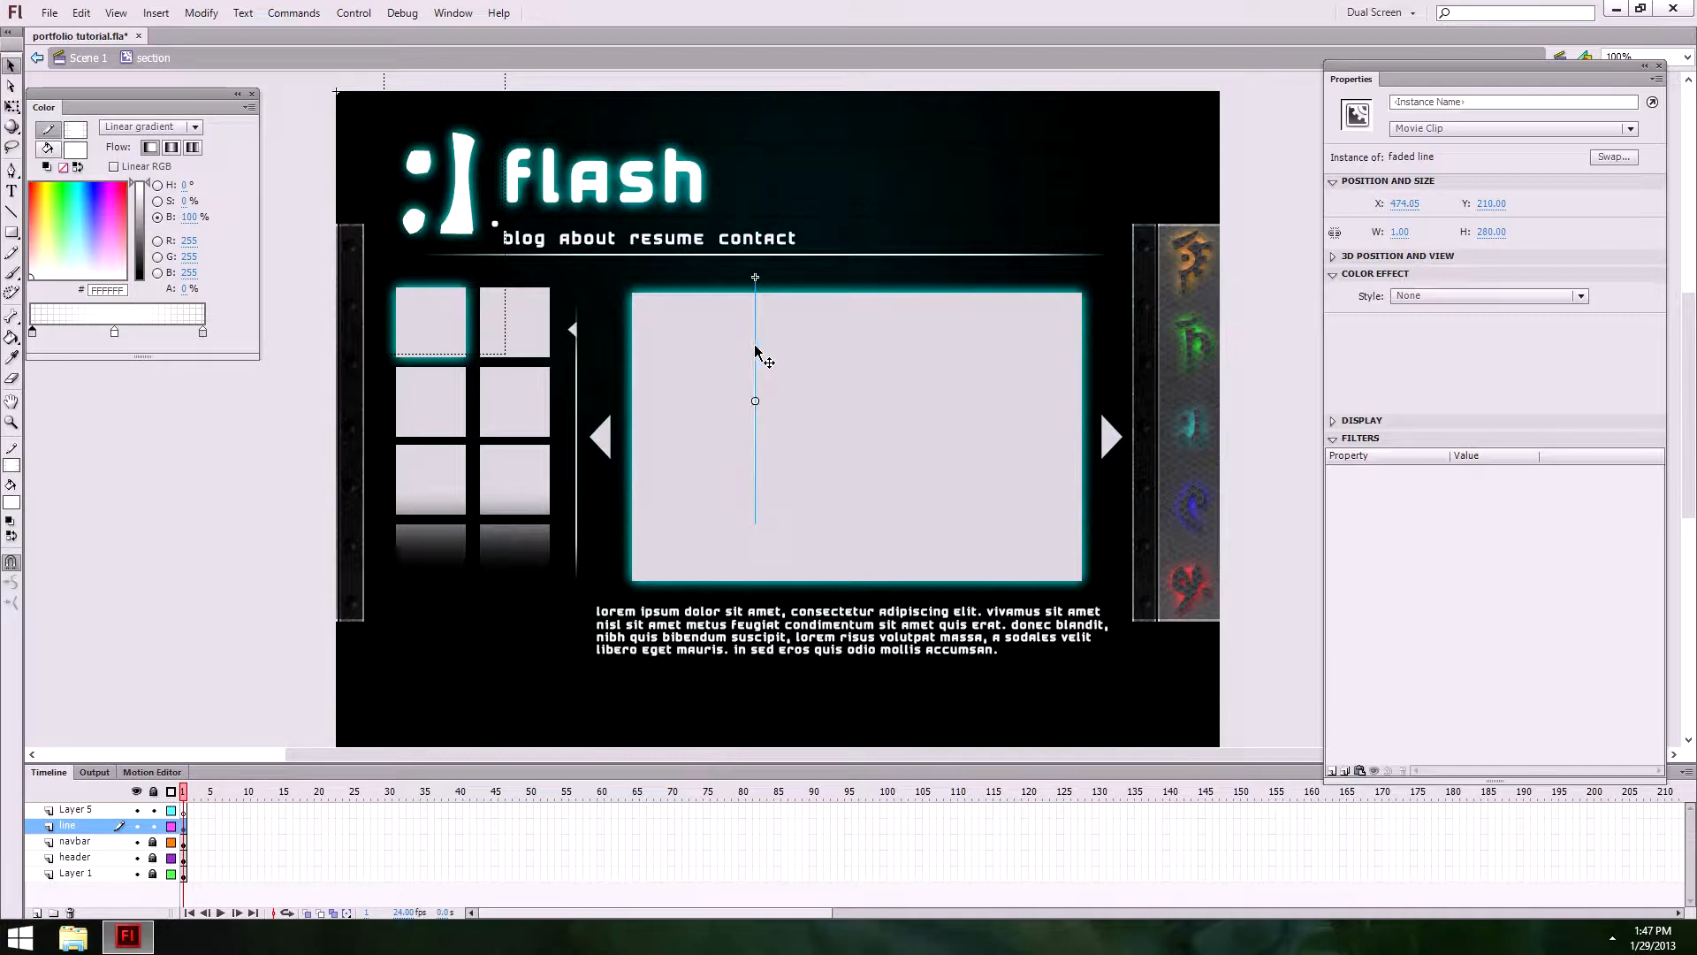
# Step: Move the vertical faded line onto the divider beside the thumbnail grid, at about X 270, Y 270
pyautogui.moveTo(756, 352); pyautogui.dragTo(580, 400)
pyautogui.keyDown('ctrl'); pyautogui.click(581, 399); pyautogui.keyUp('ctrl')
pyautogui.moveTo(921, 390); pyautogui.dragTo(962, 312)
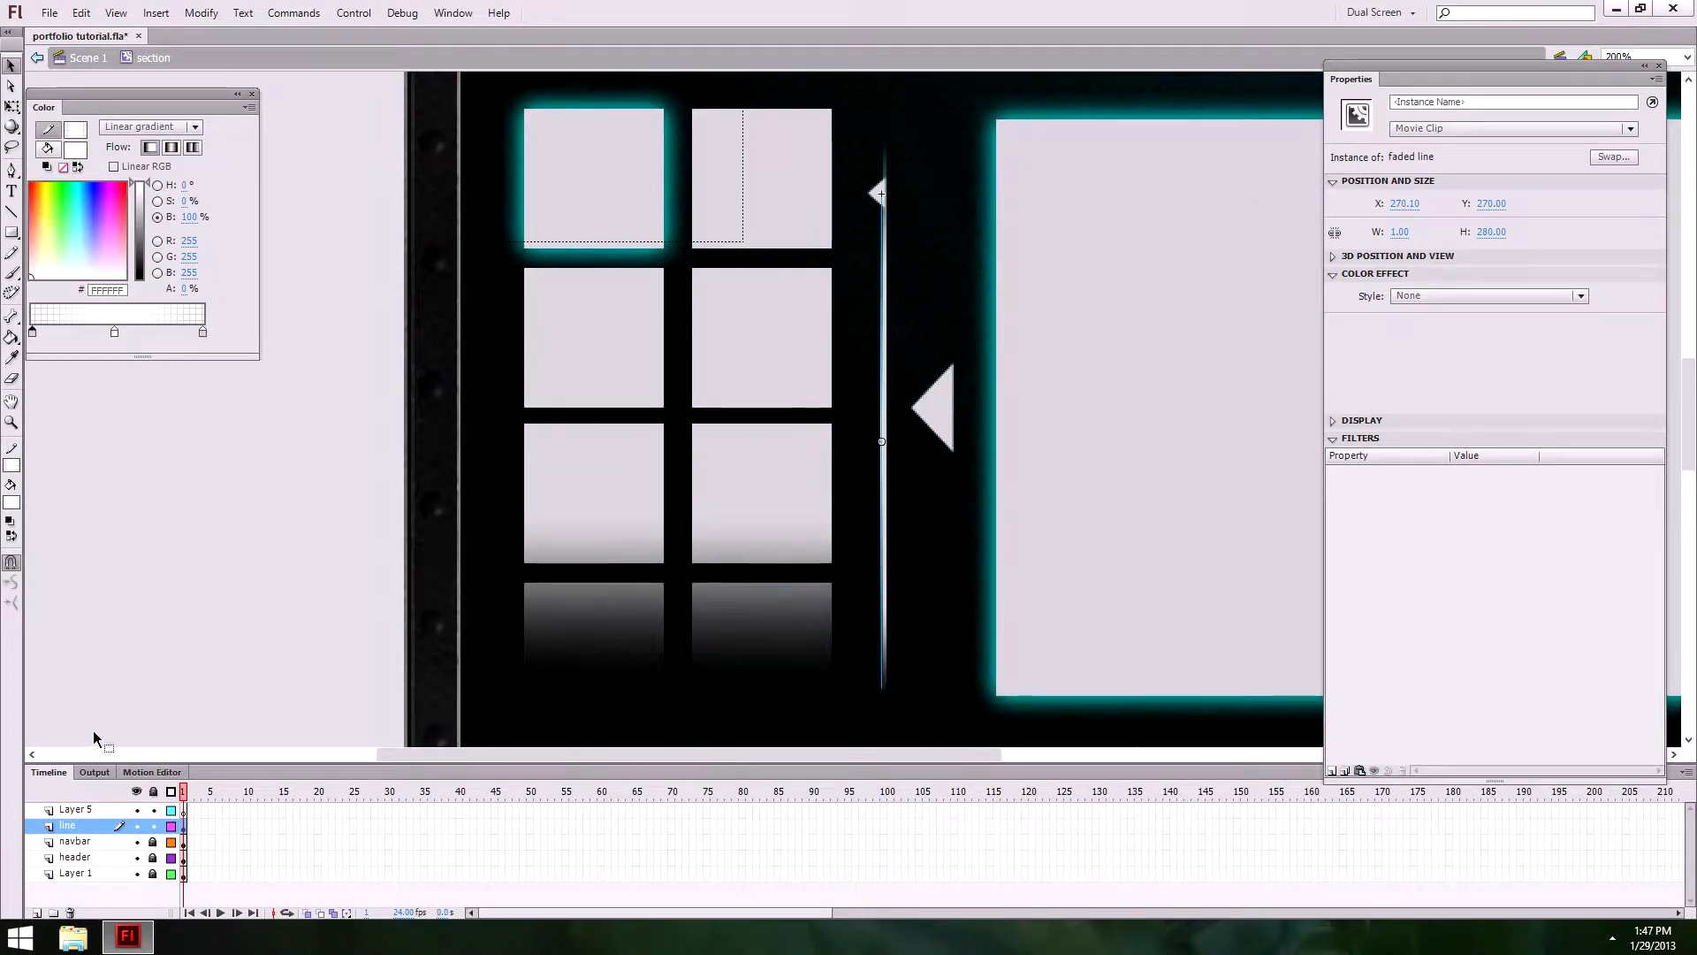
# Step: Hide the reference image on Layer 1 and examine the vertical faded line against the plain background
pyautogui.click(137, 873)
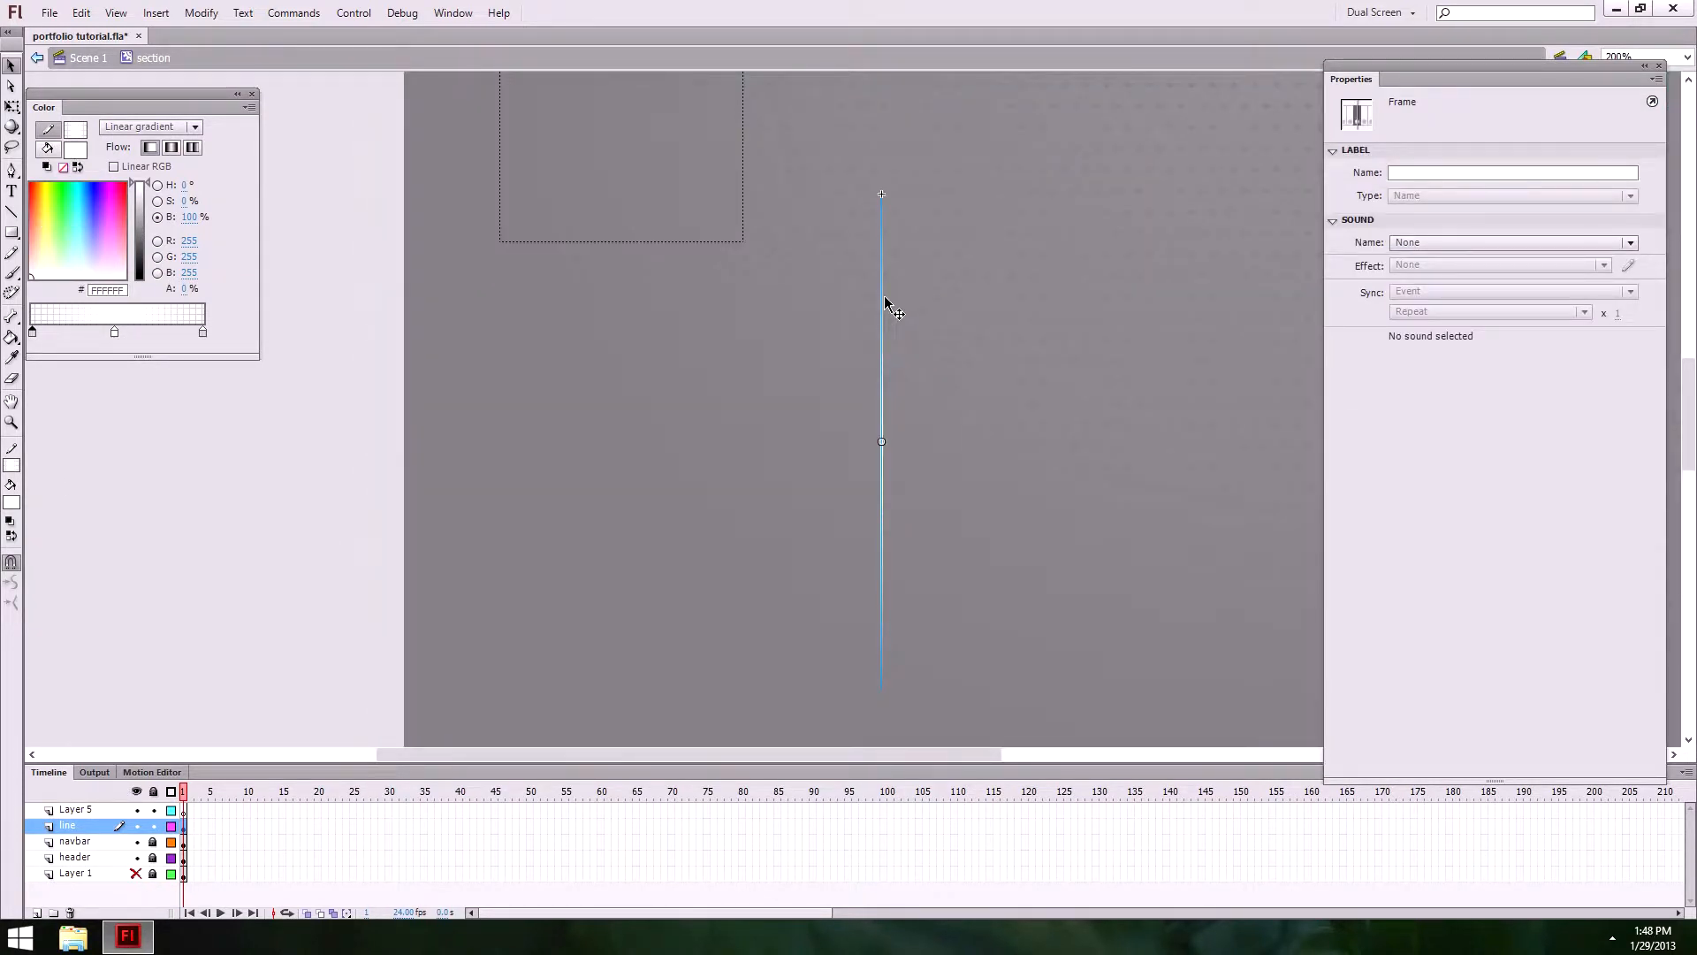
pyautogui.click(1052, 467)
pyautogui.click(882, 424)
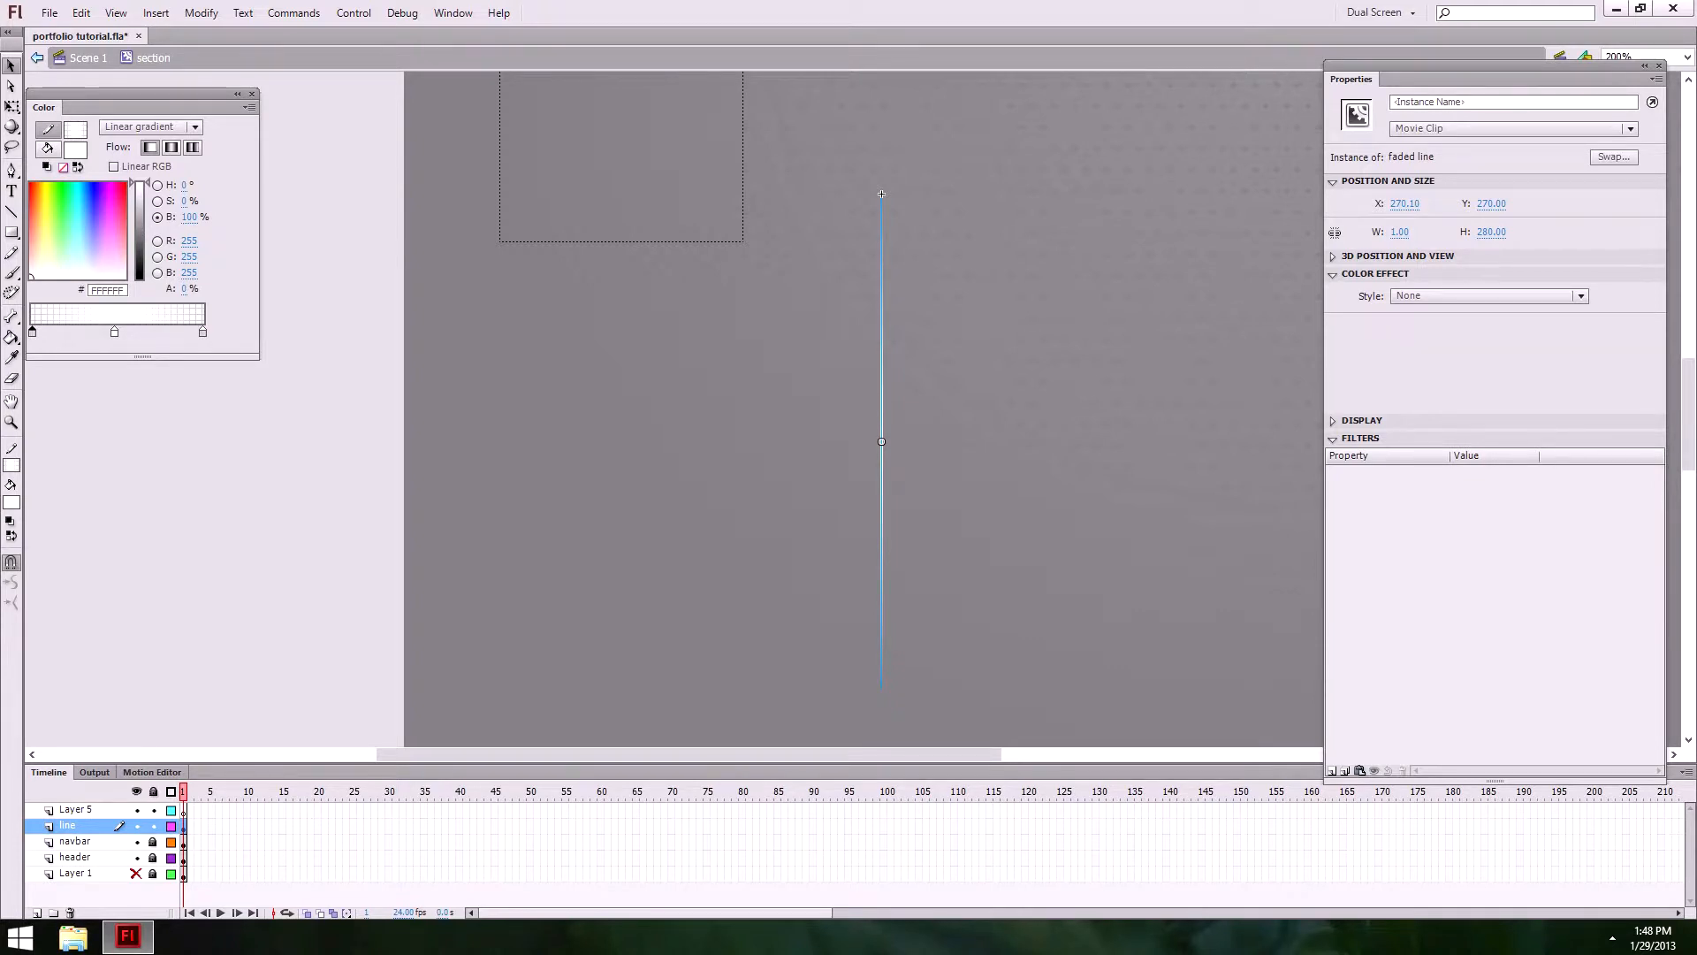
pyautogui.hotkey('ctrl', '1')
pyautogui.press('space')
pyautogui.moveTo(987, 544); pyautogui.dragTo(879, 273)
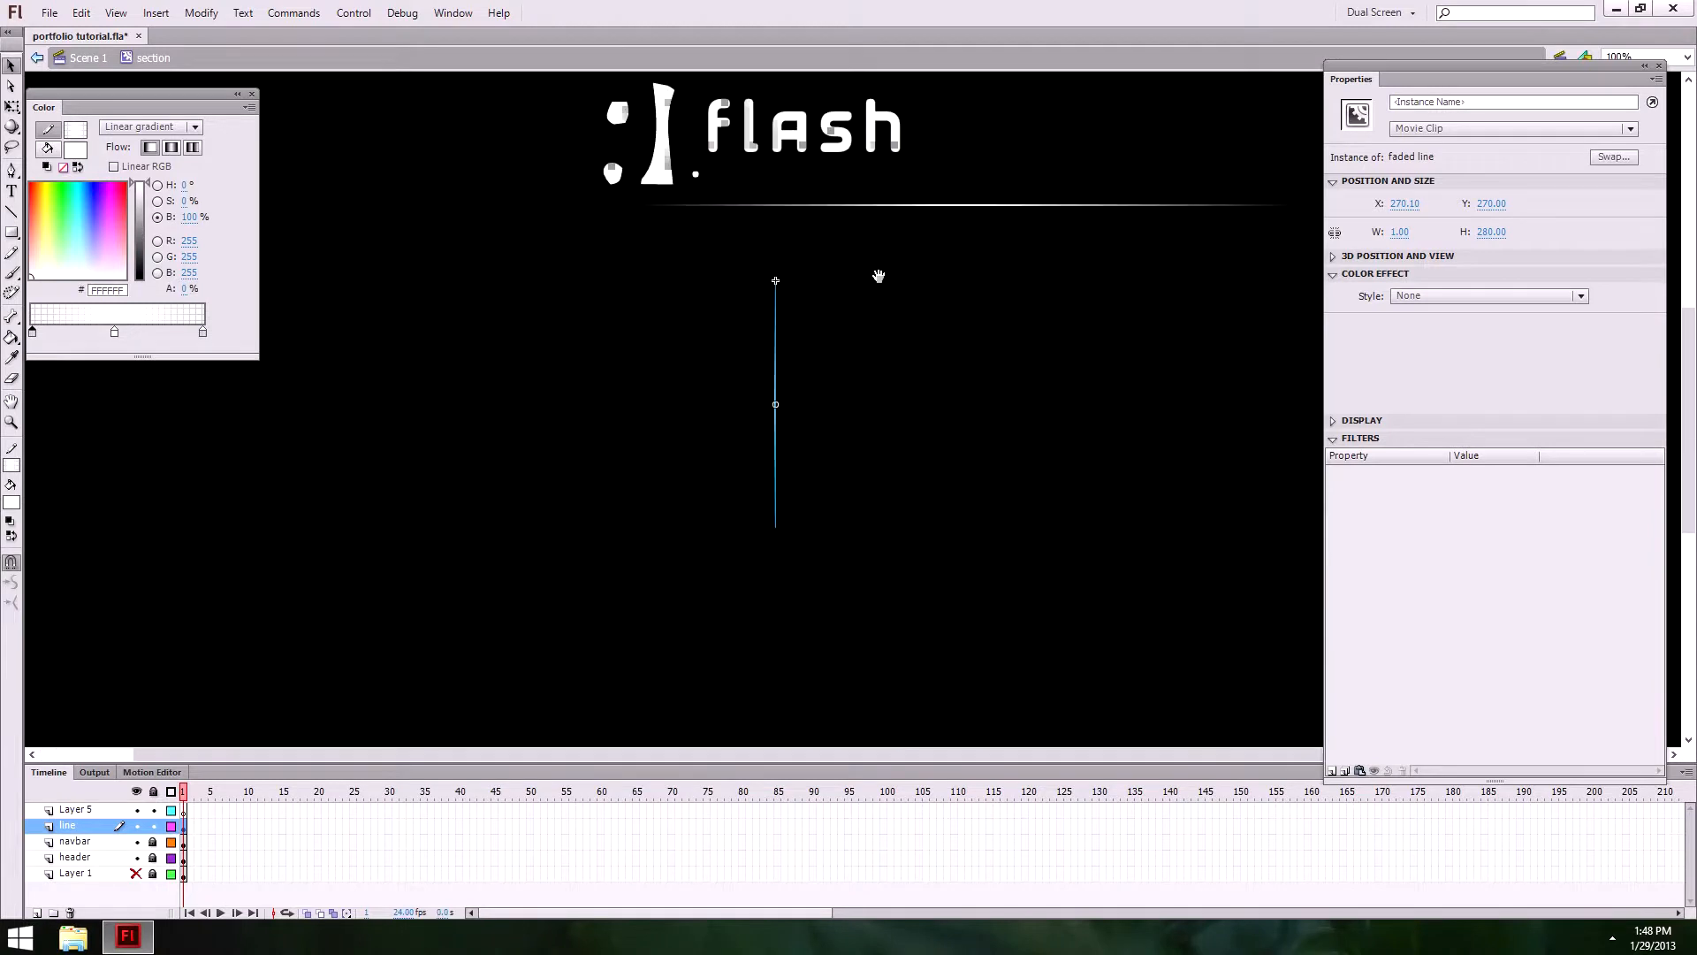
pyautogui.click(136, 874)
pyautogui.click(137, 874)
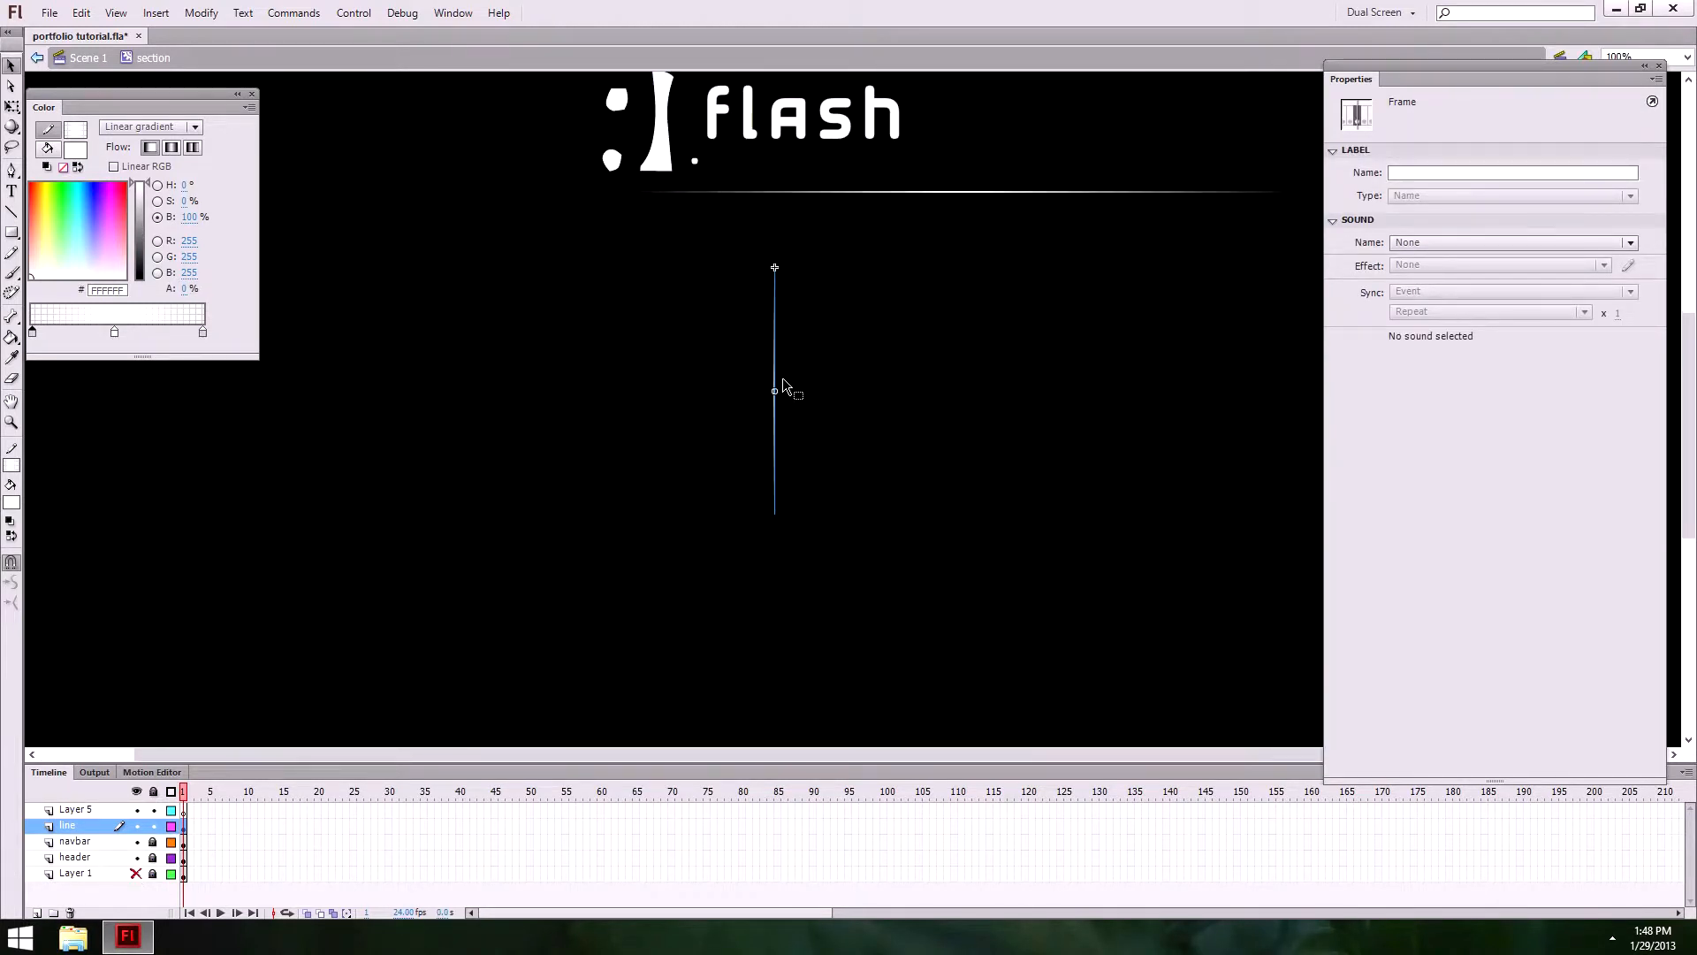
pyautogui.click(856, 394)
pyautogui.click(777, 347)
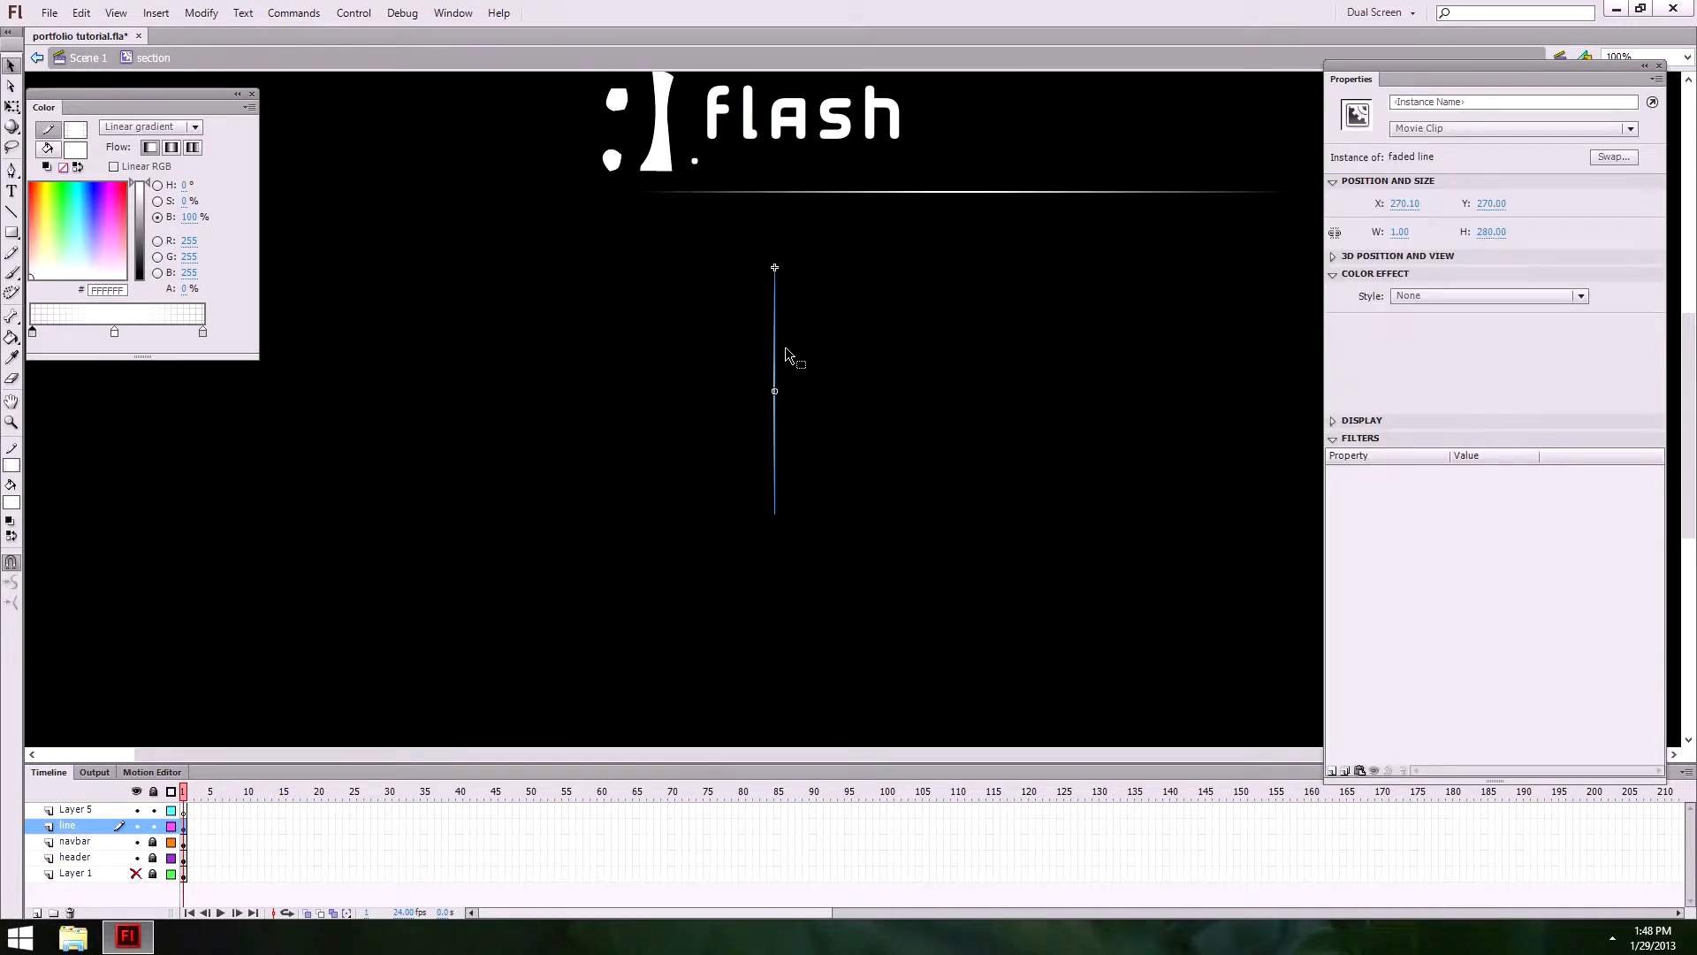
# Step: Stretch the vertical faded line to a height of 300 px around its center
pyautogui.click(793, 372)
pyautogui.moveTo(902, 496); pyautogui.dragTo(882, 395)
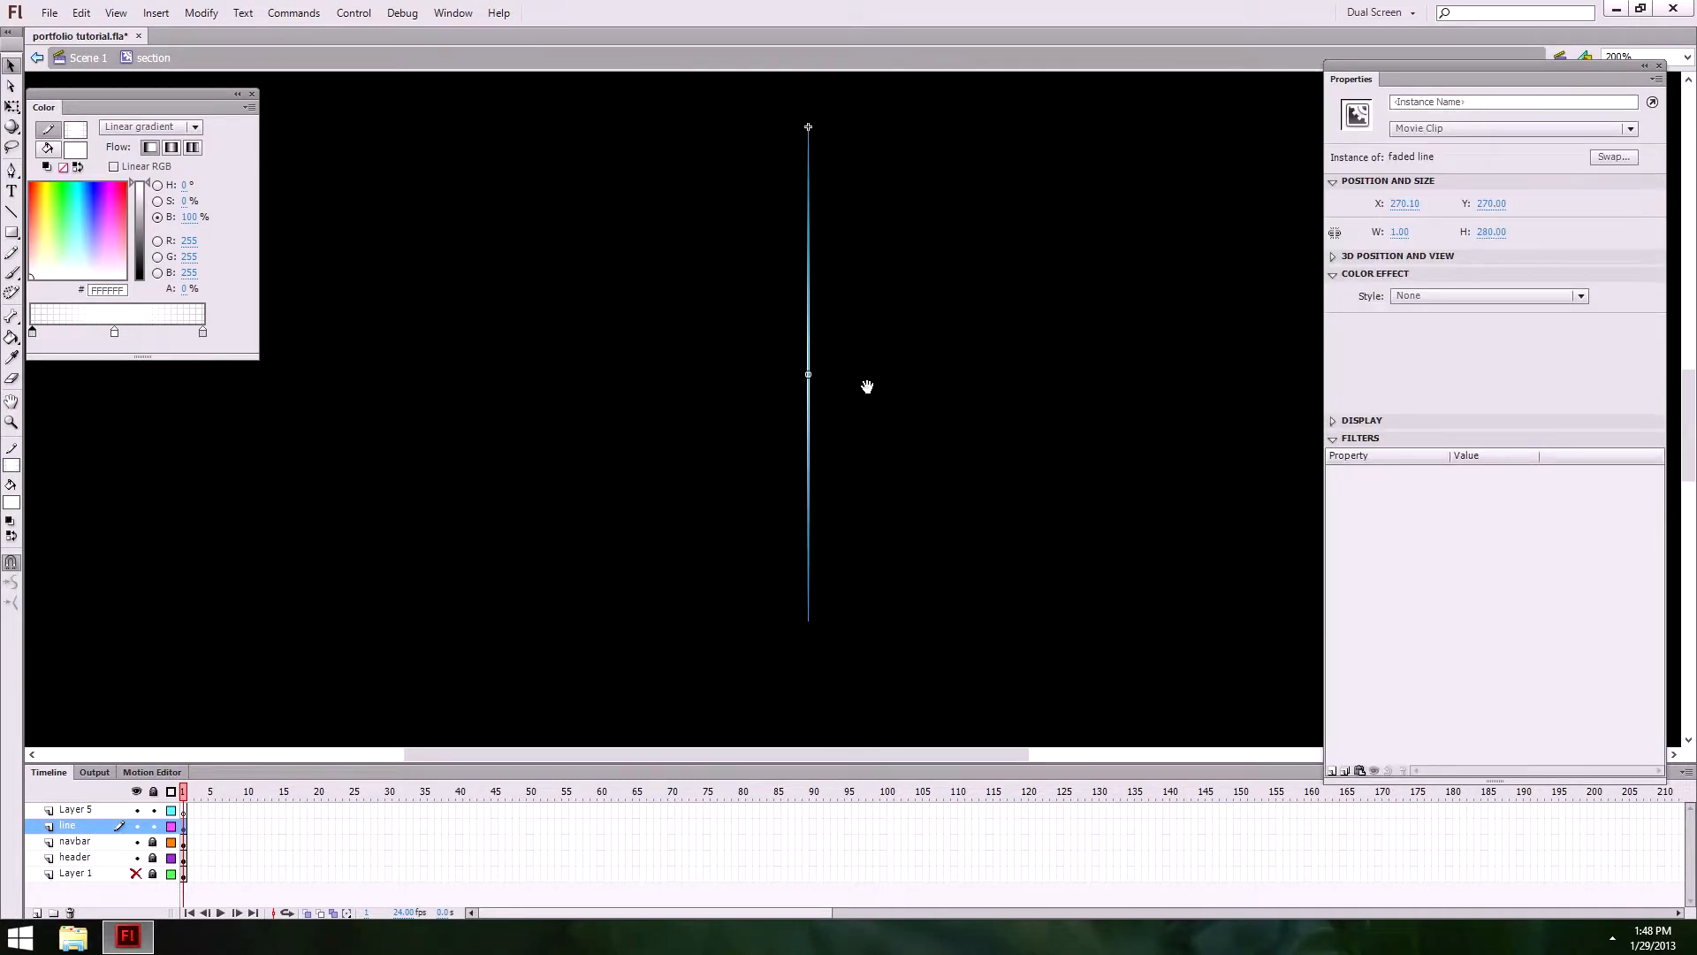
pyautogui.press('q')
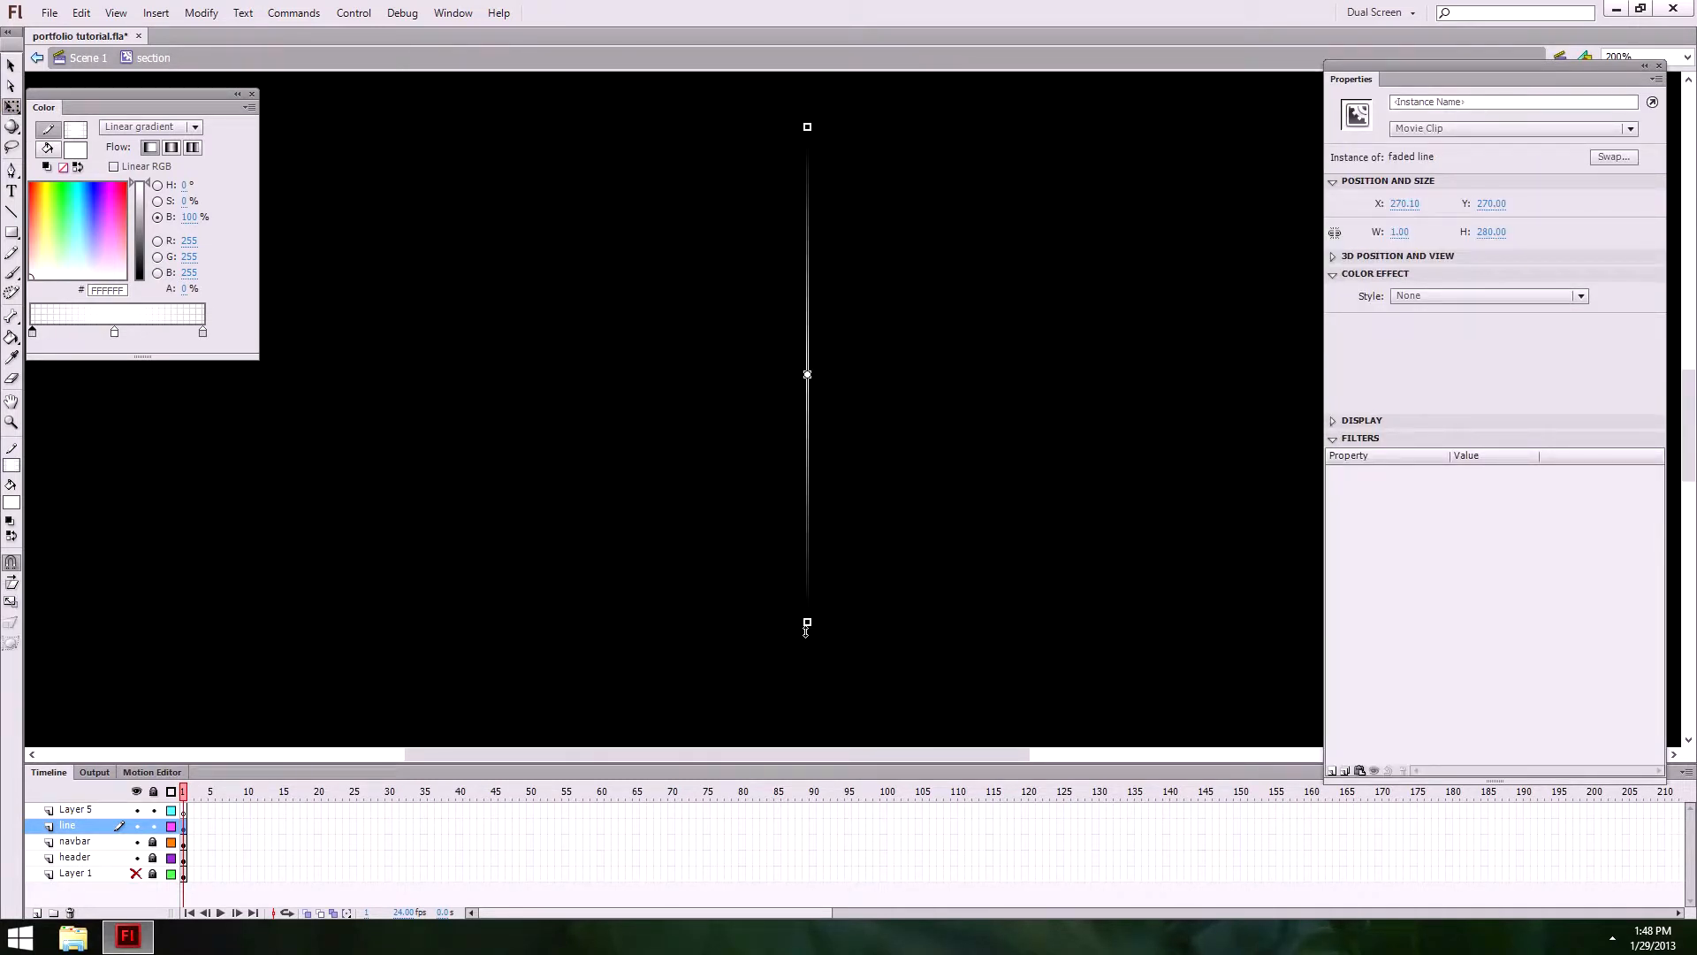
pyautogui.moveTo(804, 632); pyautogui.dragTo(806, 646)
pyautogui.click(913, 273)
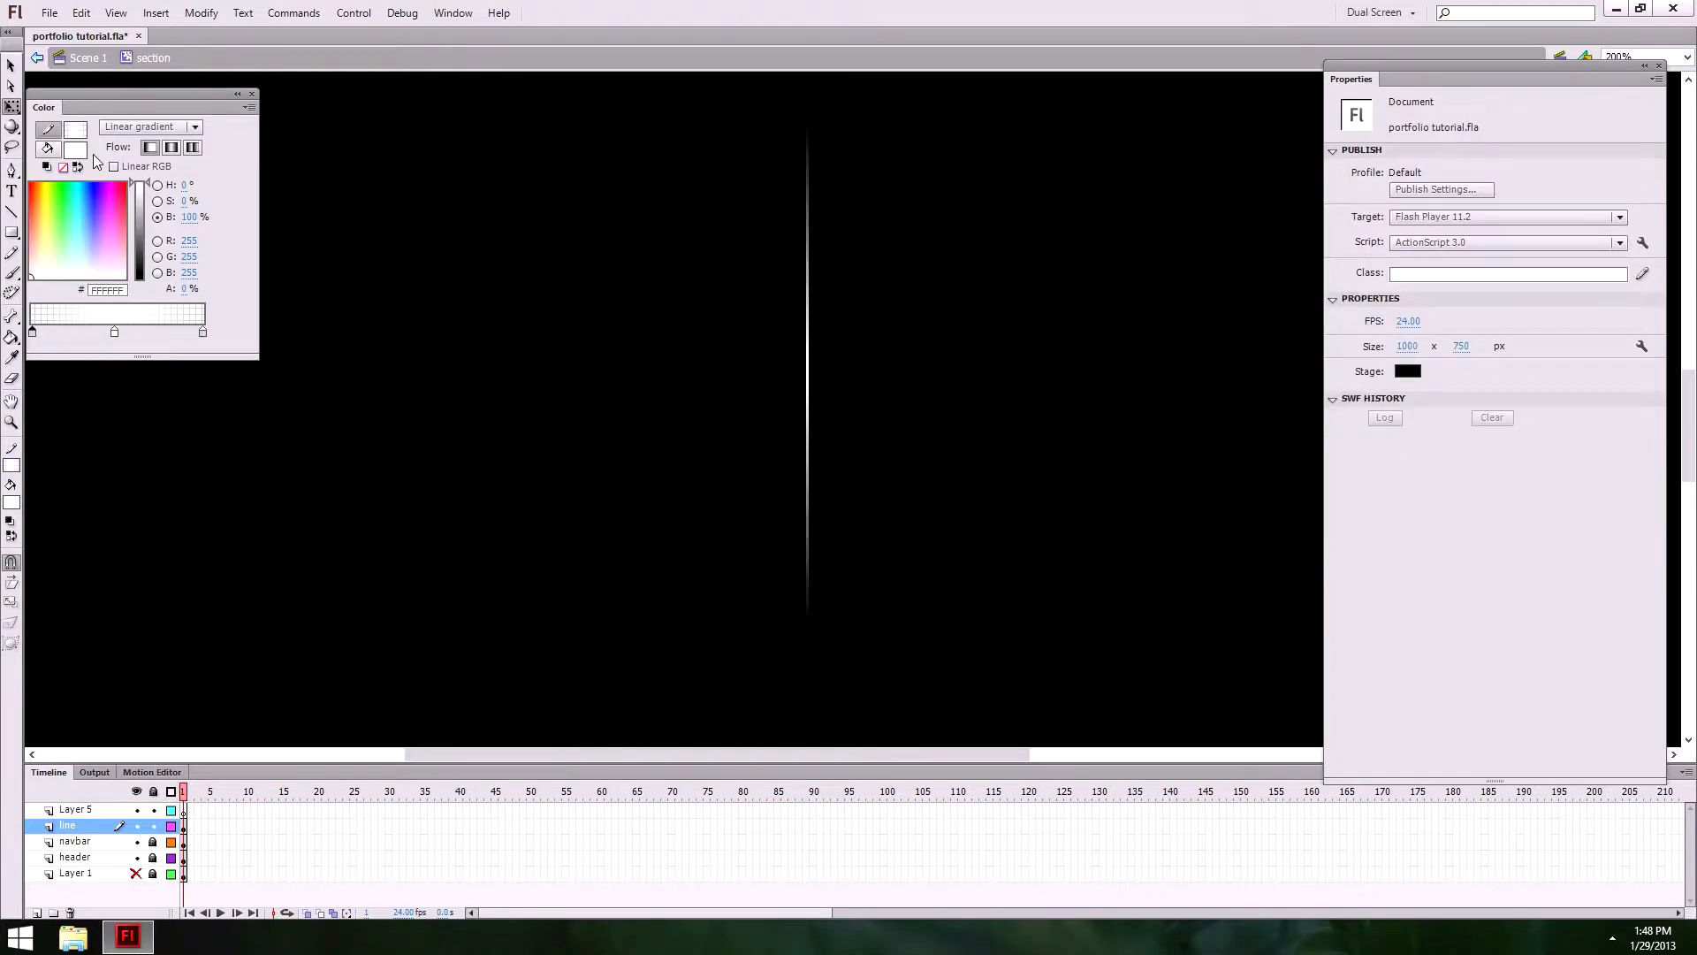
# Step: Show the Layer 1 reference image again and nudge the vertical faded line slightly right and up to Y 257, aligning it with the thumbnail divider
pyautogui.click(136, 872)
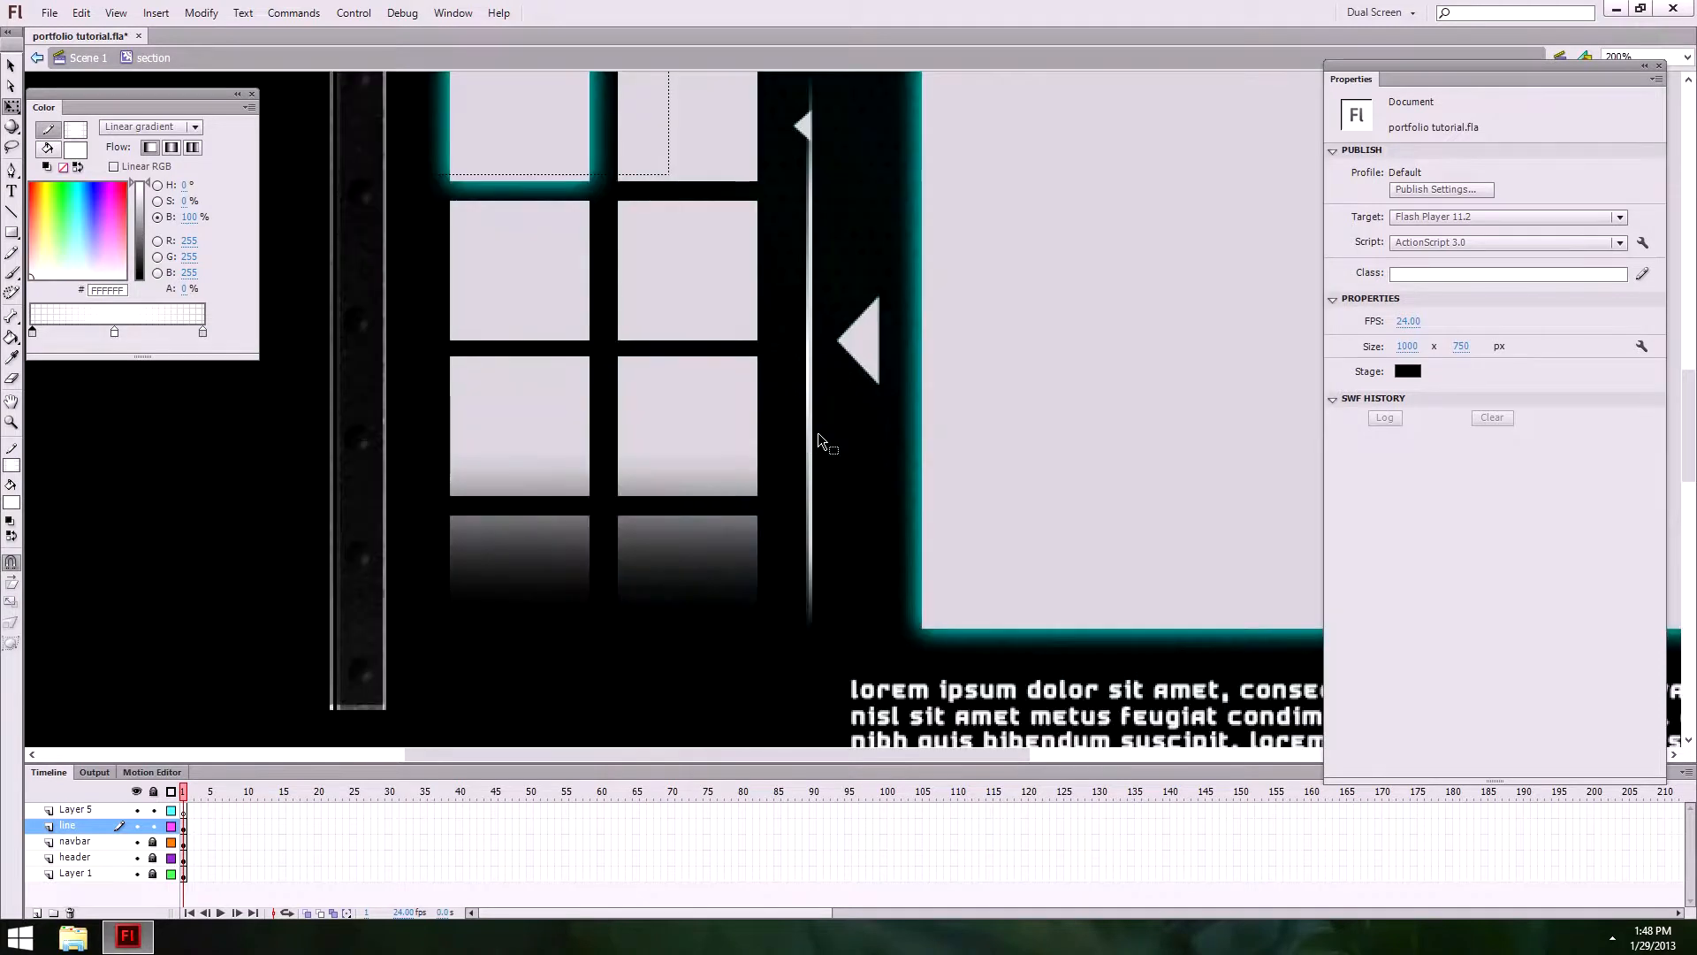
pyautogui.click(814, 434)
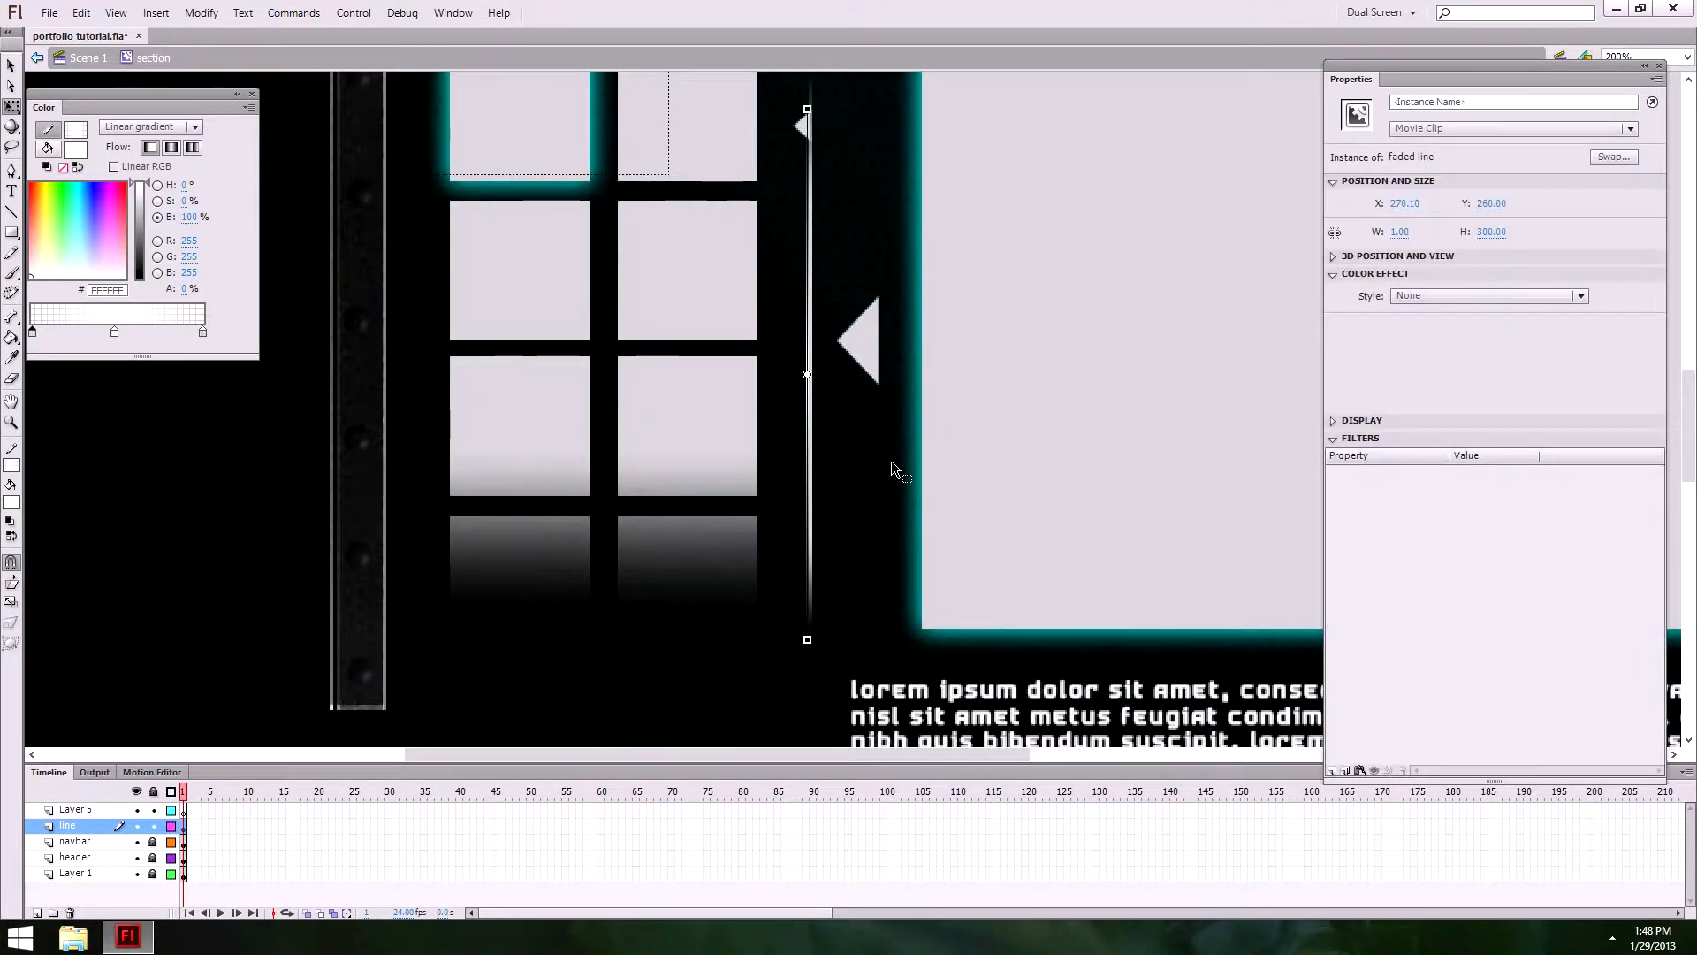
pyautogui.press('Right')
pyautogui.press('Right')
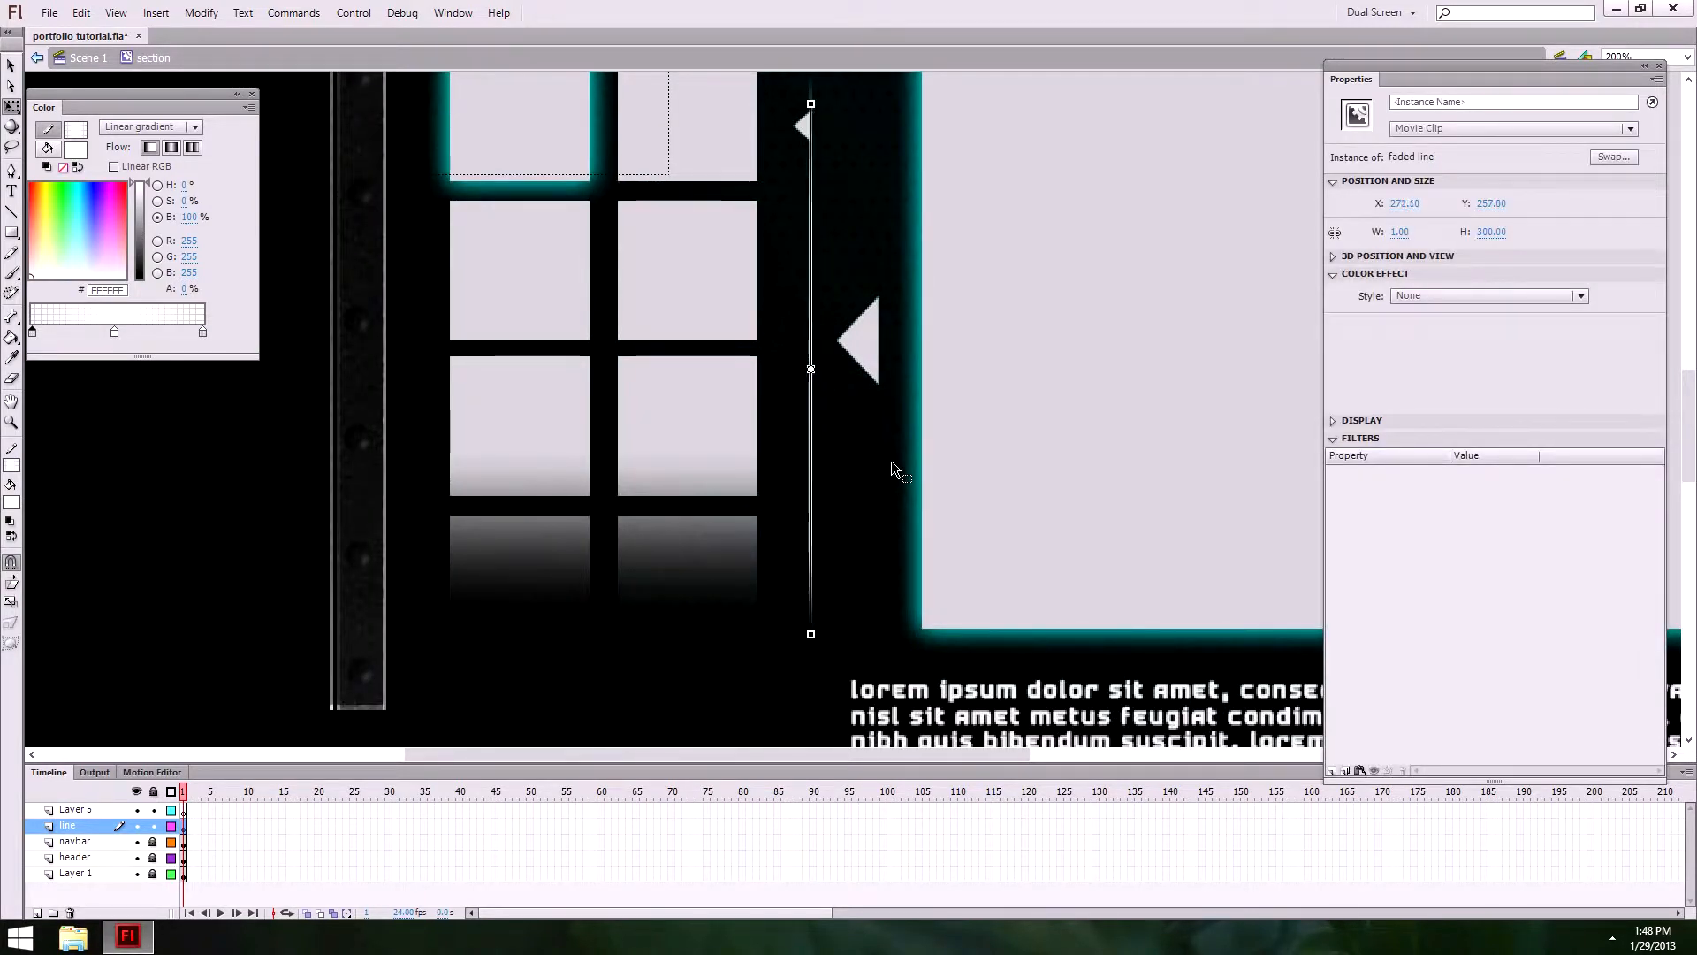
# Step: Nudge the vertical faded line up to Y 245.5 beside the thumbnail grid and deselect it
pyautogui.press('Up')
pyautogui.press('Up')
pyautogui.press('Up')
pyautogui.press('Up')
pyautogui.press('Up')
pyautogui.press('Up')
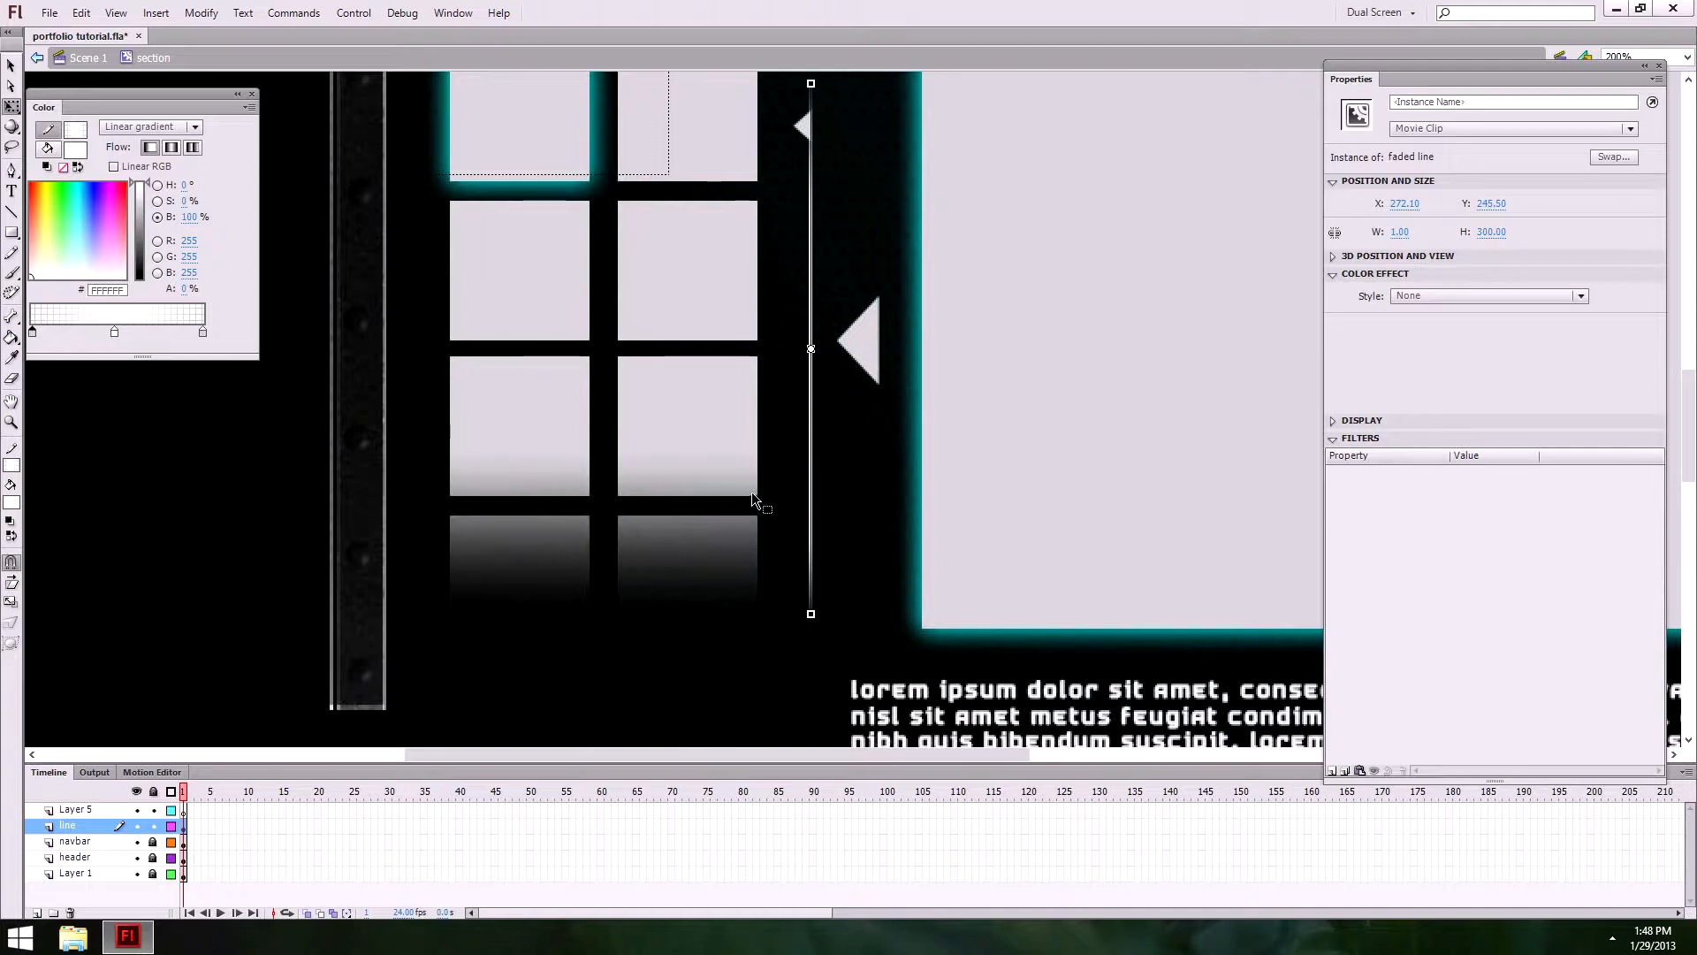
pyautogui.scroll(3, 822, 495)
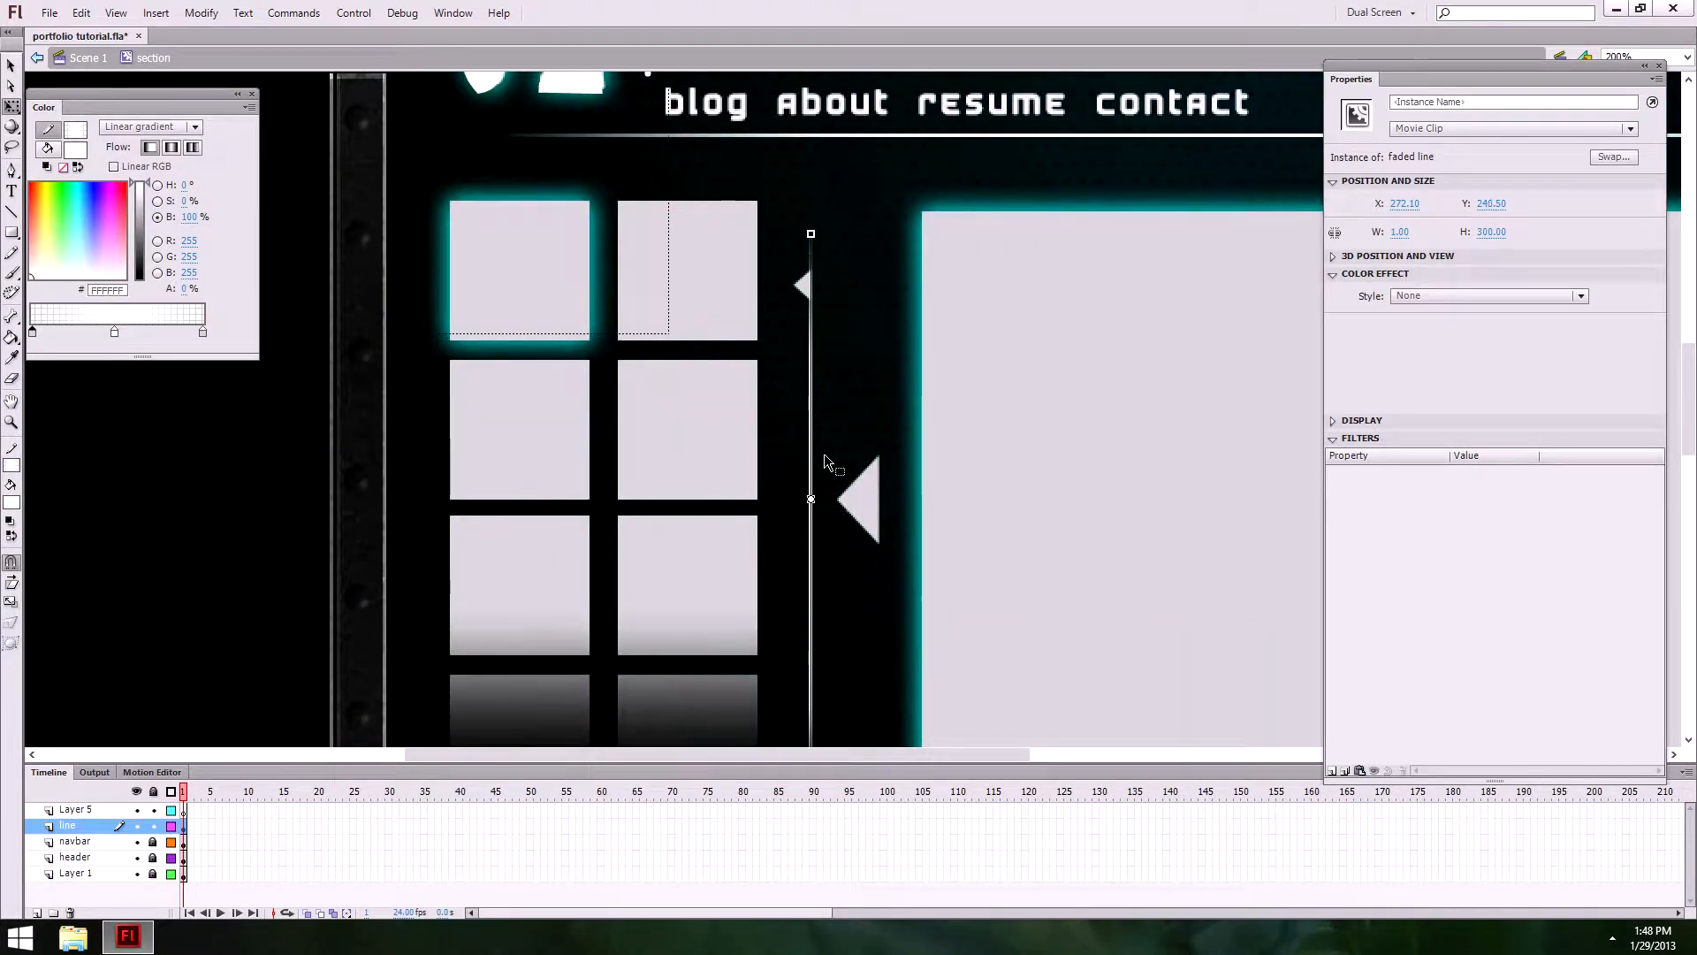
pyautogui.click(922, 419)
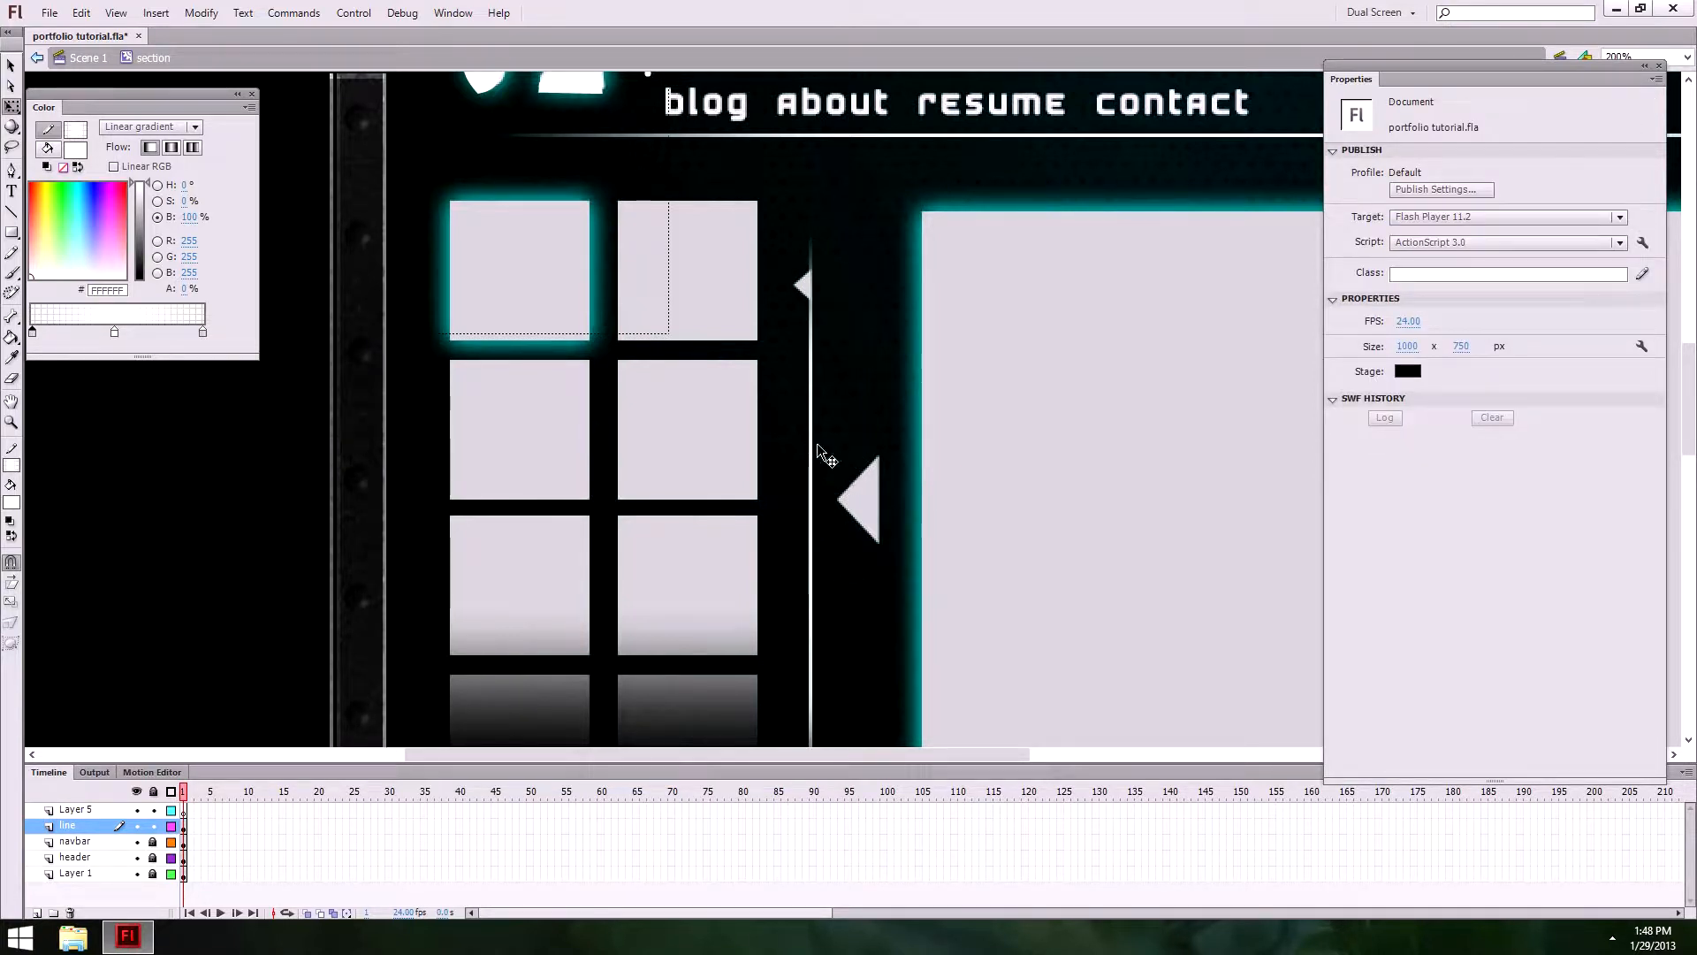
# Step: Compare the rebuilt lines with the reference layout by toggling Layer 1's visibility and outline display
pyautogui.click(137, 874)
pyautogui.click(137, 873)
pyautogui.keyDown('ctrl'); pyautogui.keyDown('shift'); pyautogui.click(1183, 475); pyautogui.keyUp('shift'); pyautogui.keyUp('ctrl')
pyautogui.keyDown('ctrl'); pyautogui.keyDown('shift'); pyautogui.click(1002, 456); pyautogui.keyUp('shift'); pyautogui.keyUp('ctrl')
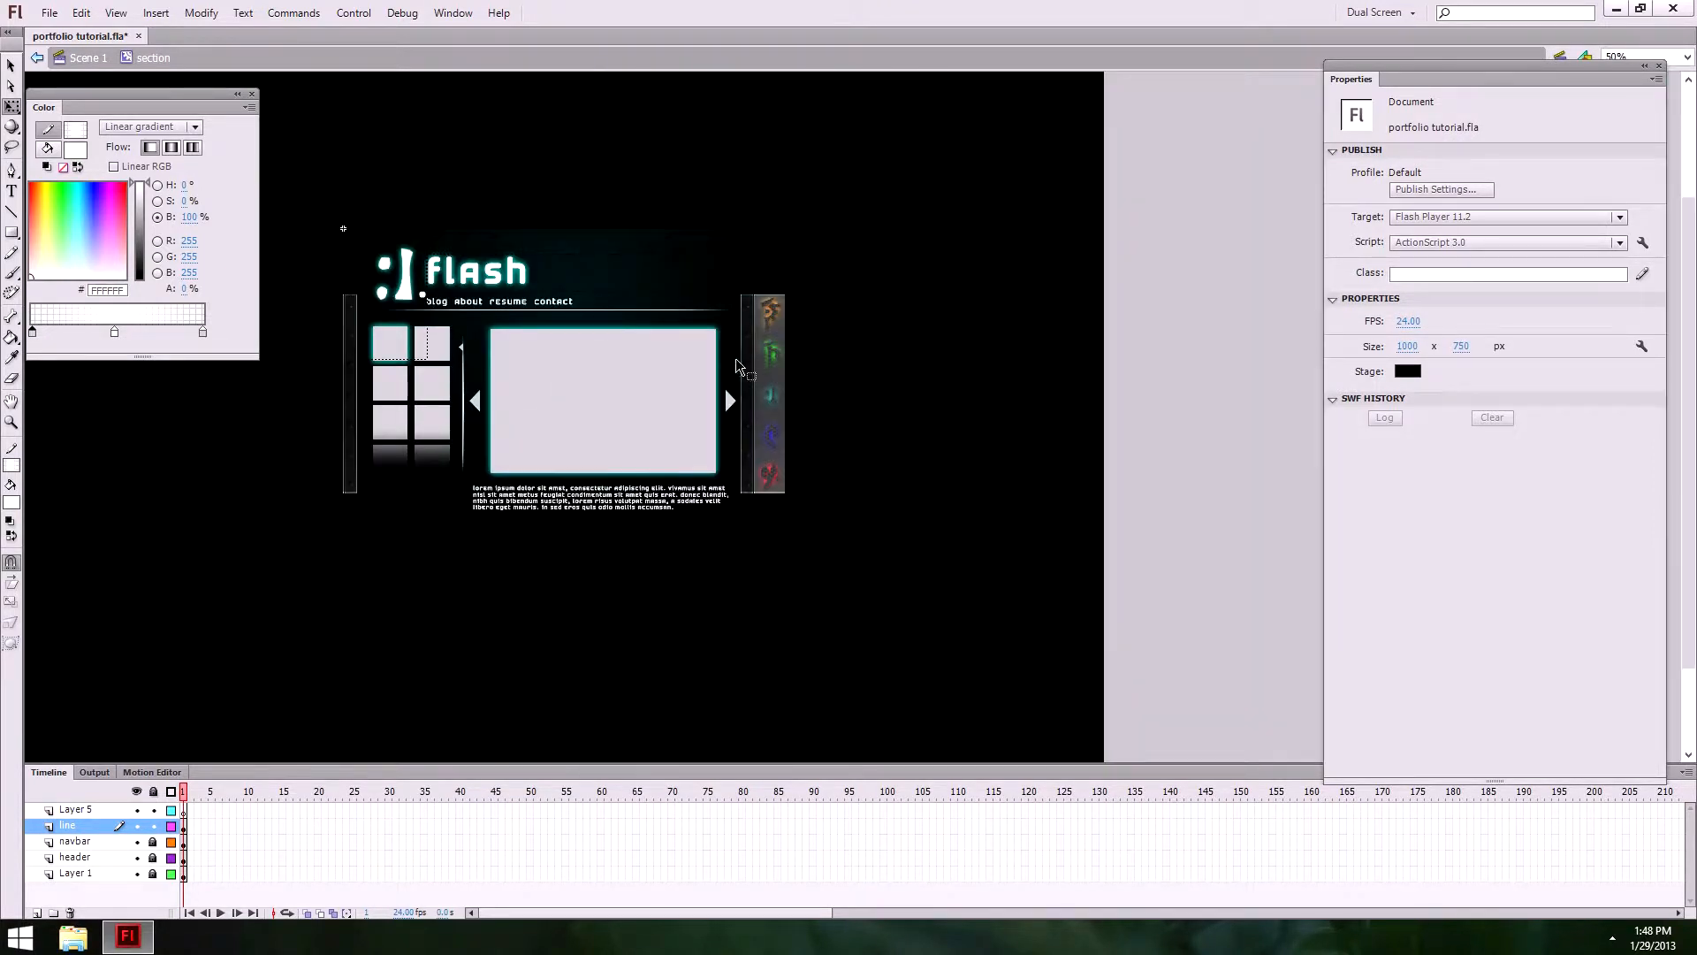
pyautogui.keyDown('ctrl'); pyautogui.click(548, 431); pyautogui.keyUp('ctrl')
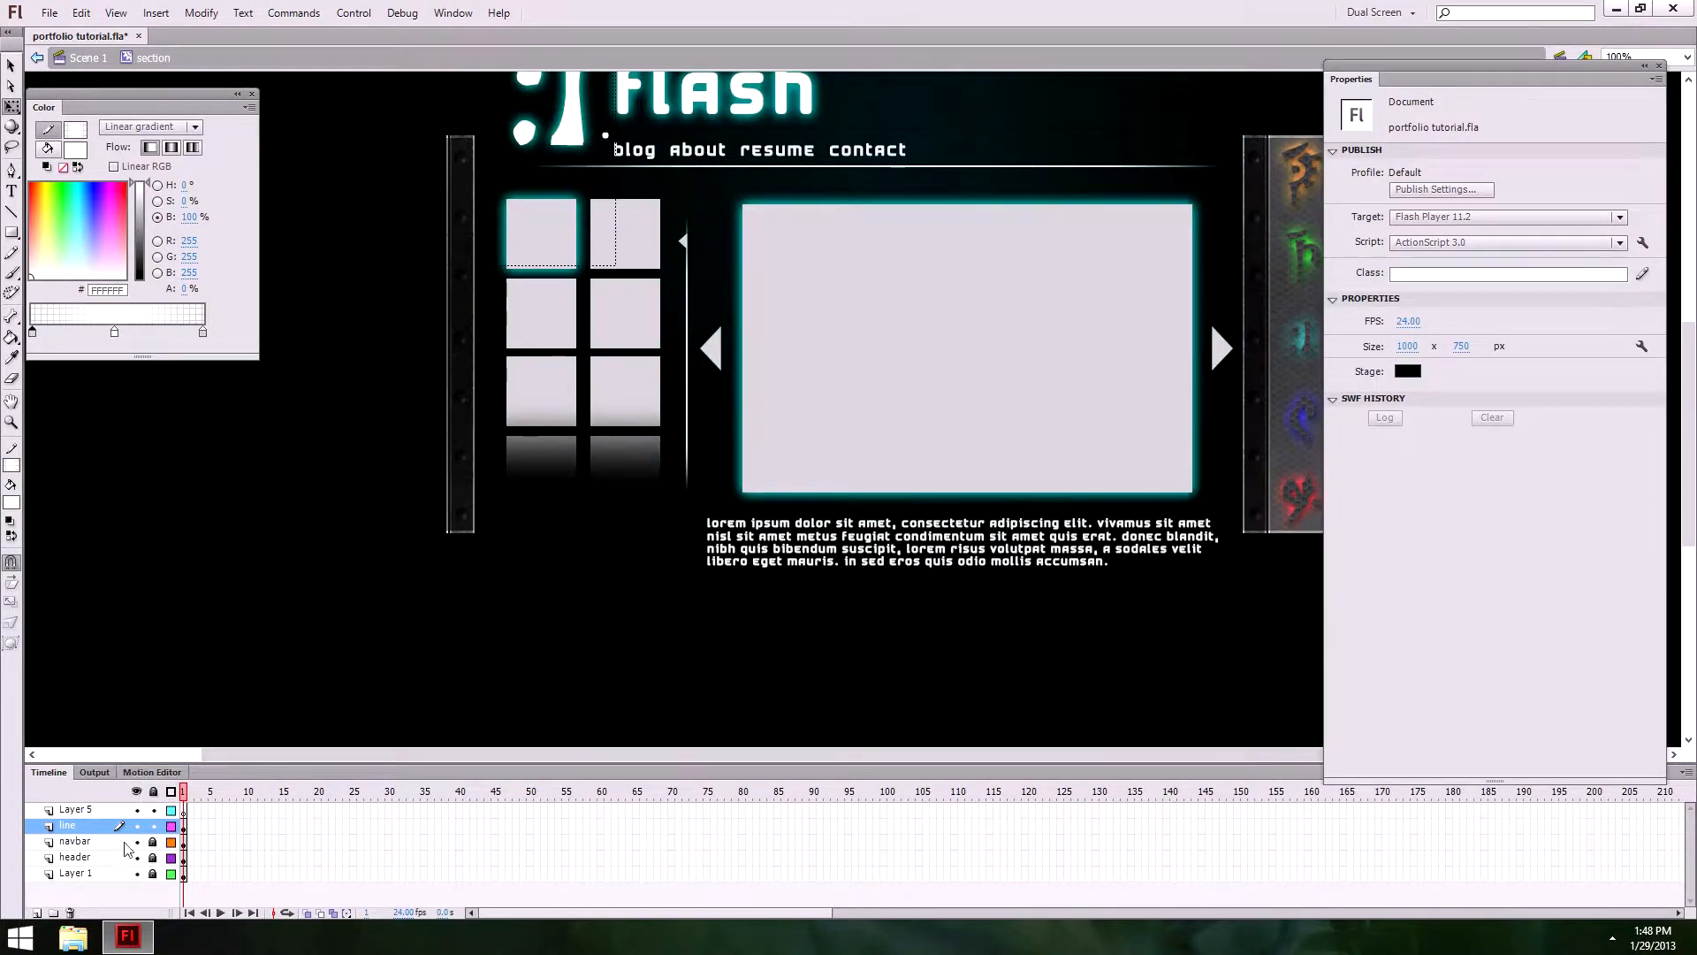
pyautogui.click(171, 874)
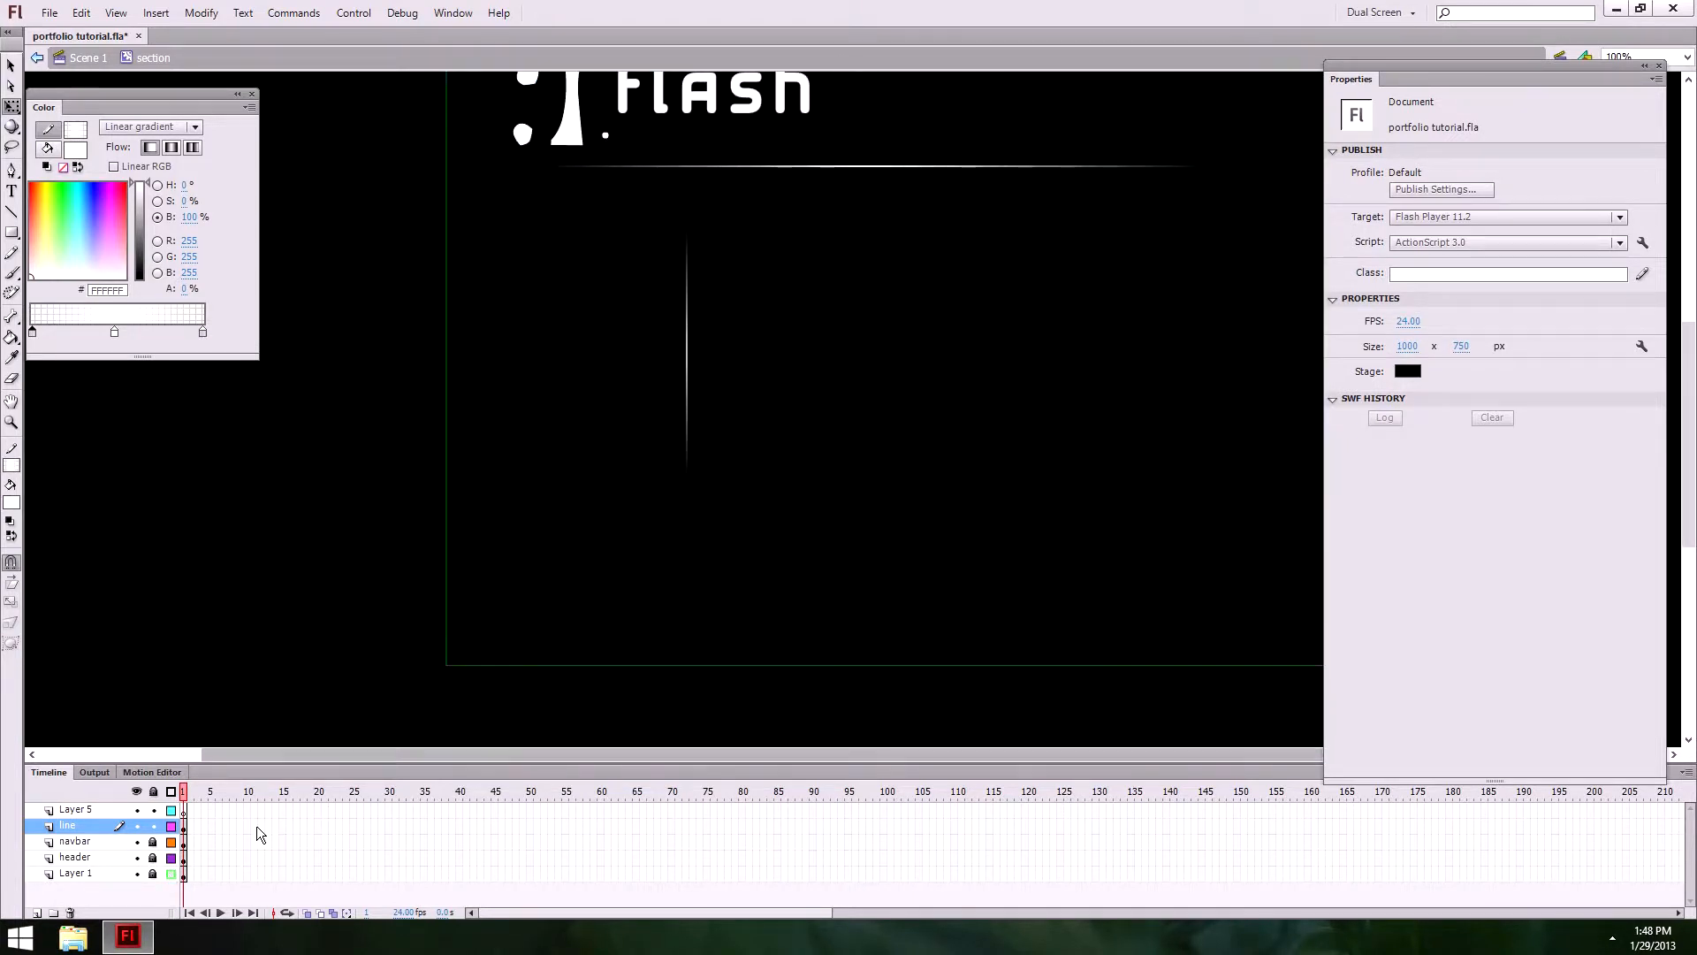
pyautogui.click(171, 874)
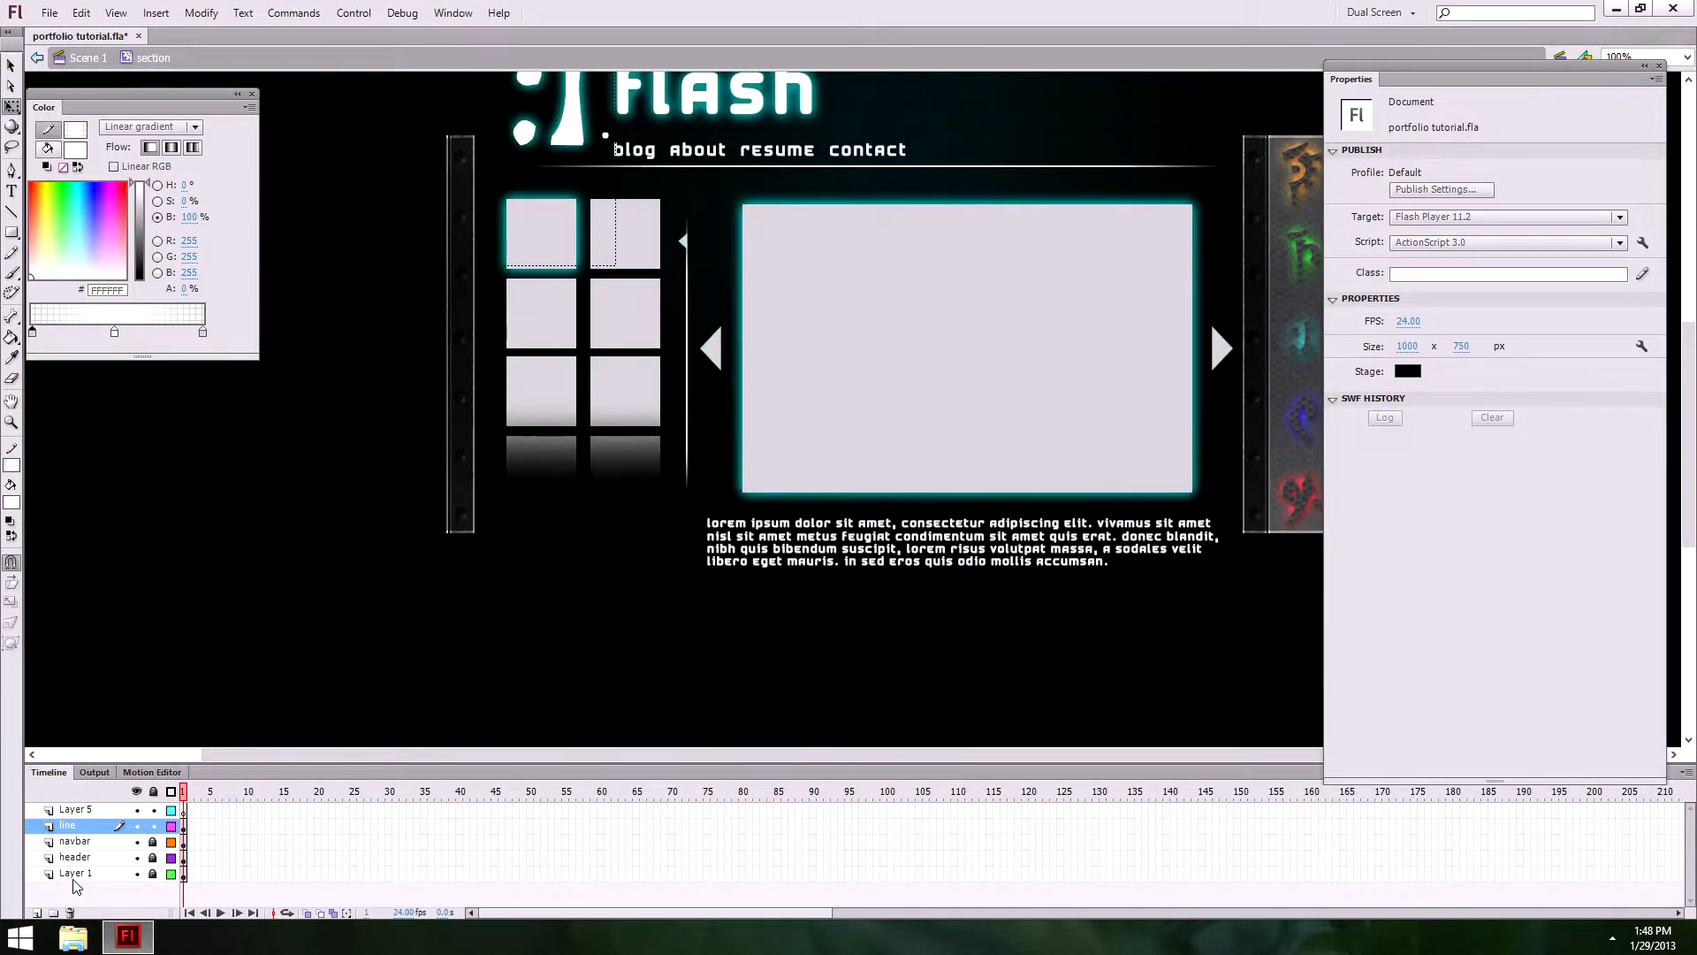
# Step: Add a new layer above Layer 1 and set the Rectangle tool to no stroke with a semi-transparent white fill
pyautogui.click(74, 875)
pyautogui.click(36, 912)
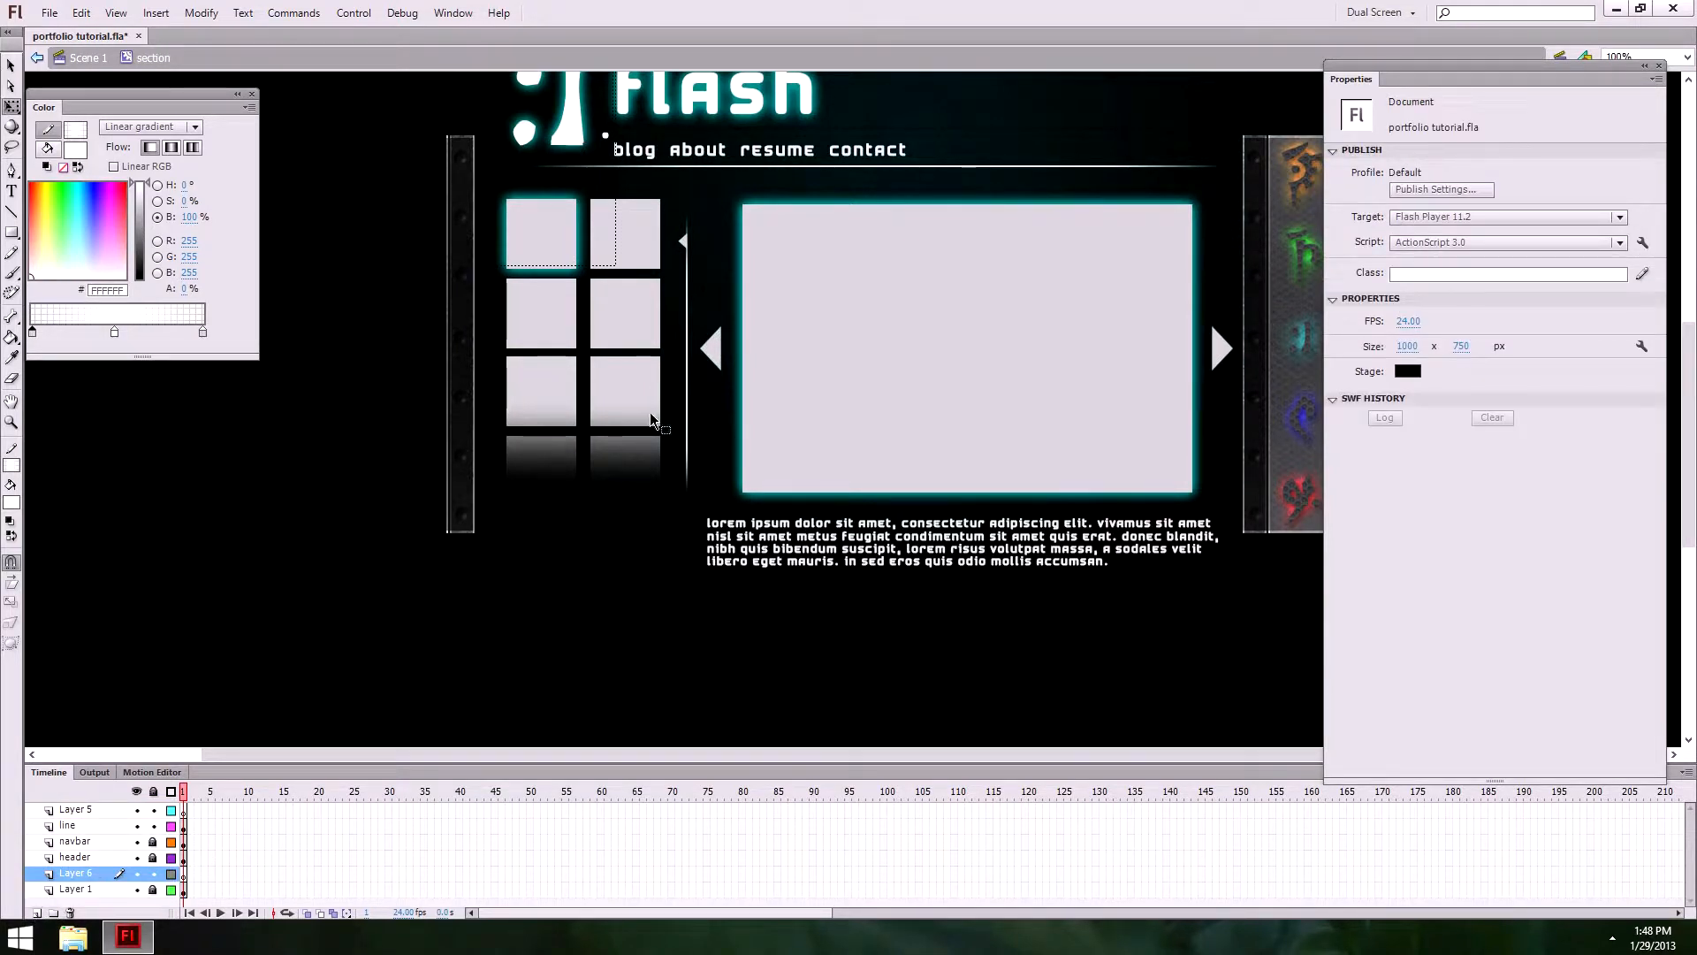
pyautogui.hotkey('ctrl', '-')
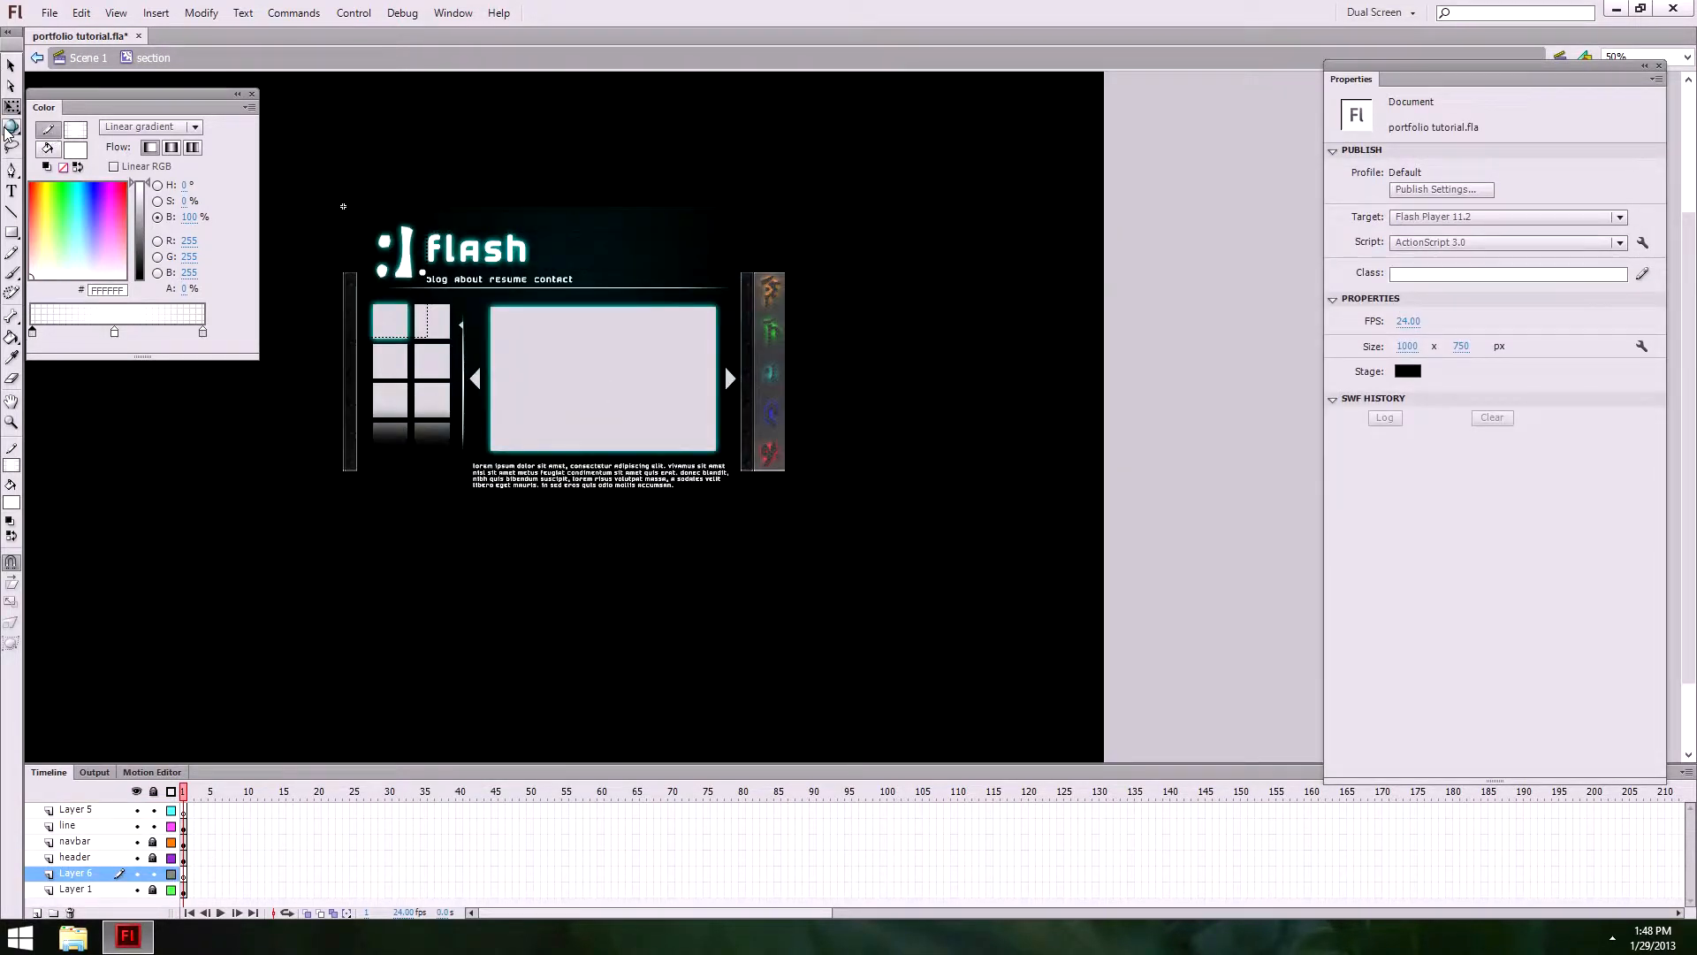
pyautogui.click(11, 232)
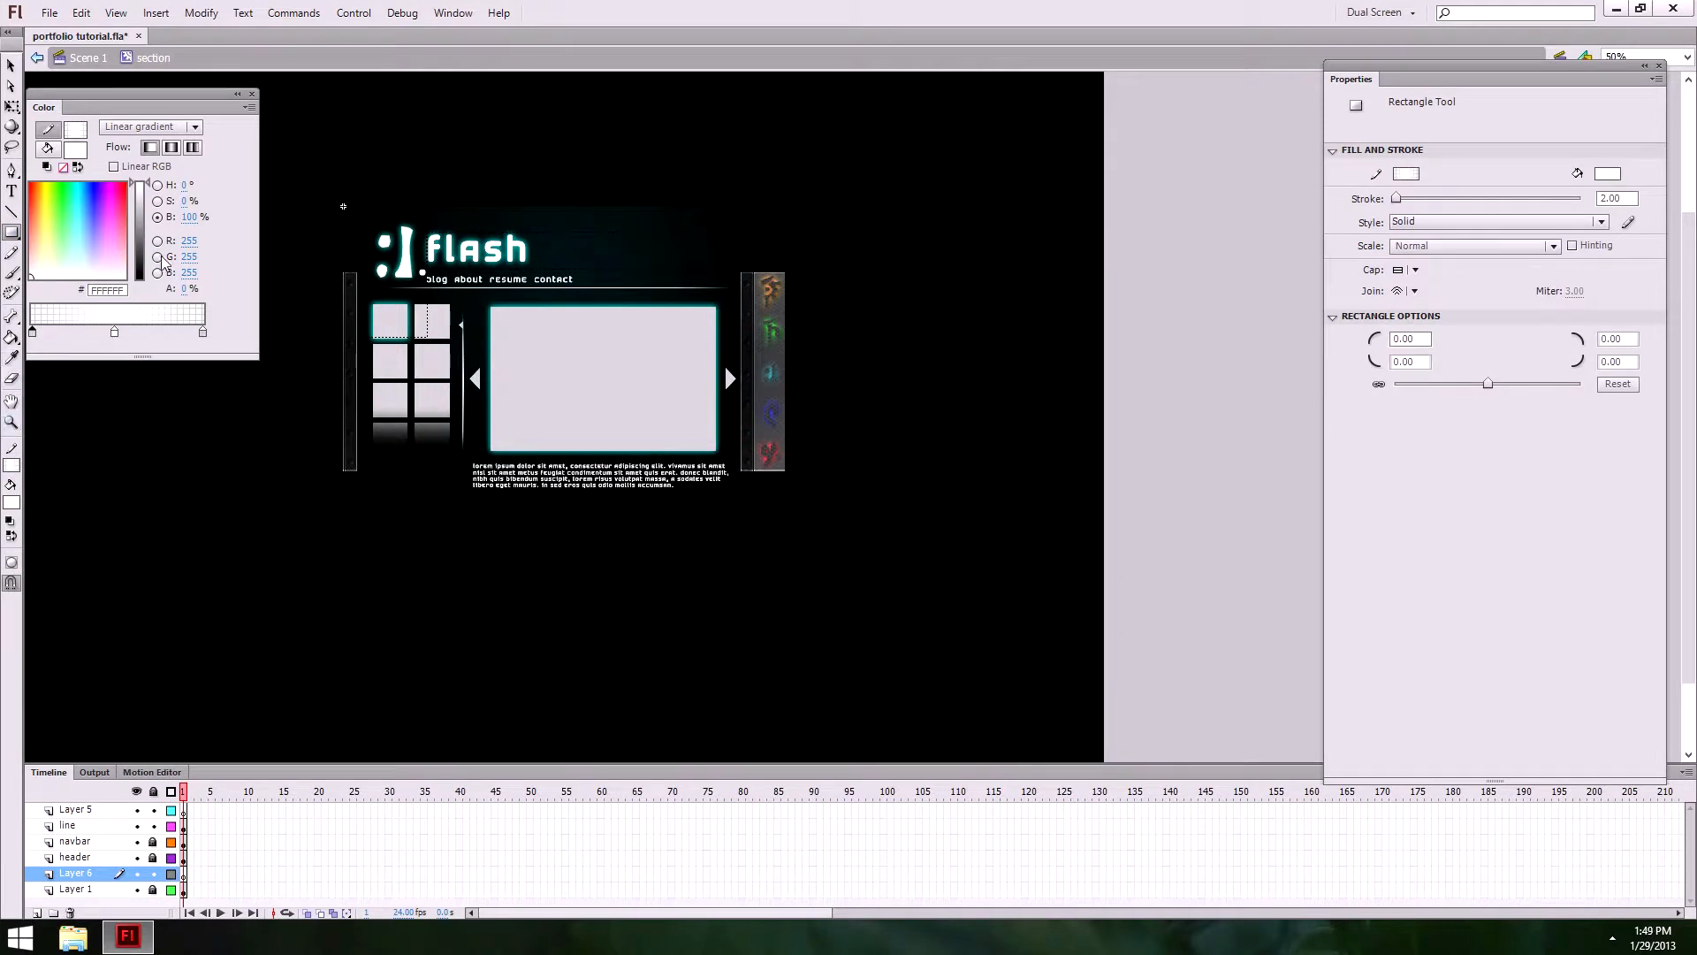
pyautogui.click(11, 466)
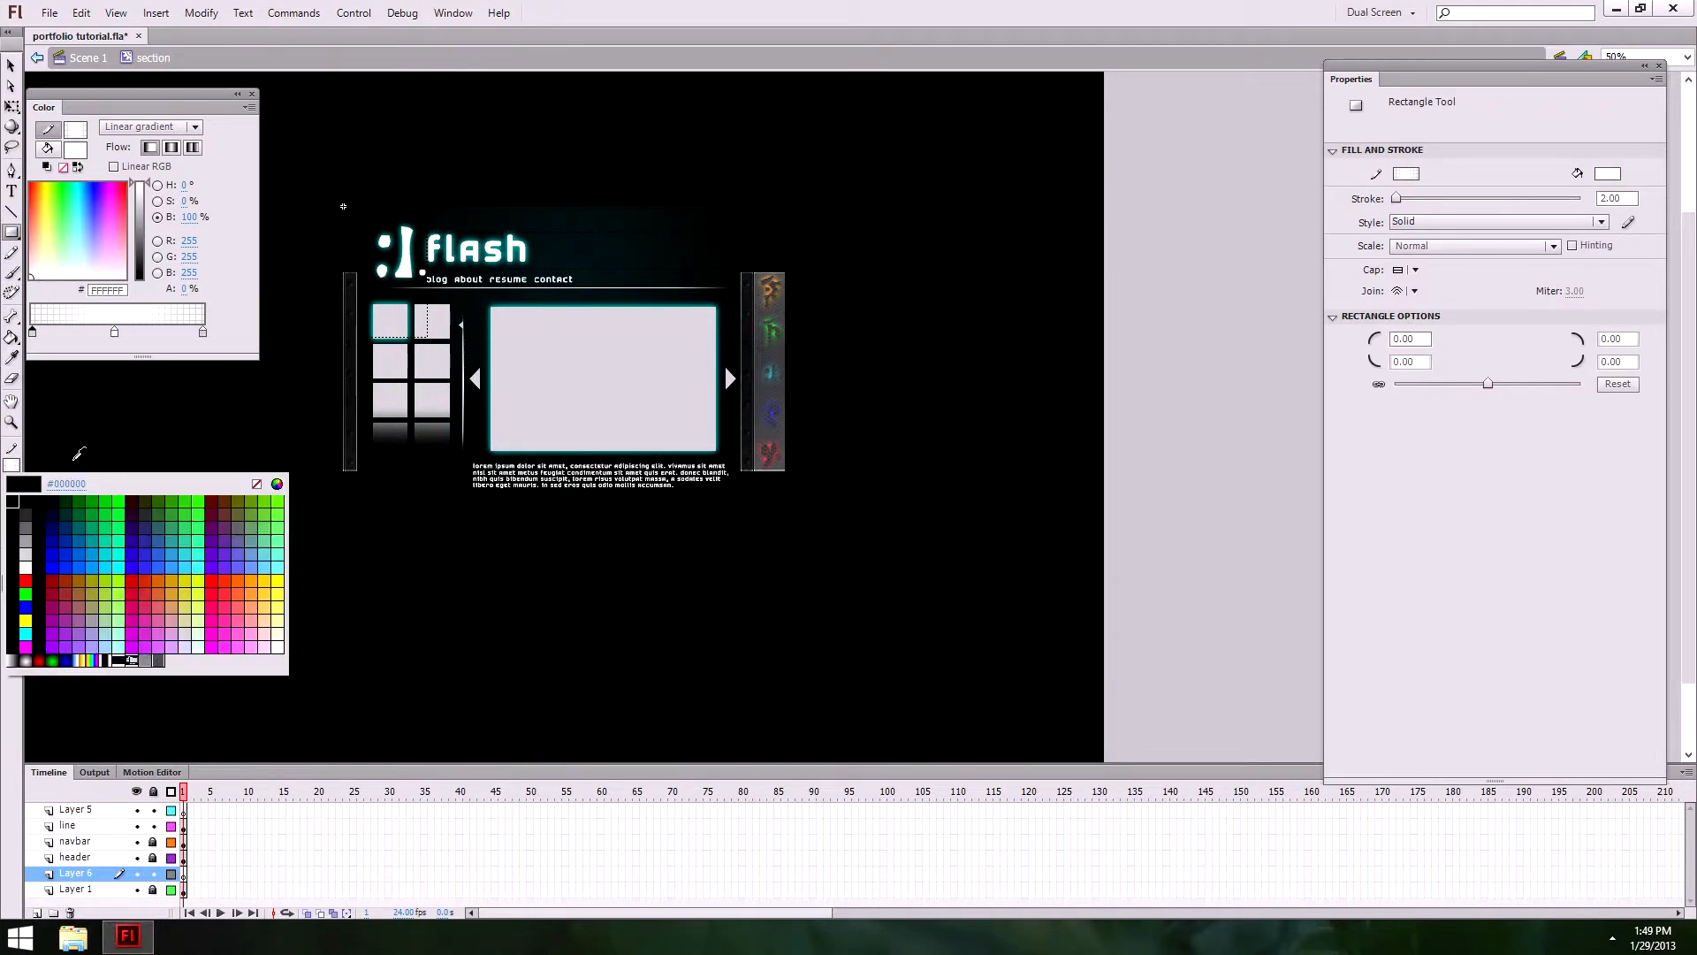
pyautogui.click(257, 483)
pyautogui.click(12, 502)
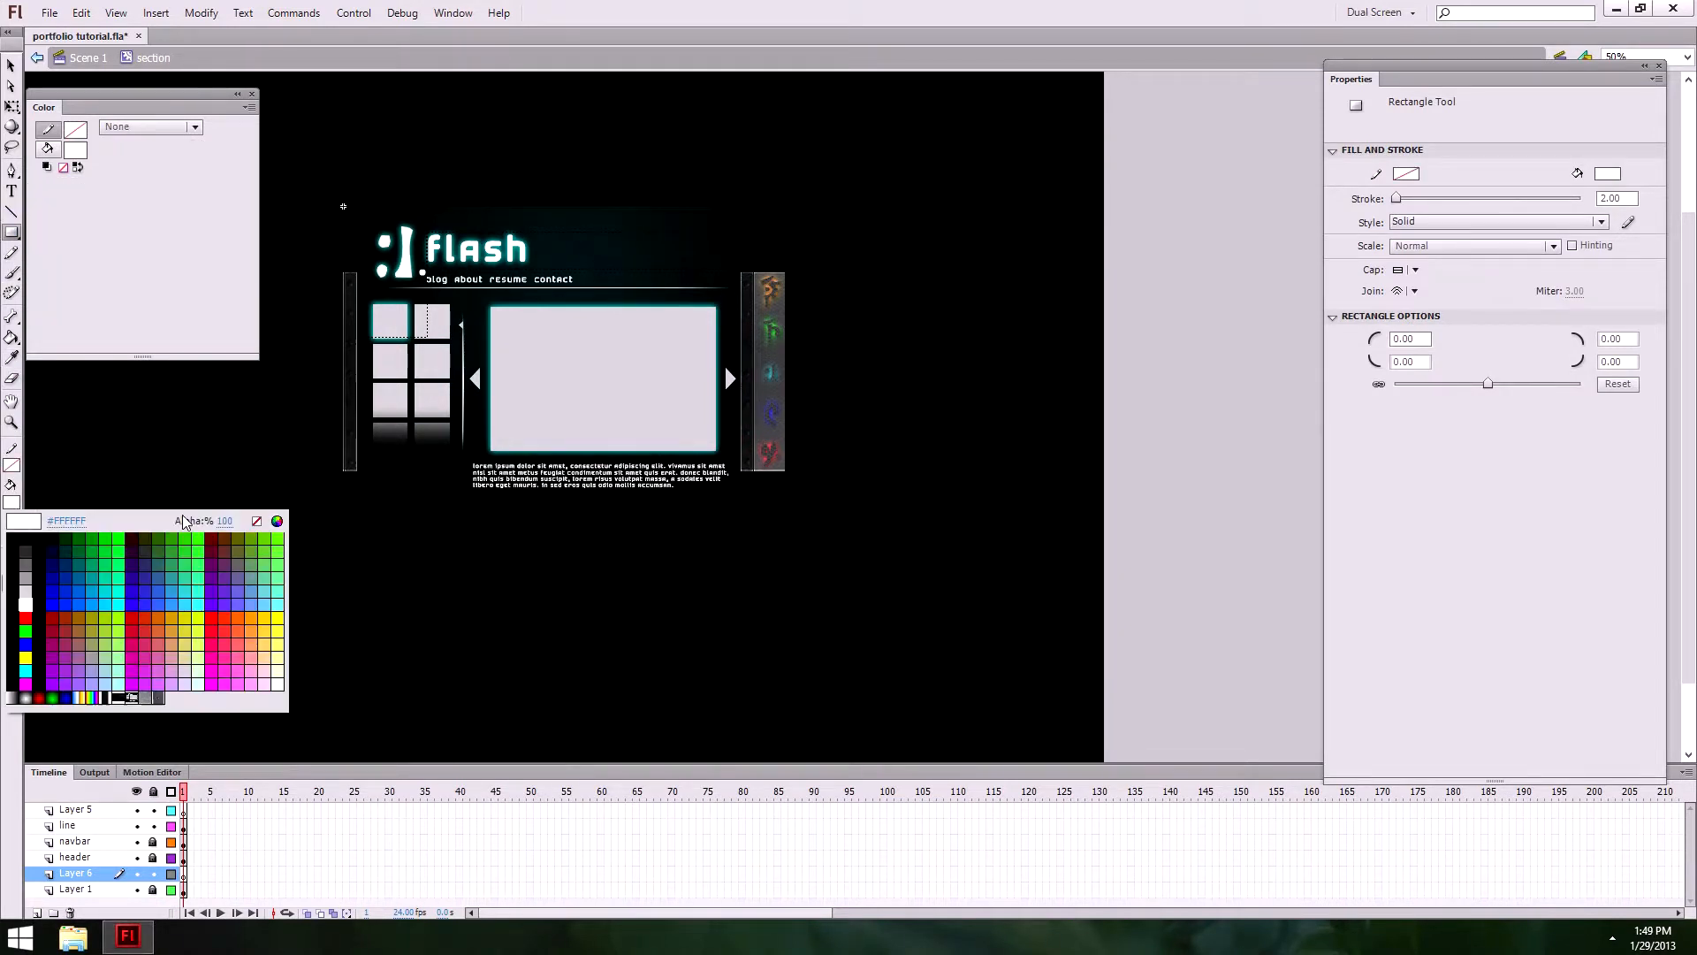
pyautogui.moveTo(184, 521); pyautogui.dragTo(191, 522)
pyautogui.click(606, 589)
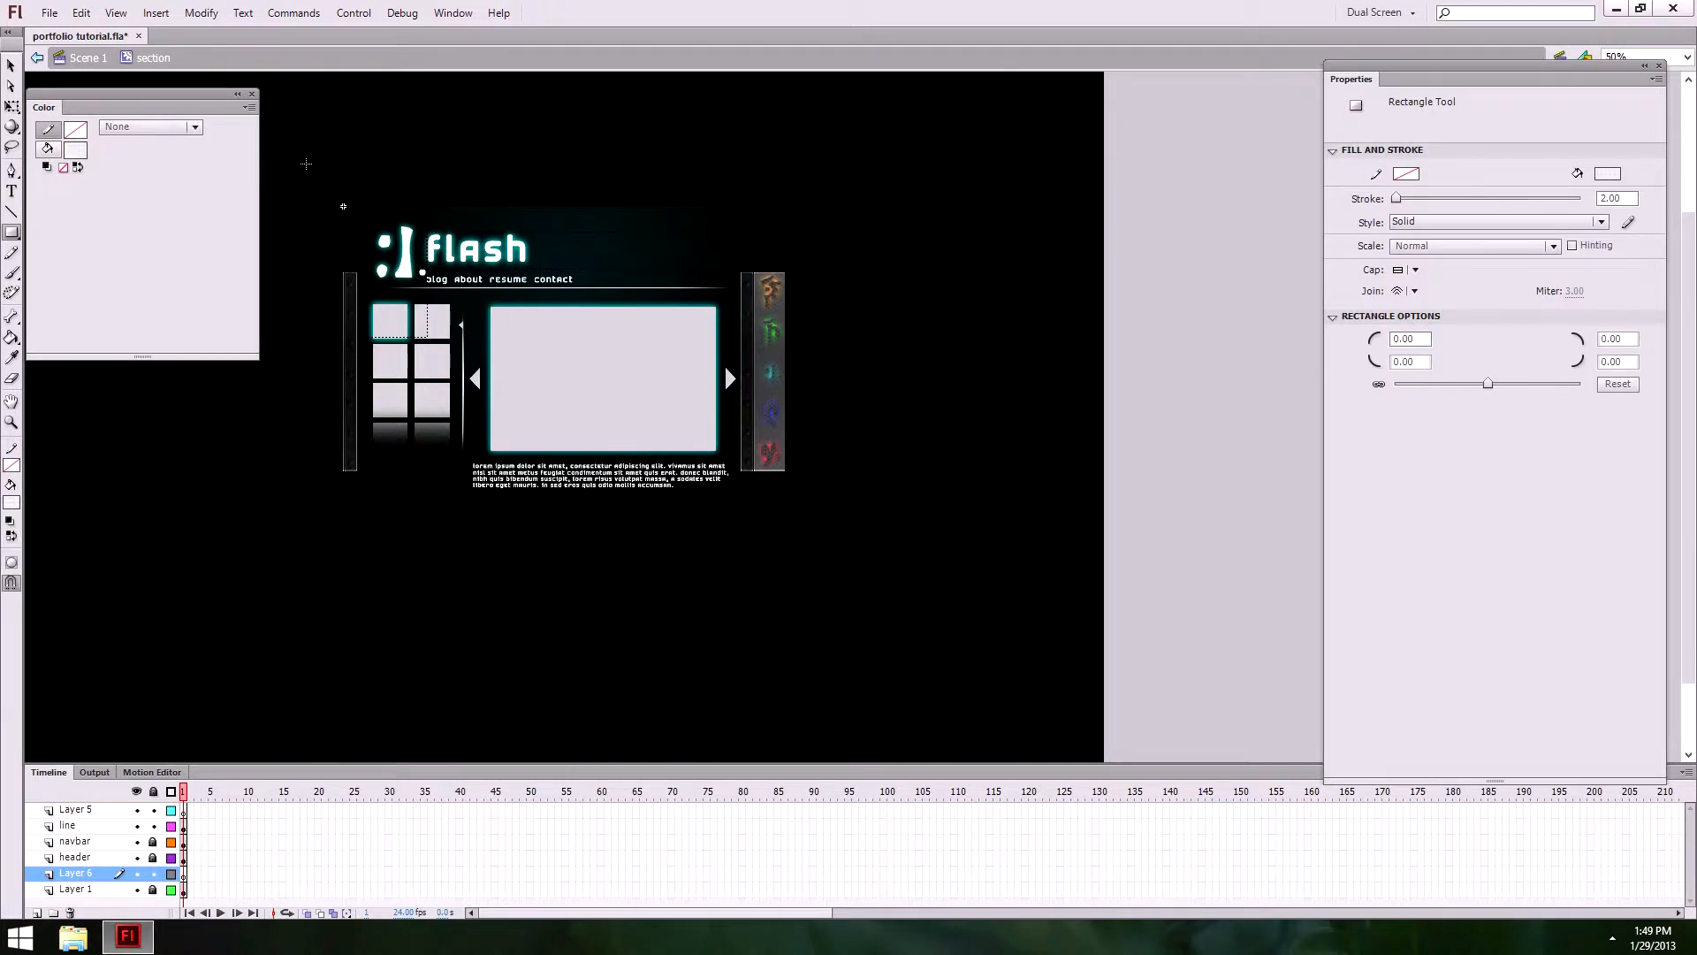
# Step: Draw a translucent rectangle covering the whole reference layout and lock its layer
pyautogui.moveTo(306, 163); pyautogui.dragTo(900, 607)
pyautogui.click(11, 65)
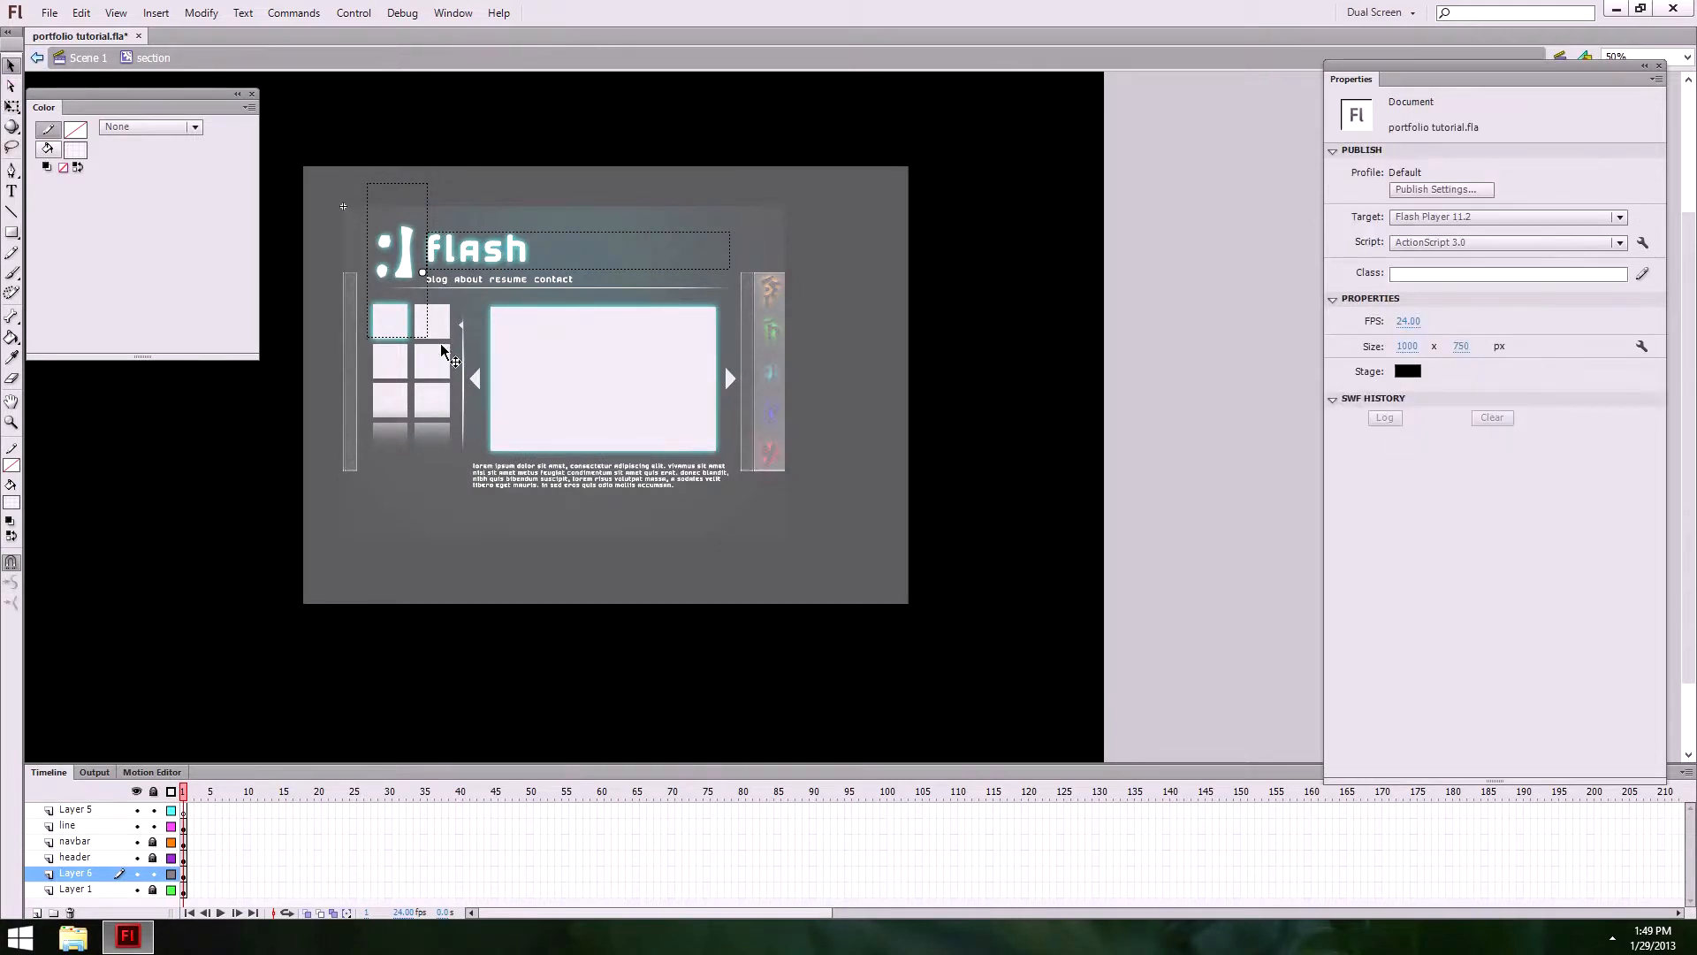
pyautogui.click(153, 874)
pyautogui.press('z')
pyautogui.click(517, 355)
pyautogui.click(862, 426)
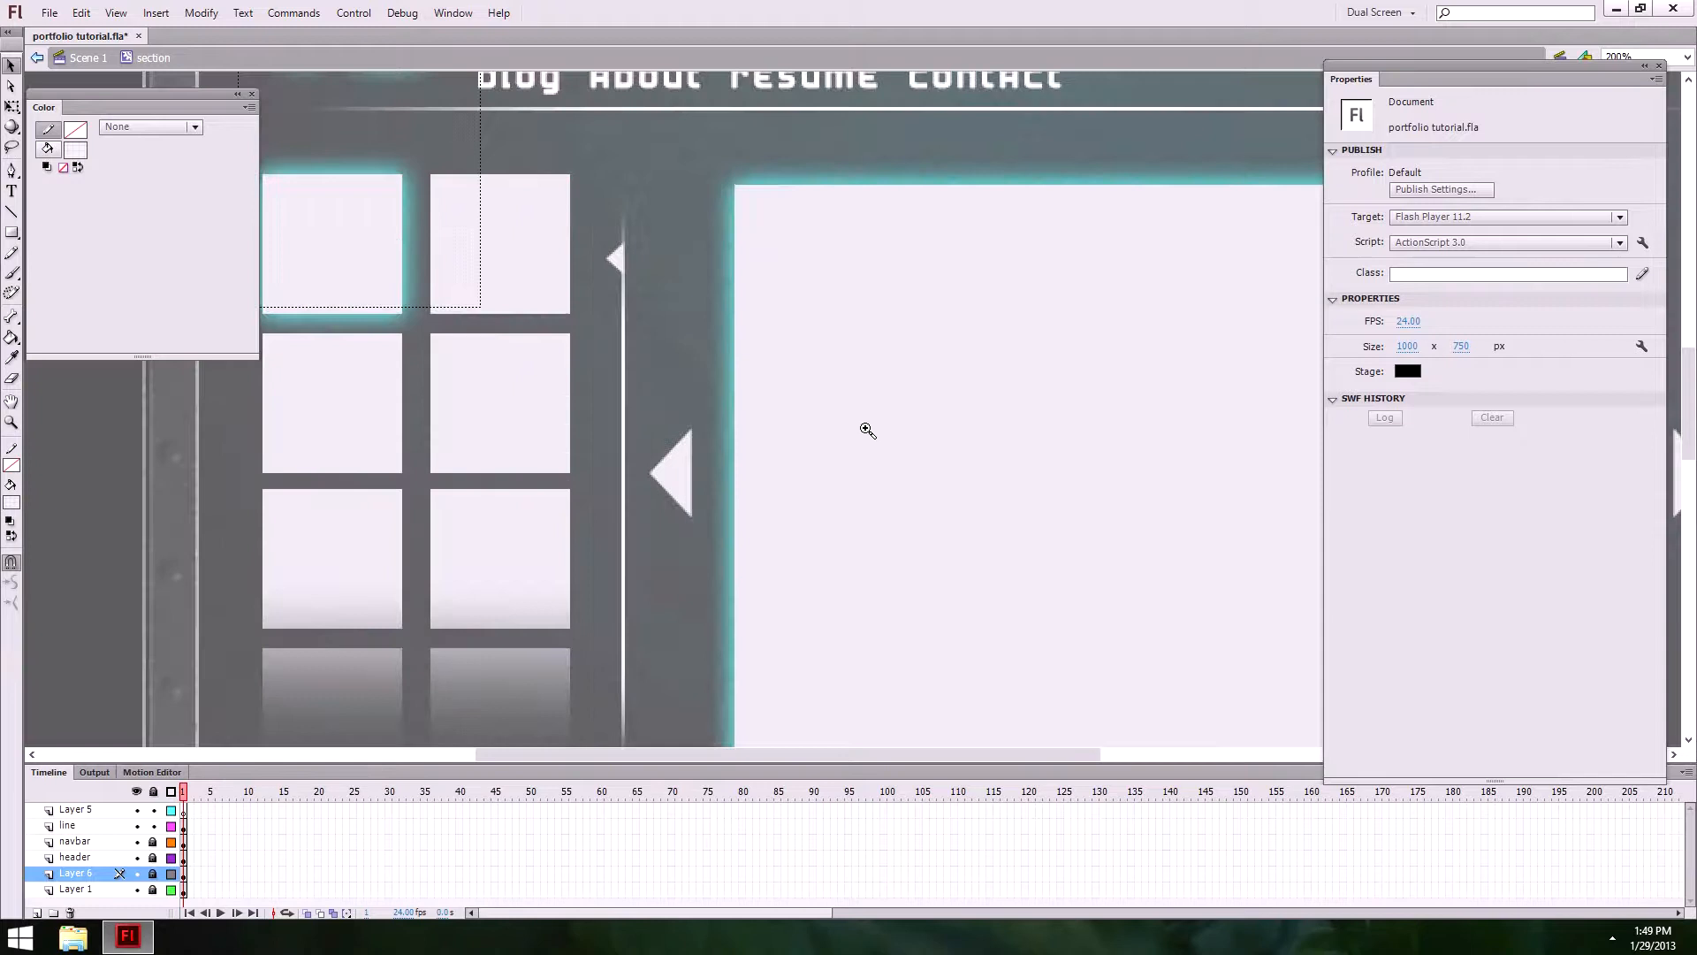
pyautogui.keyDown('alt'); pyautogui.click(703, 468); pyautogui.keyUp('alt')
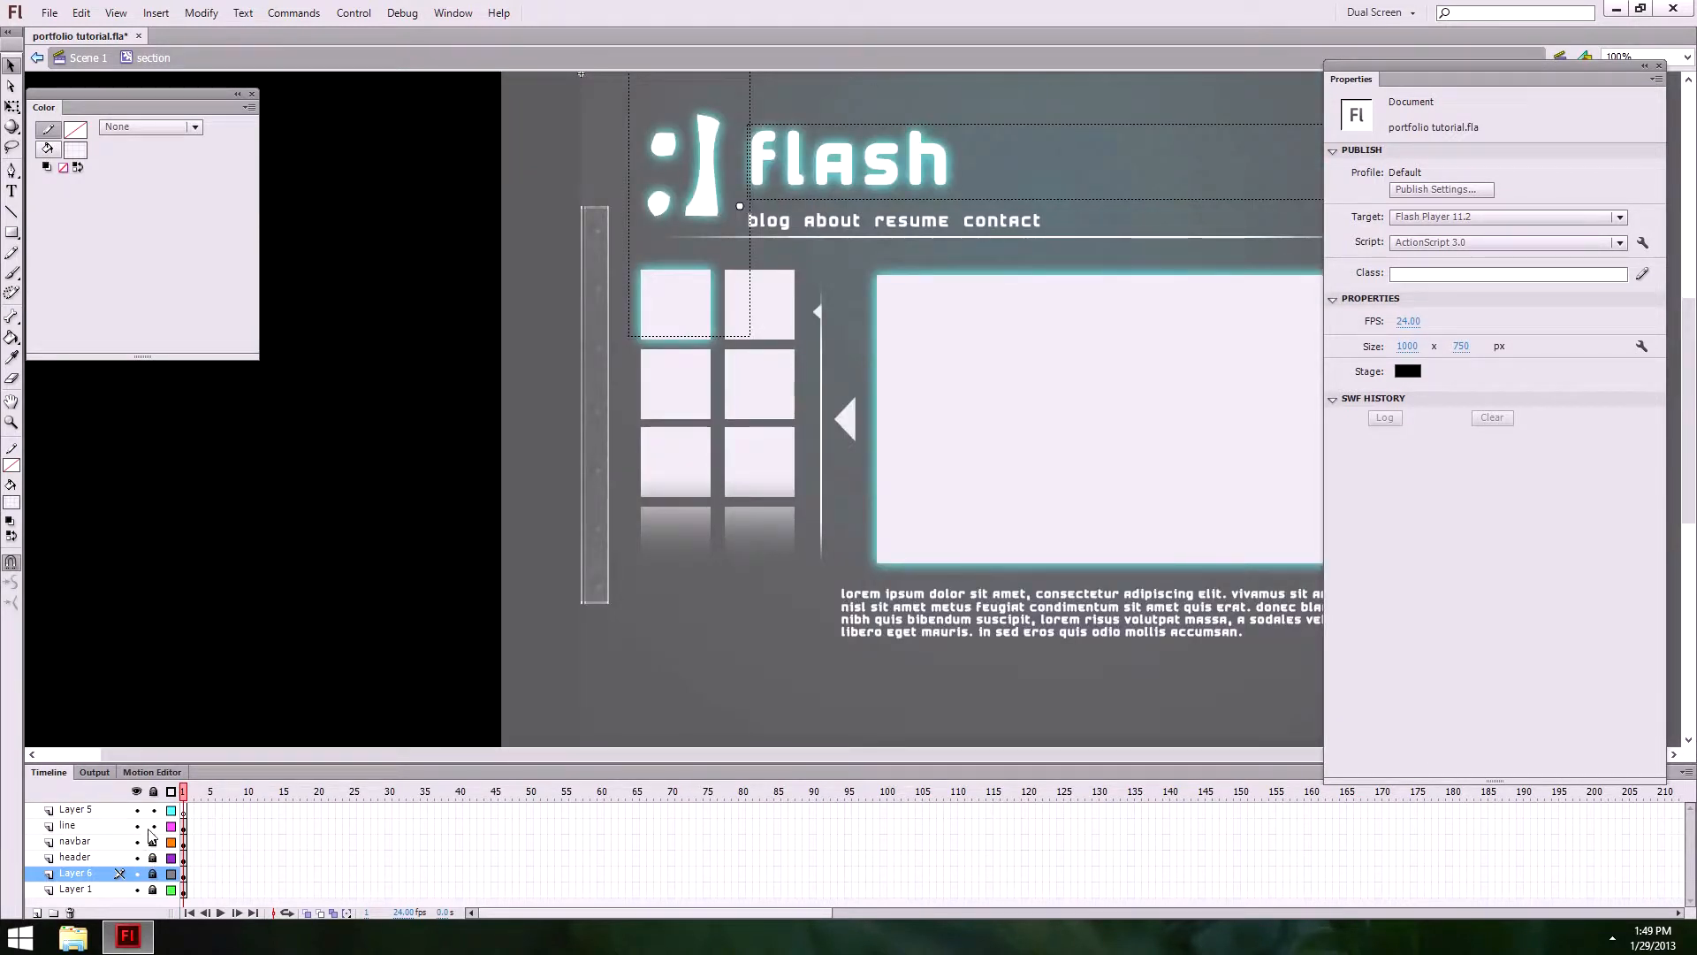
# Step: Move the vertical faded line from the line layer to Layer 5 in the same place, and lock the line layer
pyautogui.click(68, 825)
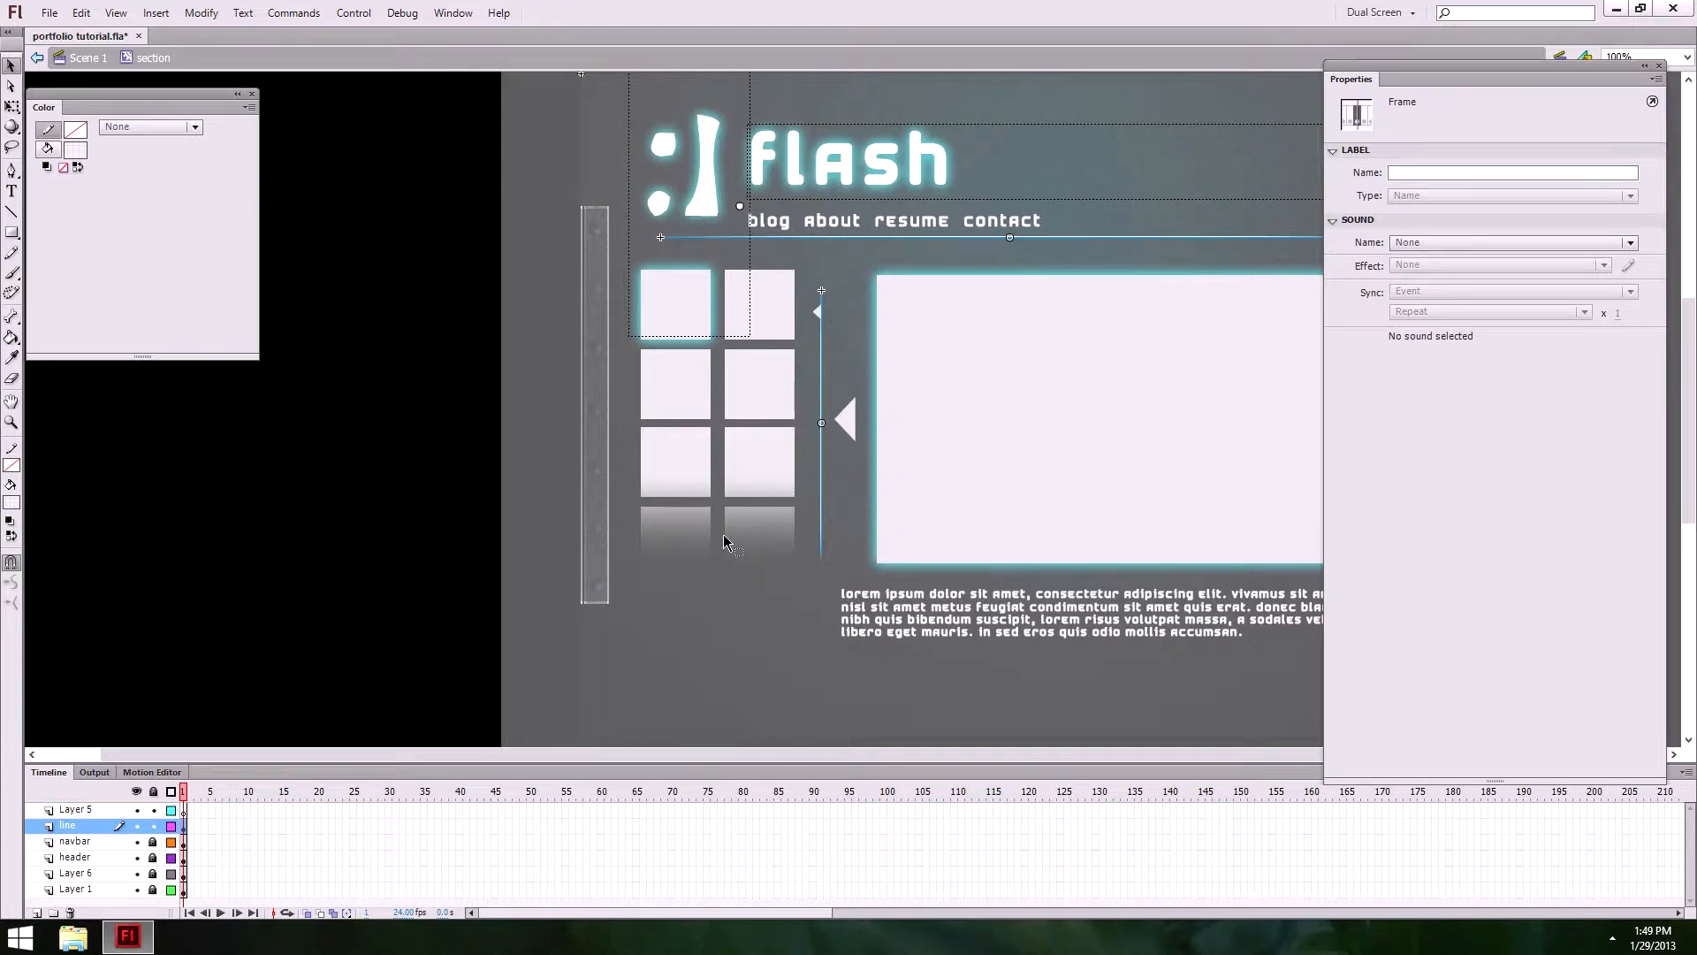
pyautogui.click(822, 426)
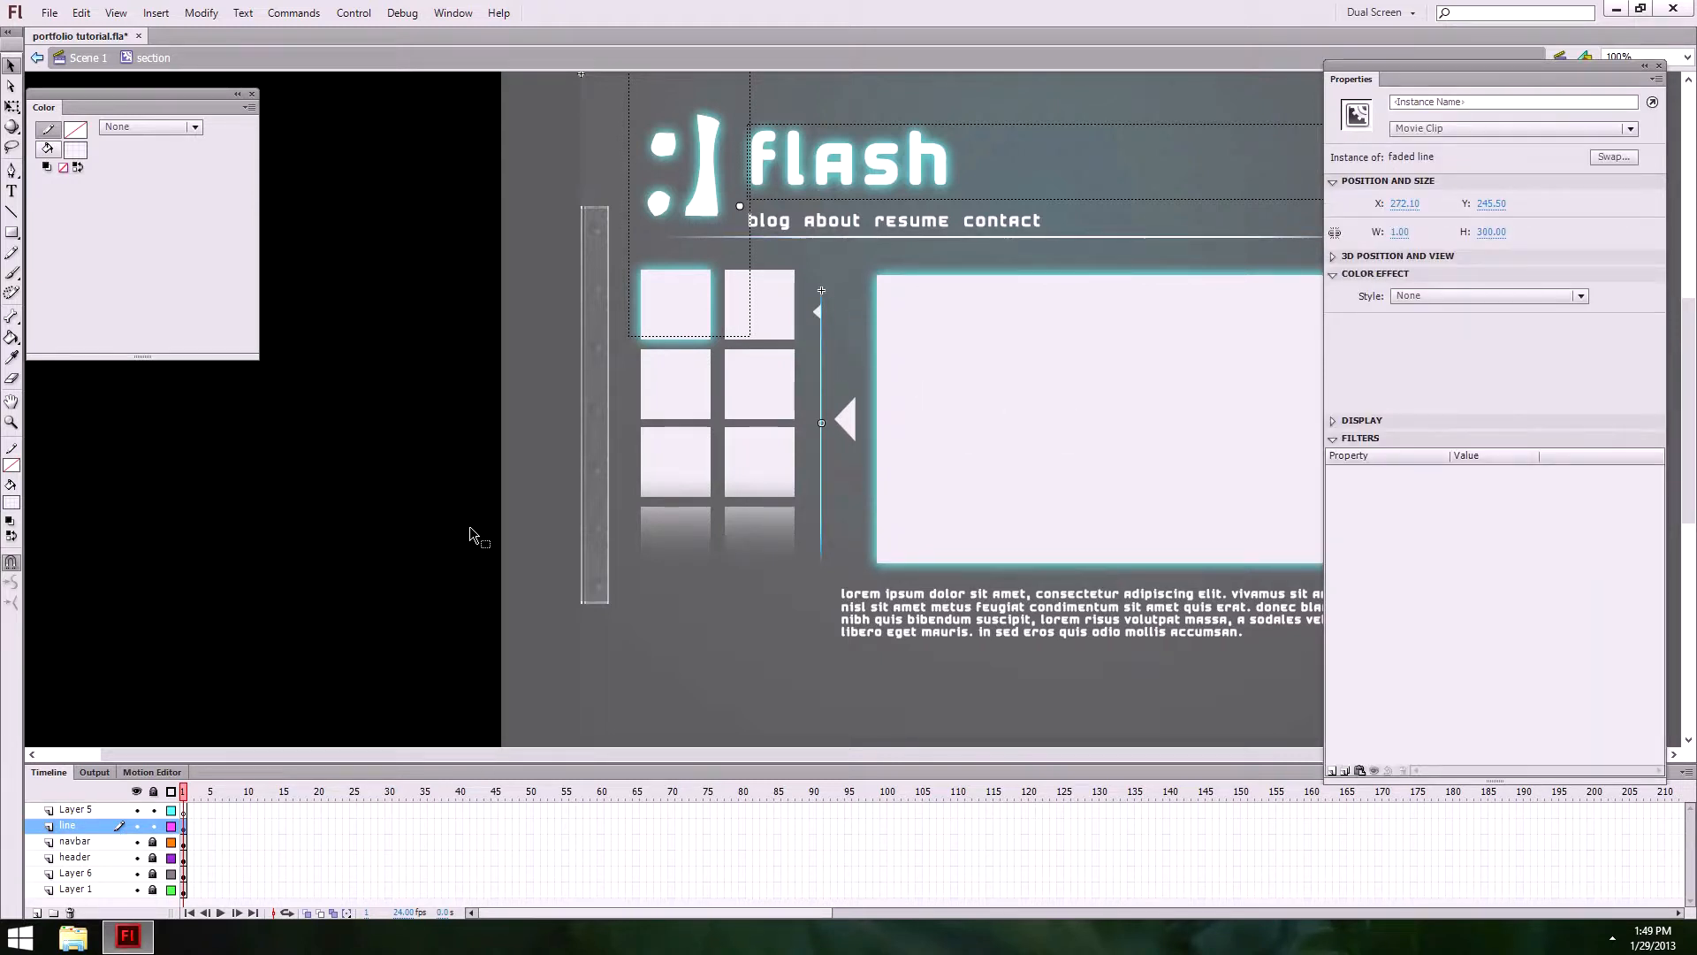
pyautogui.click(258, 705)
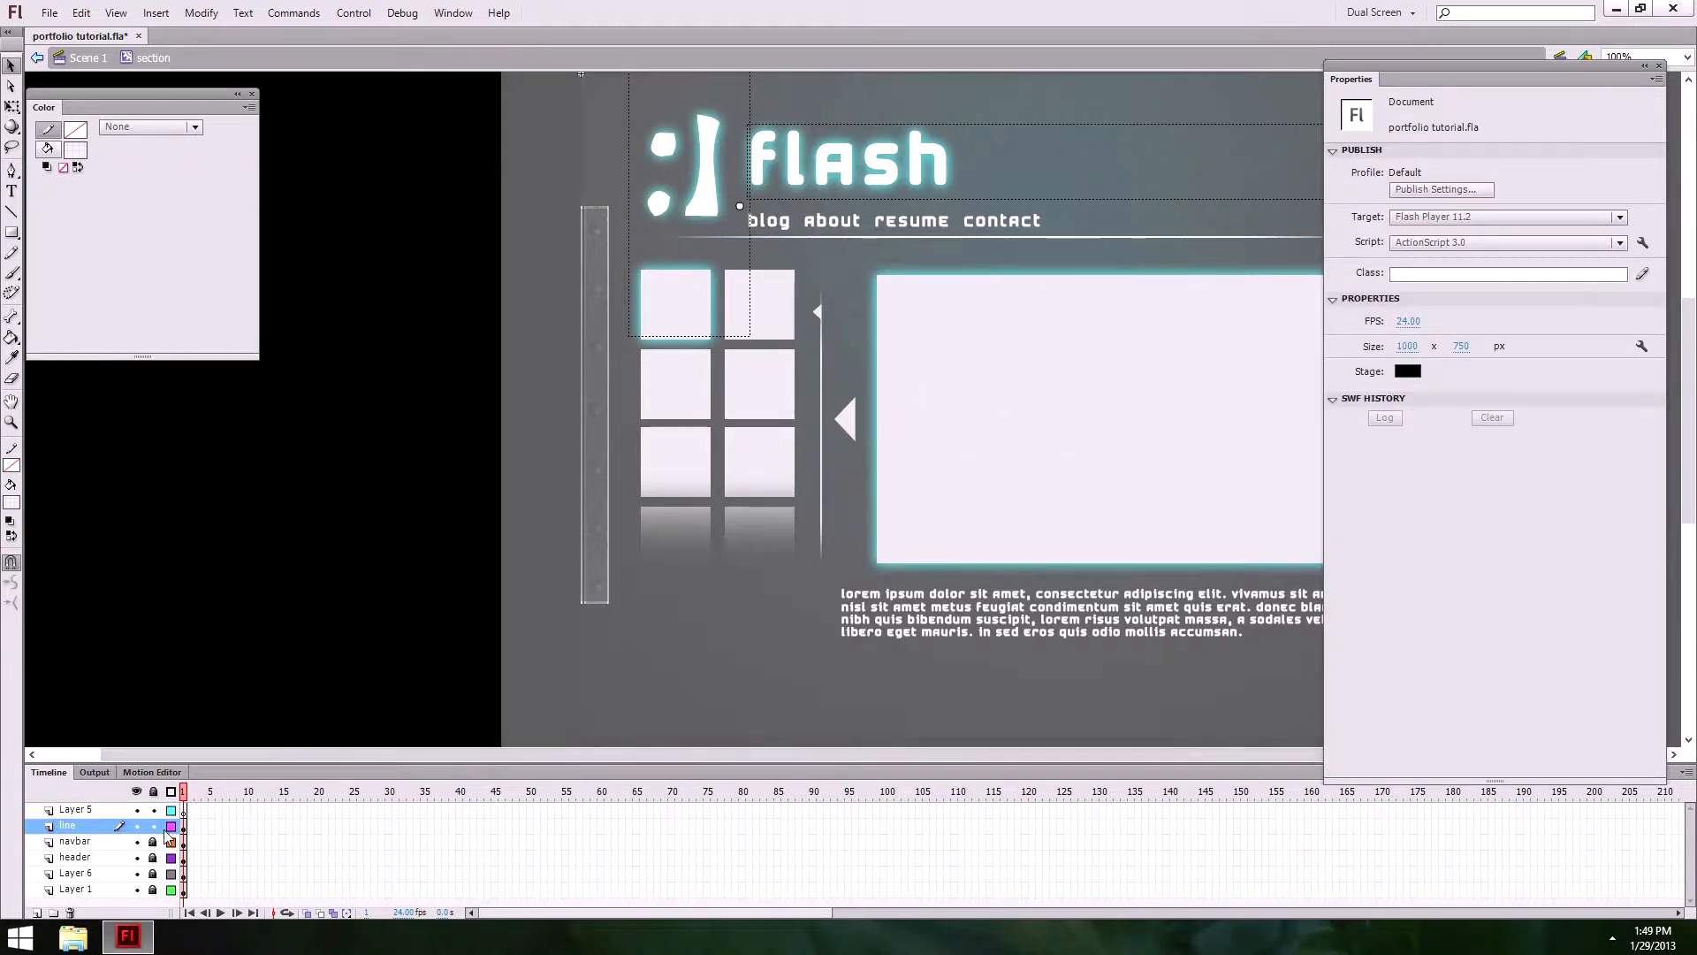
pyautogui.click(115, 810)
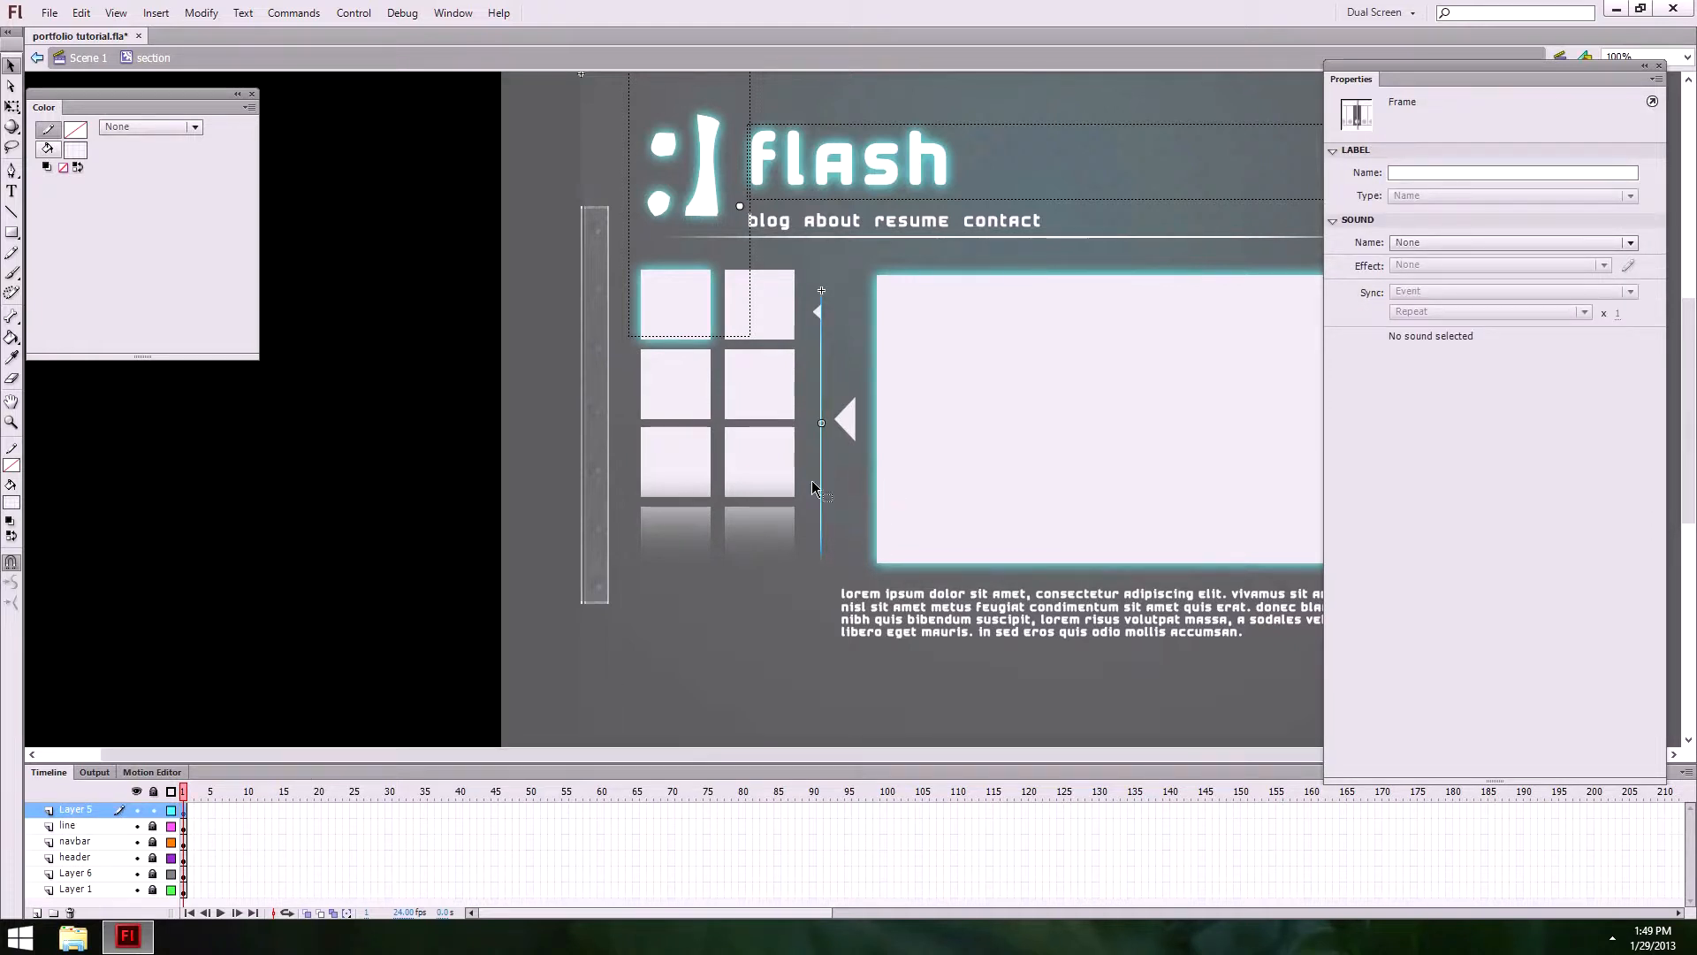
pyautogui.click(920, 504)
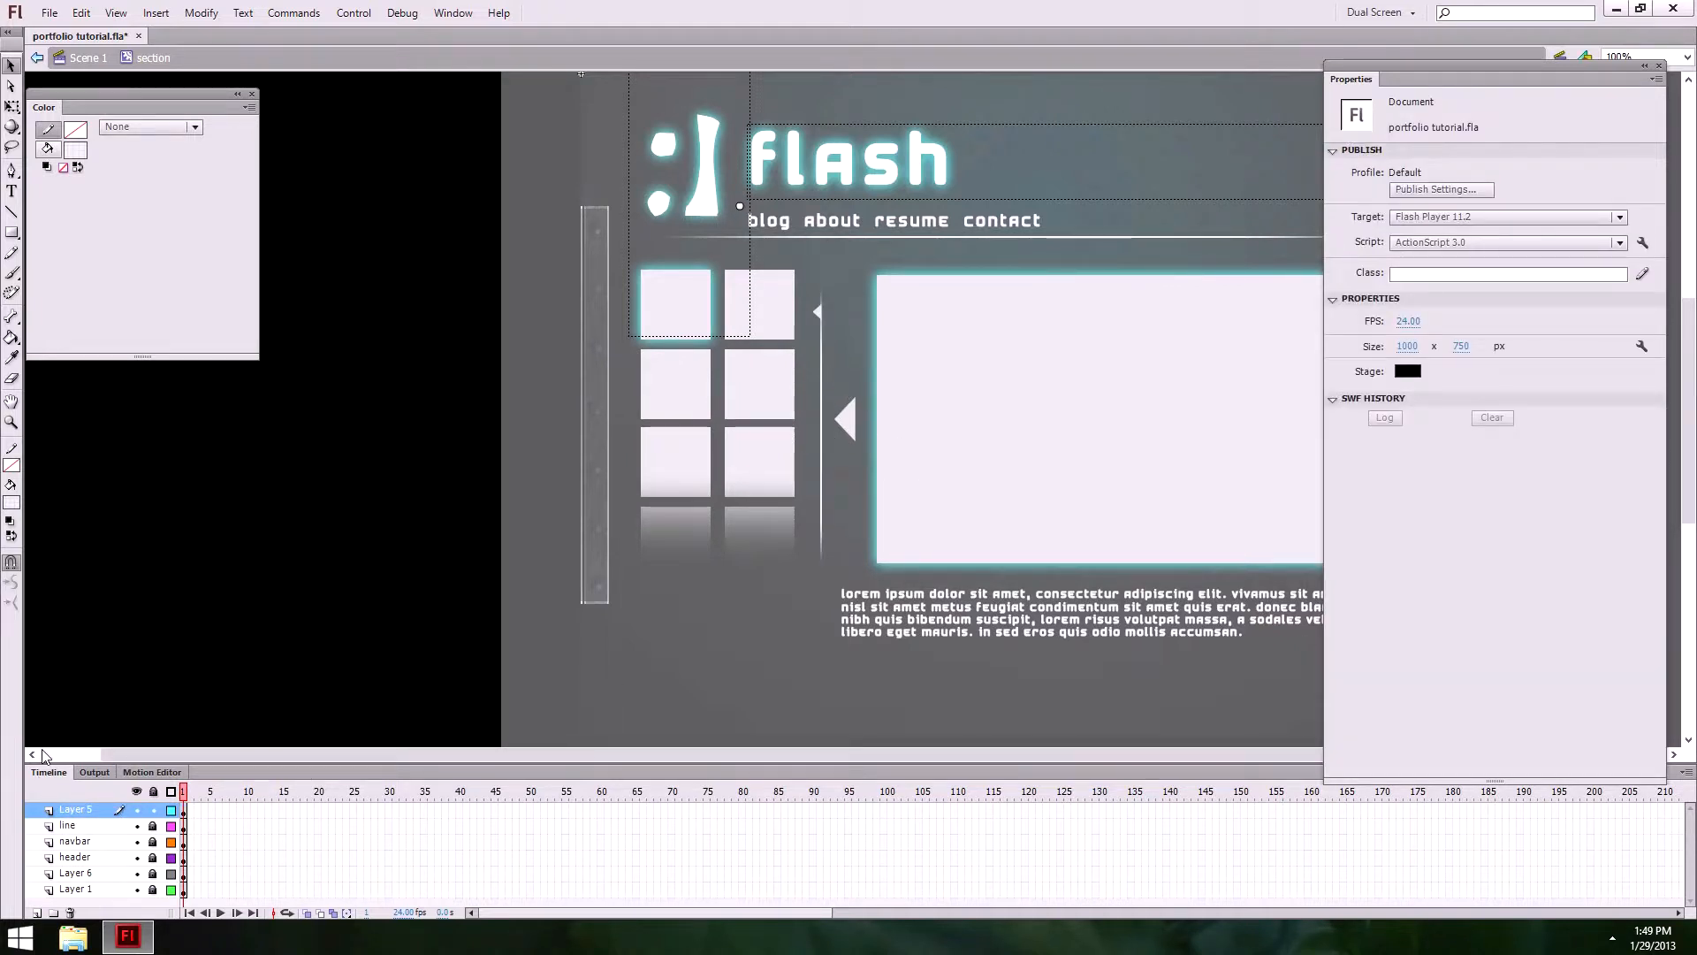
# Step: Convert the vertical faded line on Layer 5 into a movie clip symbol named "scroller"
pyautogui.click(819, 394)
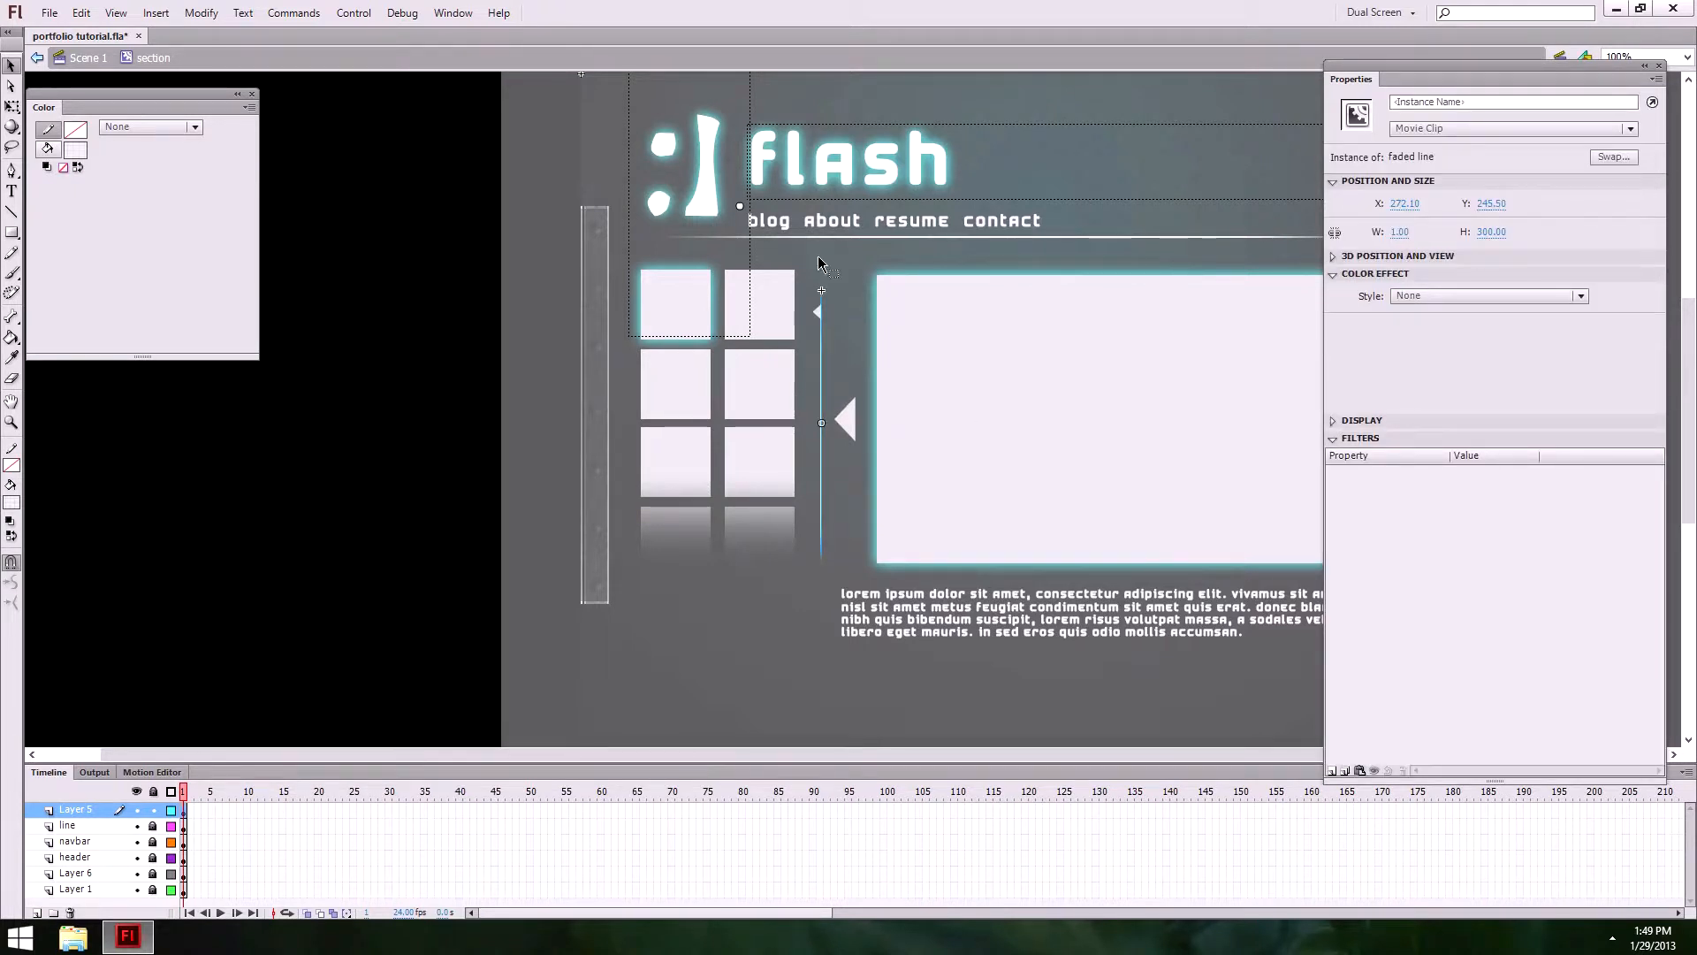
pyautogui.press('F8')
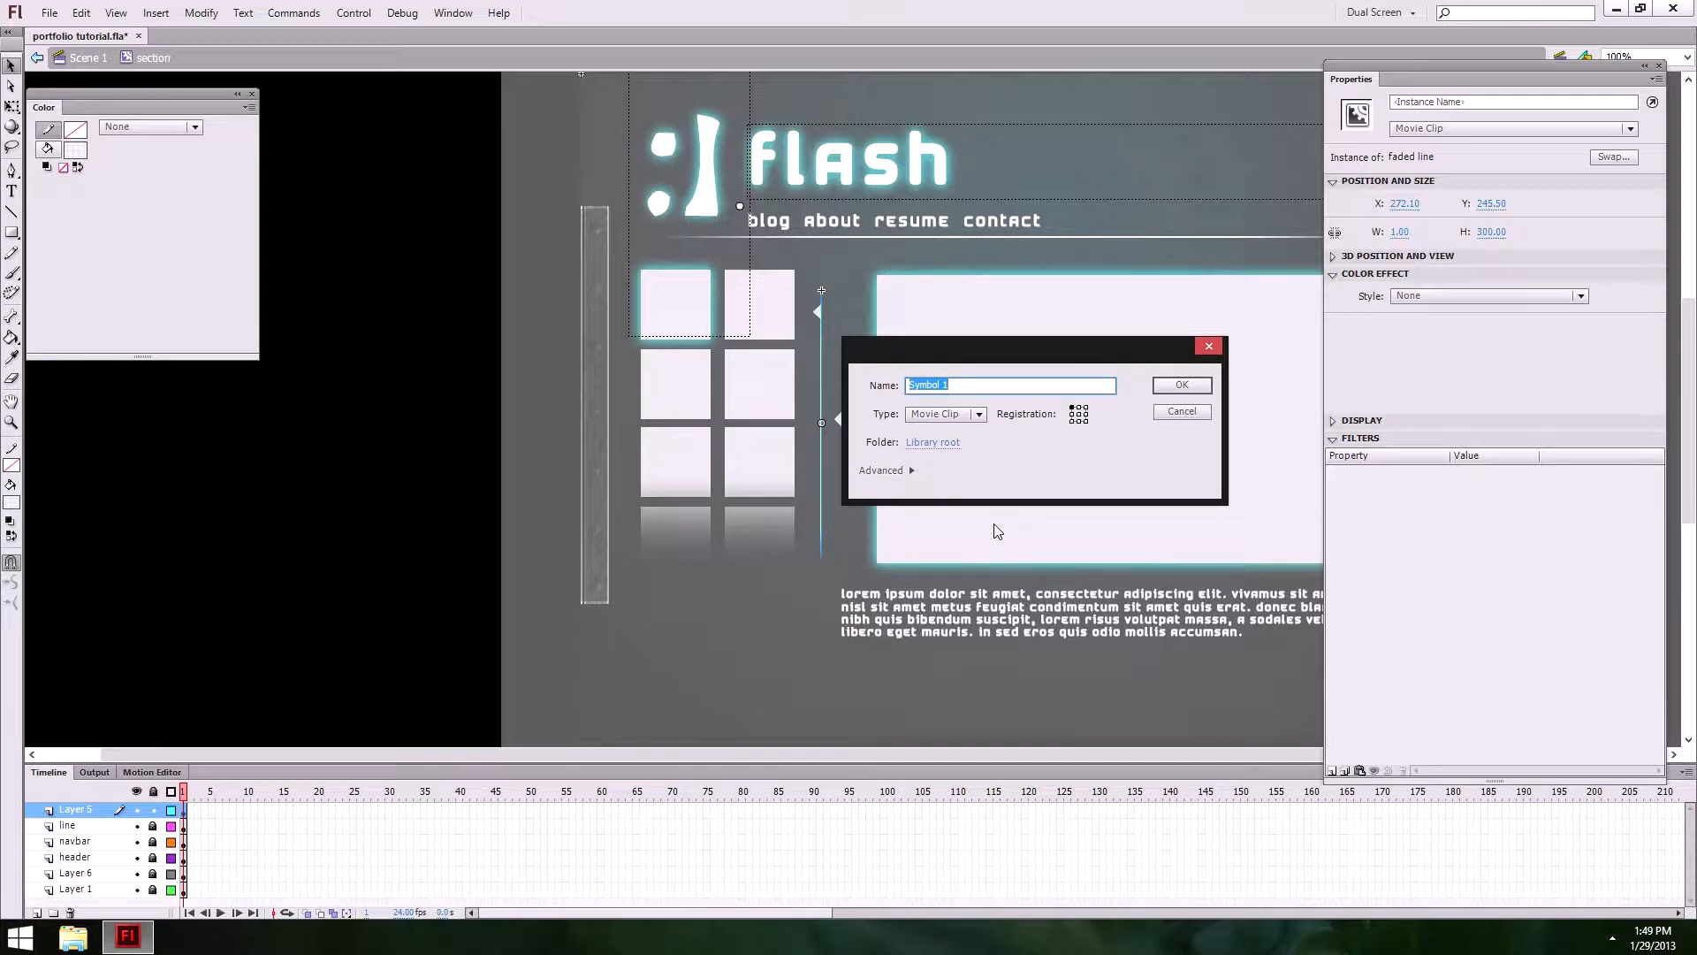
pyautogui.write('scroller')
pyautogui.press('Return')
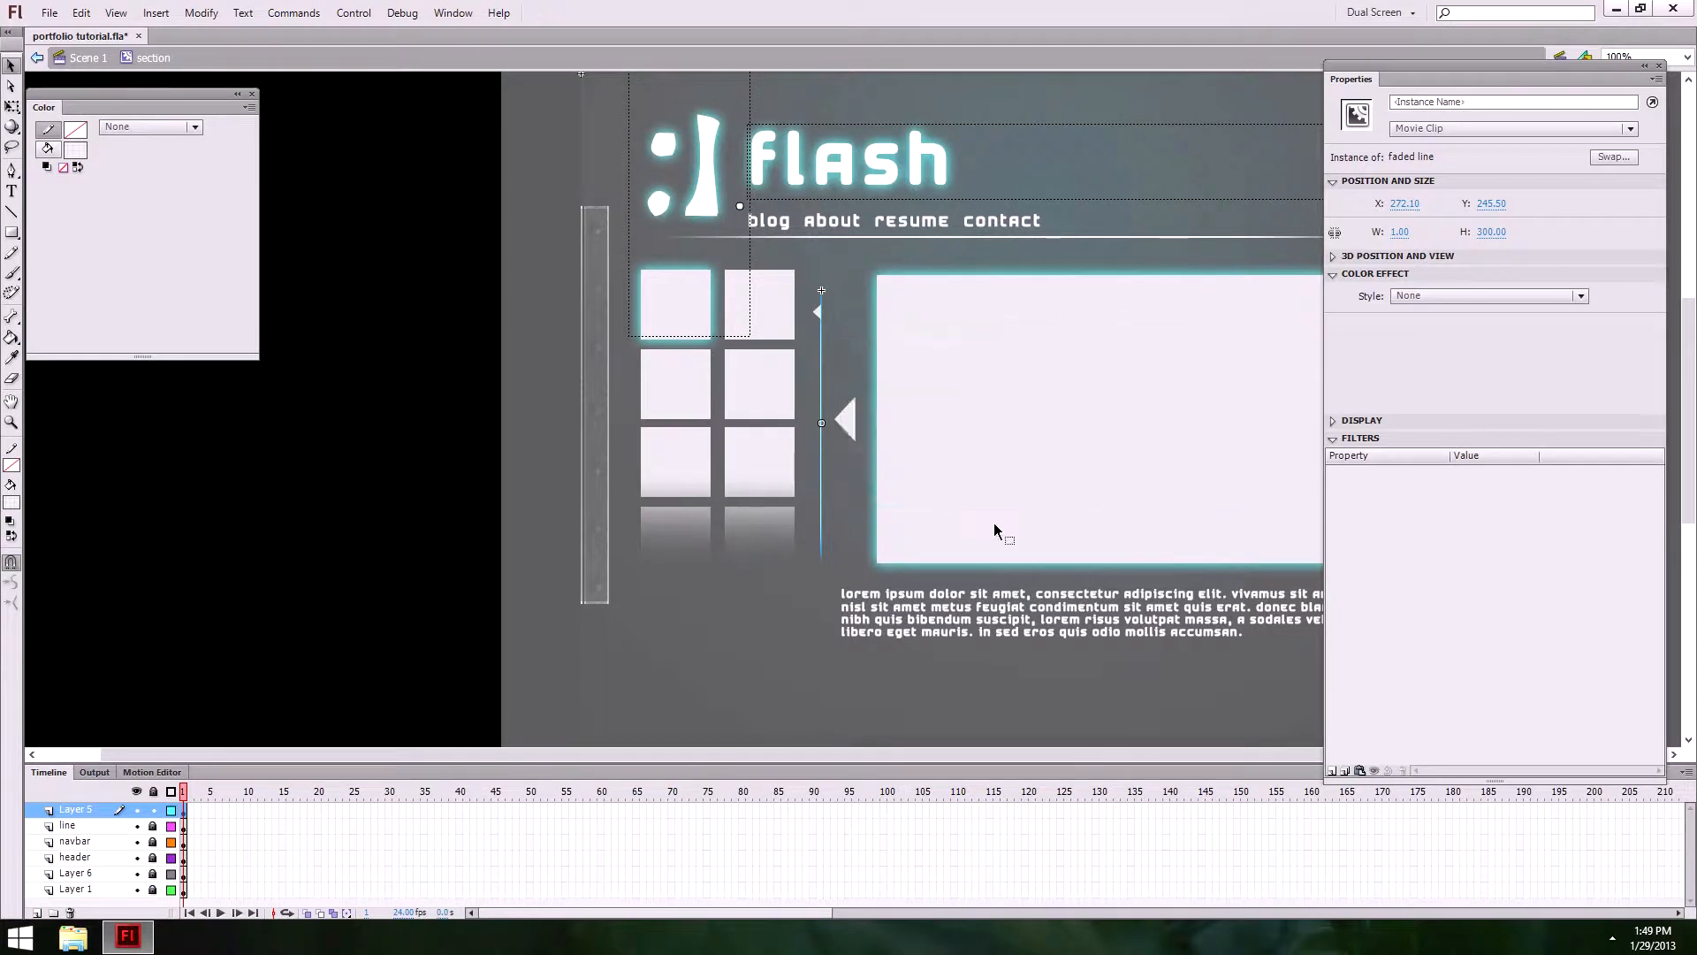
# Step: Open the scroller symbol for editing and rename its Layer 1 as "track"
pyautogui.doubleClick(823, 357)
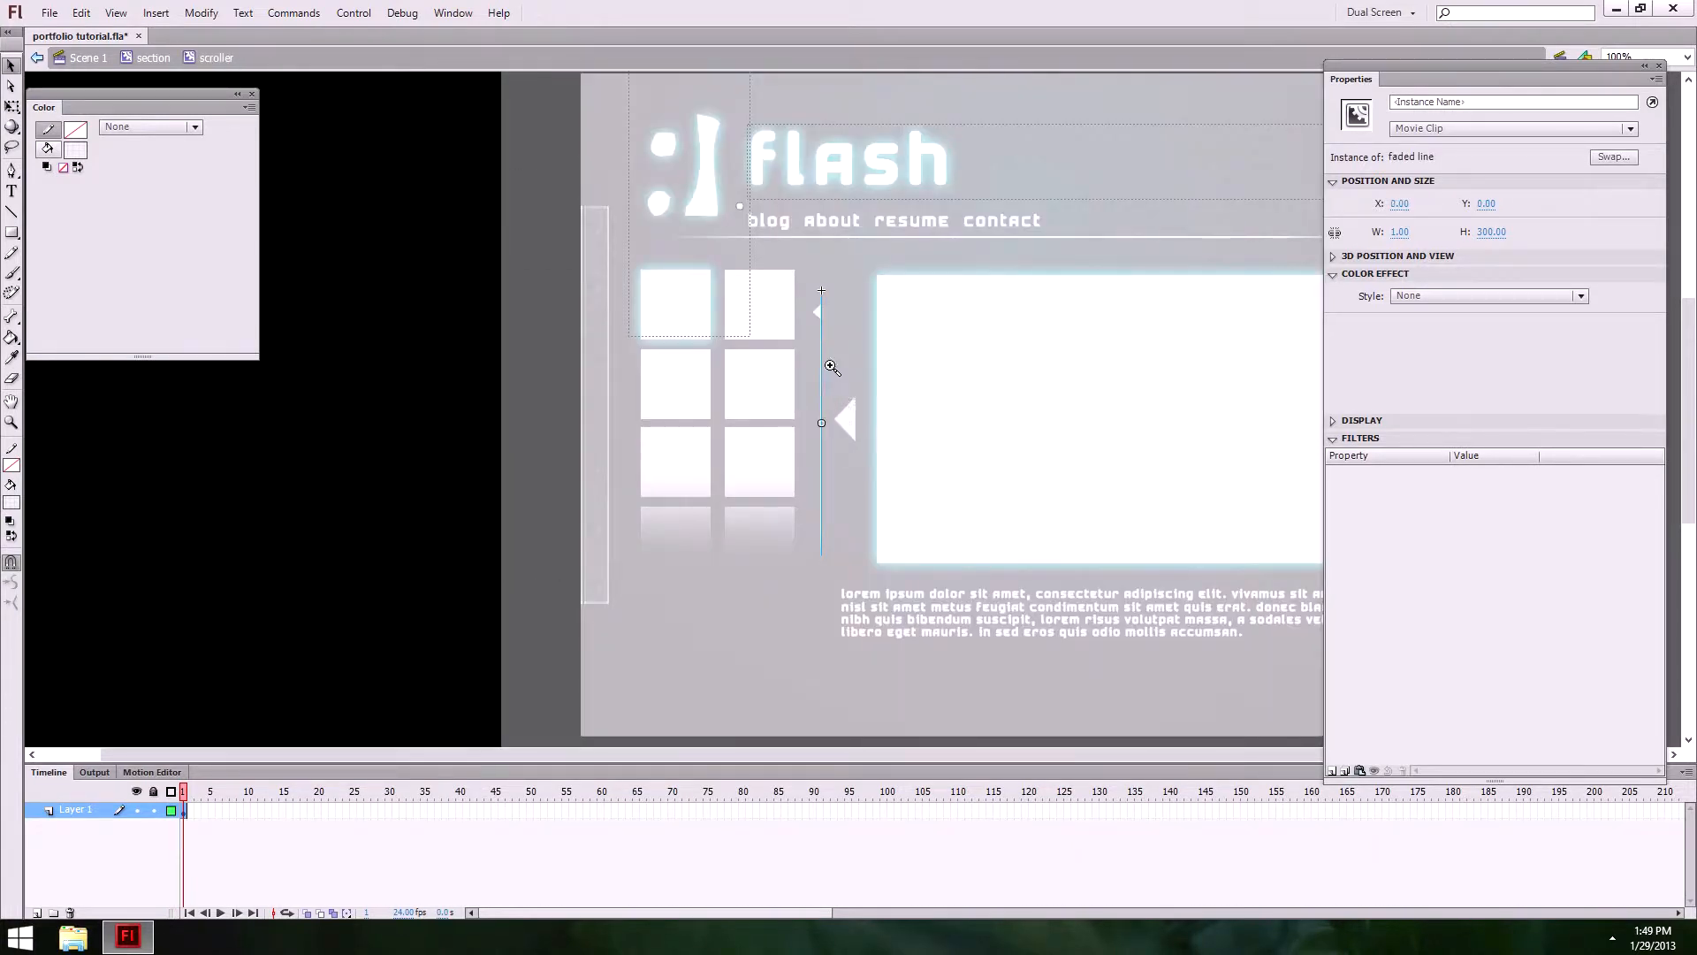
pyautogui.hotkey('ctrl', '=')
pyautogui.doubleClick(77, 810)
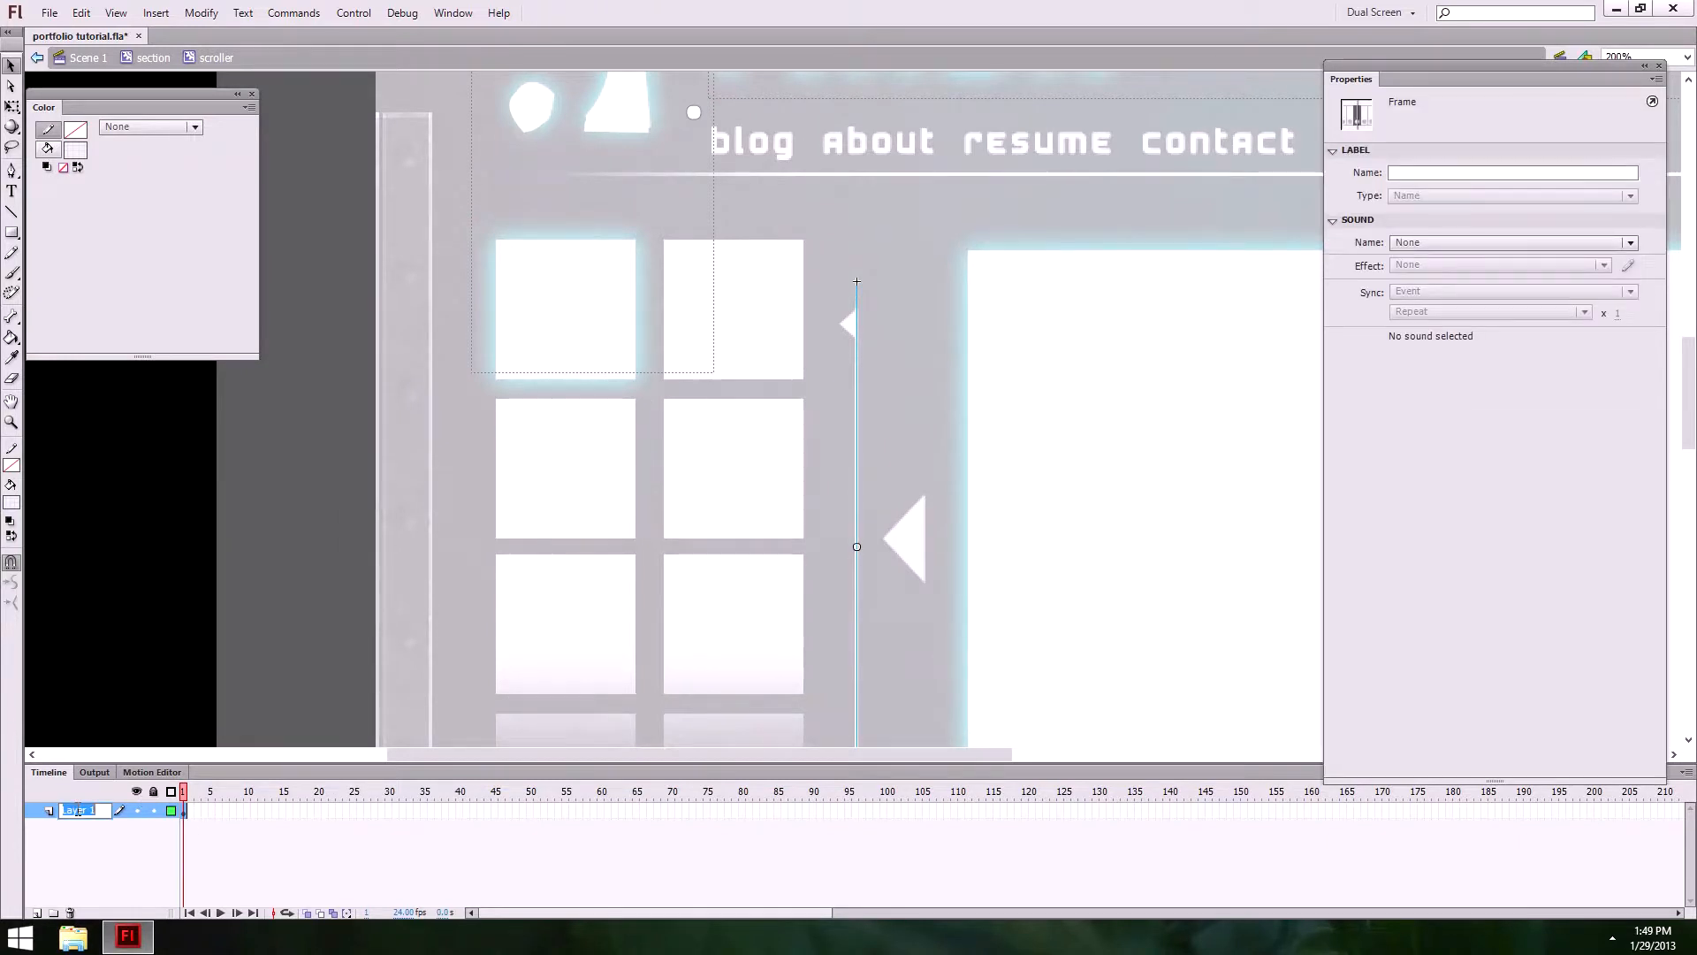
pyautogui.write('track')
pyautogui.press('Return')
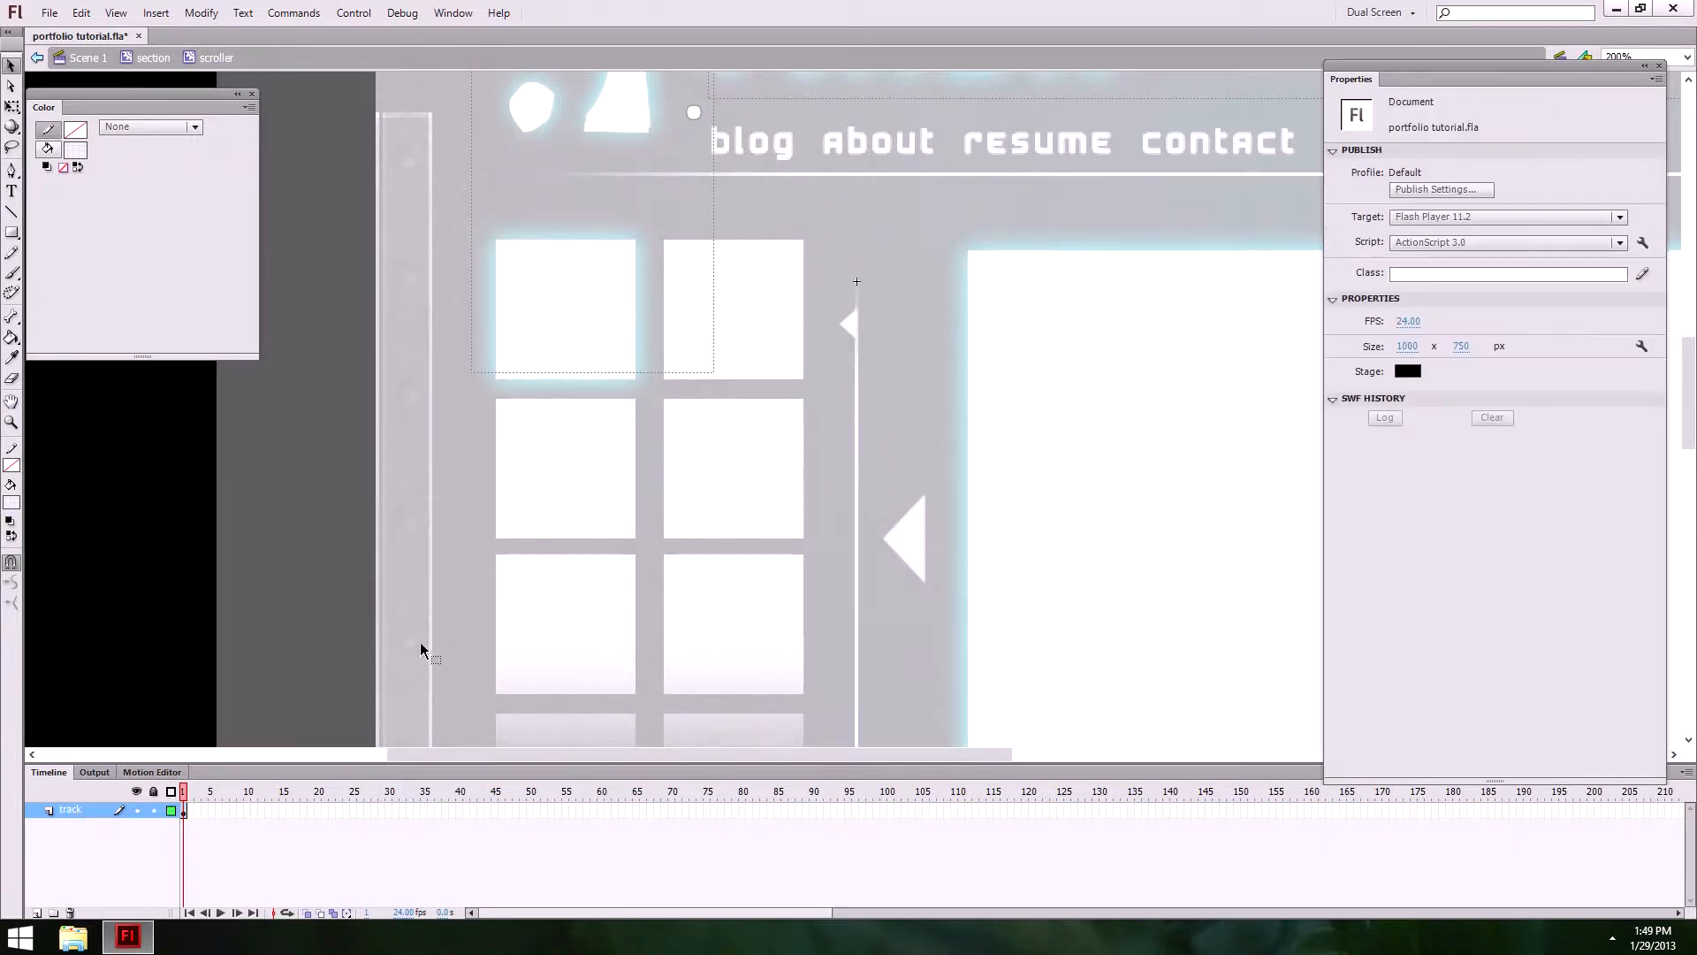
# Step: Add a layer above the track layer and name it "thumb"
pyautogui.click(36, 912)
pyautogui.doubleClick(75, 810)
pyautogui.write('t')
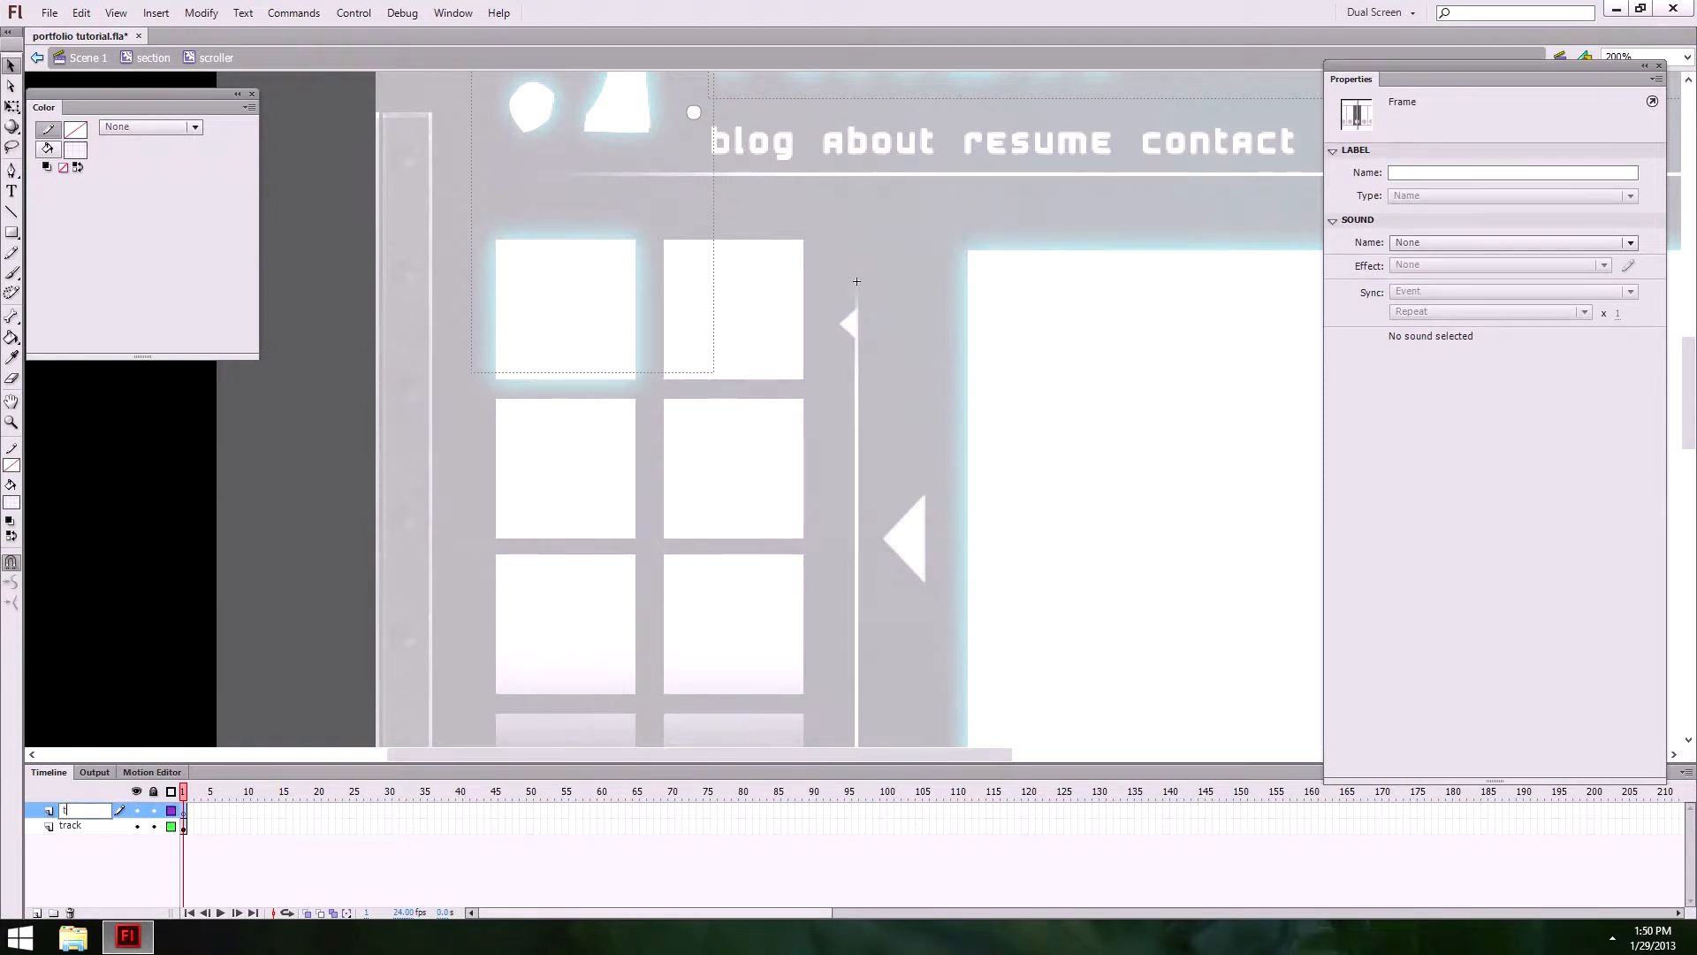
pyautogui.write('hub')
pyautogui.press('Return')
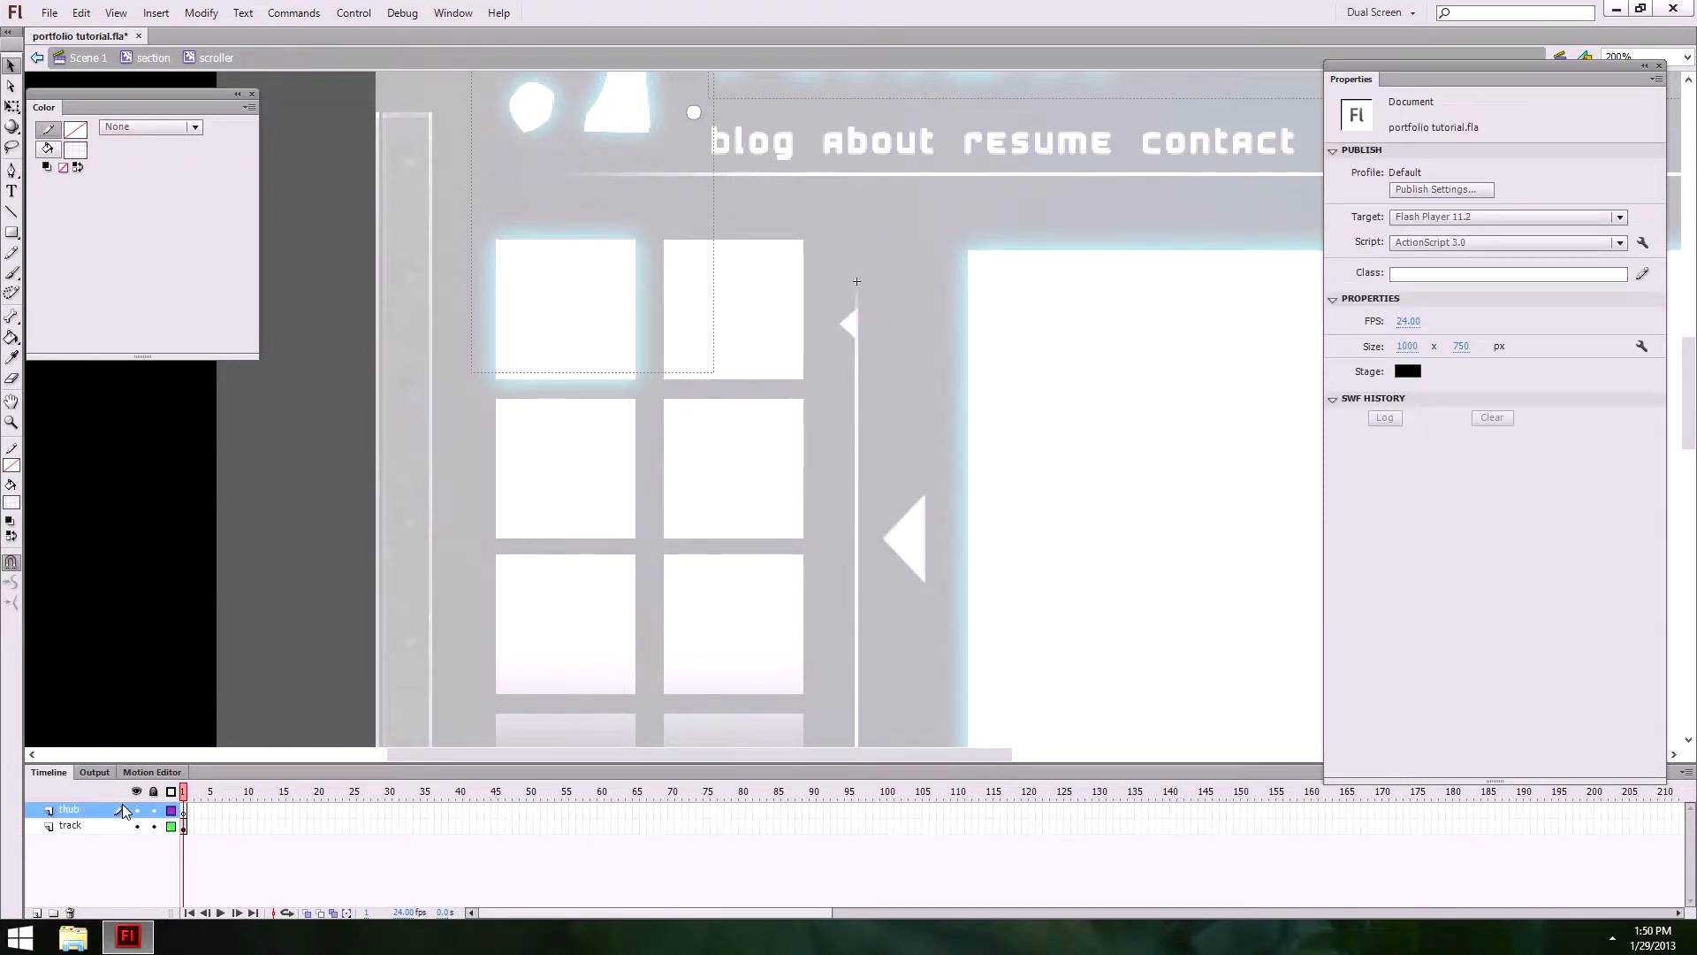
pyautogui.doubleClick(69, 810)
pyautogui.write('thu')
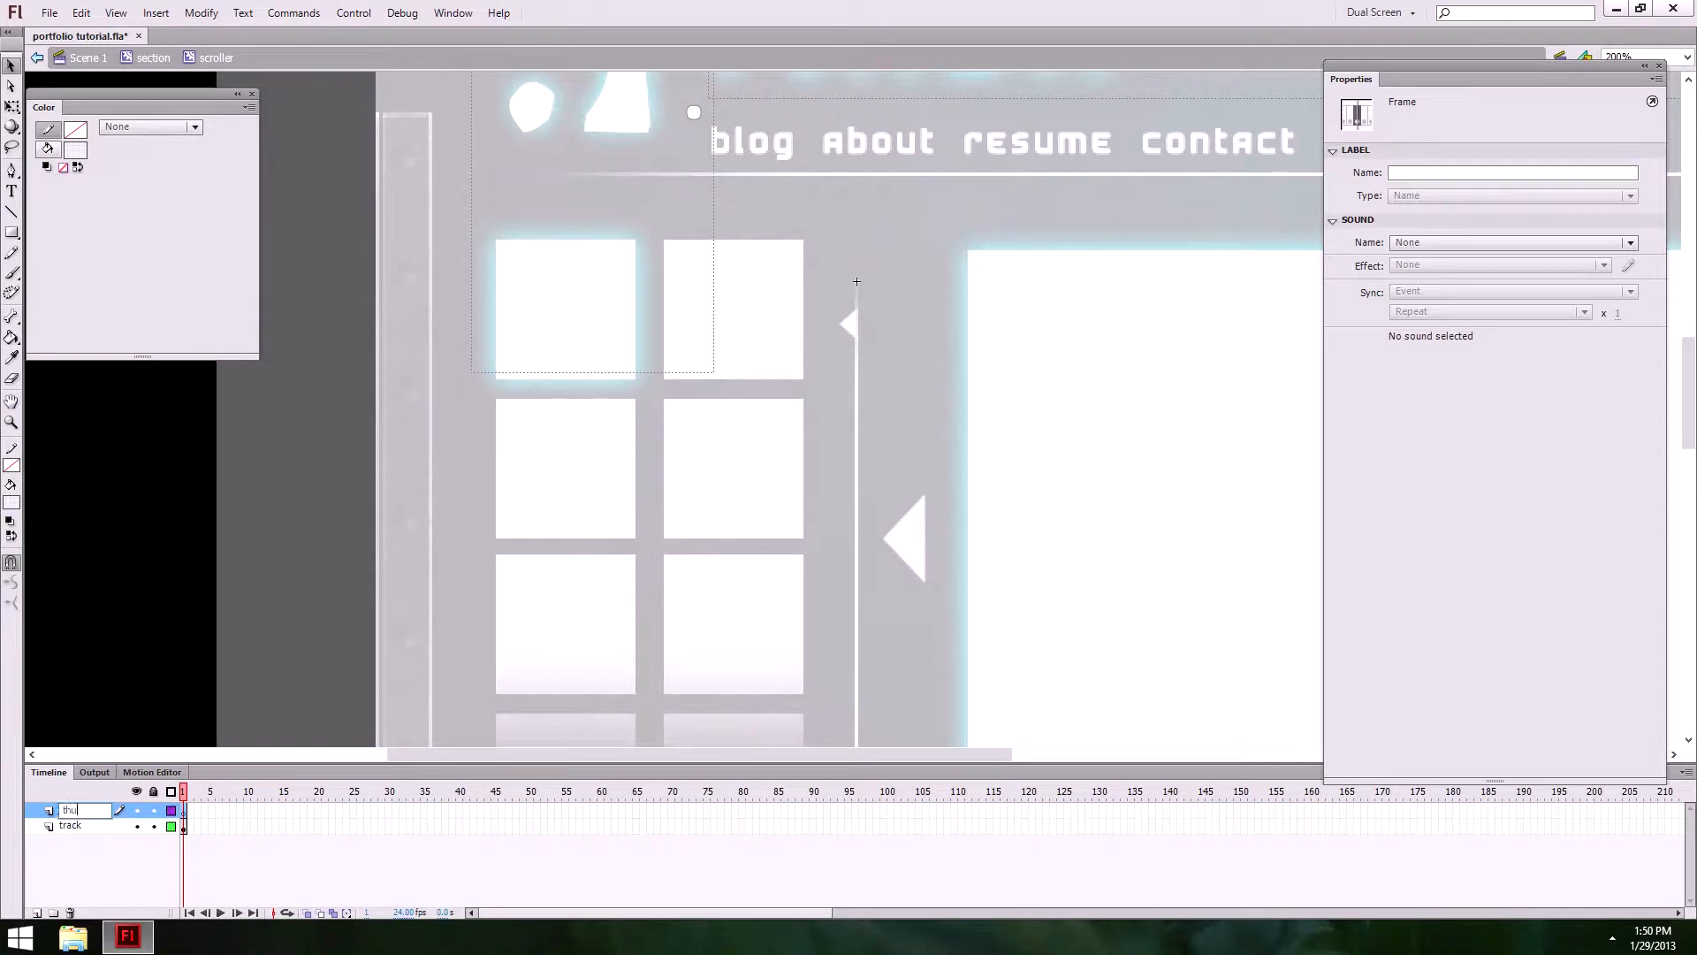
pyautogui.press('Return')
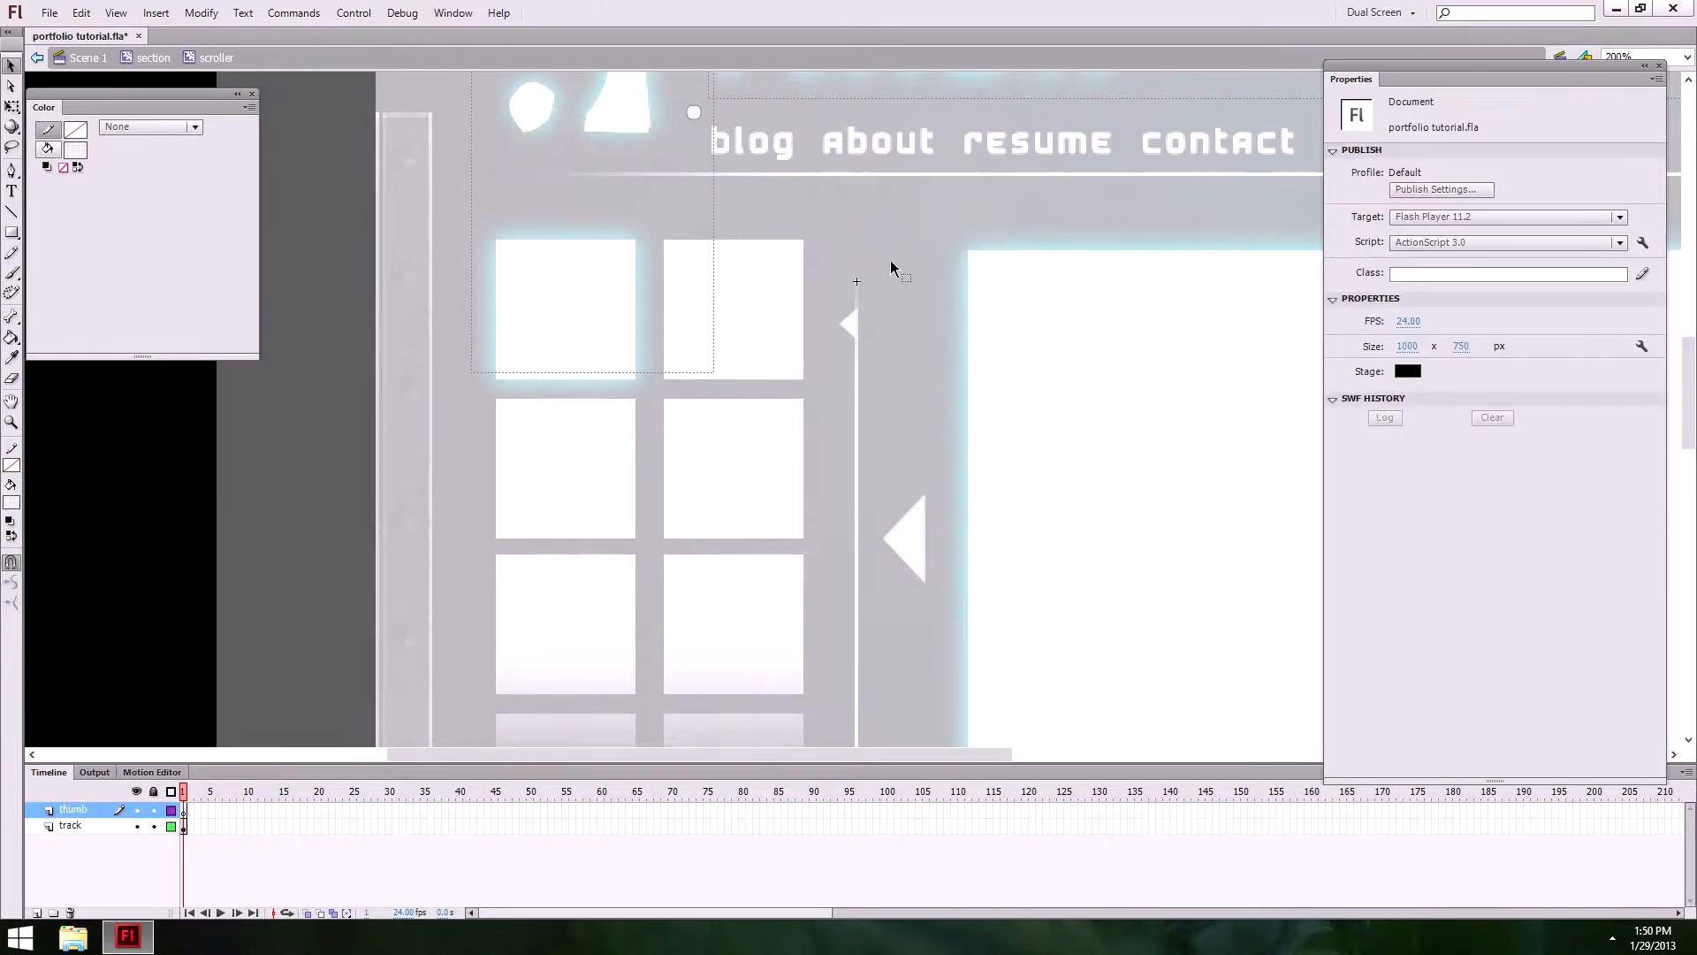
# Step: Give the vertical faded line on the track layer the instance name "track" and lock the track layer
pyautogui.click(97, 831)
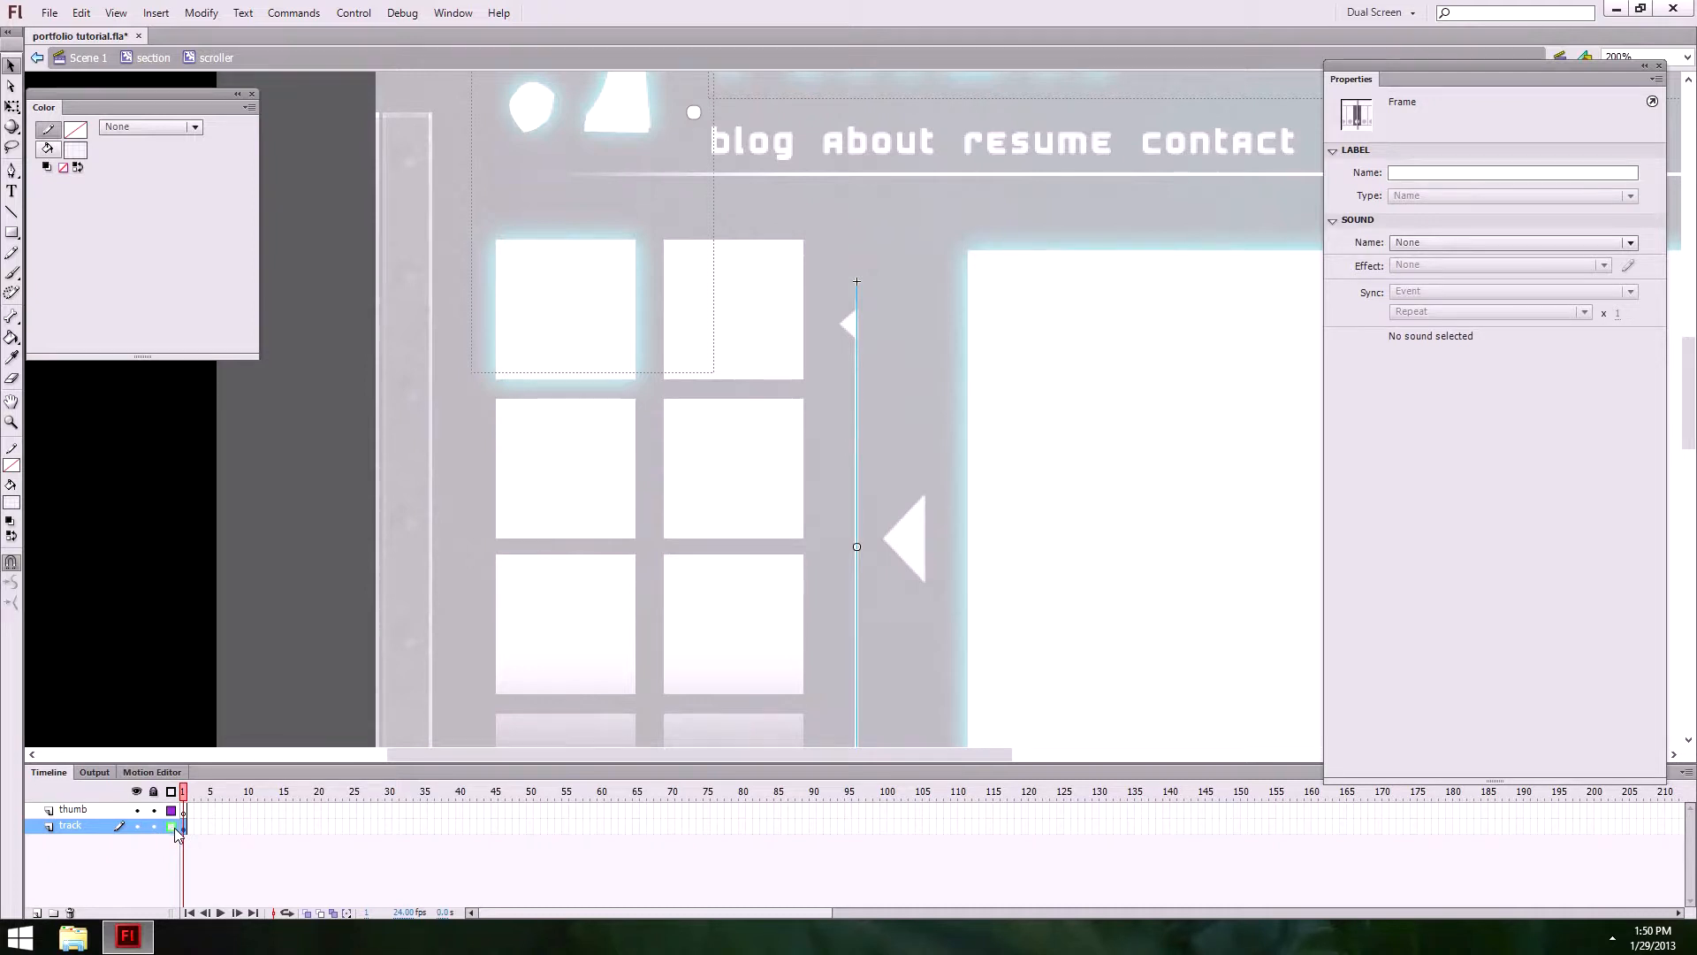
pyautogui.click(894, 498)
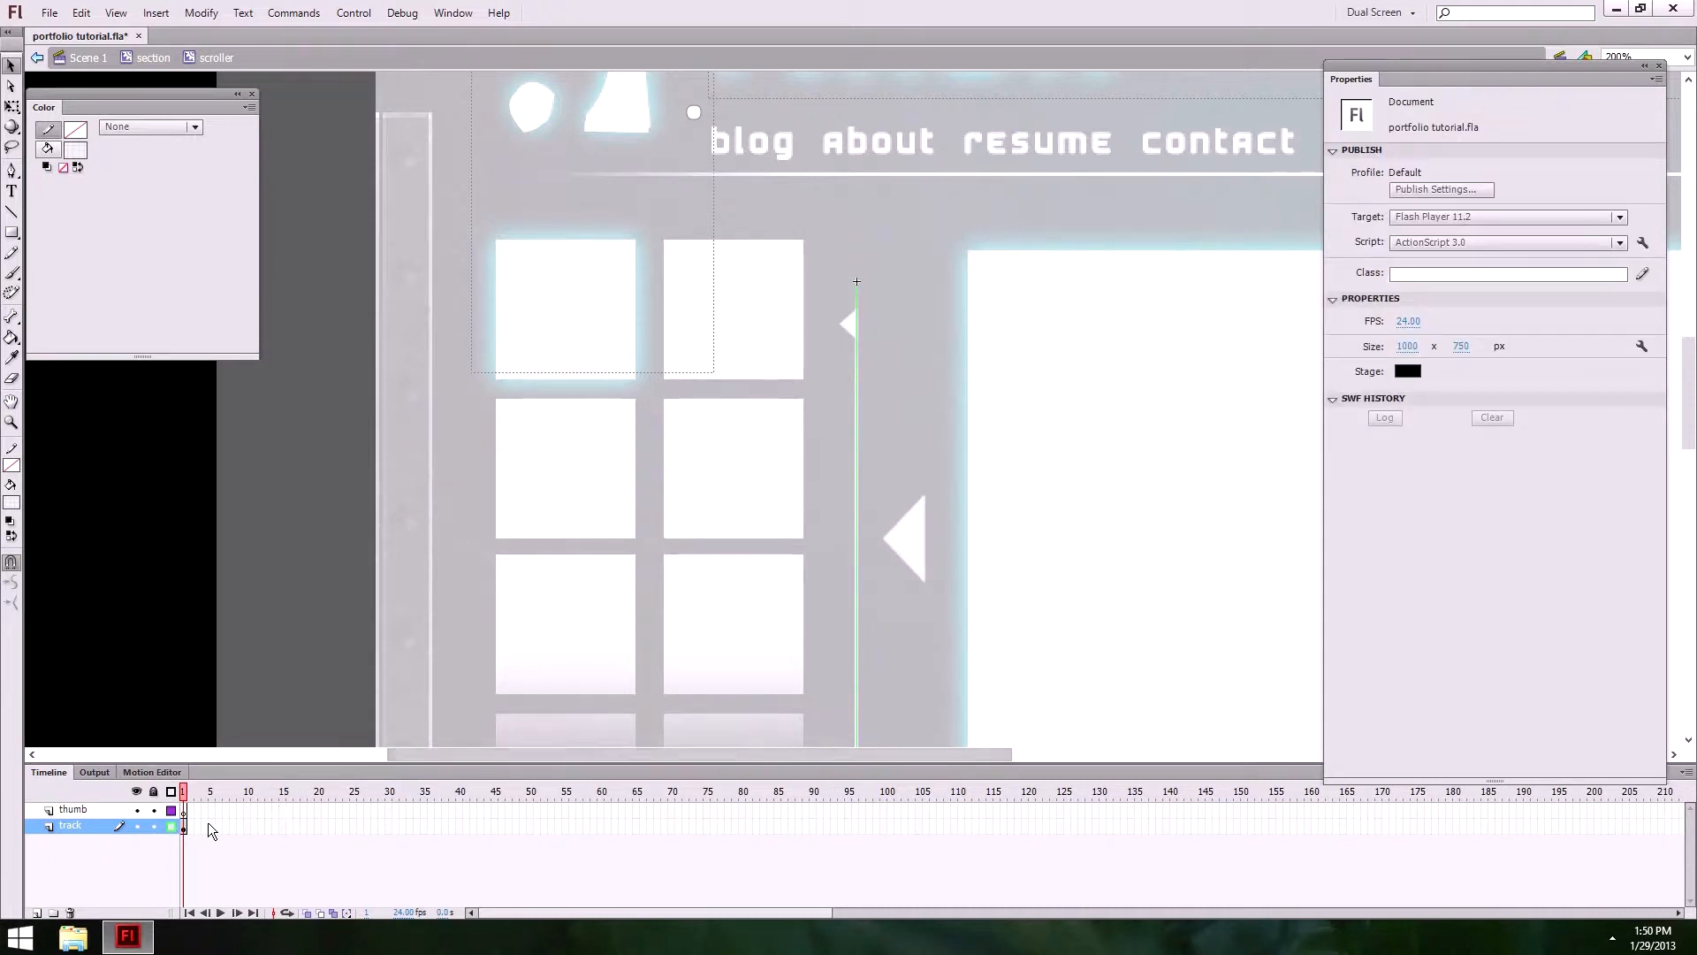
pyautogui.click(172, 827)
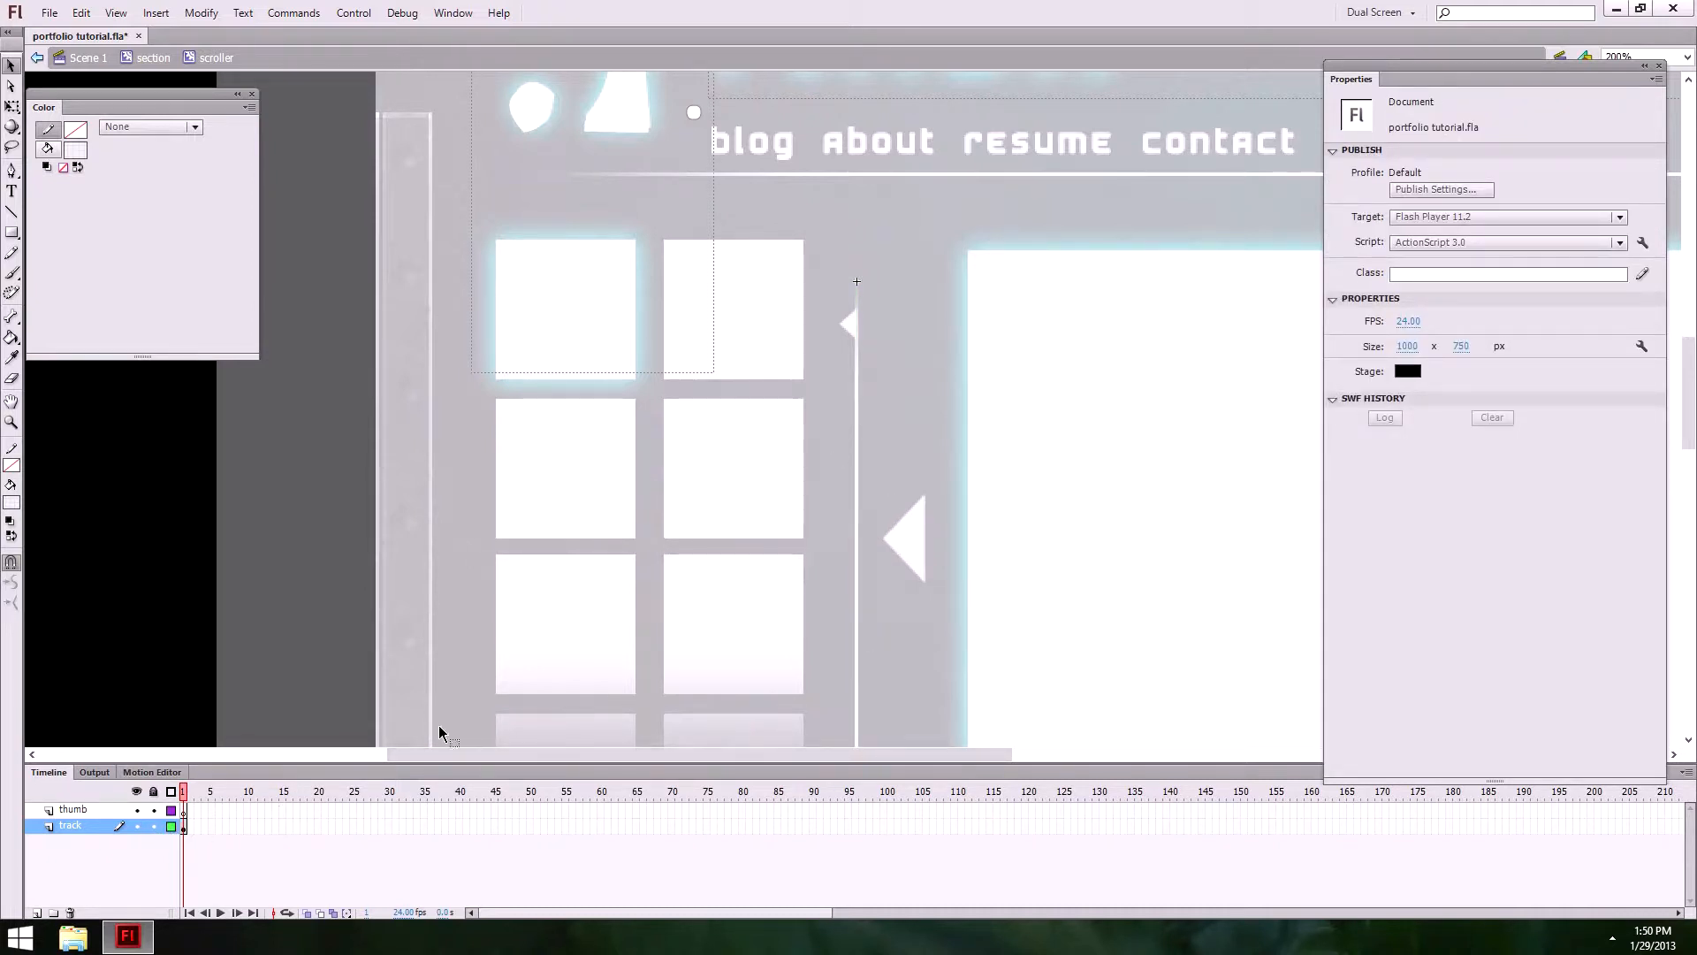
pyautogui.click(857, 439)
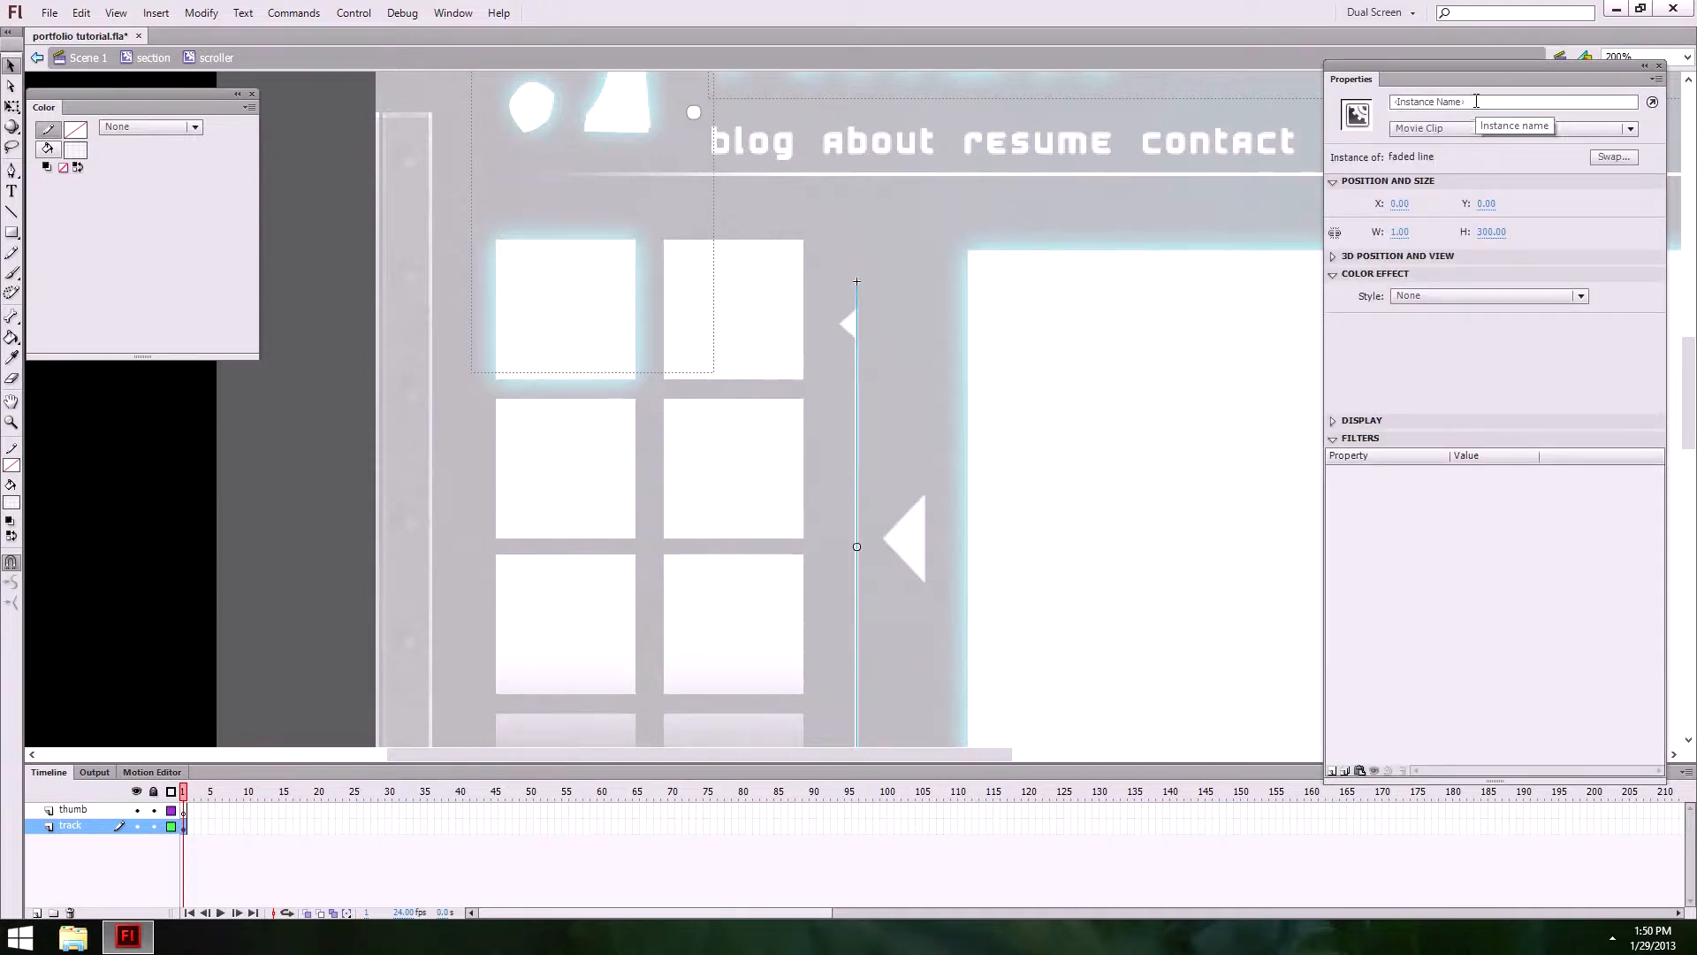
pyautogui.click(1476, 101)
pyautogui.write('trac')
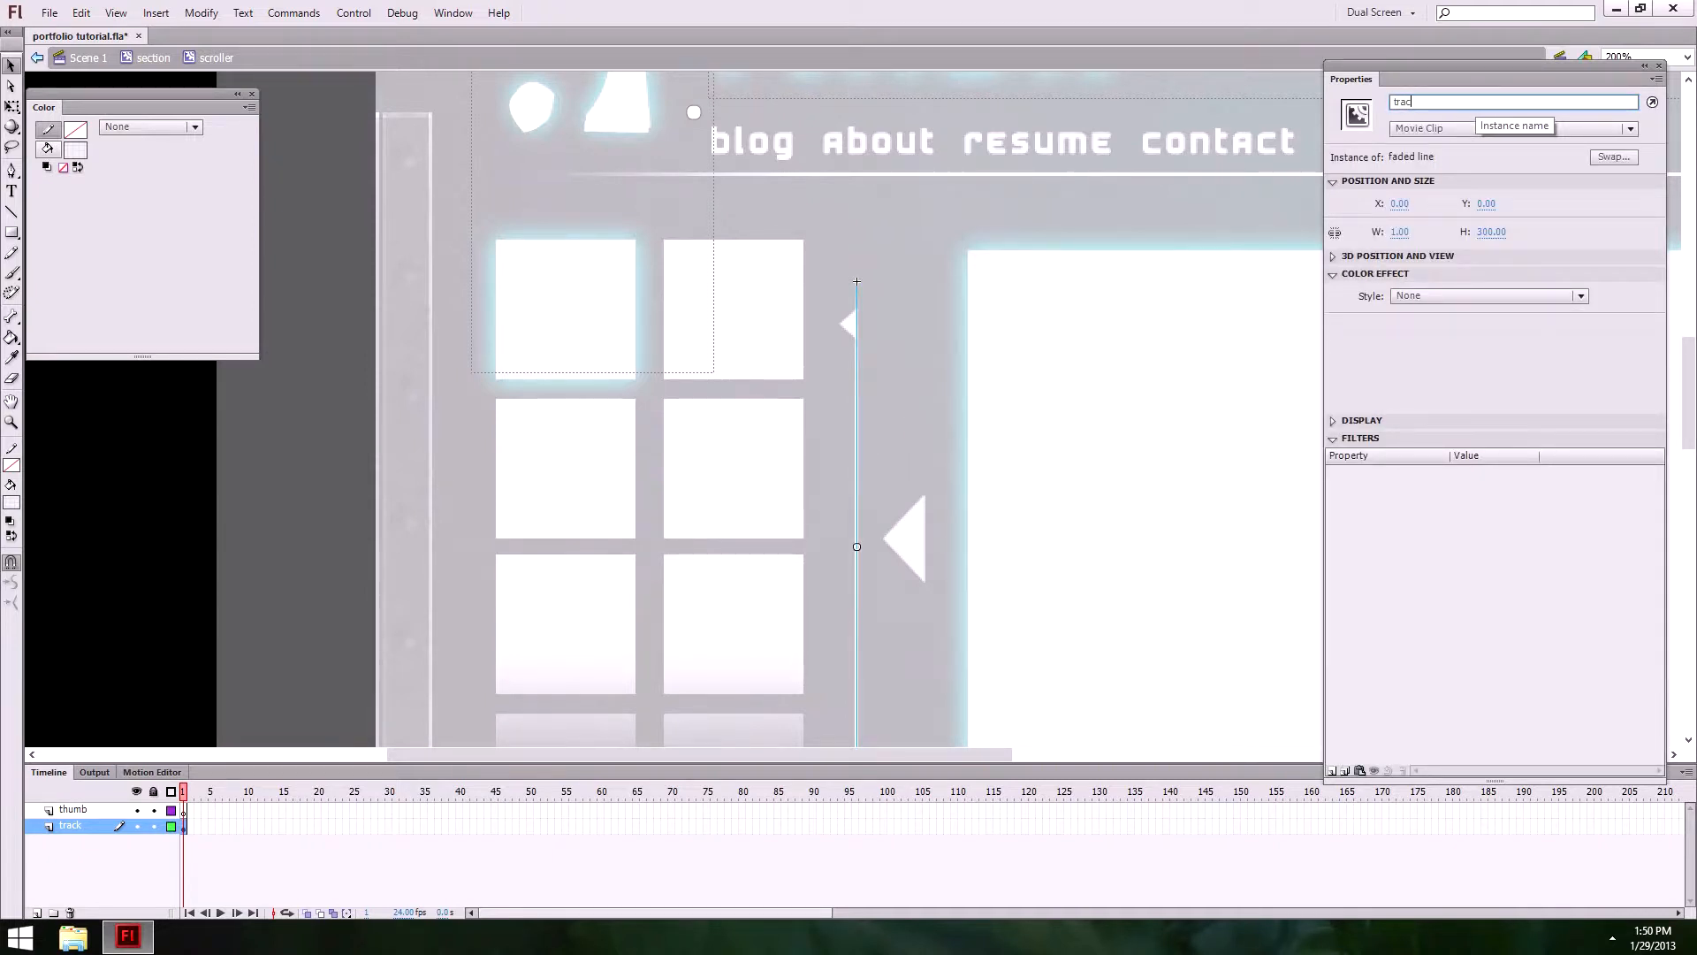
pyautogui.write('k')
pyautogui.press('Return')
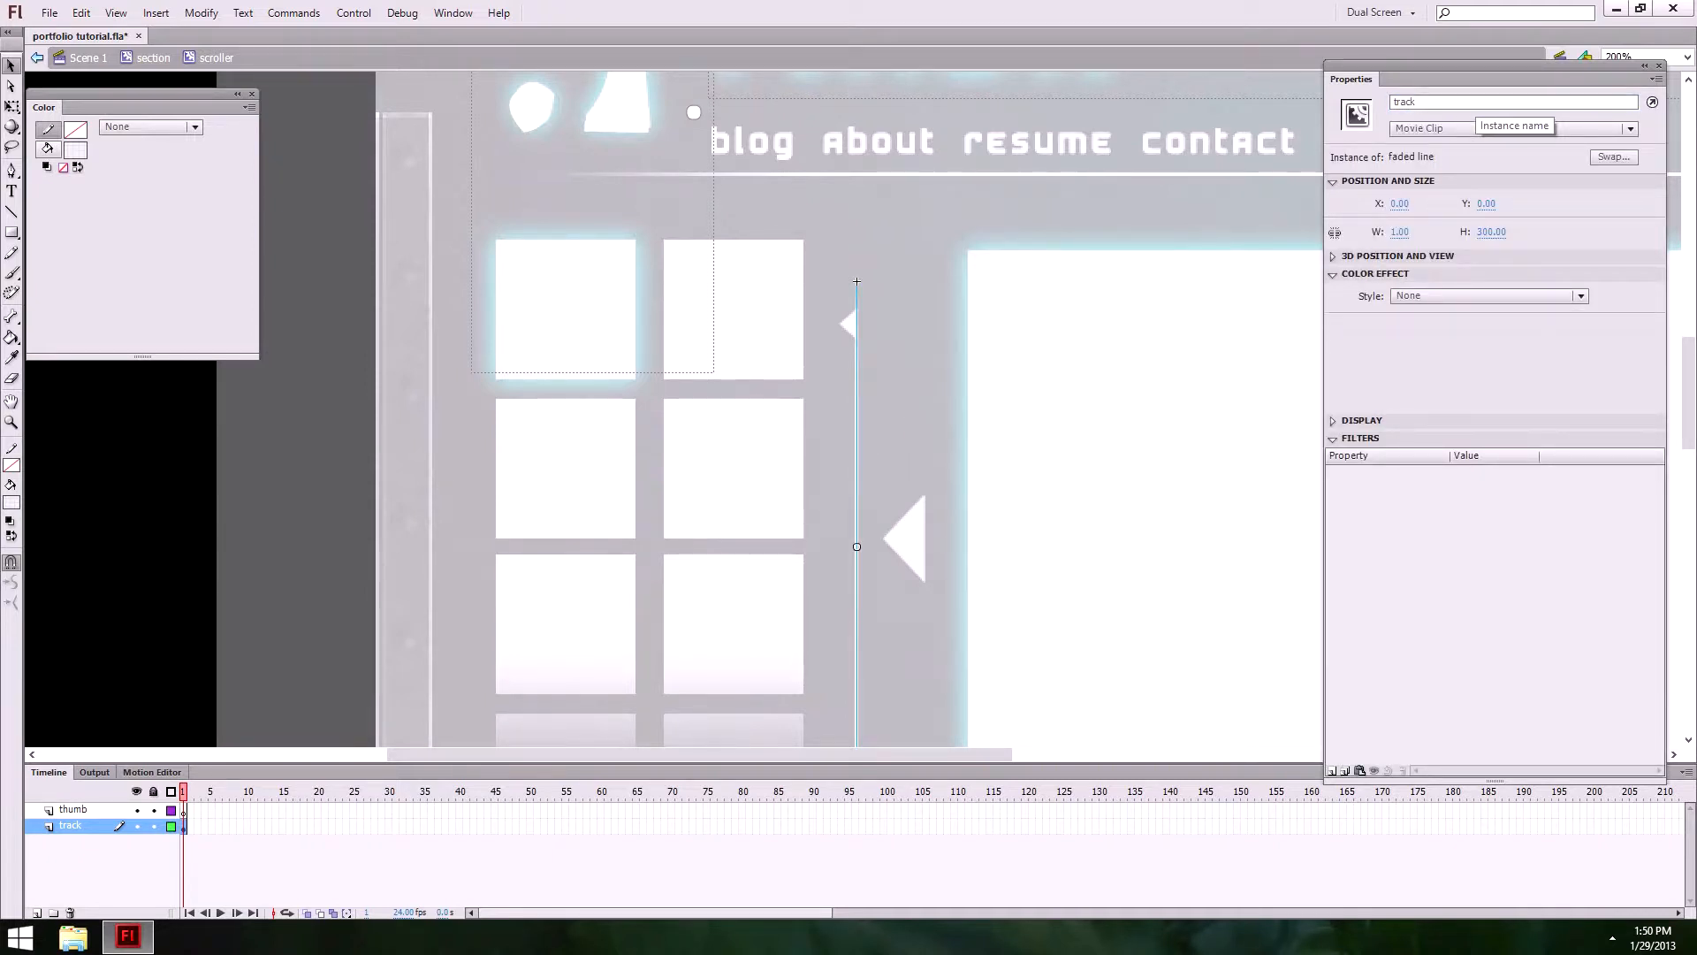
pyautogui.click(154, 826)
# Step: Draw a three-sided polygon about 28 by 24 px on the thumb layer beside the track line using the PolyStar tool
pyautogui.click(53, 809)
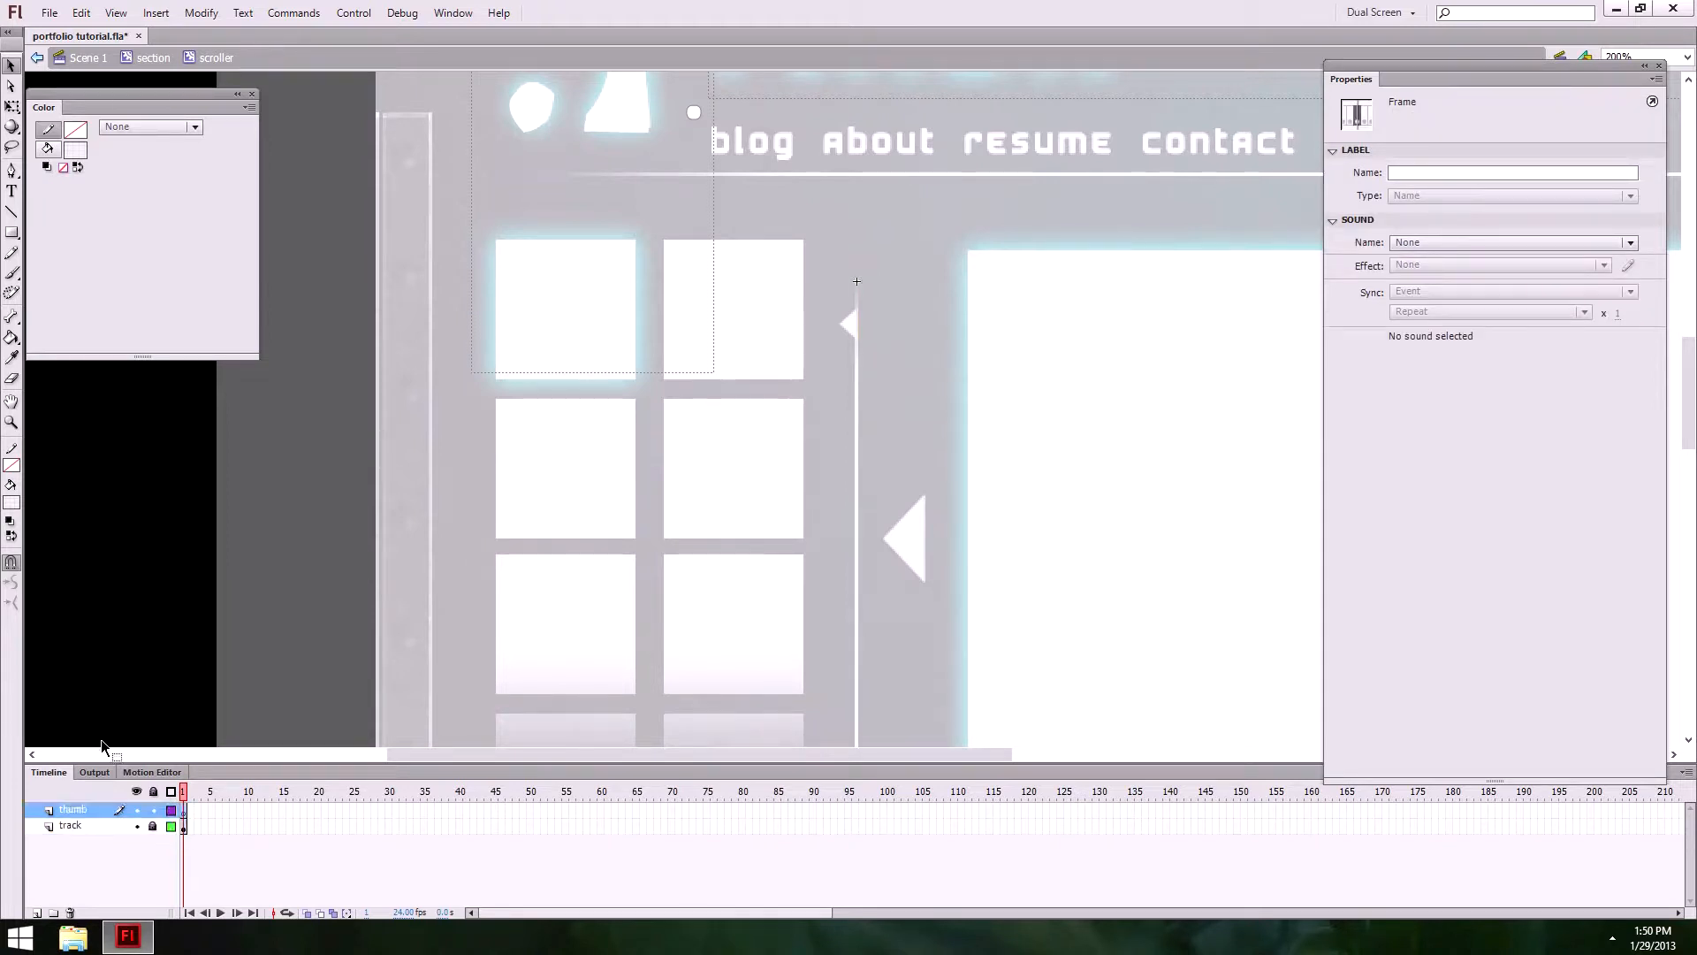
pyautogui.click(16, 240)
pyautogui.click(120, 318)
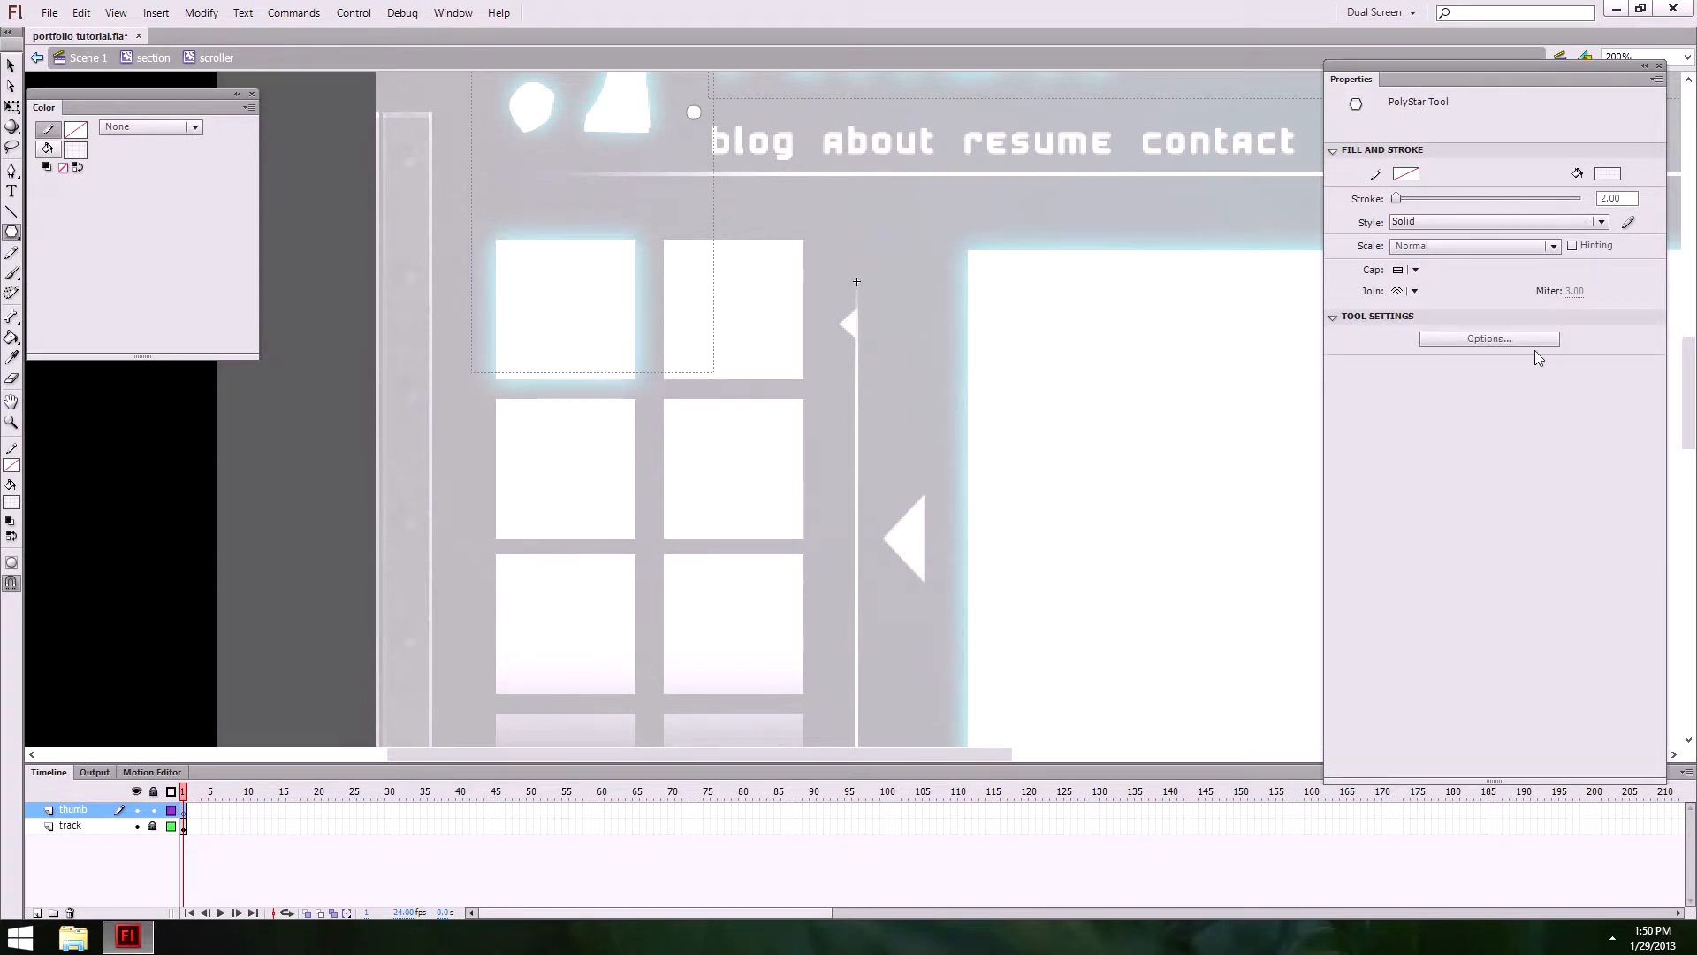
pyautogui.click(1494, 340)
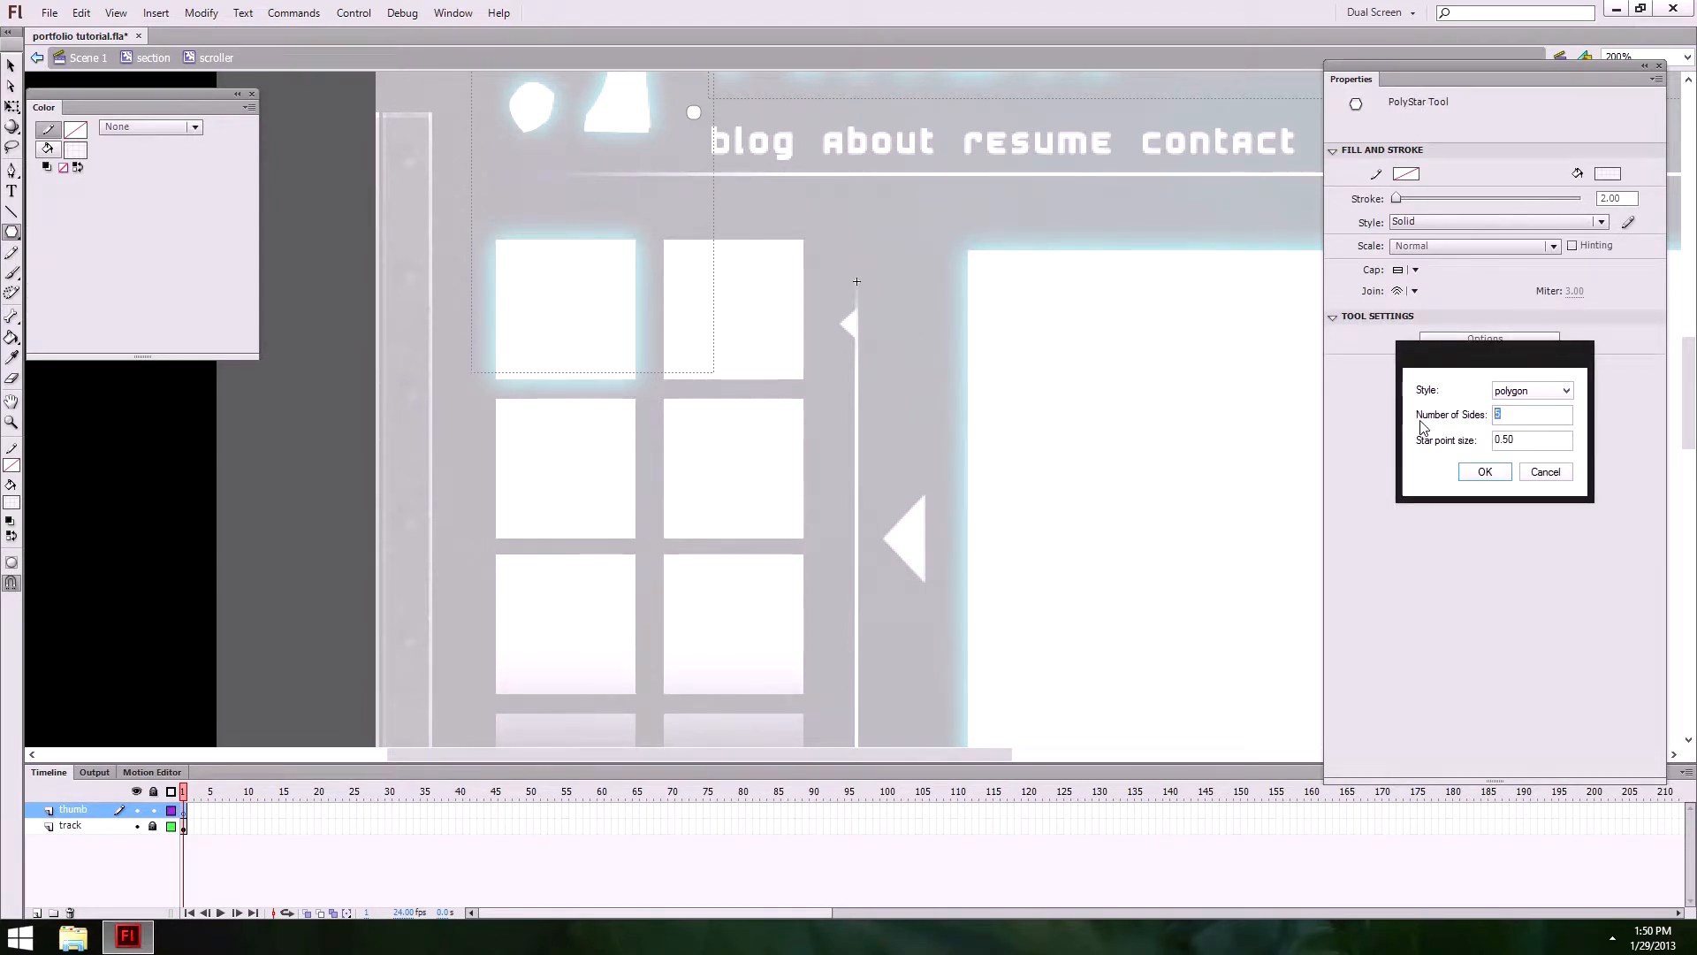
pyautogui.write('3')
pyautogui.click(1493, 473)
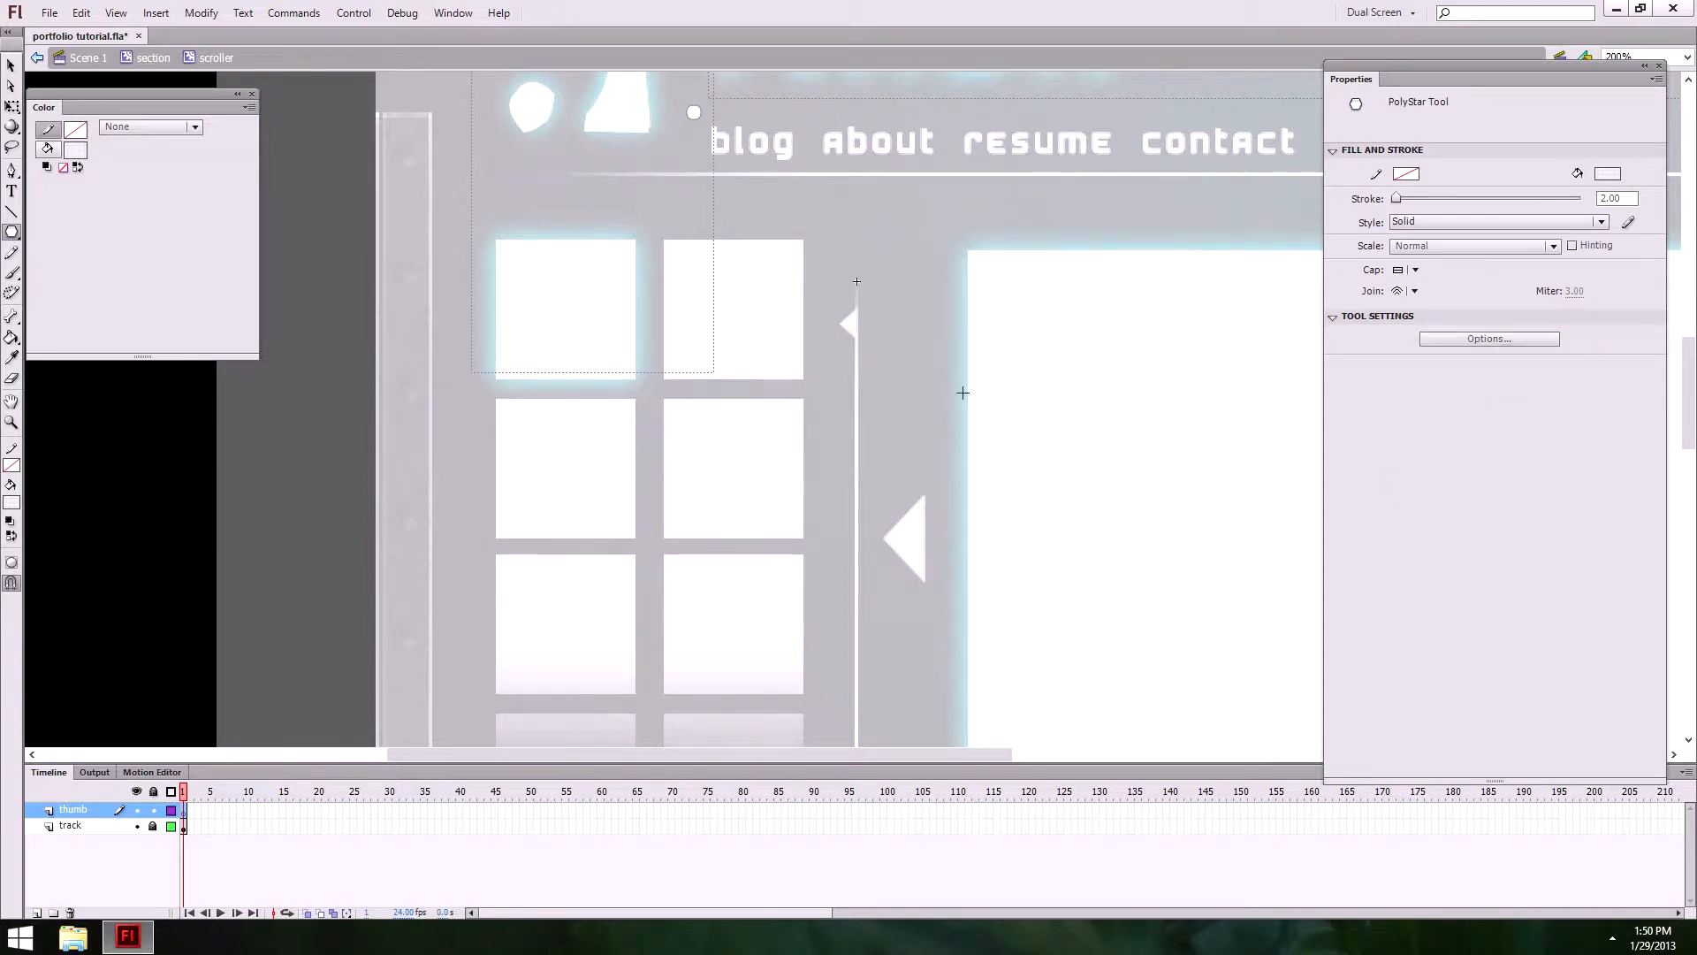
pyautogui.moveTo(910, 400)
pyautogui.mouseDown()
pyautogui.moveTo(929, 432)
pyautogui.moveTo(920, 417)
pyautogui.mouseUp()
# Step: Set the fill alpha of the new triangle to 100%
pyautogui.click(12, 62)
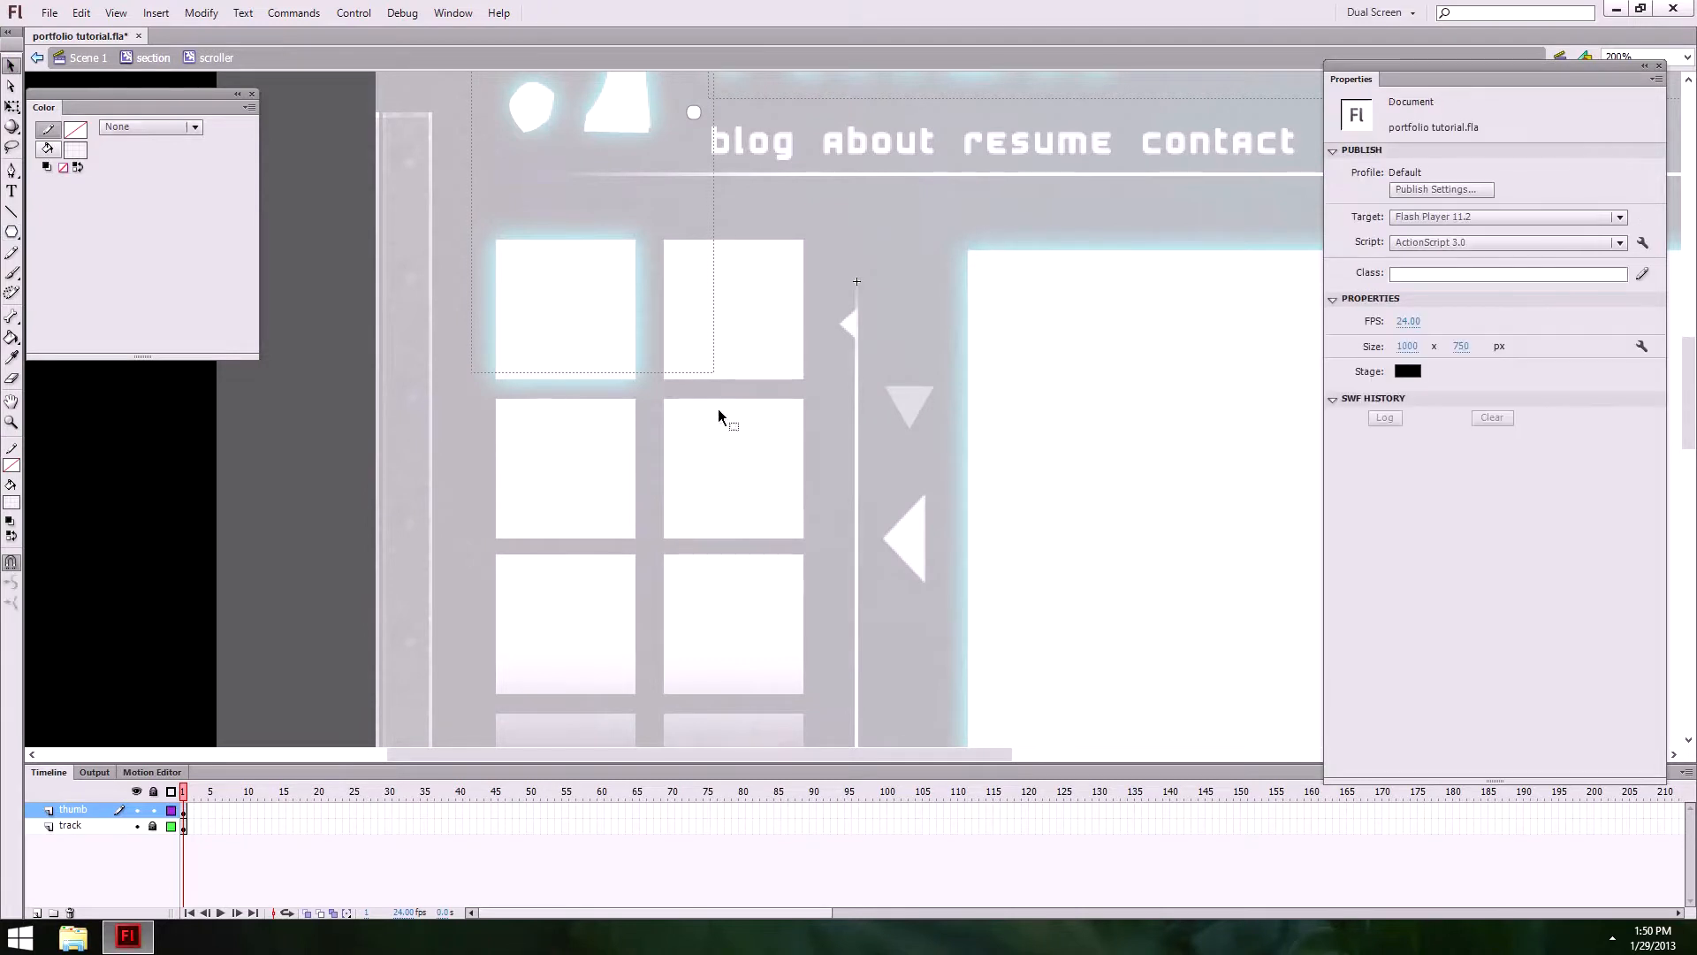
pyautogui.click(924, 395)
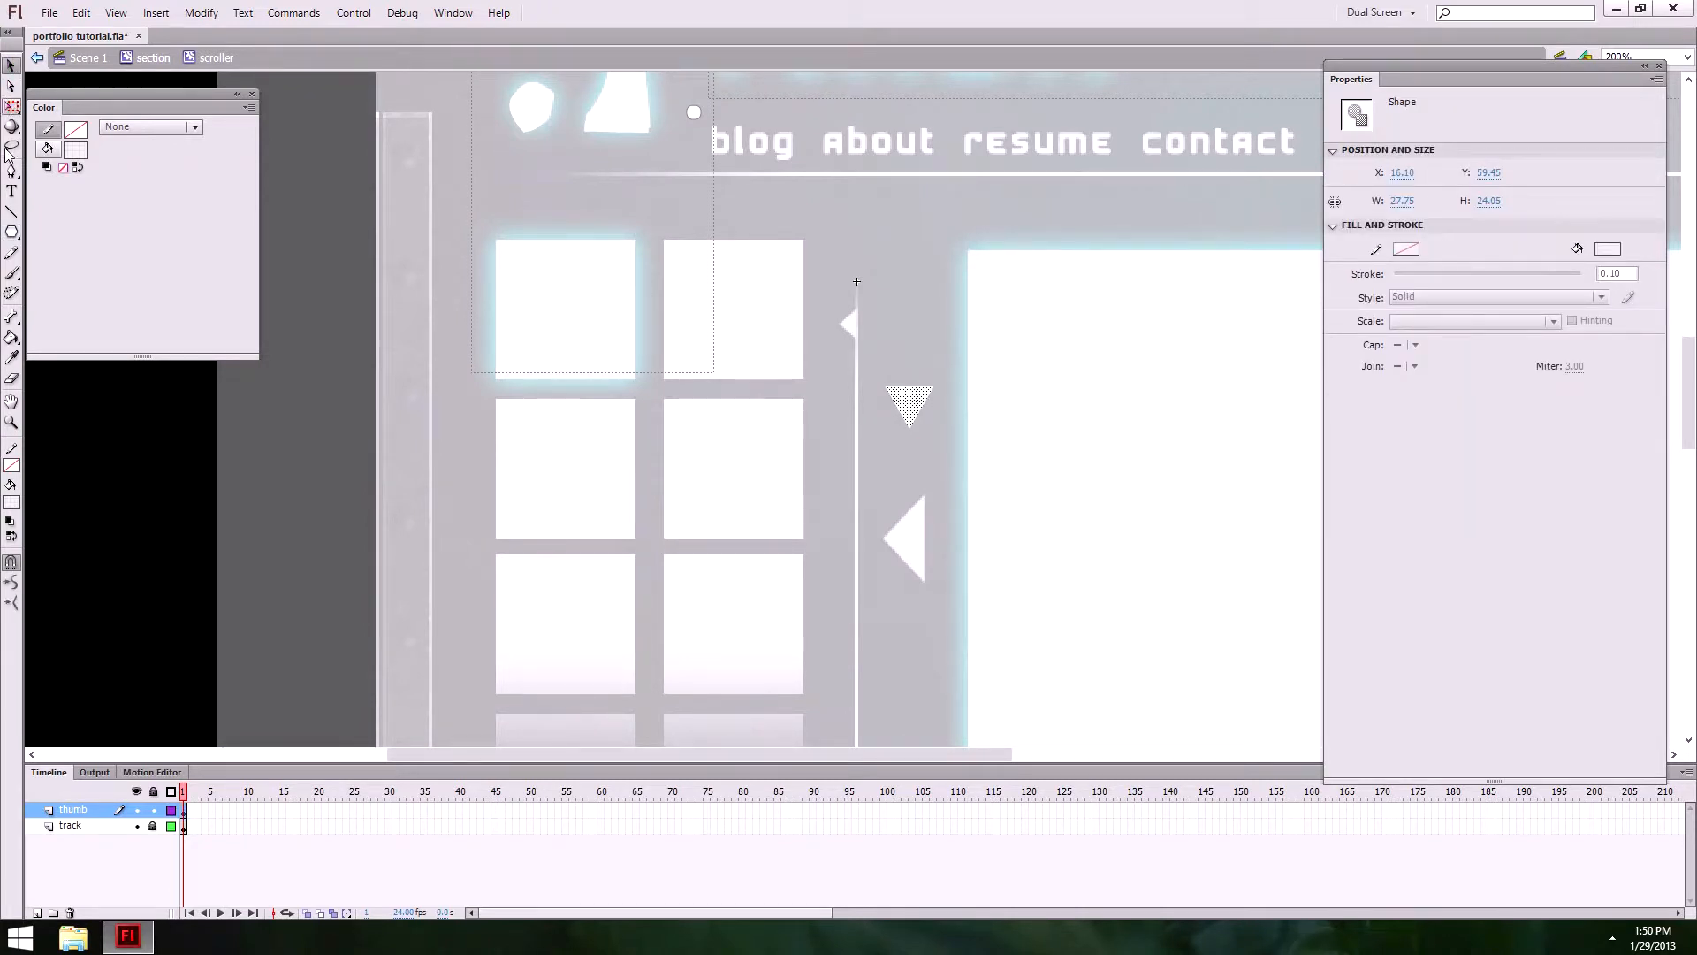
pyautogui.click(48, 149)
pyautogui.moveTo(190, 296); pyautogui.dragTo(200, 289)
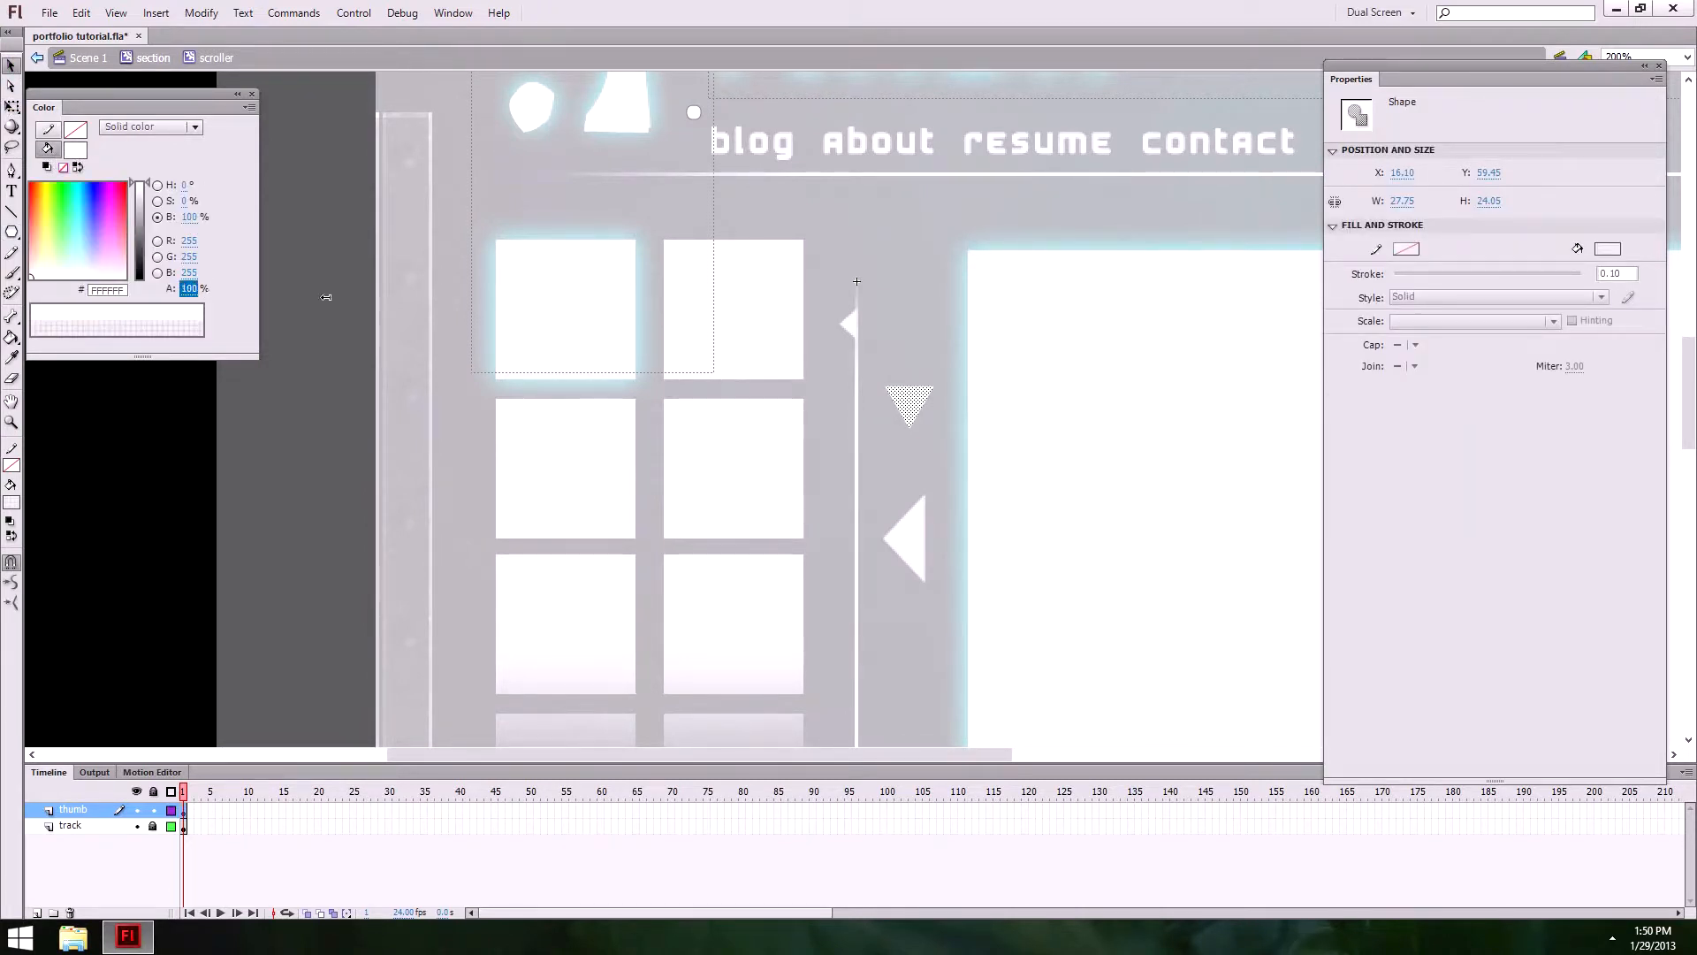
# Step: Rotate the triangle to point left, shrink it to about 10.5 by 19 px, and move it against the top of the track line
pyautogui.click(12, 105)
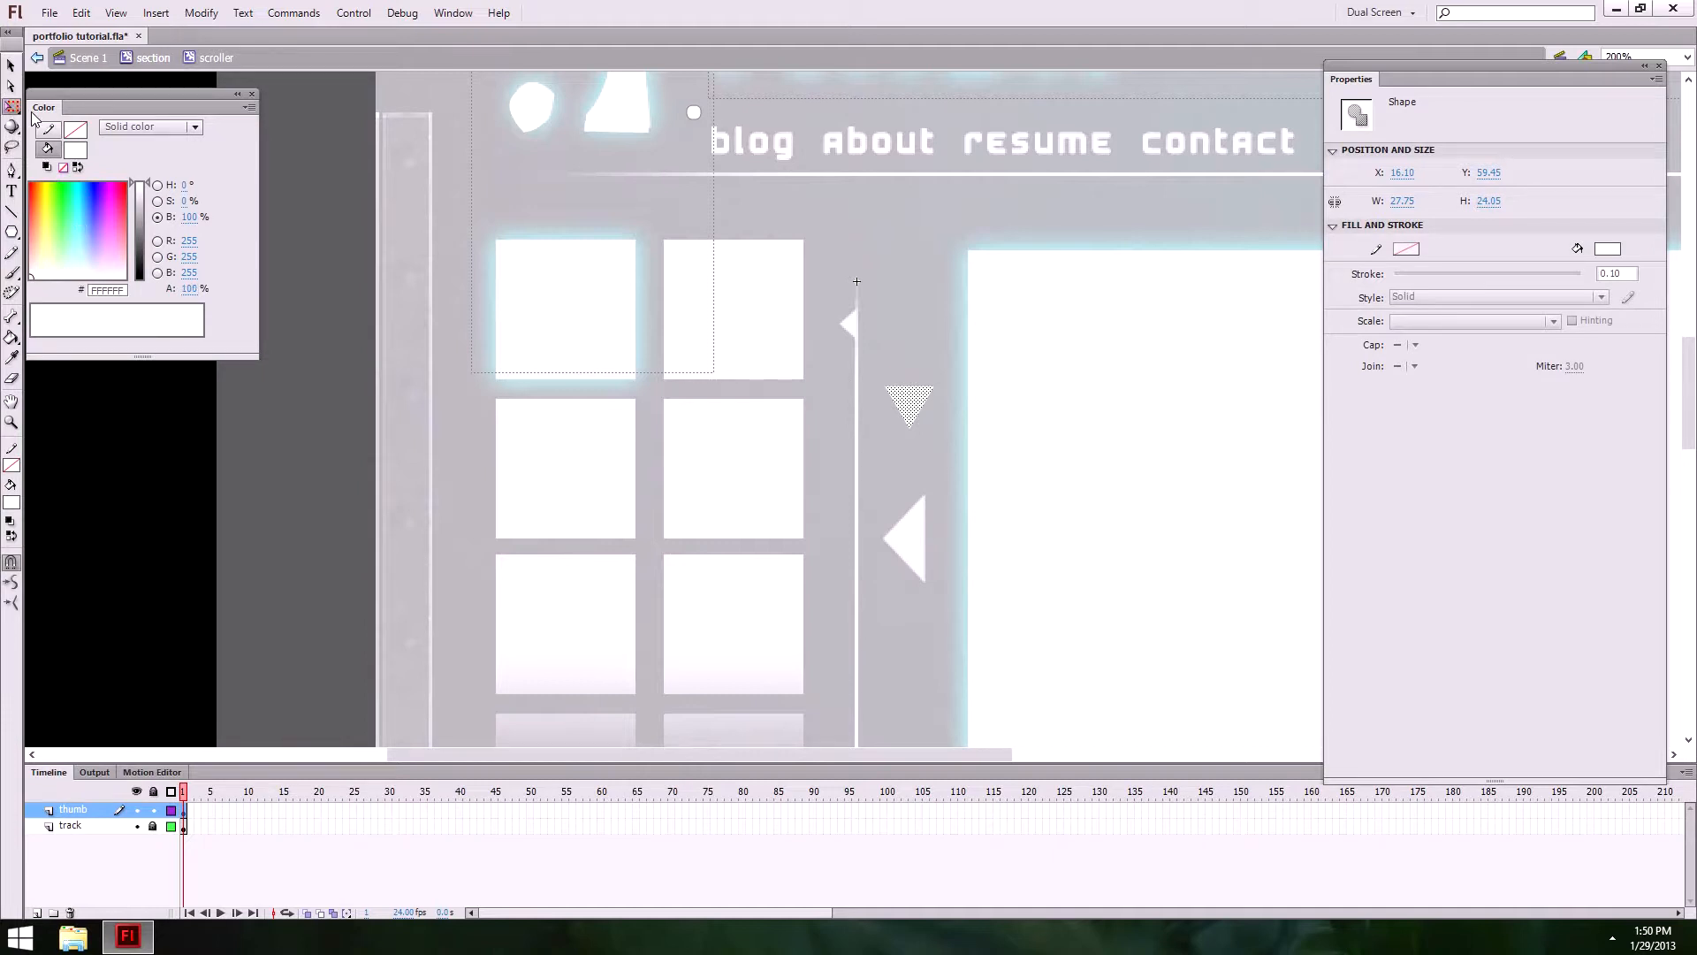
pyautogui.moveTo(910, 430)
pyautogui.mouseDown()
pyautogui.moveTo(910, 407)
pyautogui.moveTo(952, 428)
pyautogui.moveTo(940, 443)
pyautogui.moveTo(897, 411)
pyautogui.mouseUp()
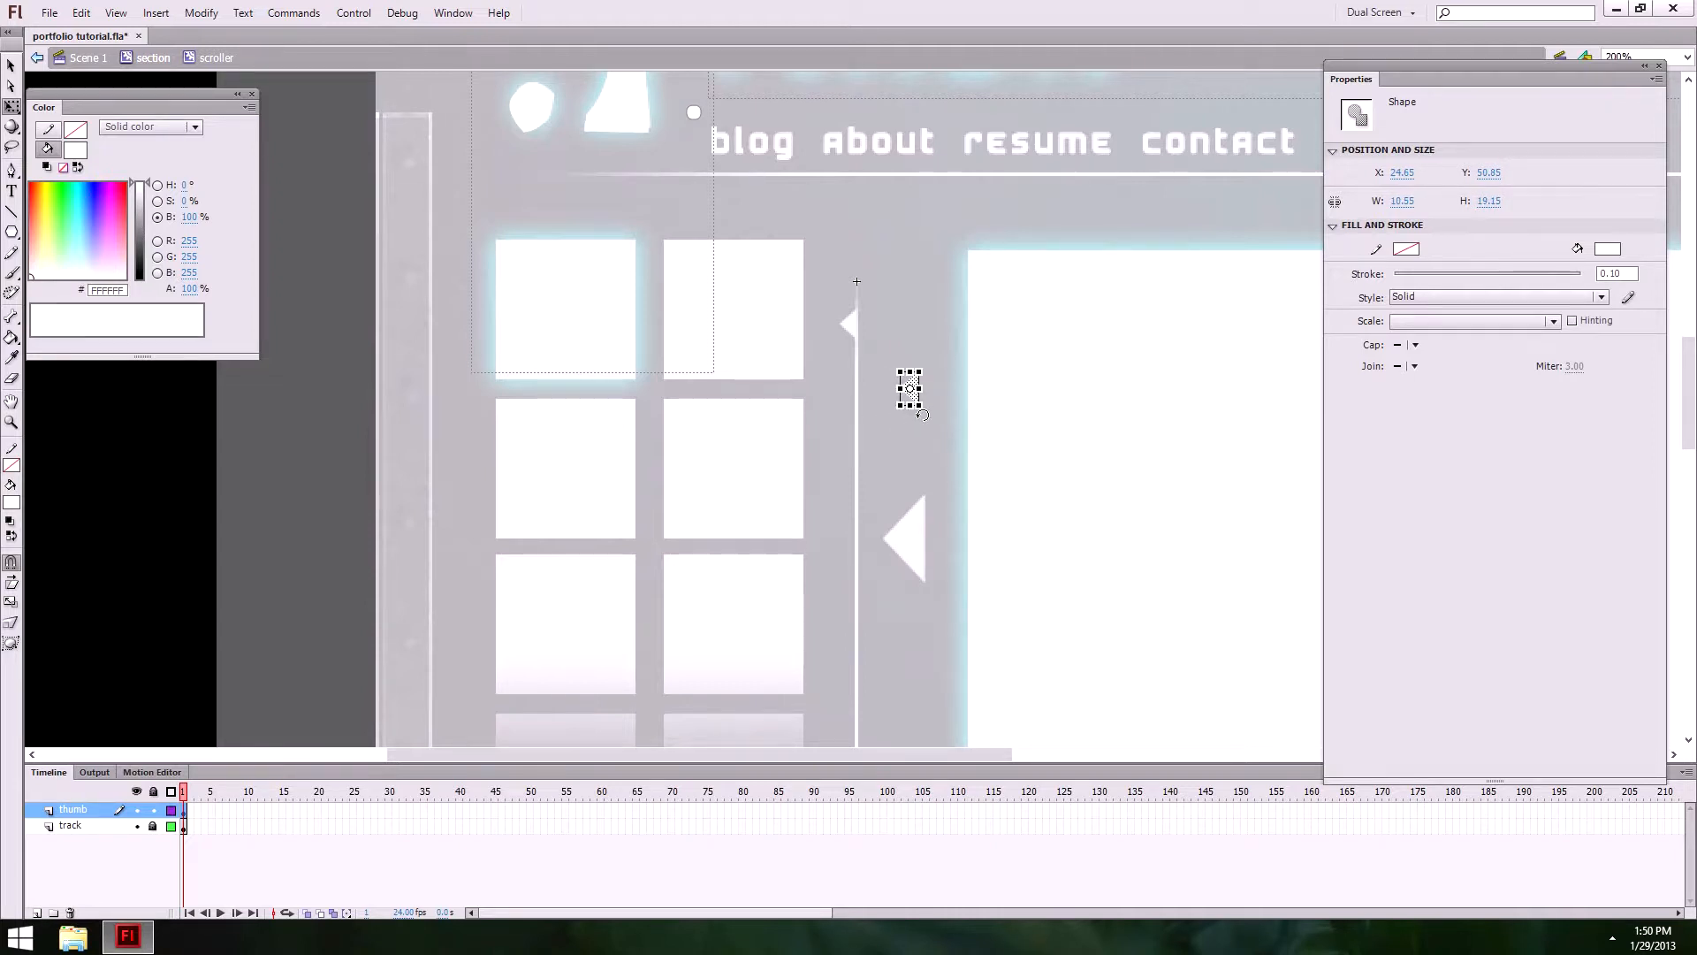
pyautogui.click(11, 64)
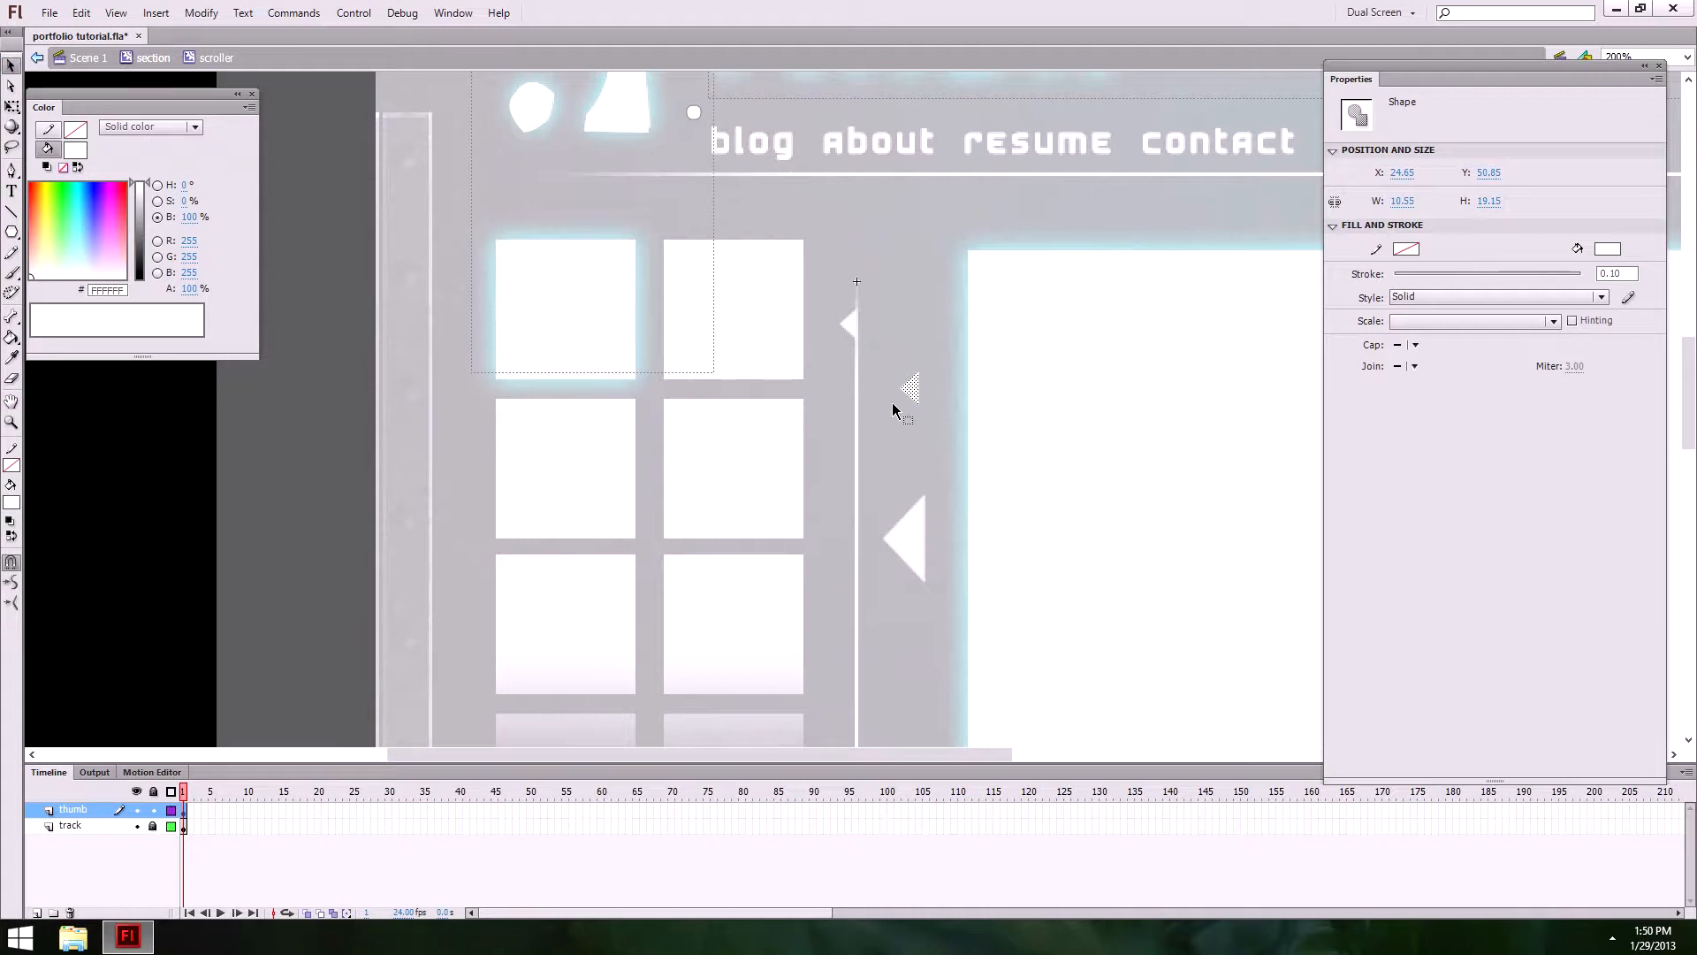
pyautogui.moveTo(915, 403); pyautogui.dragTo(854, 335)
pyautogui.hotkey('ctrl', '=')
pyautogui.hotkey('ctrl', '=')
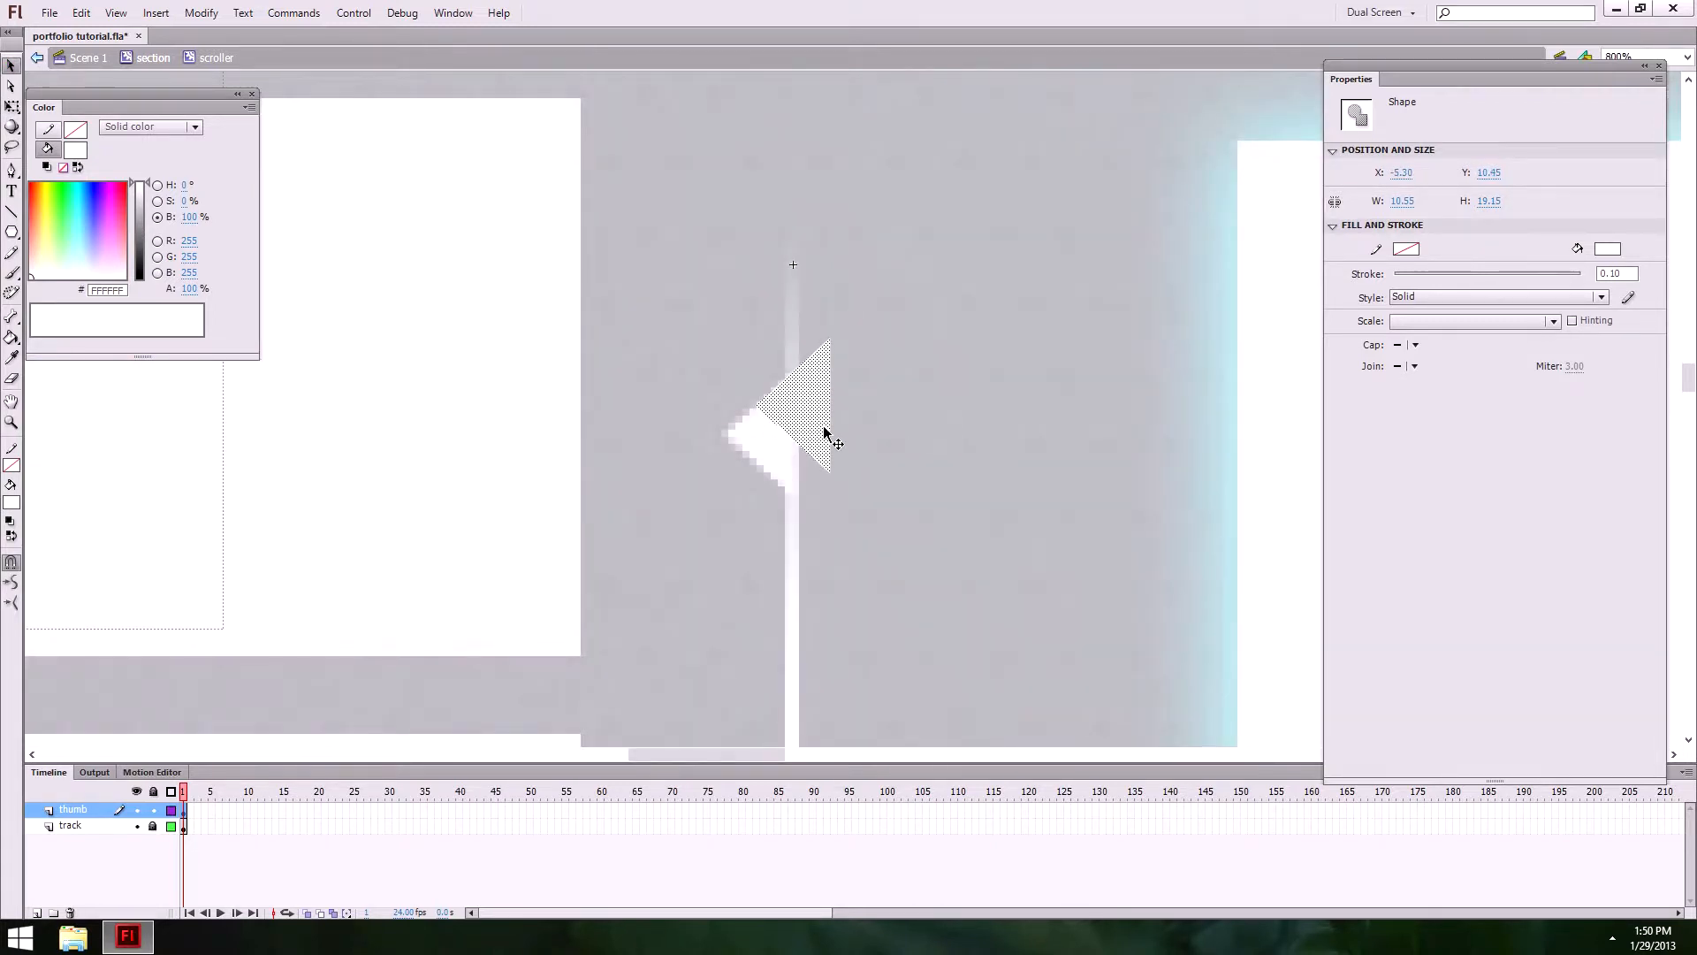
pyautogui.moveTo(822, 435); pyautogui.dragTo(782, 345)
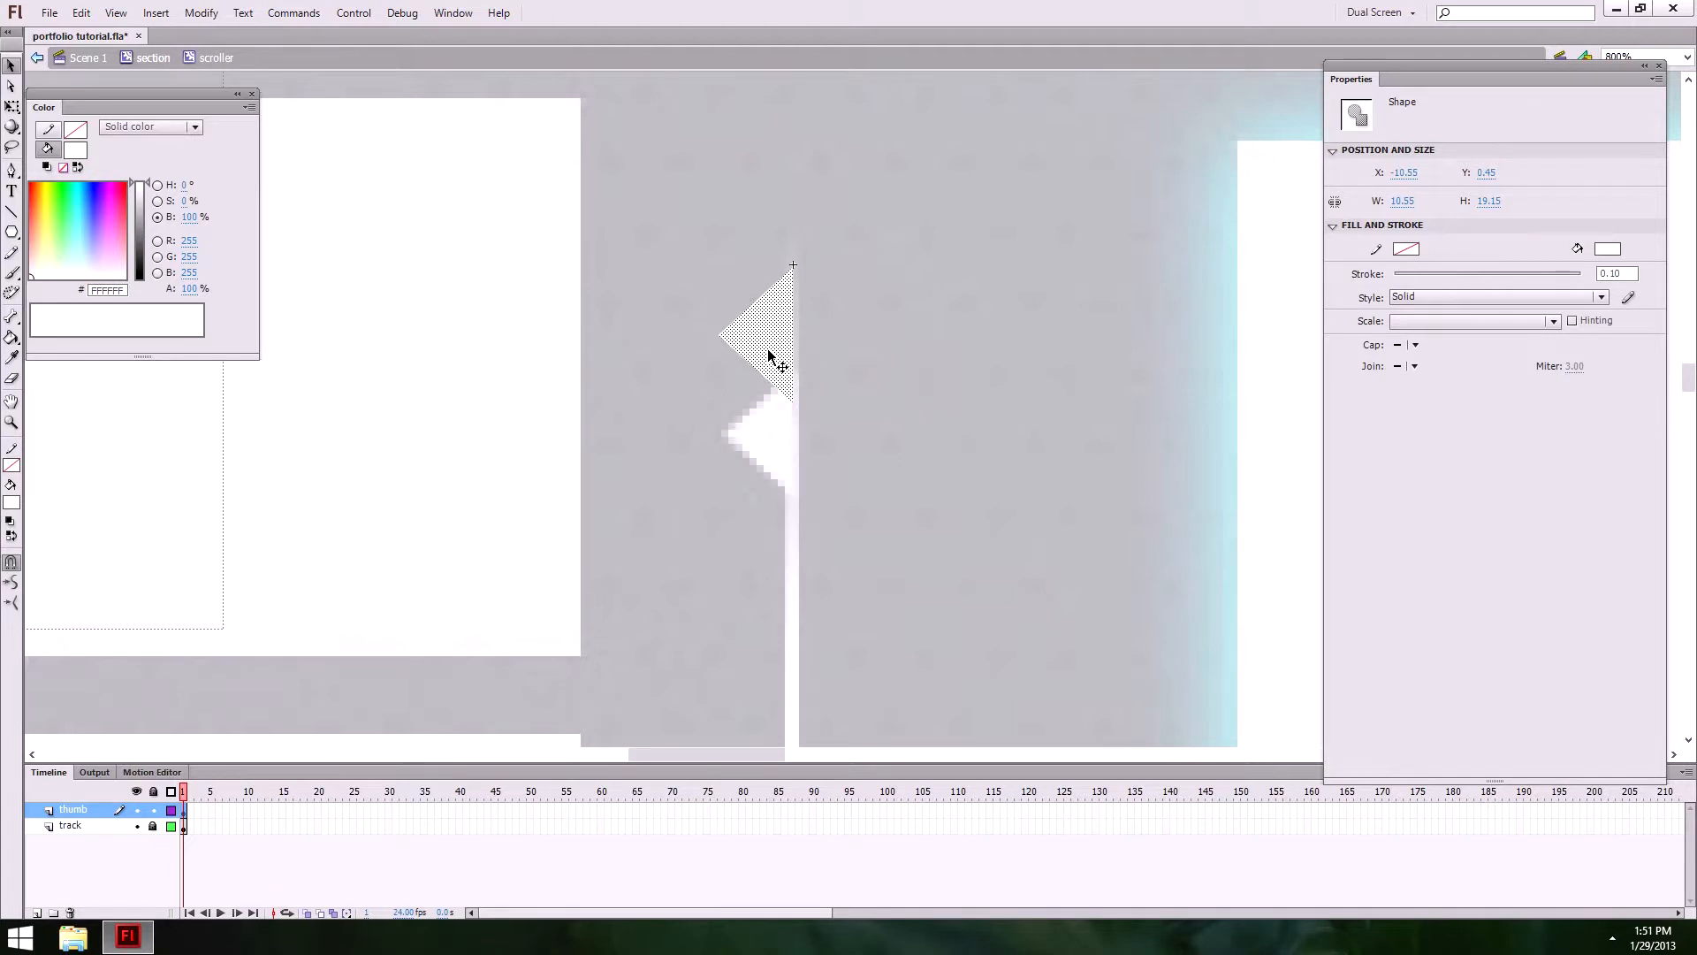
# Step: Convert the triangle into a movie clip symbol named "triangle"
pyautogui.press('F8')
pyautogui.write('tri')
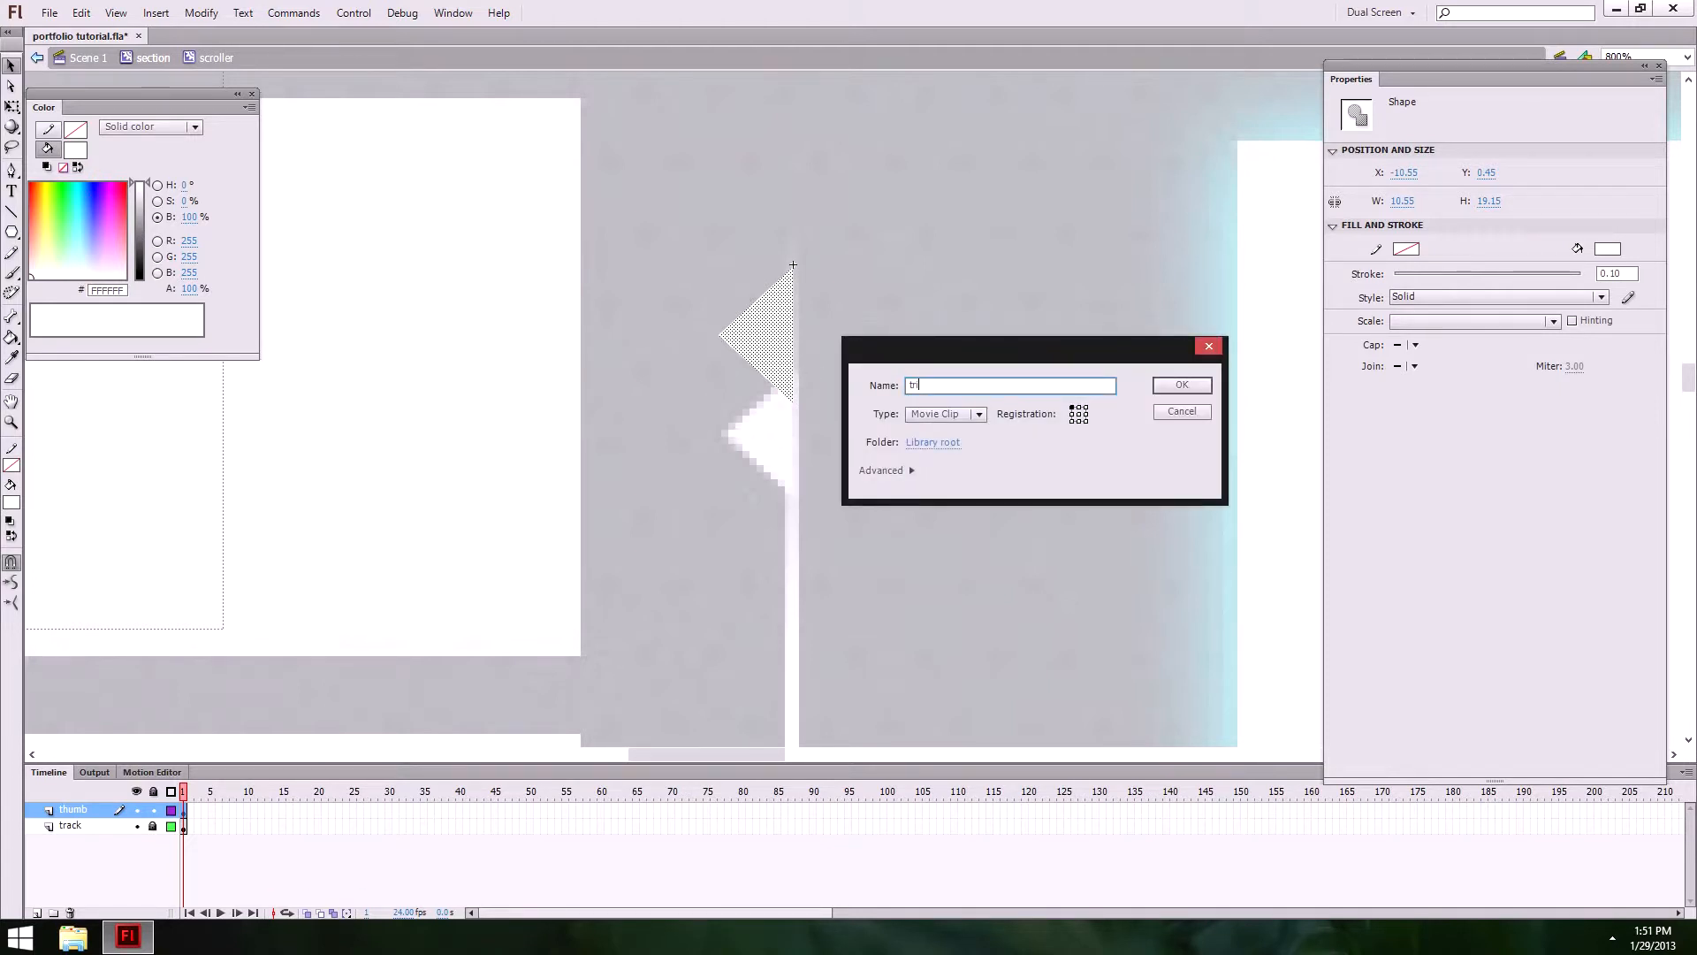
pyautogui.write('angle')
pyautogui.press('Return')
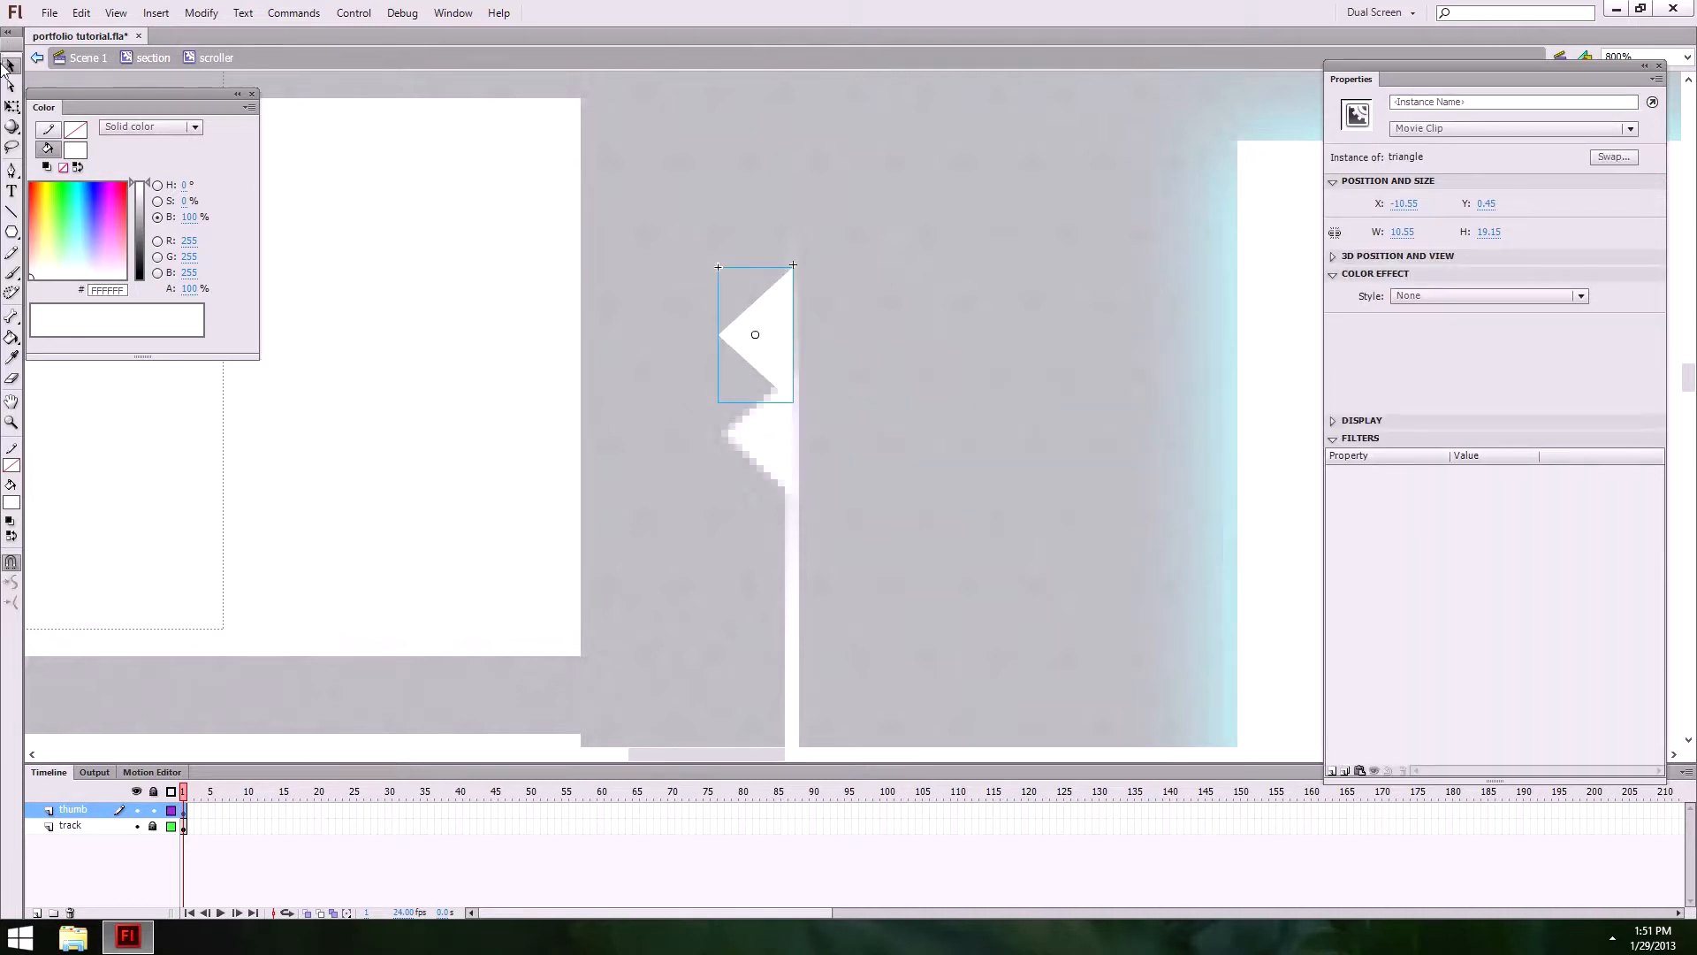
# Step: Give the triangle movie clip the instance name "thumb"
pyautogui.click(926, 410)
pyautogui.click(748, 338)
pyautogui.click(1439, 103)
pyautogui.write('thumb')
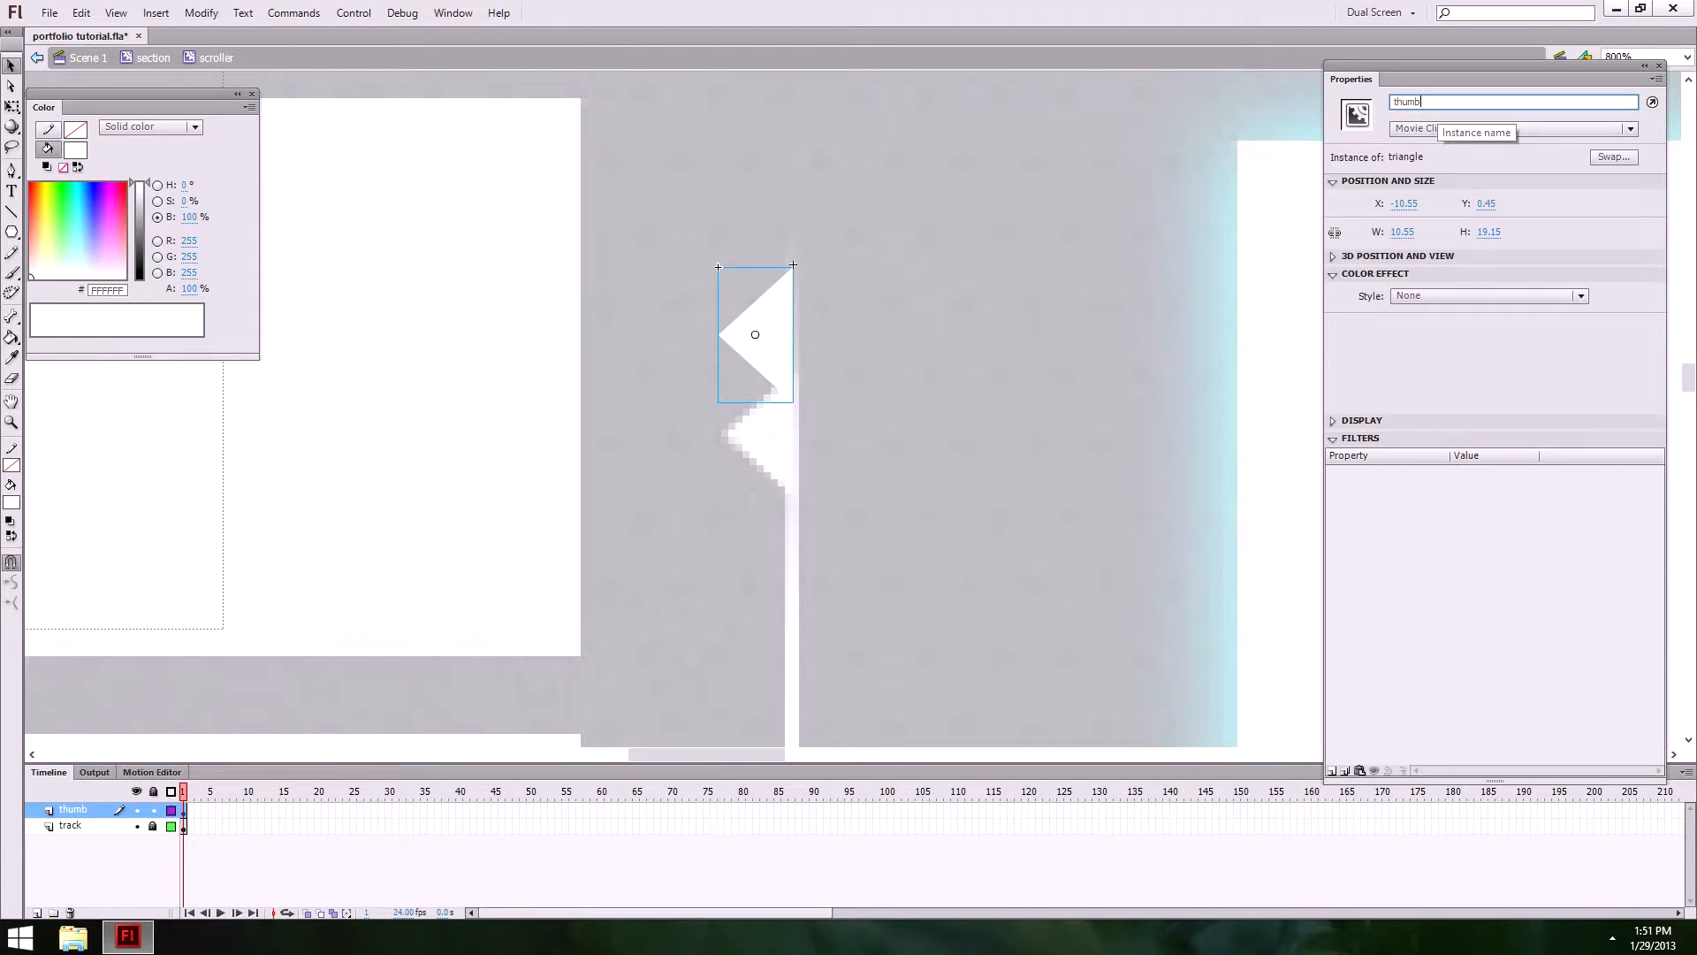
pyautogui.press('Return')
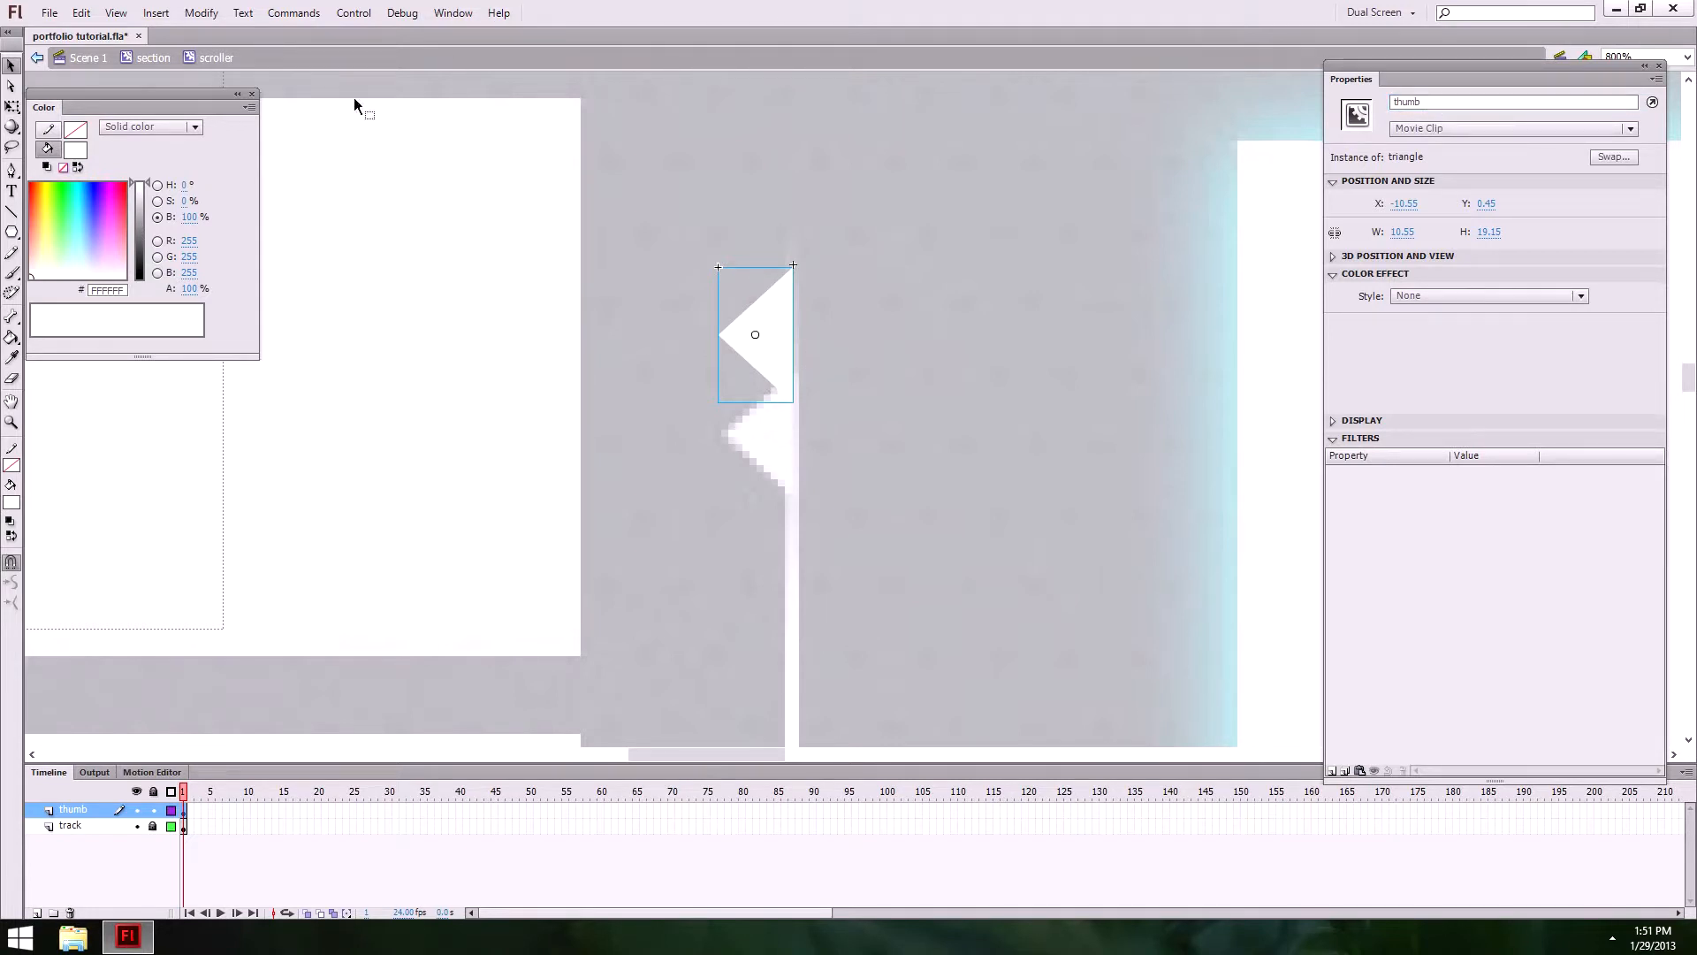
# Step: Return to the section clip and examine how the thumb triangle lines up with the track line
pyautogui.click(135, 63)
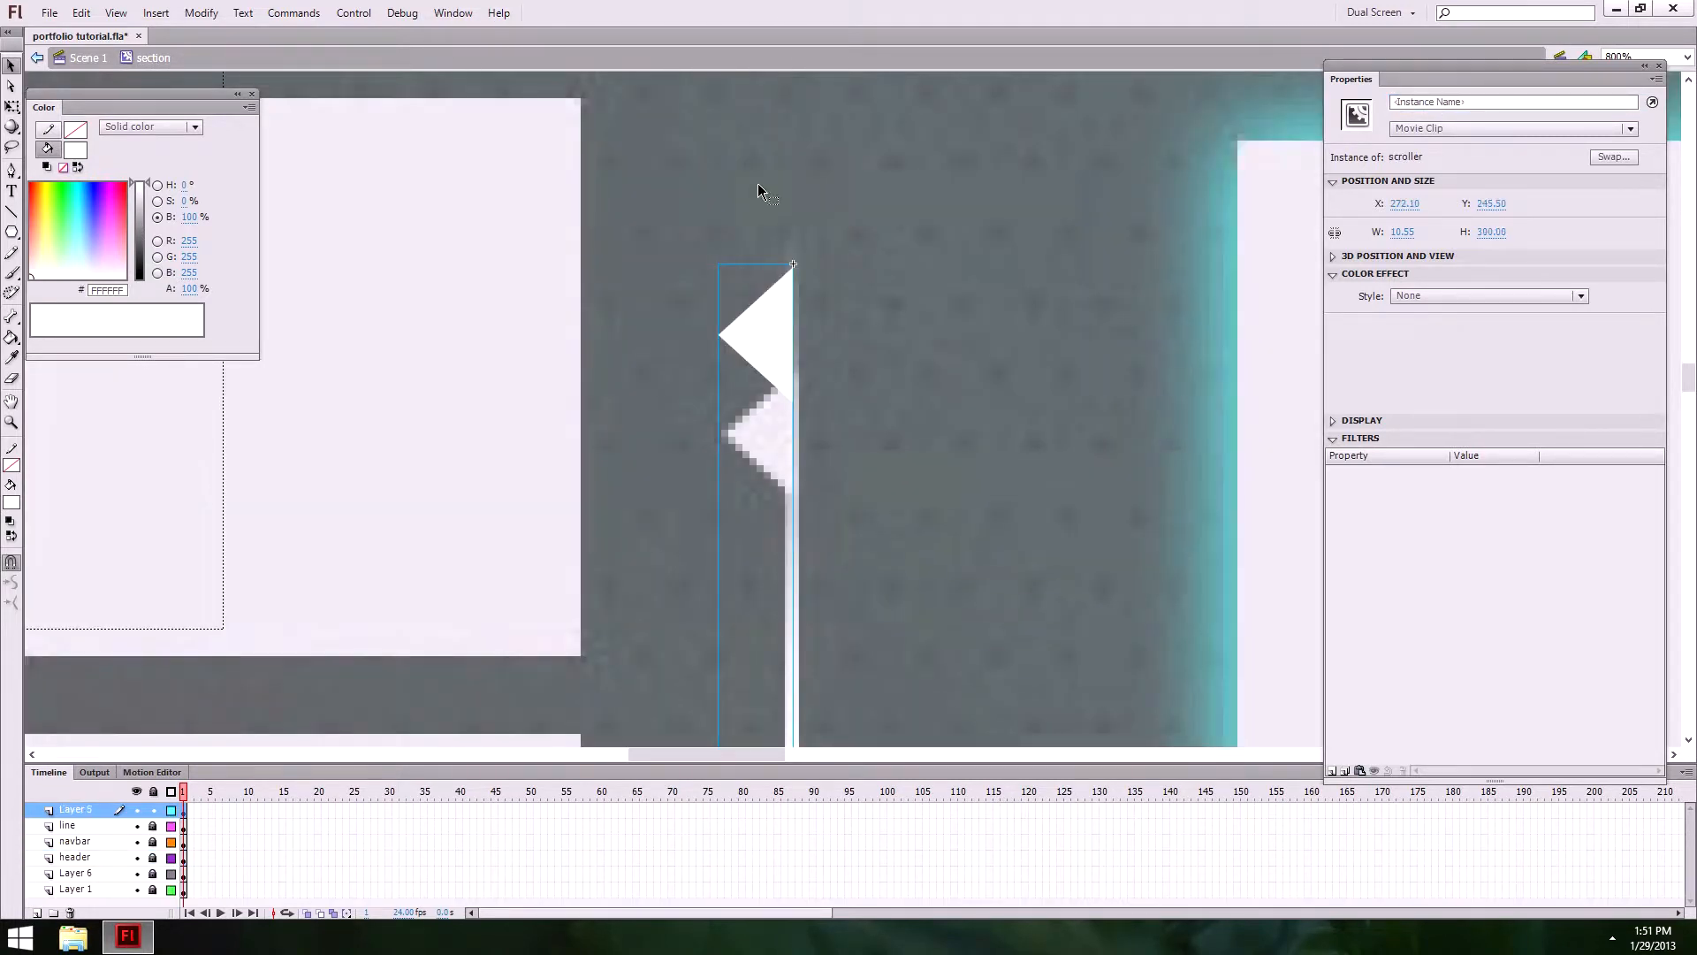
pyautogui.click(882, 481)
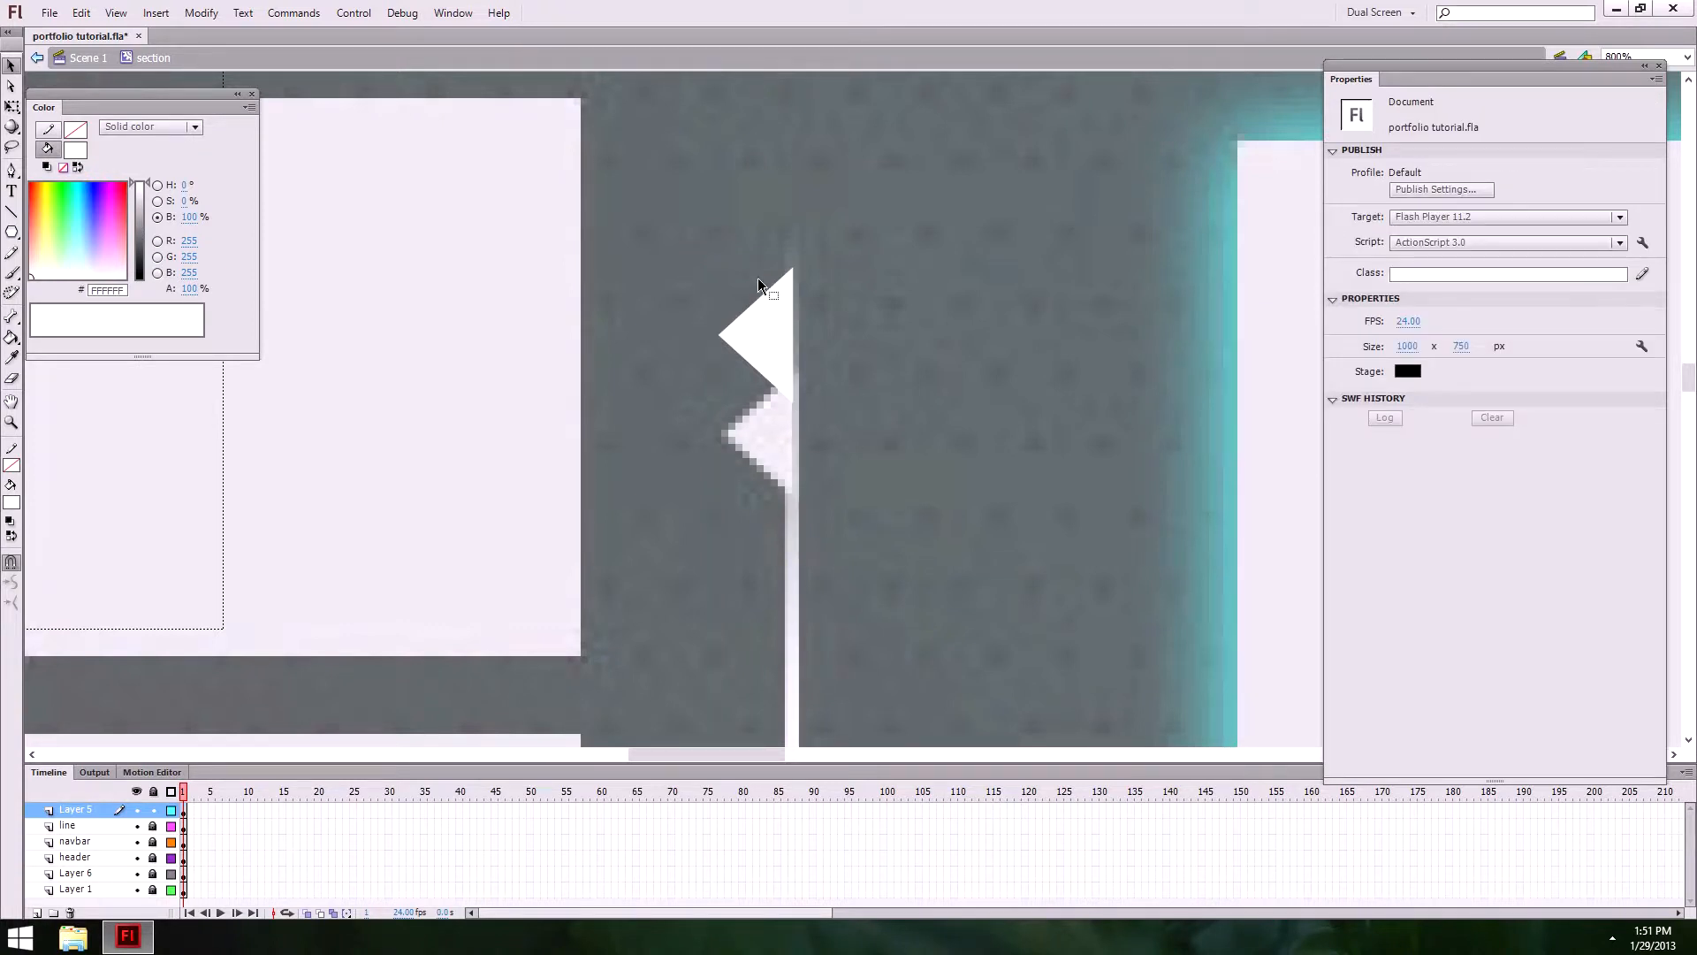
pyautogui.hotkey('ctrl', '-')
pyautogui.hotkey('ctrl', '-')
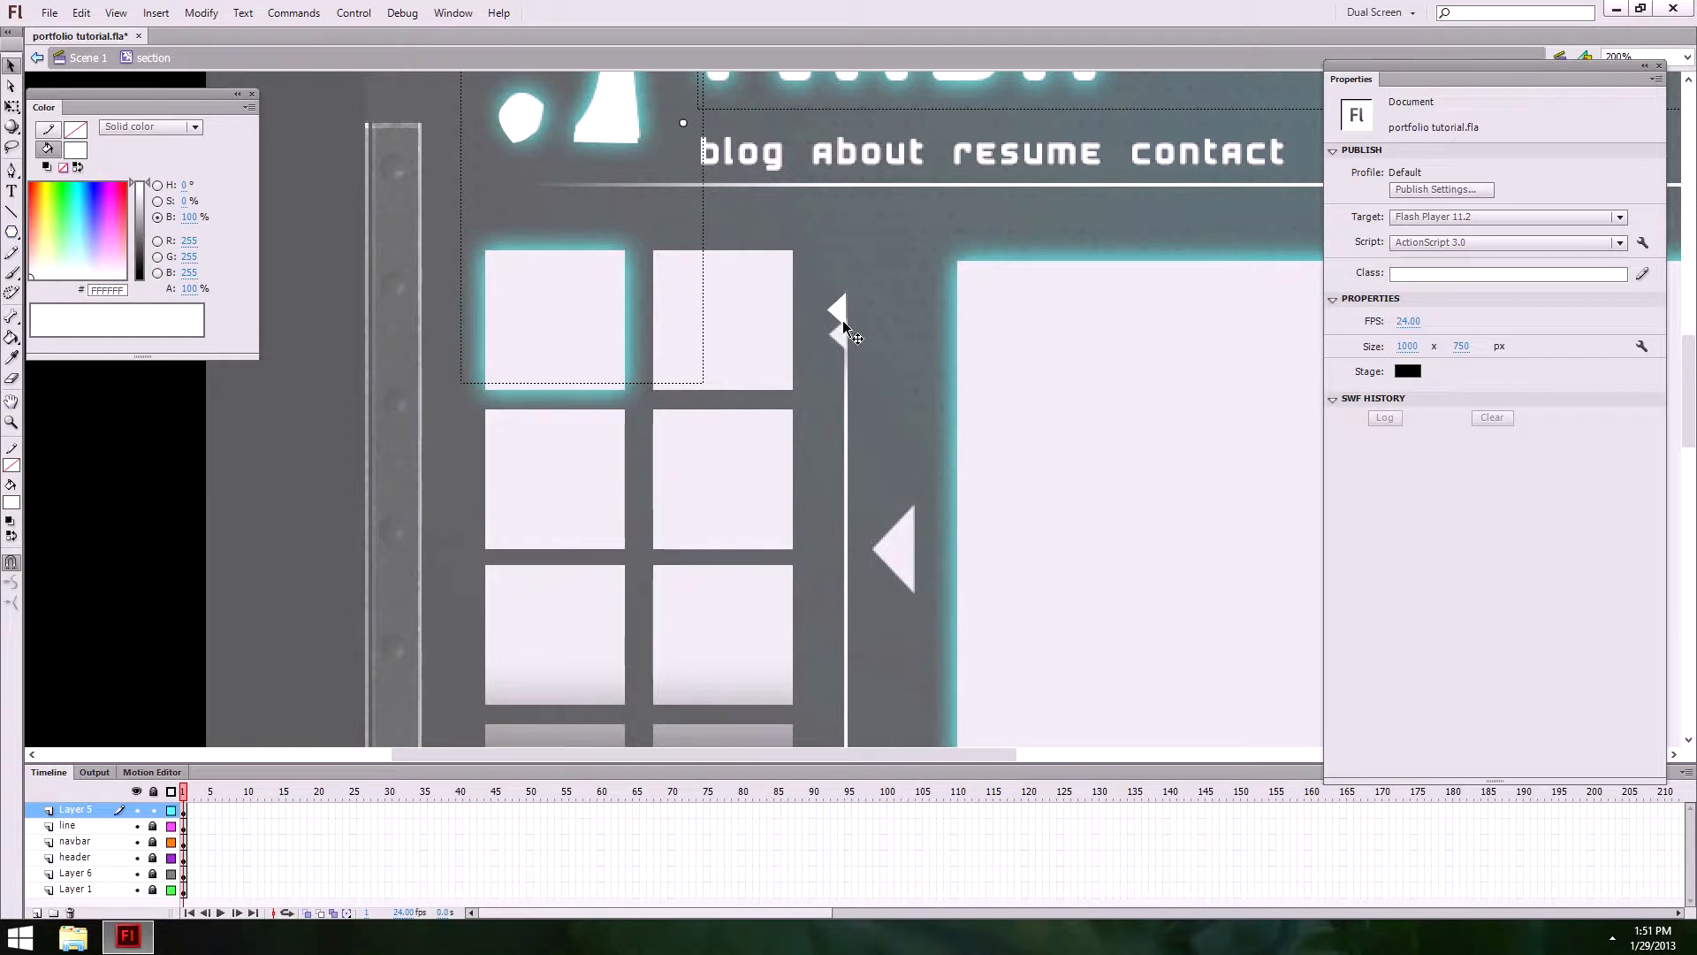
pyautogui.keyDown('ctrl'); pyautogui.click(834, 380); pyautogui.keyUp('ctrl')
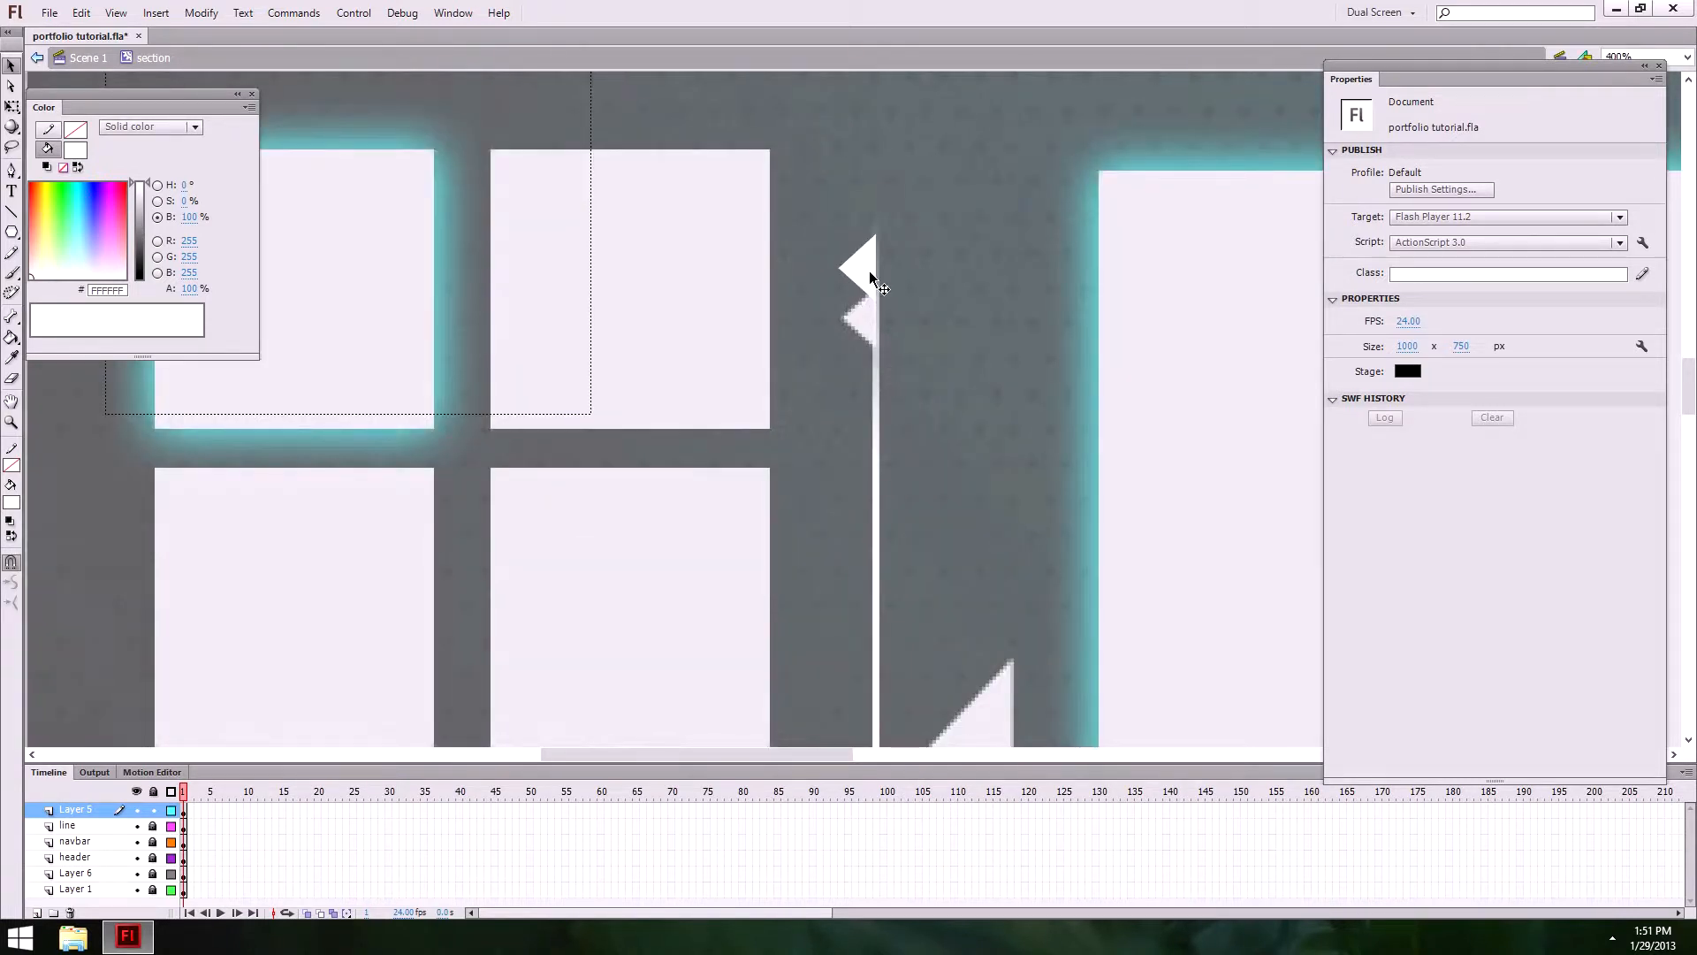
pyautogui.hotkey('ctrl', '=')
pyautogui.click(849, 328)
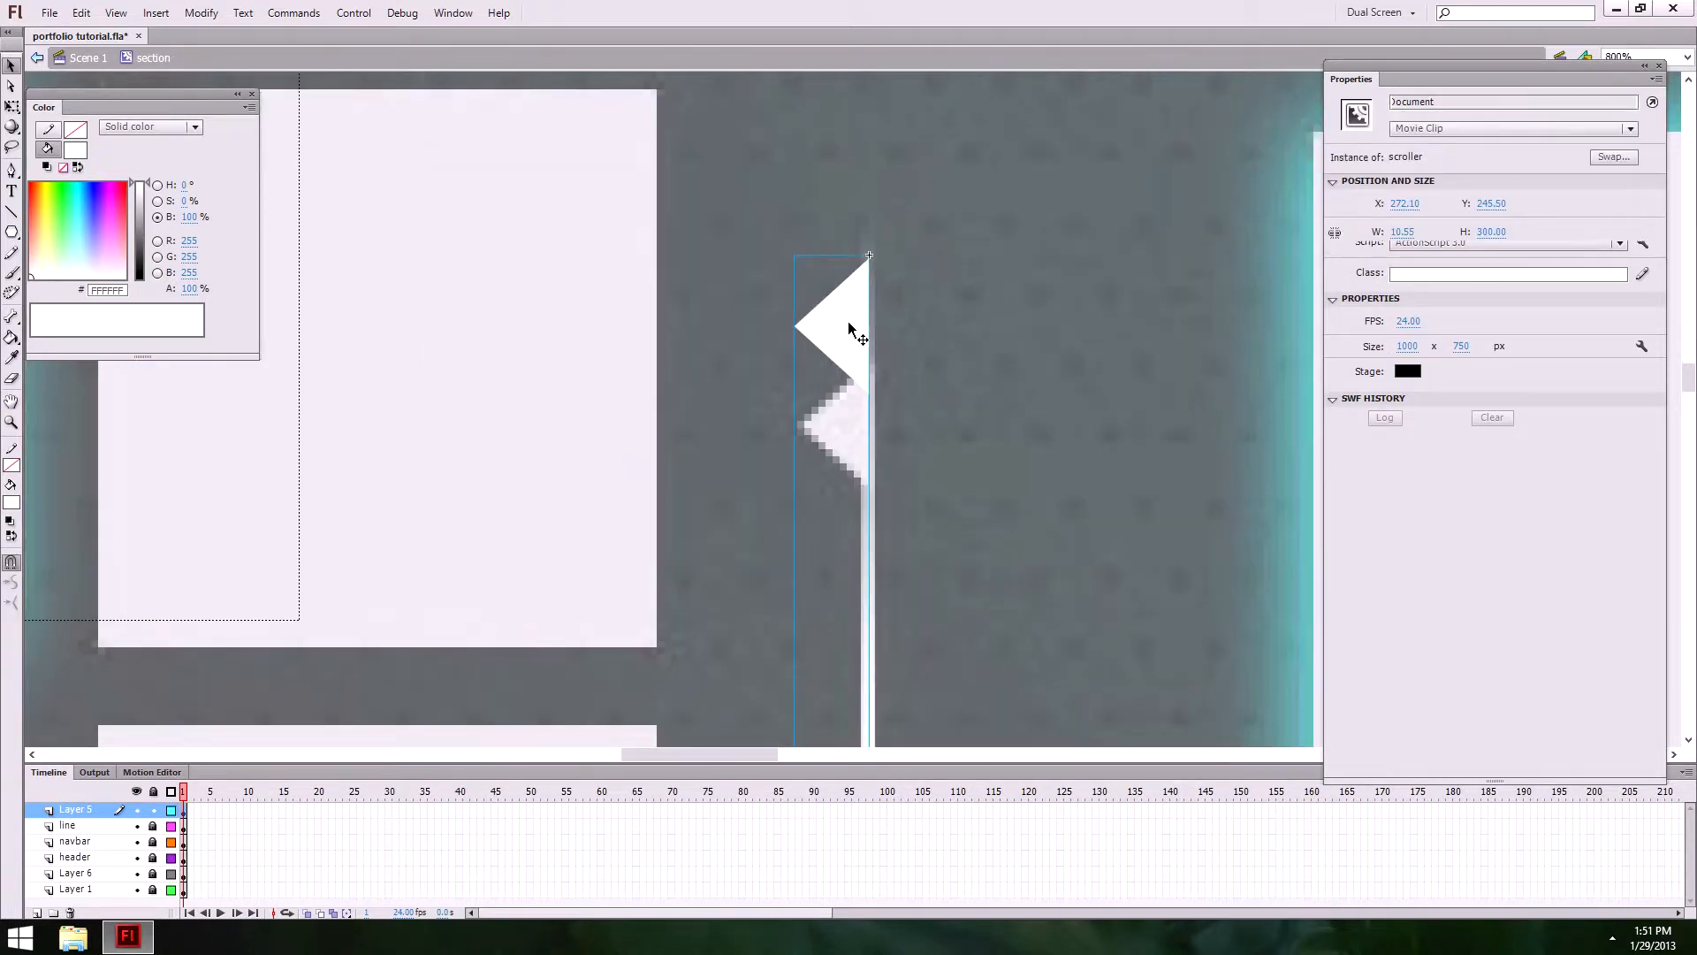
# Step: Inside the scroller symbol, nudge the thumb triangle to X -9.50, Y 0.00, and return to the section clip
pyautogui.doubleClick(844, 349)
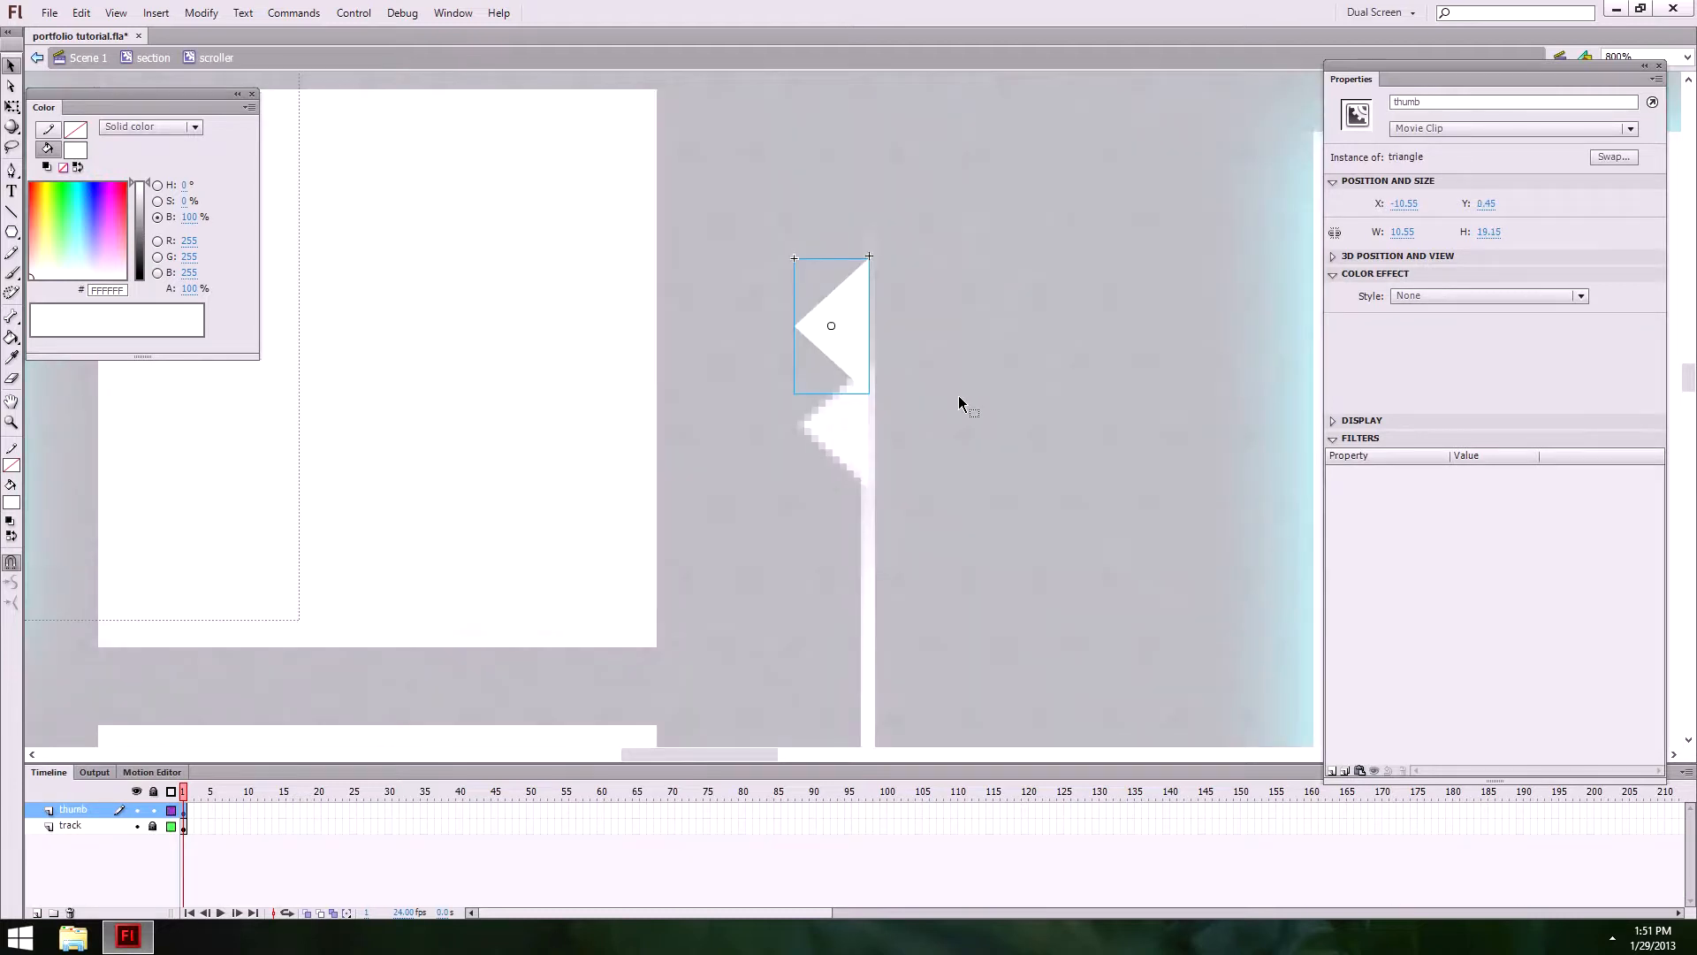
pyautogui.click(853, 336)
pyautogui.press('Up')
pyautogui.press('Right')
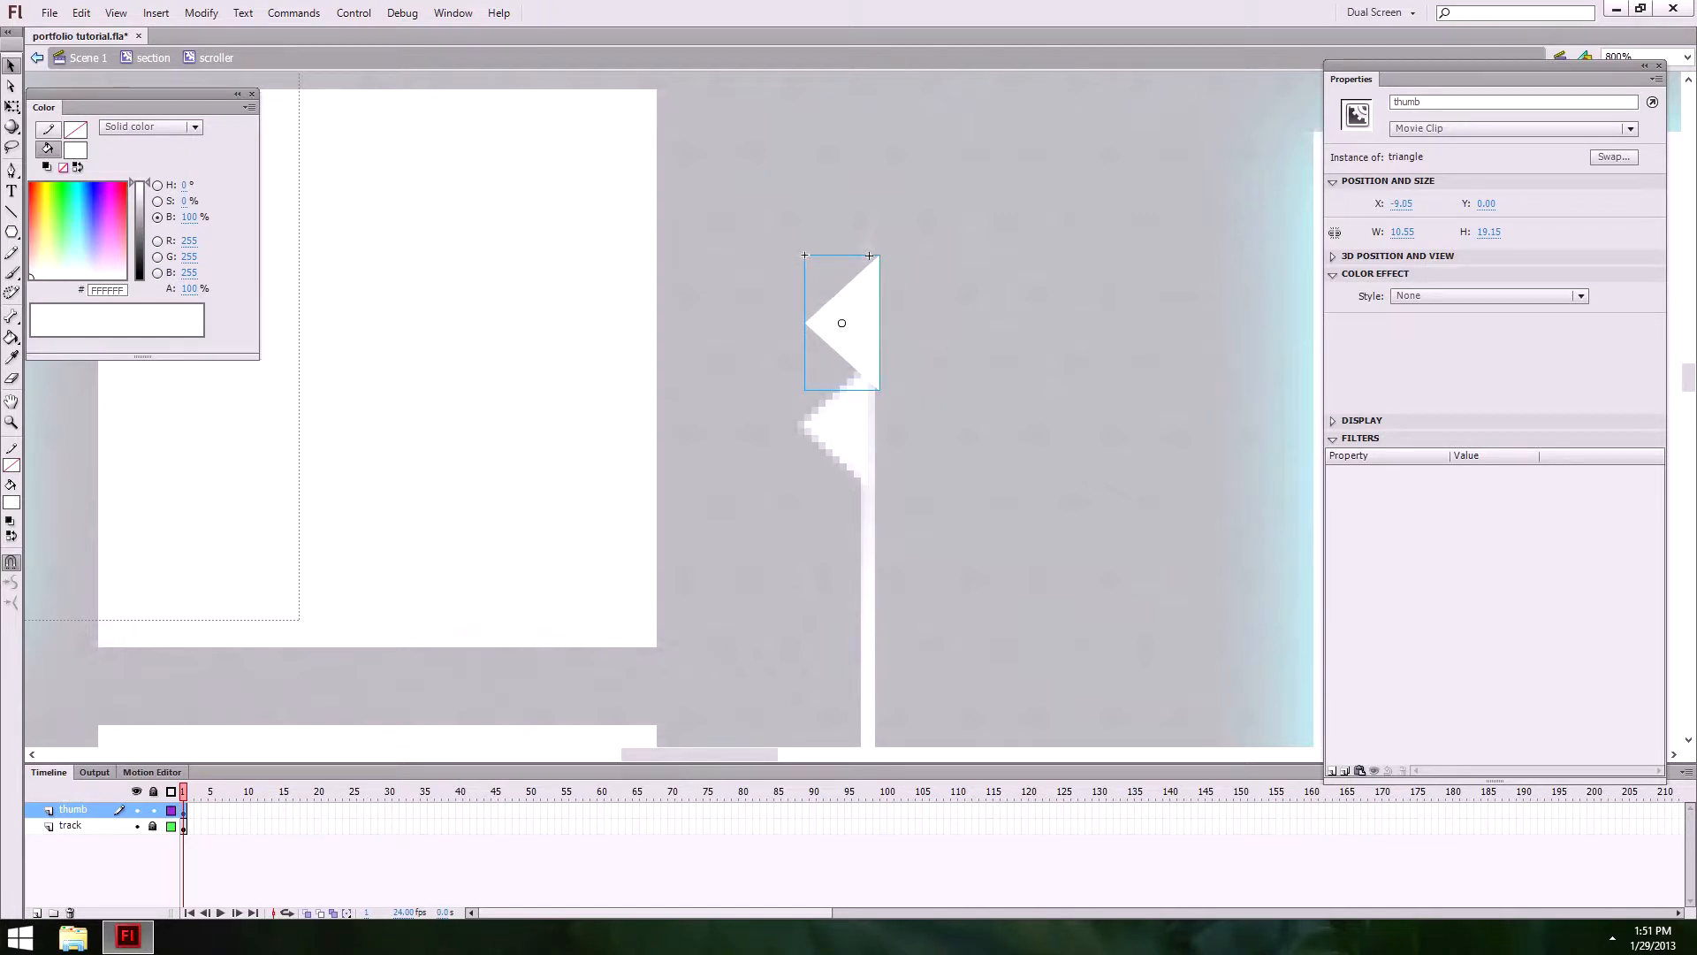
pyautogui.press('Left')
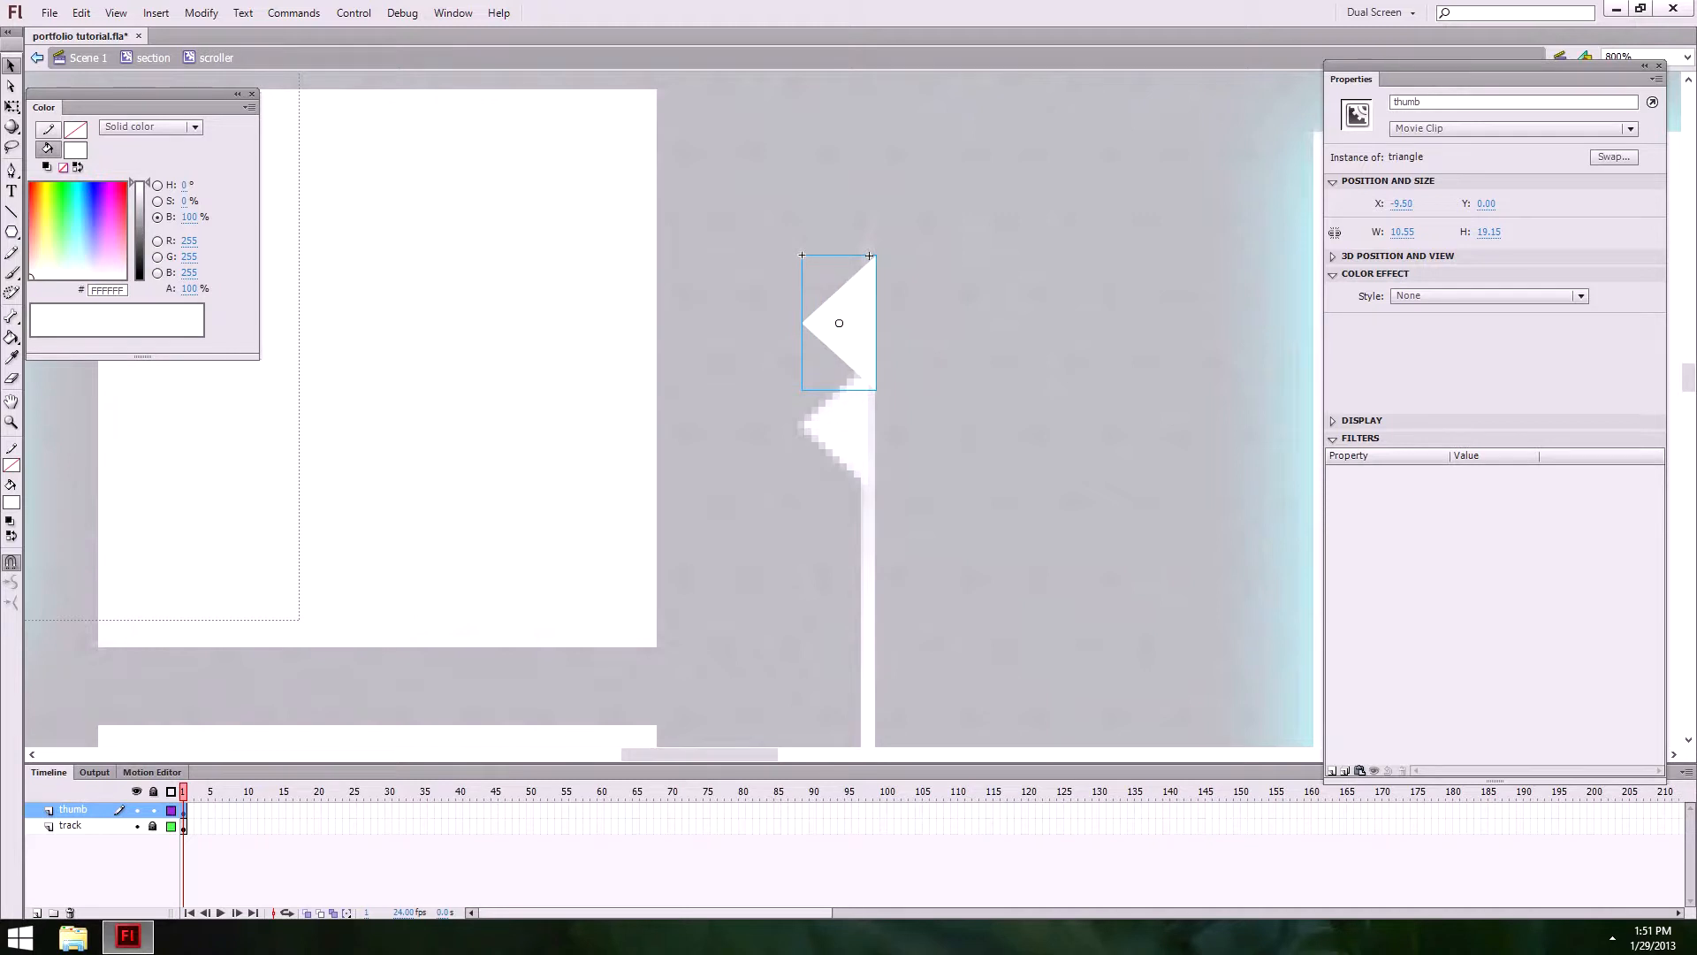
pyautogui.click(153, 57)
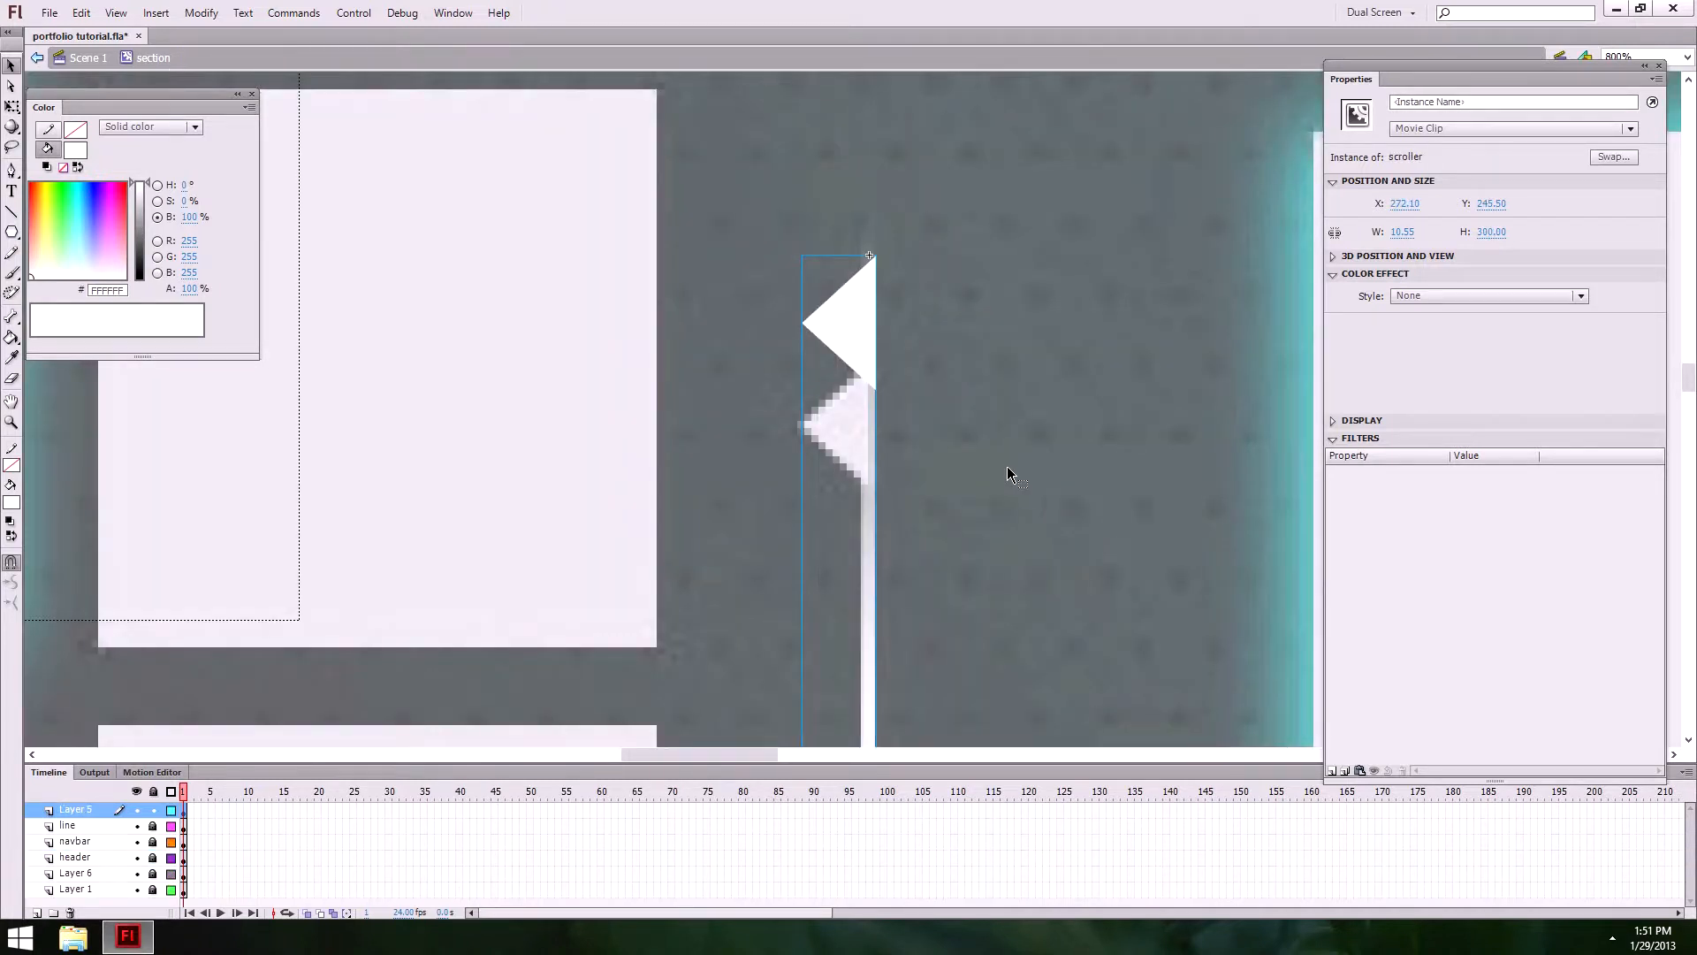
# Step: Compare the rebuilt elements with the reference image by hiding and showing Layer 1
pyautogui.click(1008, 467)
pyautogui.keyDown('ctrl'); pyautogui.keyDown('alt'); pyautogui.click(879, 458); pyautogui.keyUp('alt'); pyautogui.keyUp('ctrl')
pyautogui.keyDown('ctrl'); pyautogui.keyDown('alt'); pyautogui.click(895, 546); pyautogui.keyUp('alt'); pyautogui.keyUp('ctrl')
pyautogui.keyDown('ctrl'); pyautogui.keyDown('alt'); pyautogui.click(881, 544); pyautogui.keyUp('alt'); pyautogui.keyUp('ctrl')
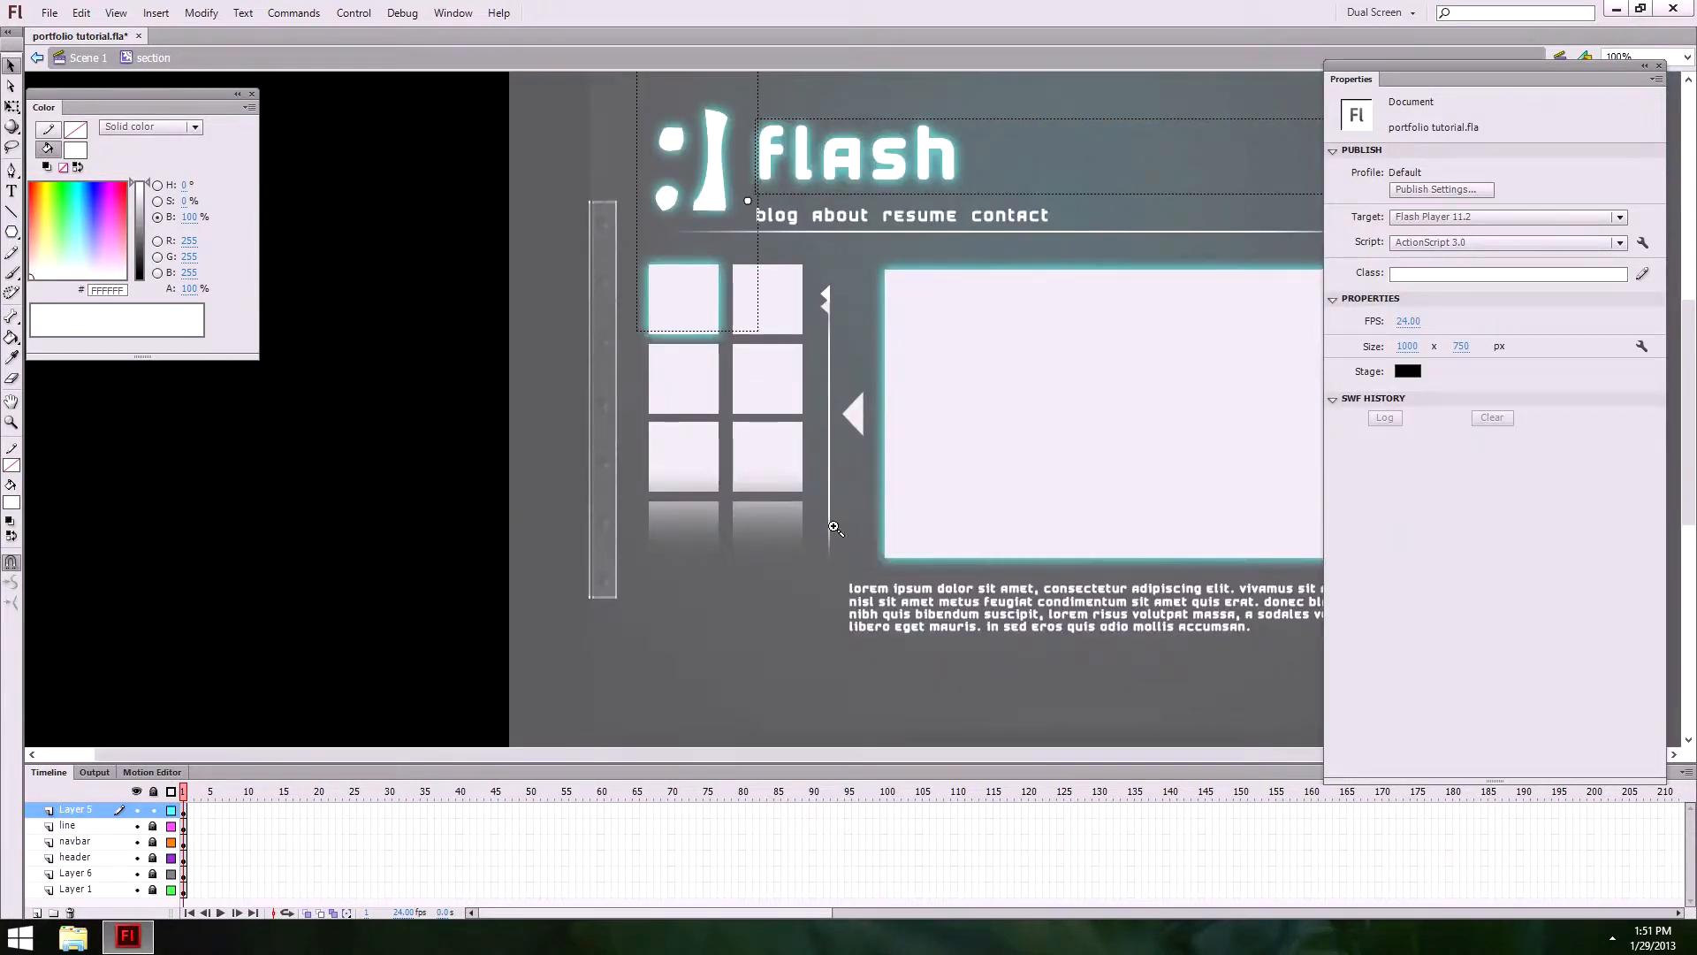
pyautogui.click(137, 889)
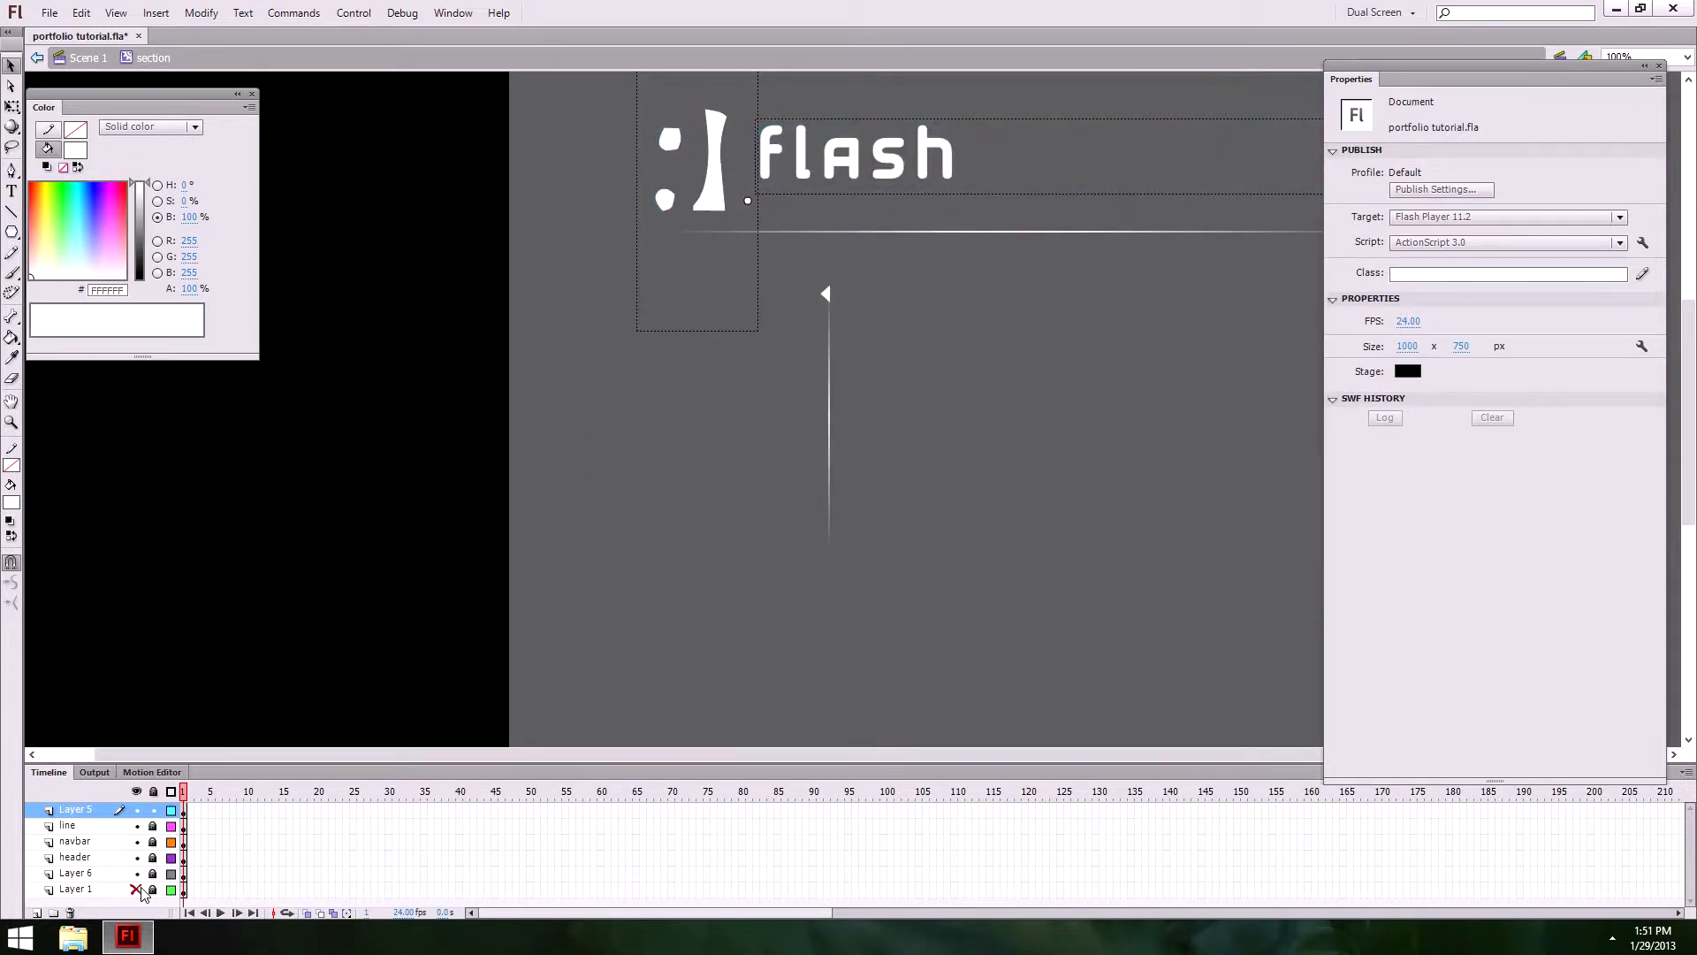
pyautogui.click(139, 890)
pyautogui.click(141, 890)
pyautogui.click(137, 890)
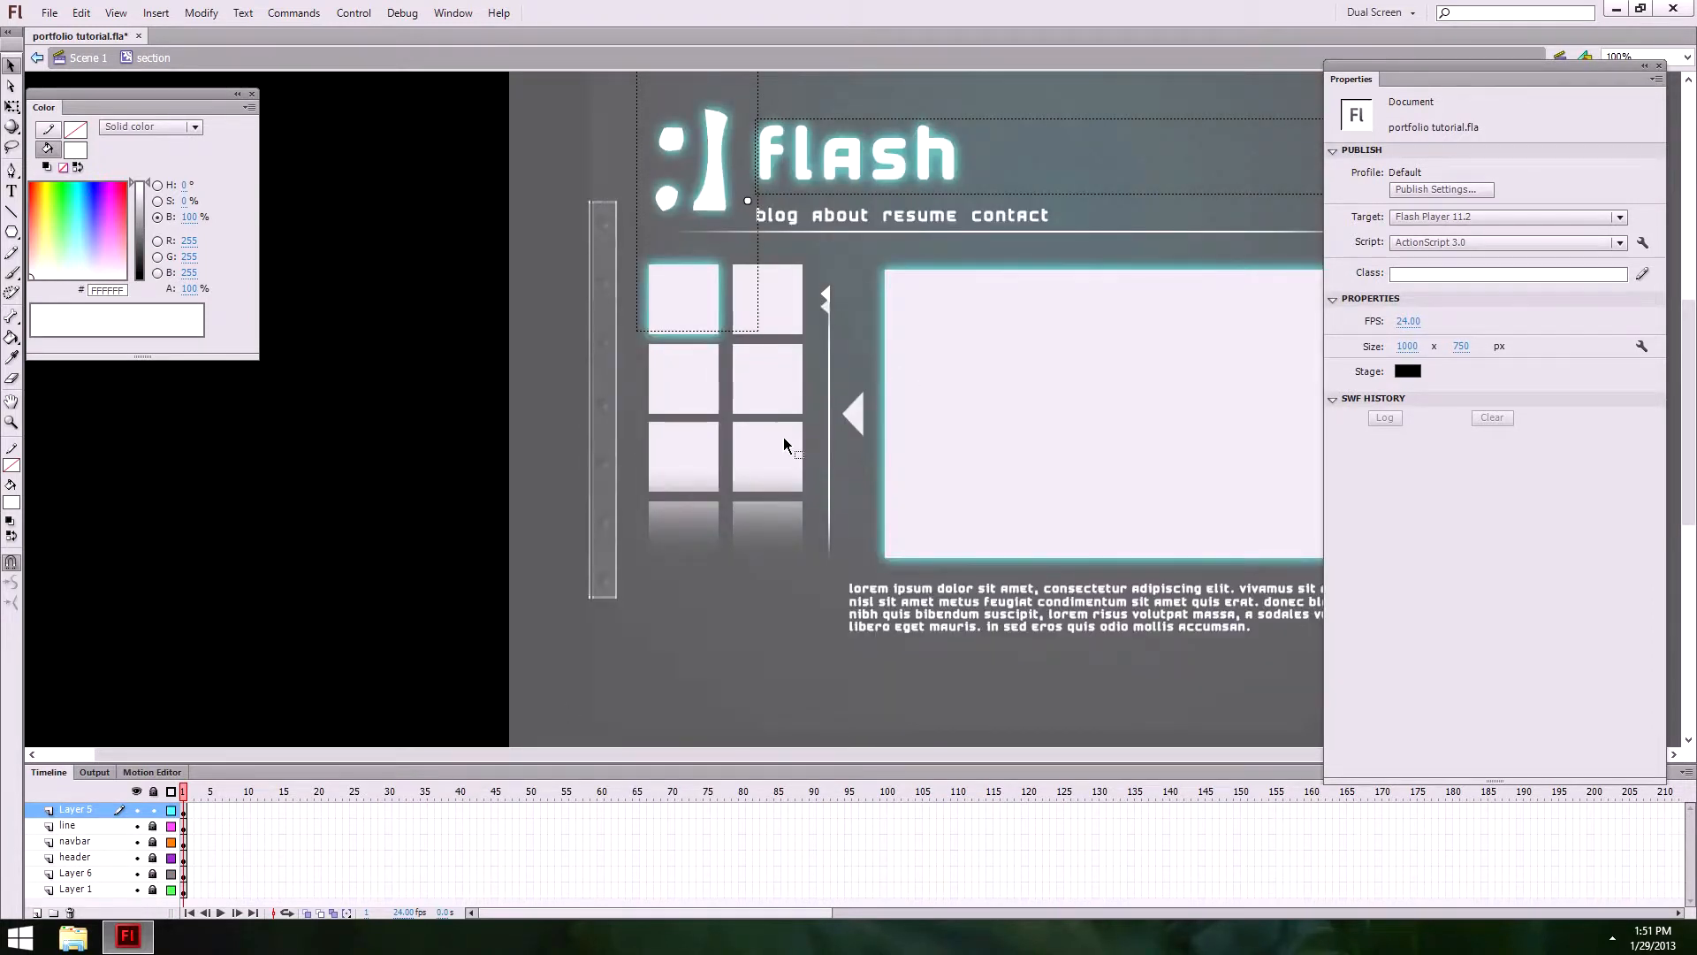
# Step: Give the scroller movie clip beside the thumbnails the instance name "scroller"
pyautogui.click(826, 405)
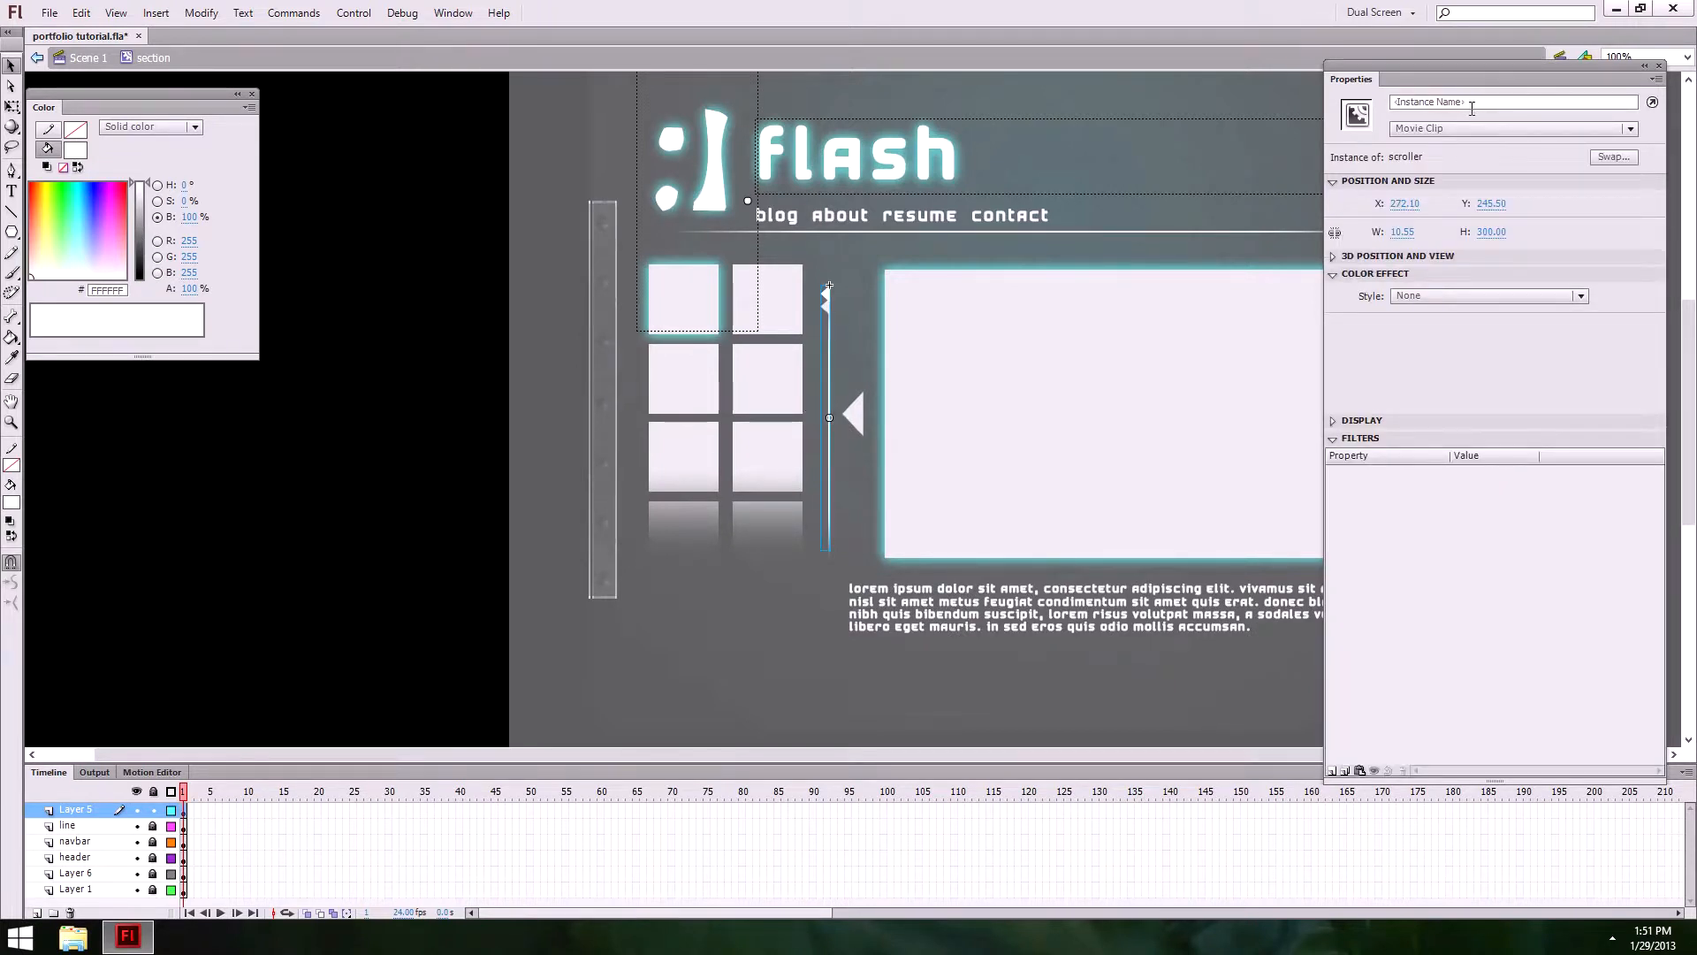
pyautogui.click(1472, 108)
pyautogui.write('scroller')
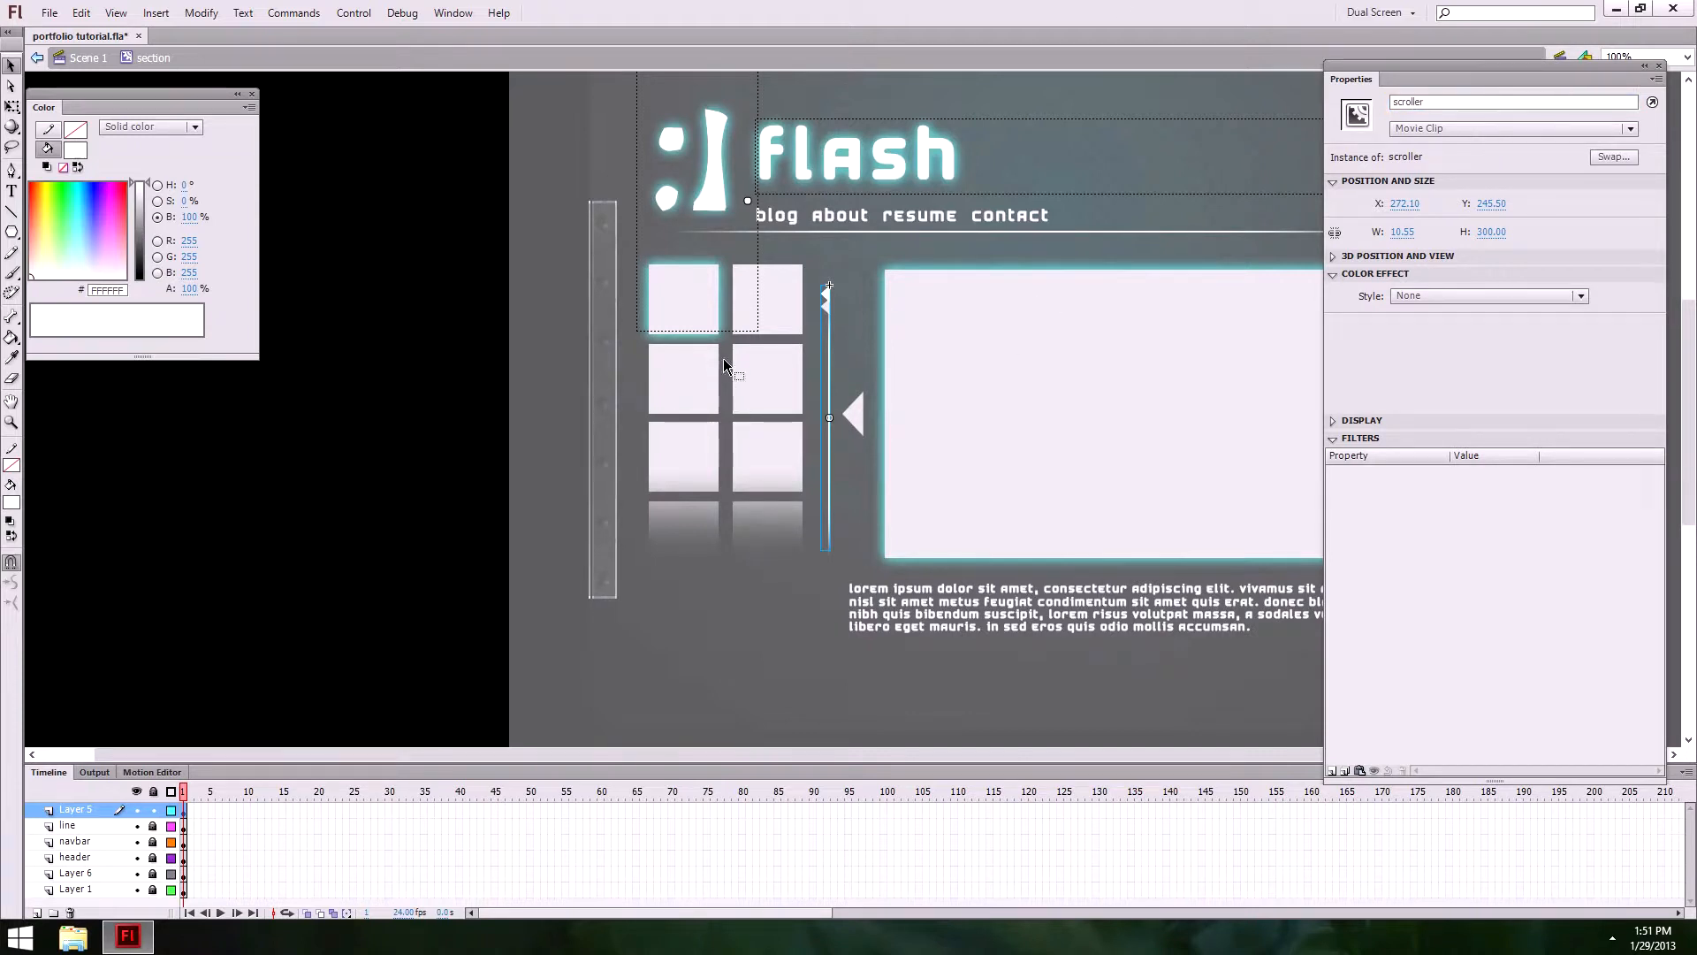
pyautogui.click(810, 531)
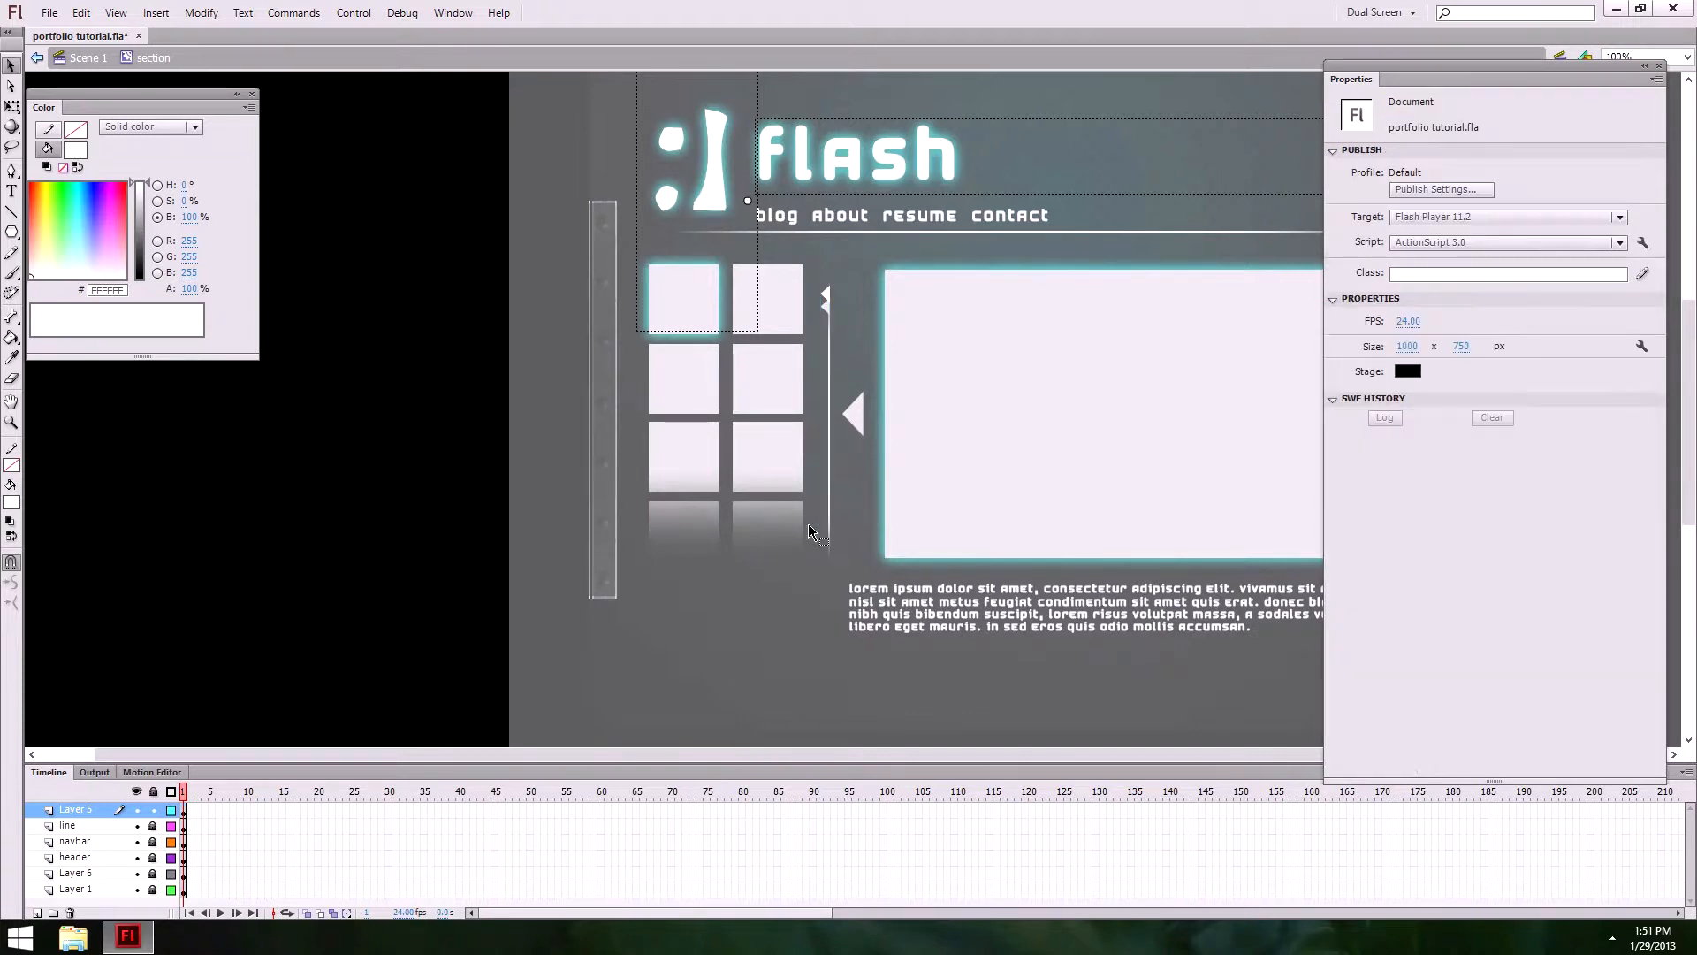
# Step: Draw a white rectangle without stroke, about 170 by 440 px, over the two thumbnail columns and select it
pyautogui.moveTo(740, 525)
pyautogui.mouseDown()
pyautogui.moveTo(770, 432)
pyautogui.moveTo(714, 528)
pyautogui.mouseUp()
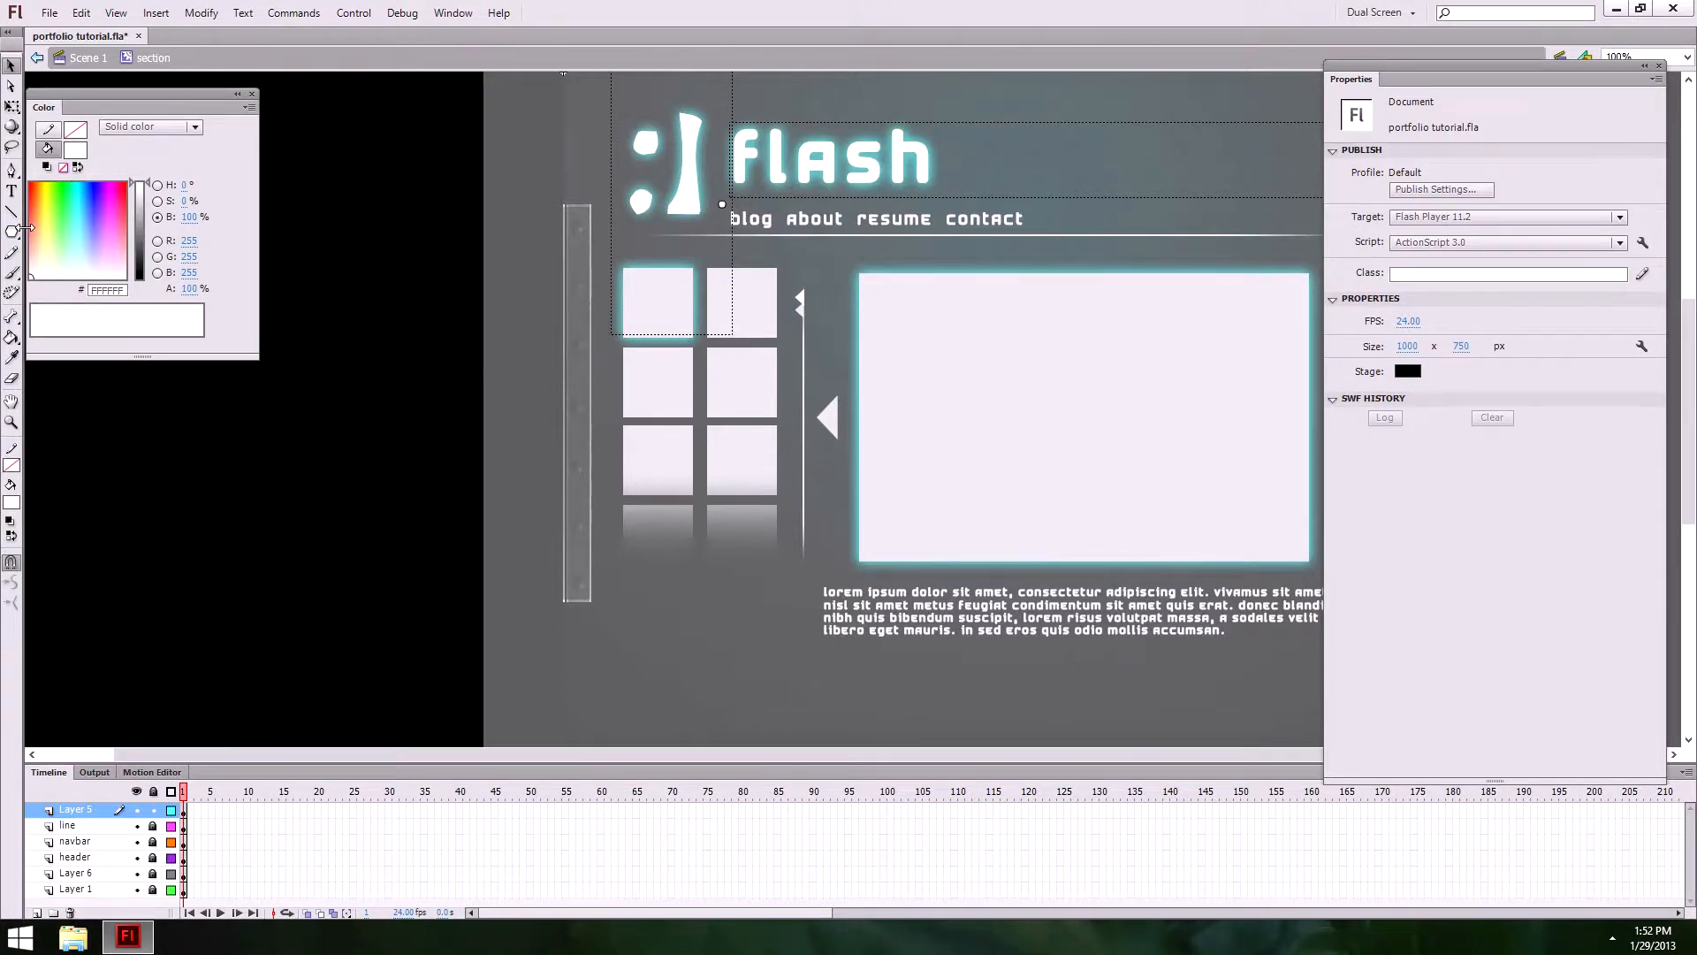
pyautogui.moveTo(12, 230); pyautogui.dragTo(66, 228)
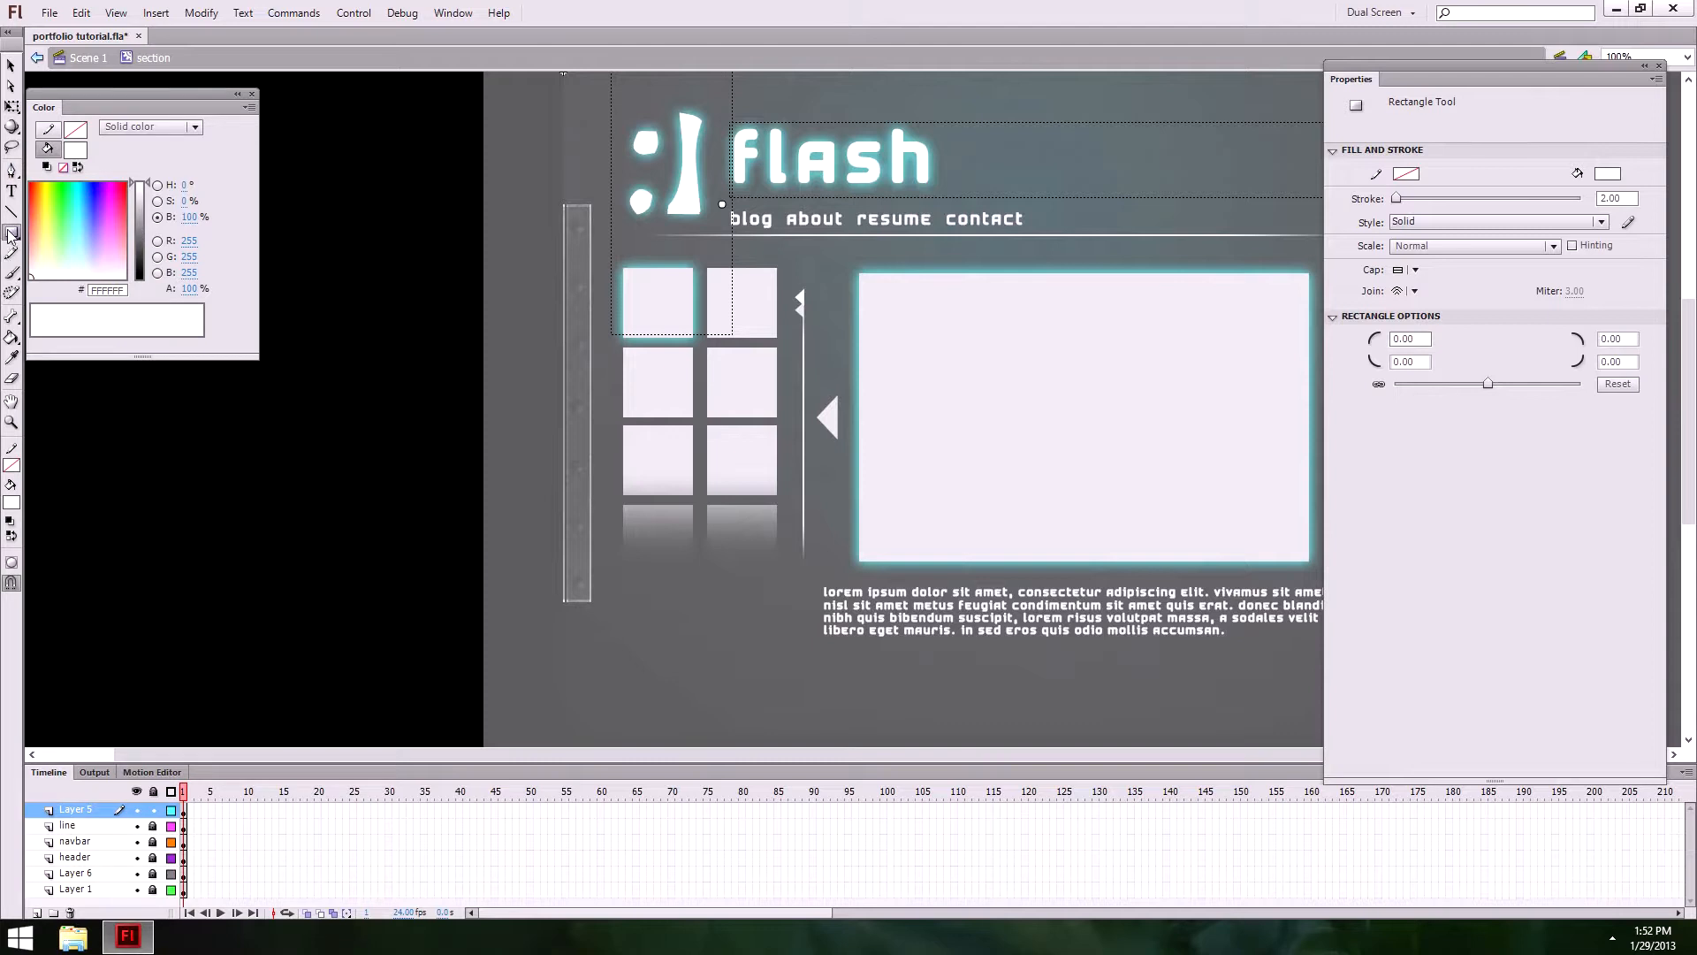
pyautogui.moveTo(11, 232); pyautogui.dragTo(33, 486)
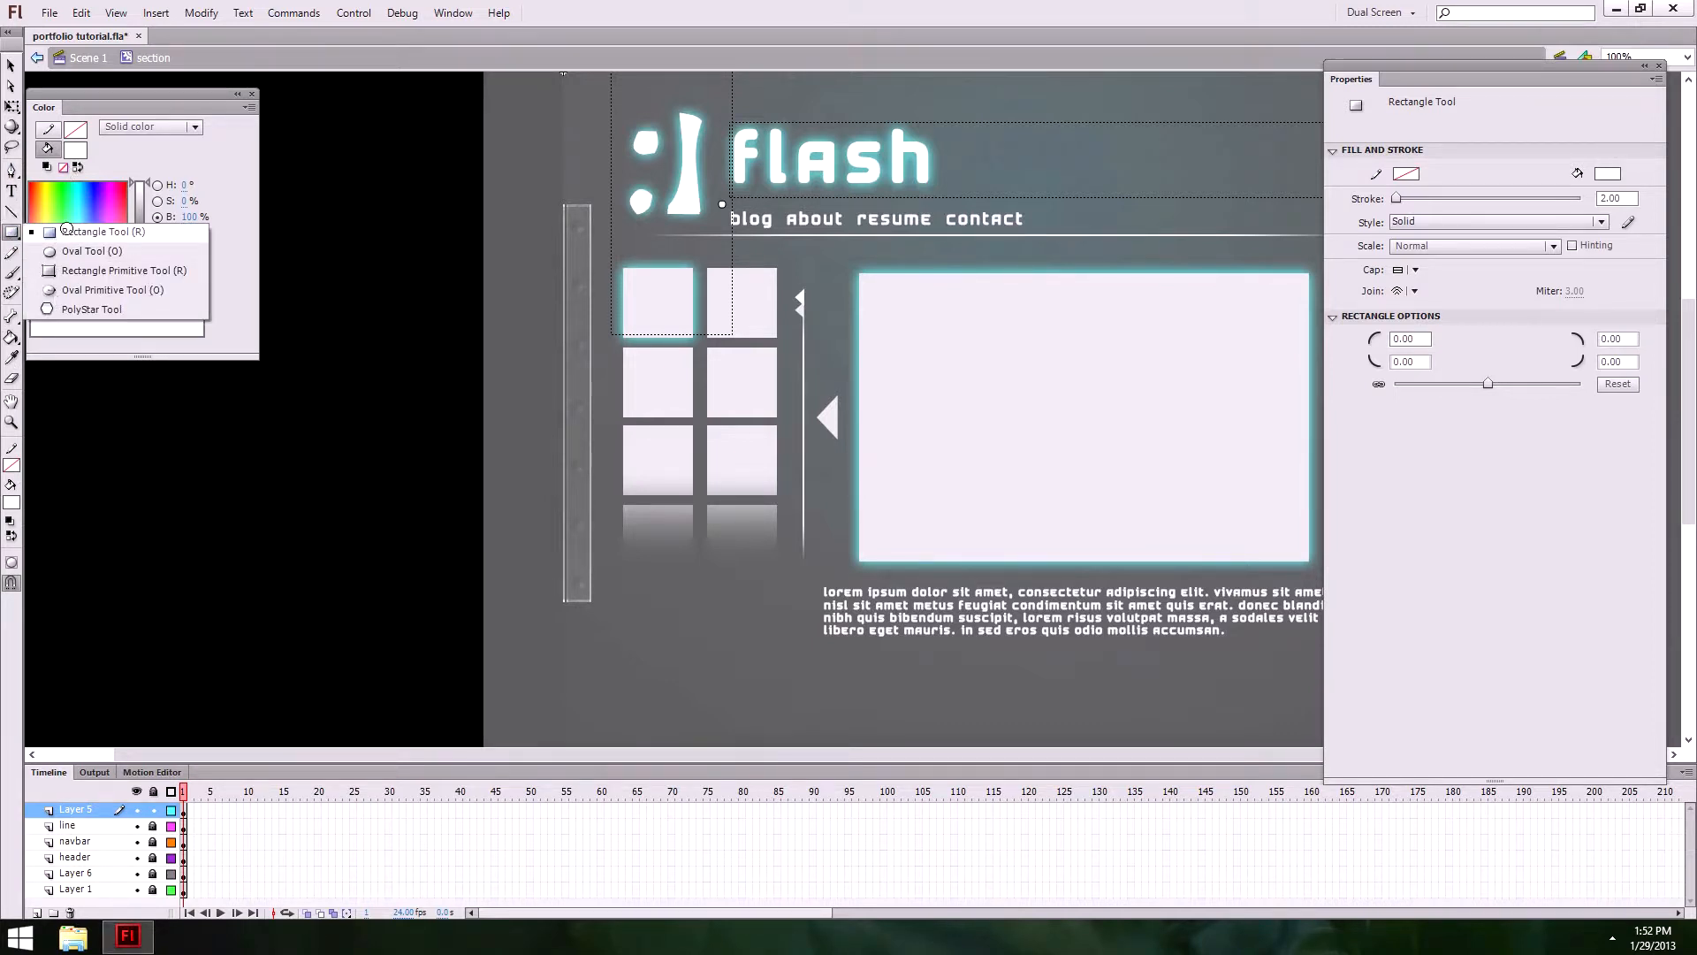
pyautogui.click(35, 234)
pyautogui.moveTo(623, 266); pyautogui.dragTo(775, 654)
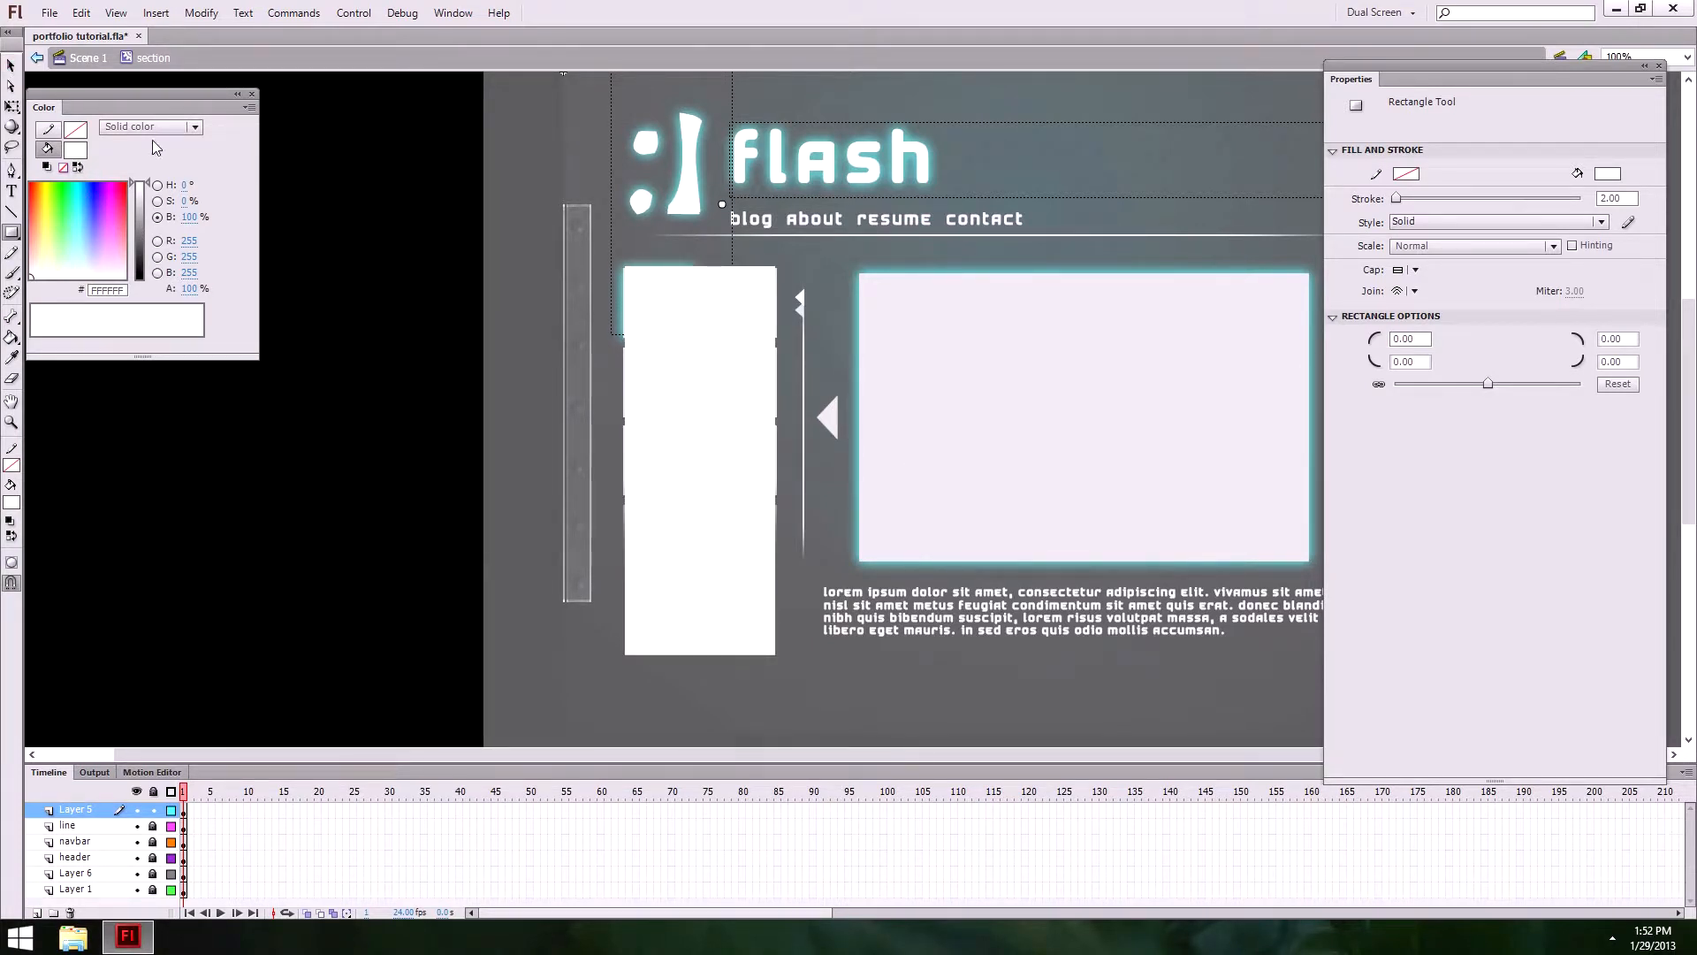
pyautogui.click(11, 65)
pyautogui.click(638, 276)
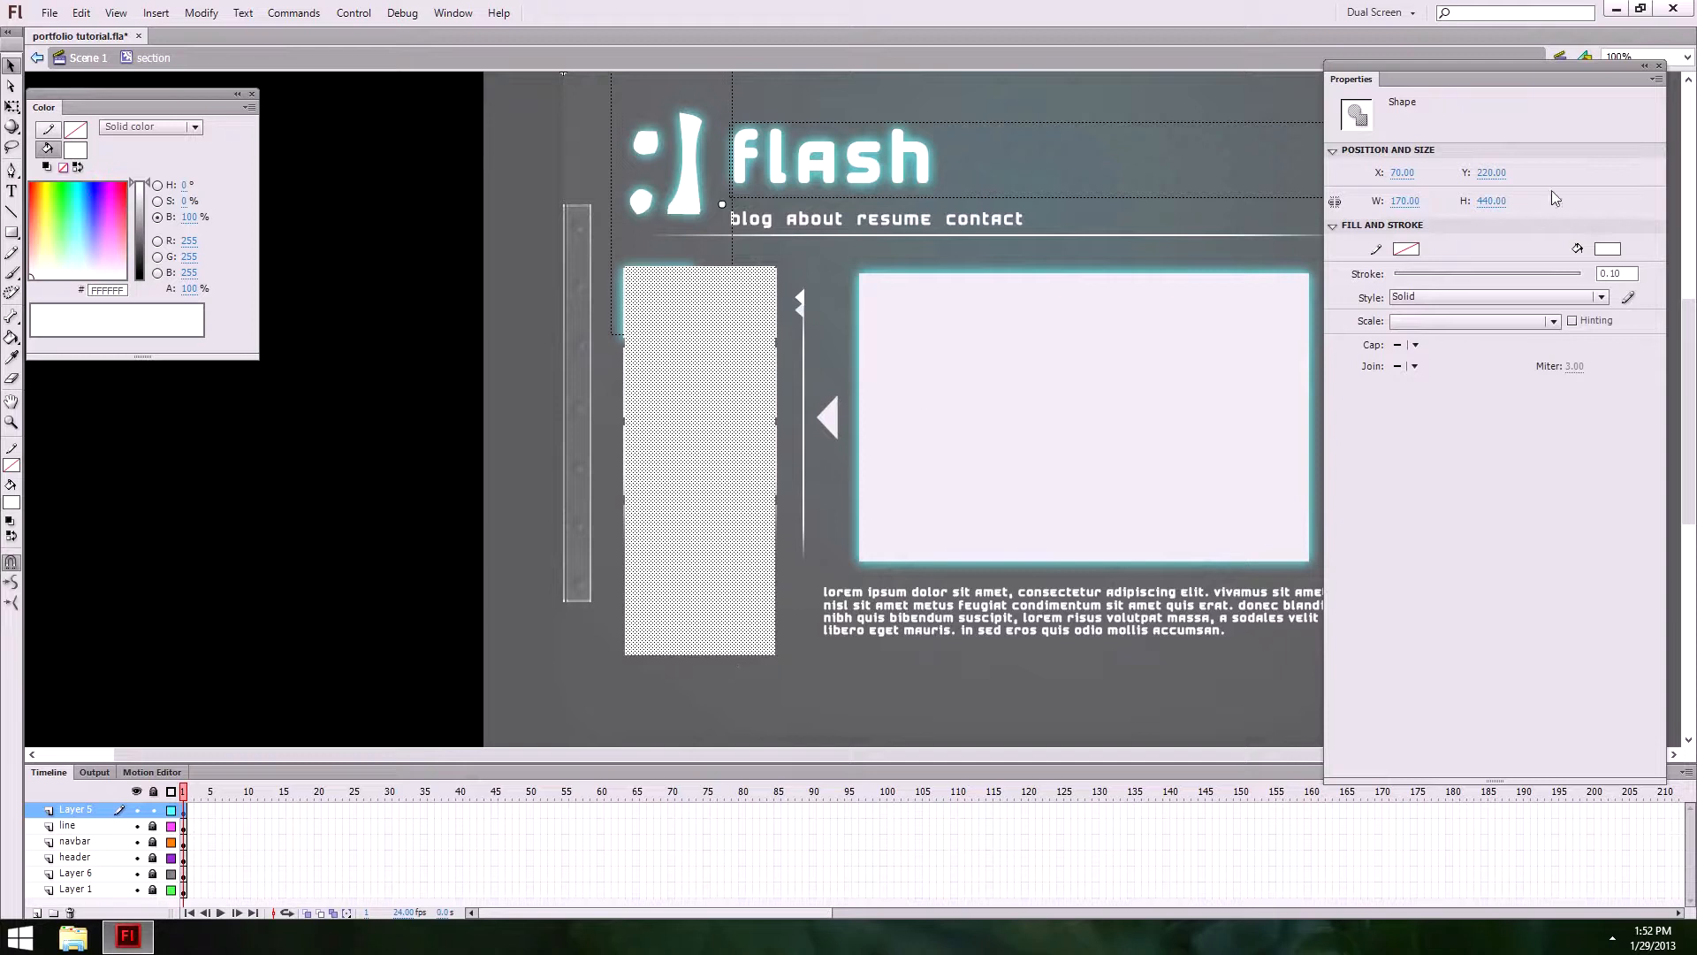
# Step: Move the white rectangle down to uncover the top thumbnails and set its width to 200 px
pyautogui.click(1405, 202)
pyautogui.moveTo(703, 316); pyautogui.dragTo(674, 341)
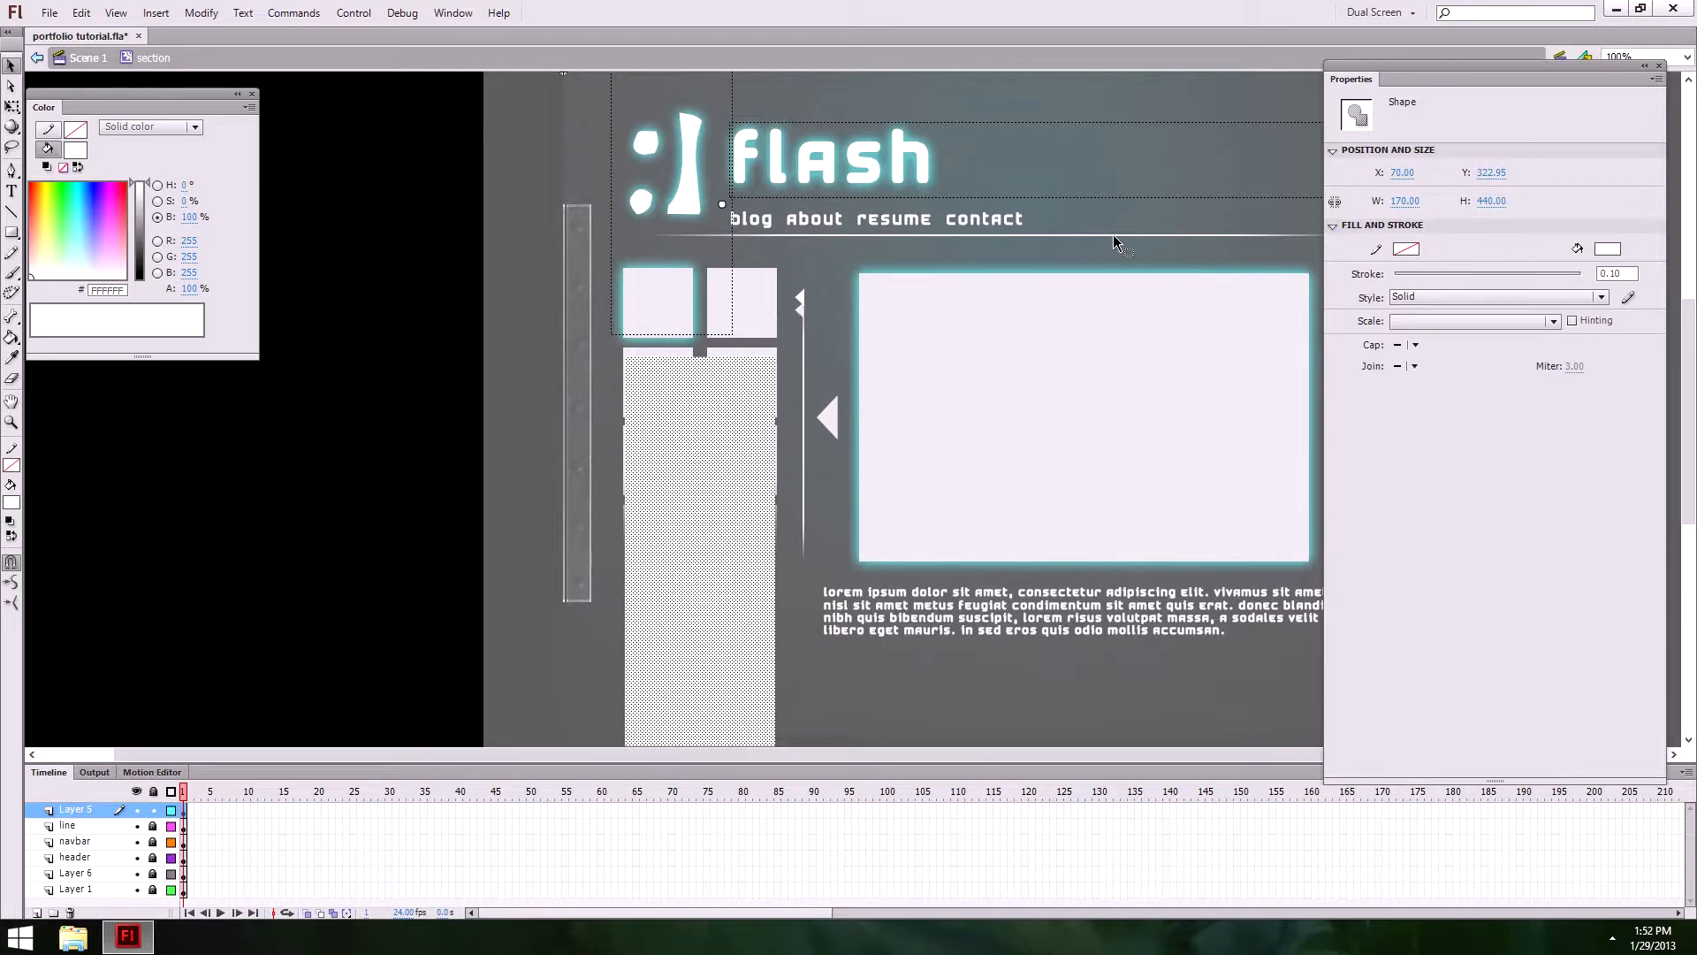
pyautogui.click(1407, 201)
pyautogui.press('Return')
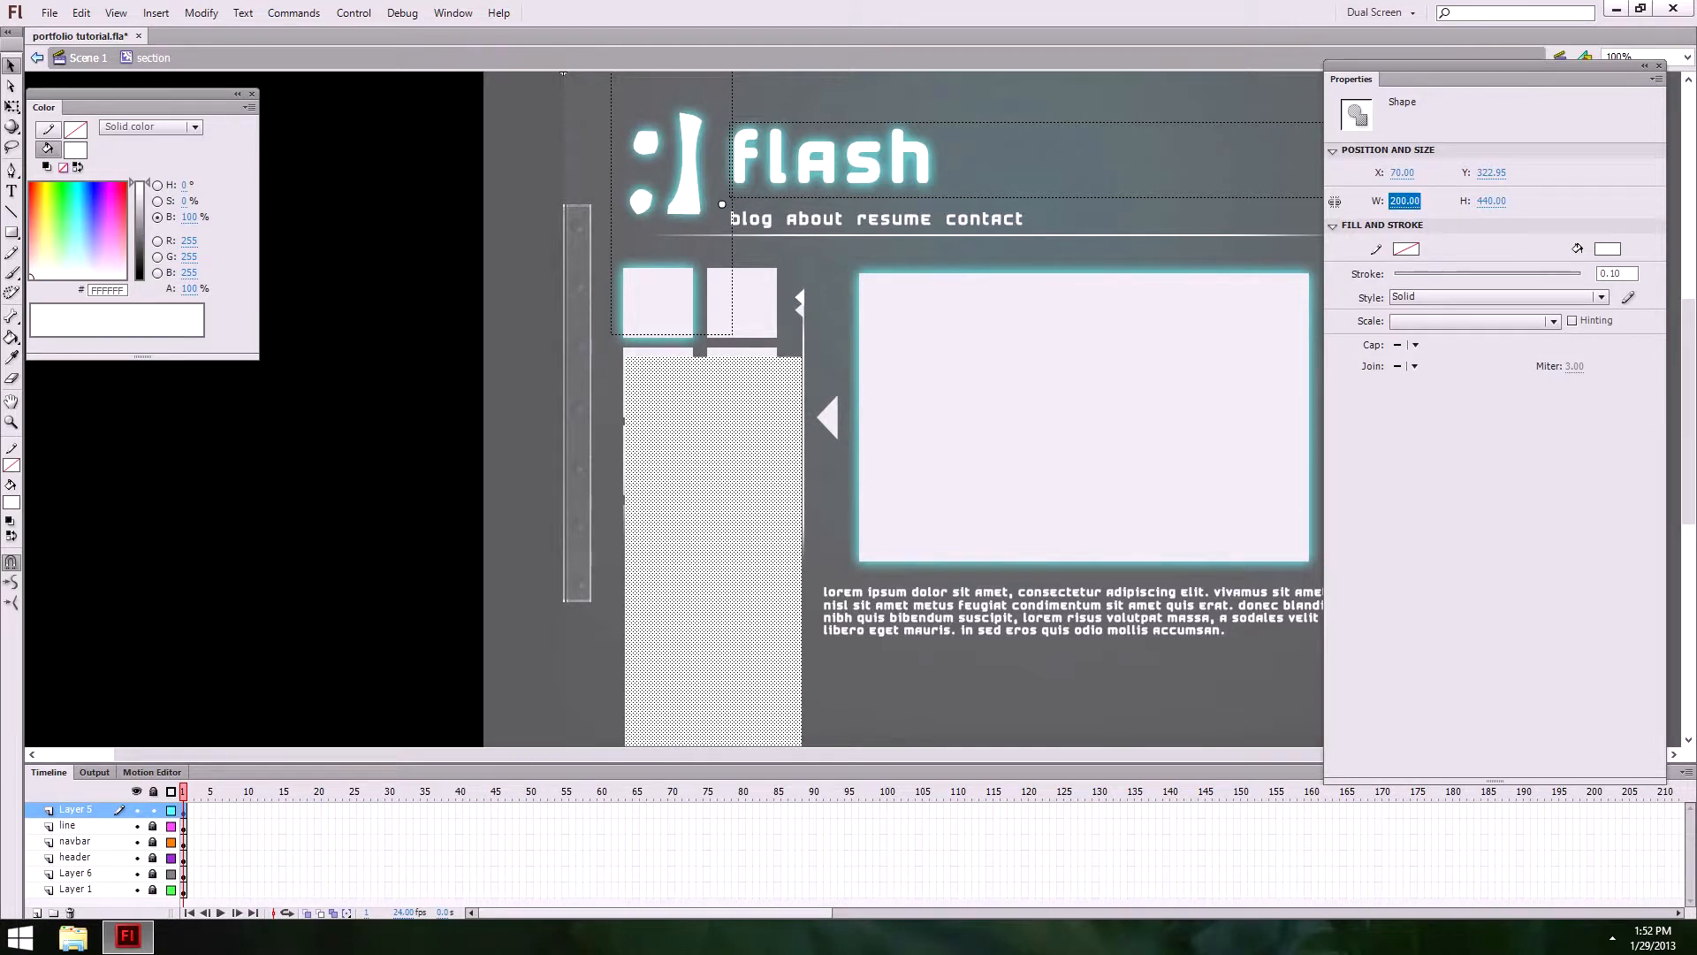
# Step: Move the widened rectangle back over the thumbnail columns and nudge it to X 54.90, Y 220.85
pyautogui.moveTo(650, 400); pyautogui.dragTo(687, 313)
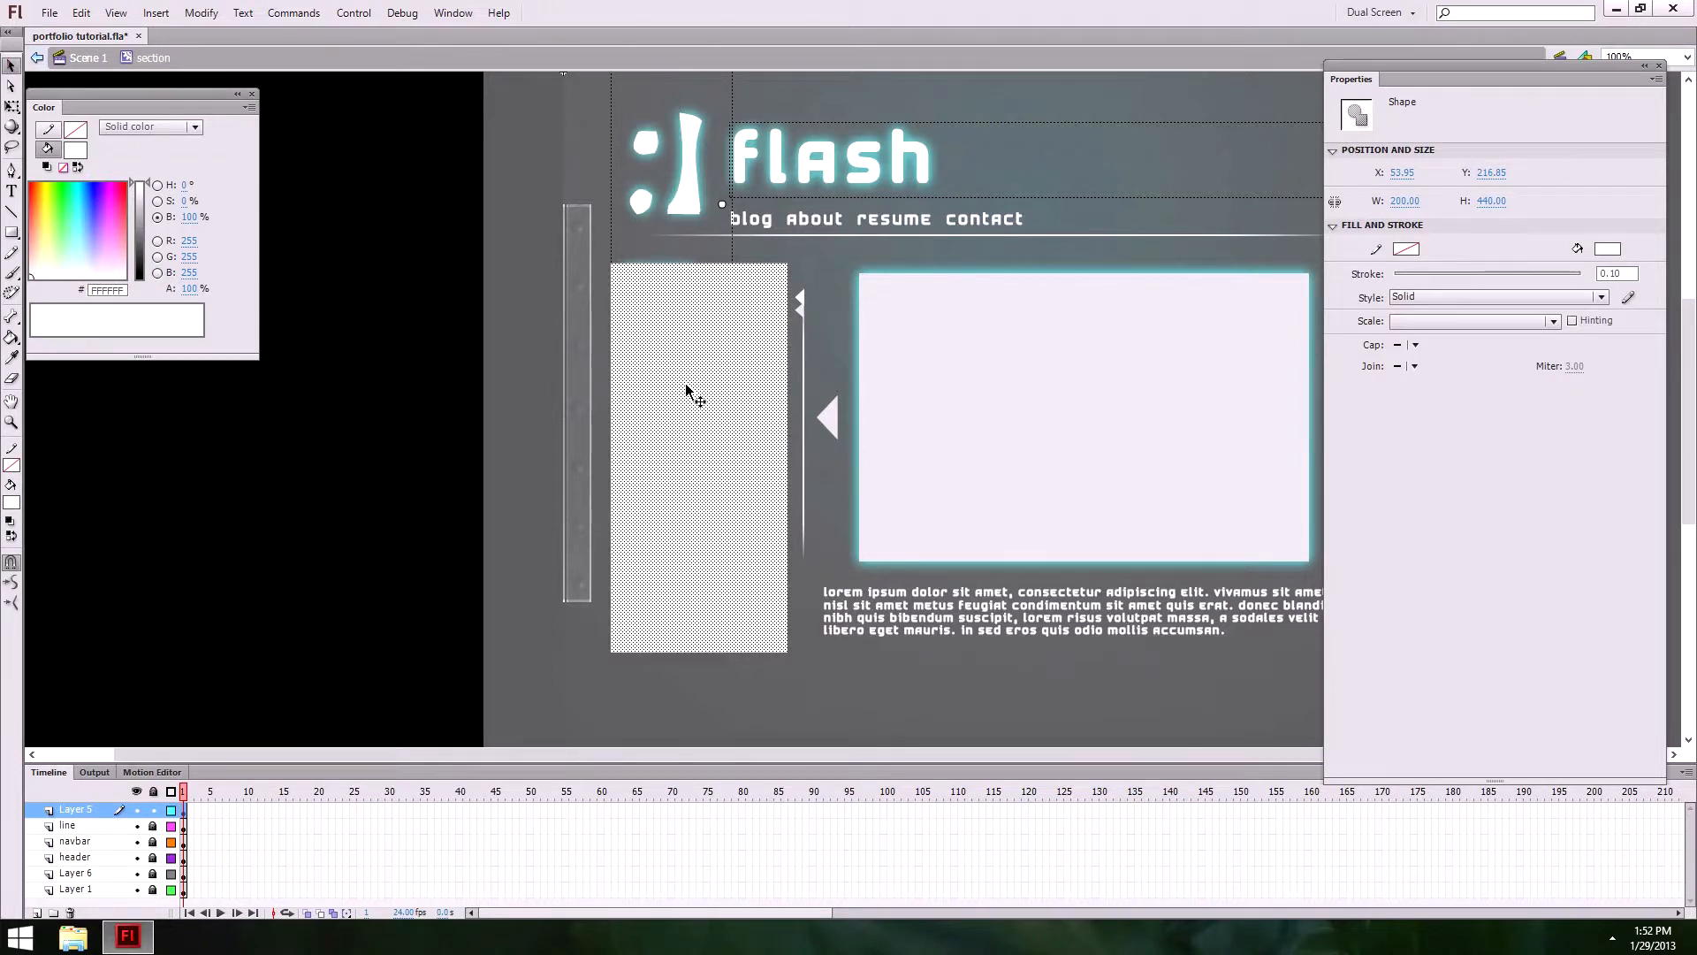
pyautogui.moveTo(625, 311); pyautogui.dragTo(683, 334)
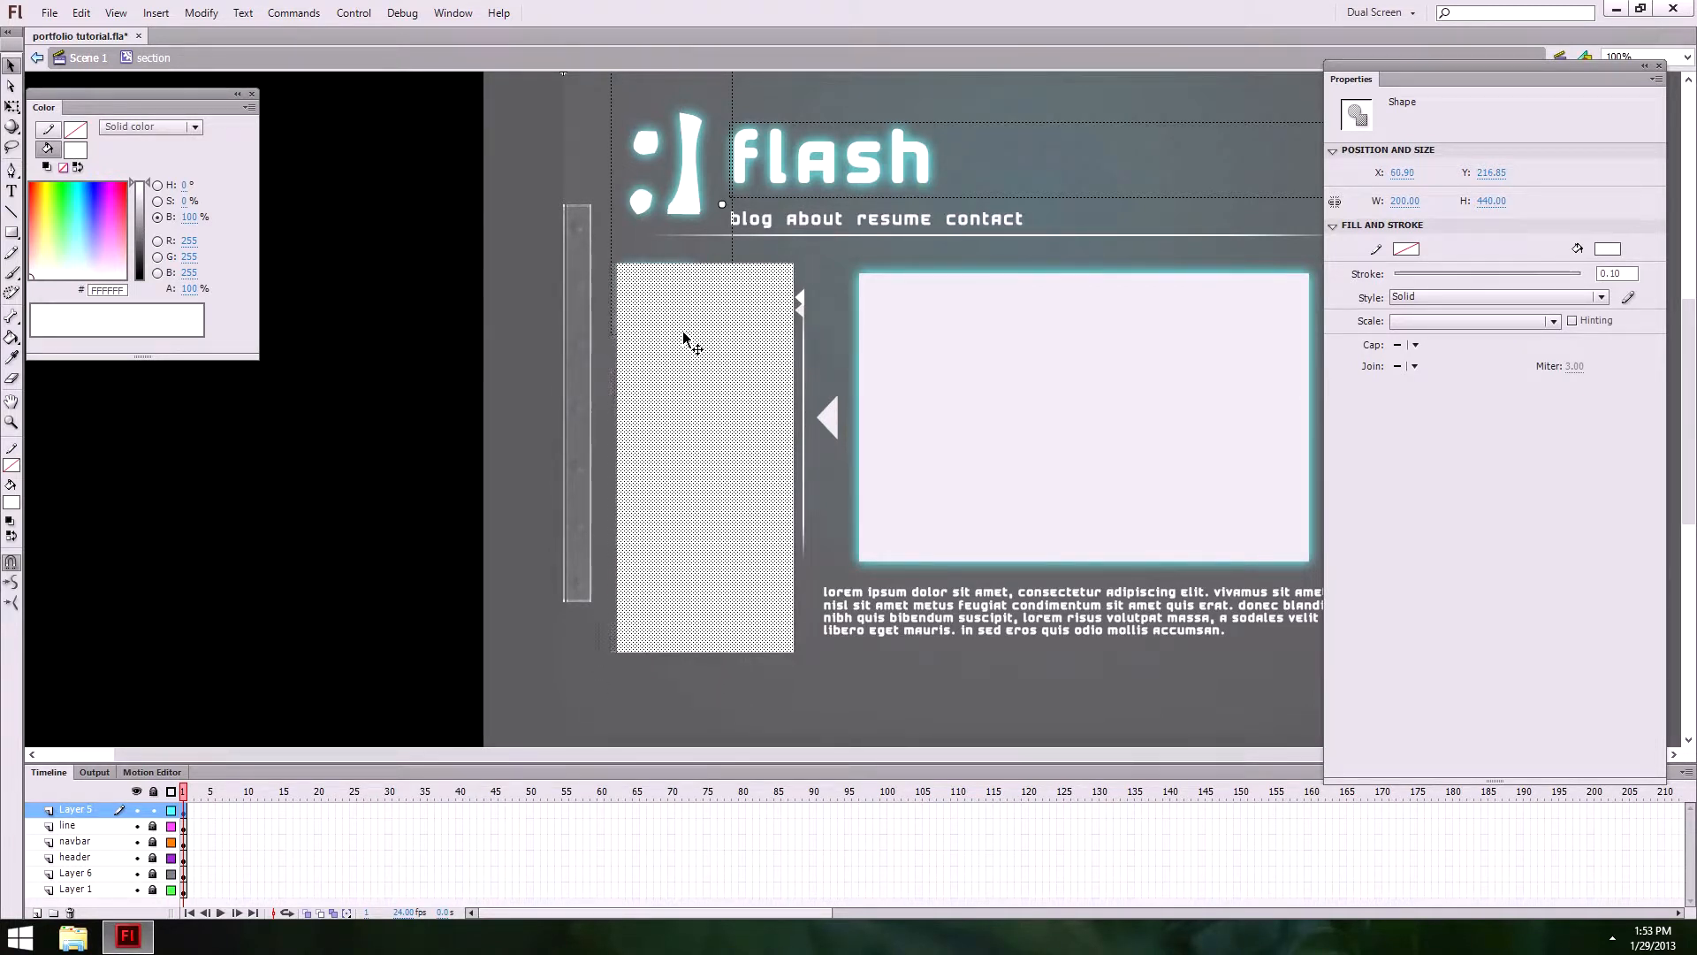
pyautogui.press('Down')
pyautogui.press('Down')
pyautogui.press('Left')
pyautogui.press('Left')
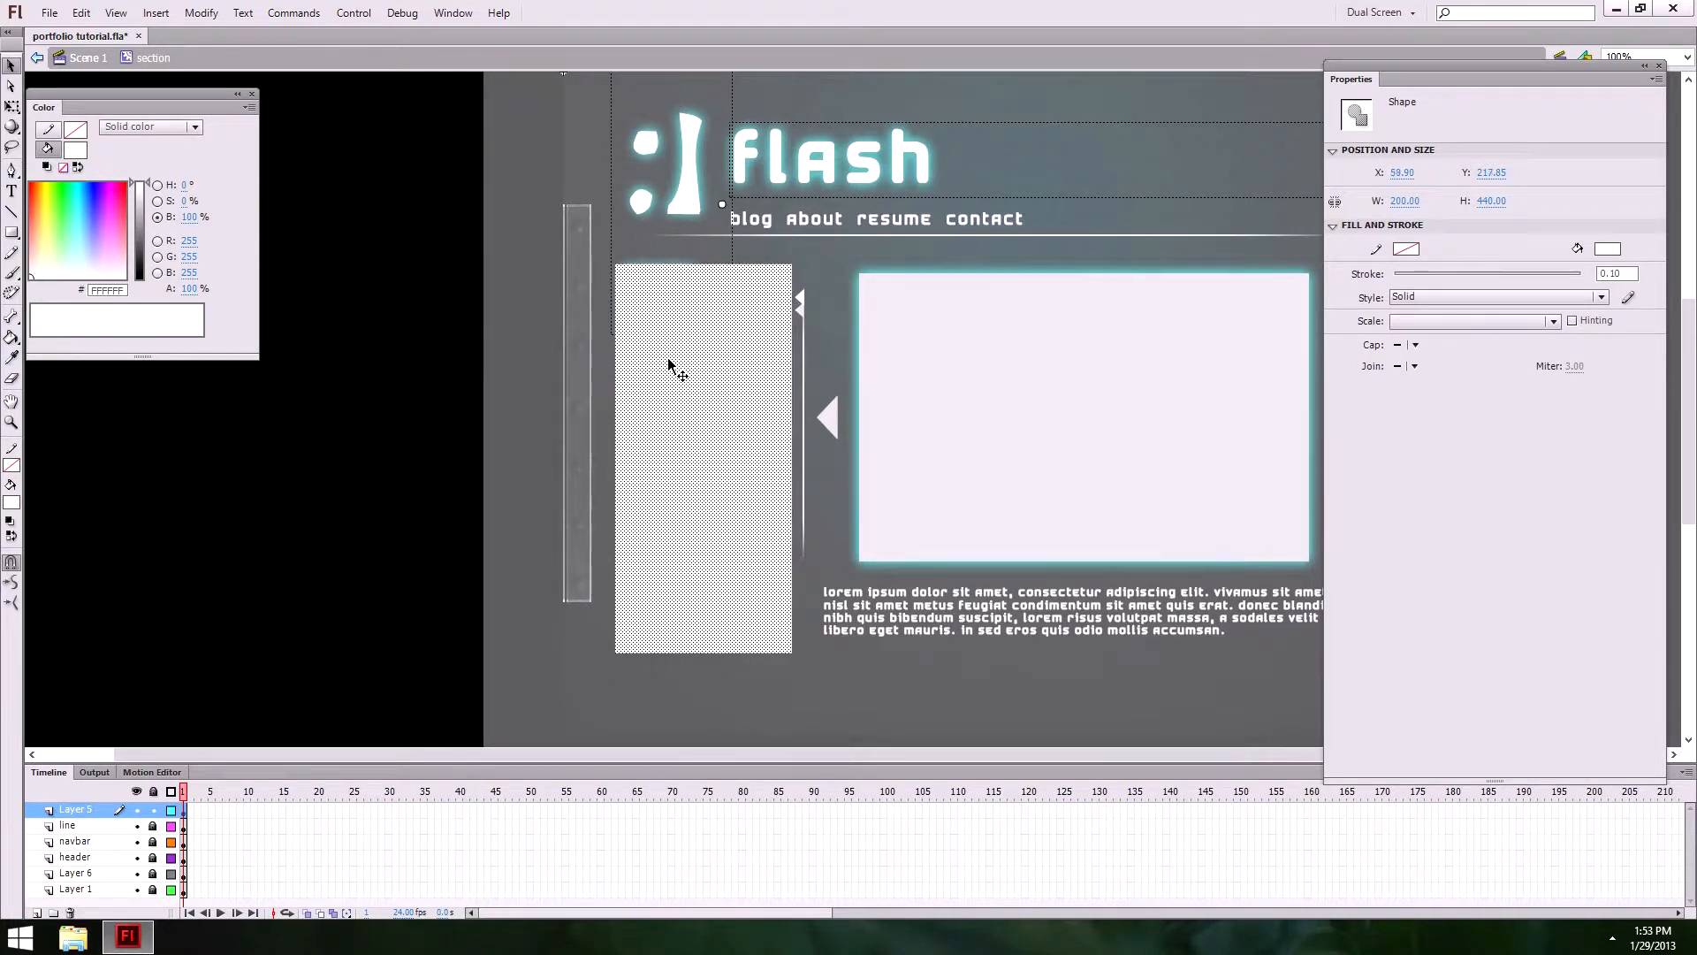
pyautogui.press('Down')
pyautogui.press('Down')
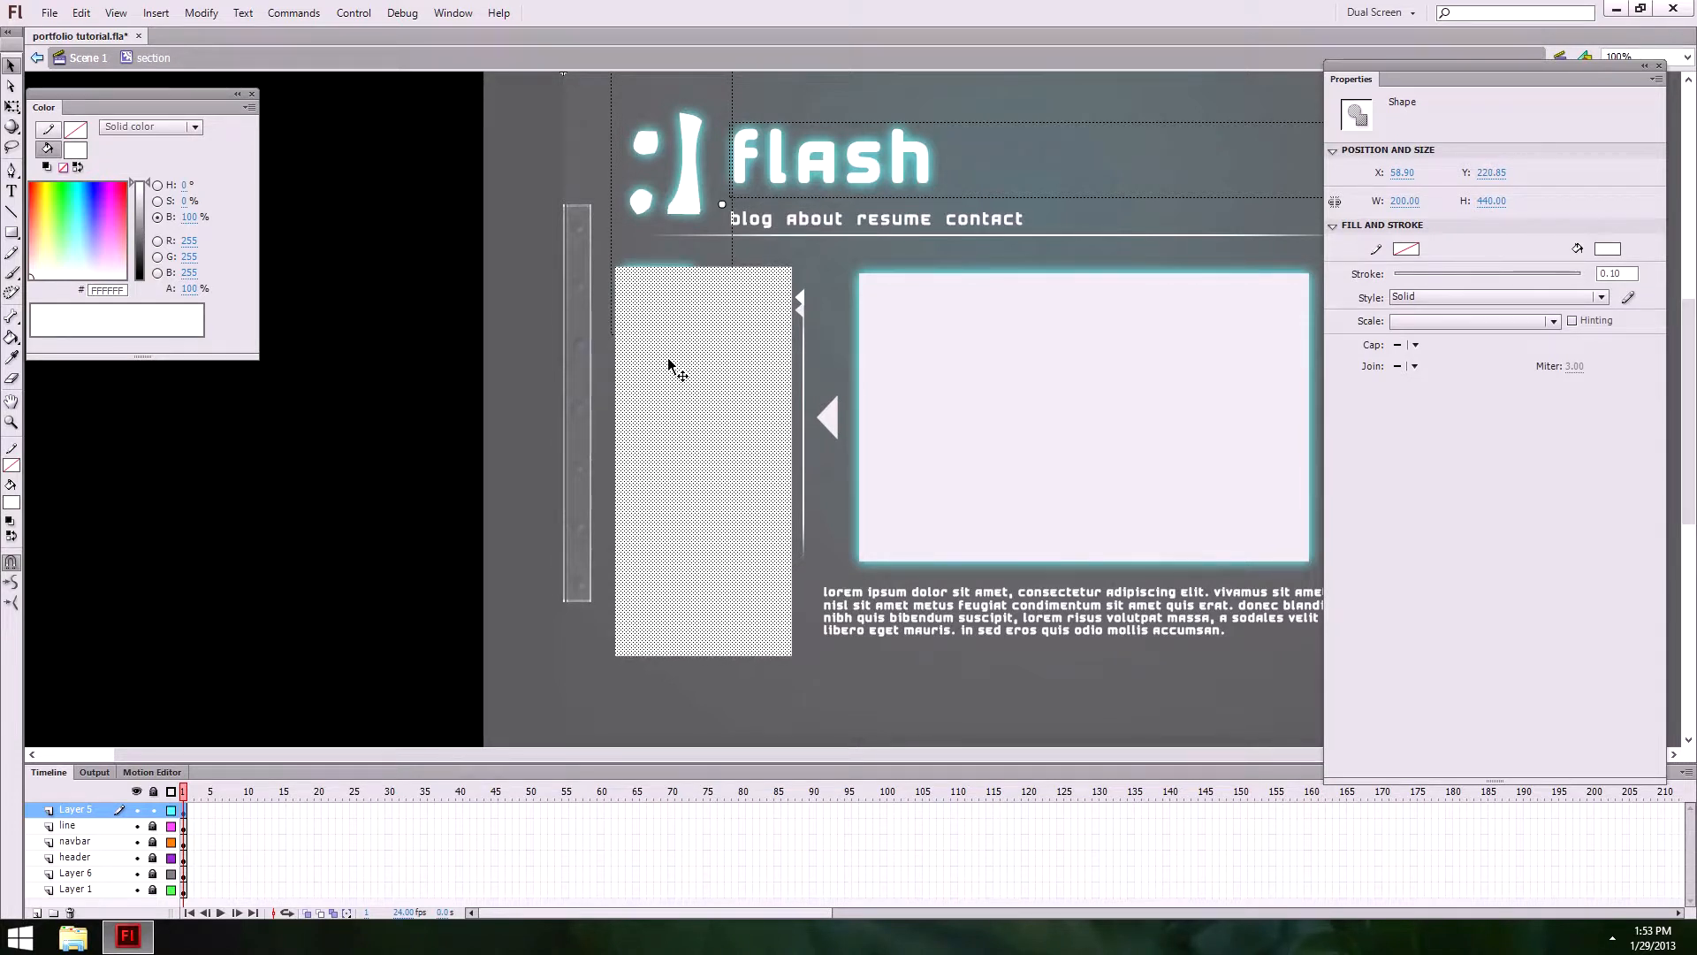
pyautogui.press('Left')
pyautogui.press('Left')
pyautogui.press('Left')
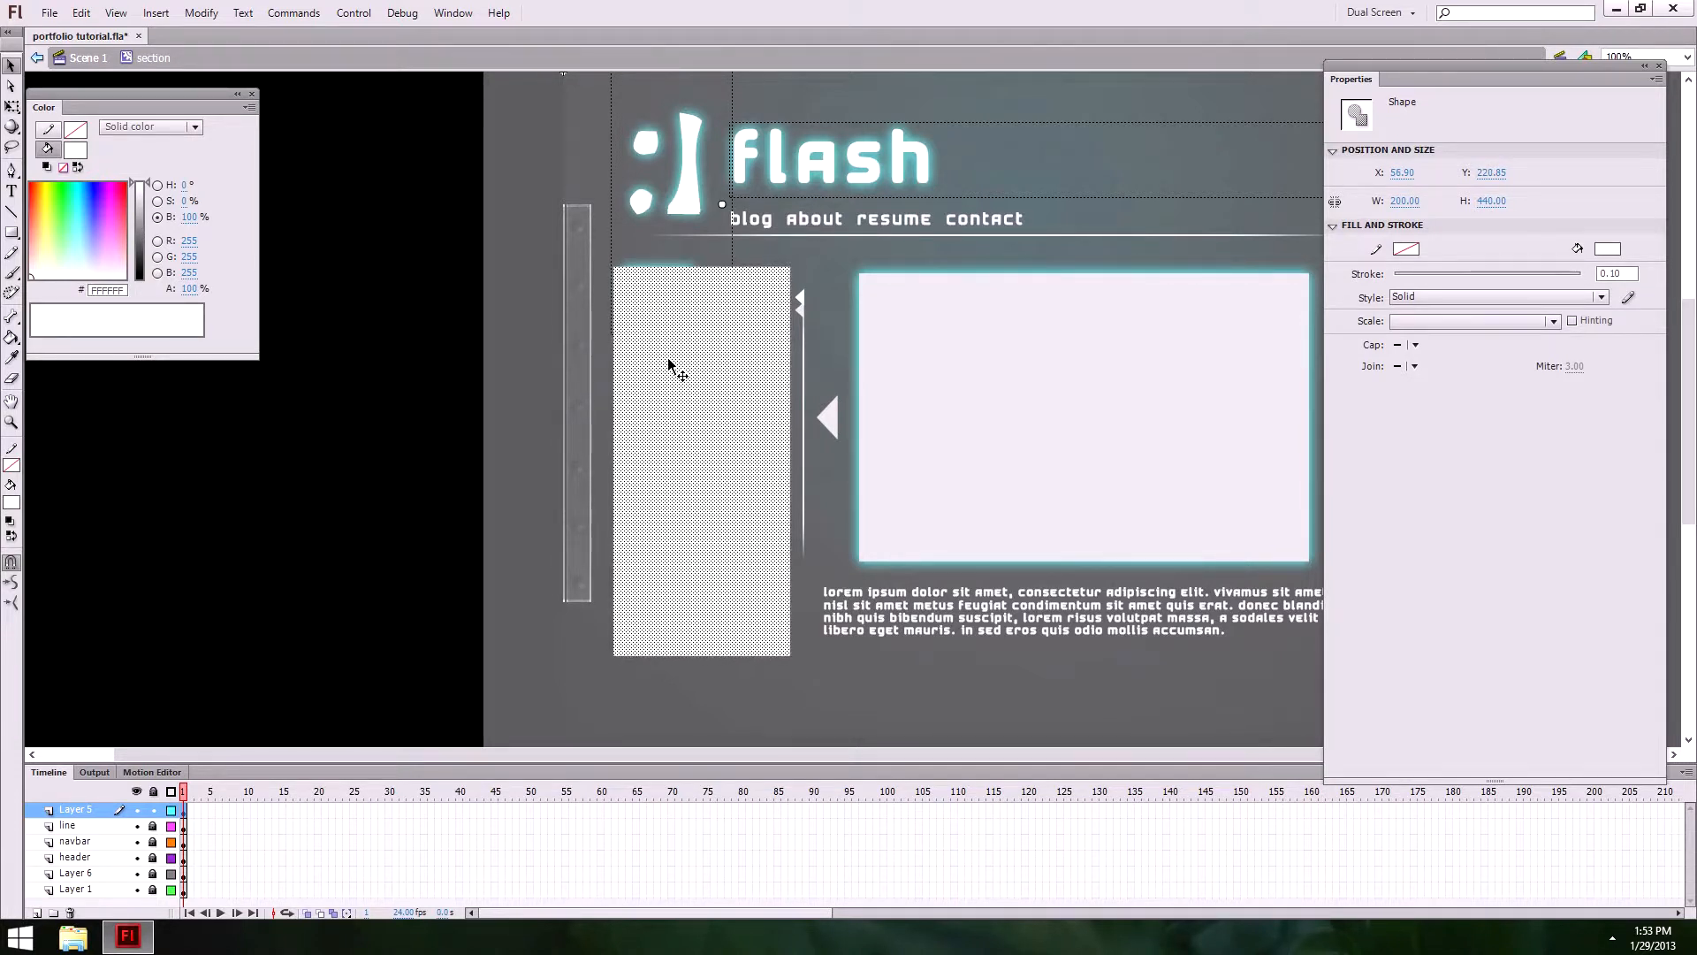
pyautogui.press('Left')
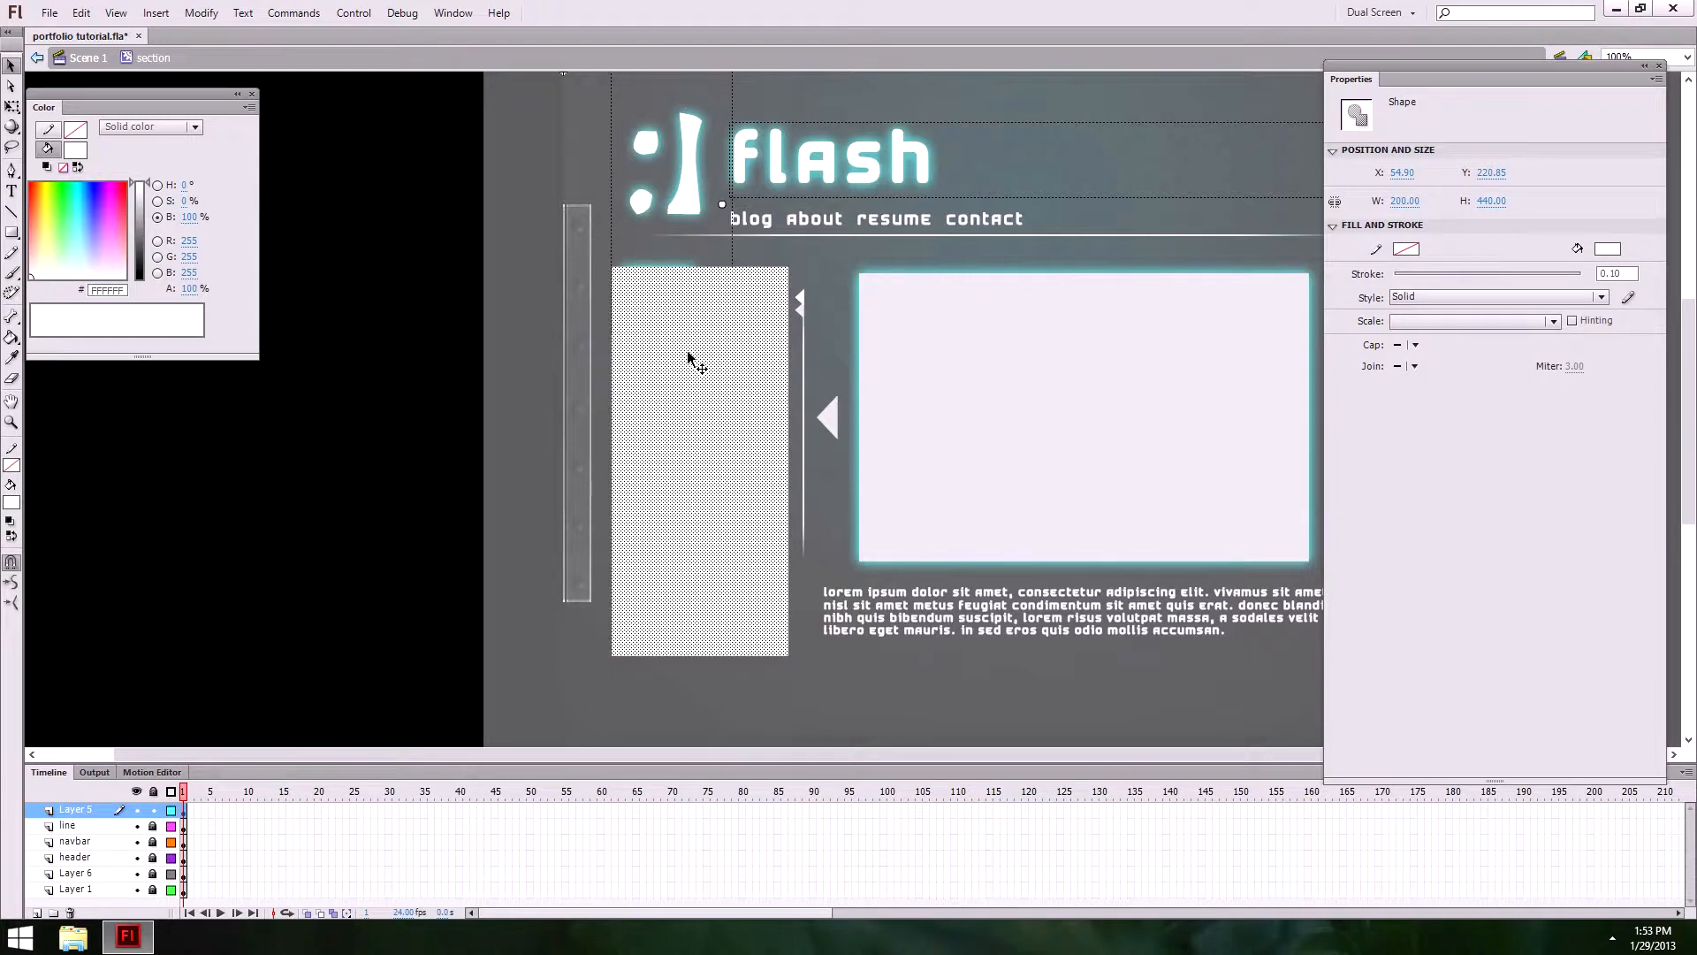
# Step: Convert the white rectangle to a movie clip symbol named "holder"
pyautogui.press('F8')
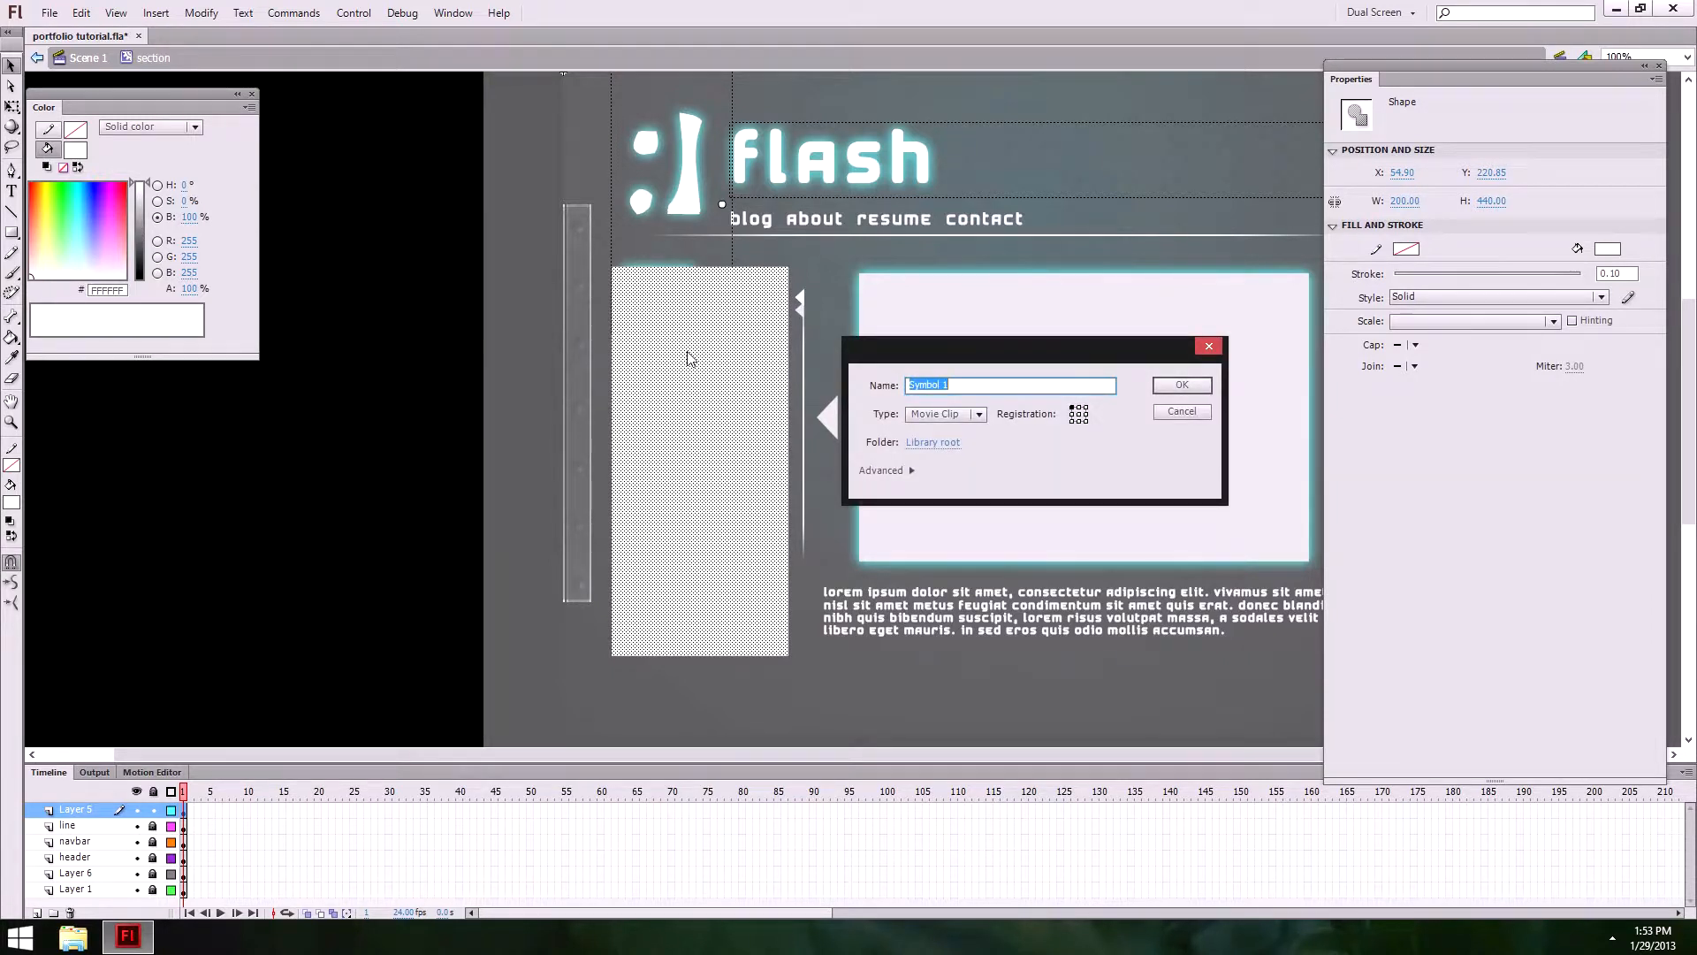
pyautogui.write('holder')
pyautogui.press('Return')
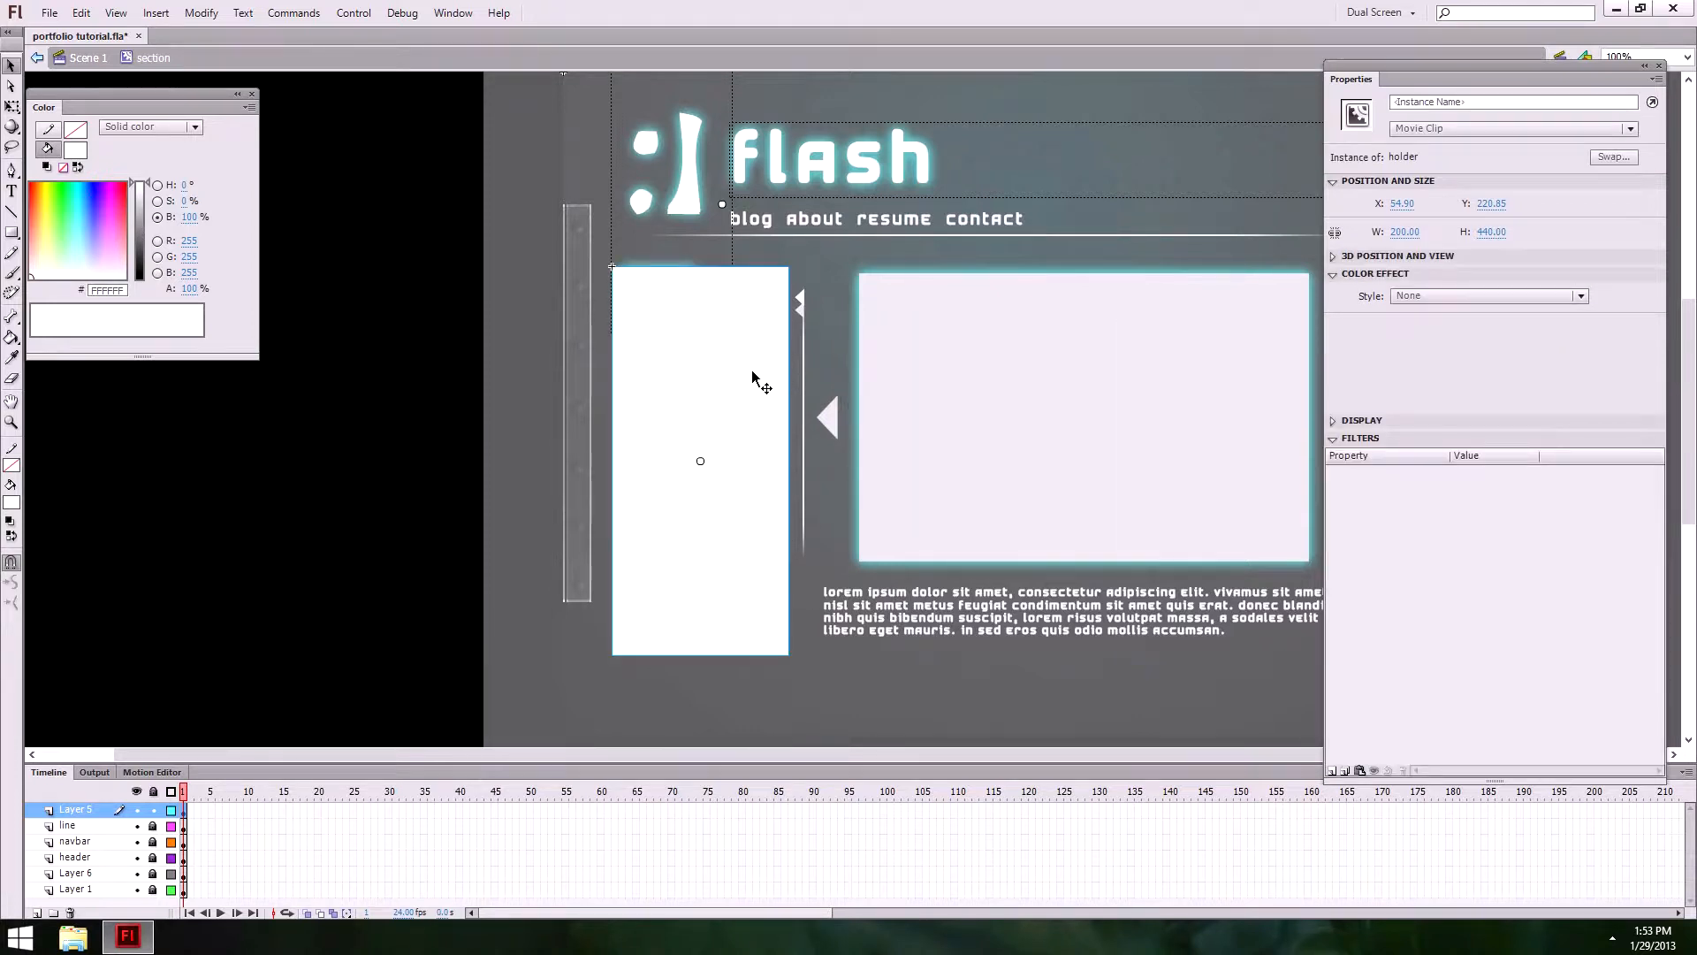
# Step: Delete the white rectangle inside the holder movie clip and return to editing the section clip
pyautogui.doubleClick(721, 438)
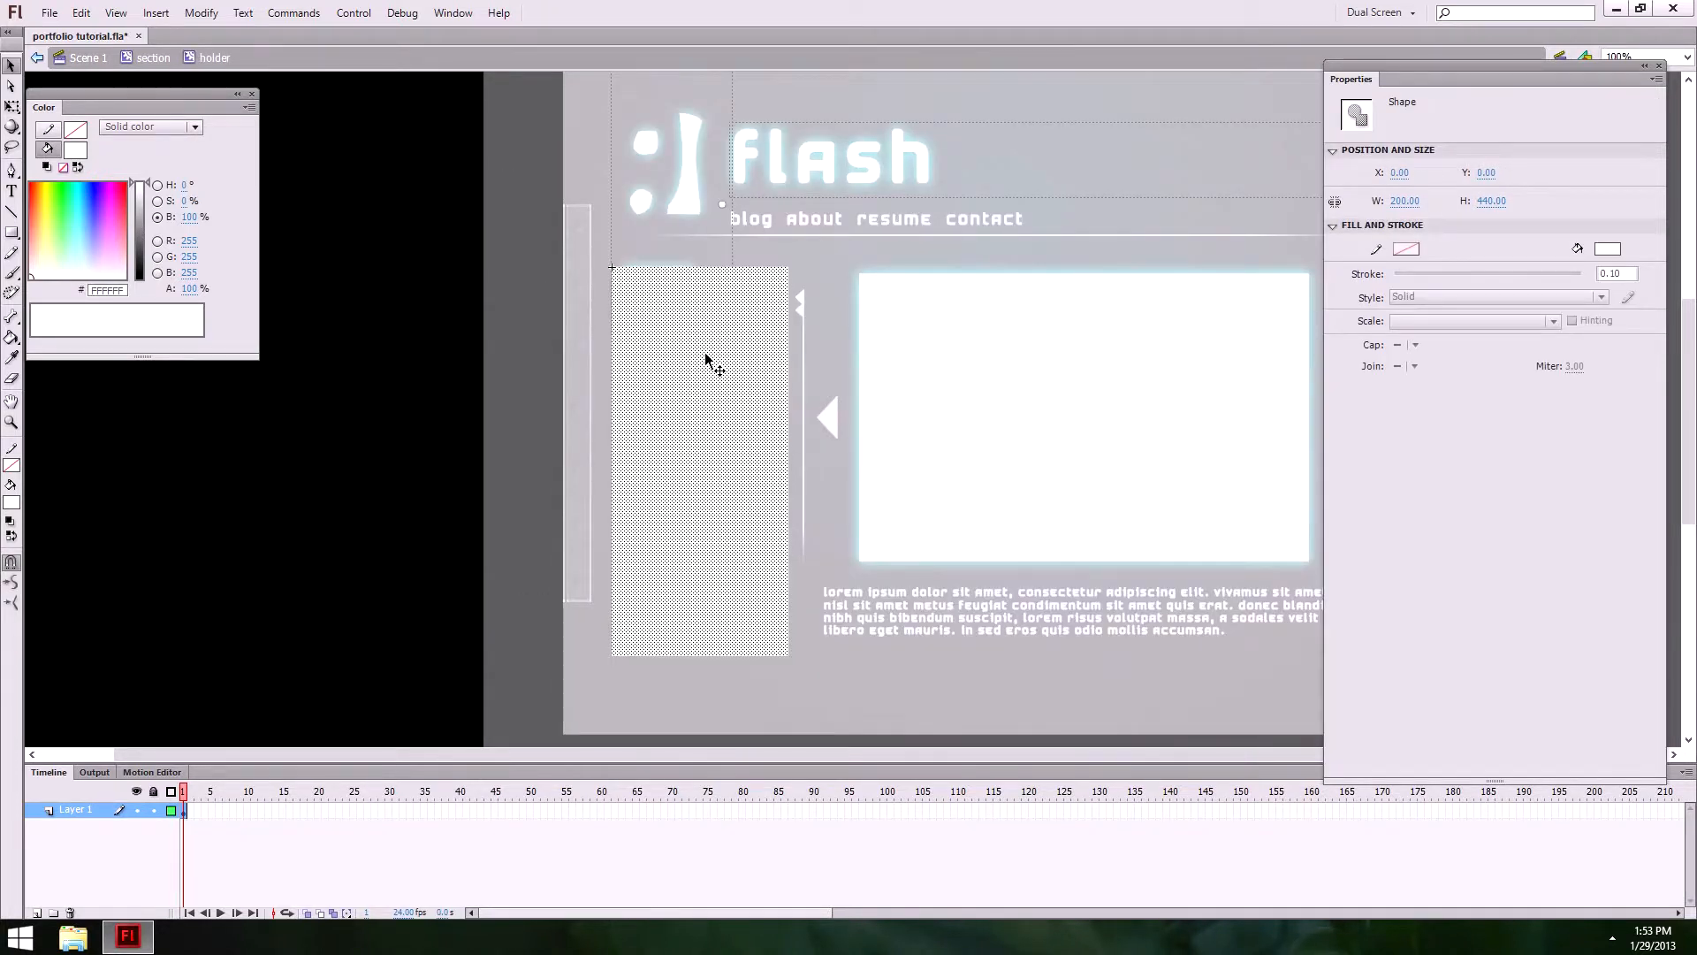
pyautogui.press('Delete')
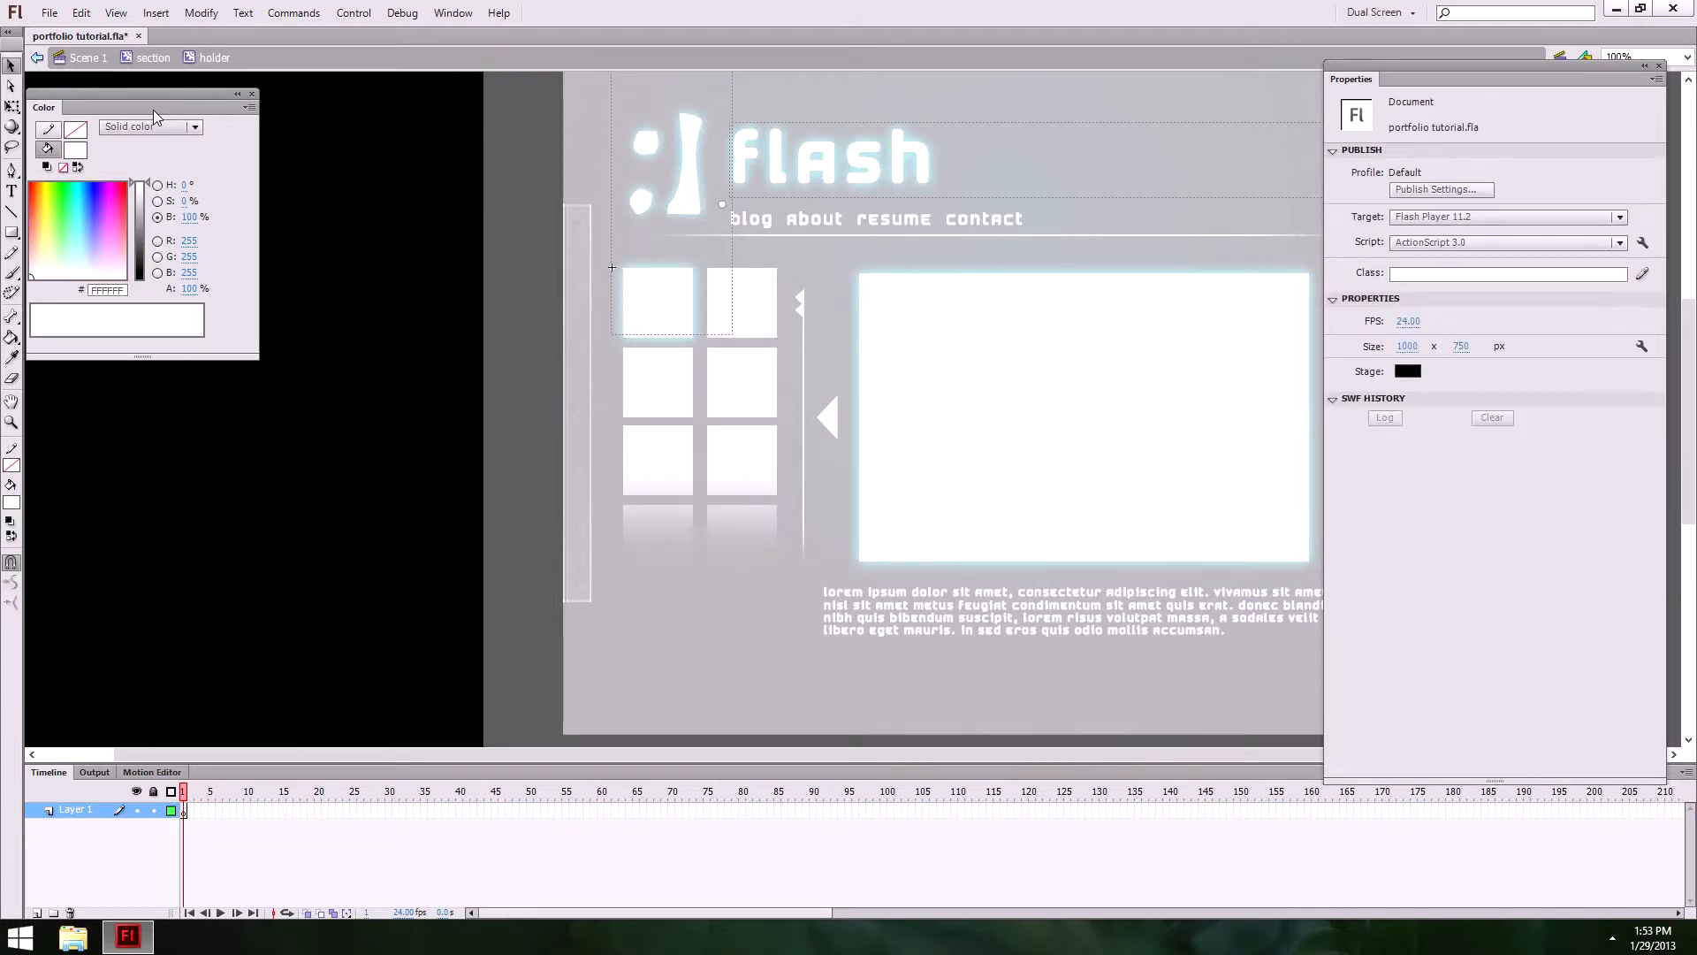
pyautogui.click(152, 57)
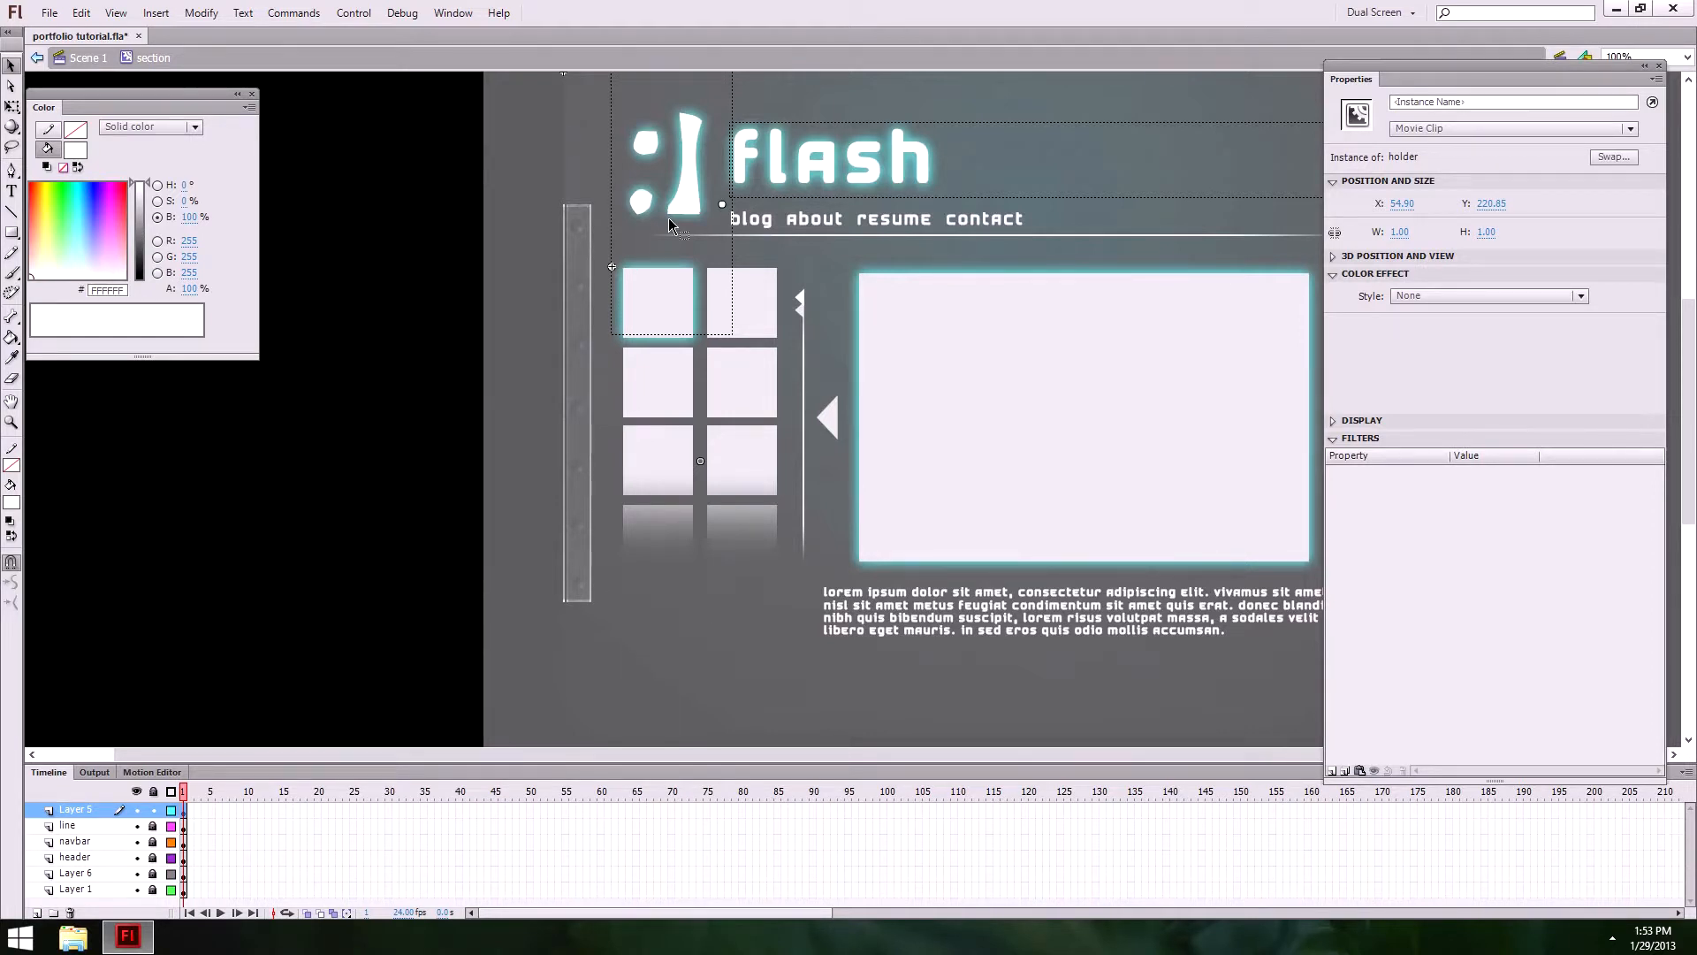
# Step: Rename the holder clip's layer to "thumbs sele" and insert a new layer directly above it
pyautogui.doubleClick(77, 810)
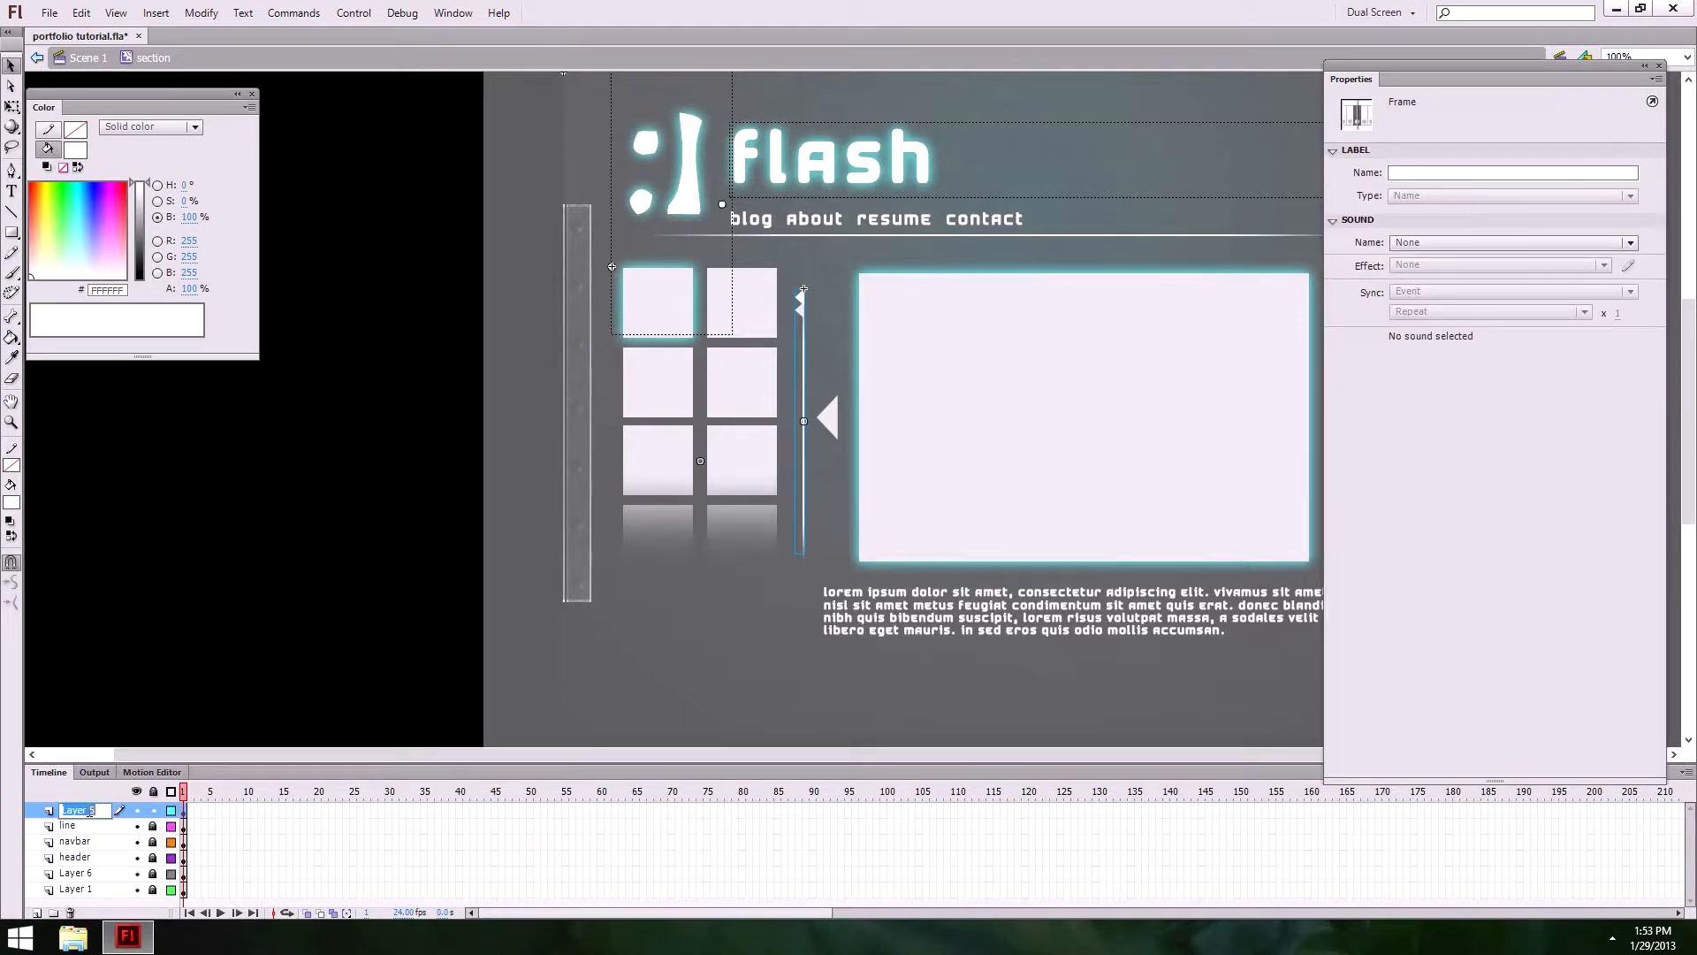
pyautogui.write('thu')
pyautogui.write('mbs sele')
pyautogui.press('Return')
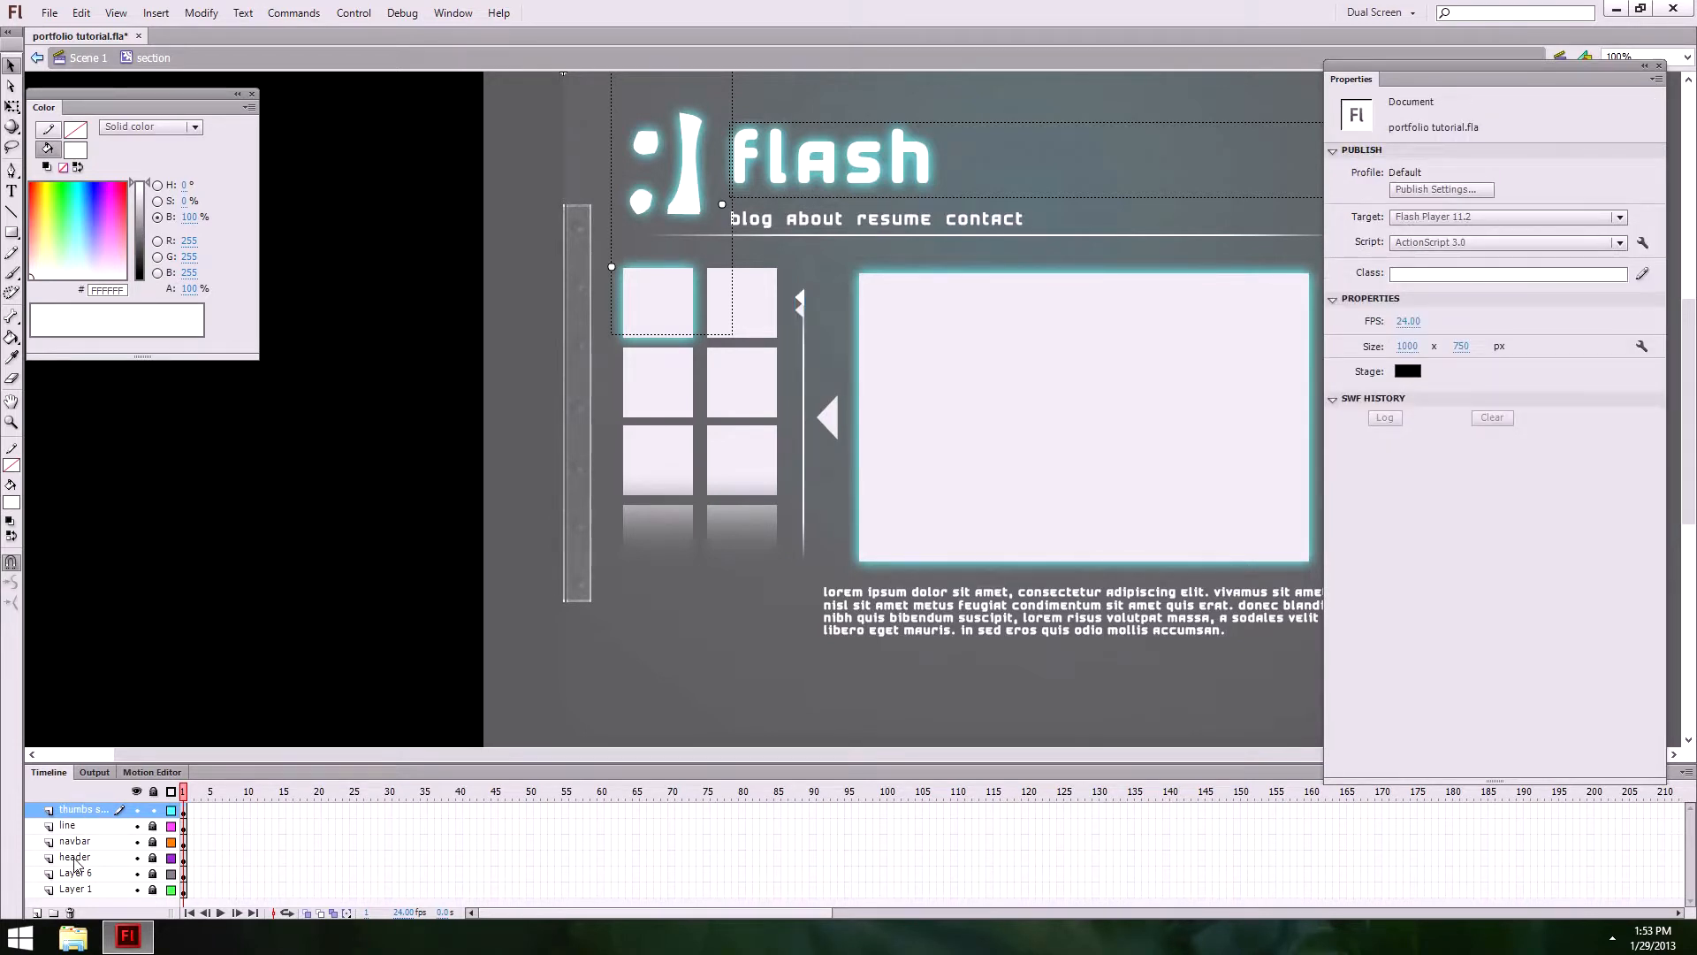
pyautogui.click(36, 913)
pyautogui.click(75, 811)
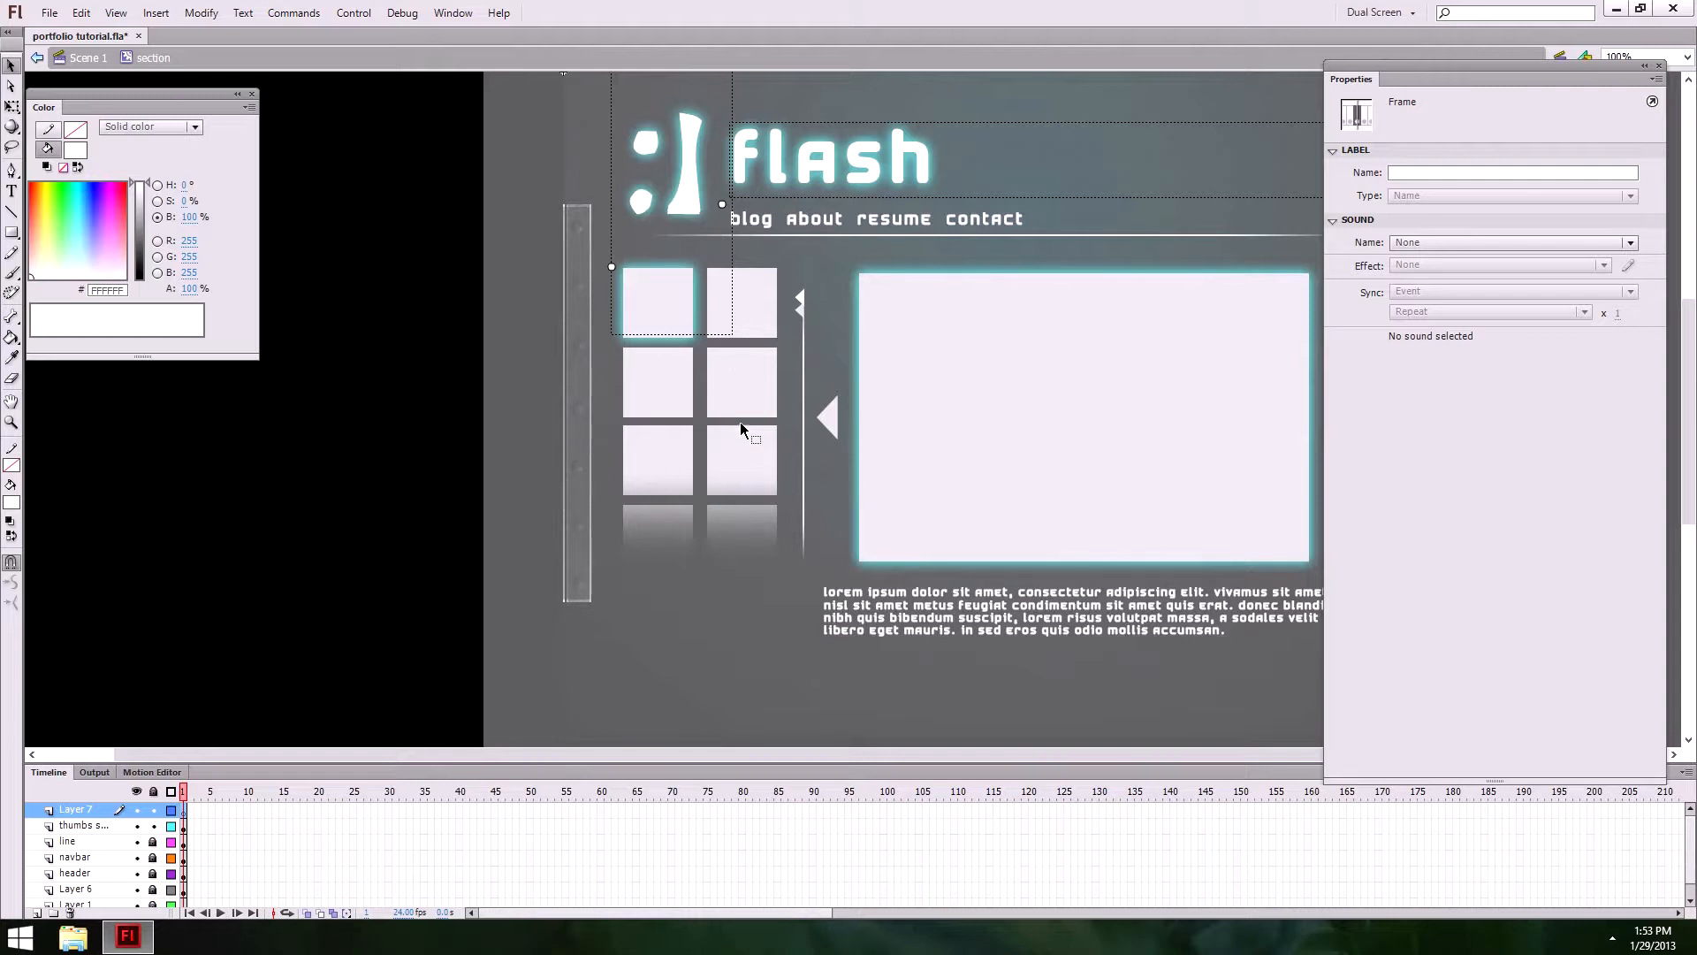
# Step: Convert the empty holder clip and the vertical scroller together into a movie clip symbol named thumbSelector
pyautogui.click(756, 394)
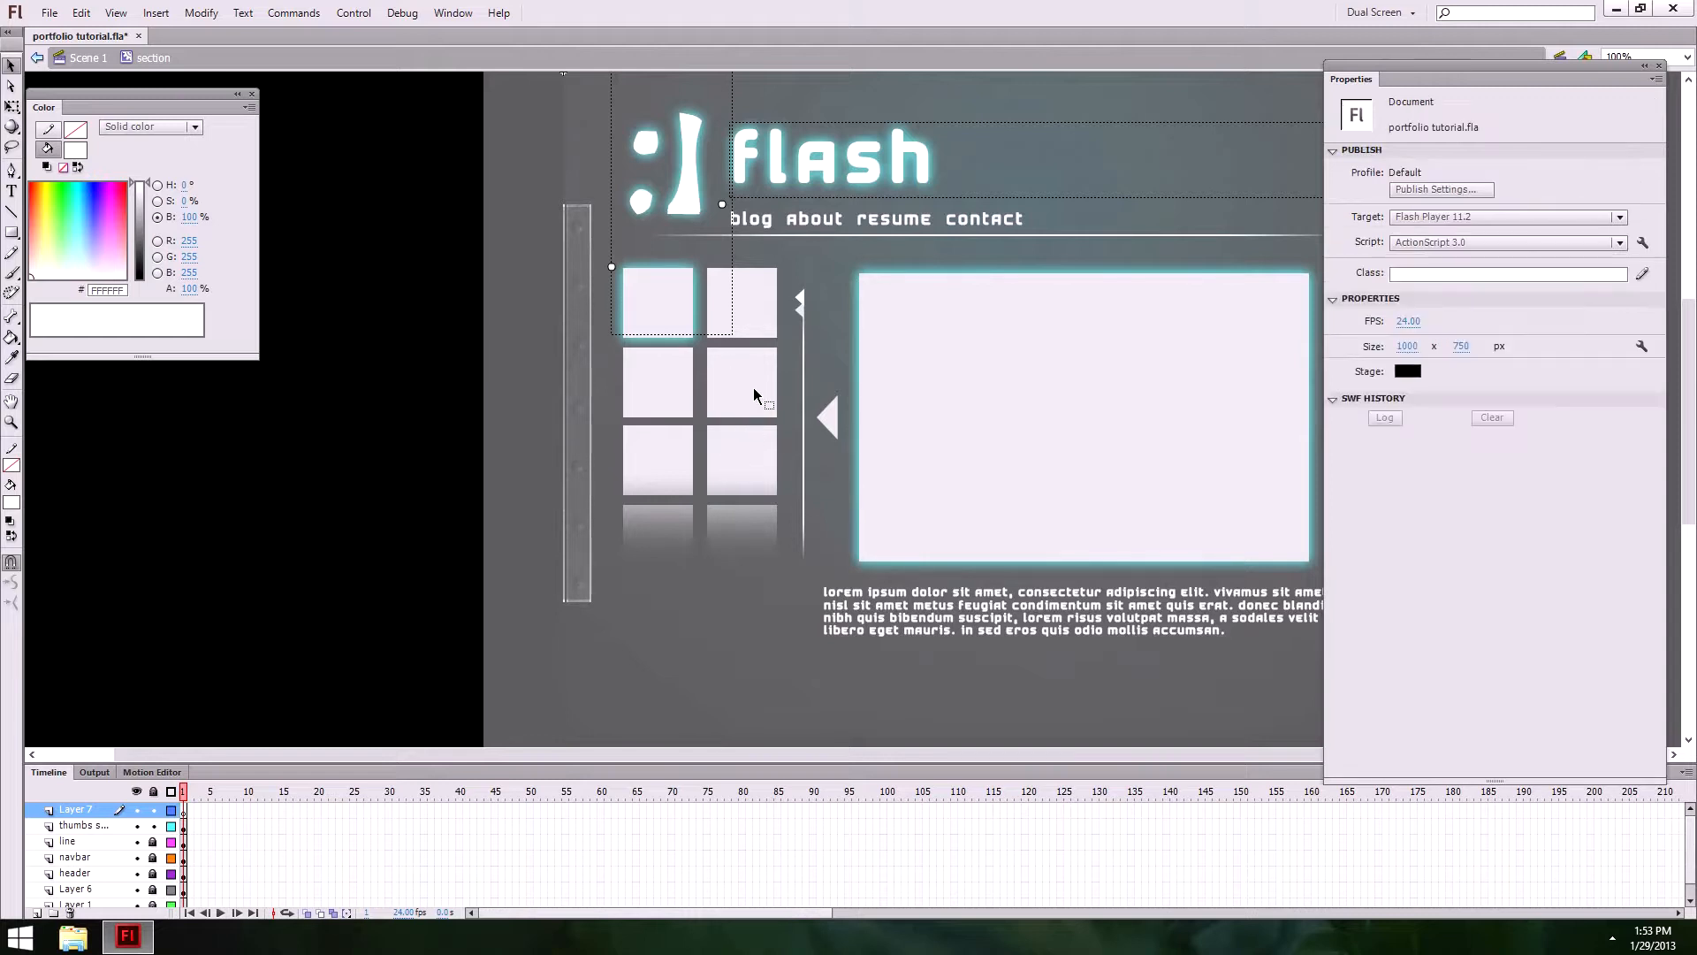
pyautogui.click(613, 267)
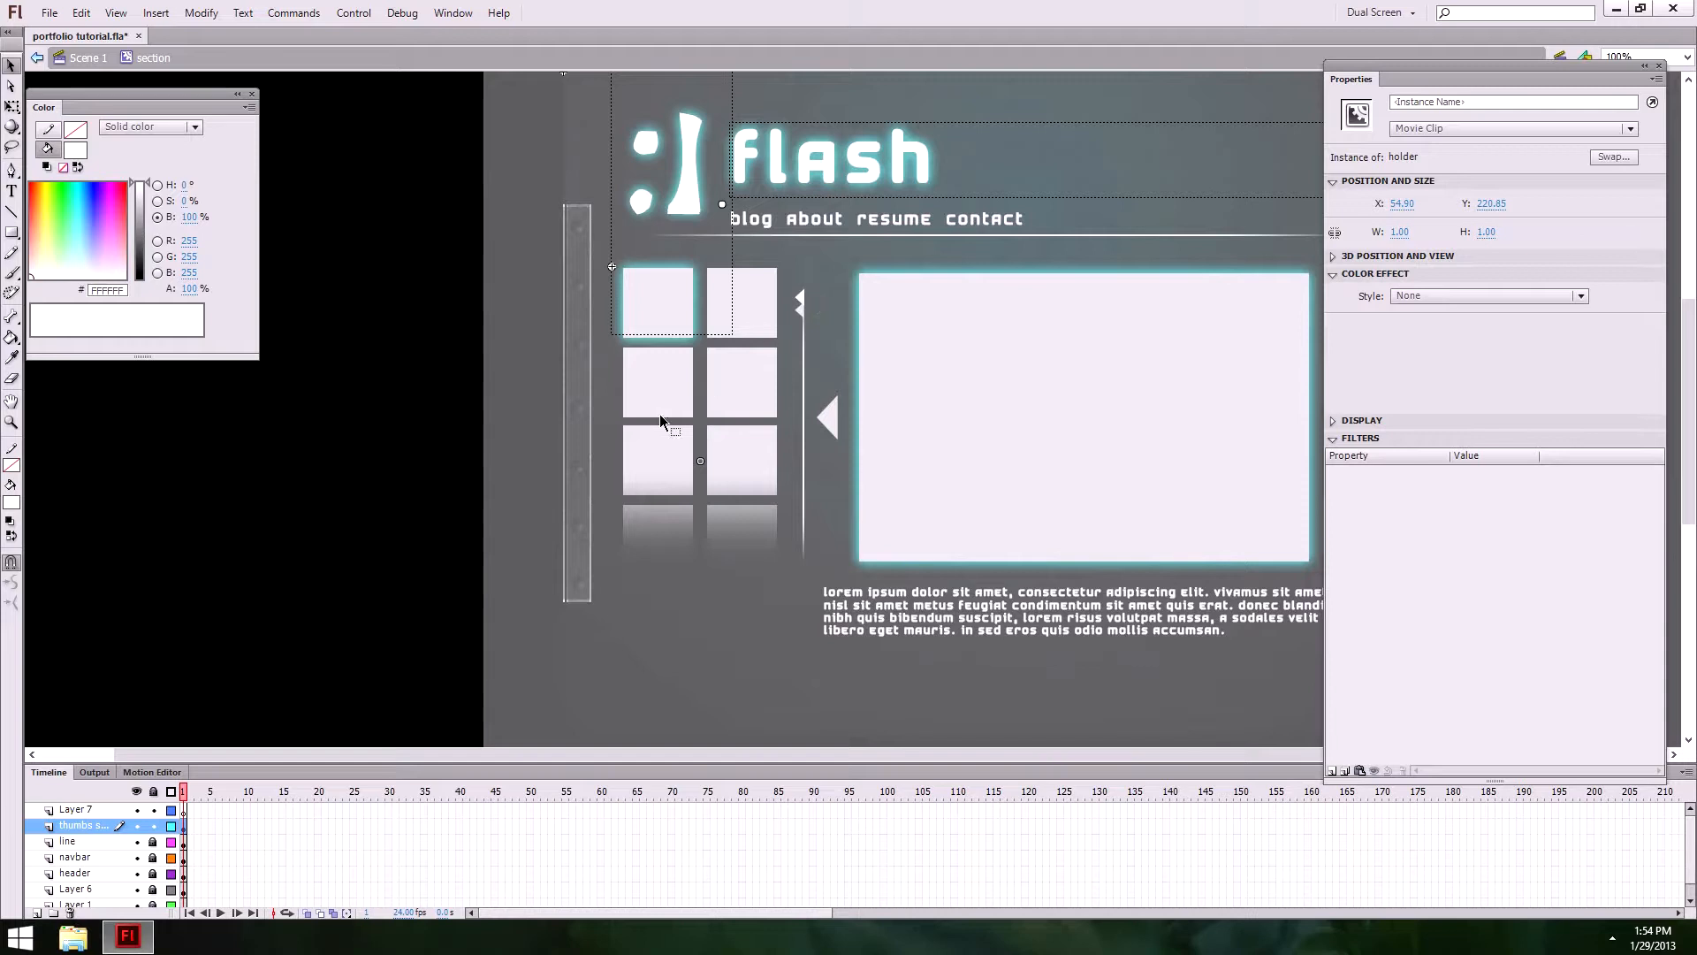
pyautogui.click(153, 843)
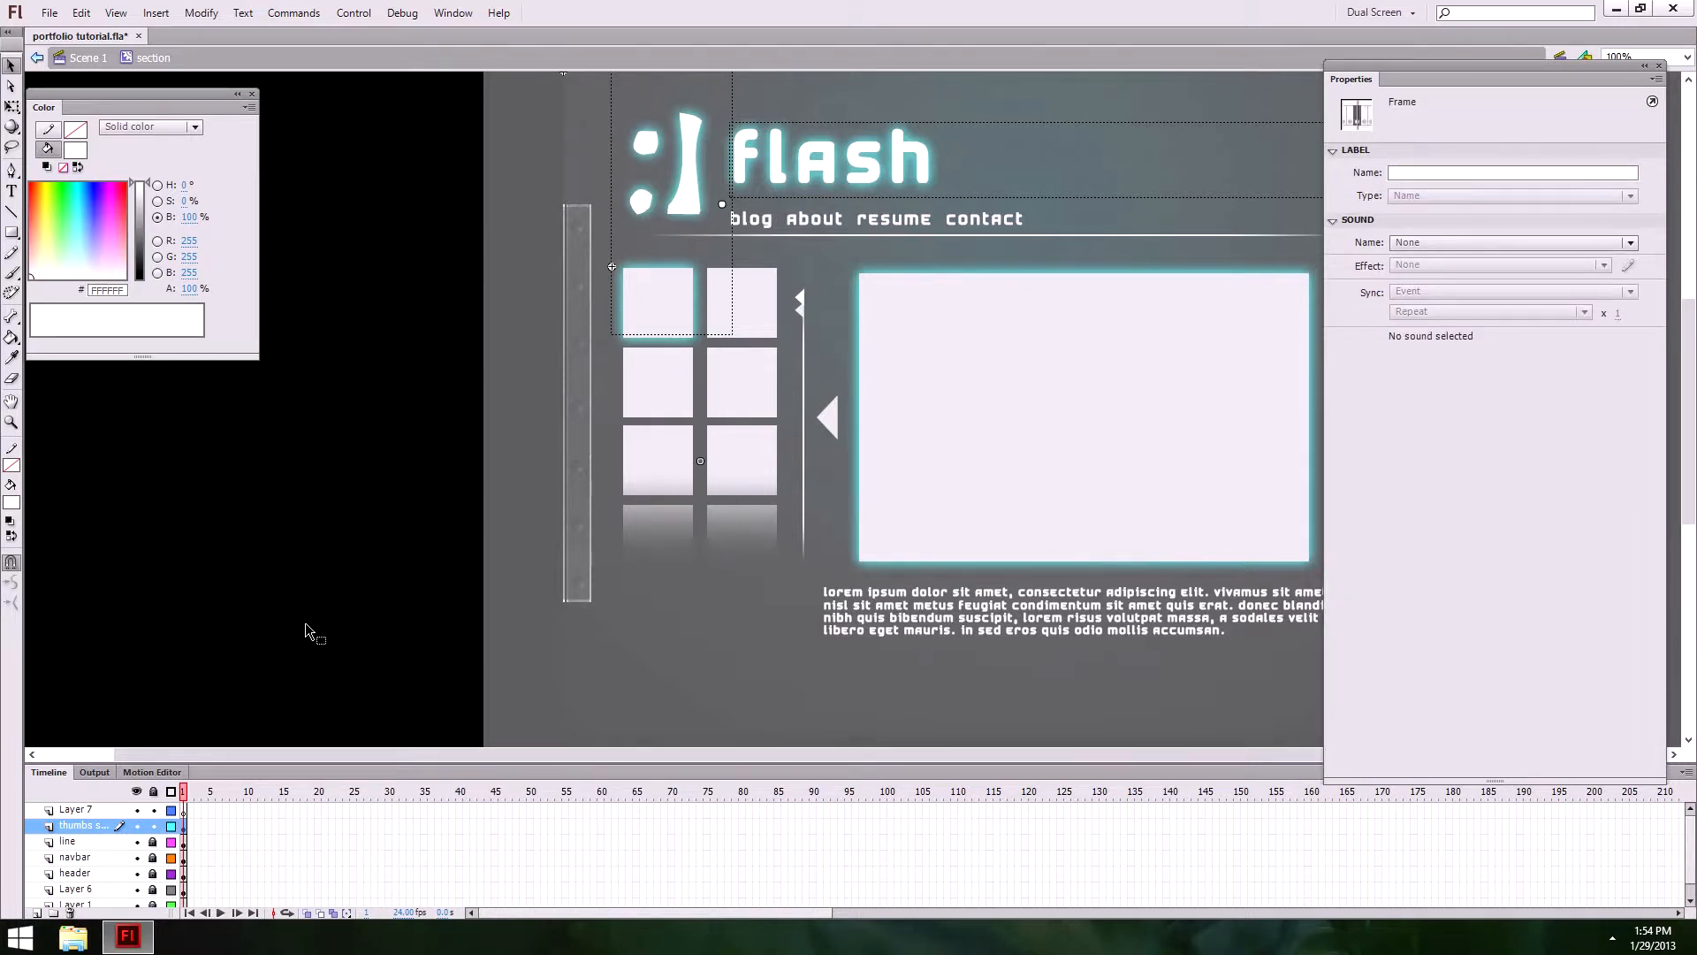
pyautogui.click(804, 371)
pyautogui.press('F8')
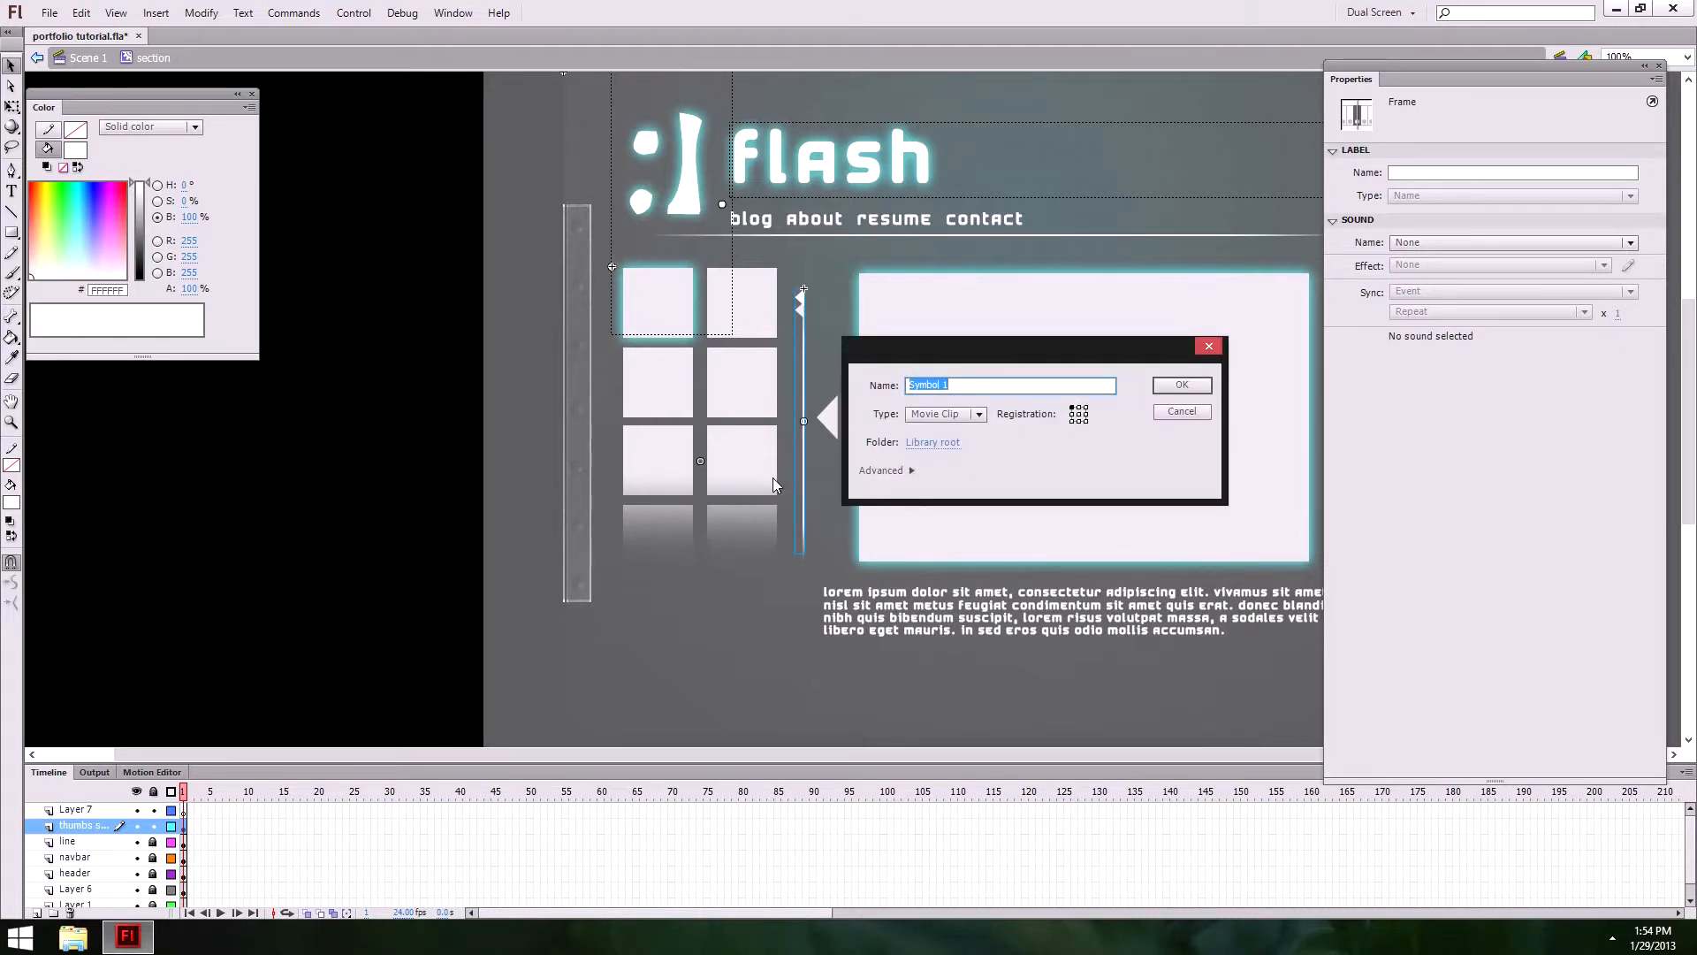
pyautogui.write('thumbSelector')
pyautogui.press('Return')
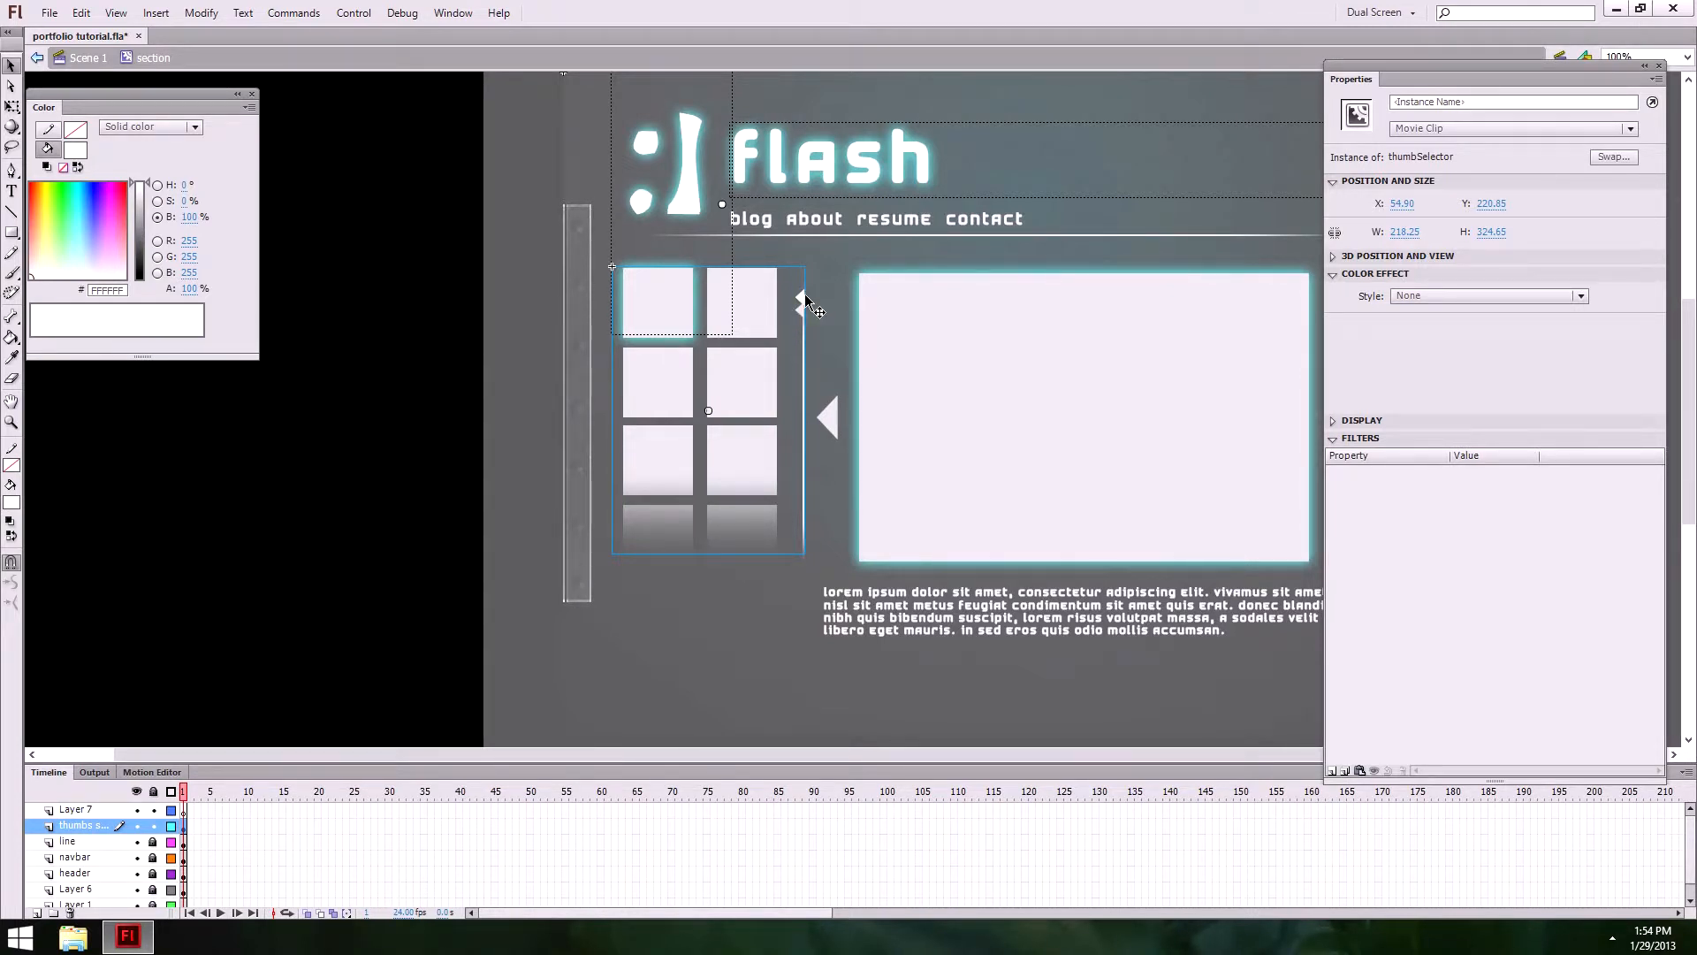
# Step: Open the thumbSelector clip for editing and add two new layers above its existing layer
pyautogui.doubleClick(805, 301)
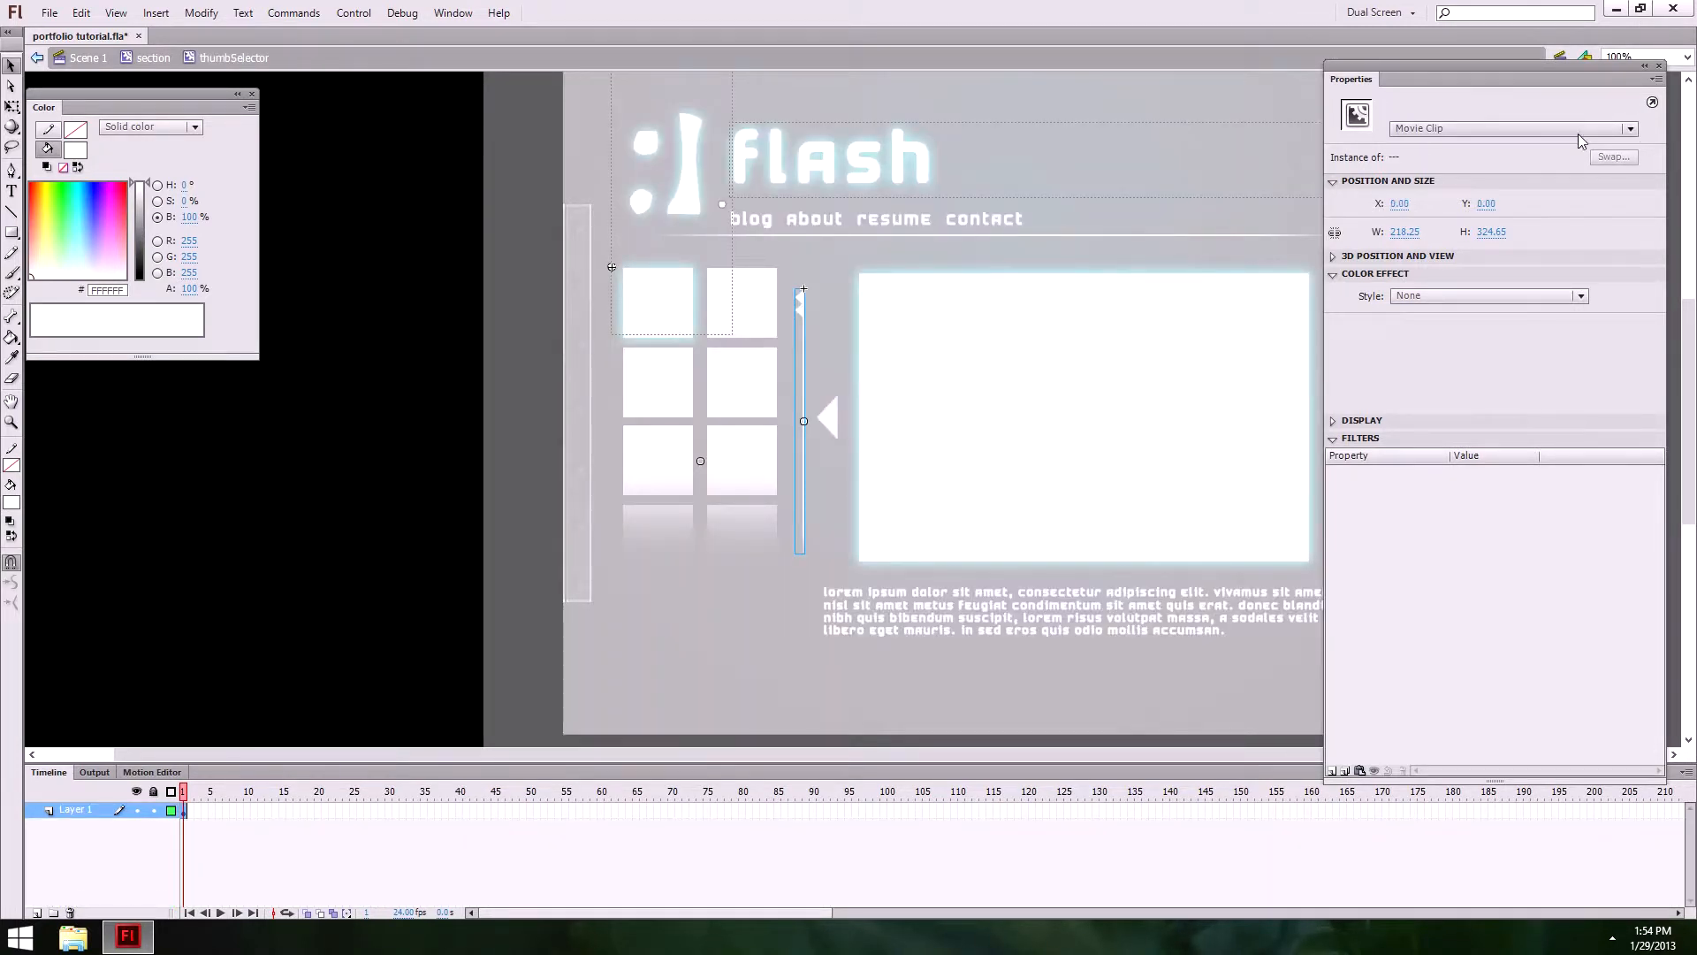
pyautogui.click(822, 345)
pyautogui.click(802, 312)
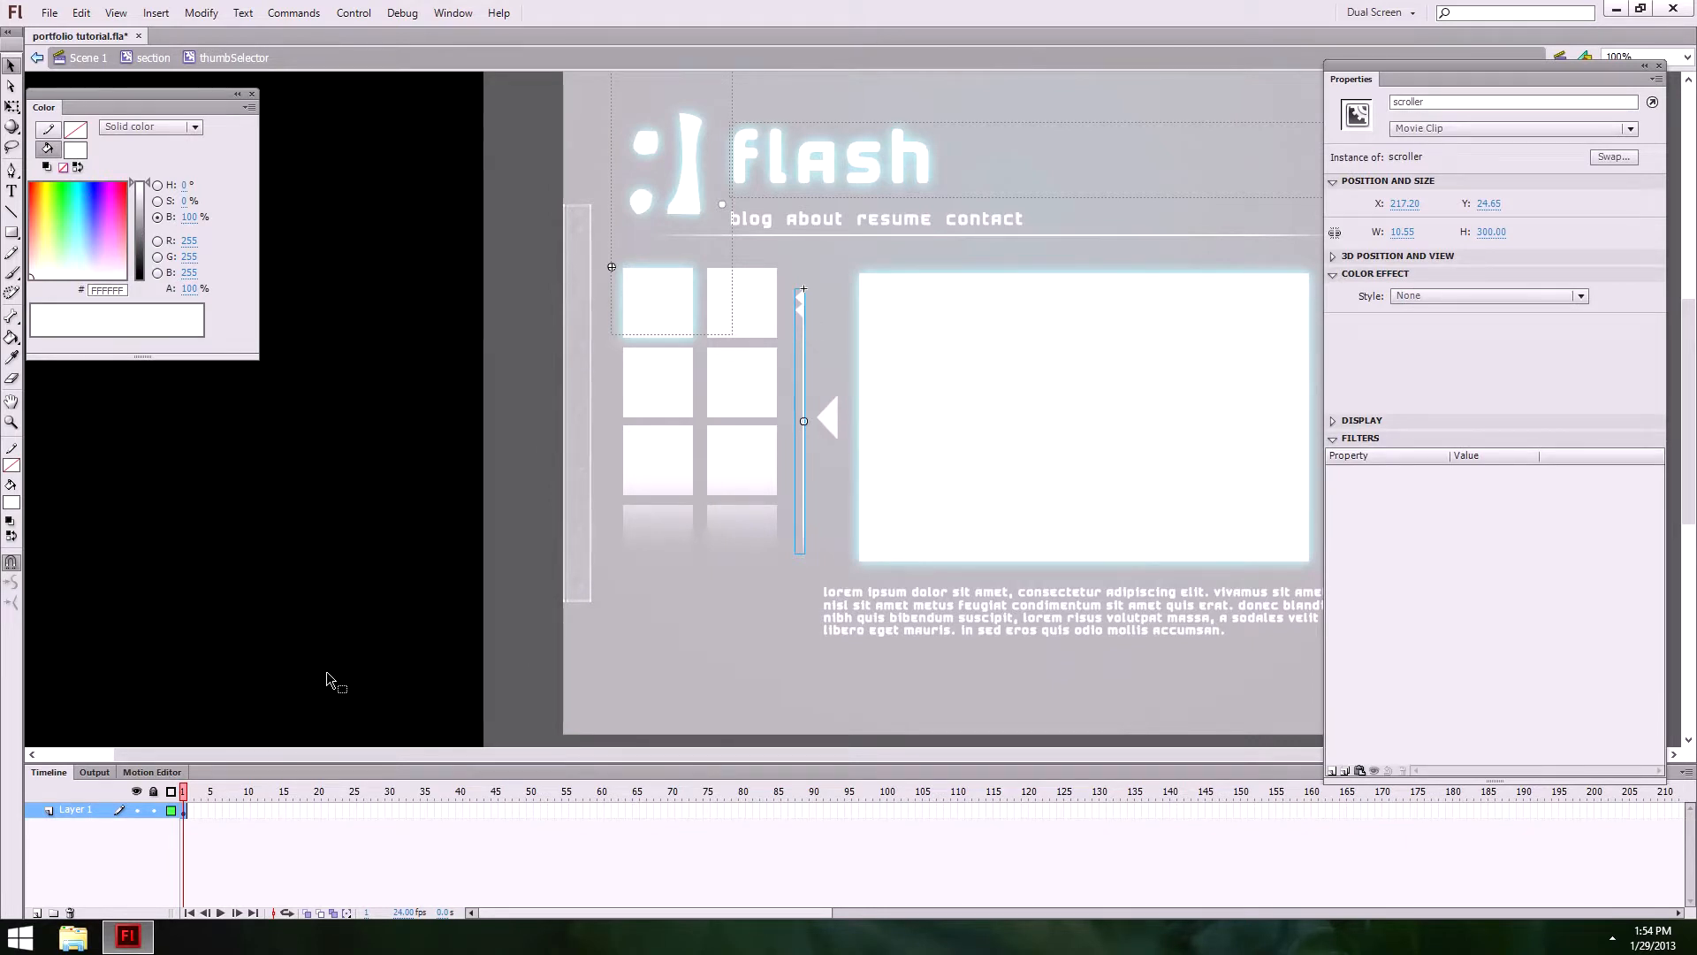
pyautogui.click(36, 912)
pyautogui.click(36, 913)
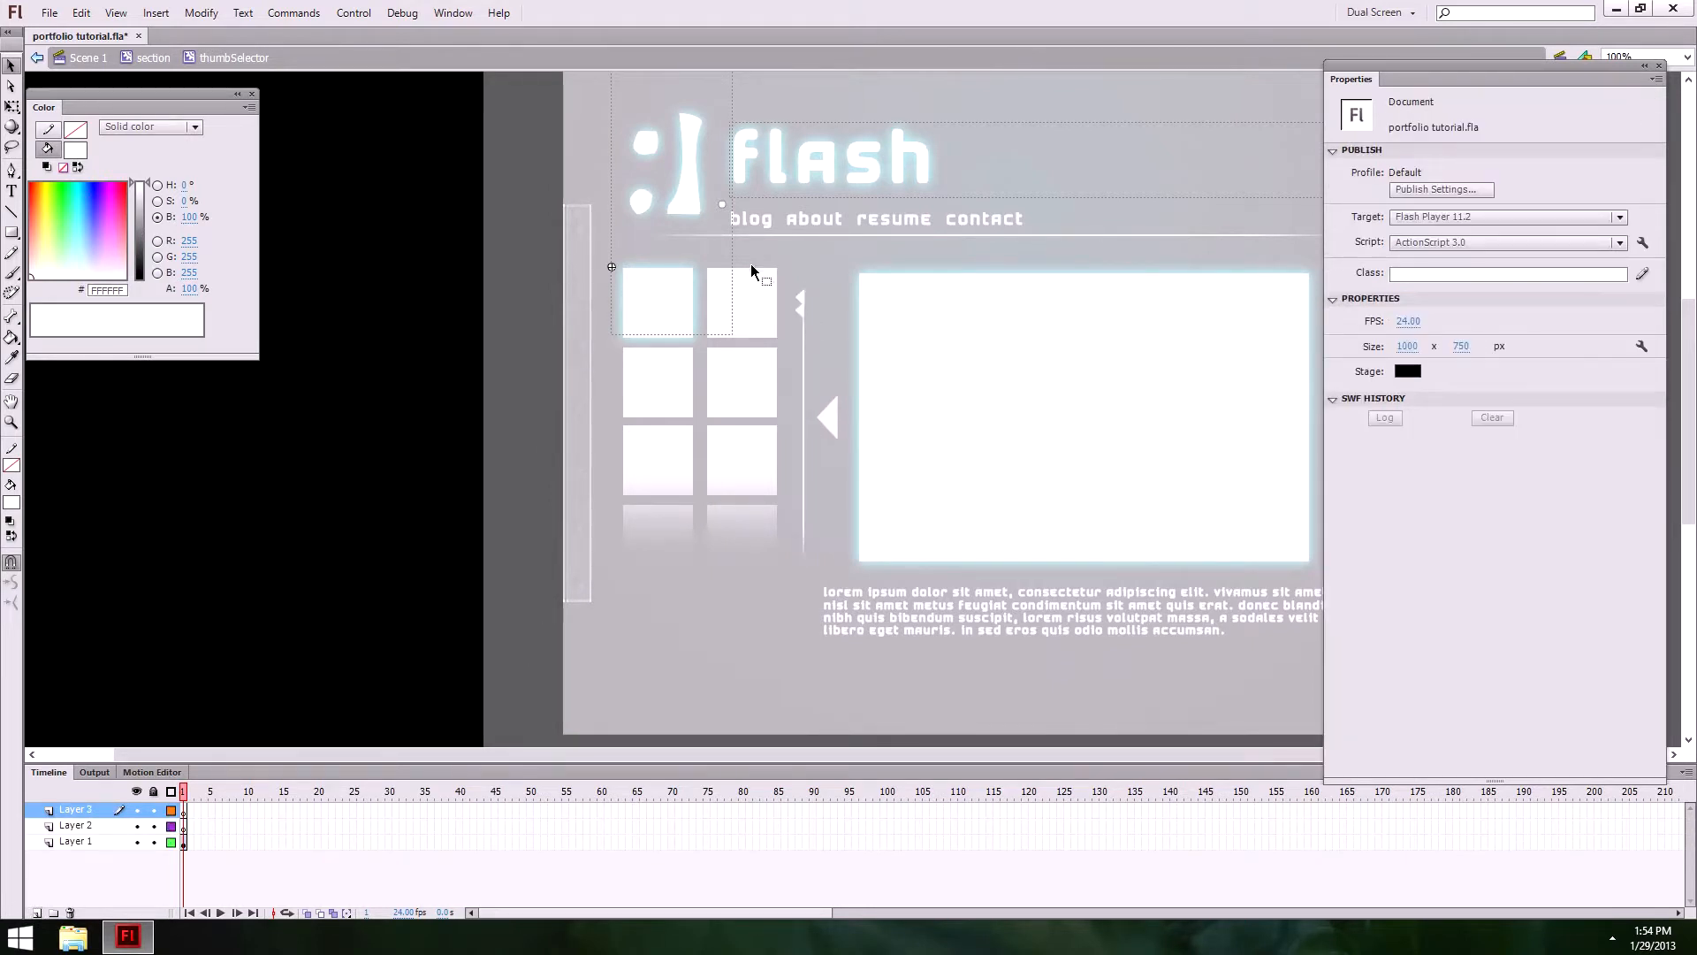
# Step: Move the scroller from Layer 1 onto Layer 2, keeping its place on the stage
pyautogui.click(802, 311)
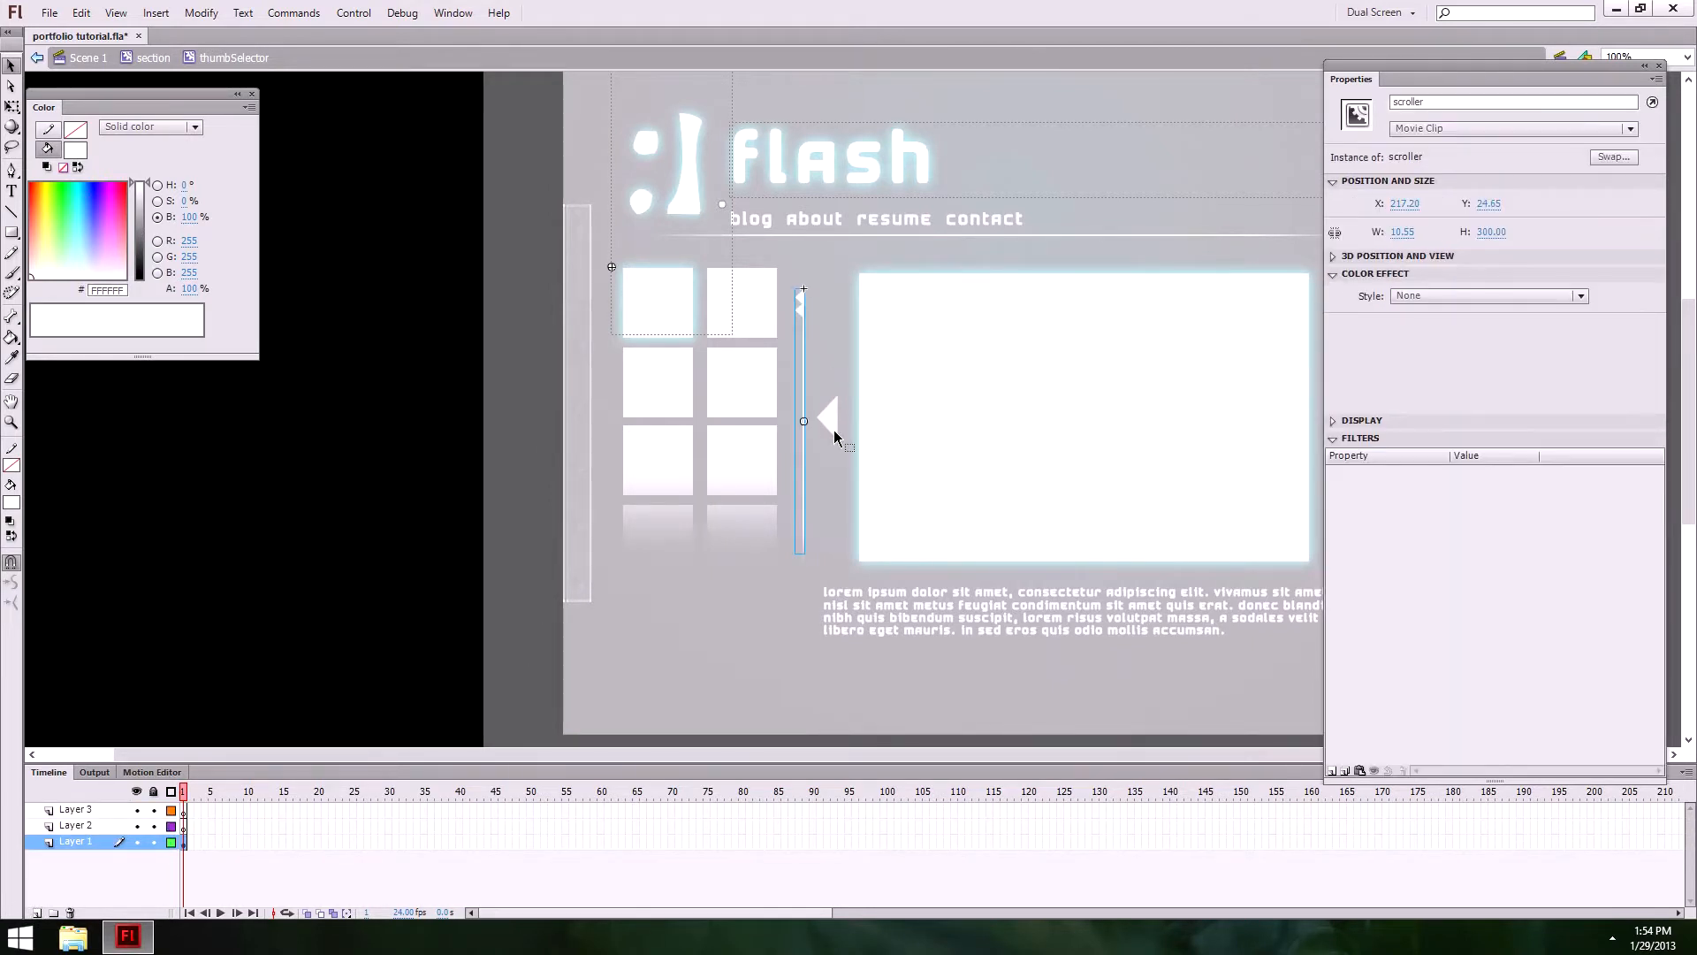
pyautogui.click(601, 581)
pyautogui.click(124, 825)
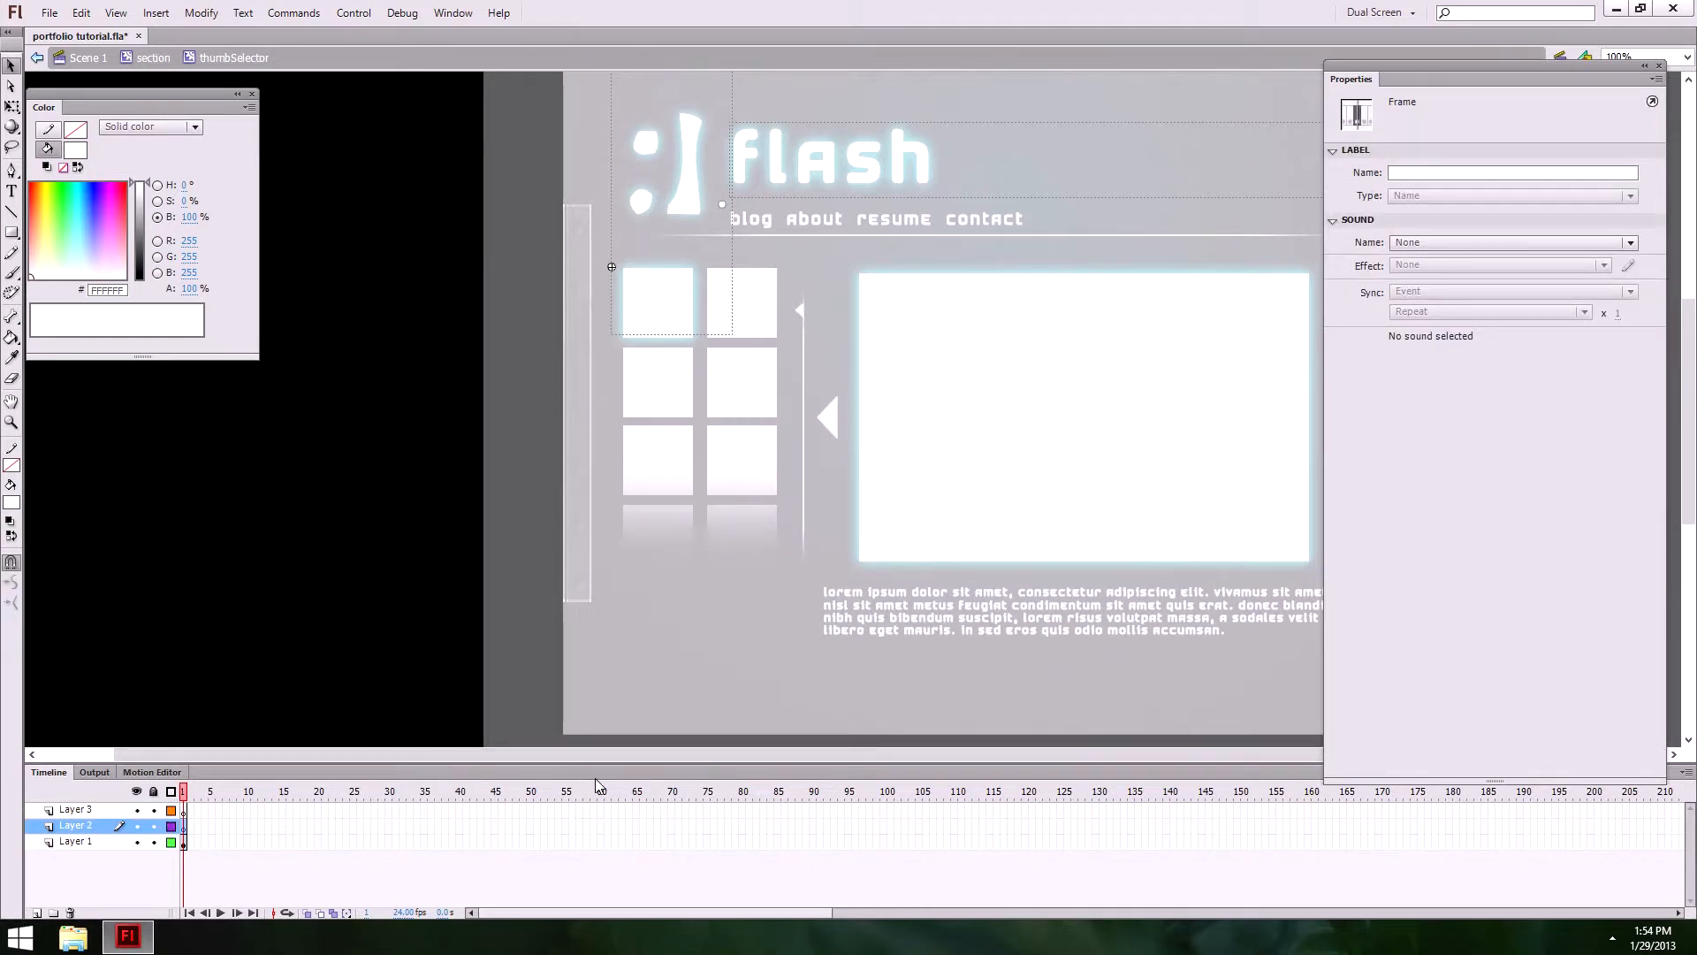
pyautogui.click(389, 824)
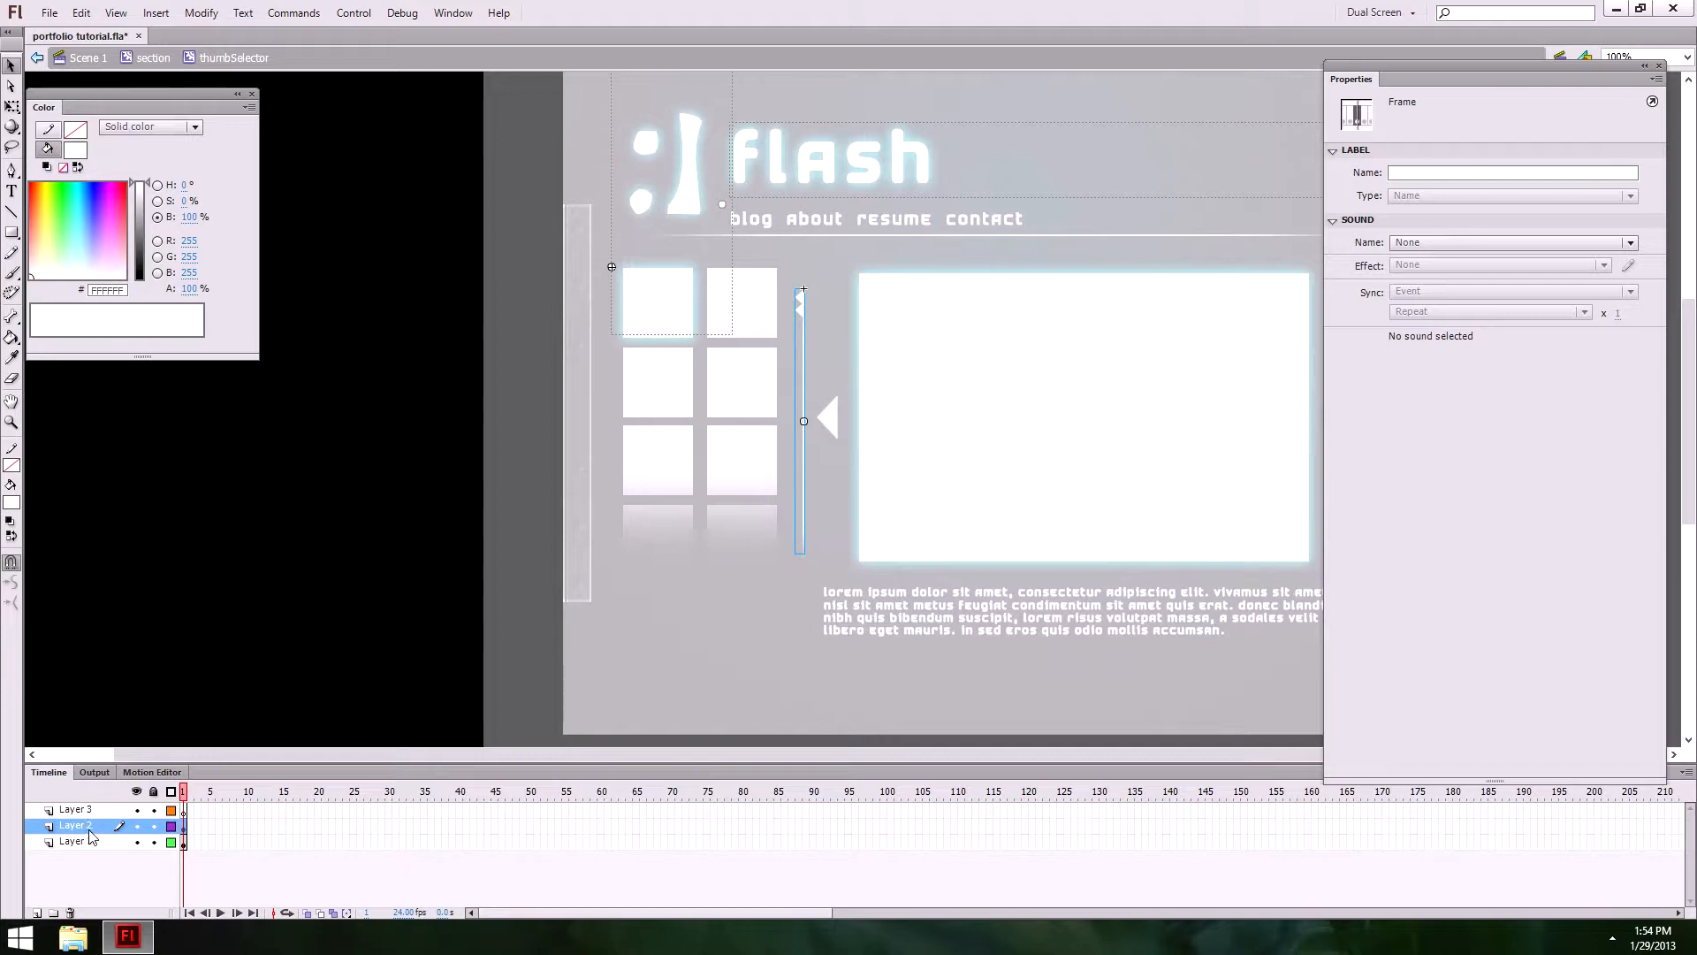
# Step: Bring the scroller's layer to the front of the layer stack and rename it "scroll"
pyautogui.moveTo(92, 833); pyautogui.dragTo(93, 804)
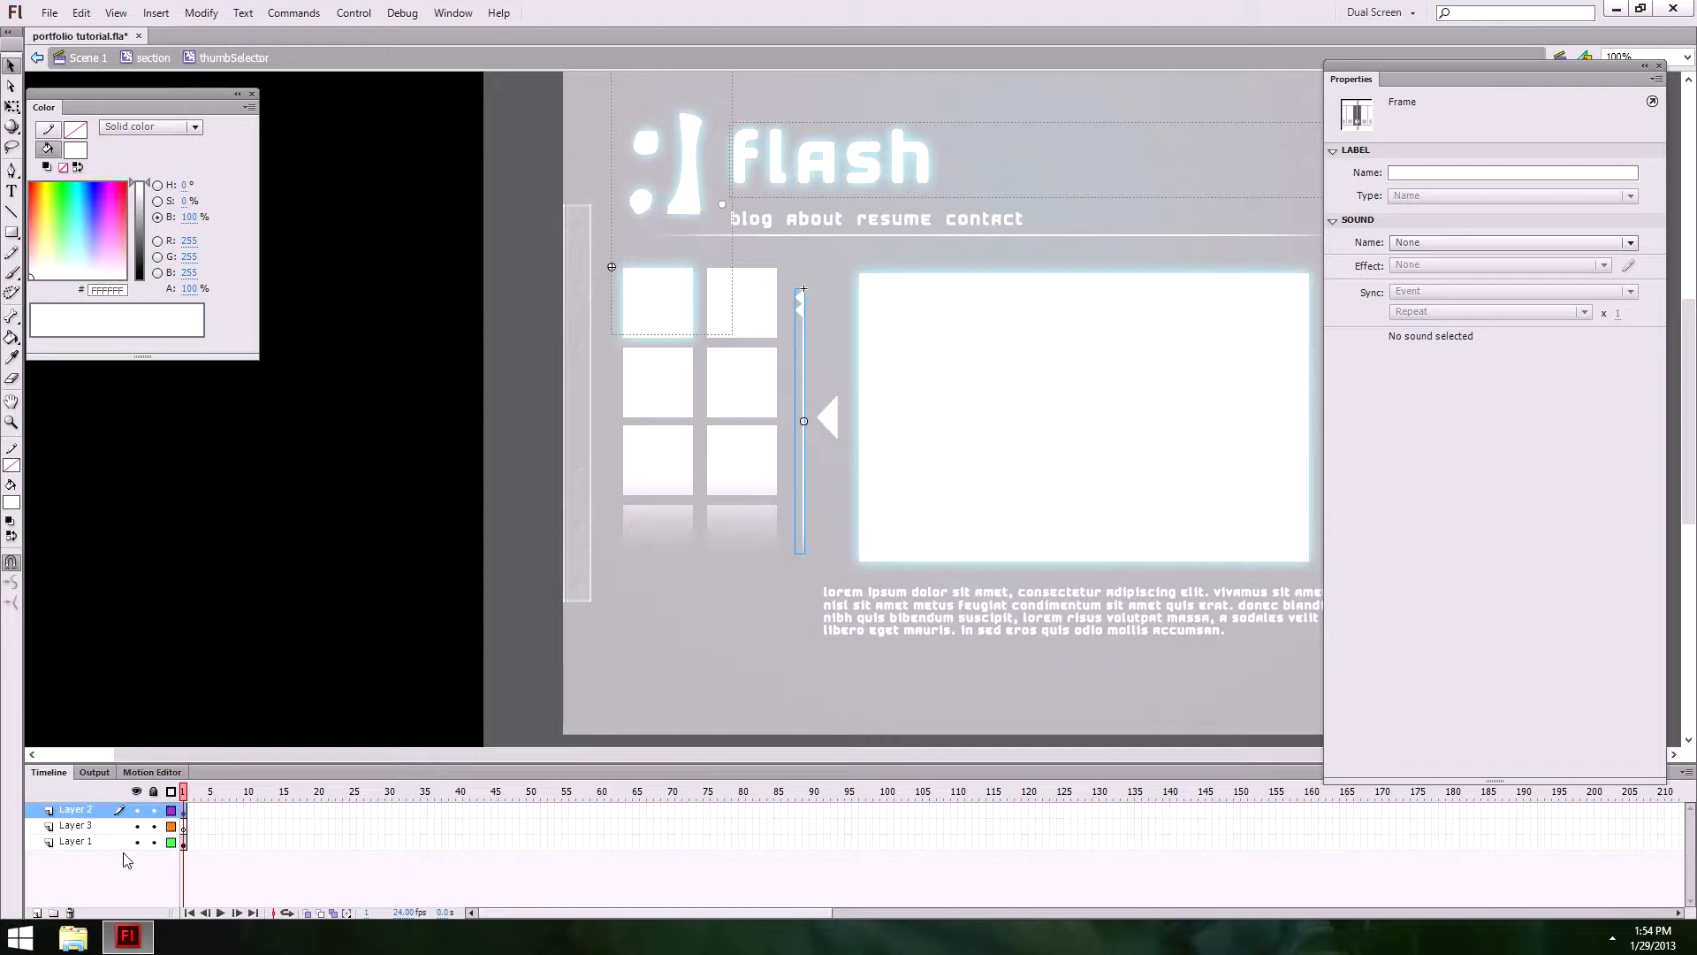
pyautogui.doubleClick(78, 810)
pyautogui.write('scroll')
pyautogui.press('Return')
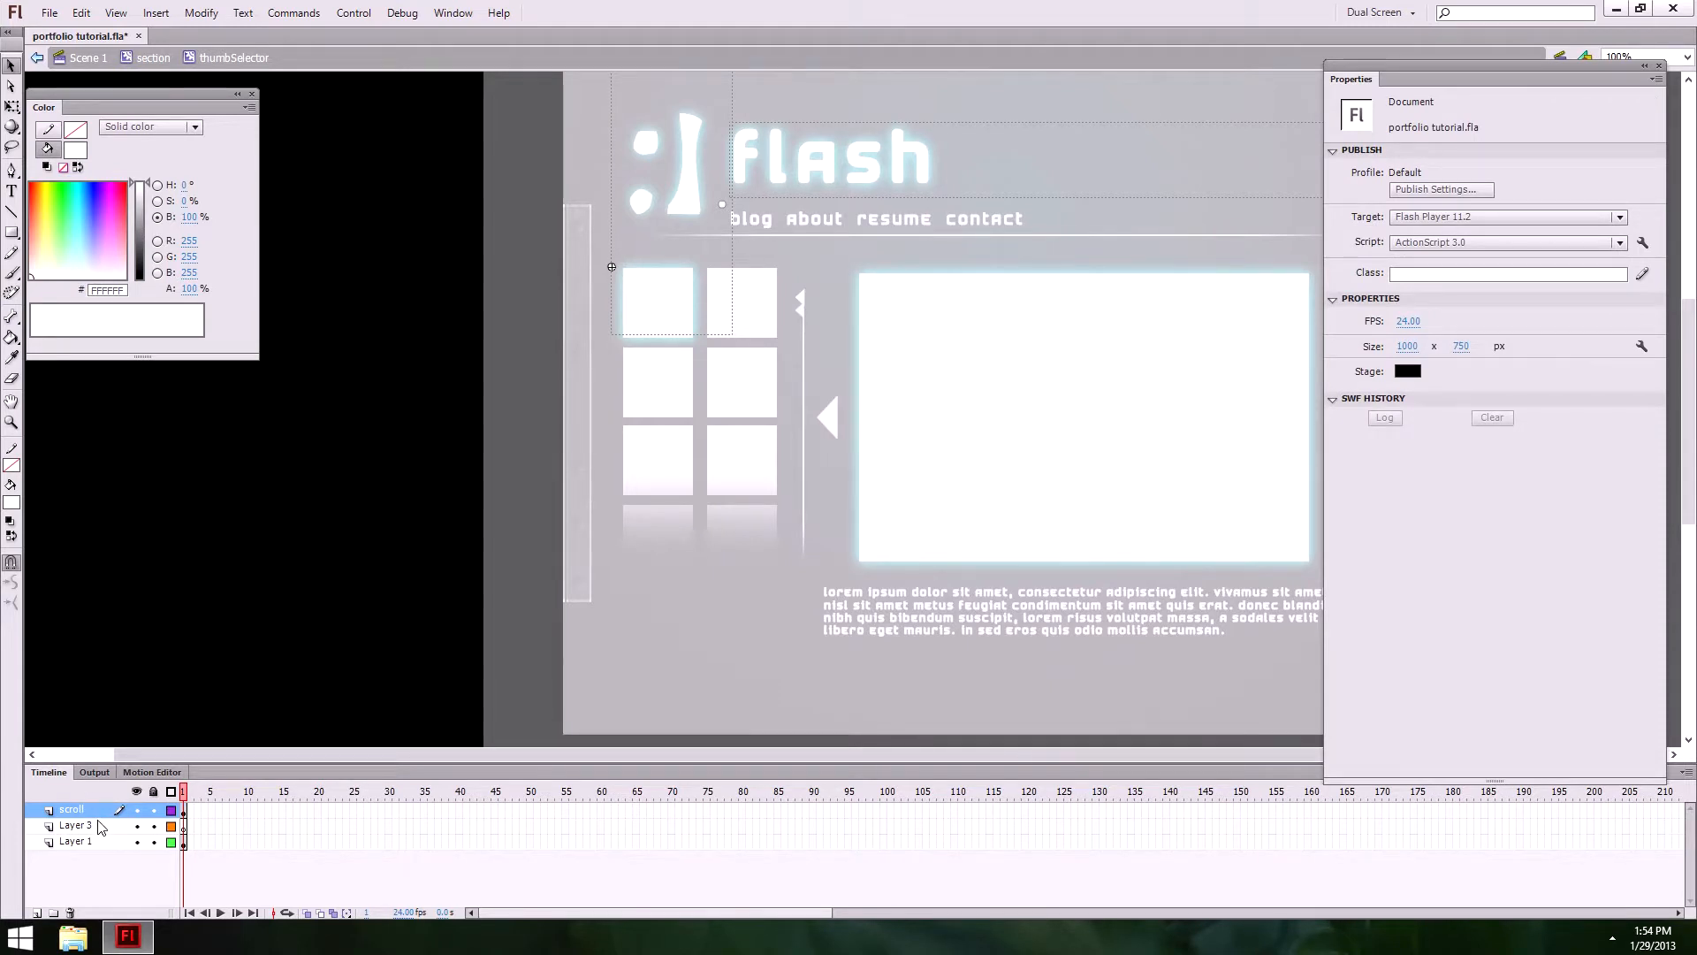
# Step: Rename Layer 1 to "holder" and add a new layer named "mask" directly above it
pyautogui.doubleClick(76, 841)
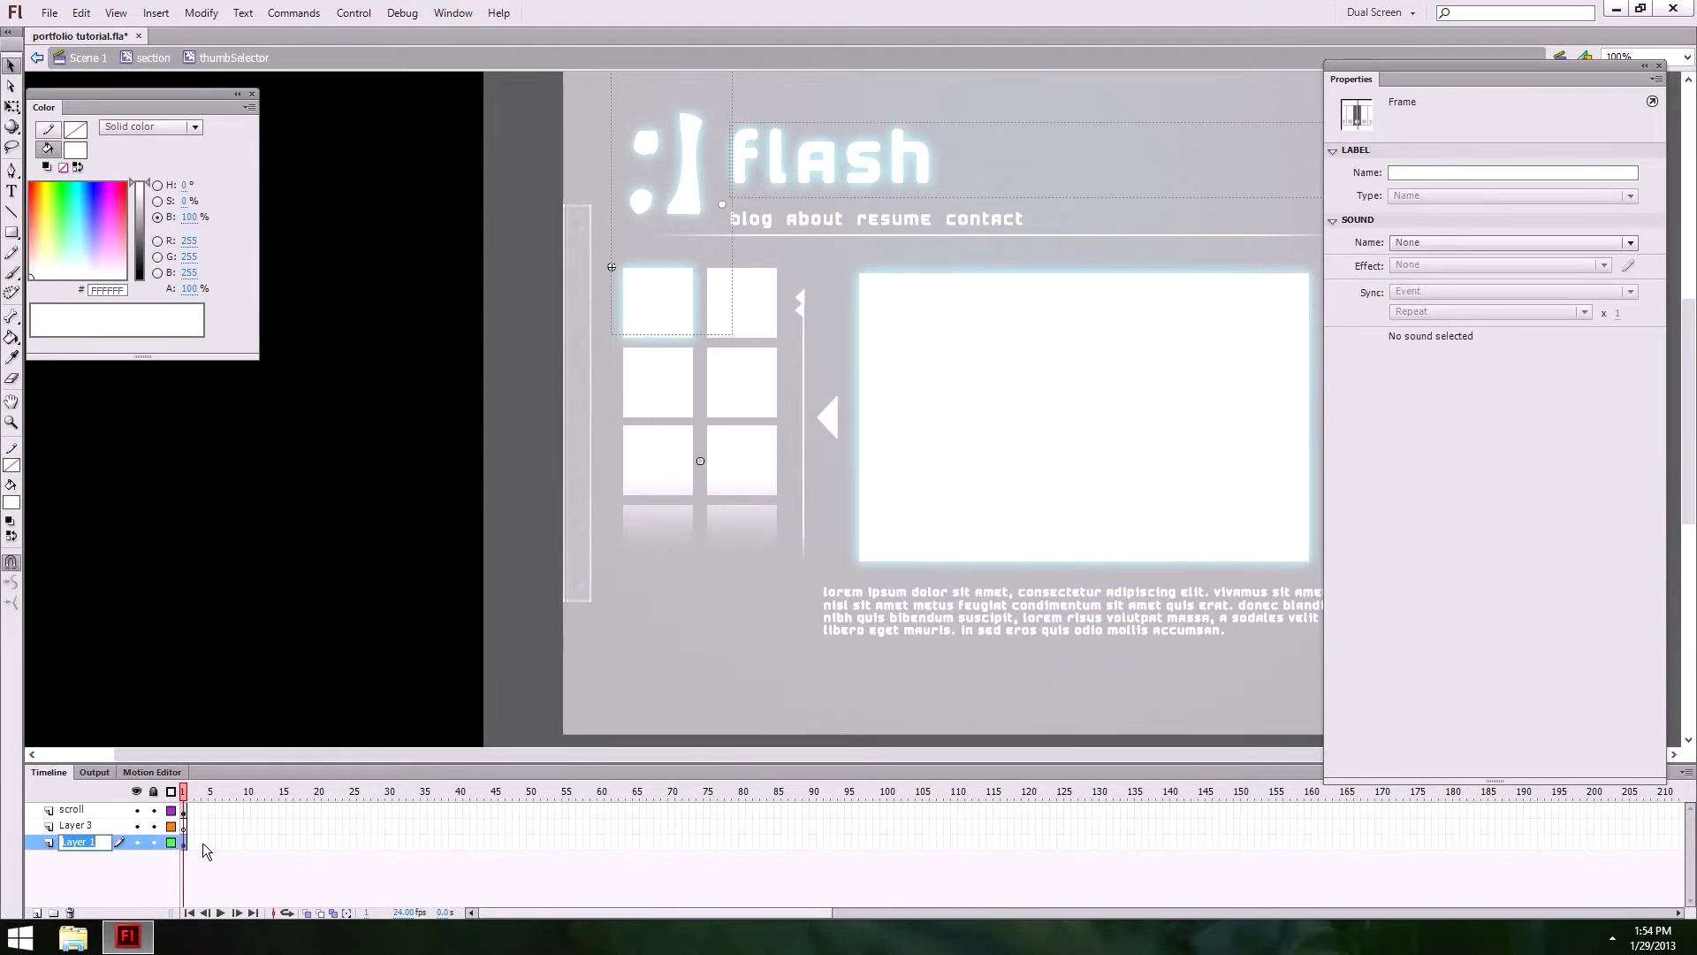
pyautogui.write('holder')
pyautogui.click(203, 850)
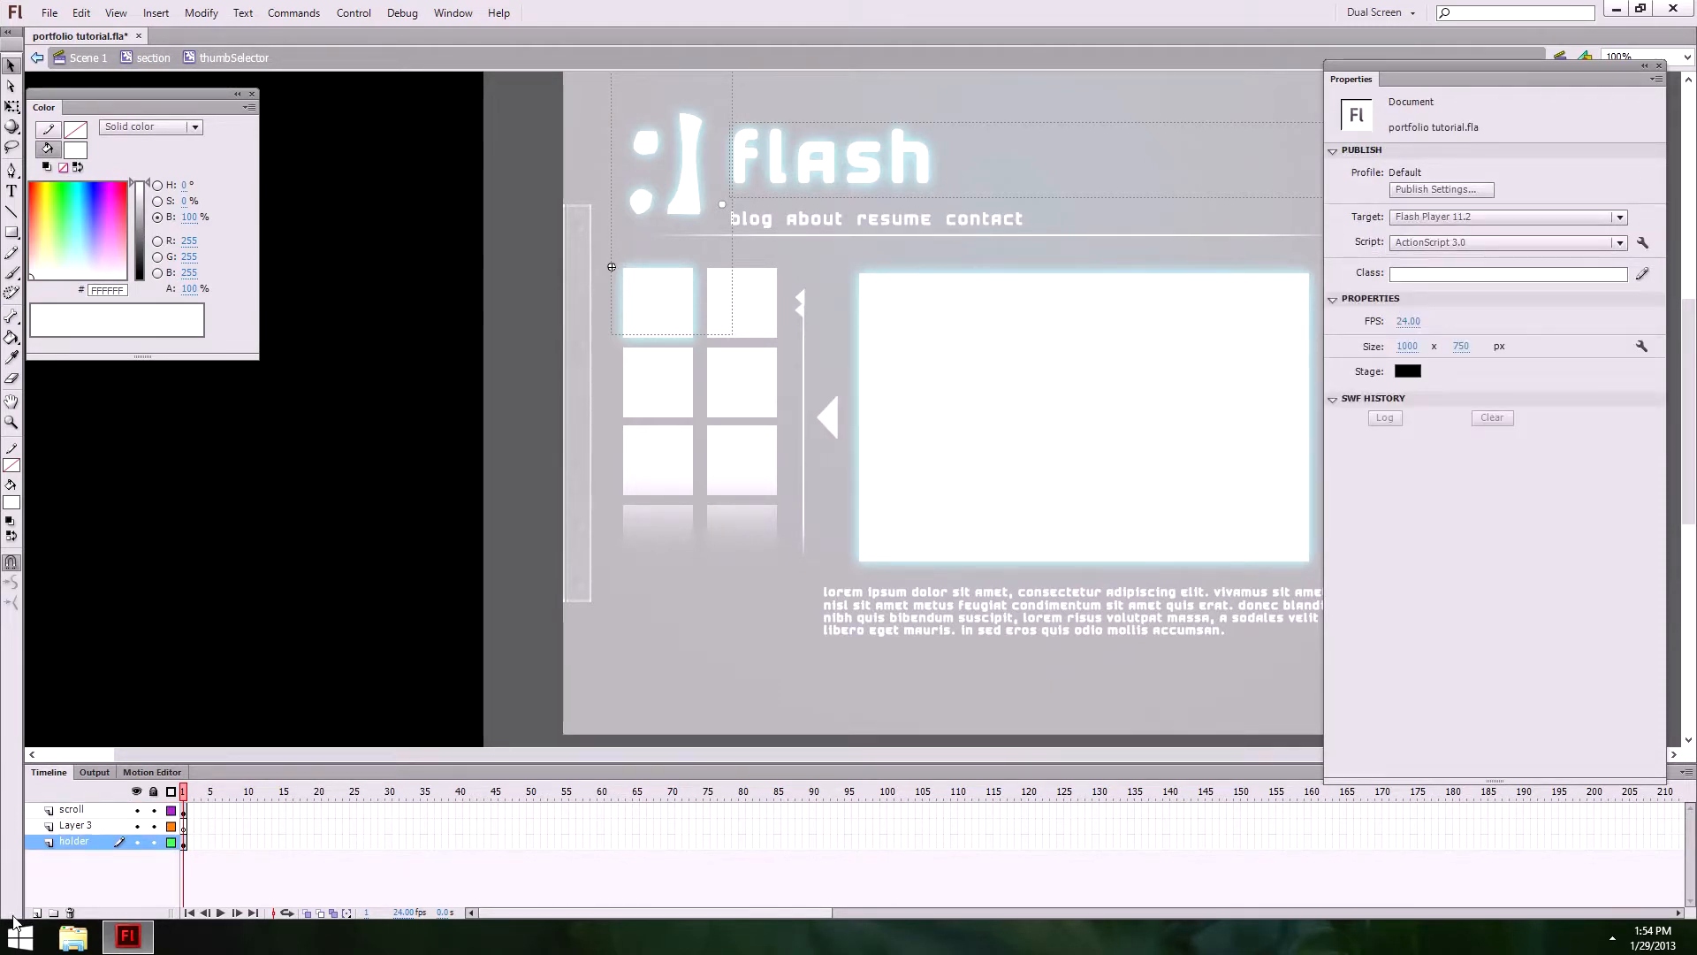
pyautogui.click(36, 913)
pyautogui.doubleClick(74, 842)
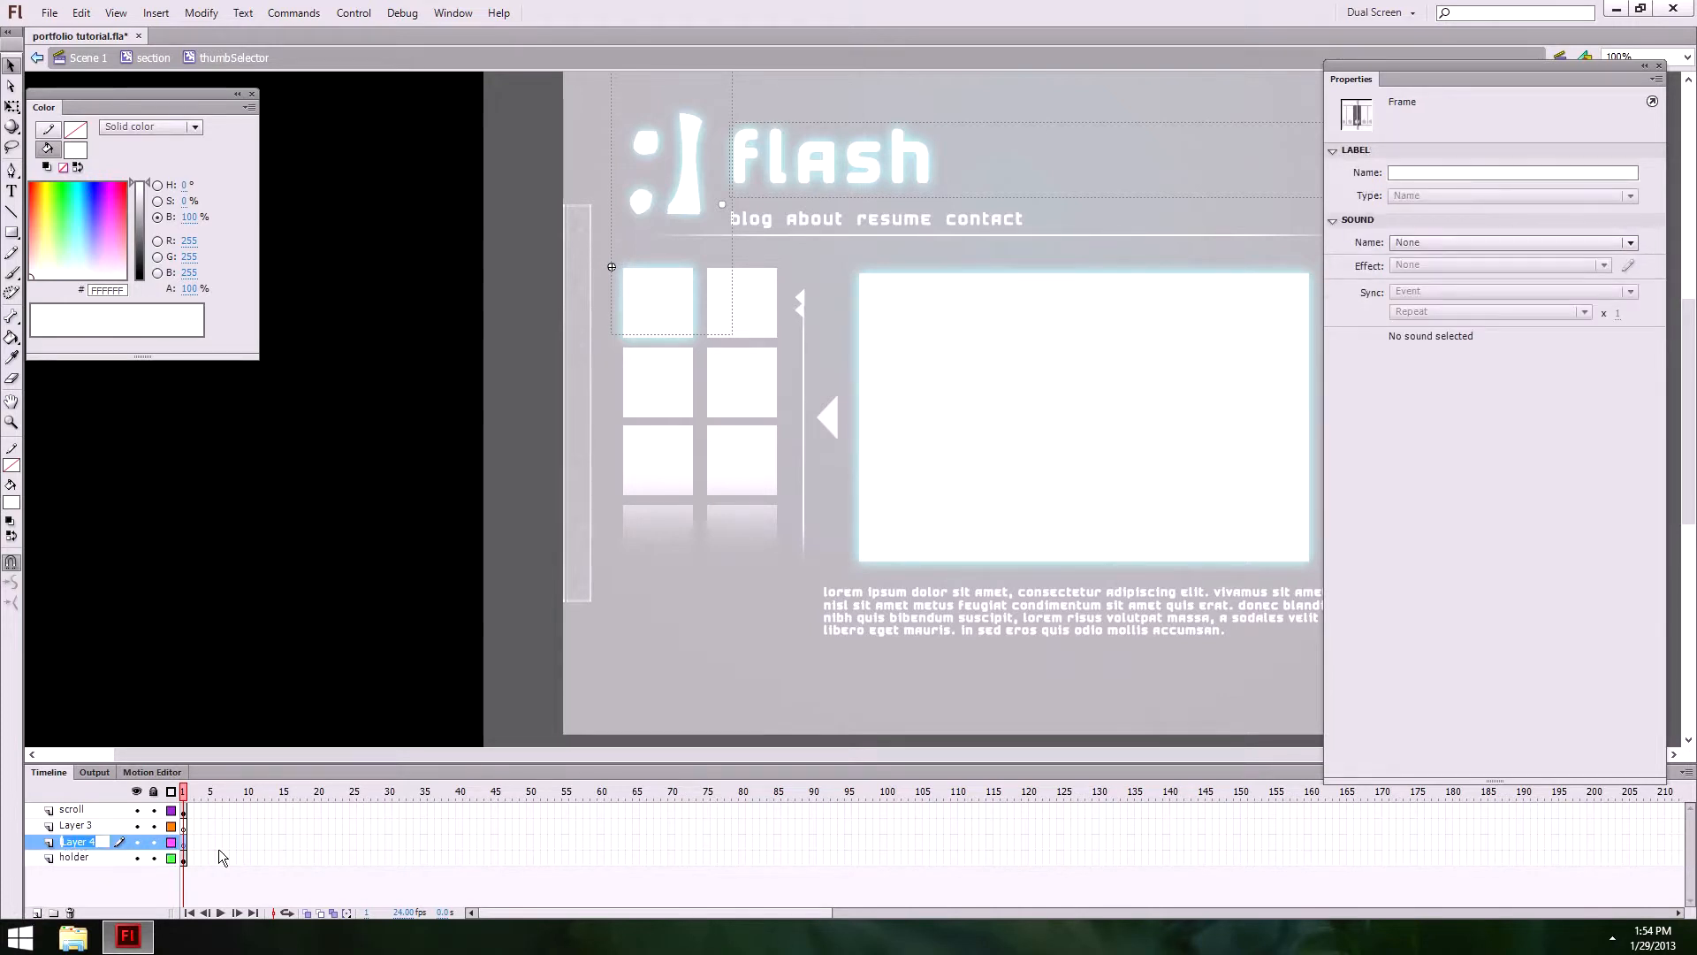
pyautogui.write('mask')
pyautogui.press('Return')
# Step: Rename Layer 3, between the scroll and mask layers, to "fade"
pyautogui.doubleClick(75, 826)
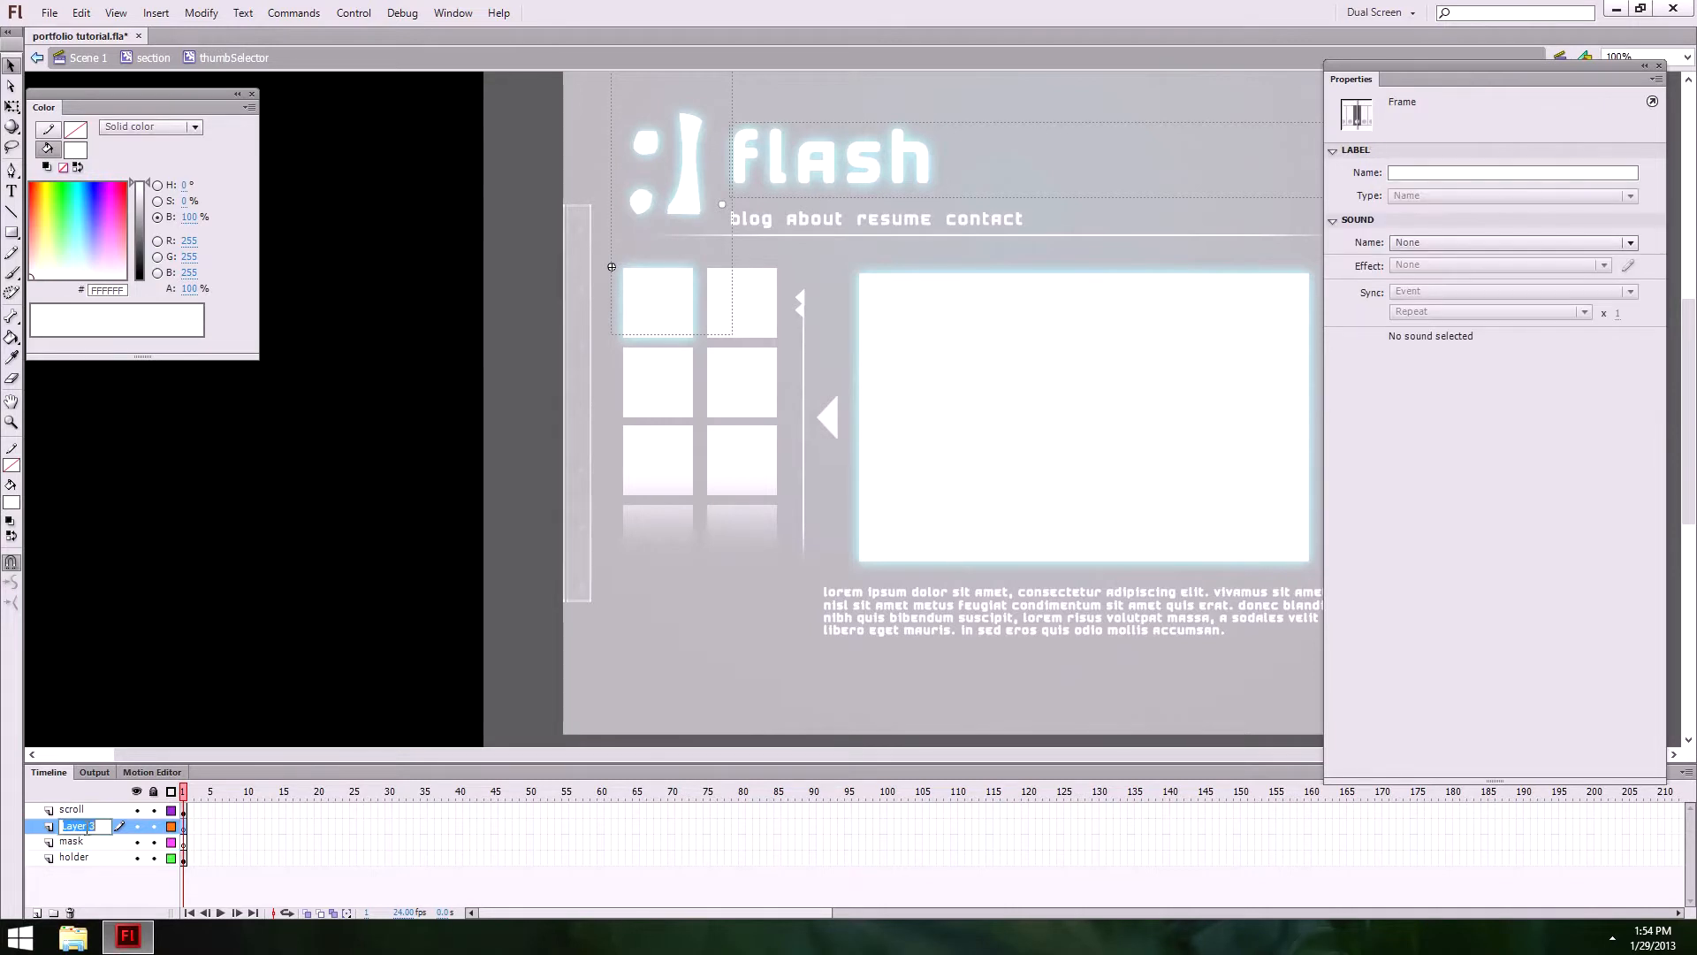
pyautogui.write('face')
pyautogui.press('Return')
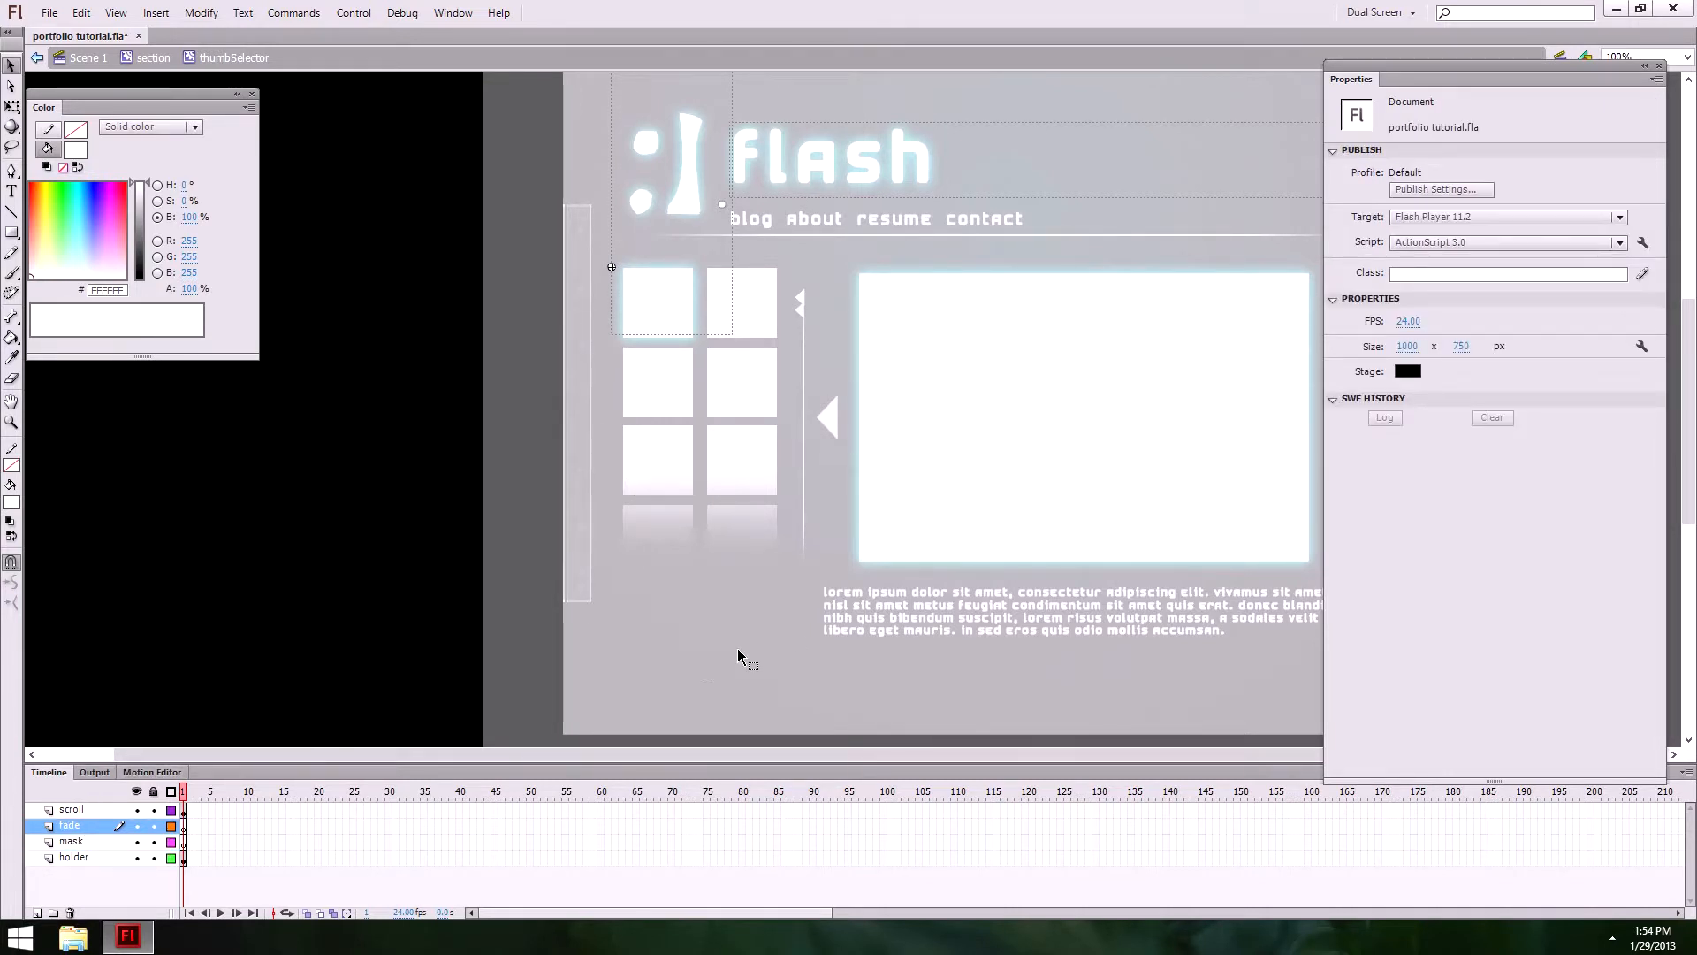
# Step: Draw a bright green (00FF00) rectangle without stroke on the mask layer, covering the whole thumbnail grid beside the scroller
pyautogui.press('space')
pyautogui.moveTo(859, 635)
pyautogui.mouseDown()
pyautogui.moveTo(852, 588)
pyautogui.moveTo(850, 604)
pyautogui.mouseUp()
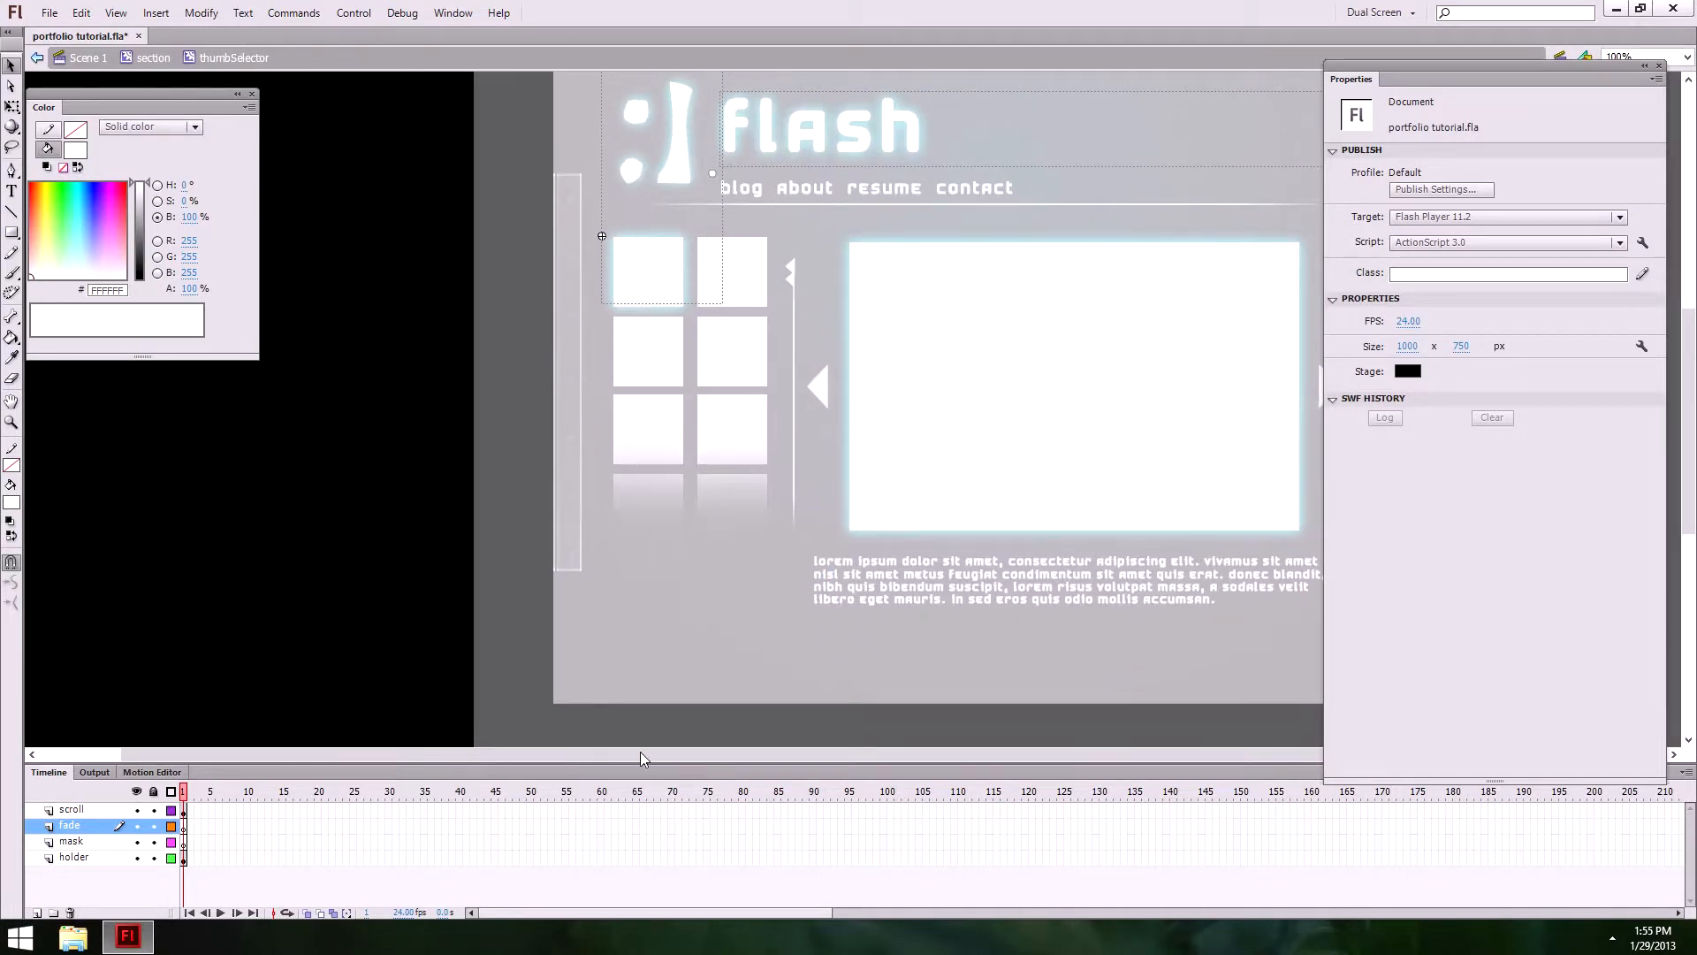
pyautogui.moveTo(650, 953)
pyautogui.click(77, 844)
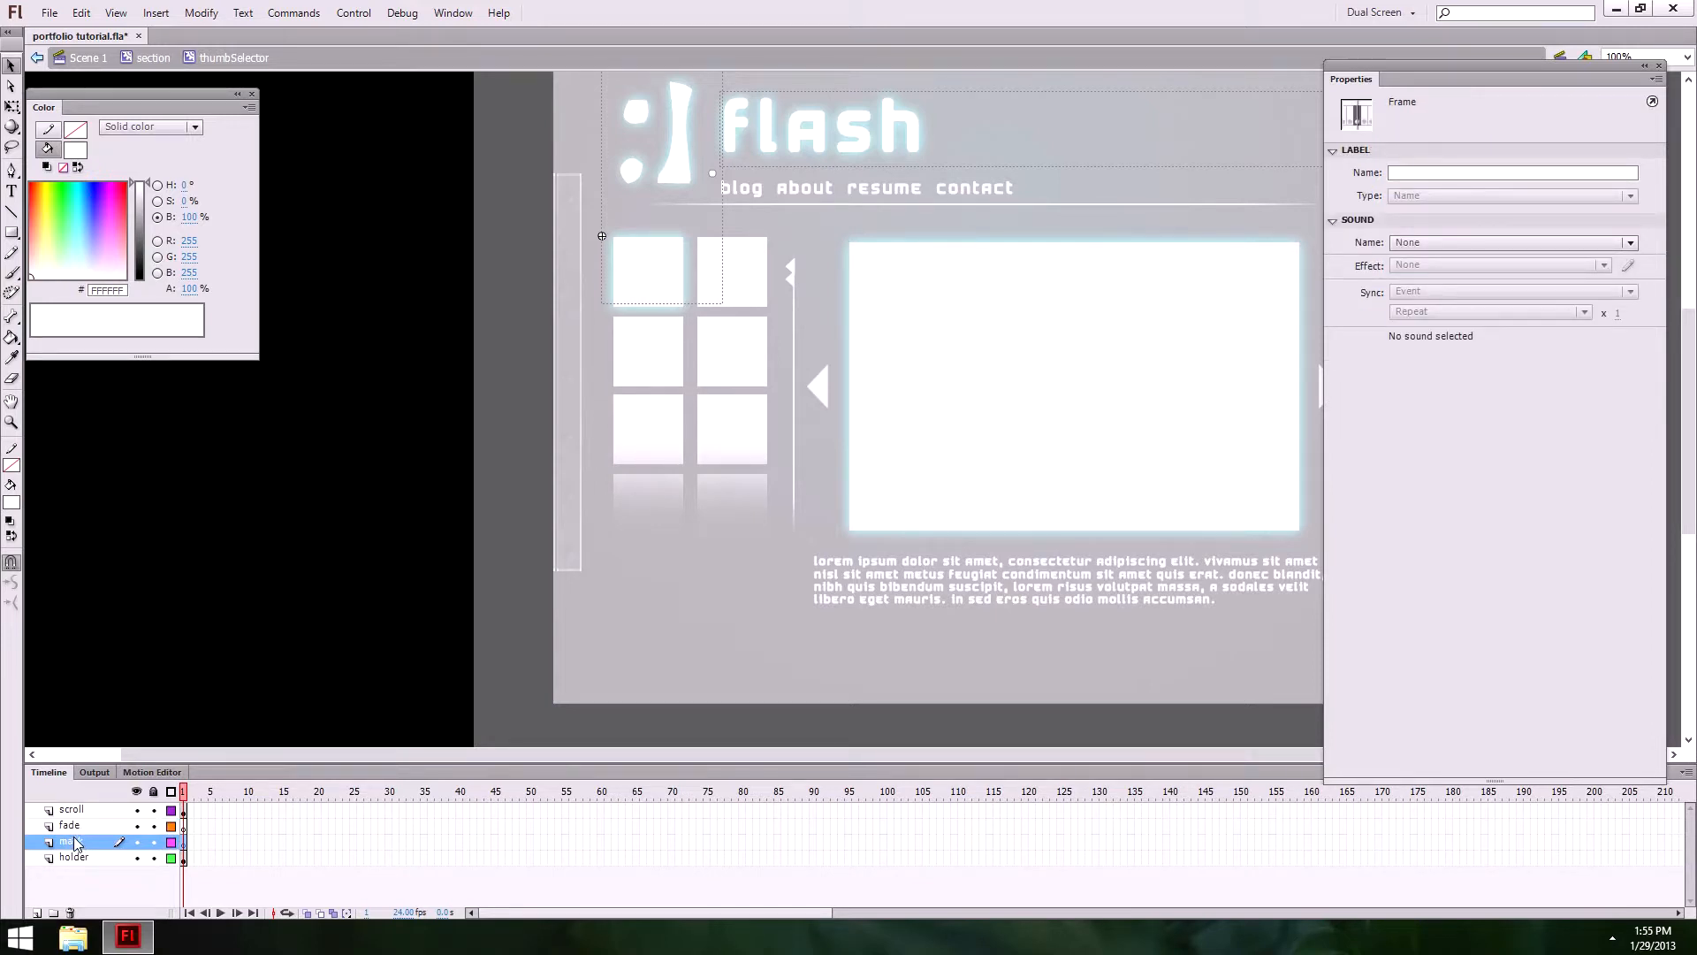
pyautogui.click(17, 233)
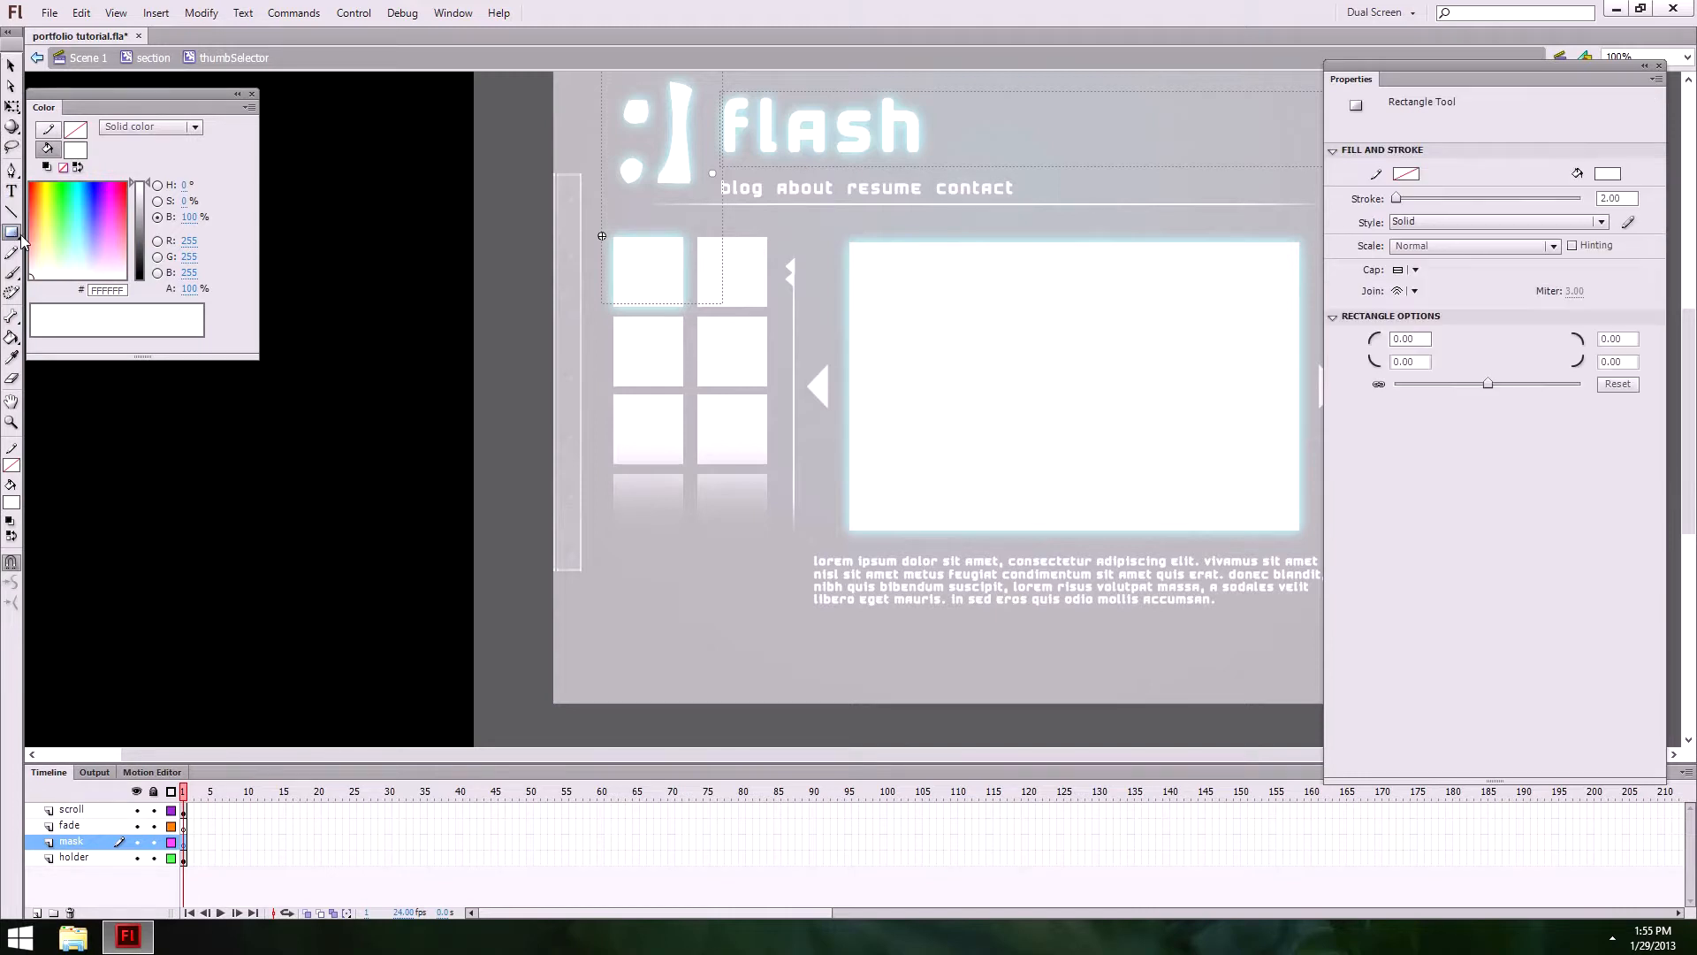
pyautogui.click(12, 502)
pyautogui.click(130, 534)
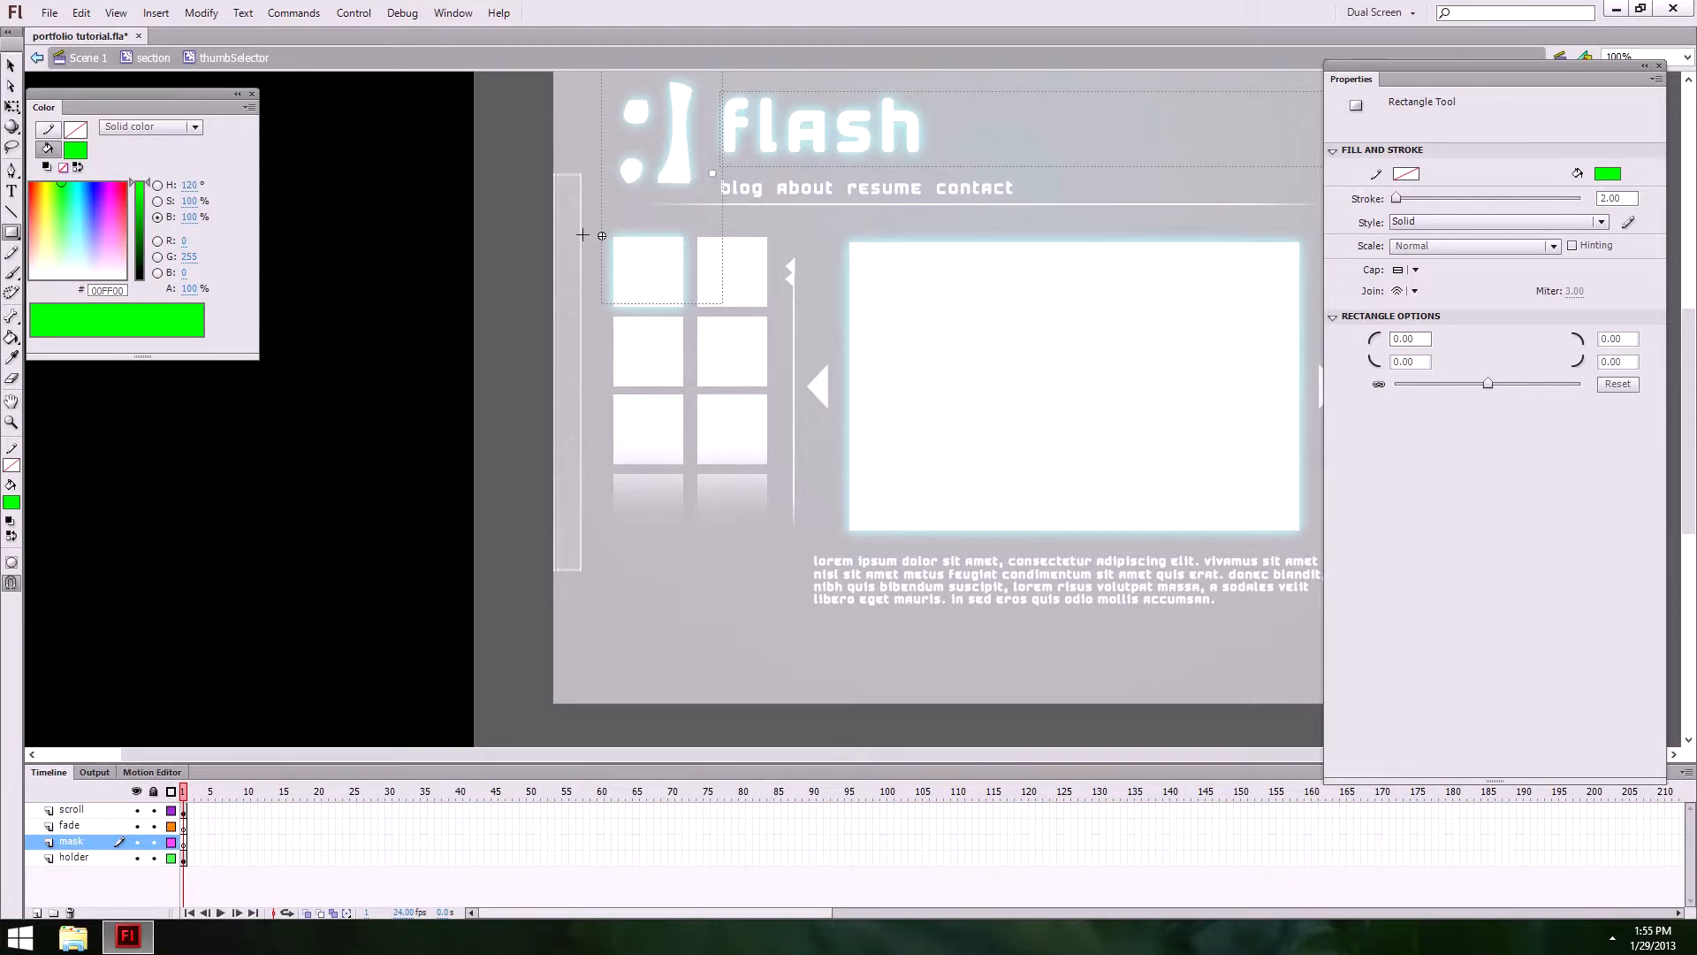
pyautogui.moveTo(584, 236); pyautogui.dragTo(790, 586)
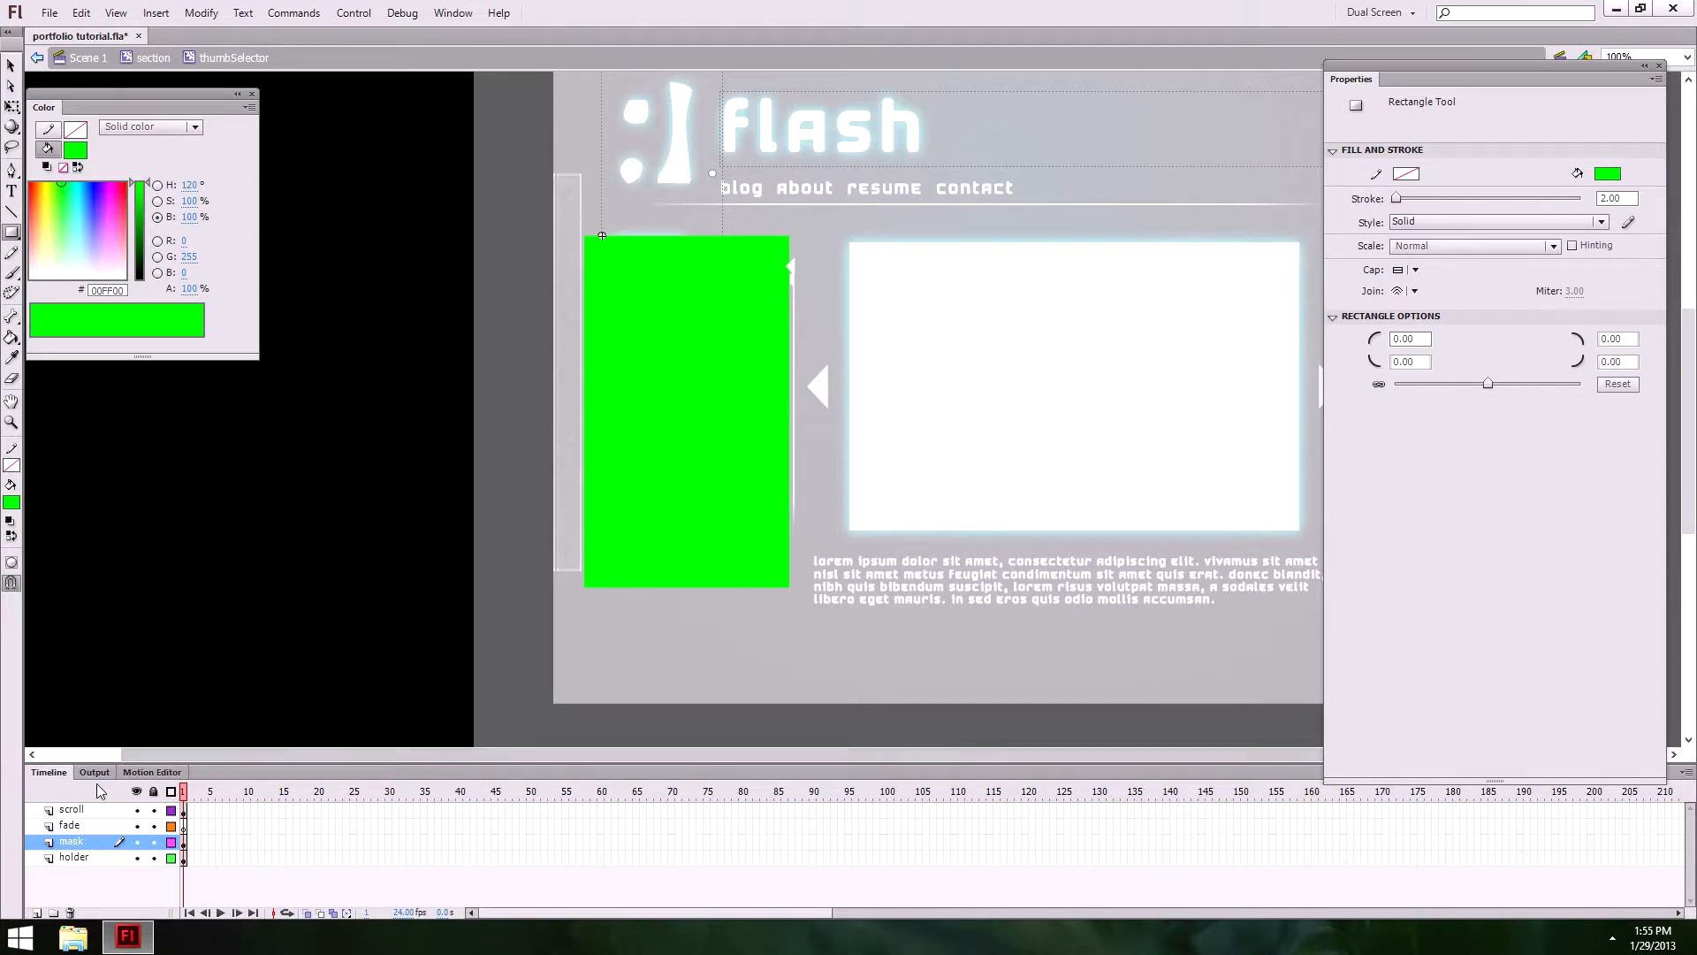
# Step: Turn the mask layer into a mask for the holder layer beneath it
pyautogui.click(12, 65)
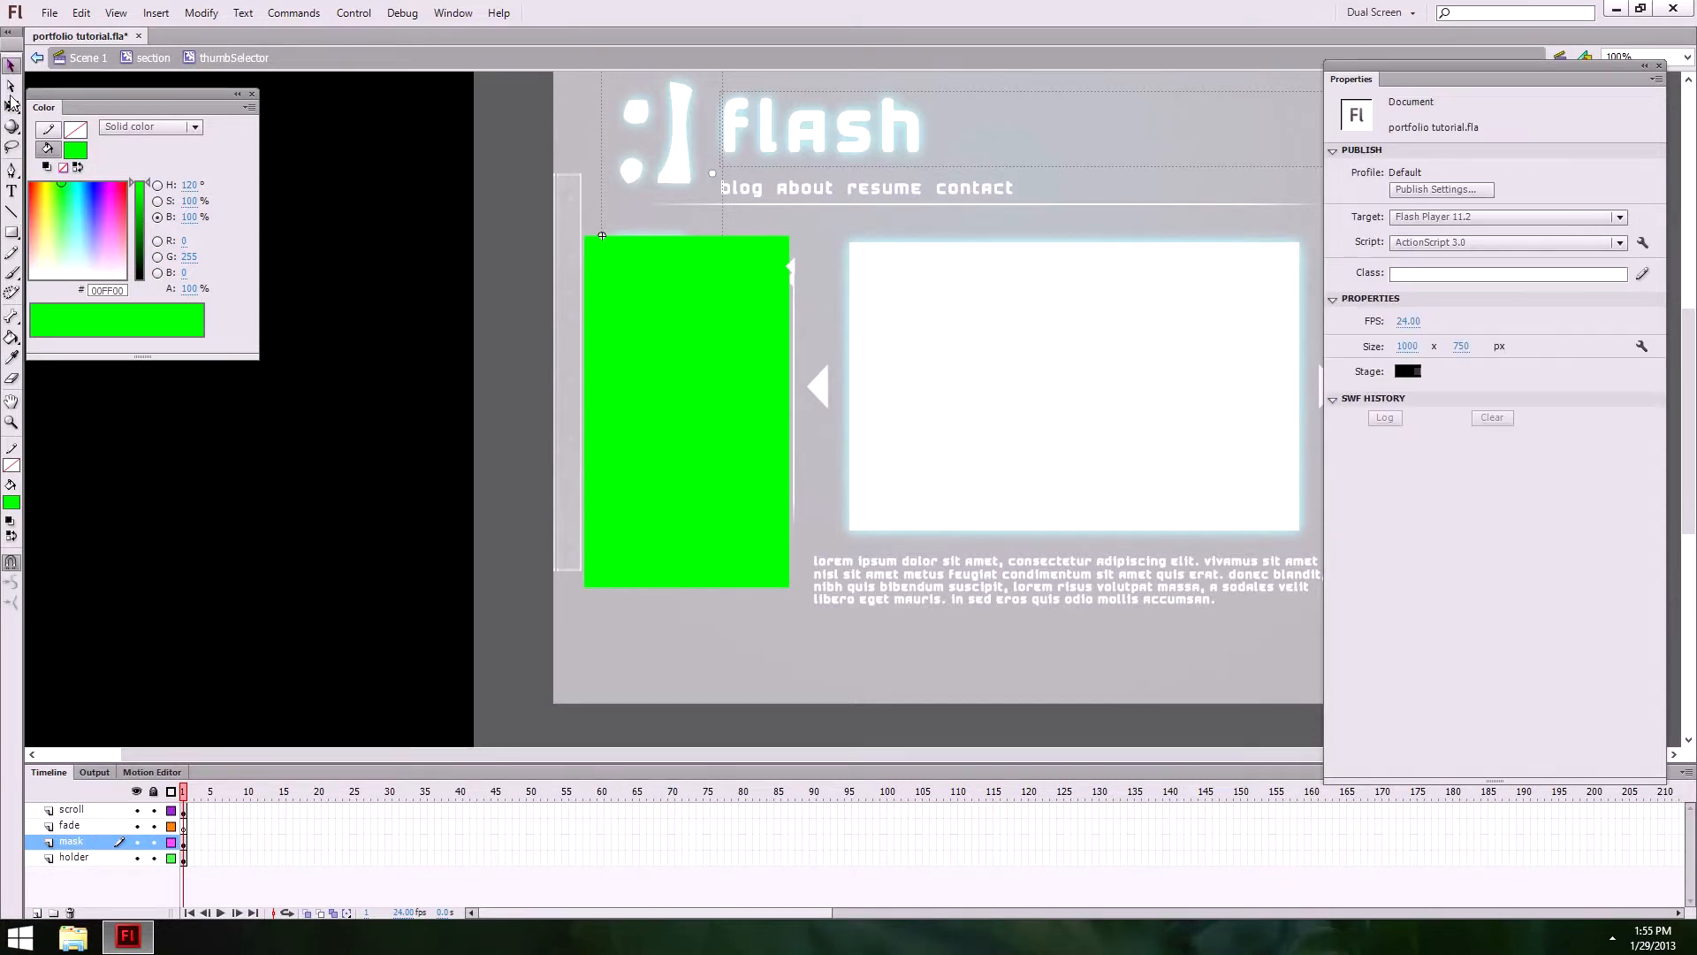
pyautogui.rightClick(72, 841)
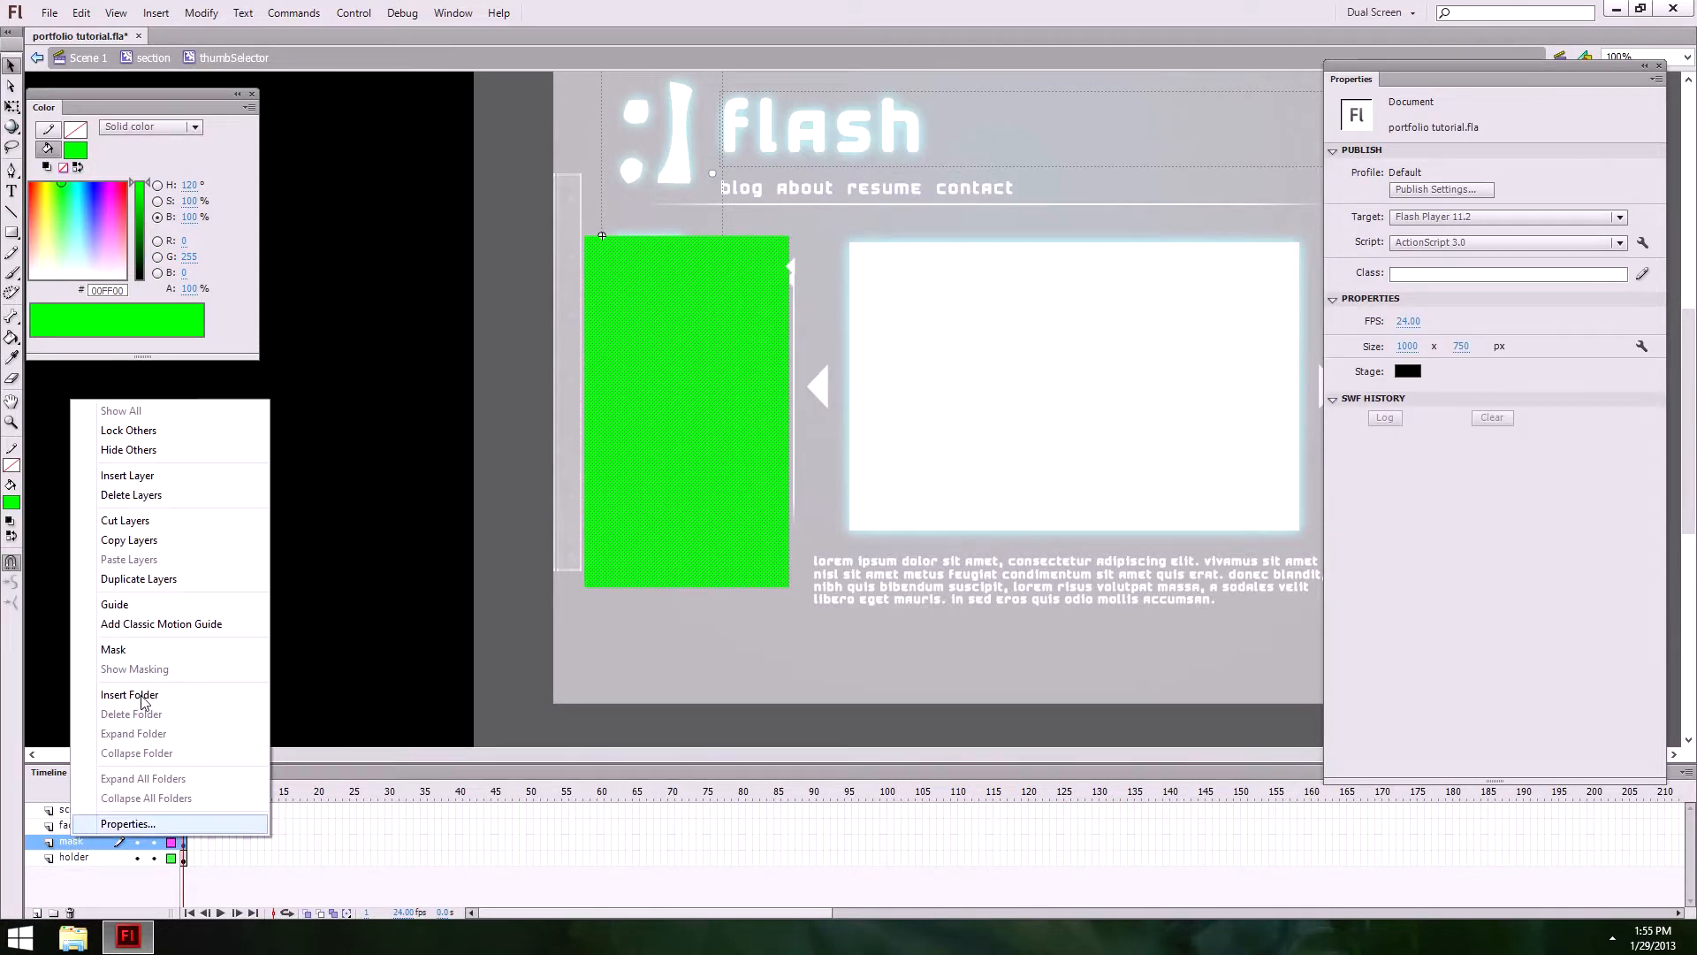
pyautogui.click(133, 650)
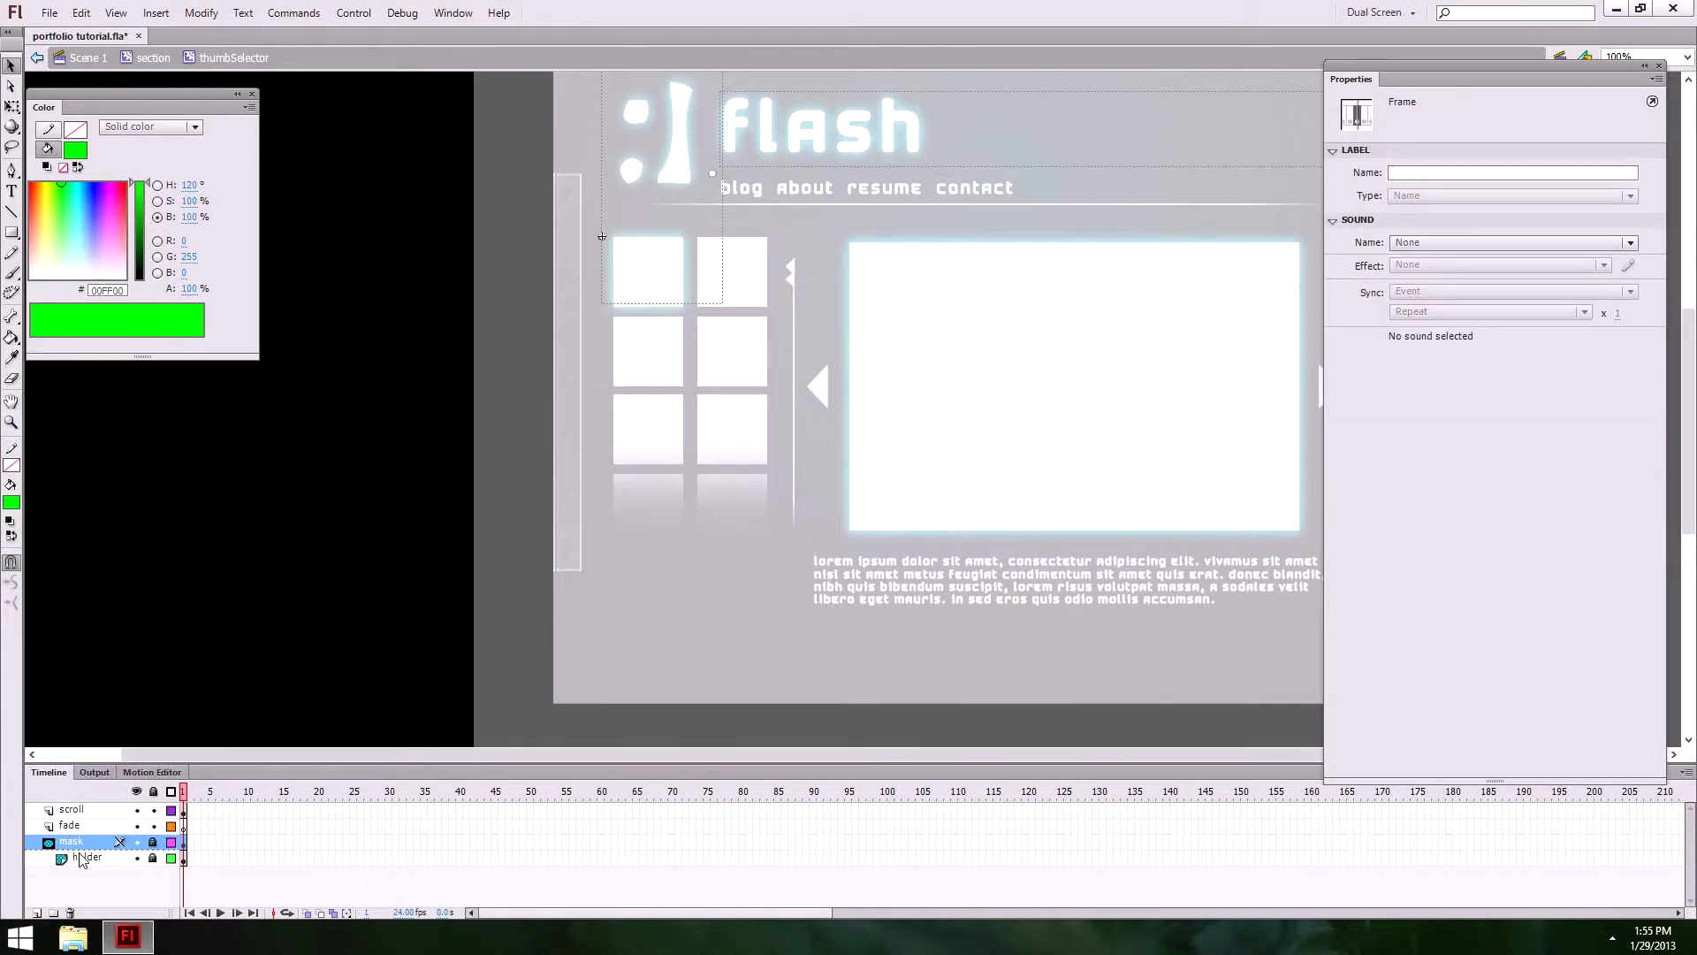
# Step: Unlock the mask layer and display its rectangle as an outline only
pyautogui.click(152, 842)
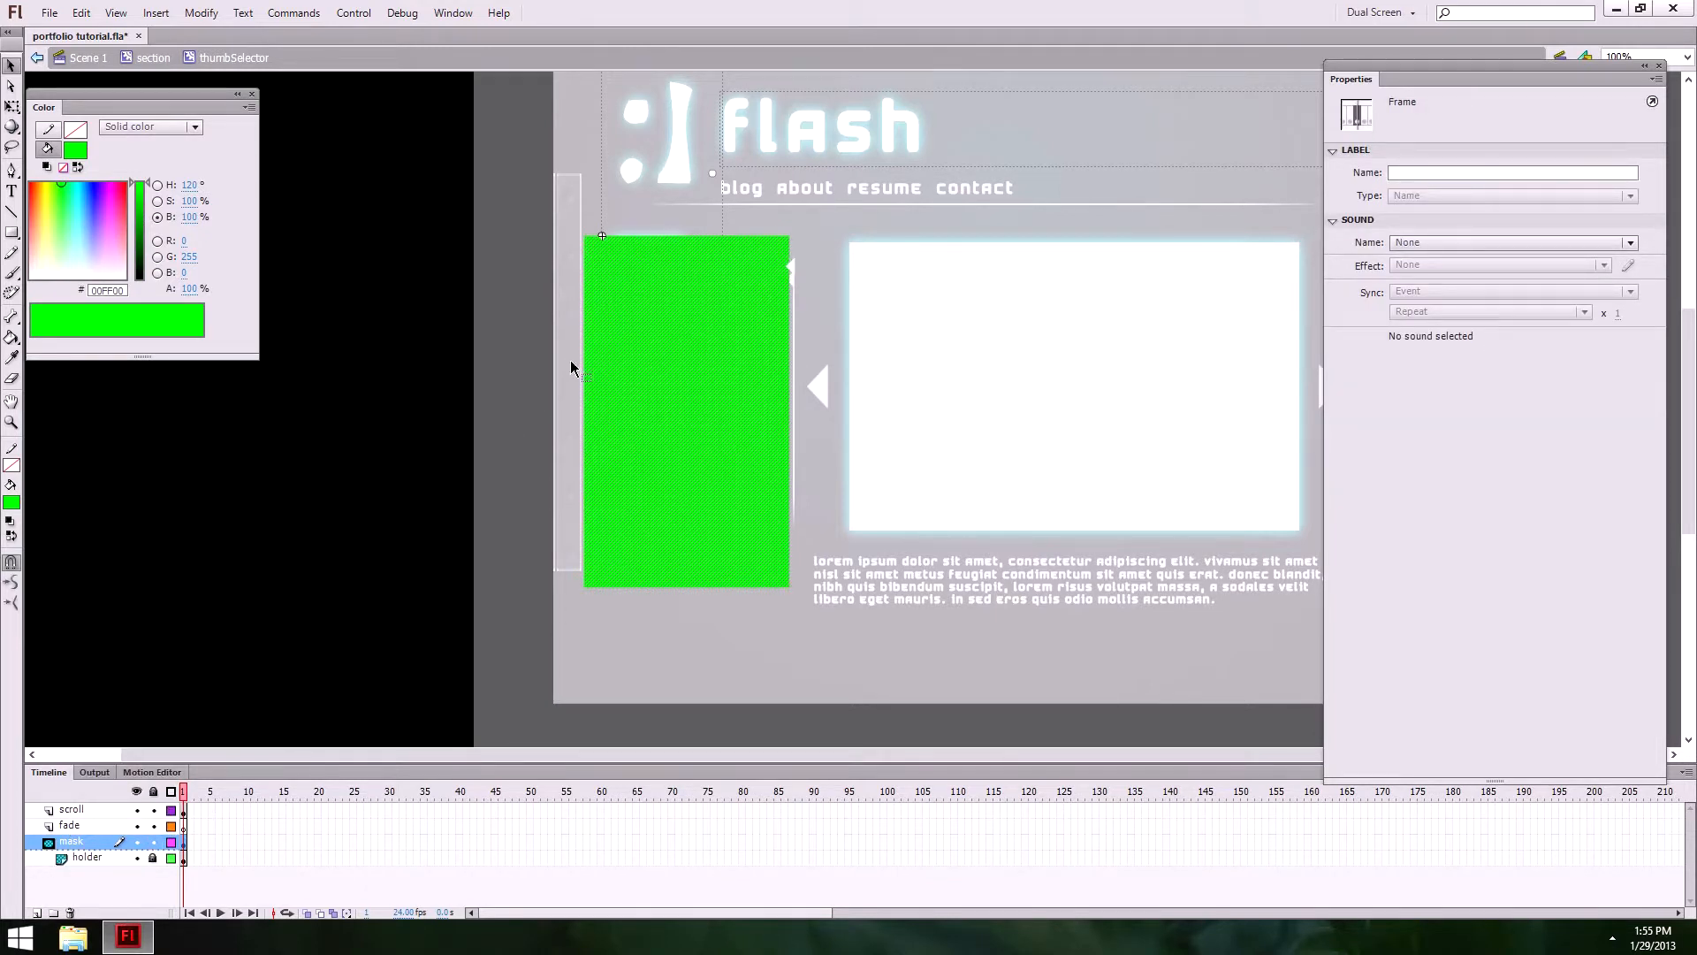
pyautogui.click(171, 843)
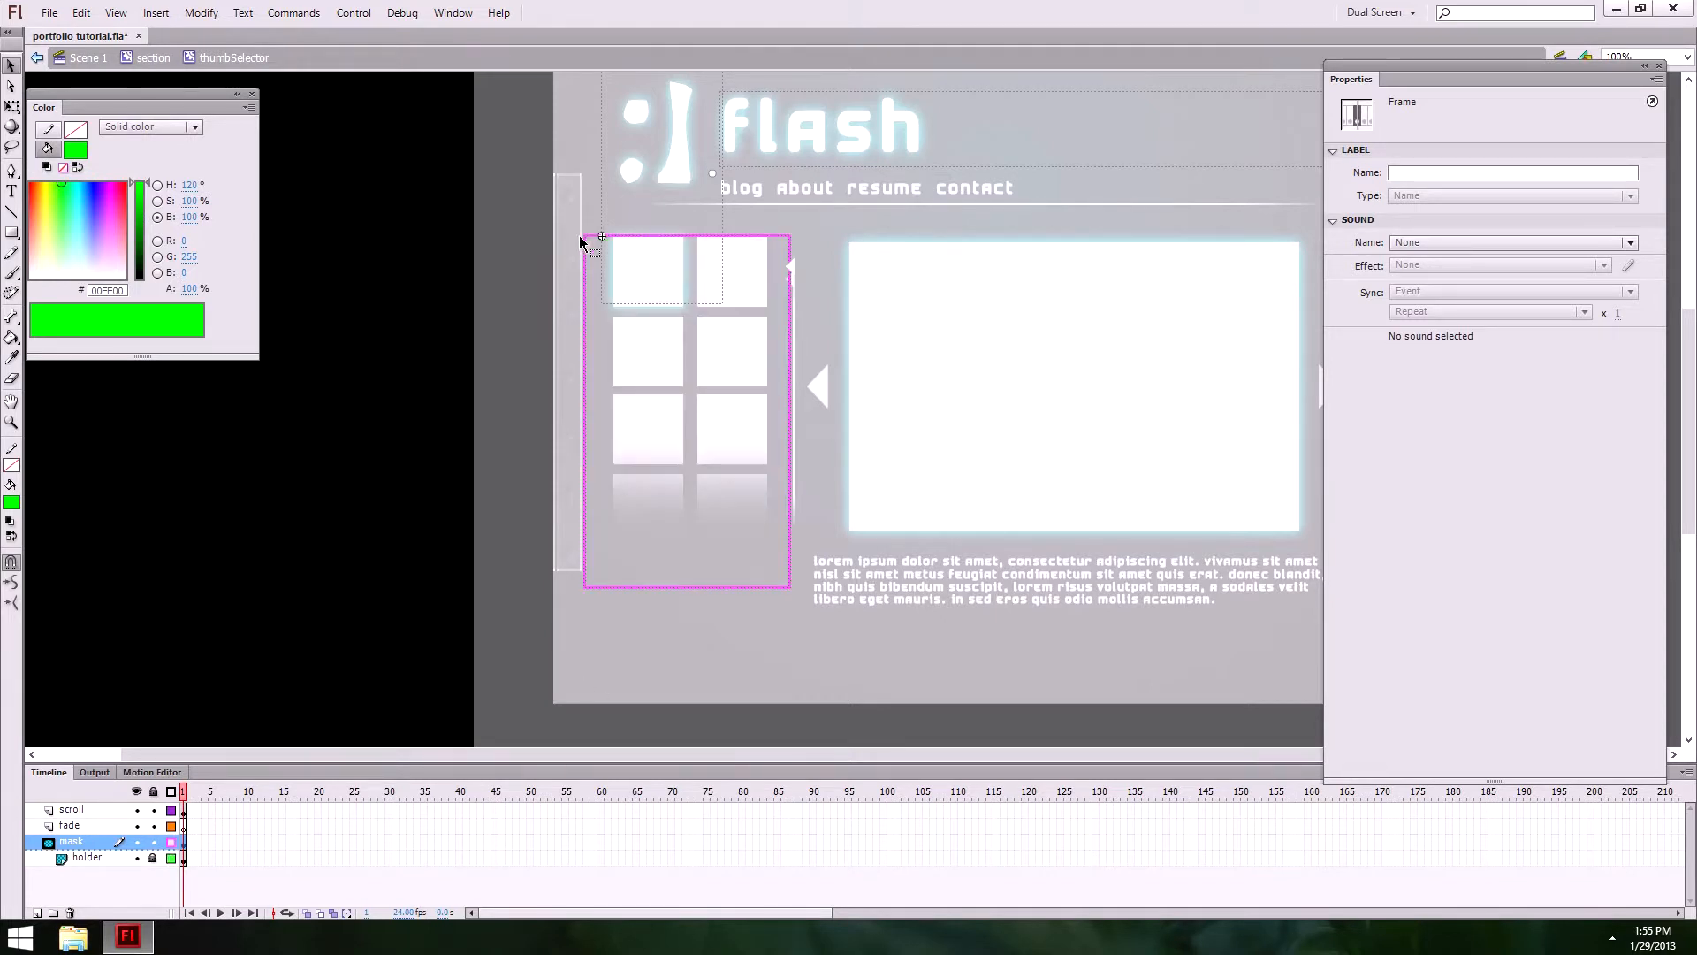
pyautogui.click(447, 609)
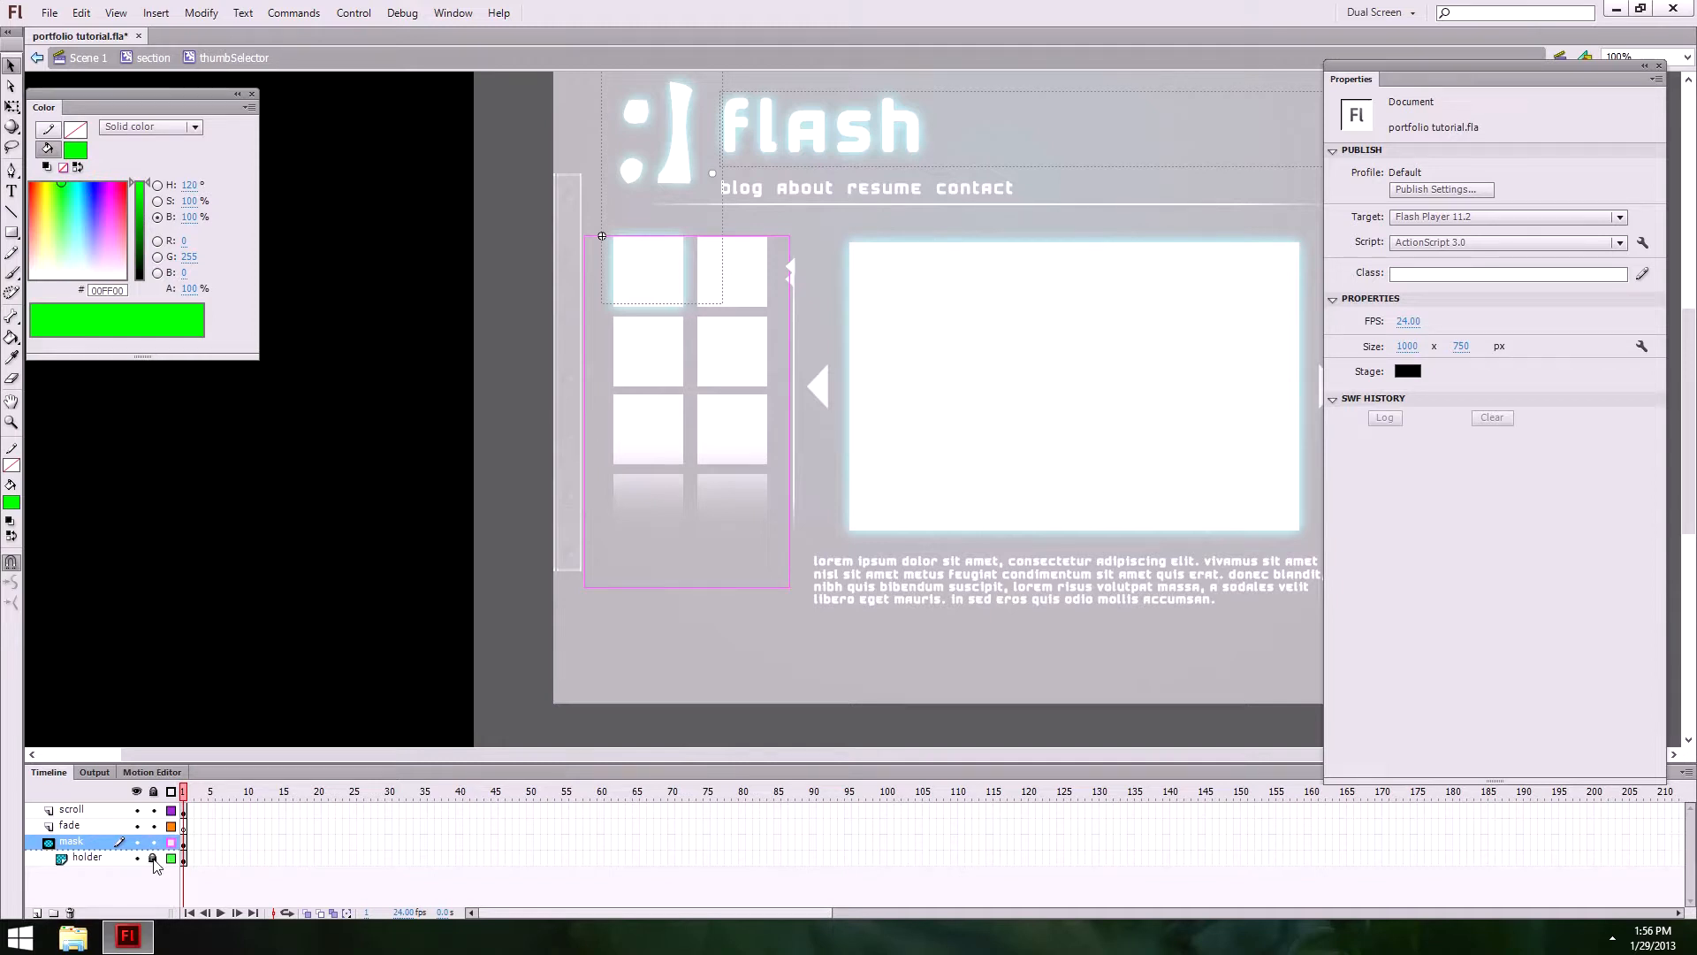
# Step: Lock the mask layer and open the empty holder clip for editing in place
pyautogui.click(88, 858)
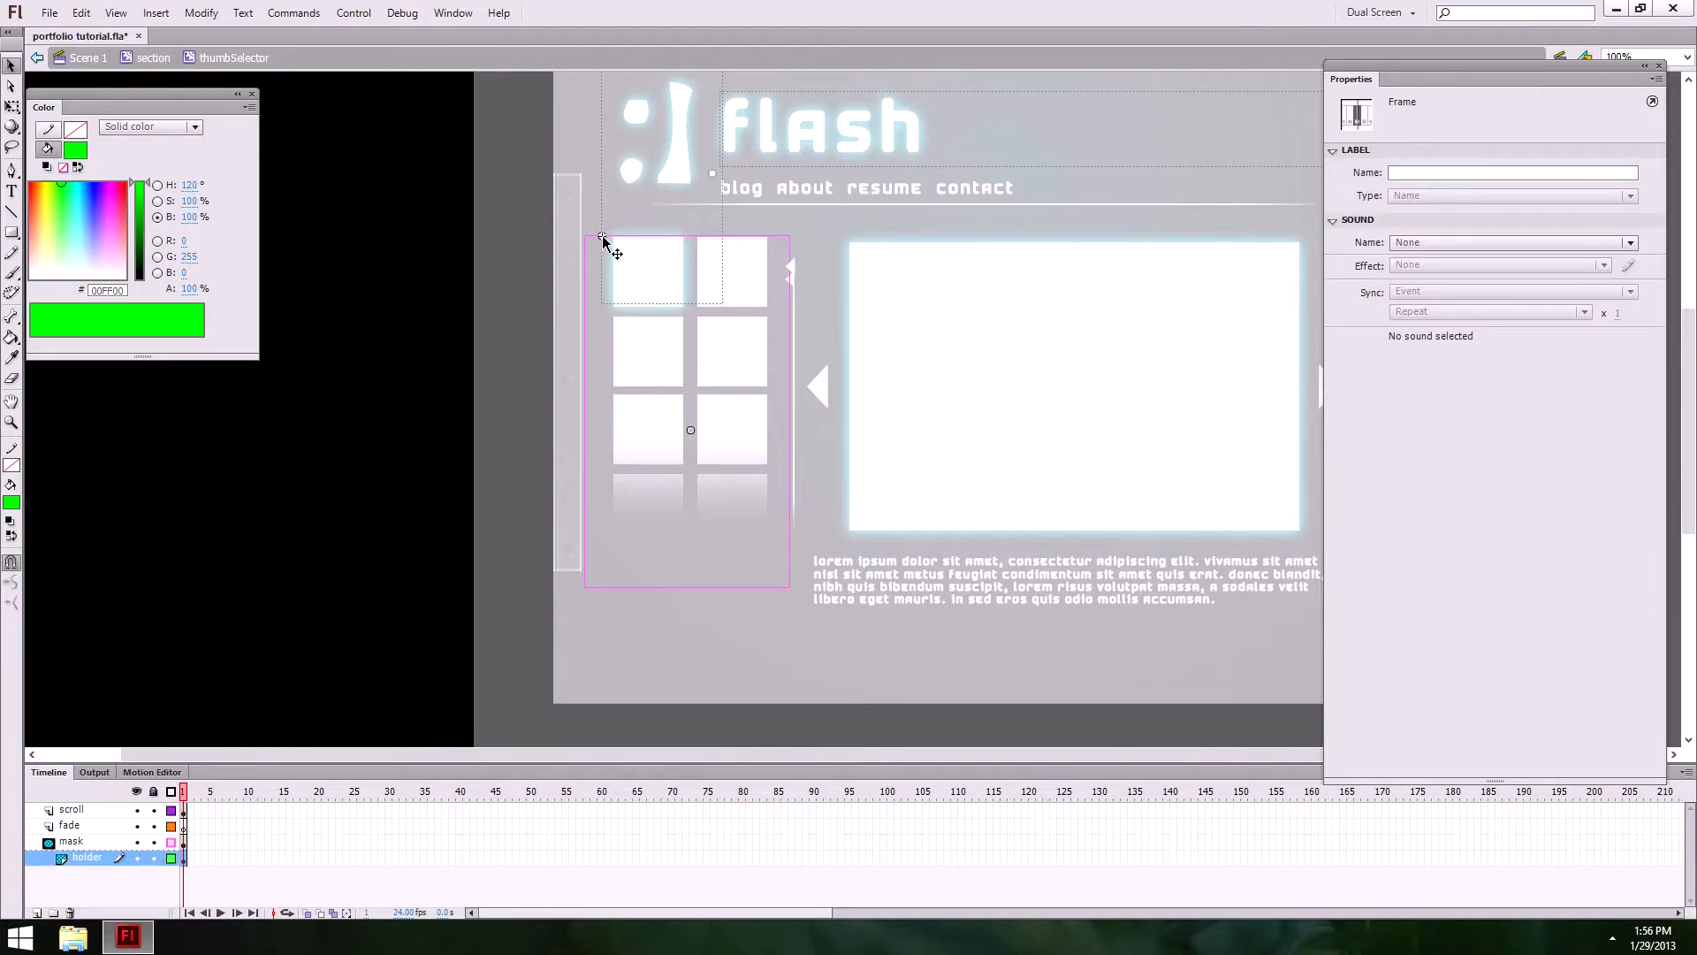
pyautogui.click(603, 237)
pyautogui.click(153, 842)
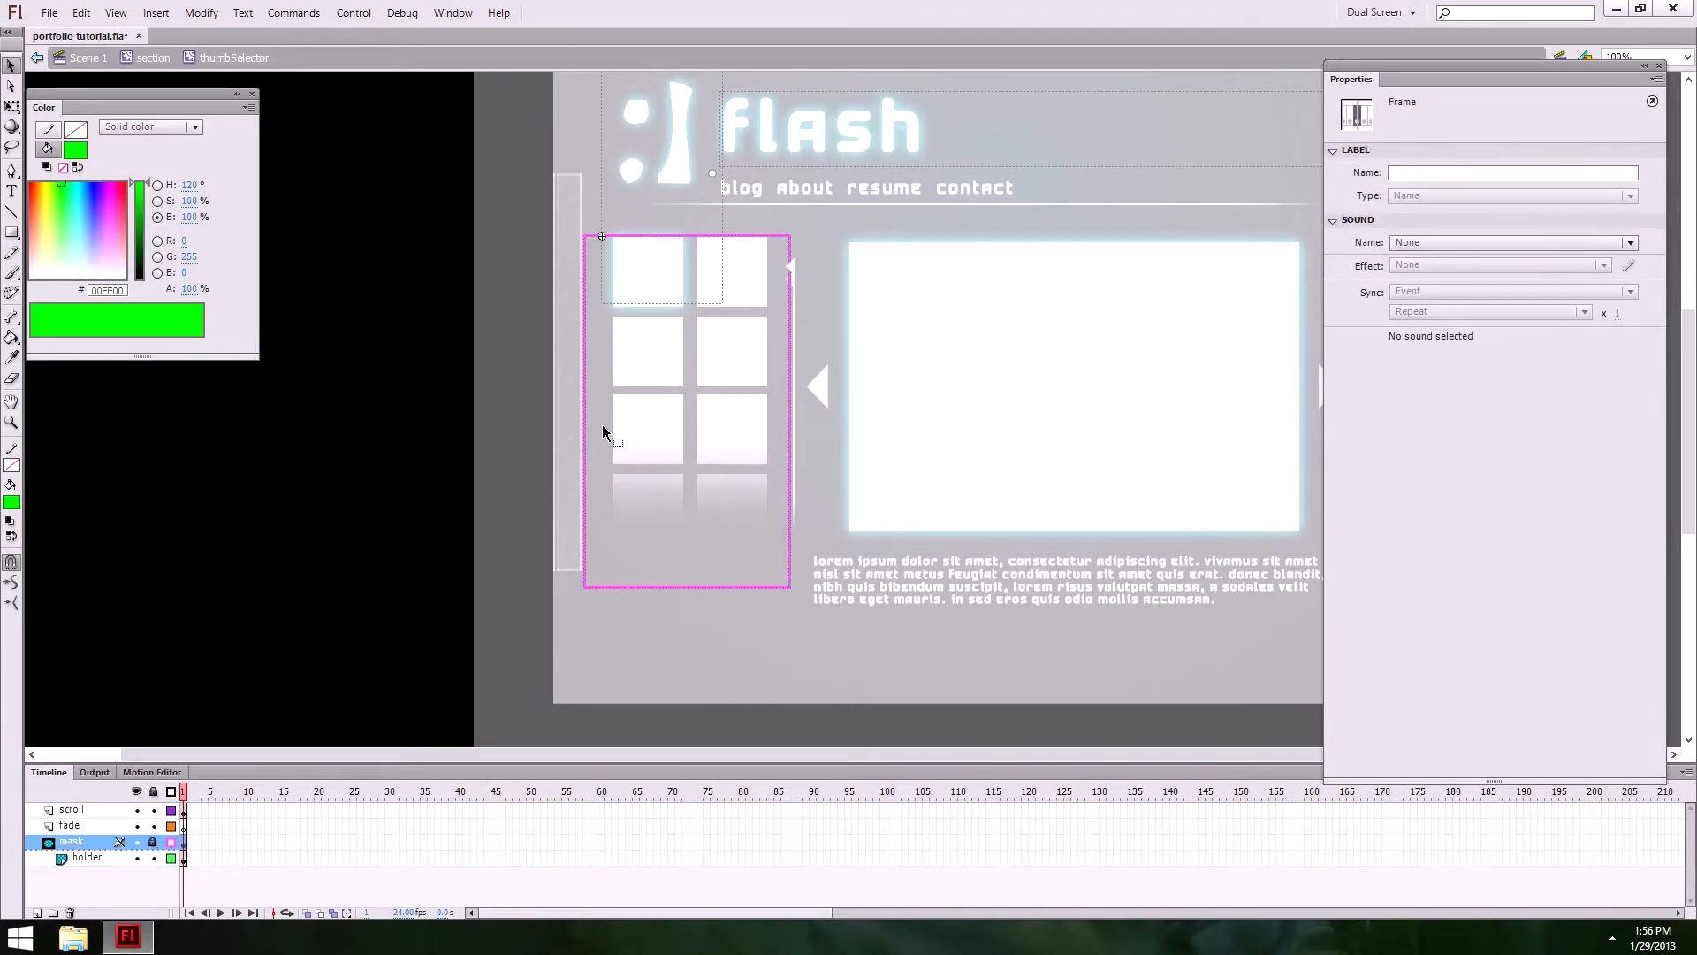
pyautogui.doubleClick(605, 237)
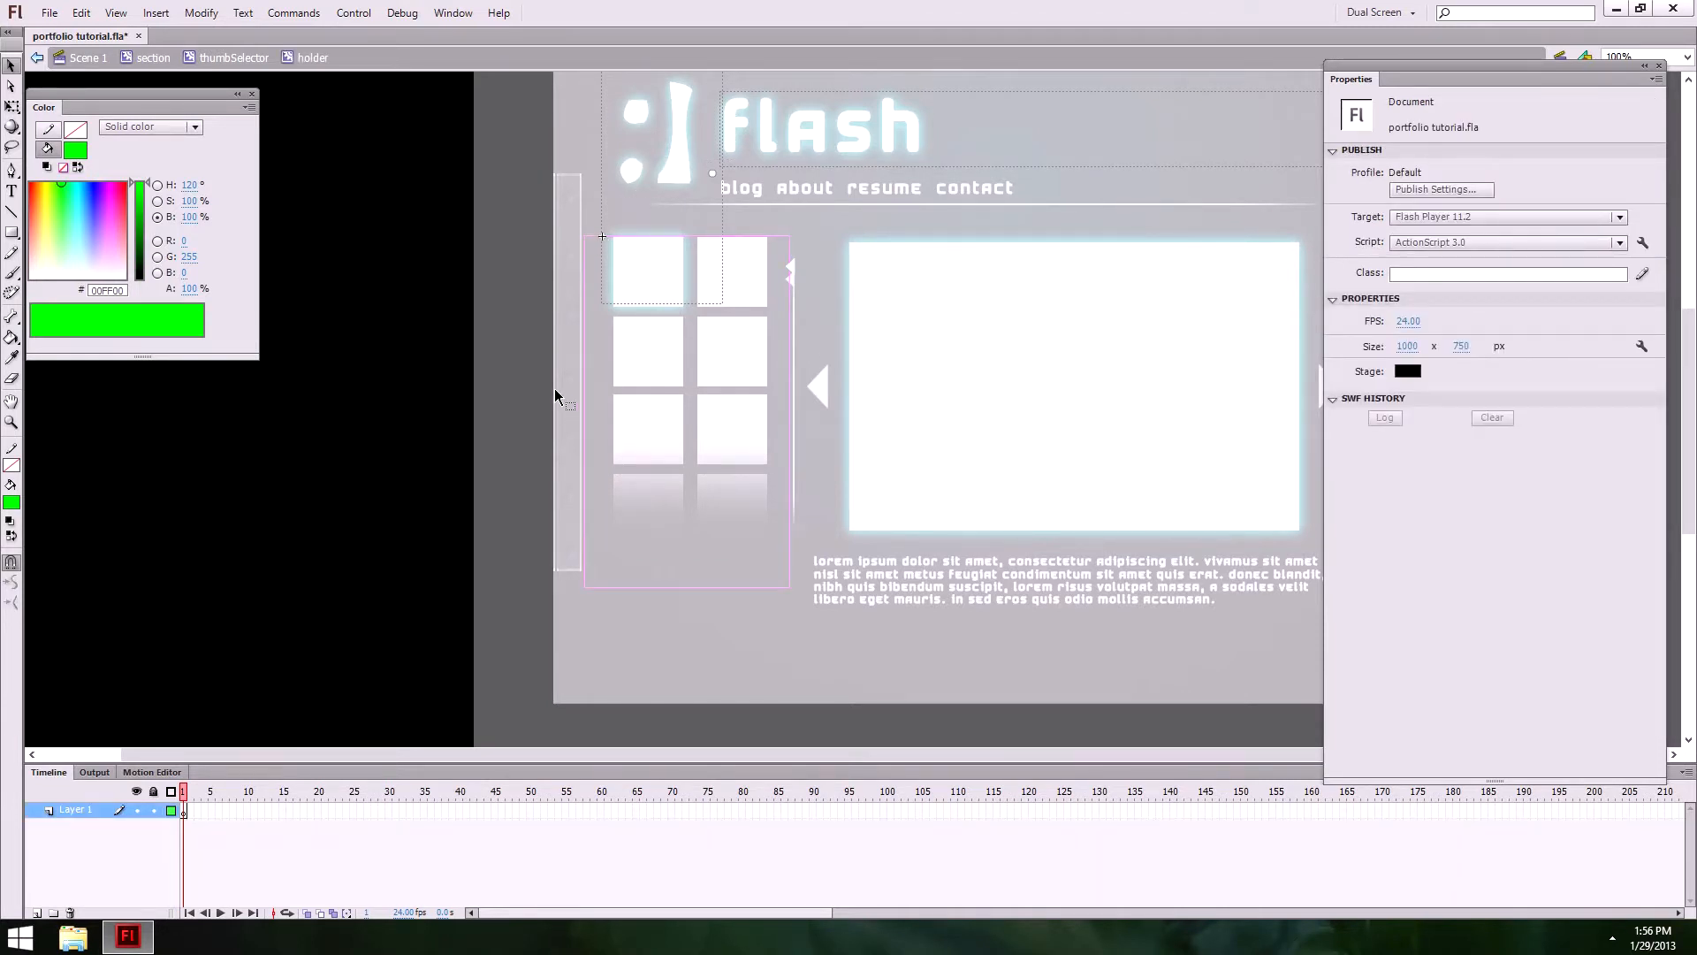
# Step: Draw a light grey (CCCCCC) square without stroke, about 90 by 90 pixels, near the first thumbnail
pyautogui.click(11, 232)
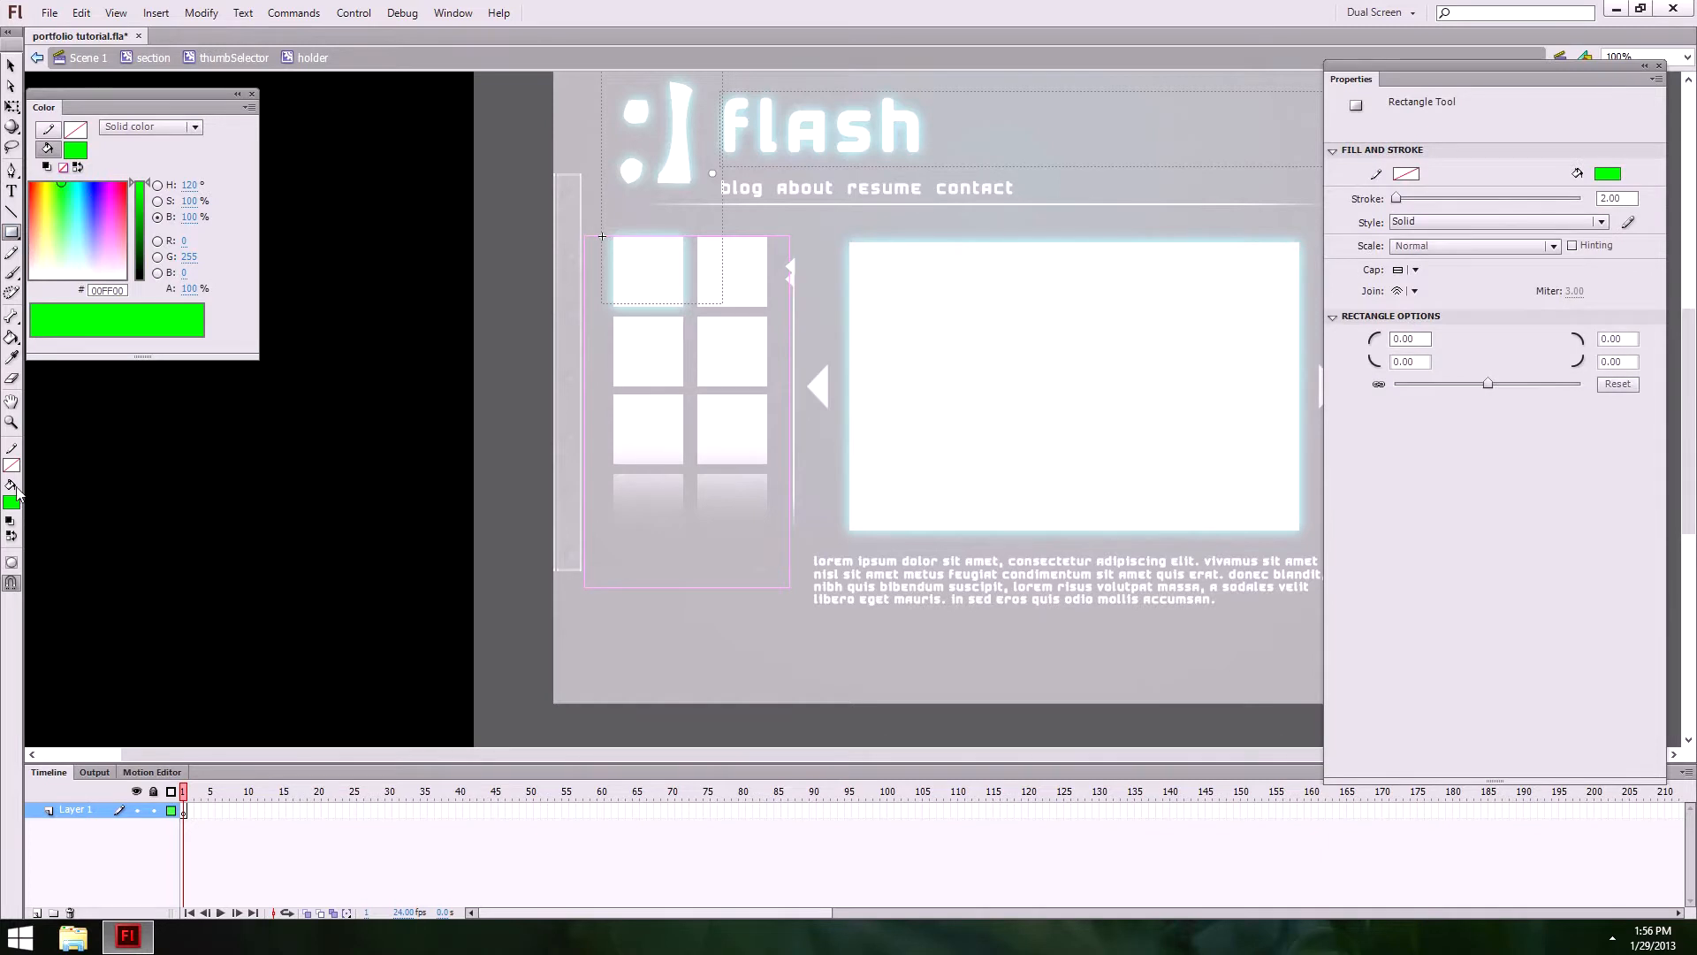
pyautogui.click(11, 502)
pyautogui.click(10, 576)
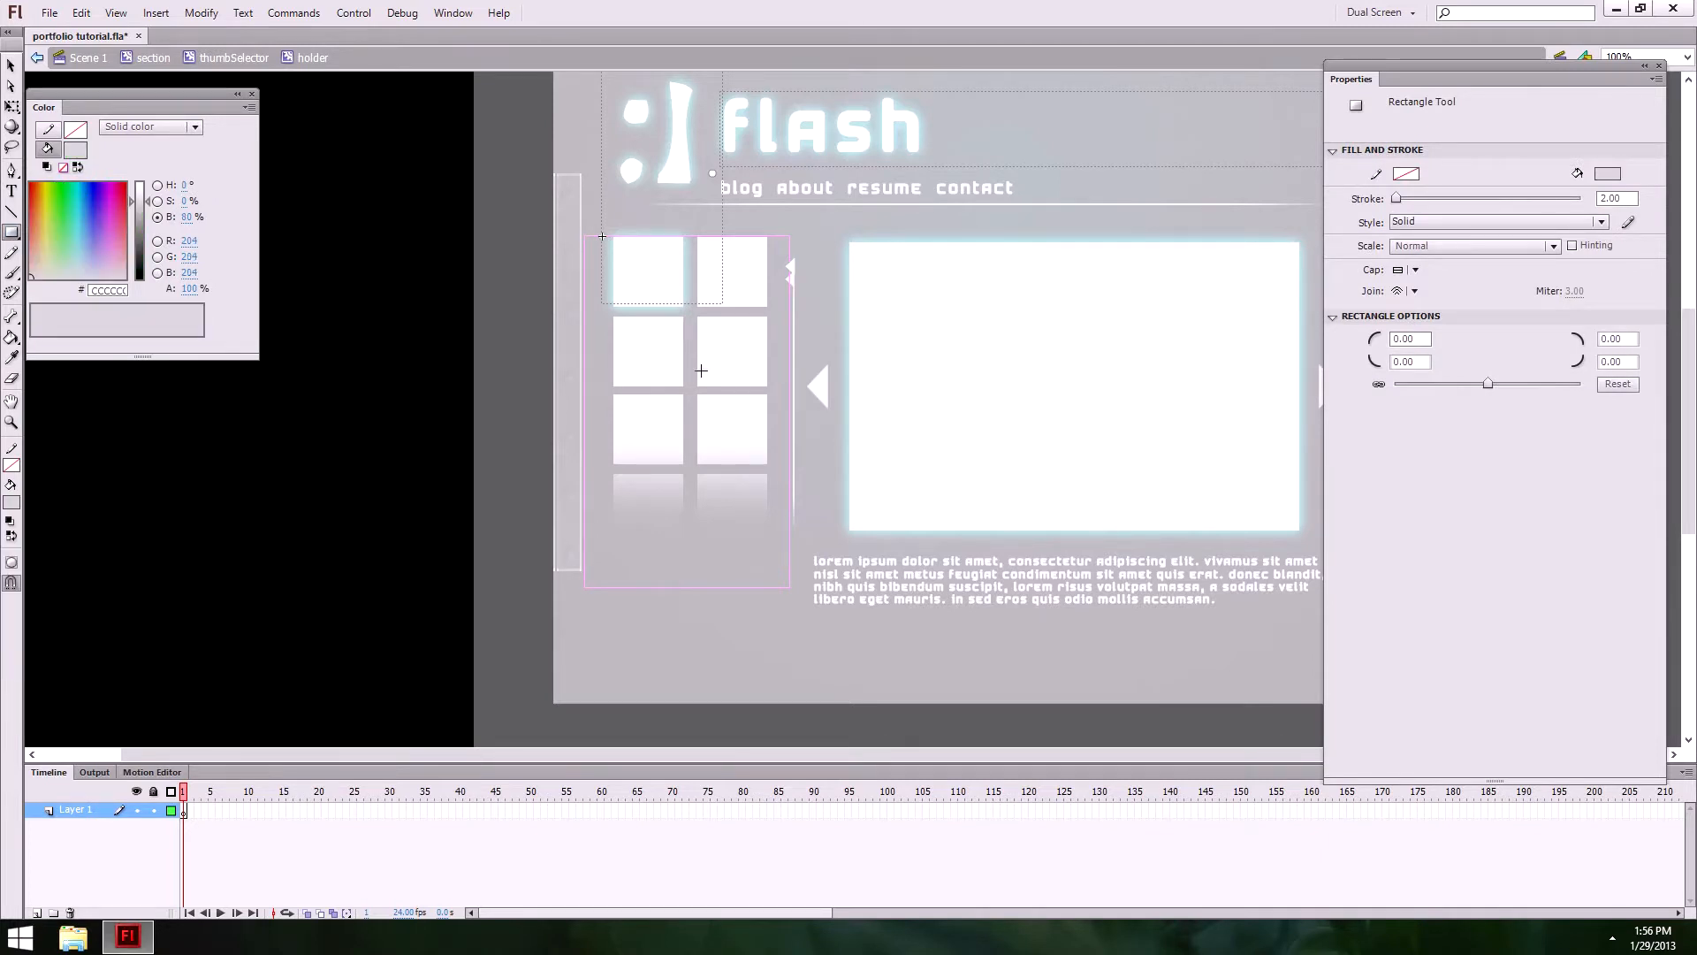
pyautogui.moveTo(629, 271); pyautogui.dragTo(710, 356)
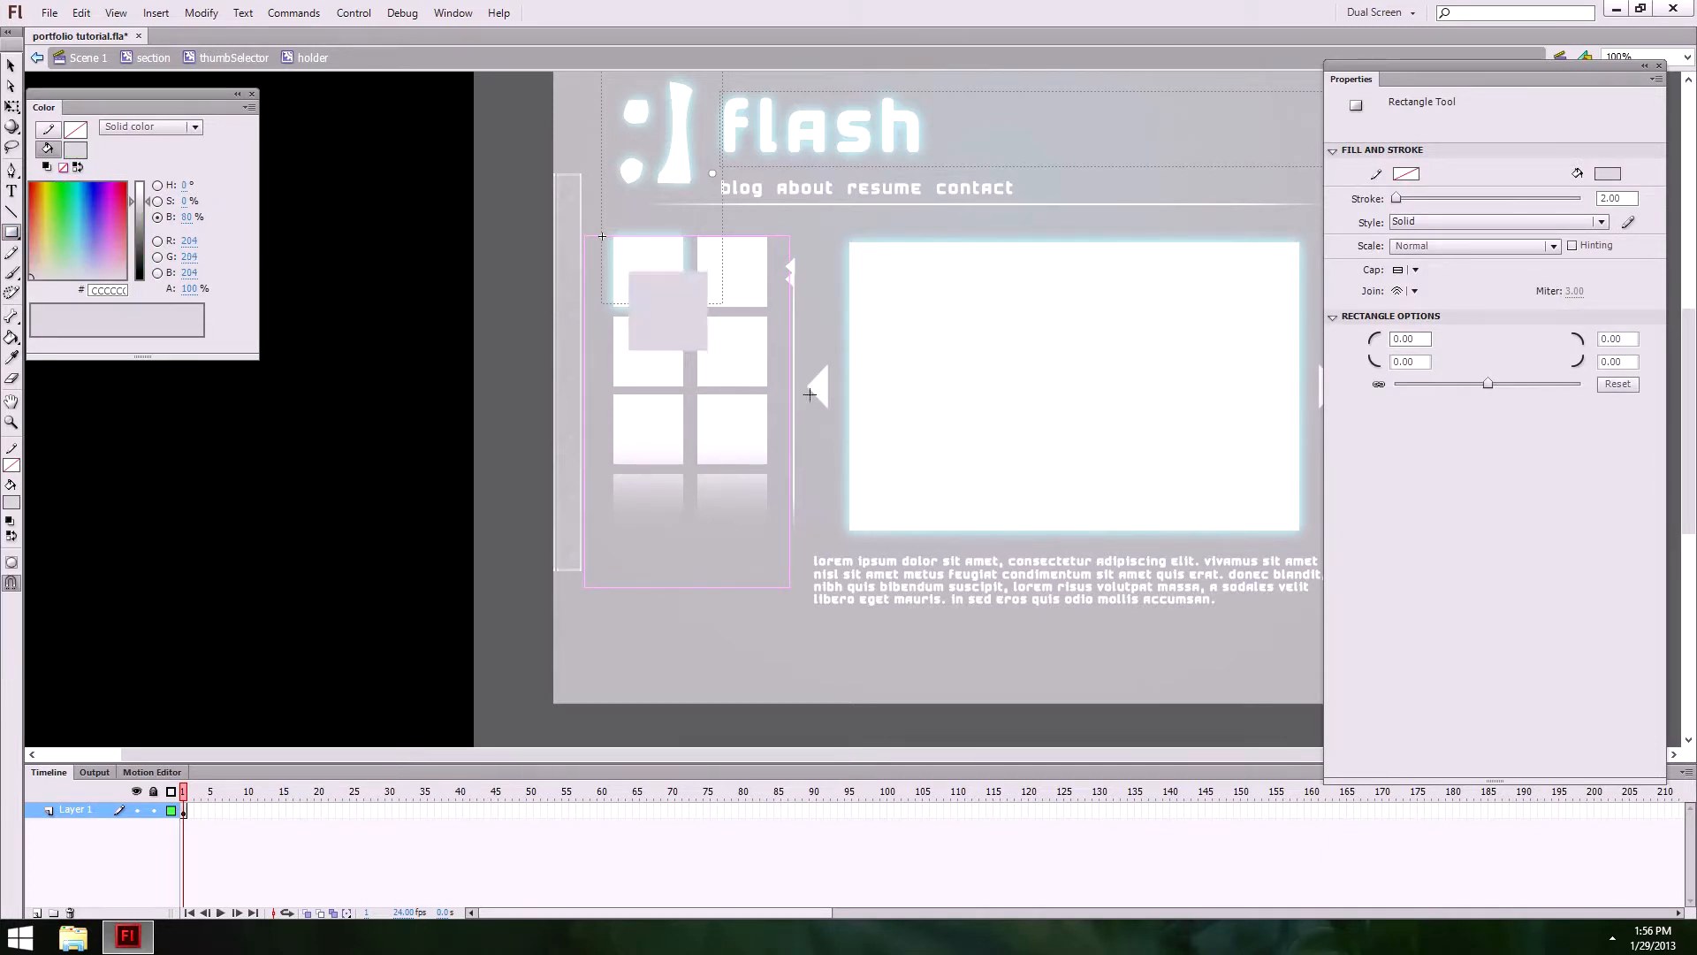
# Step: Resize the grey square proportionally to 80 by 80 pixels and move it over the first thumbnail at X 10, Y 0
pyautogui.click(11, 64)
pyautogui.click(631, 309)
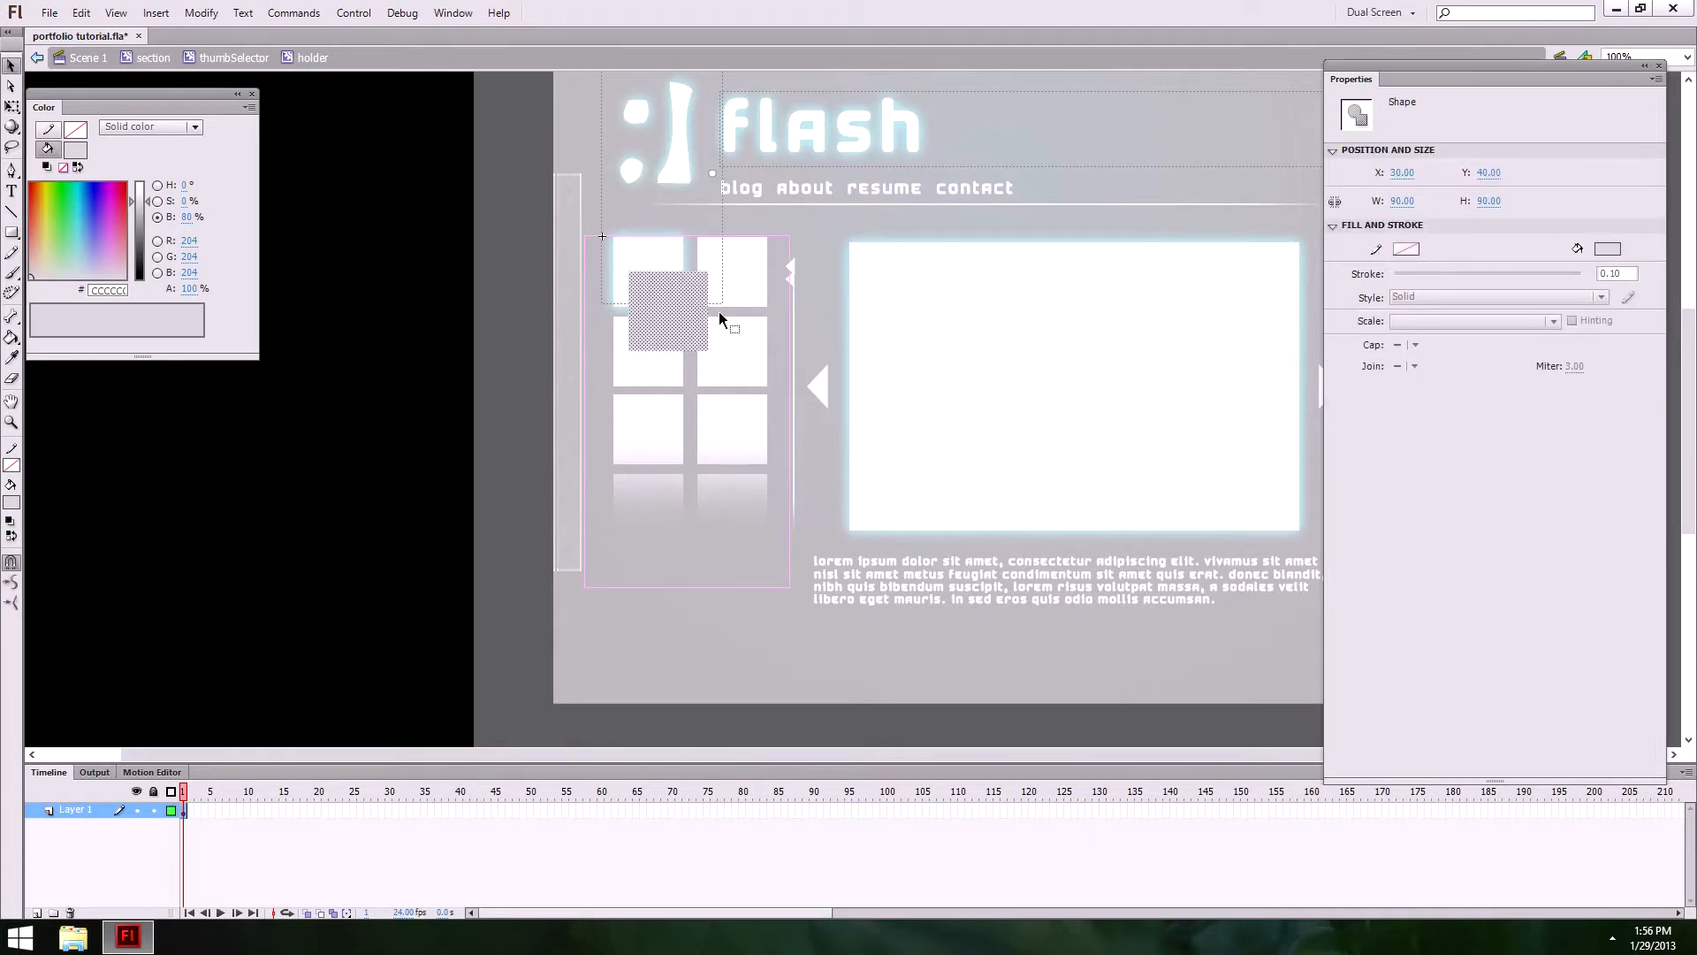
pyautogui.click(1335, 201)
pyautogui.click(1405, 201)
pyautogui.write('80')
pyautogui.press('Return')
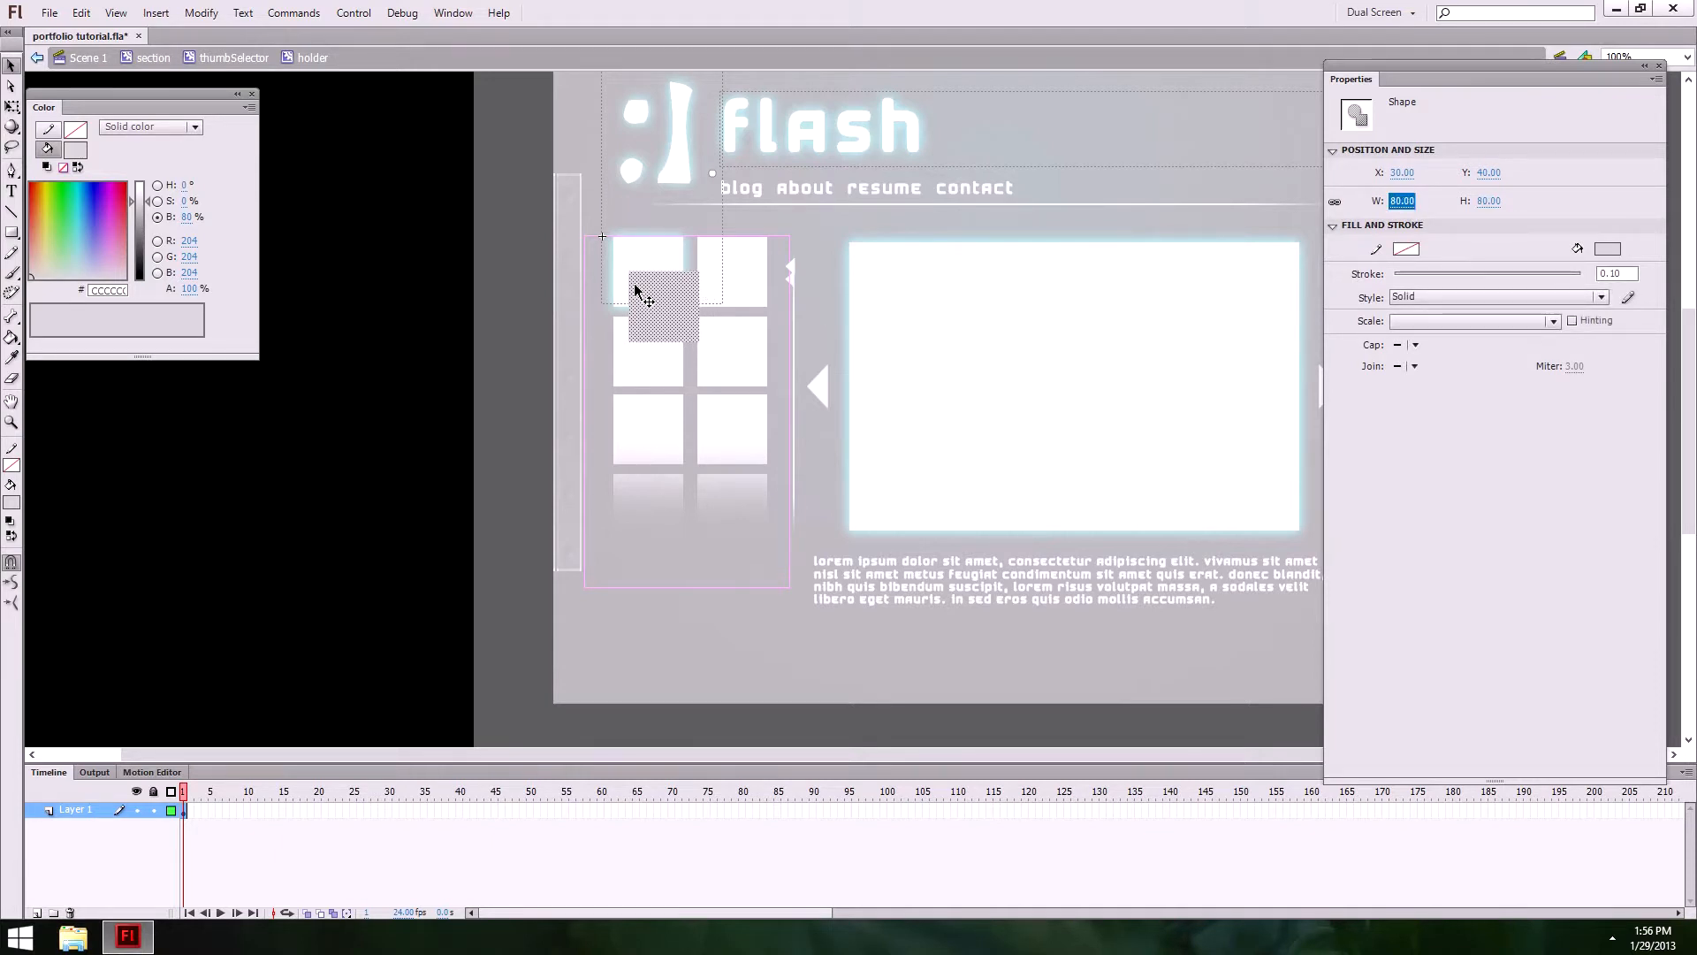
pyautogui.moveTo(633, 282); pyautogui.dragTo(617, 247)
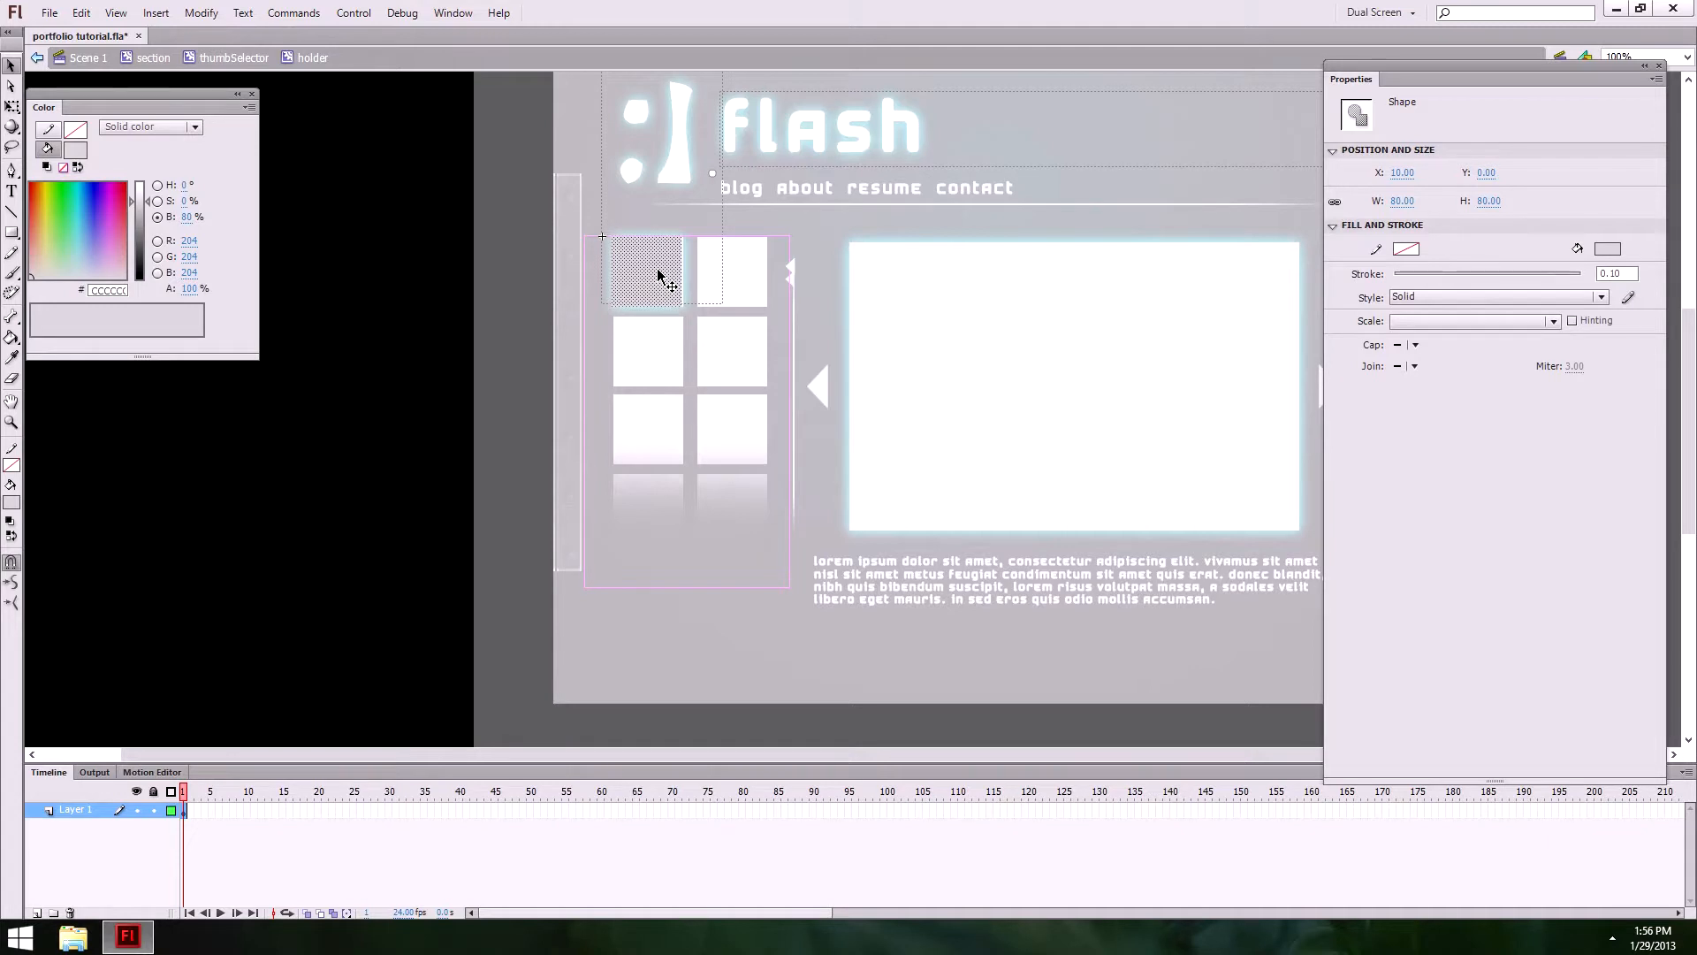
# Step: Place a copy of the square 100 pixels to the right, over the second thumbnail of the first row
pyautogui.hotkey('shift', 'Right')
pyautogui.hotkey('shift', 'Right')
pyautogui.hotkey('shift', 'Right')
pyautogui.hotkey('shift', 'Right')
pyautogui.hotkey('shift', 'Right')
pyautogui.hotkey('shift', 'Right')
pyautogui.hotkey('shift', 'Right')
pyautogui.hotkey('shift', 'Right')
pyautogui.hotkey('shift', 'Right')
pyautogui.hotkey('shift', 'Right')
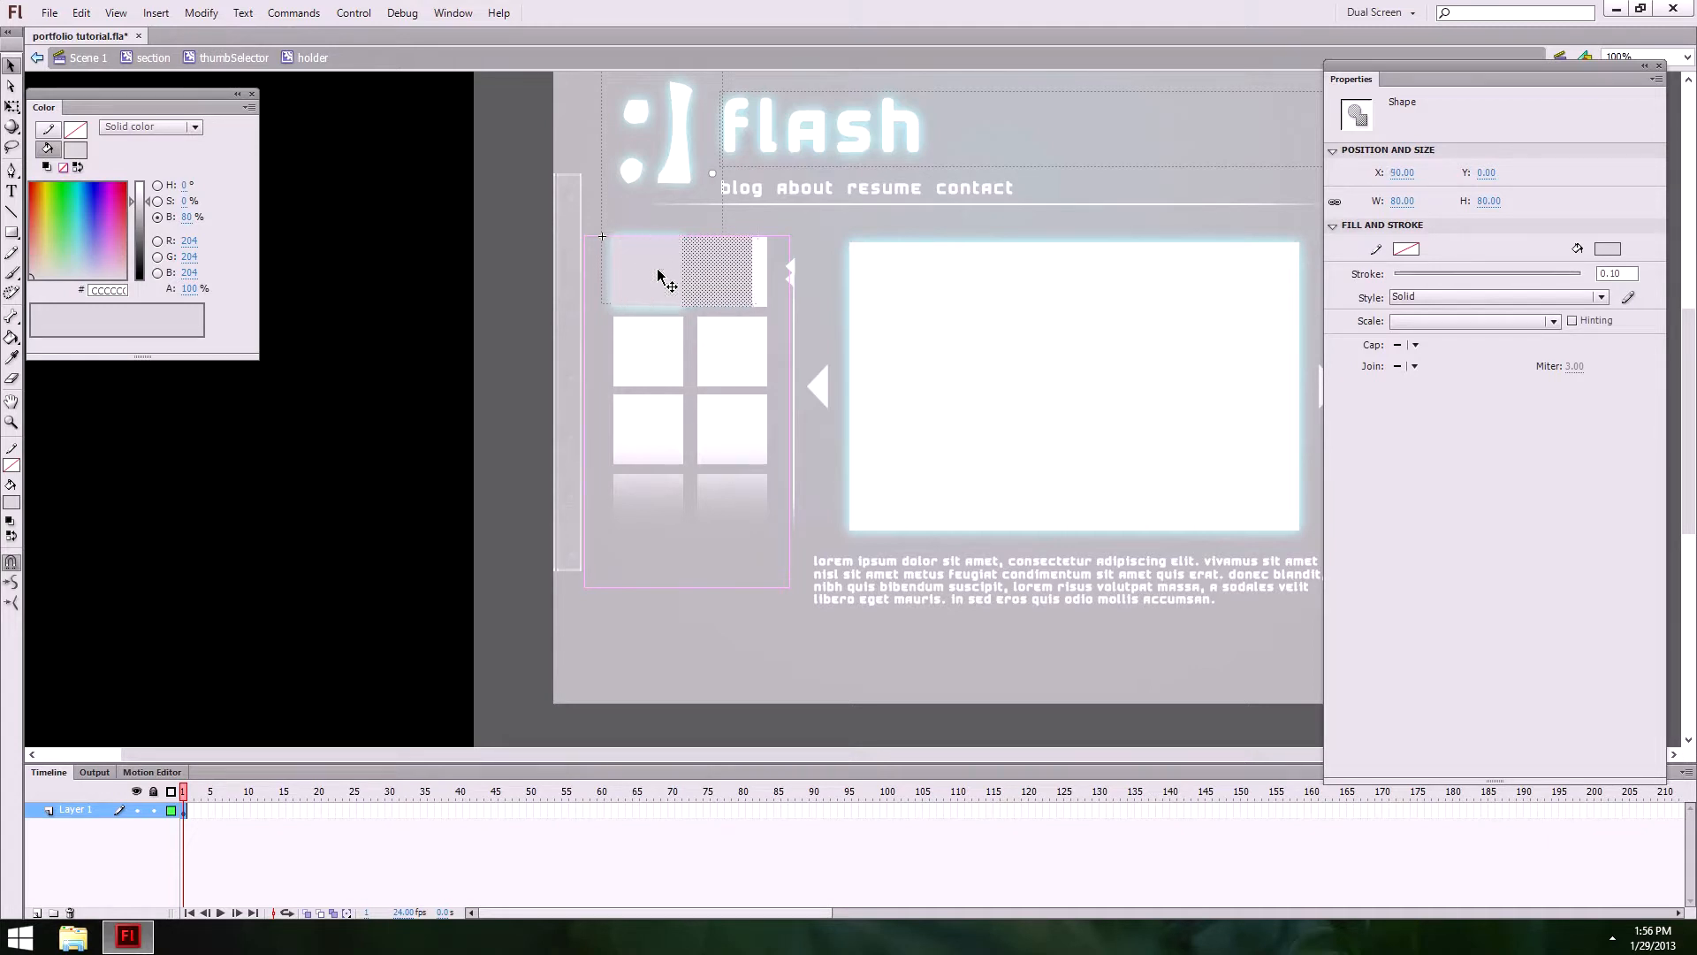
pyautogui.hotkey('shift', 'Left')
pyautogui.hotkey('ctrl', 'z')
pyautogui.hotkey('ctrl', 'z')
pyautogui.hotkey('ctrl', 'z')
pyautogui.hotkey('ctrl', 'z')
pyautogui.hotkey('ctrl', 'z')
pyautogui.hotkey('ctrl', 'z')
pyautogui.hotkey('ctrl', 'z')
pyautogui.hotkey('ctrl', 'z')
pyautogui.hotkey('ctrl', 'z')
pyautogui.hotkey('ctrl', 'z')
pyautogui.hotkey('ctrl', 'z')
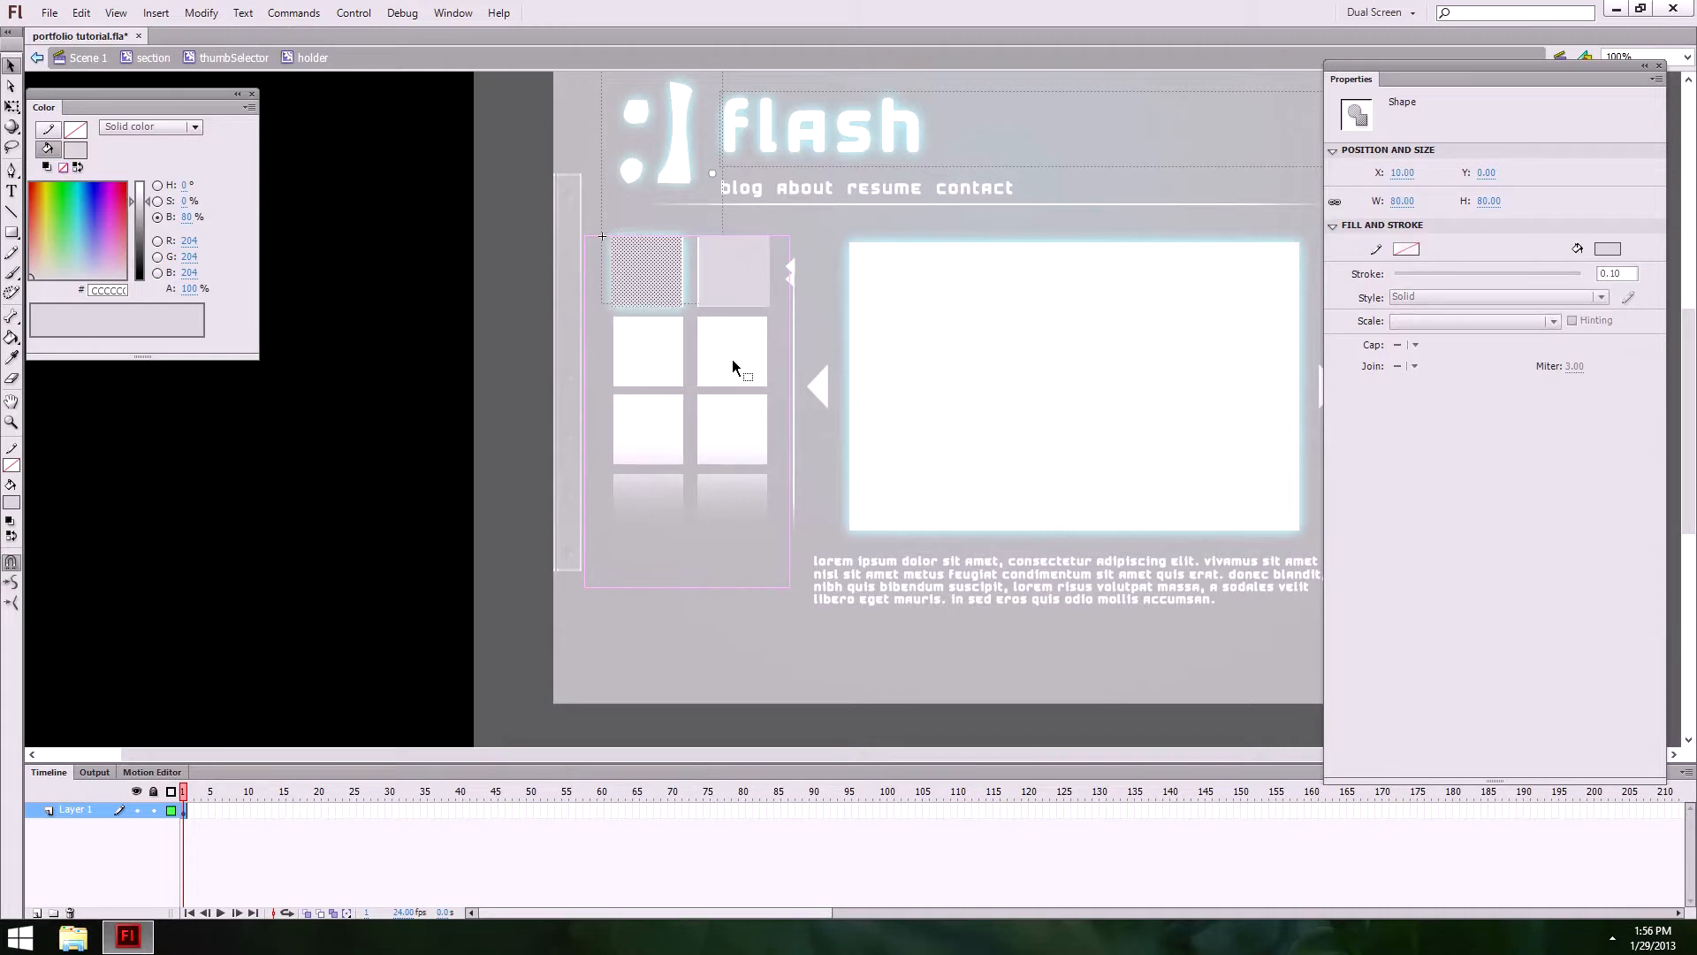
# Step: Select both squares of the first row and place a copy of them over the second thumbnail row at Y 90
pyautogui.keyDown('shift'); pyautogui.click(741, 276); pyautogui.keyUp('shift')
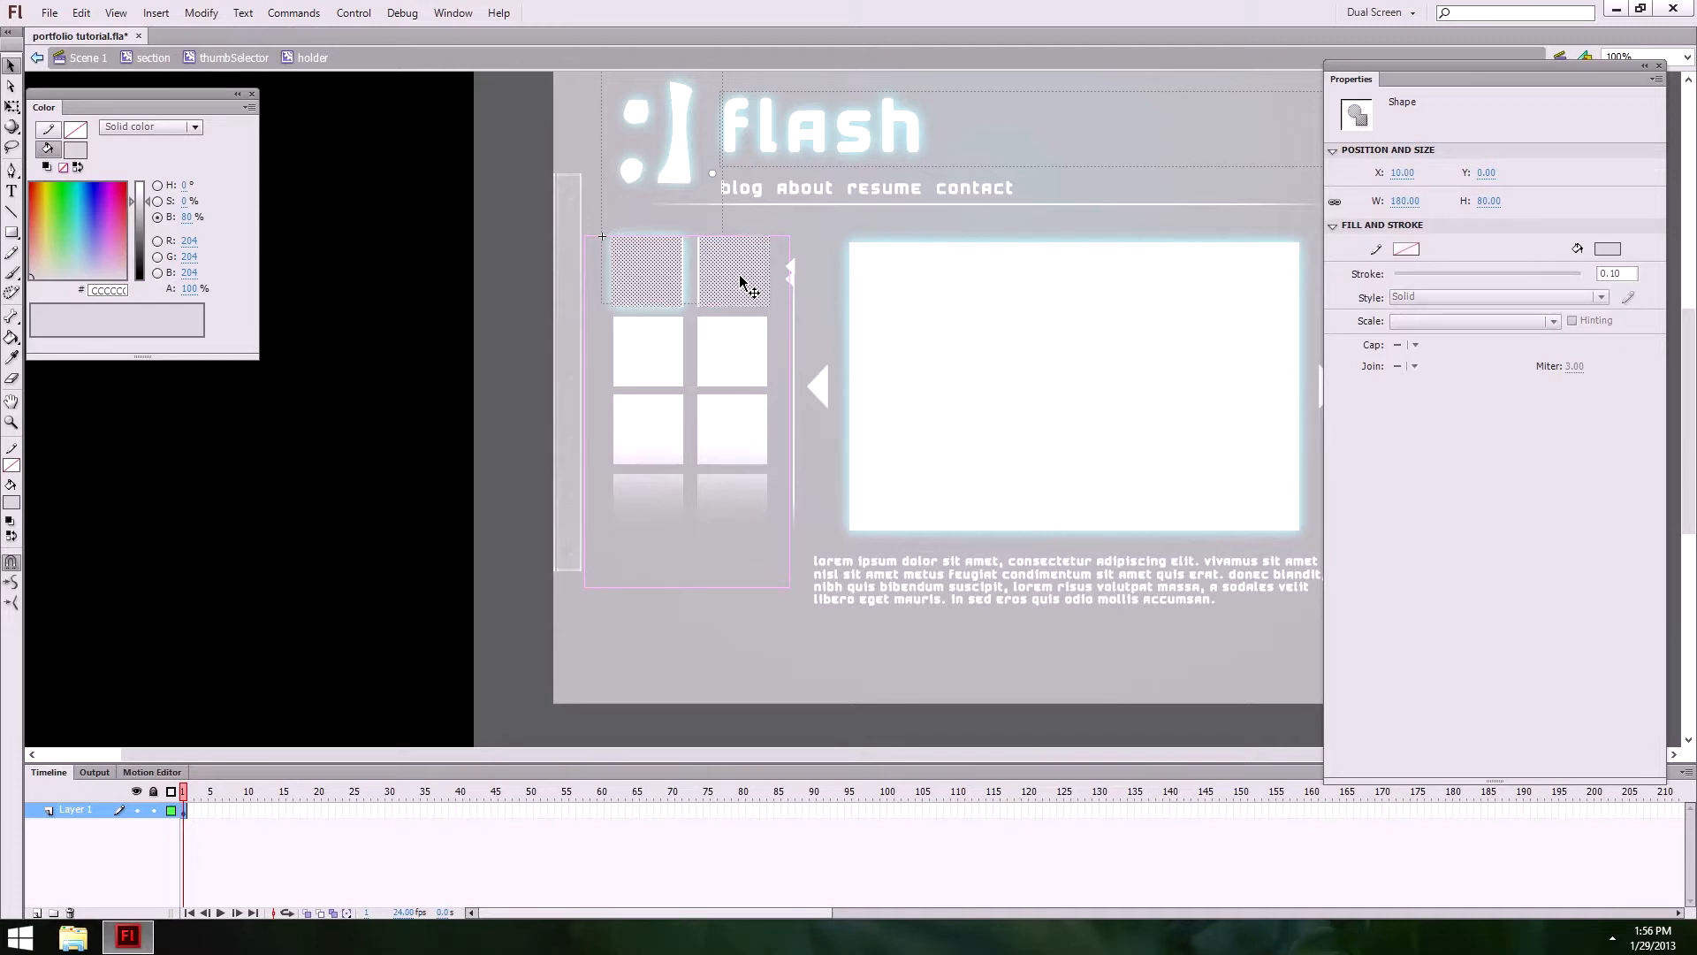
pyautogui.moveTo(660, 274); pyautogui.dragTo(656, 357)
pyautogui.hotkey('shift', 'Up')
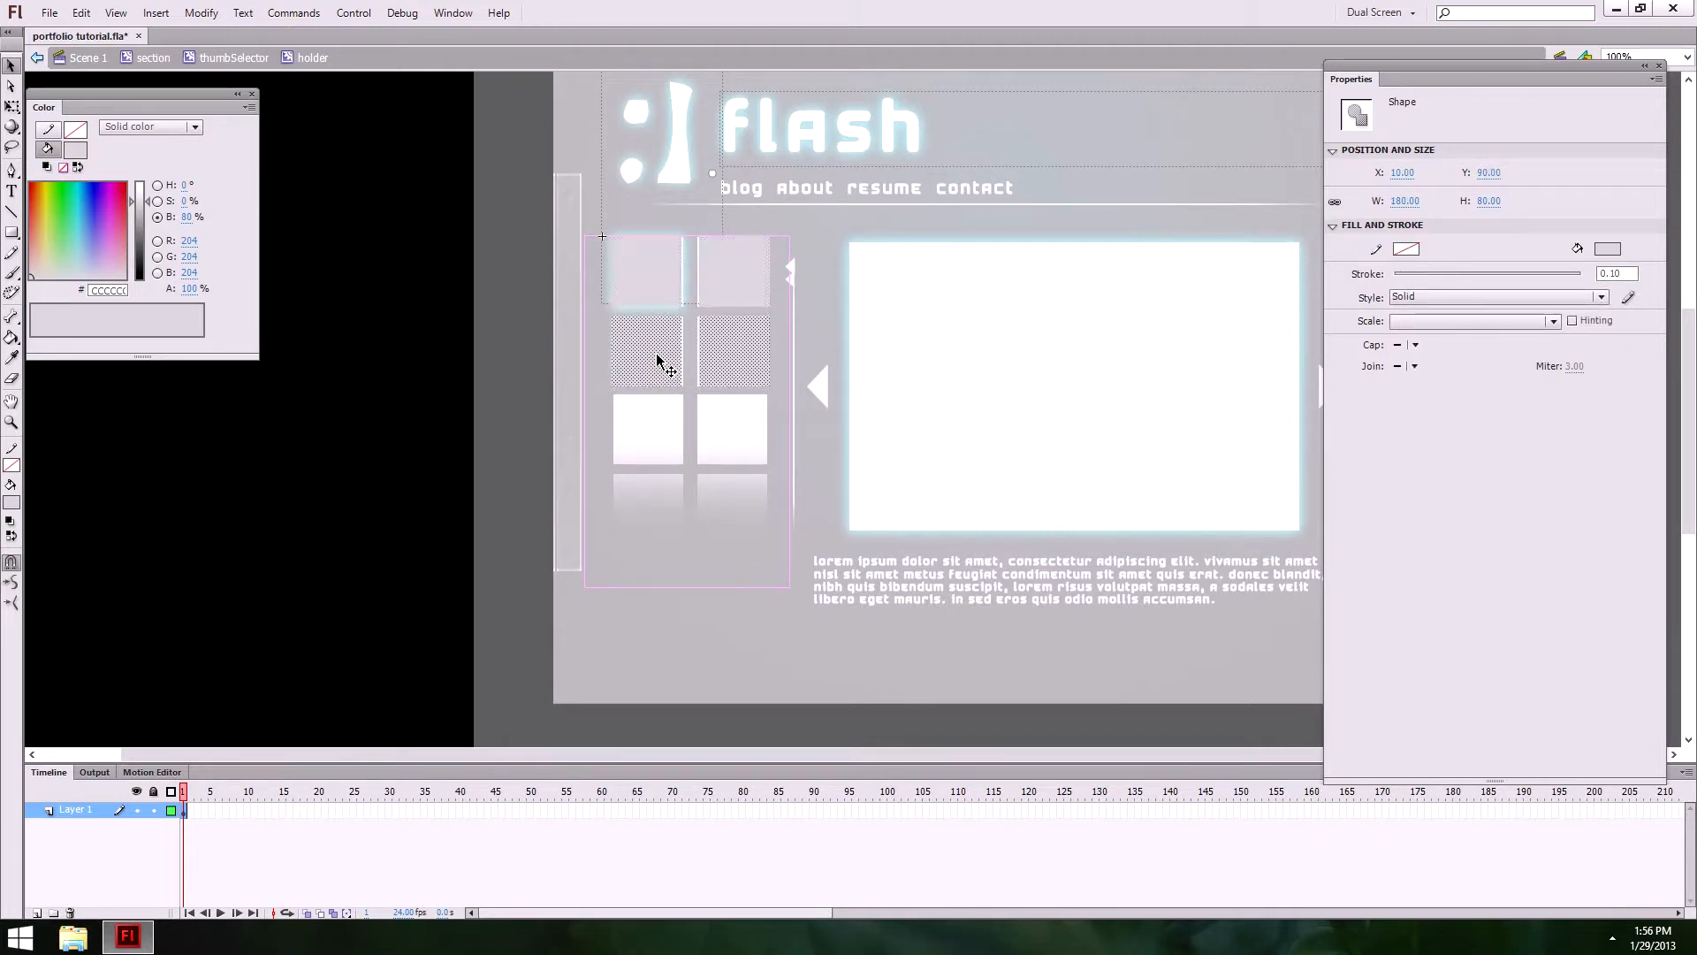
# Step: Select all four squares and place copies of the block below at Y 180 and again at Y 360
pyautogui.keyDown('shift'); pyautogui.click(655, 276); pyautogui.keyUp('shift')
pyautogui.keyDown('shift'); pyautogui.click(753, 285); pyautogui.keyUp('shift')
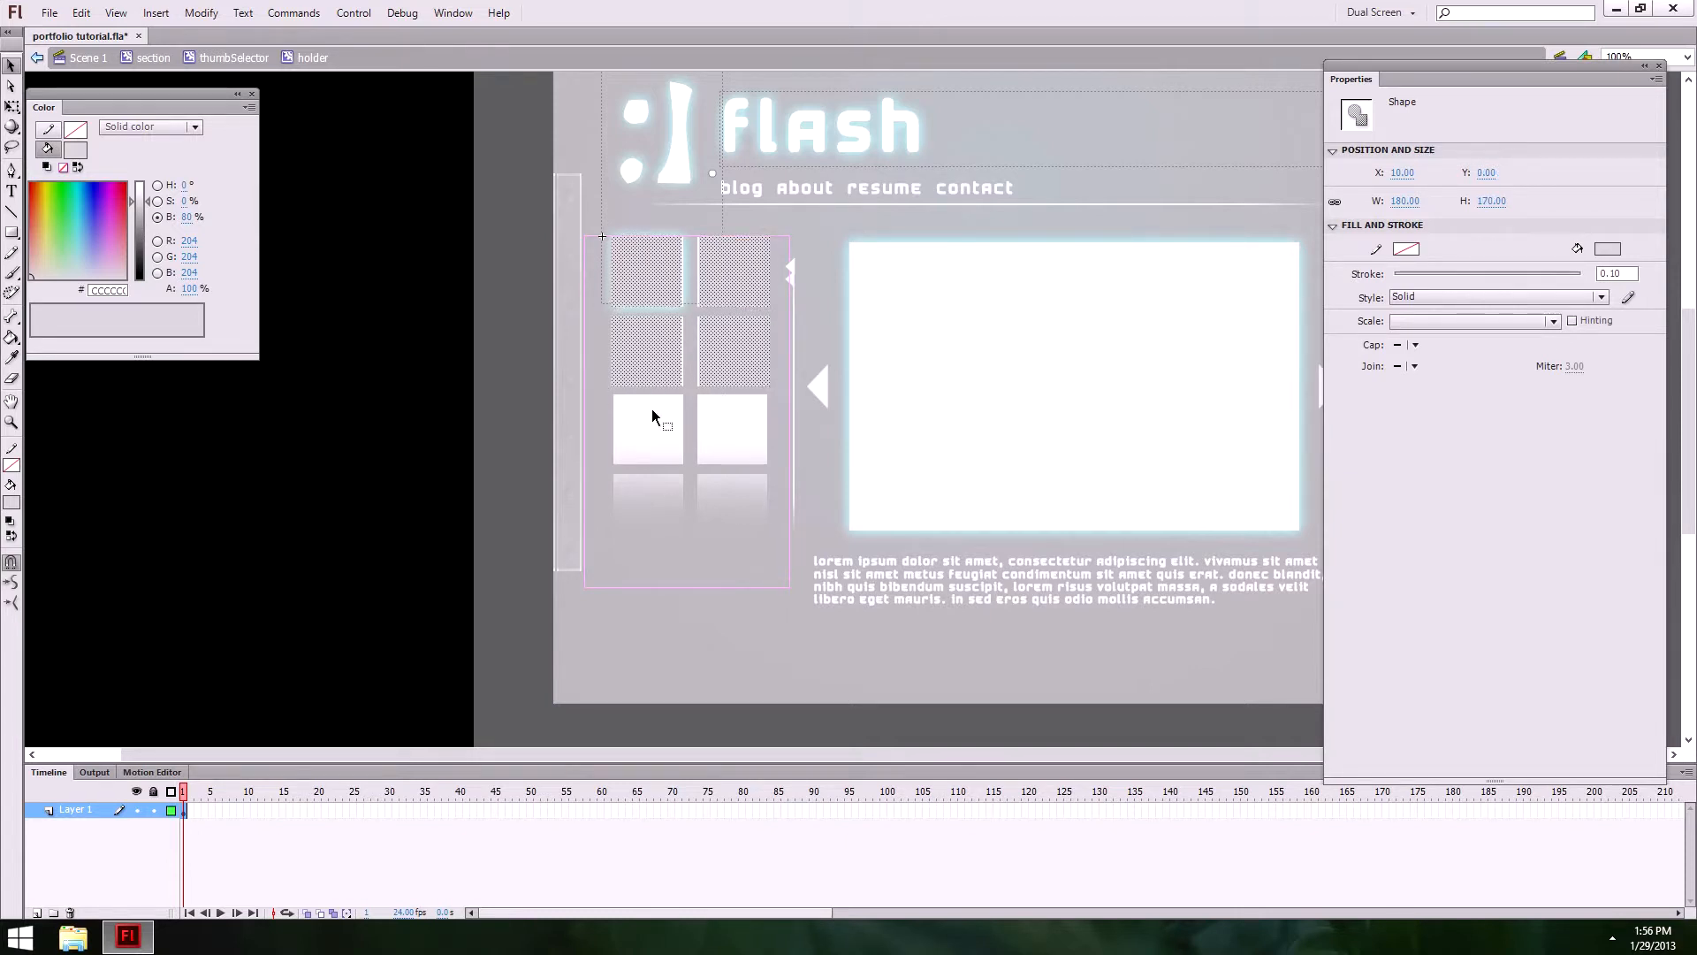
pyautogui.moveTo(618, 315)
pyautogui.mouseDown()
pyautogui.moveTo(636, 332)
pyautogui.moveTo(642, 429)
pyautogui.mouseUp()
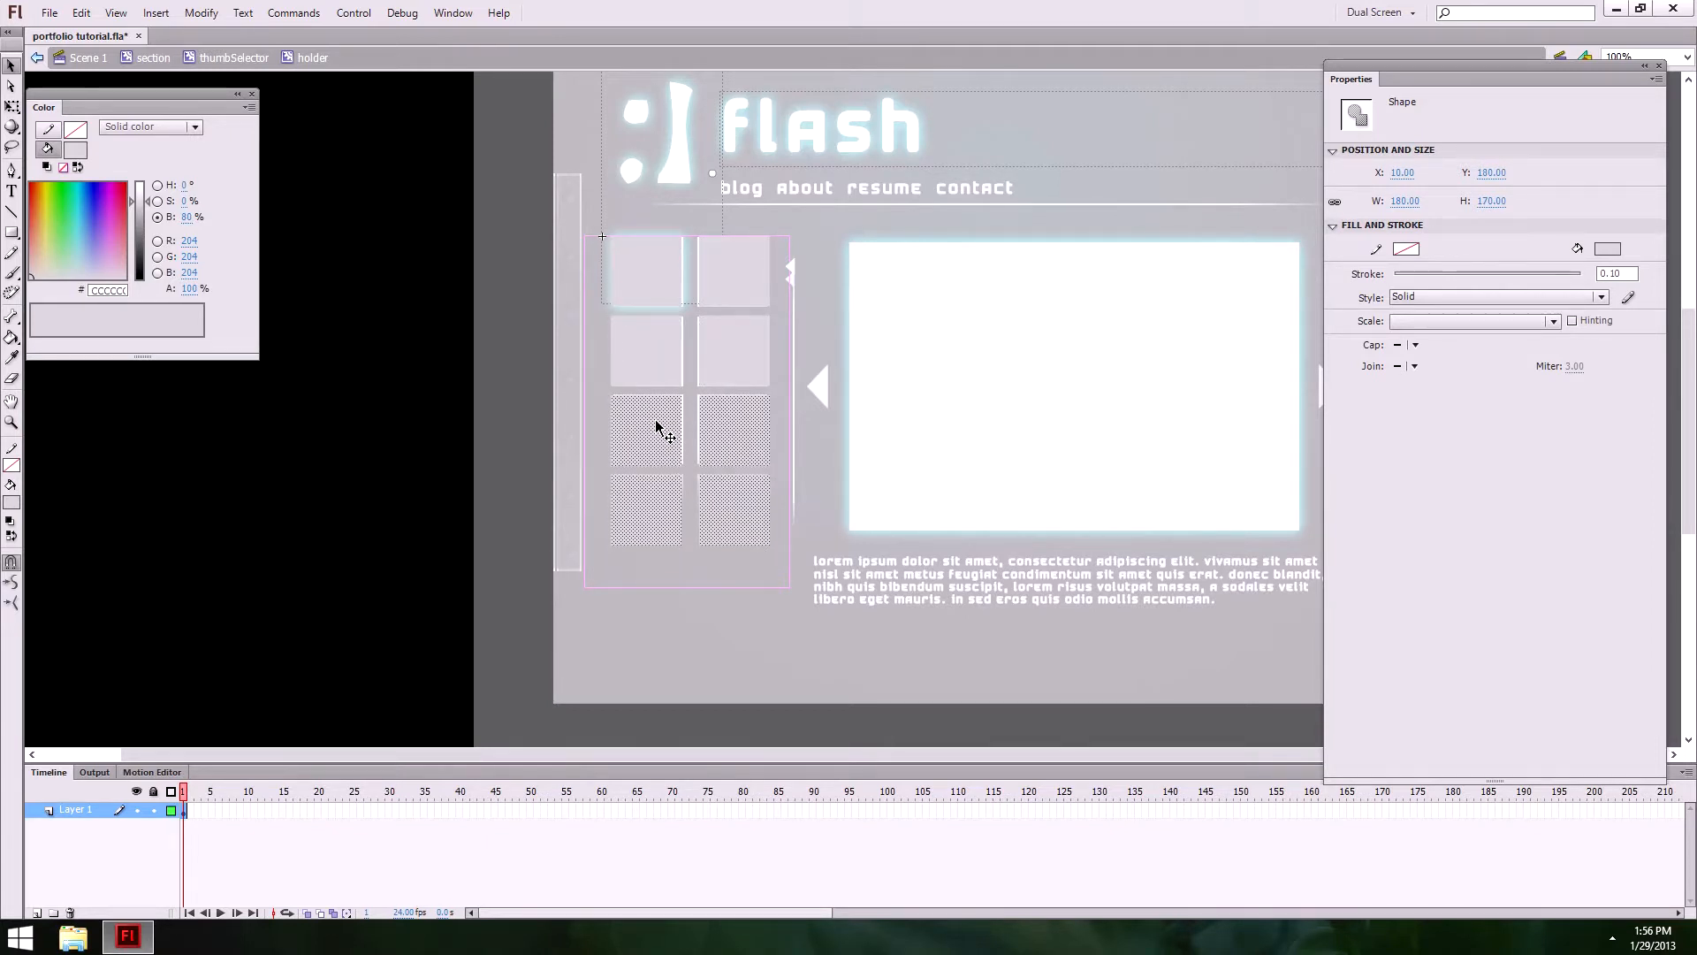
pyautogui.moveTo(659, 425)
pyautogui.mouseDown()
pyautogui.moveTo(657, 601)
pyautogui.moveTo(663, 580)
pyautogui.mouseUp()
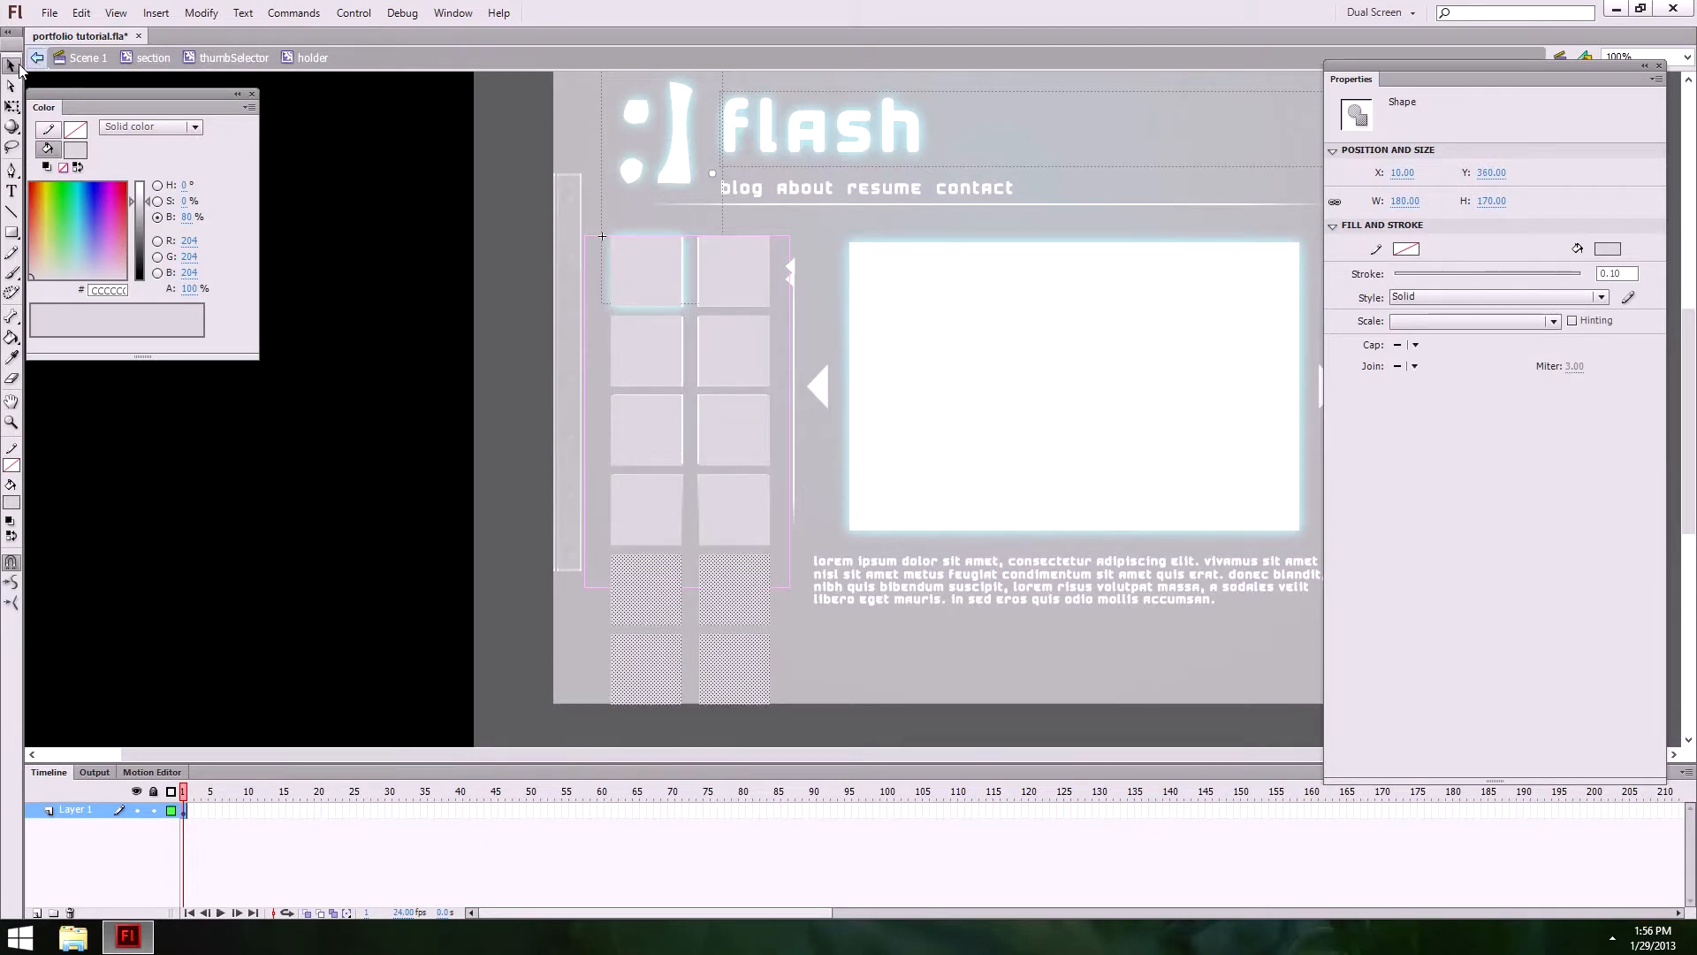
# Step: Return to the thumbSelector clip and lock the holder and mask layers to preview the masked thumbnails
pyautogui.click(231, 61)
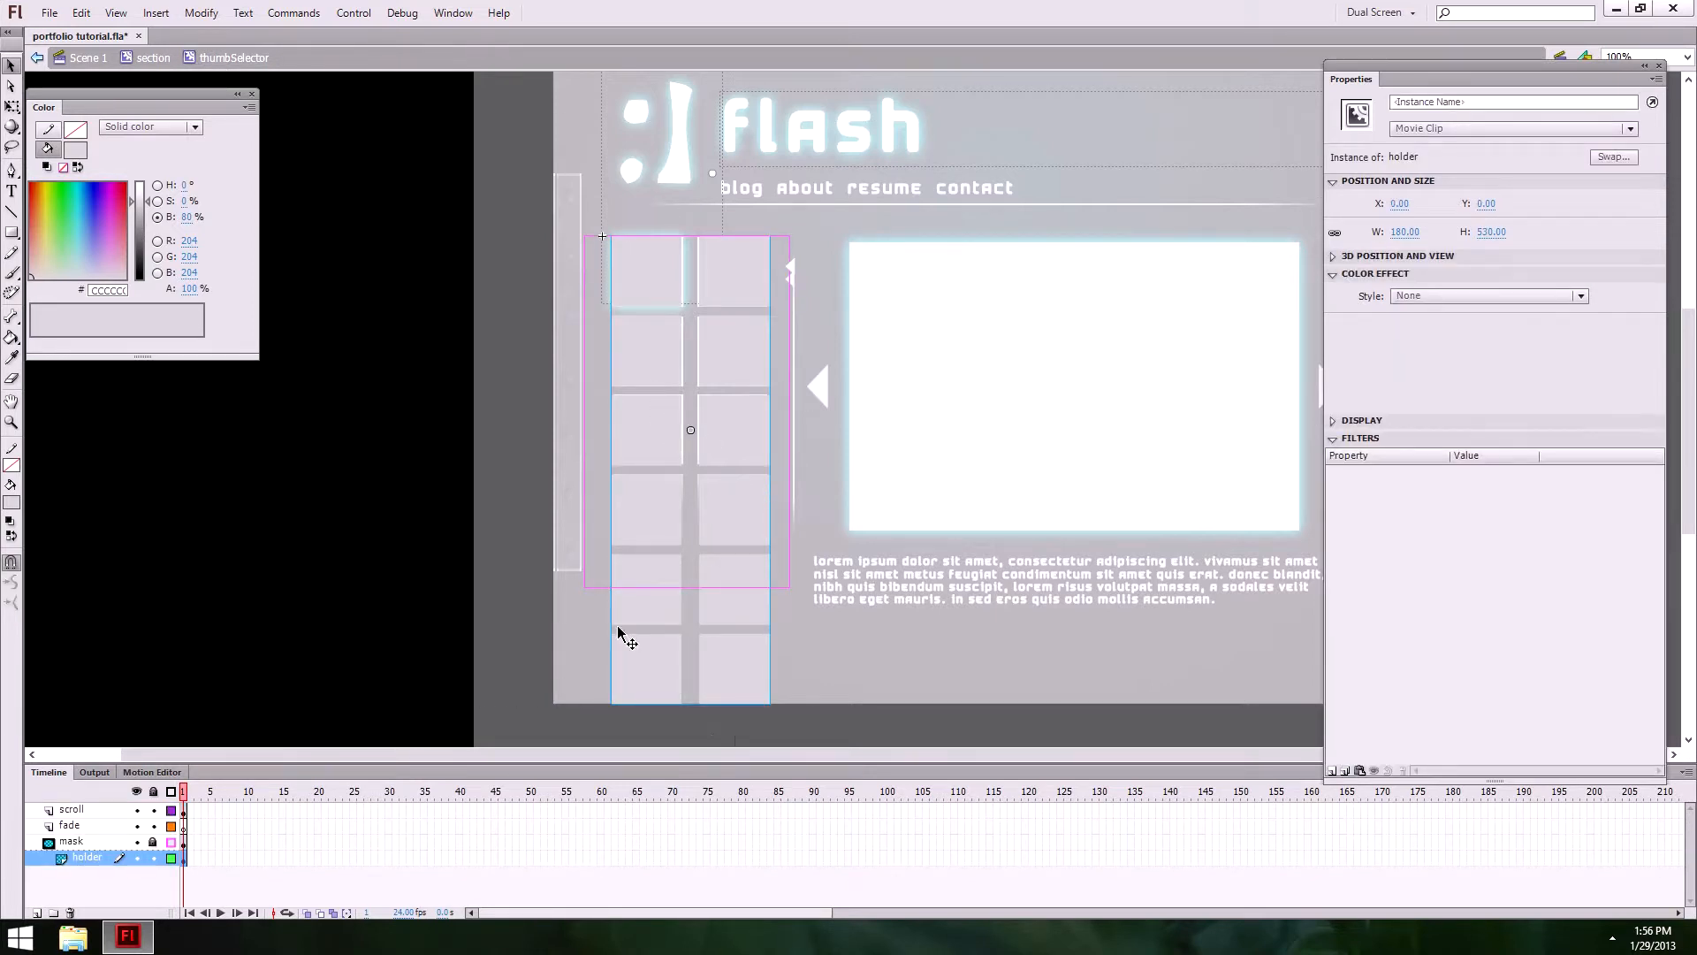
pyautogui.click(153, 858)
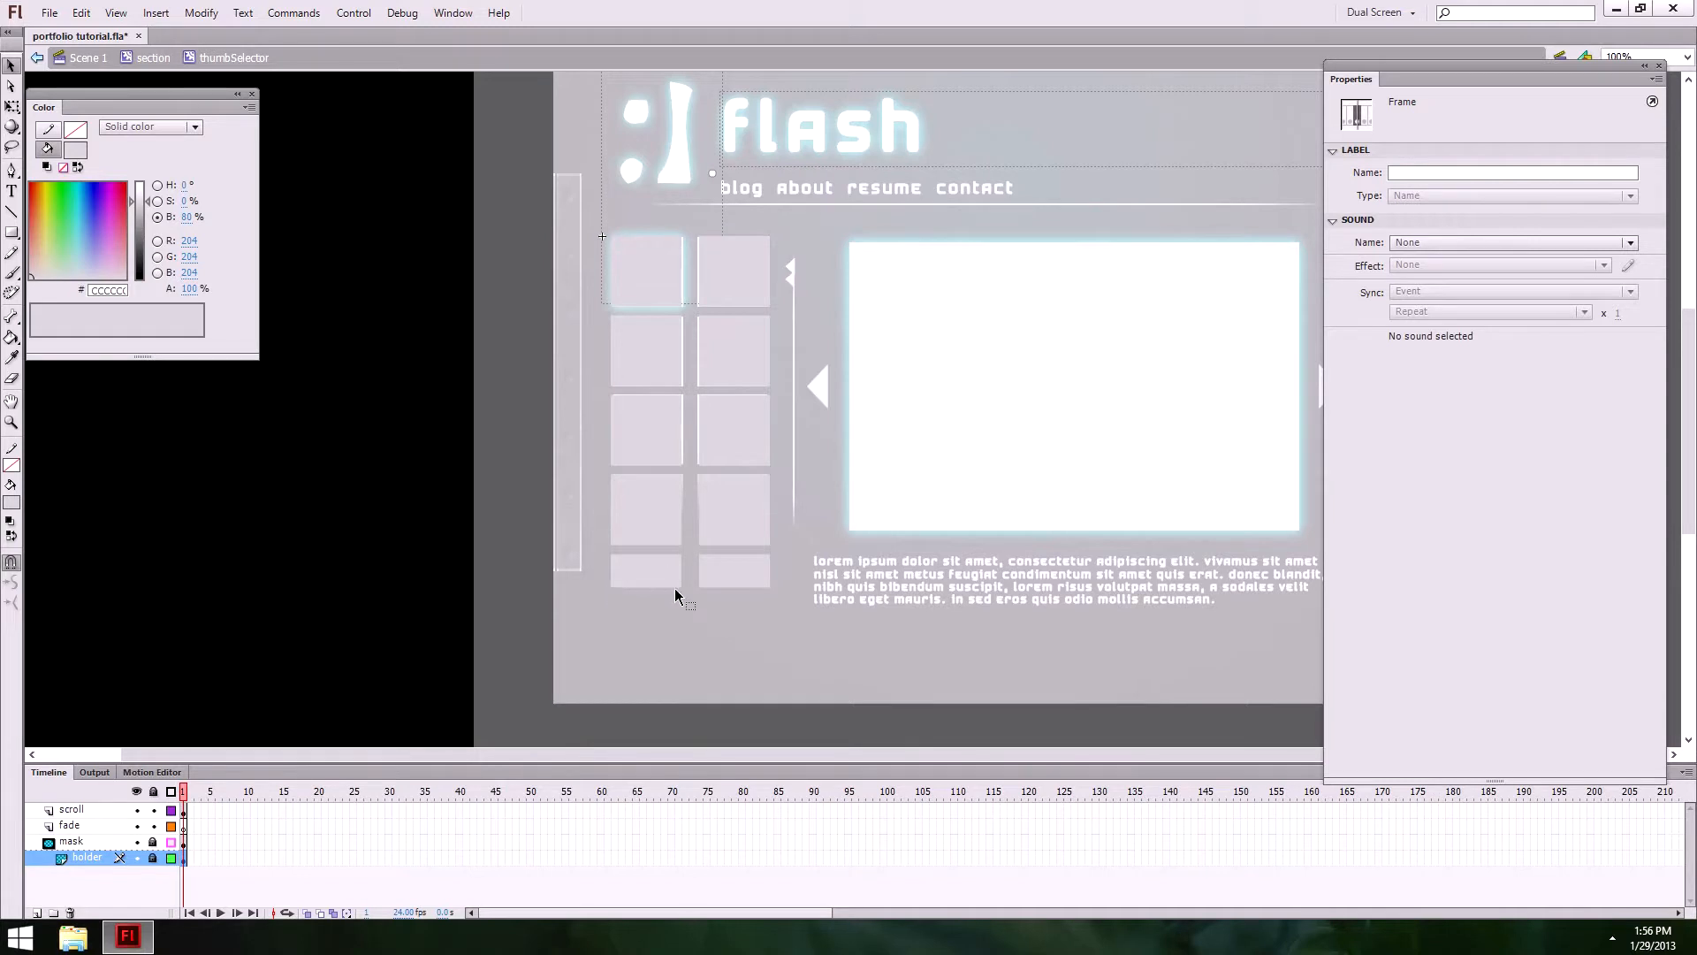
pyautogui.click(154, 842)
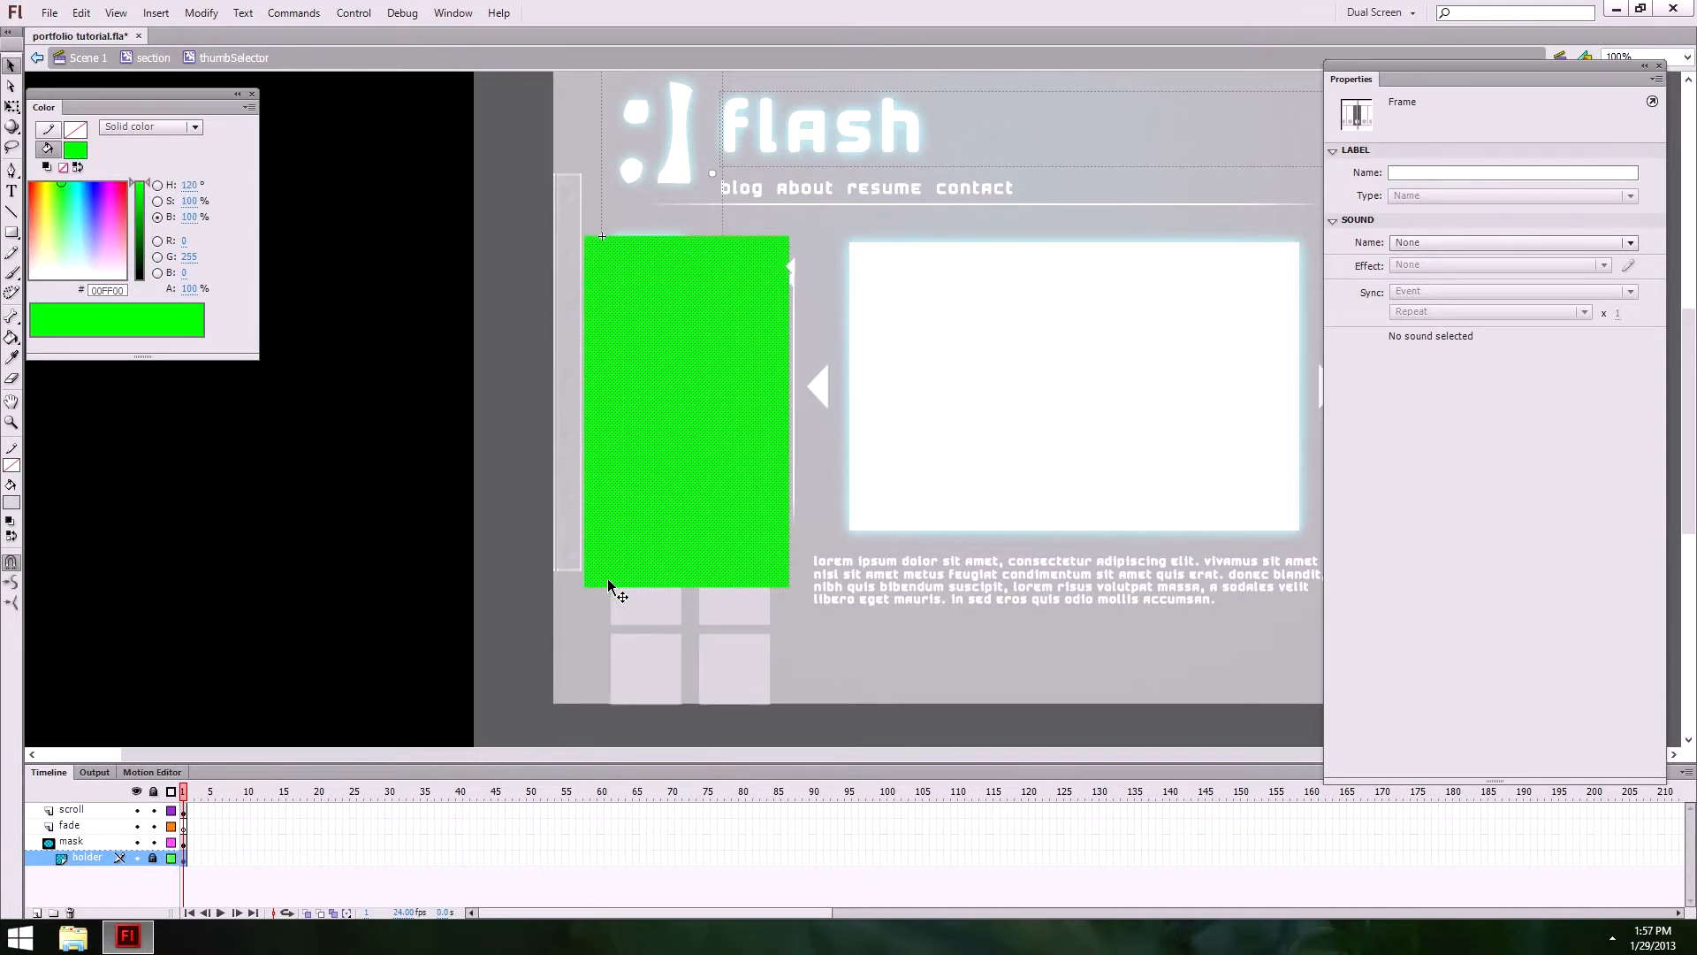
pyautogui.click(152, 842)
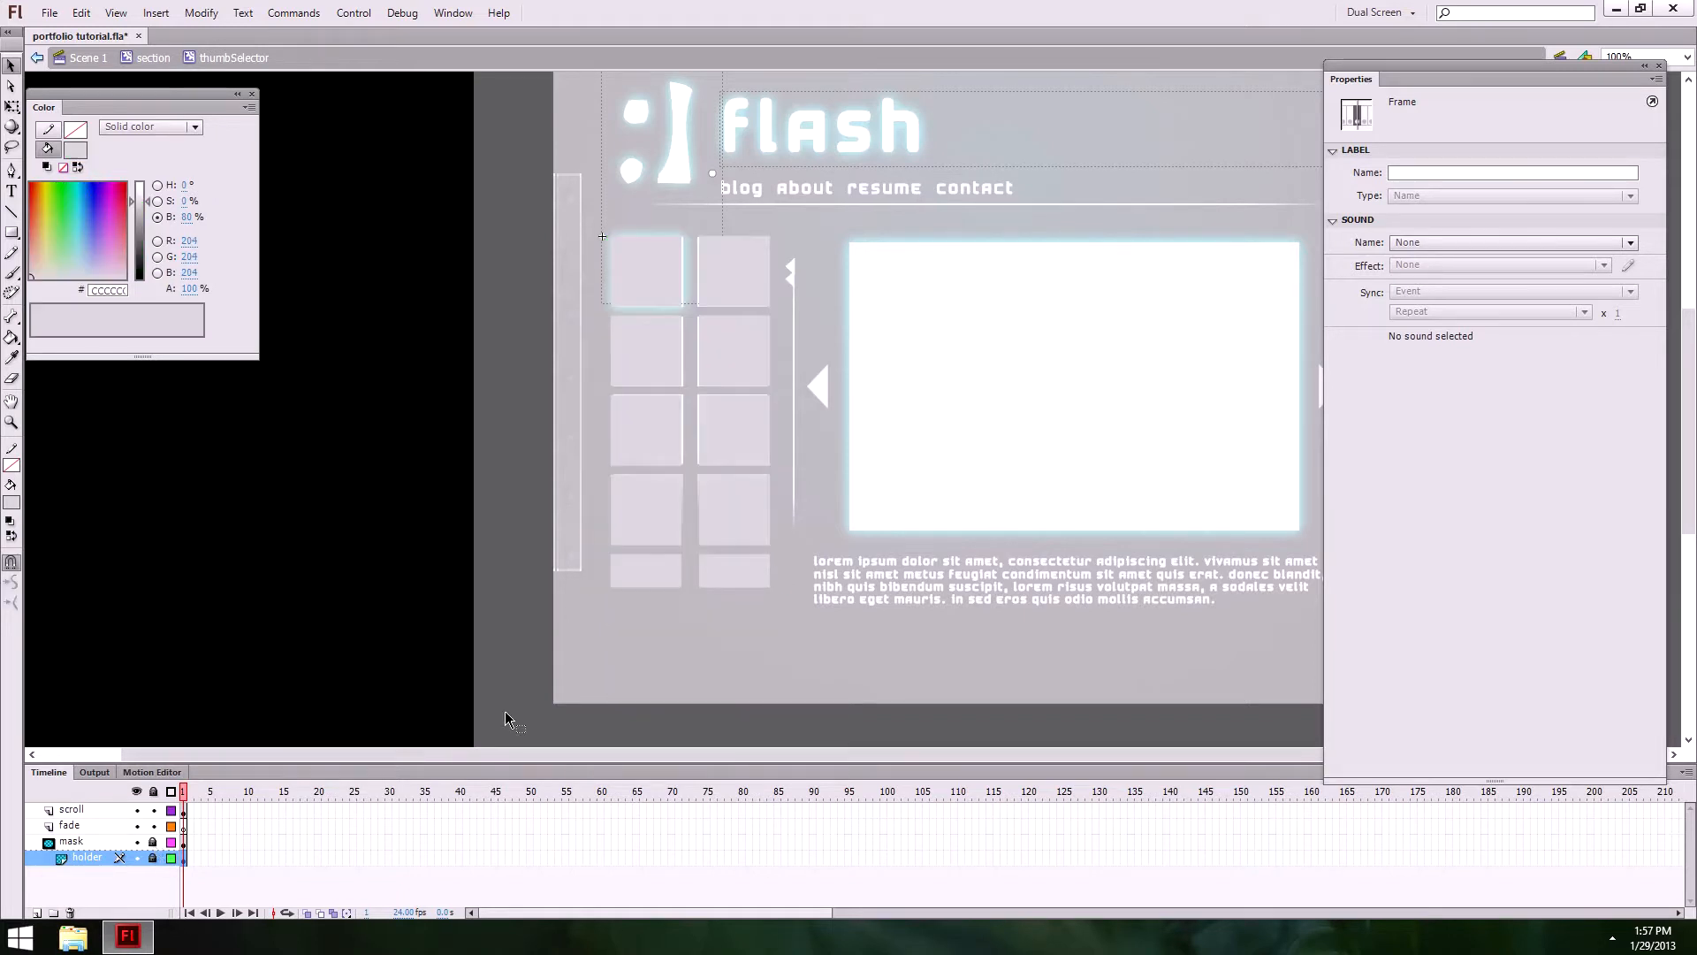
pyautogui.click(153, 859)
# Step: Draw a rectangle about 232 by 190 pixels on the fade layer, covering the lower part of the thumbnail grid
pyautogui.click(68, 827)
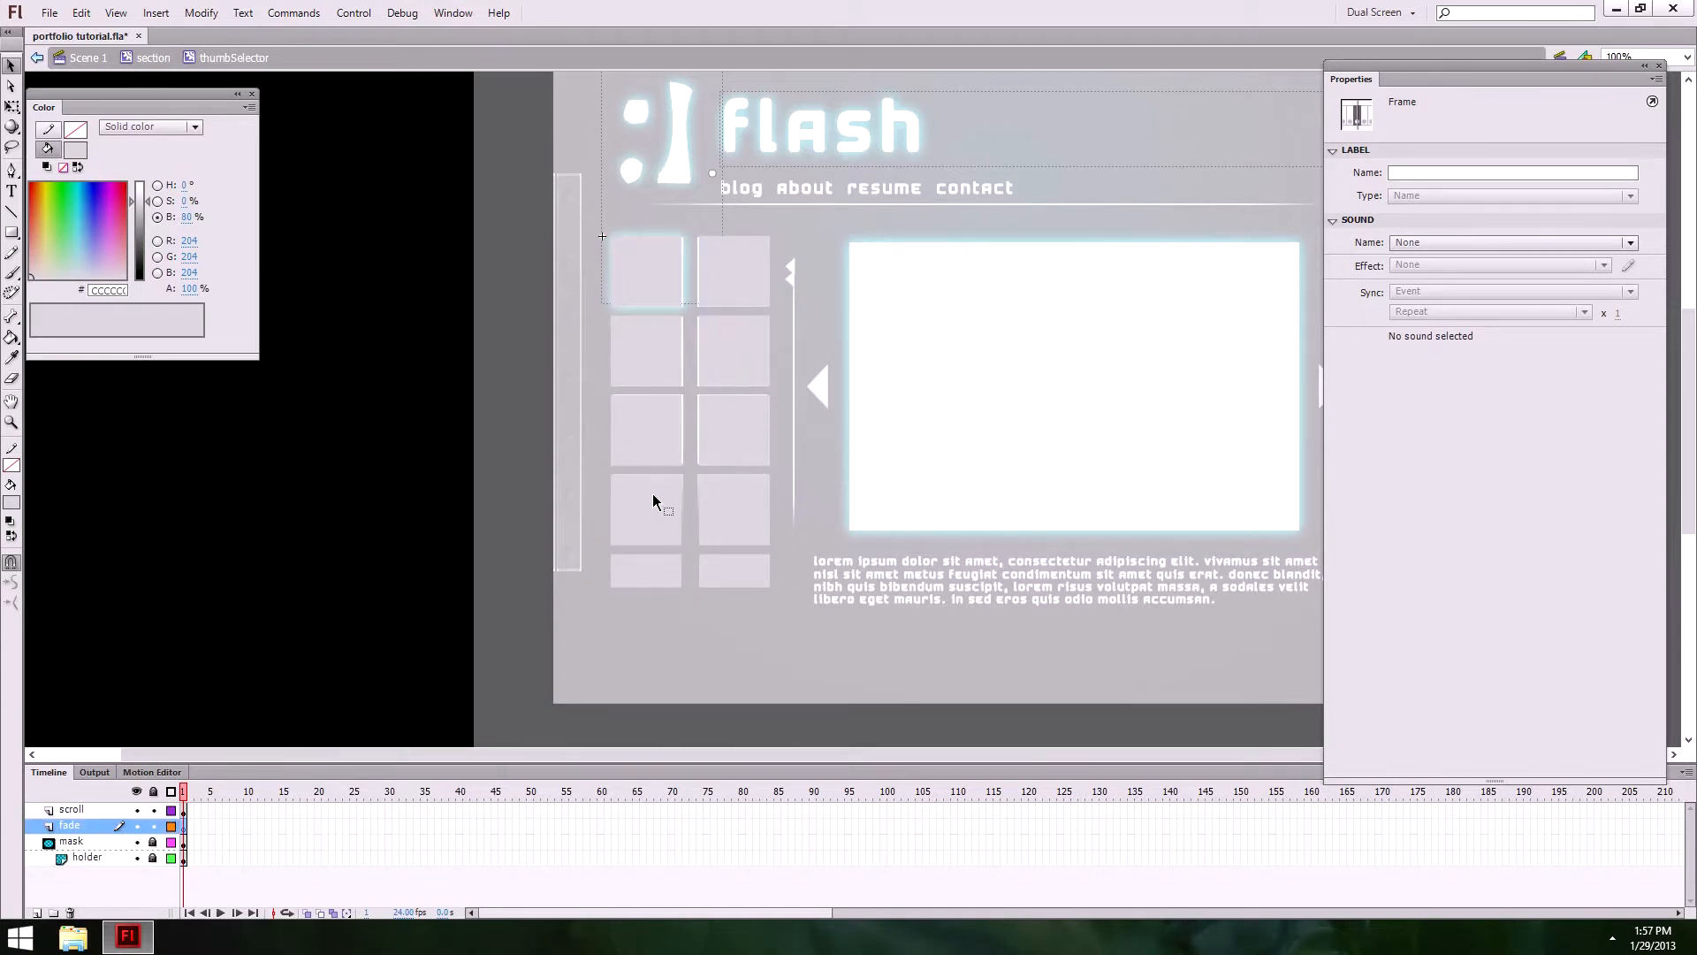
pyautogui.click(11, 232)
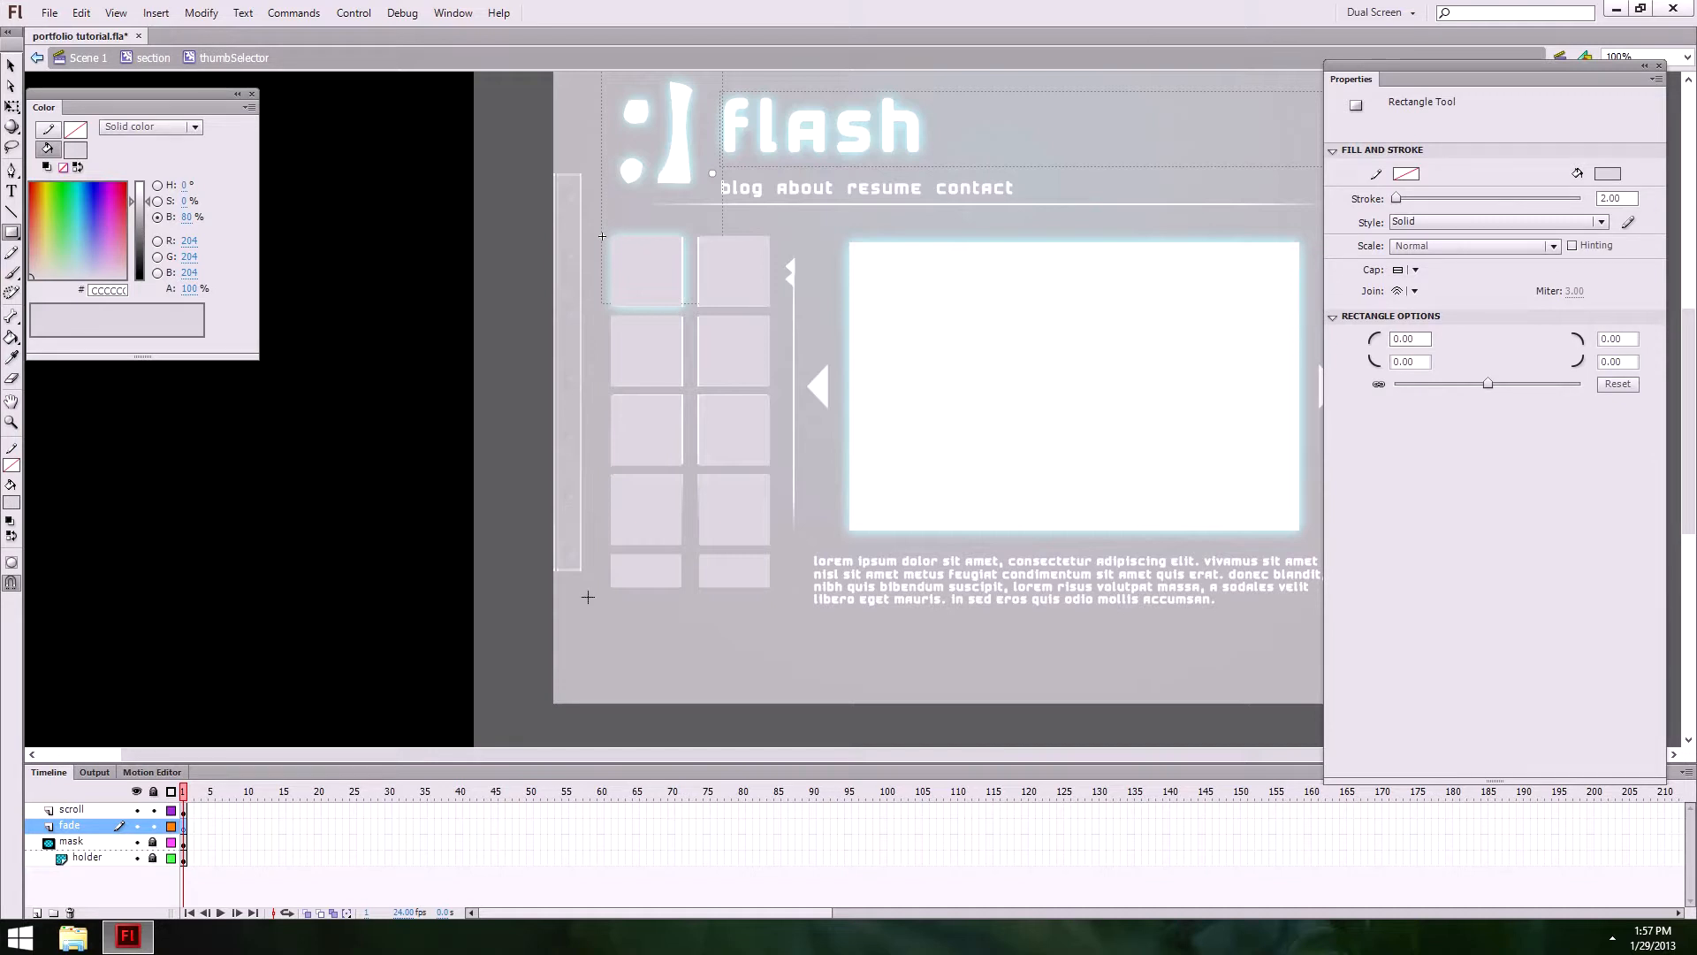
pyautogui.moveTo(586, 598); pyautogui.dragTo(791, 430)
pyautogui.click(10, 64)
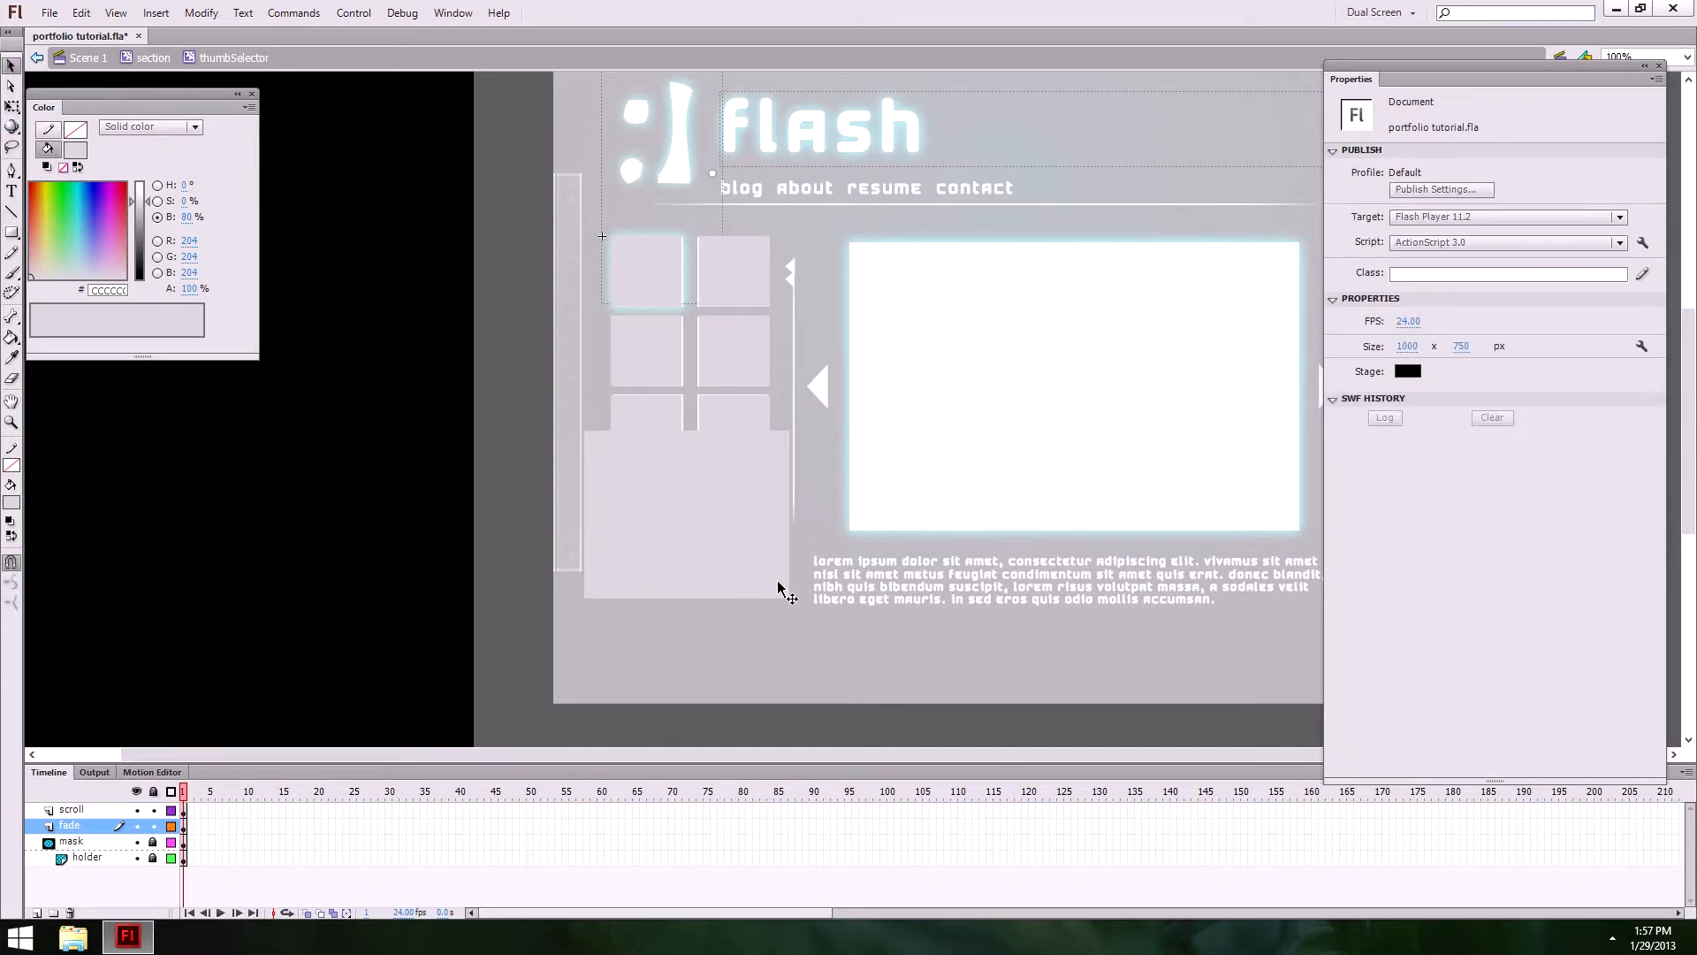
# Step: Change the fade rectangle's solid fill to a linear gradient
pyautogui.click(686, 513)
pyautogui.moveTo(158, 97); pyautogui.dragTo(251, 112)
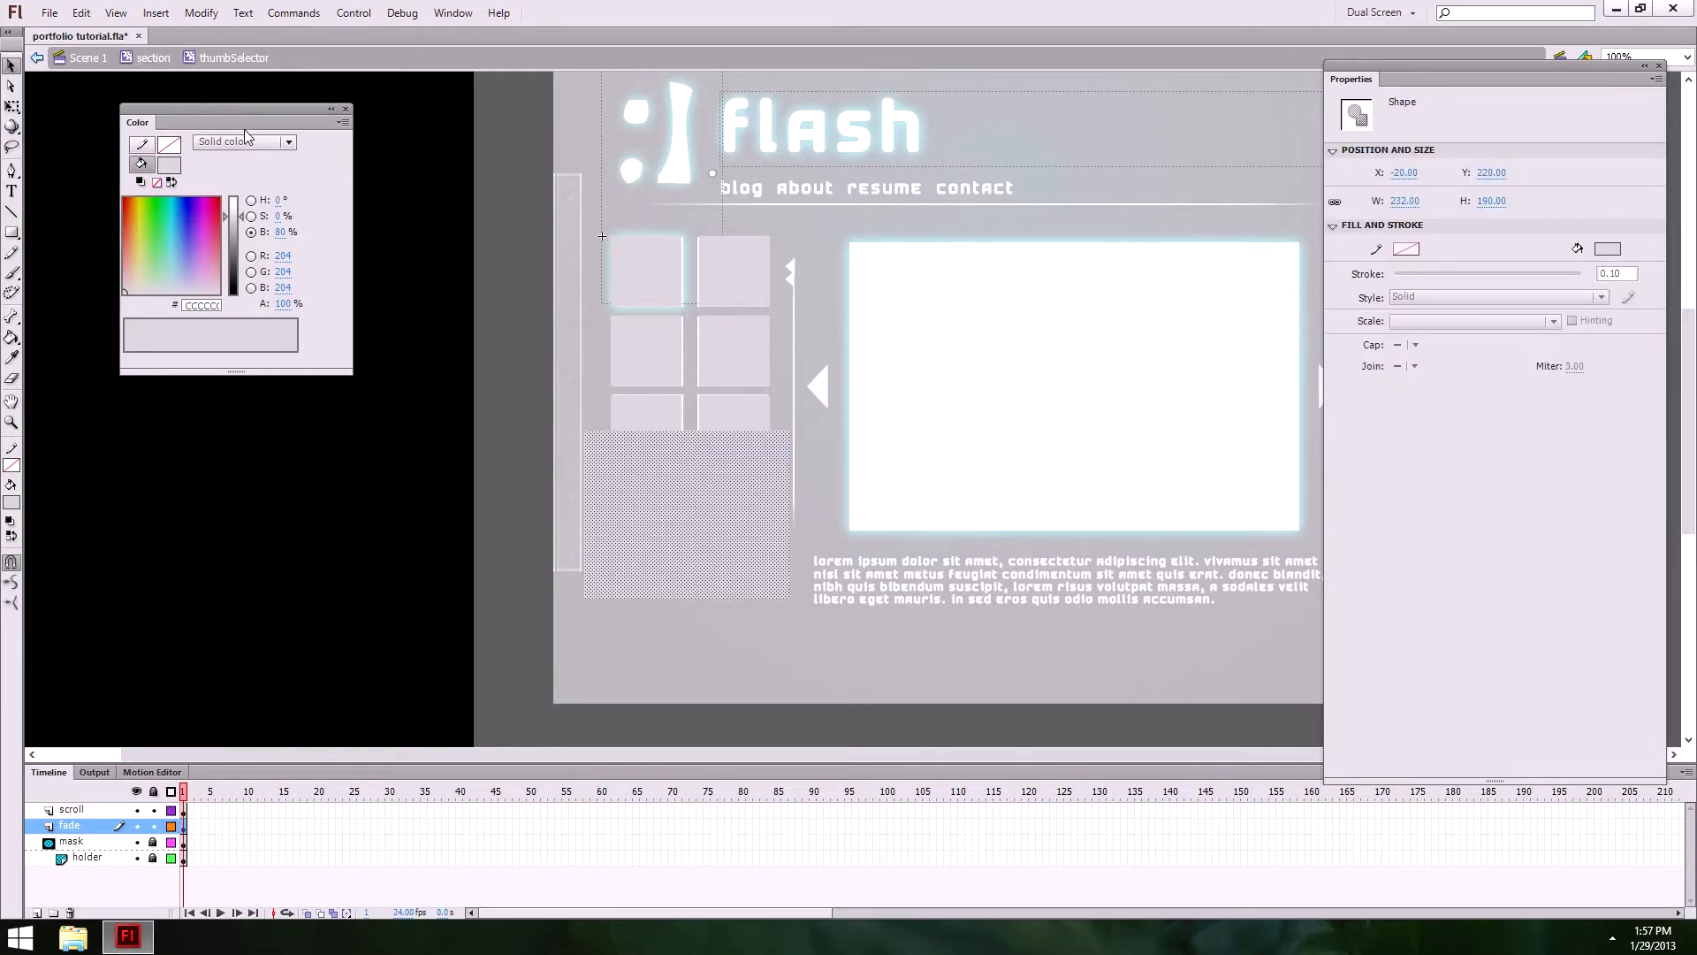
pyautogui.click(247, 139)
pyautogui.click(226, 195)
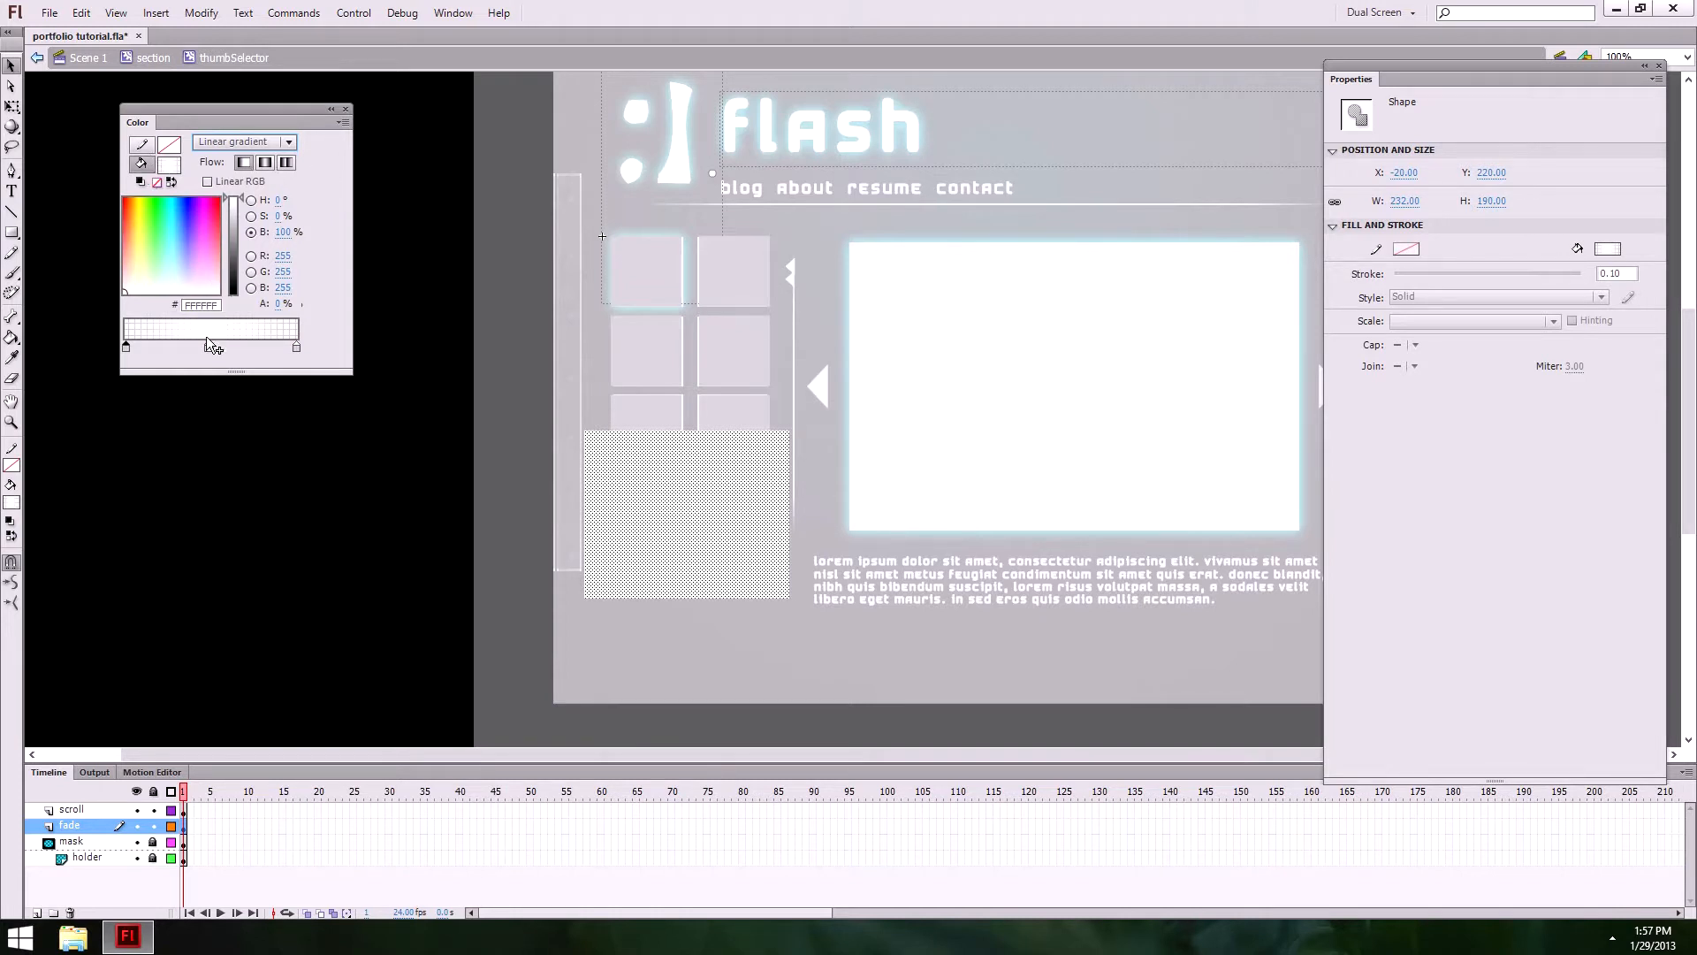
# Step: Make both gradient stops black, with 100% alpha on the end stop
pyautogui.click(296, 346)
pyautogui.doubleClick(301, 350)
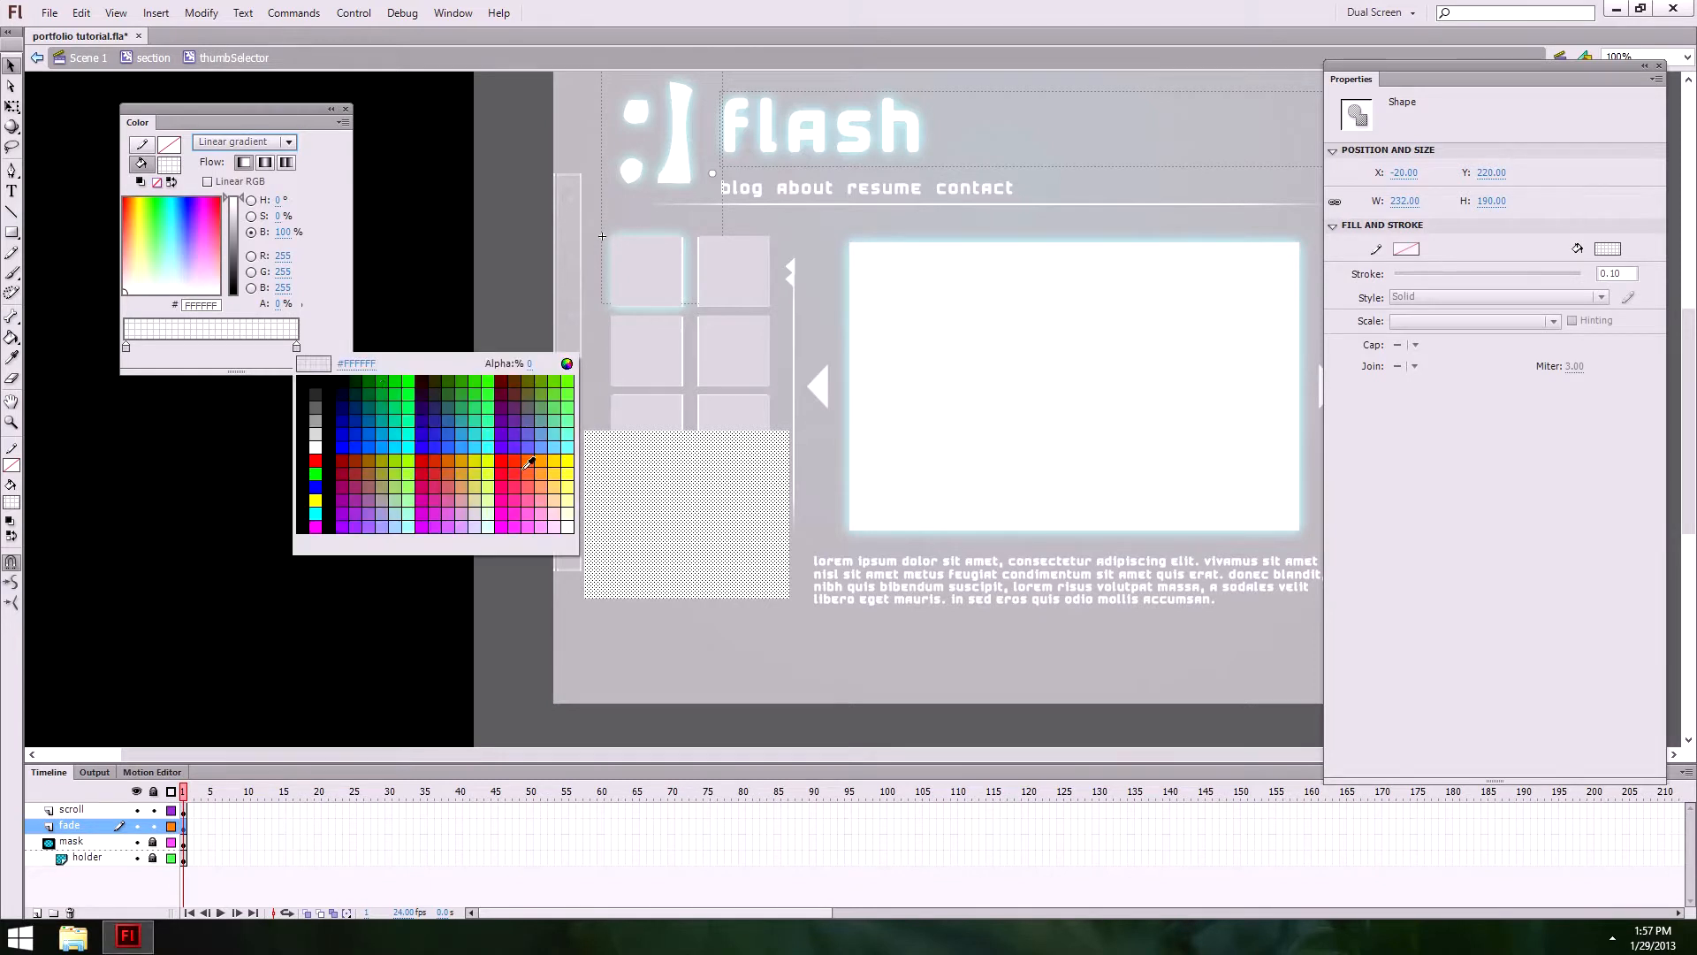
pyautogui.click(310, 380)
pyautogui.moveTo(279, 306); pyautogui.dragTo(405, 310)
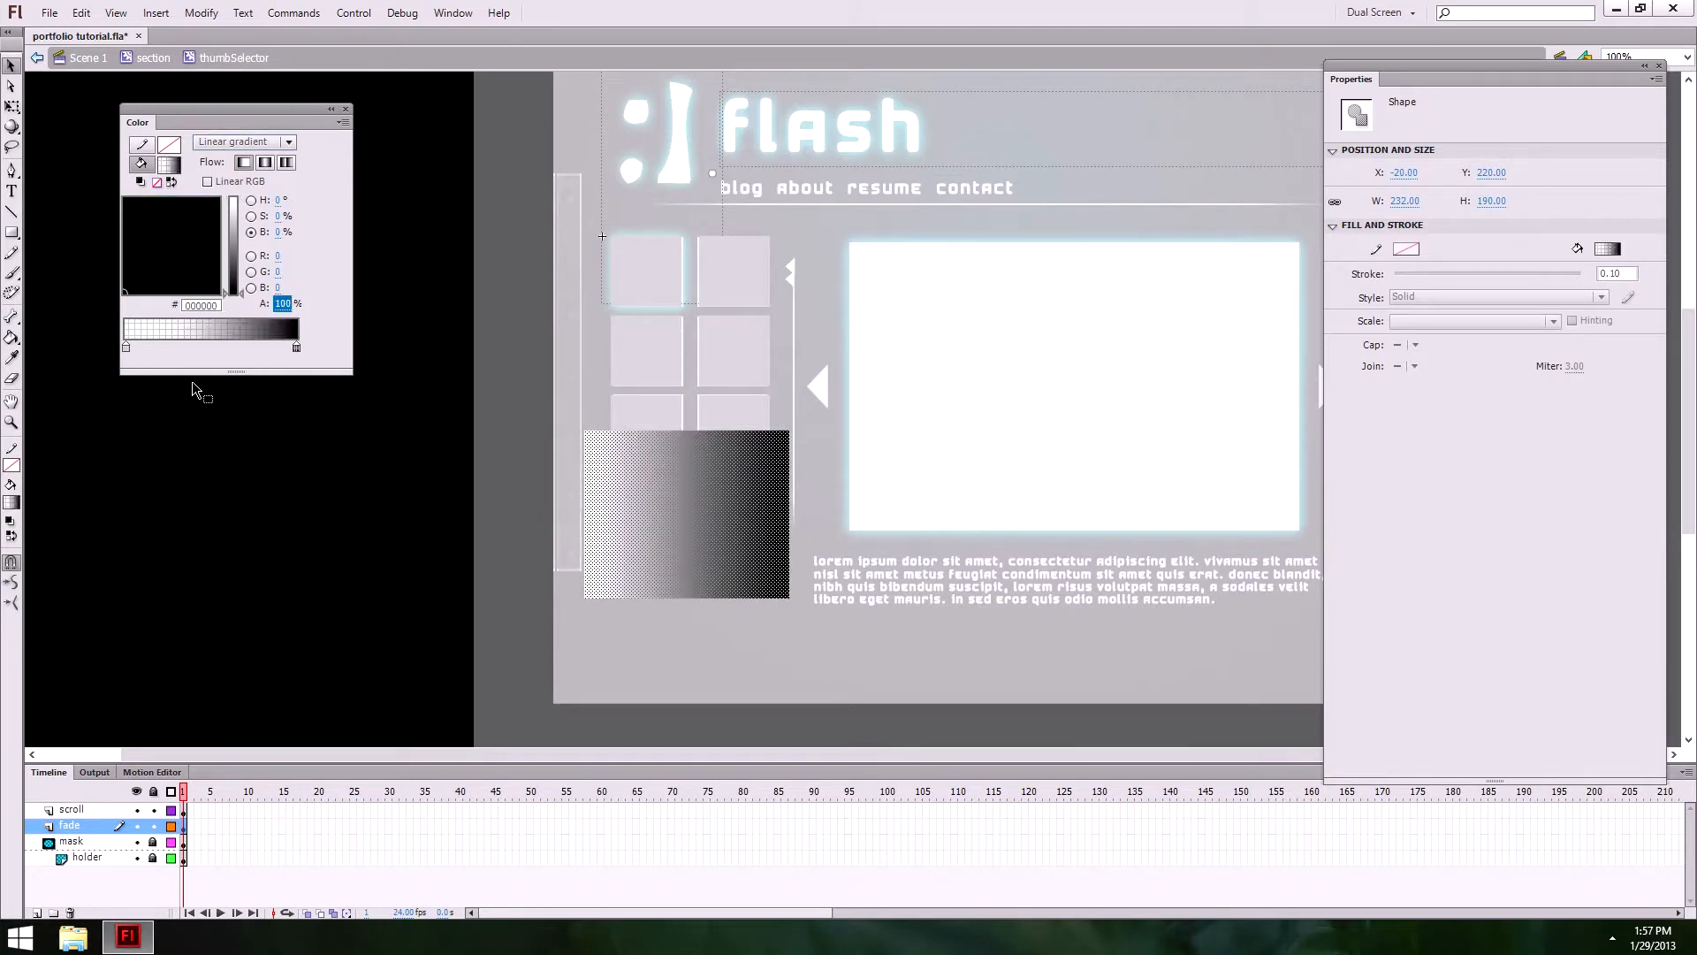
pyautogui.doubleClick(126, 346)
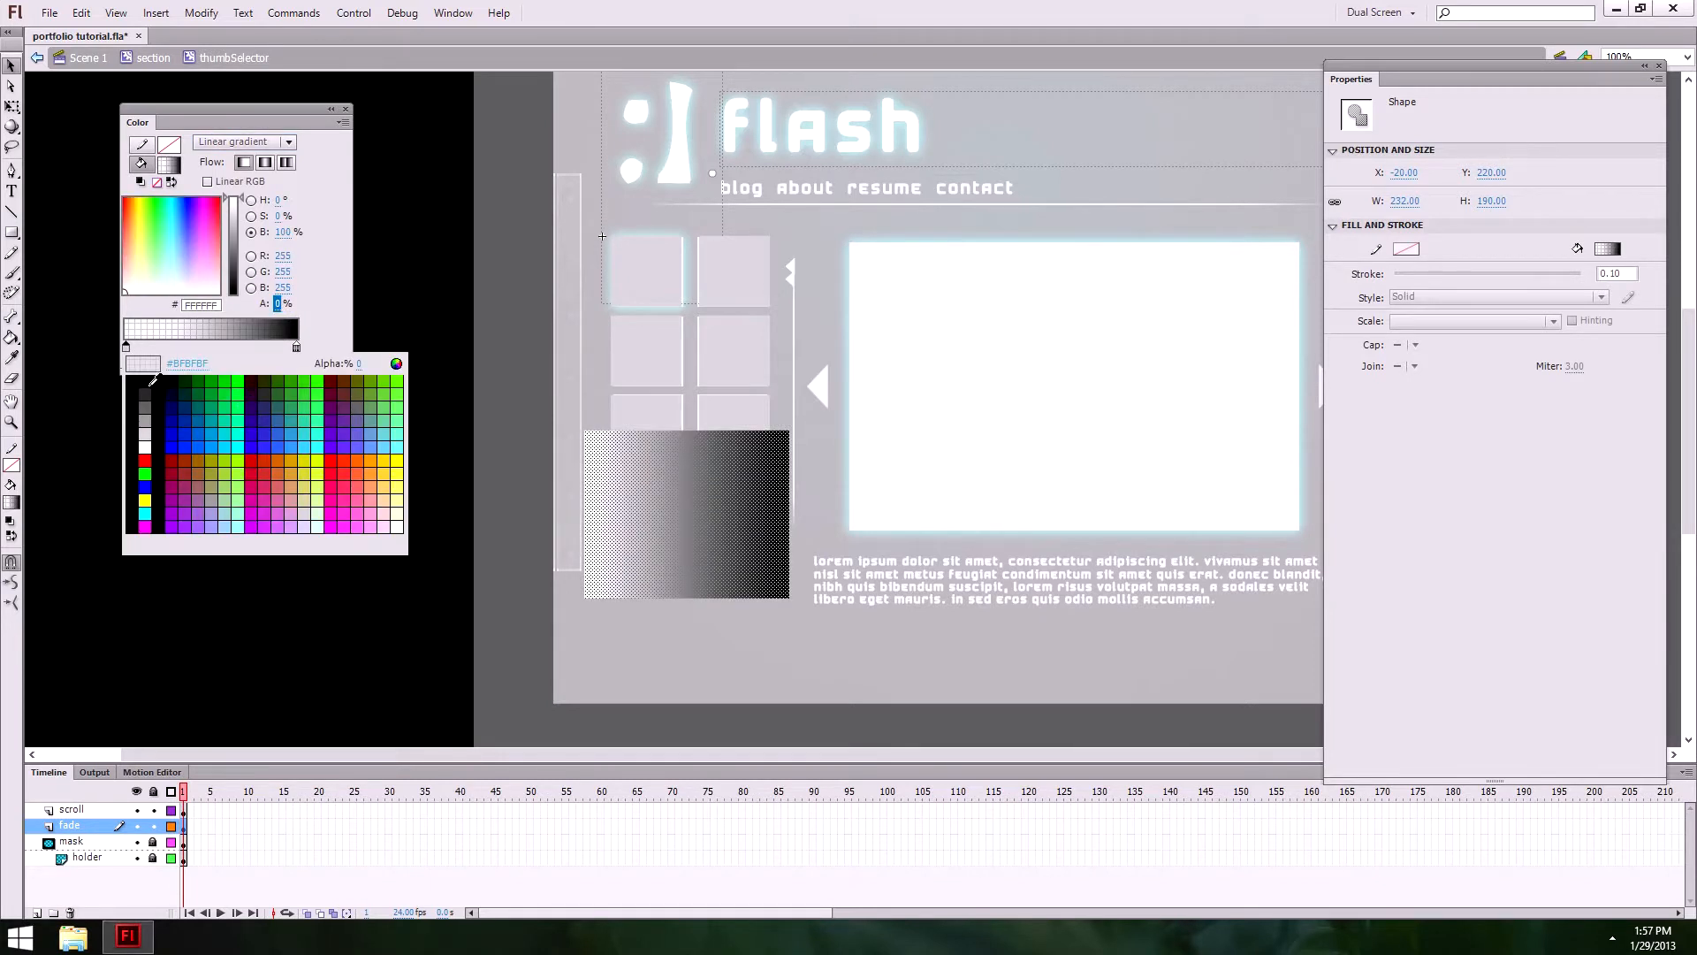
pyautogui.click(135, 380)
pyautogui.click(297, 350)
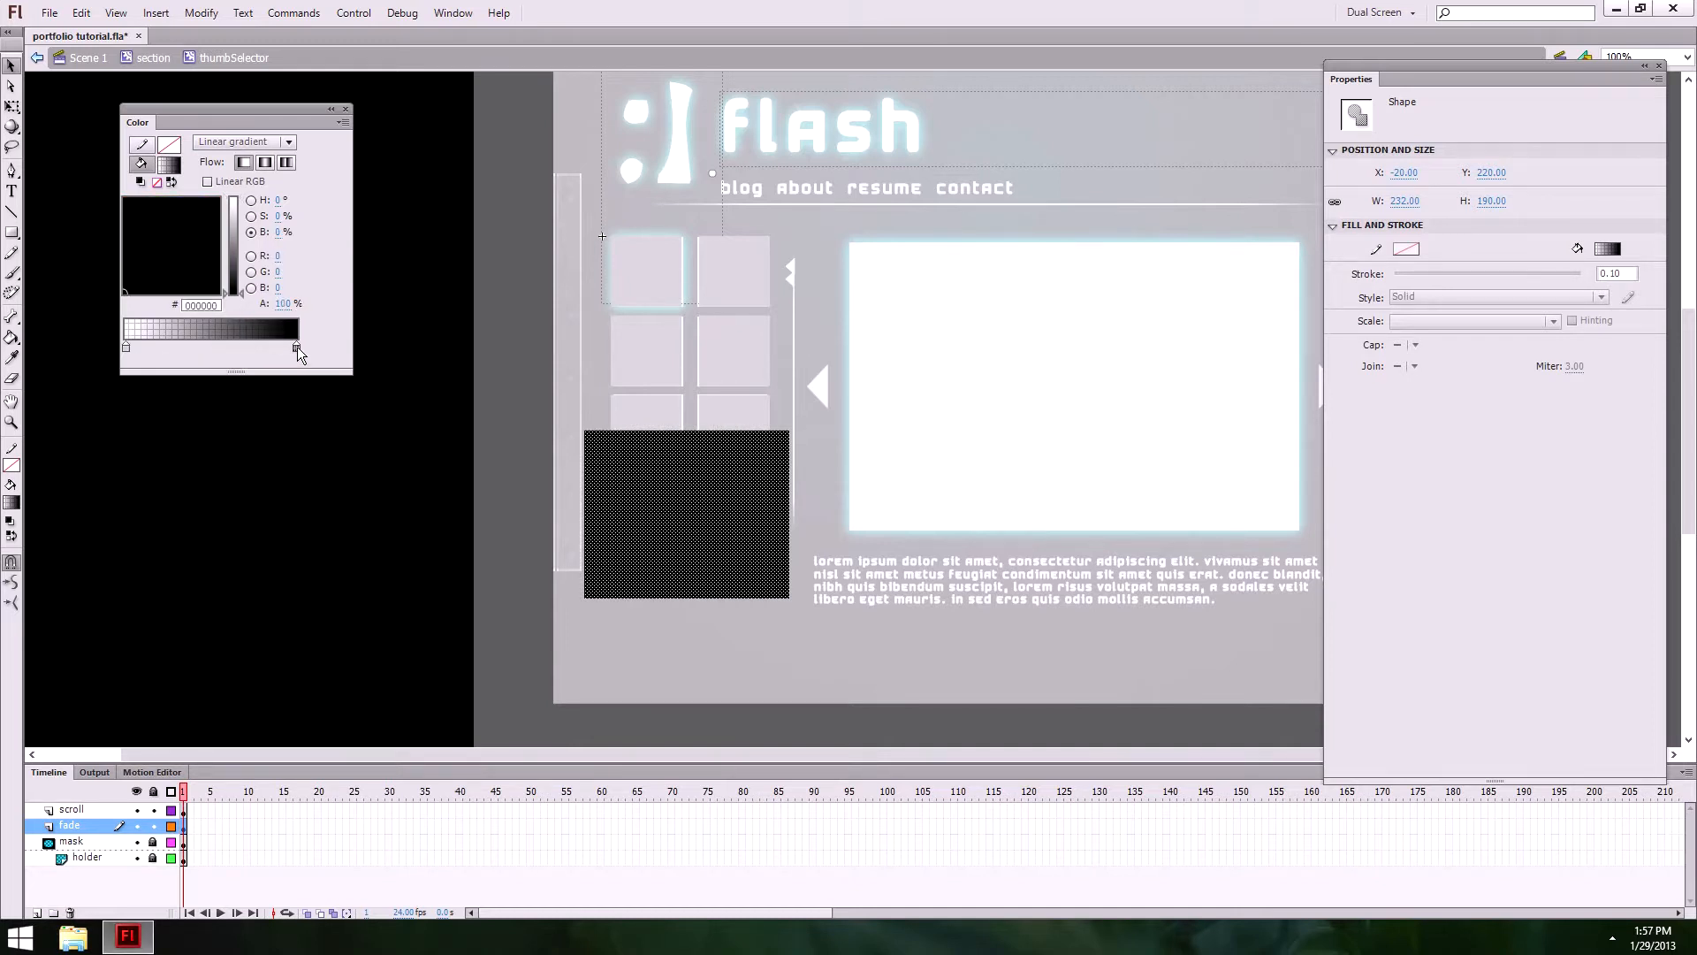
pyautogui.click(126, 347)
# Step: Rotate the gradient with the Gradient Transform tool and fit it to the rectangle's height, fading from transparent at its top to black at its bottom
pyautogui.click(11, 106)
pyautogui.click(115, 126)
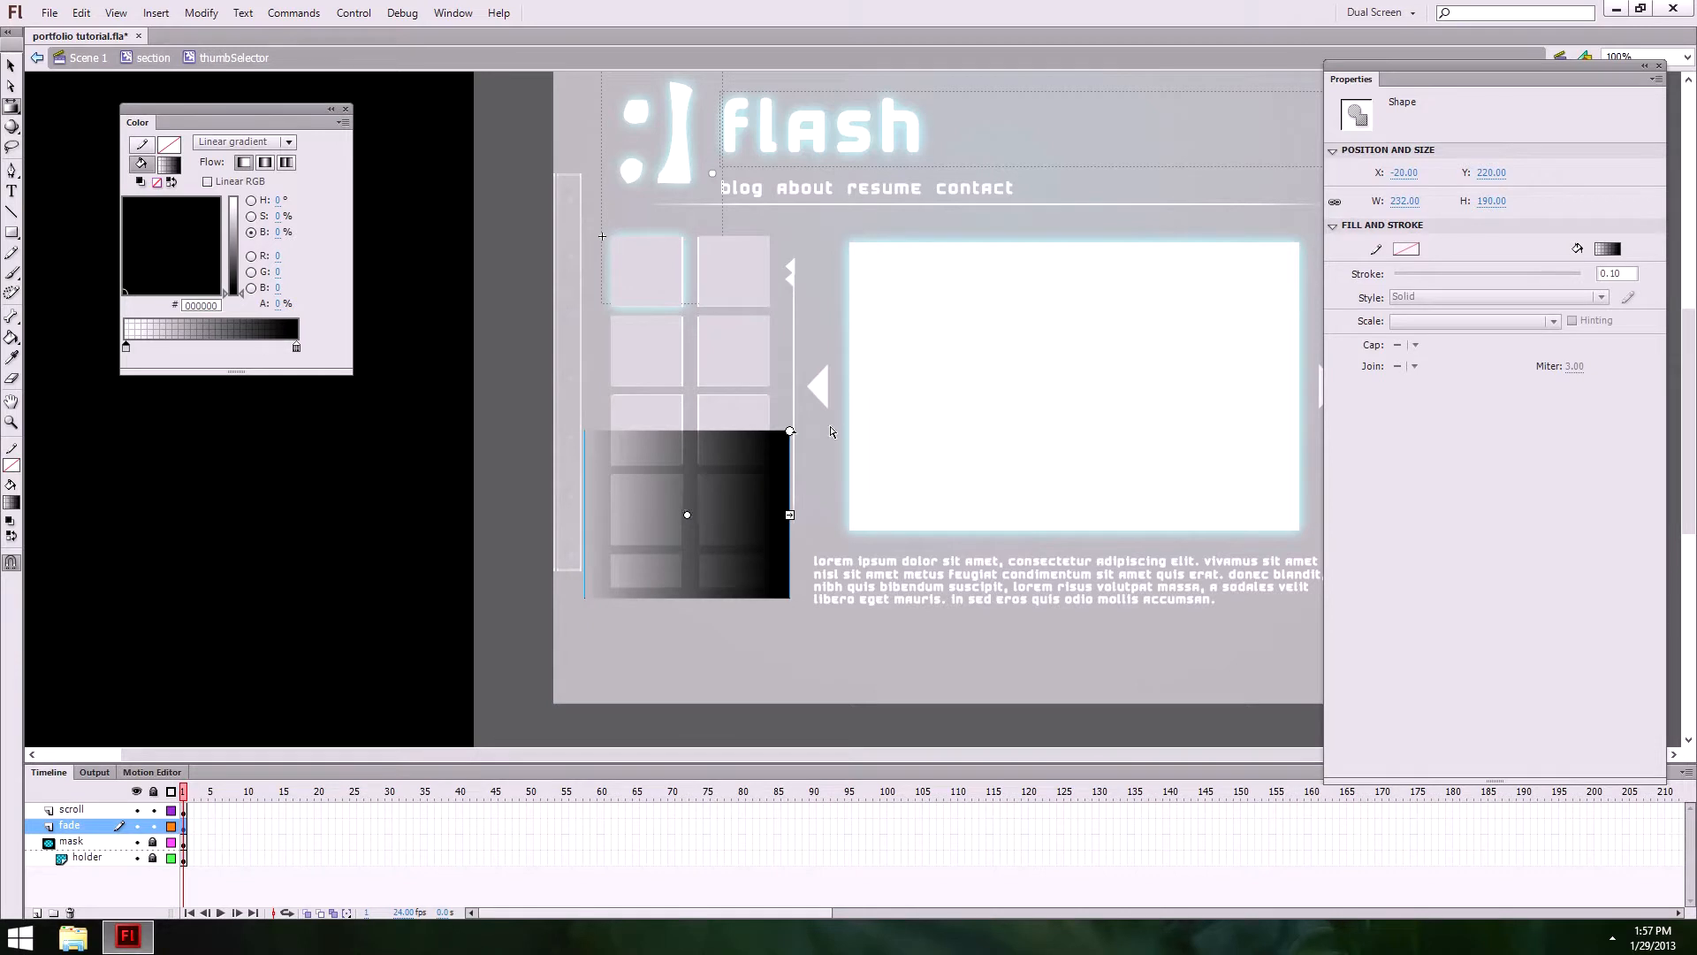
pyautogui.moveTo(790, 431); pyautogui.dragTo(790, 618)
pyautogui.moveTo(687, 617); pyautogui.dragTo(687, 598)
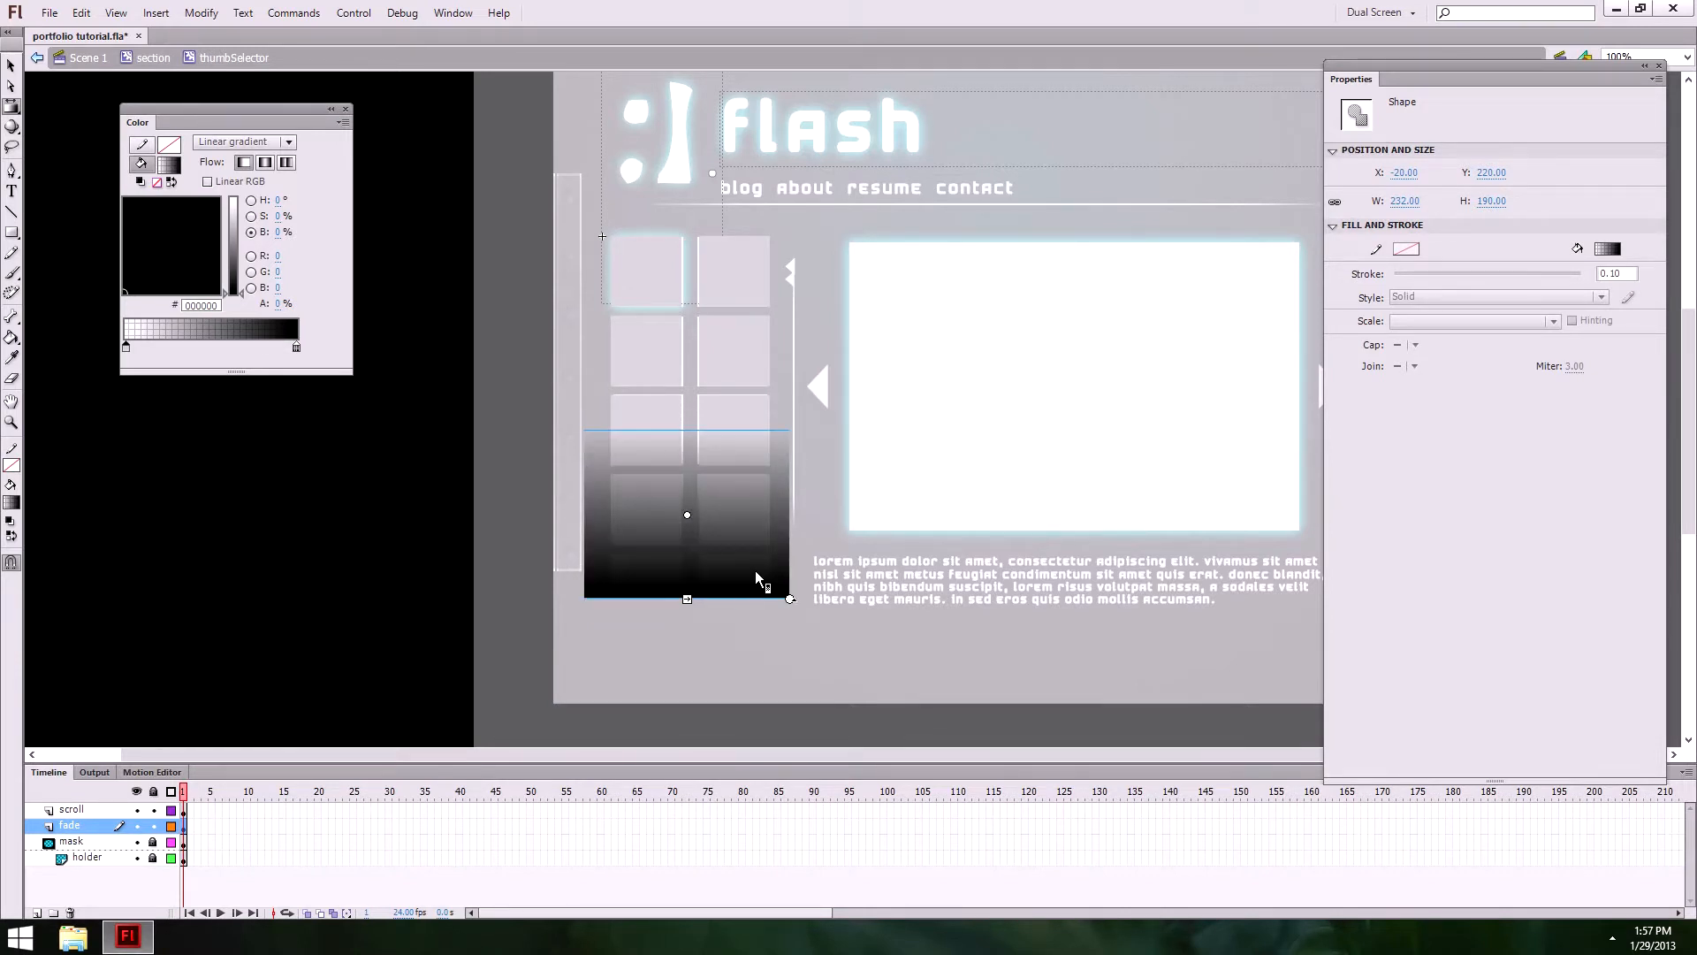
# Step: Select the fade rectangle and try adjusting the end stop of its linear gradient
pyautogui.click(12, 65)
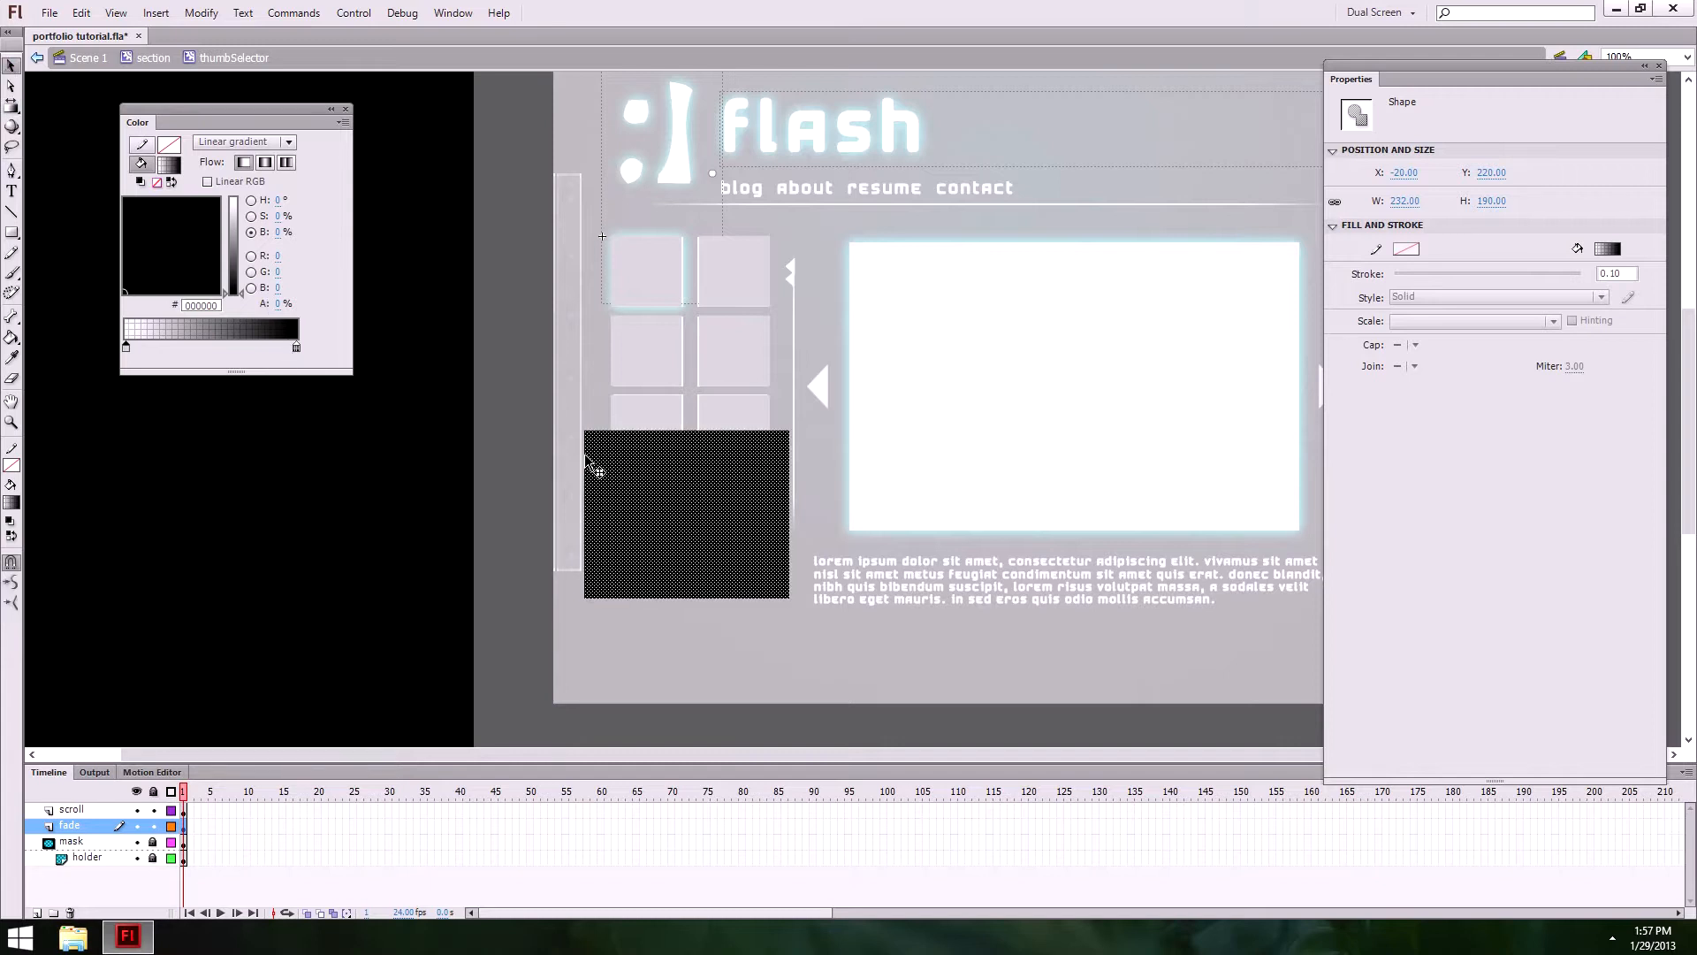
pyautogui.click(710, 626)
pyautogui.click(693, 561)
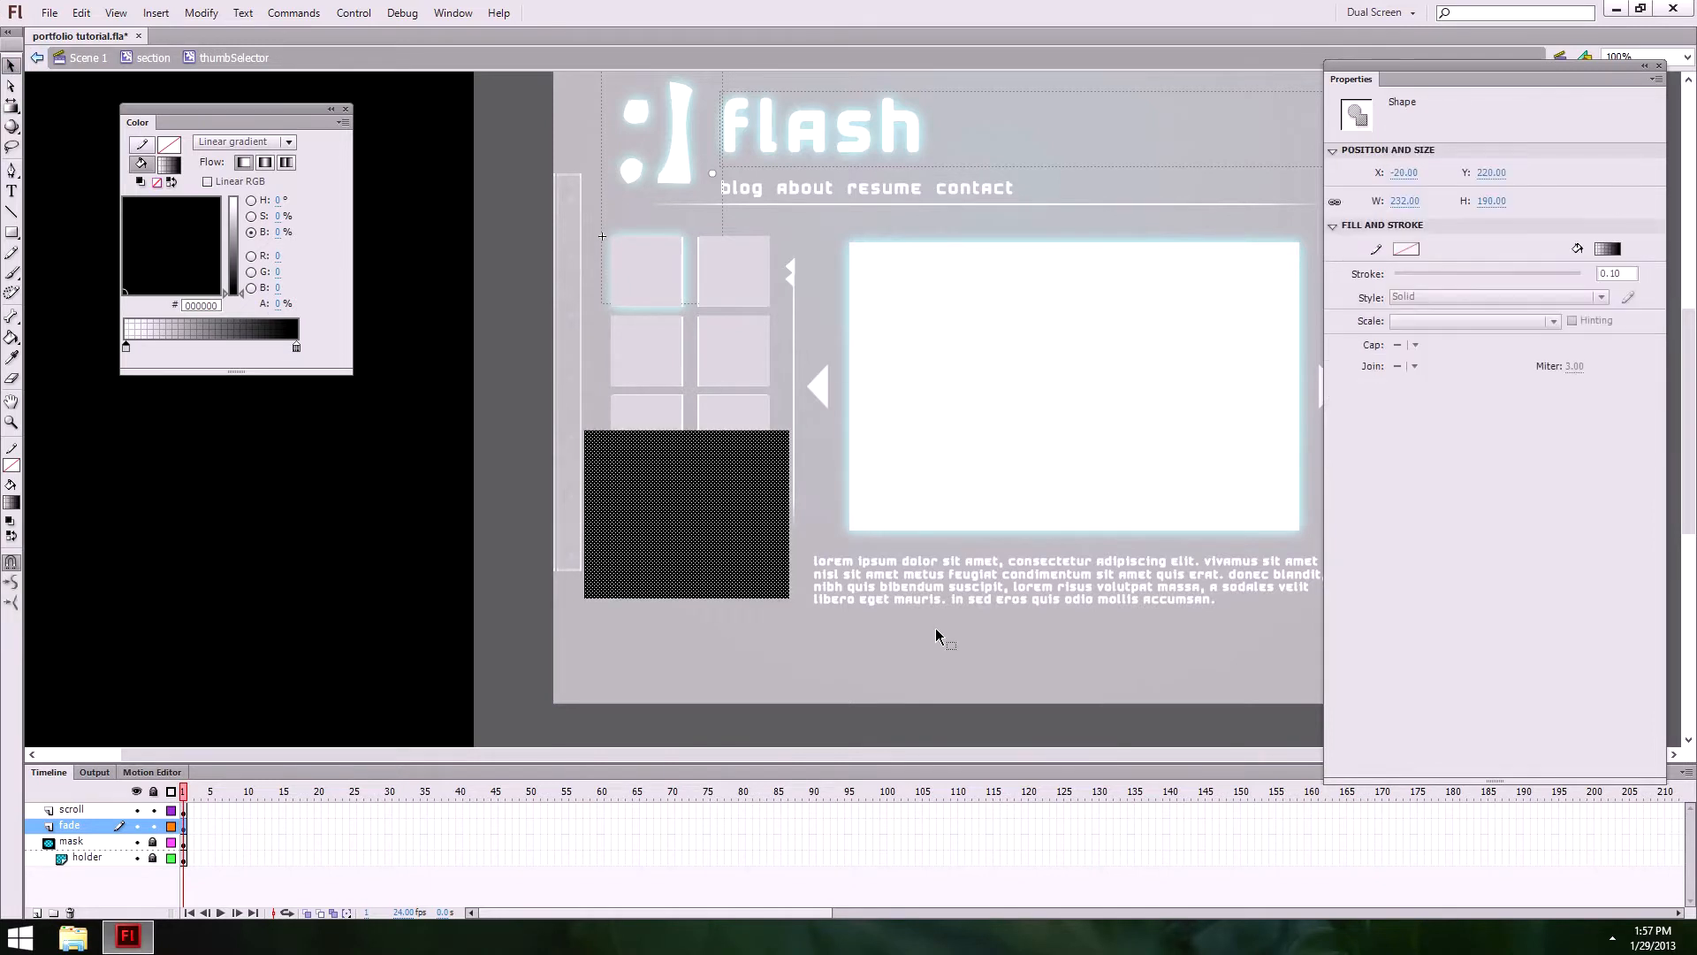
pyautogui.click(296, 350)
pyautogui.moveTo(296, 349)
pyautogui.mouseDown()
pyautogui.moveTo(218, 353)
pyautogui.moveTo(298, 354)
pyautogui.mouseUp()
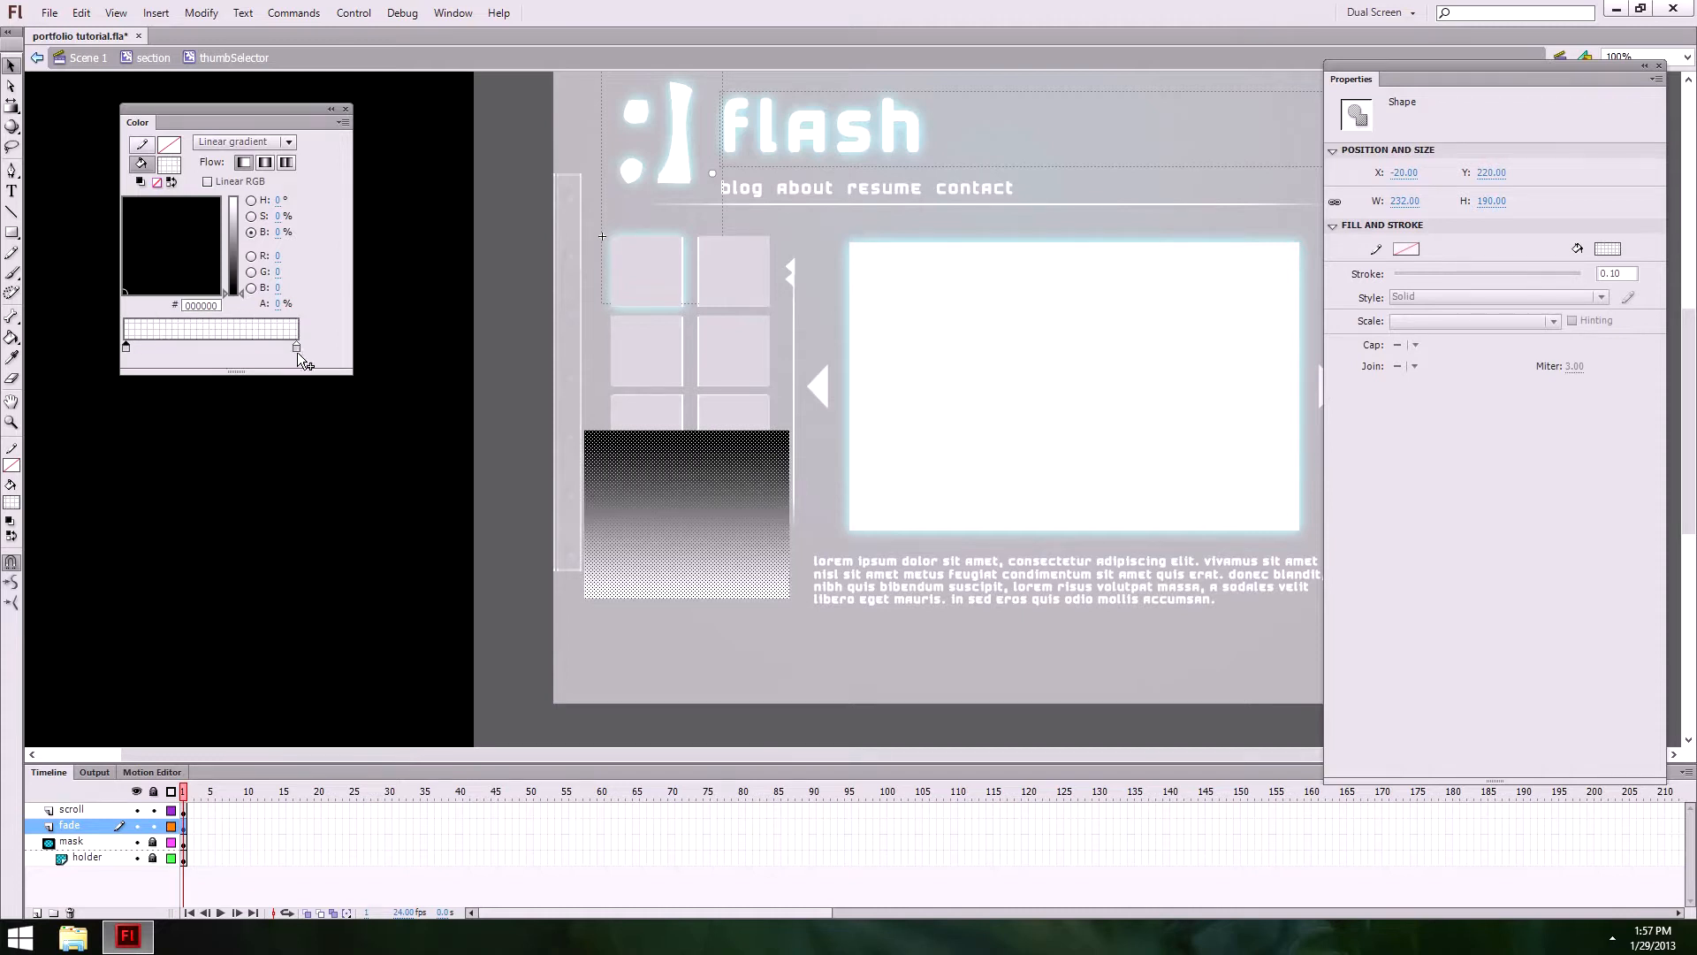
# Step: Add a replacement end stop to the fade gradient and make it black with 100% alpha
pyautogui.moveTo(181, 351); pyautogui.dragTo(249, 355)
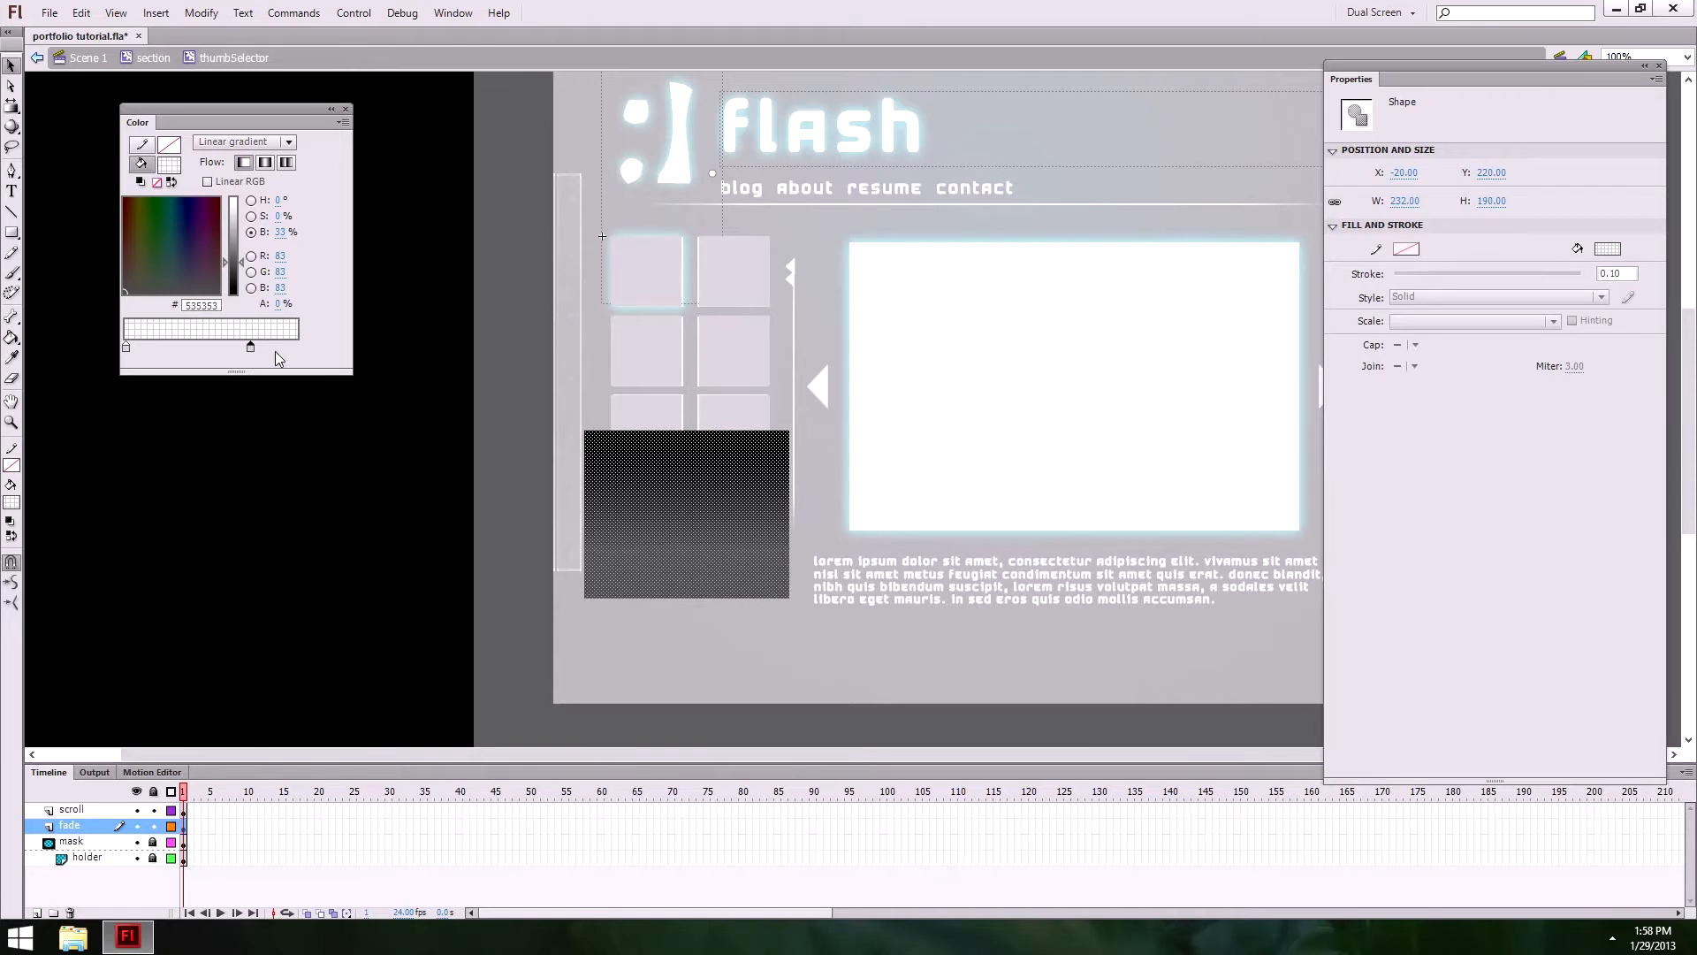
pyautogui.click(281, 303)
pyautogui.write('100')
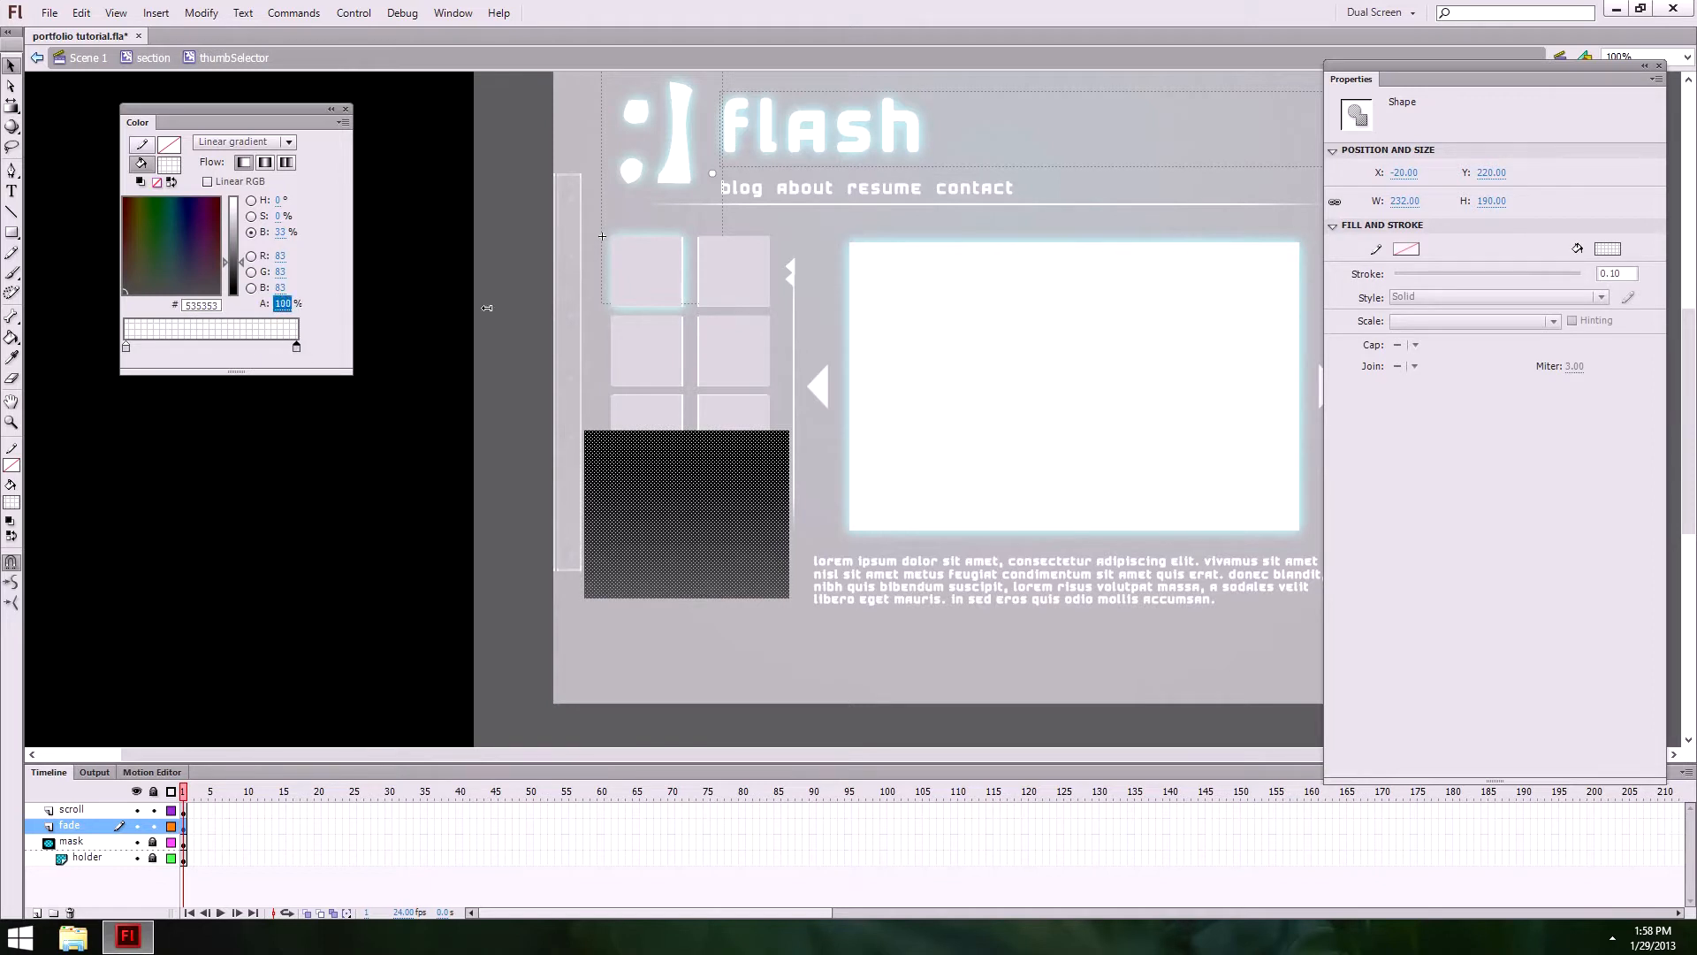
pyautogui.press('Return')
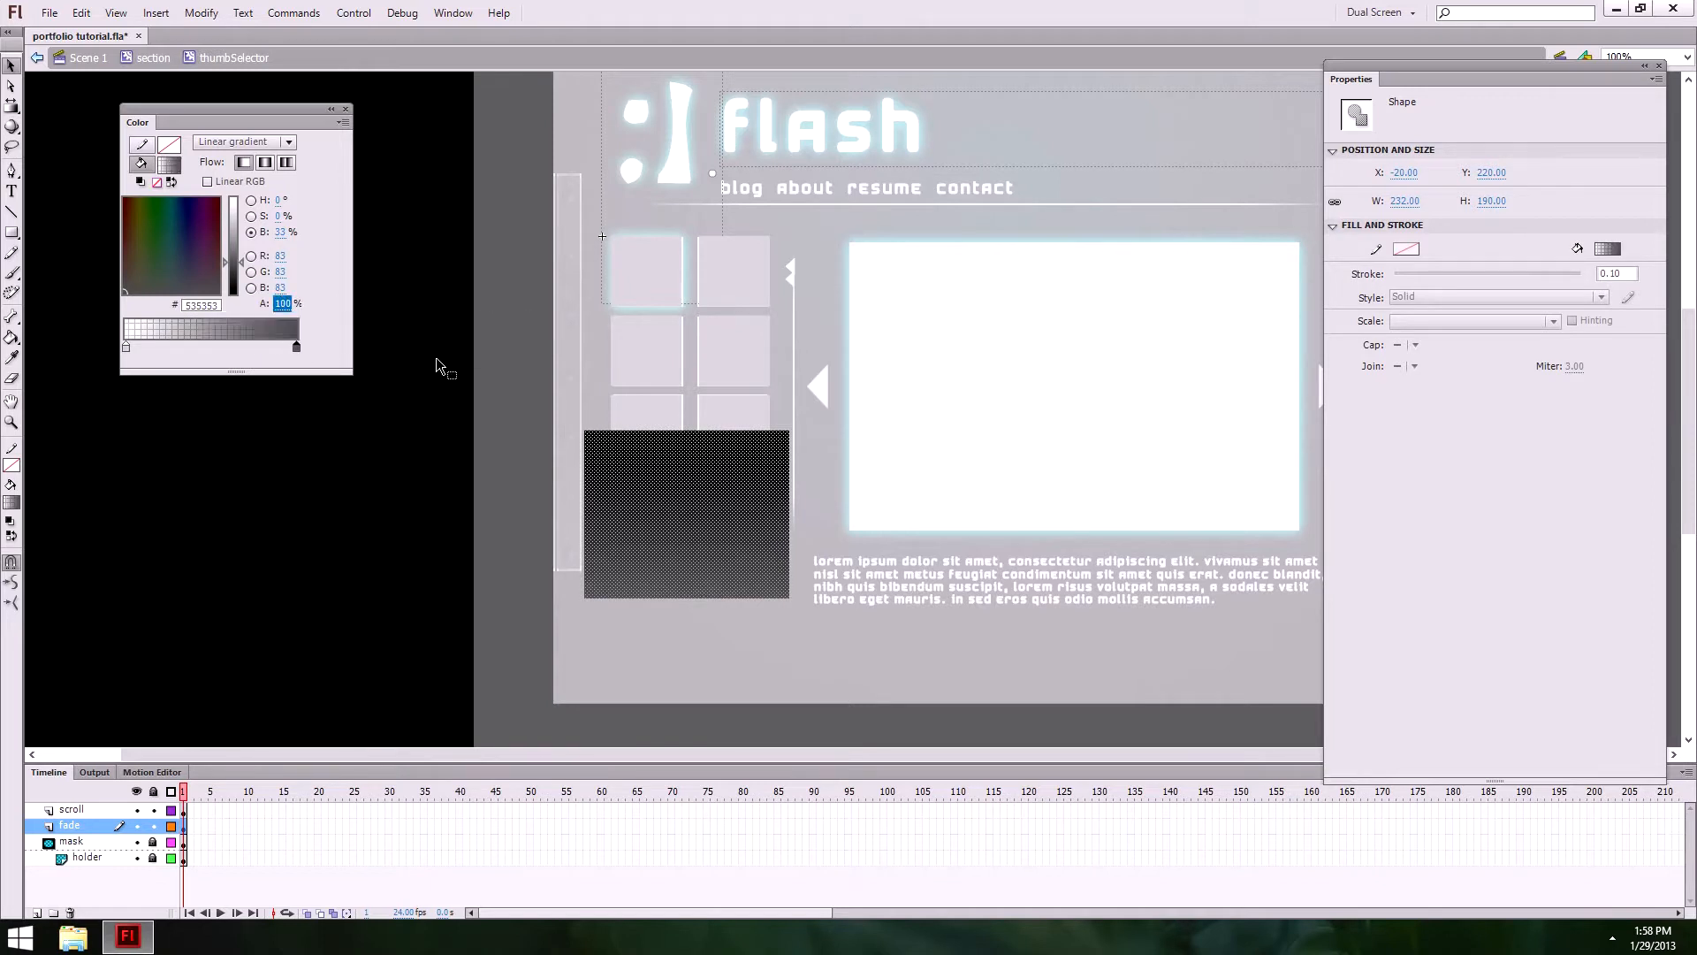
pyautogui.doubleClick(297, 350)
pyautogui.click(306, 373)
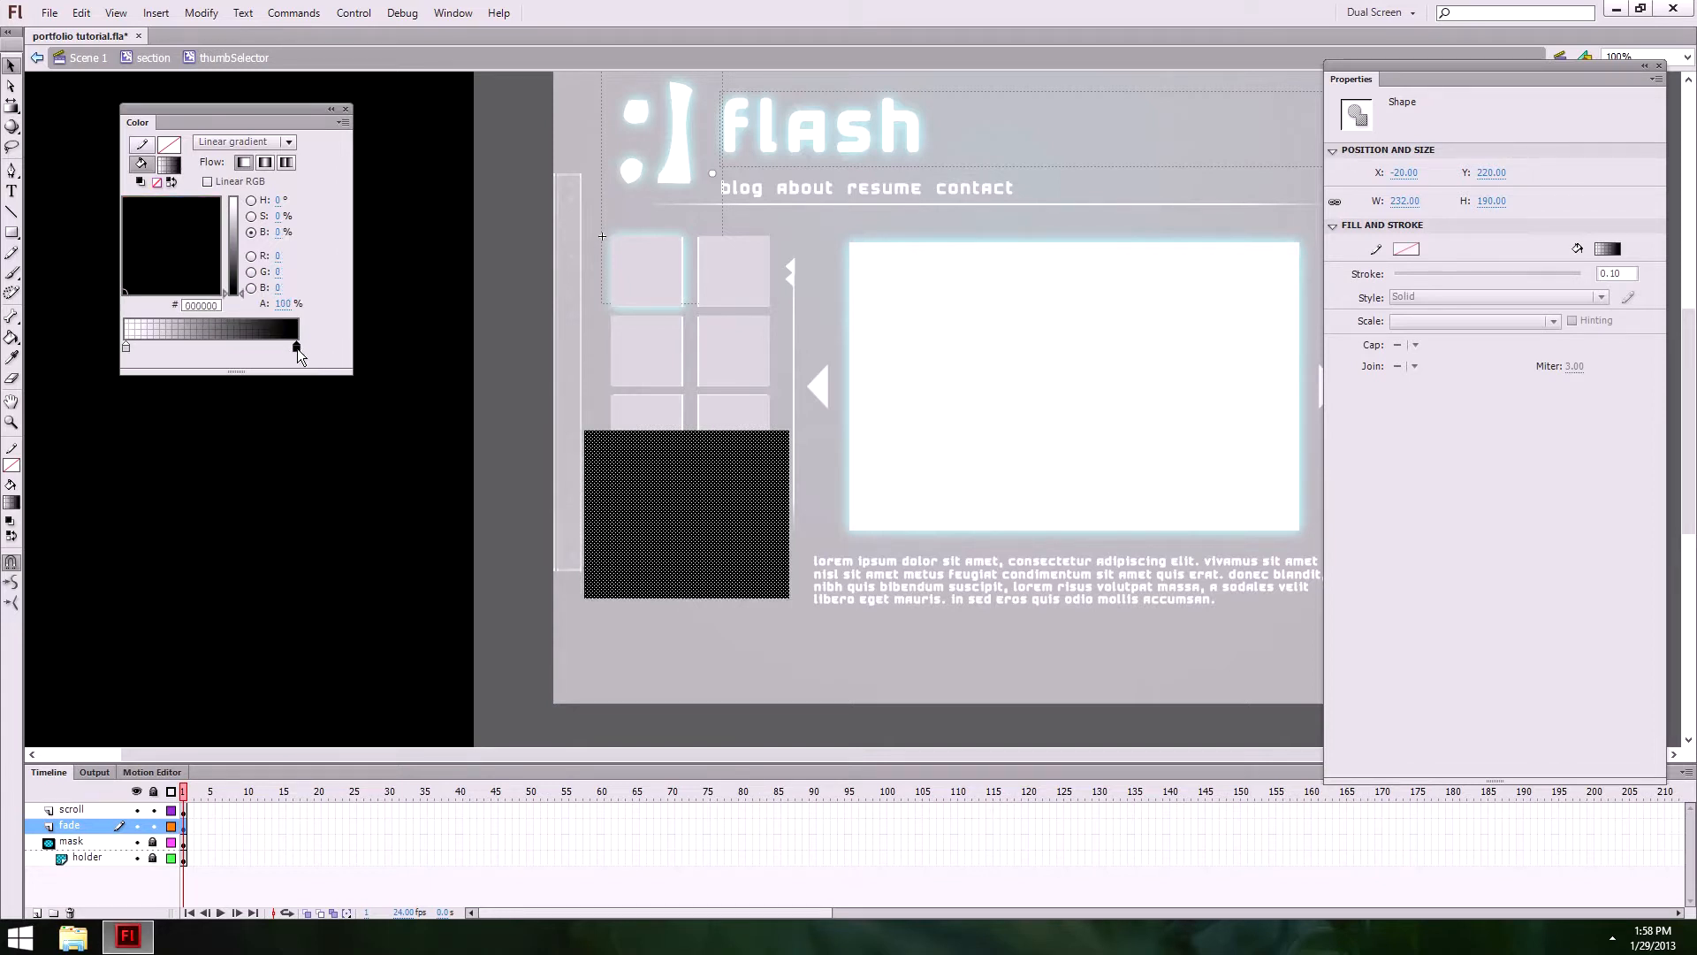
pyautogui.click(127, 345)
pyautogui.moveTo(294, 349)
pyautogui.mouseDown()
pyautogui.moveTo(258, 351)
pyautogui.moveTo(320, 353)
pyautogui.mouseUp()
pyautogui.click(213, 472)
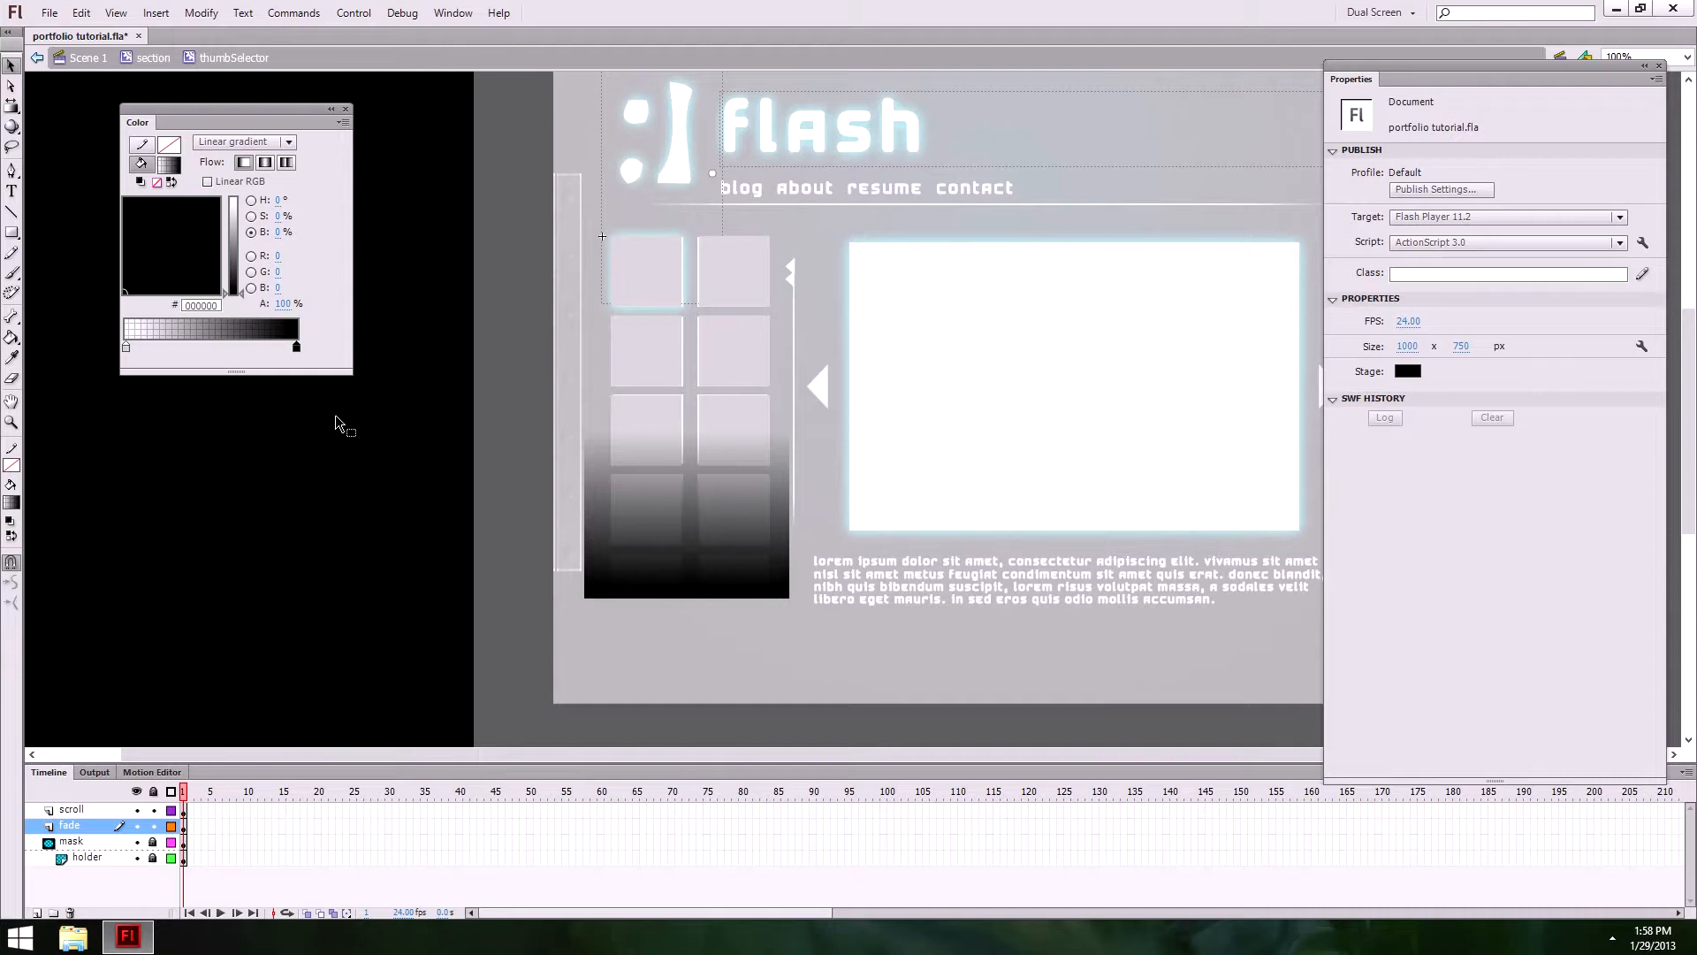
# Step: Lower the top edge of the fade rectangle with Free Transform until its height is about 120 px
pyautogui.click(13, 108)
pyautogui.click(718, 467)
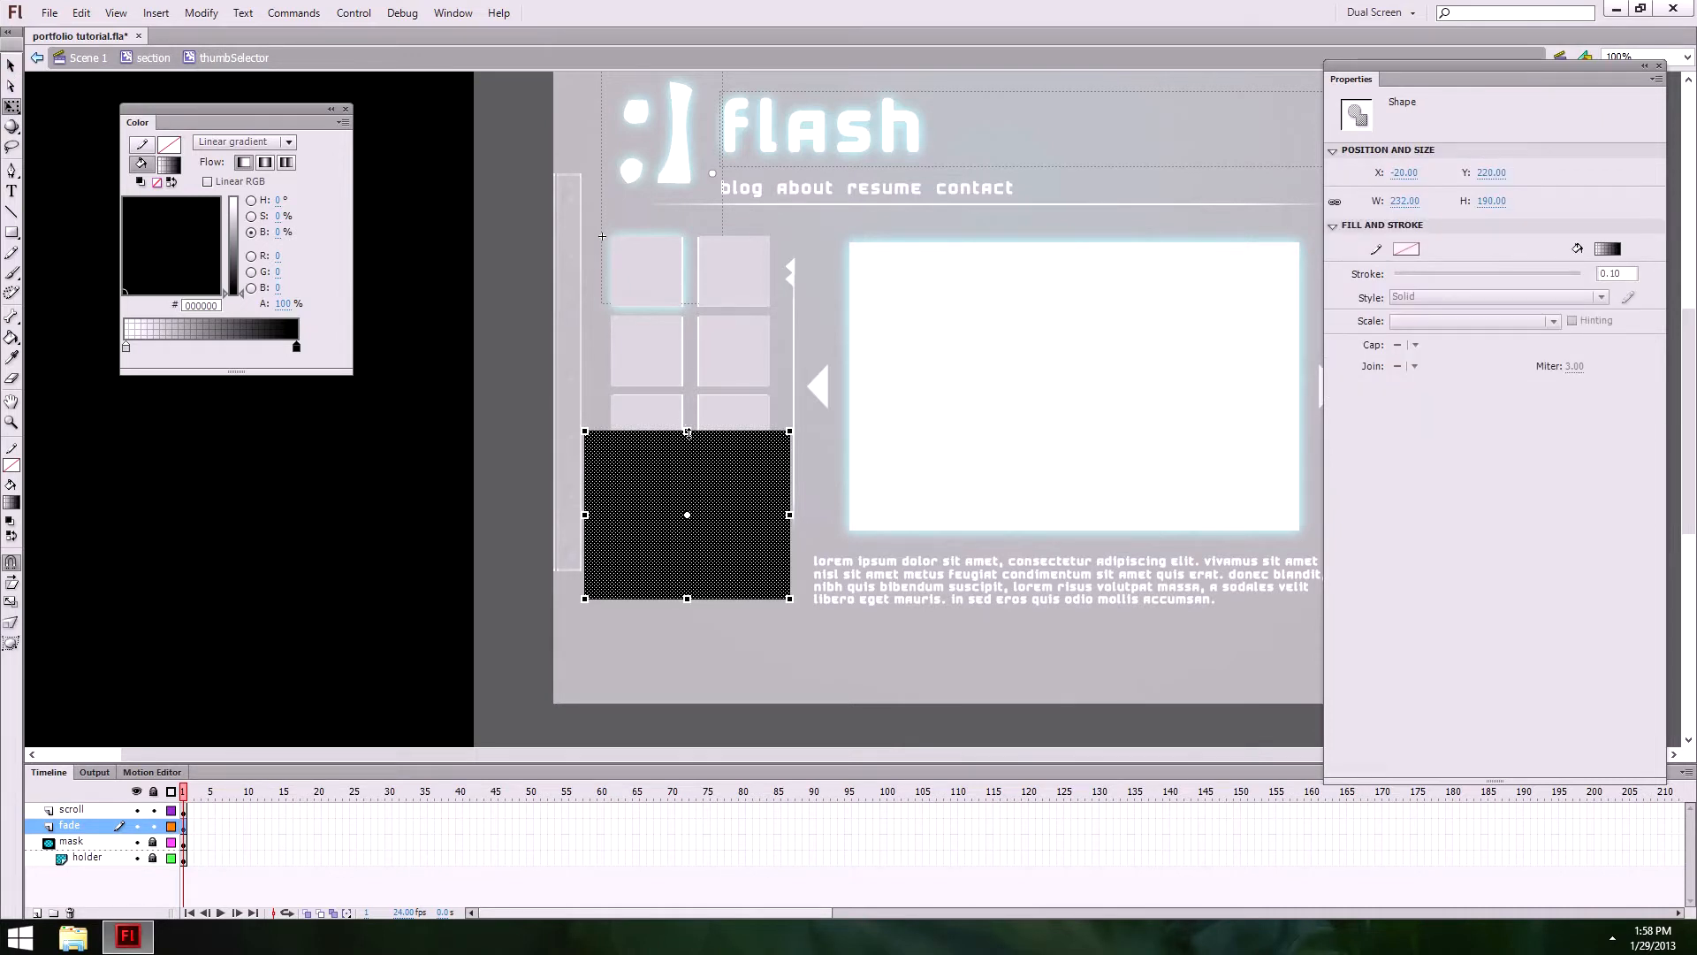
pyautogui.moveTo(688, 432); pyautogui.dragTo(698, 495)
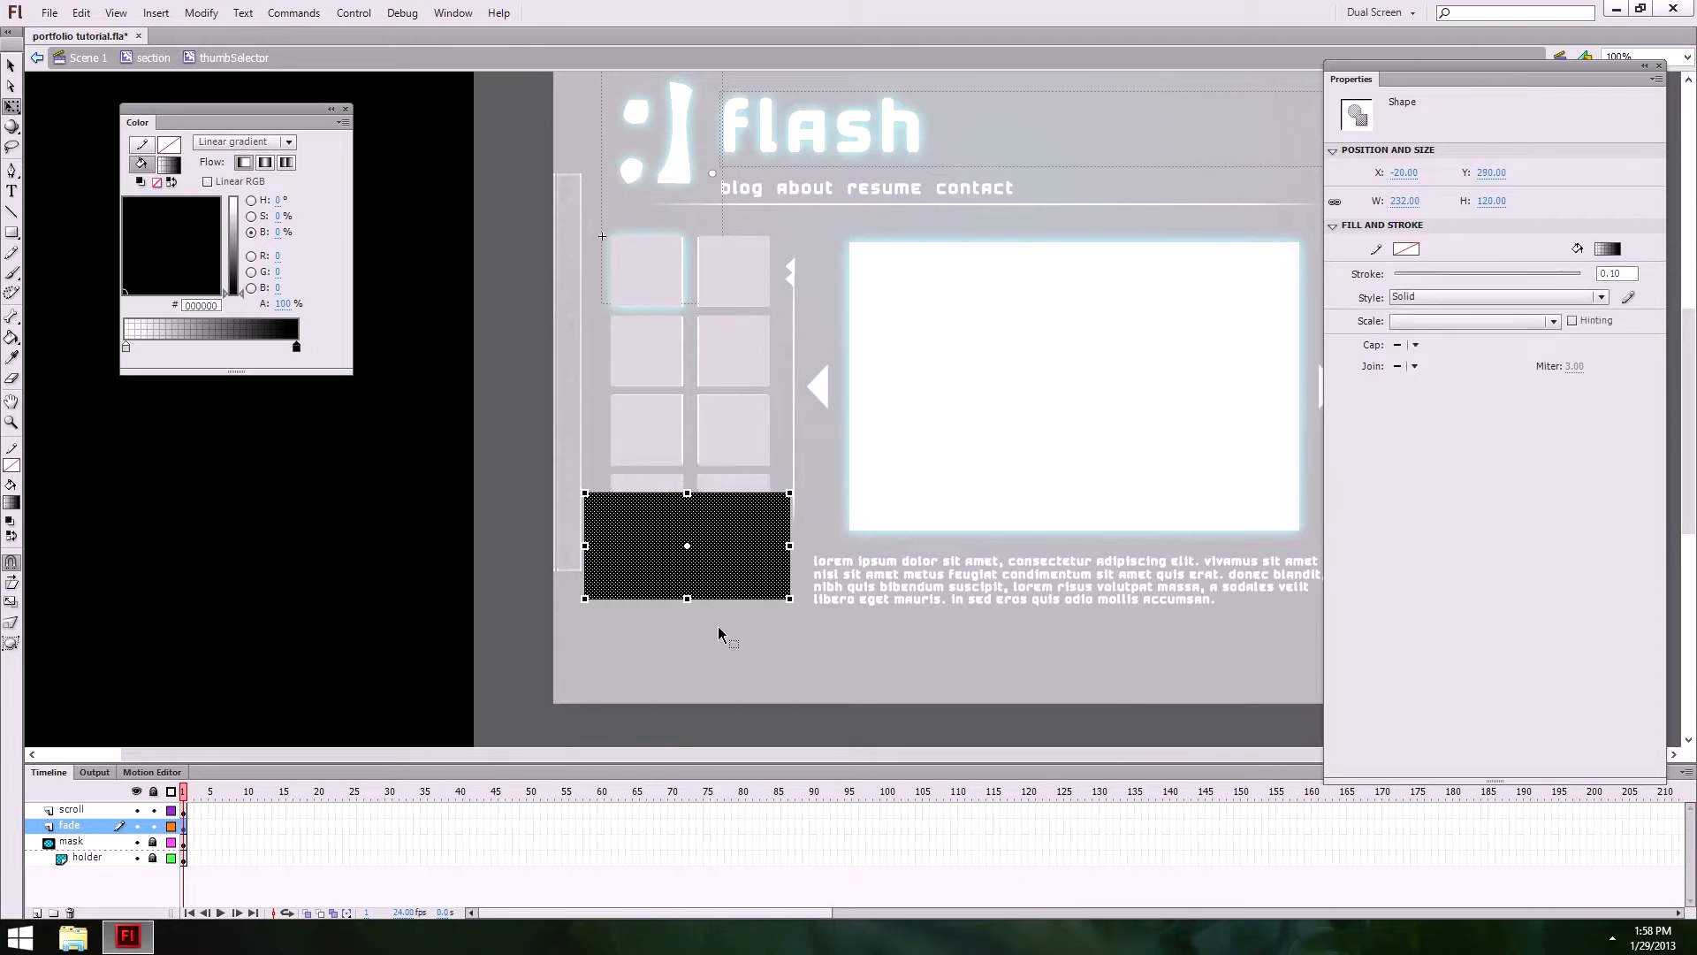
pyautogui.click(675, 686)
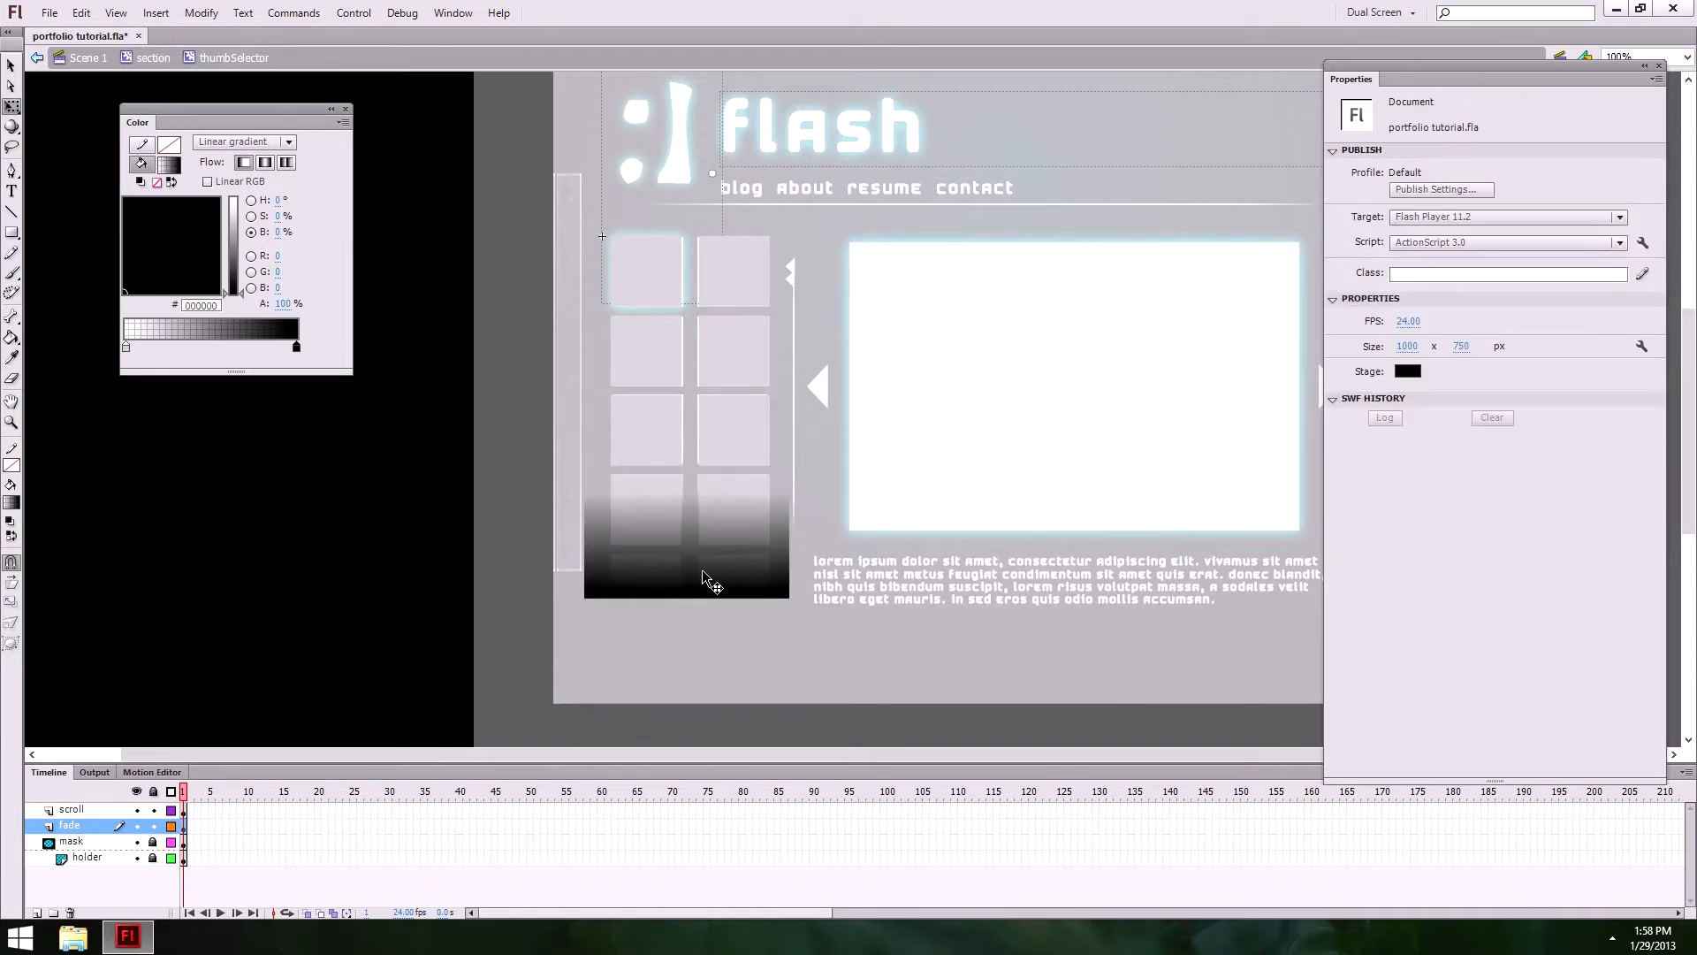
# Step: Adjust the fade rectangle's bottom edge until the rectangle is about 110 px high
pyautogui.click(700, 579)
pyautogui.moveTo(687, 598); pyautogui.dragTo(688, 608)
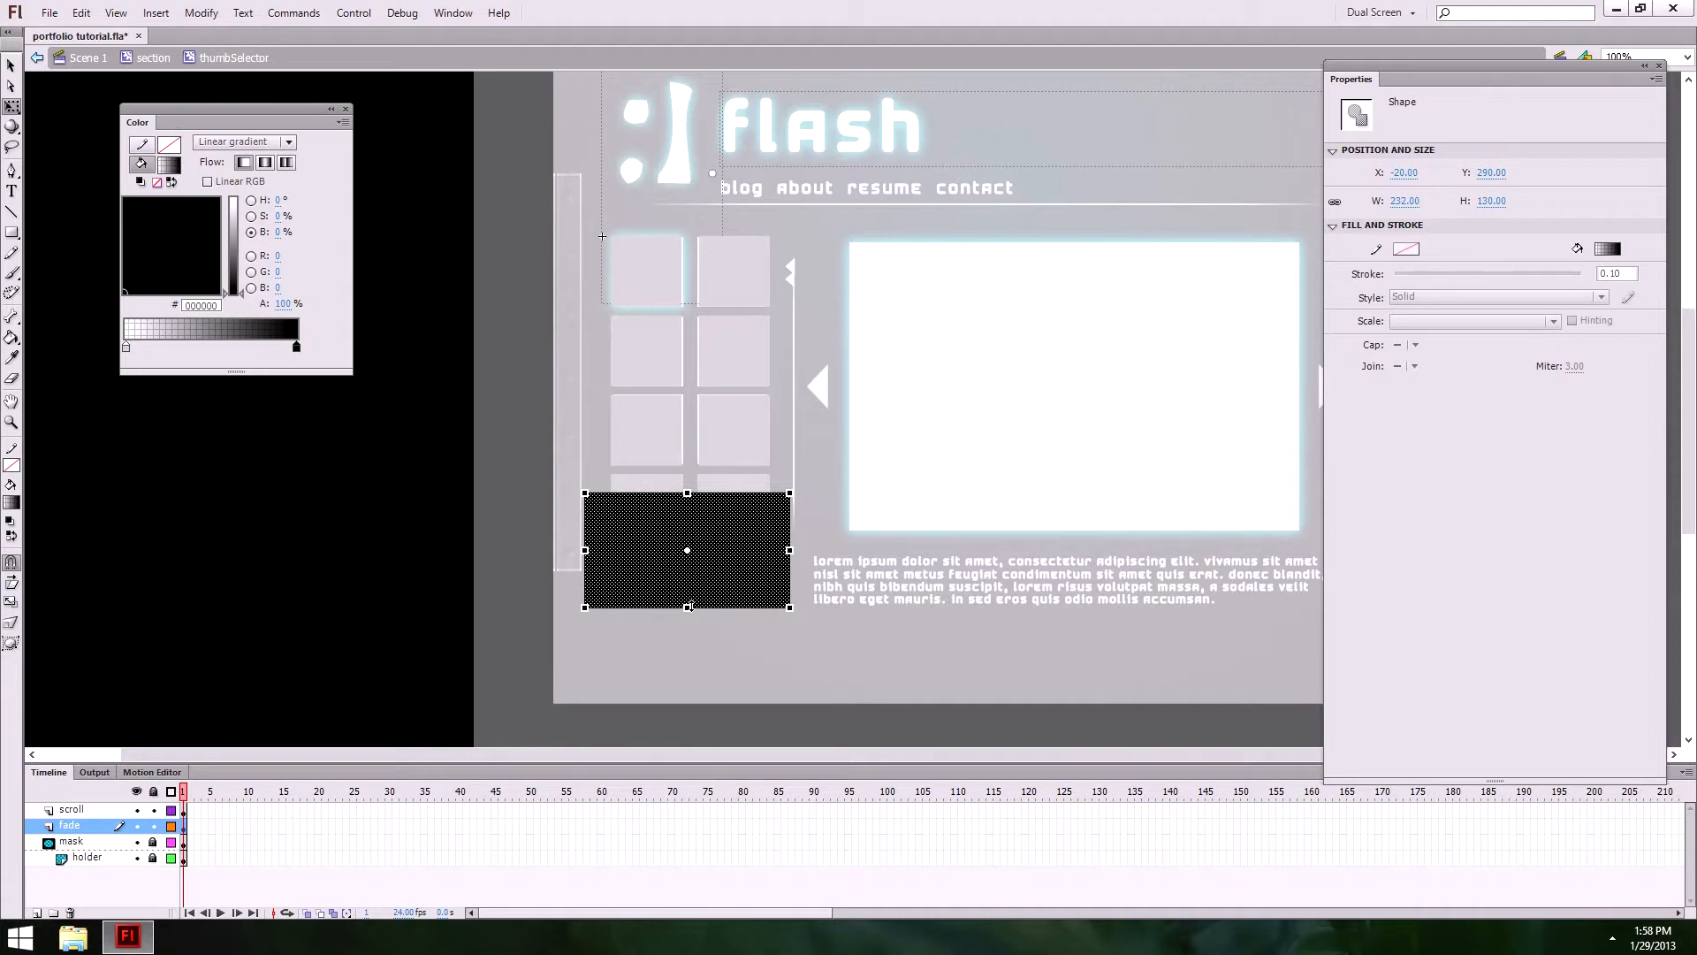
pyautogui.click(939, 735)
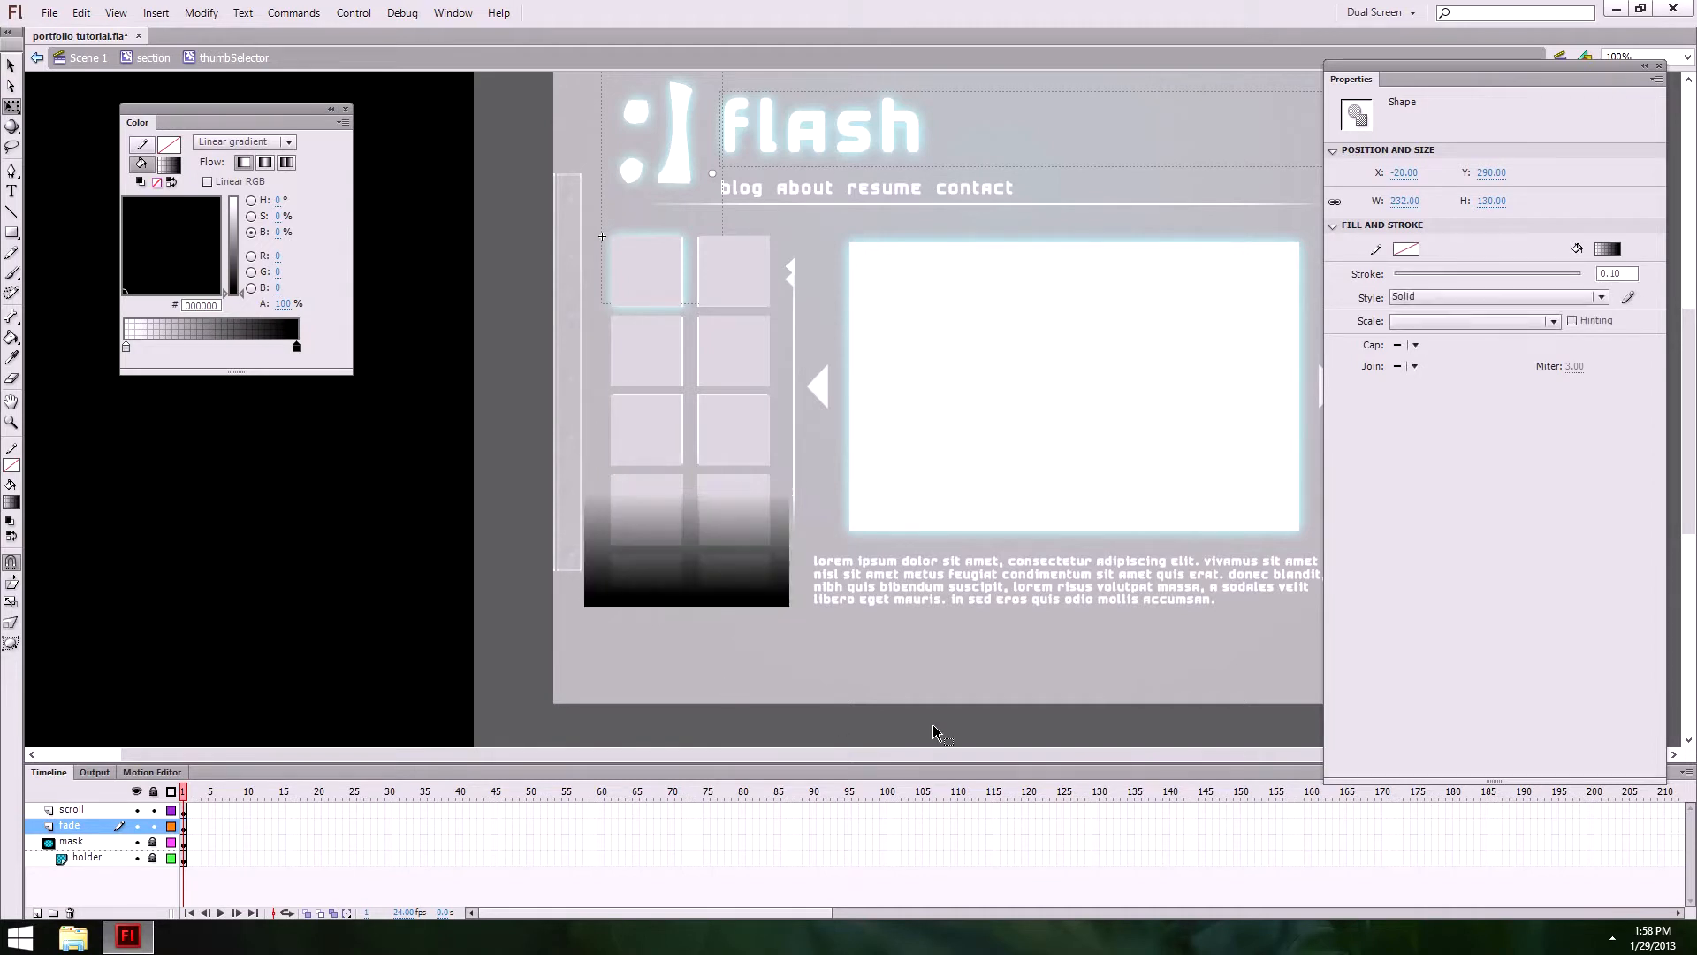
pyautogui.click(707, 591)
pyautogui.moveTo(687, 607); pyautogui.dragTo(688, 590)
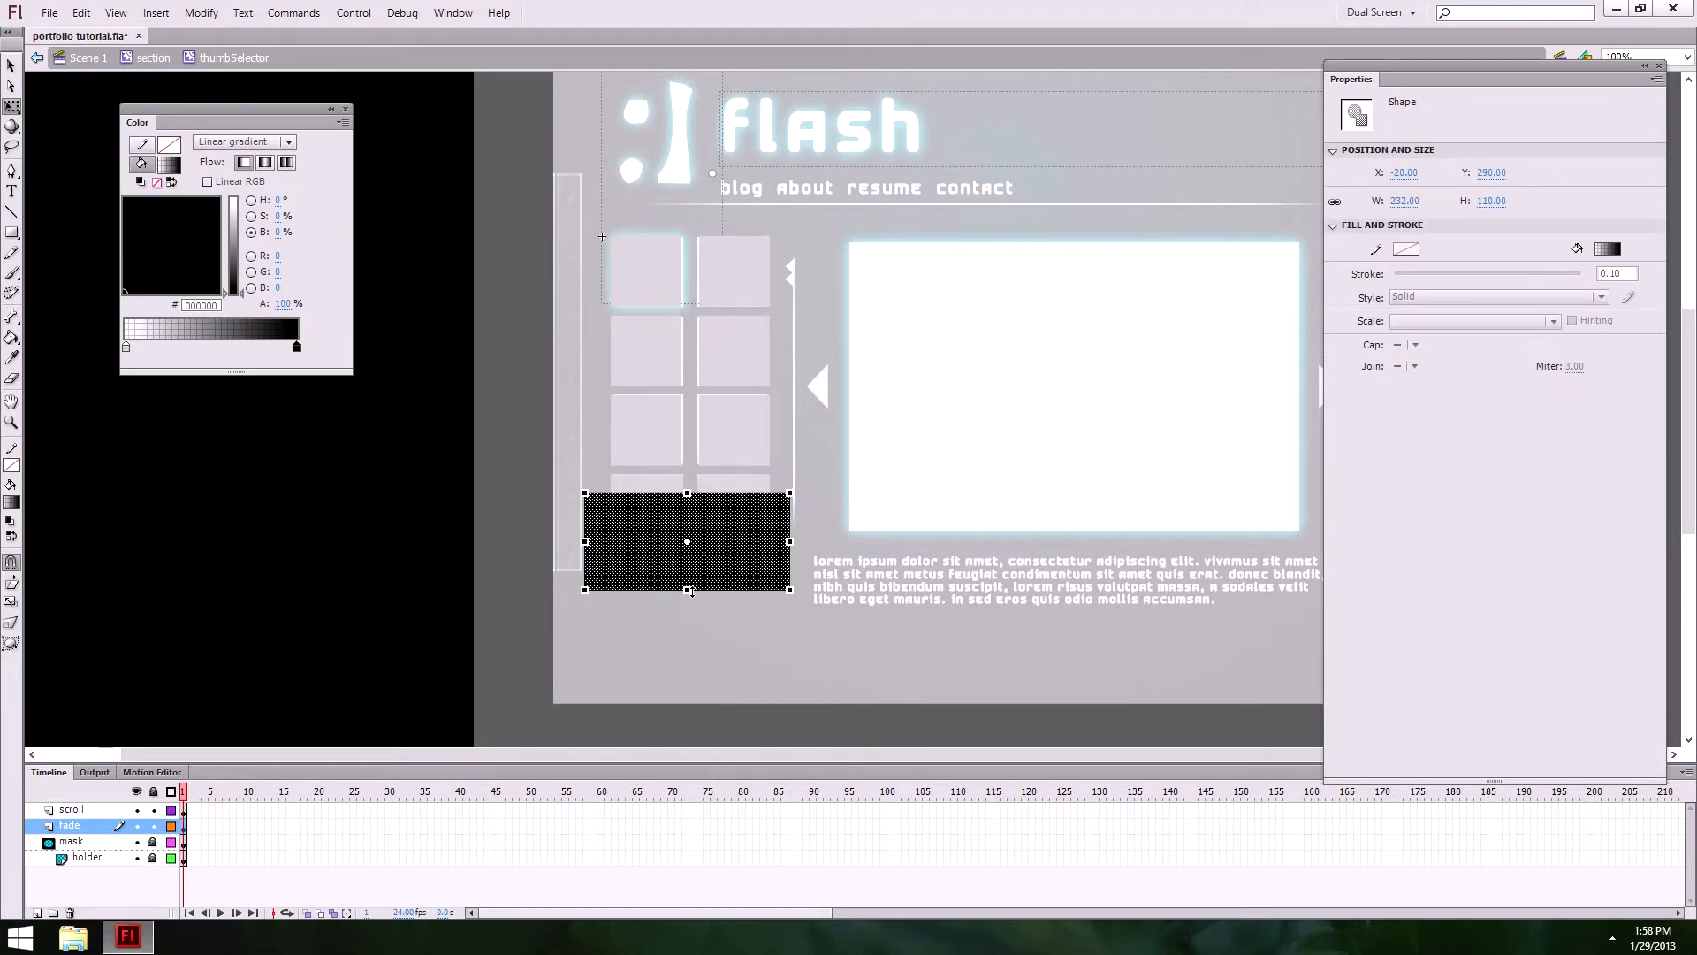
pyautogui.click(751, 655)
pyautogui.click(710, 553)
pyautogui.moveTo(687, 493)
pyautogui.mouseDown()
pyautogui.moveTo(688, 456)
pyautogui.moveTo(698, 493)
pyautogui.mouseUp()
pyautogui.click(671, 635)
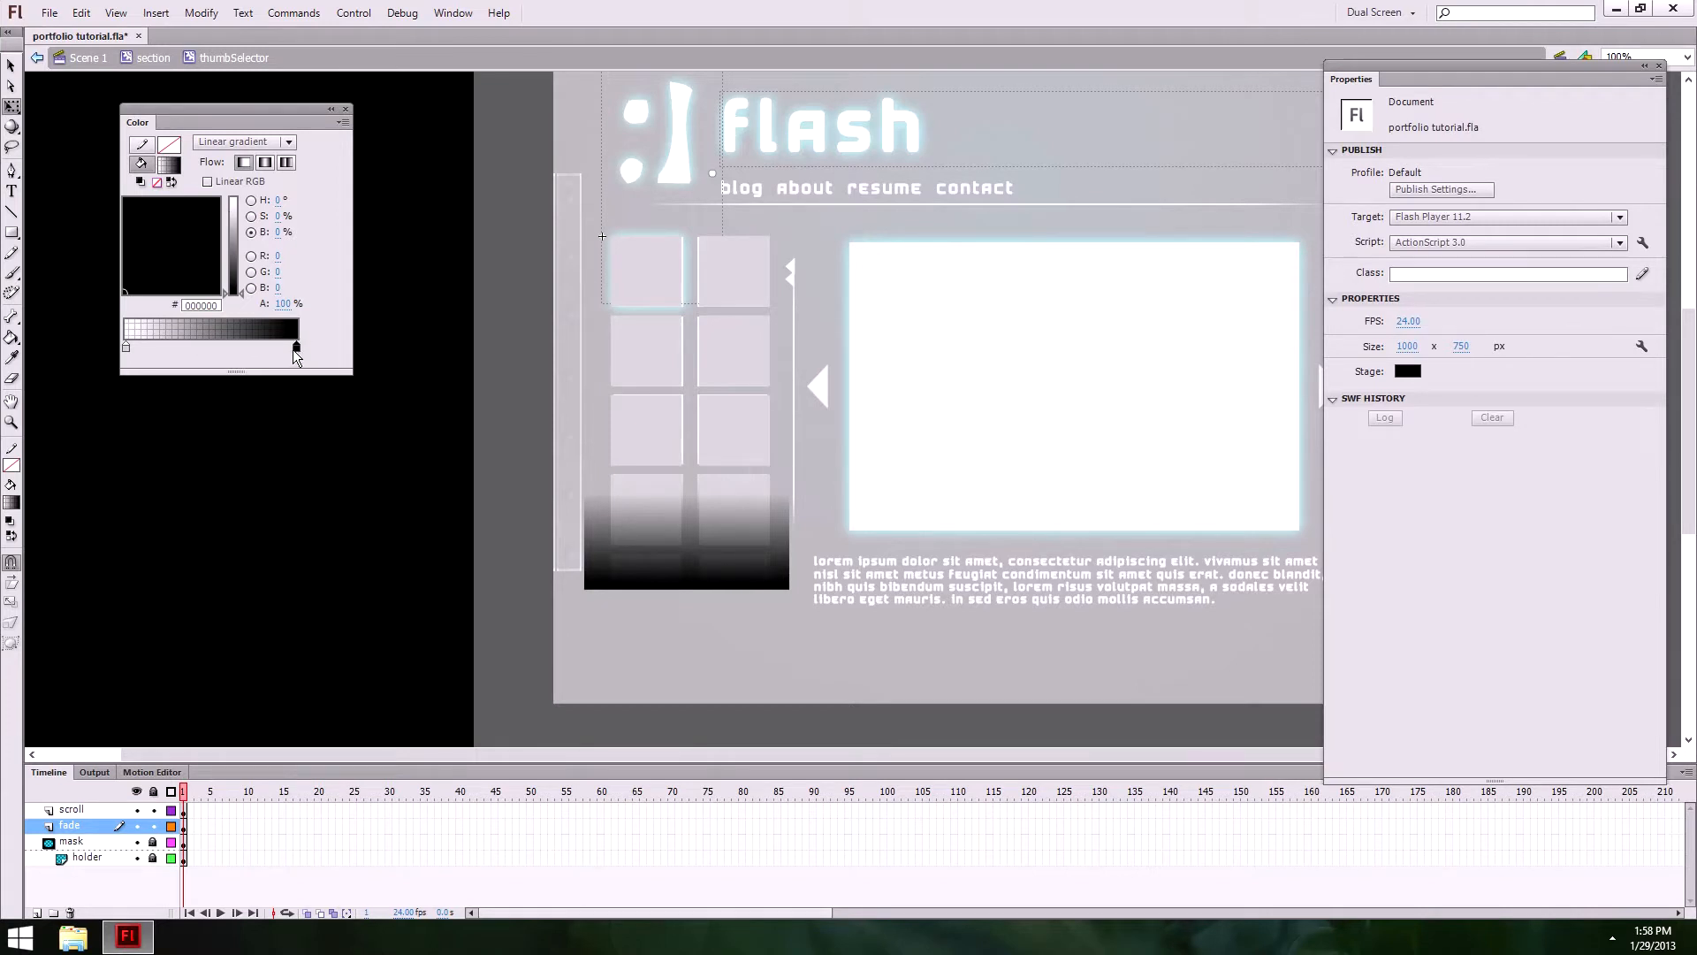
# Step: Try moving the gradient's black stop inward to about three quarters, and return it to the end of the gradient
pyautogui.click(690, 500)
pyautogui.moveTo(297, 346); pyautogui.dragTo(256, 346)
pyautogui.click(688, 707)
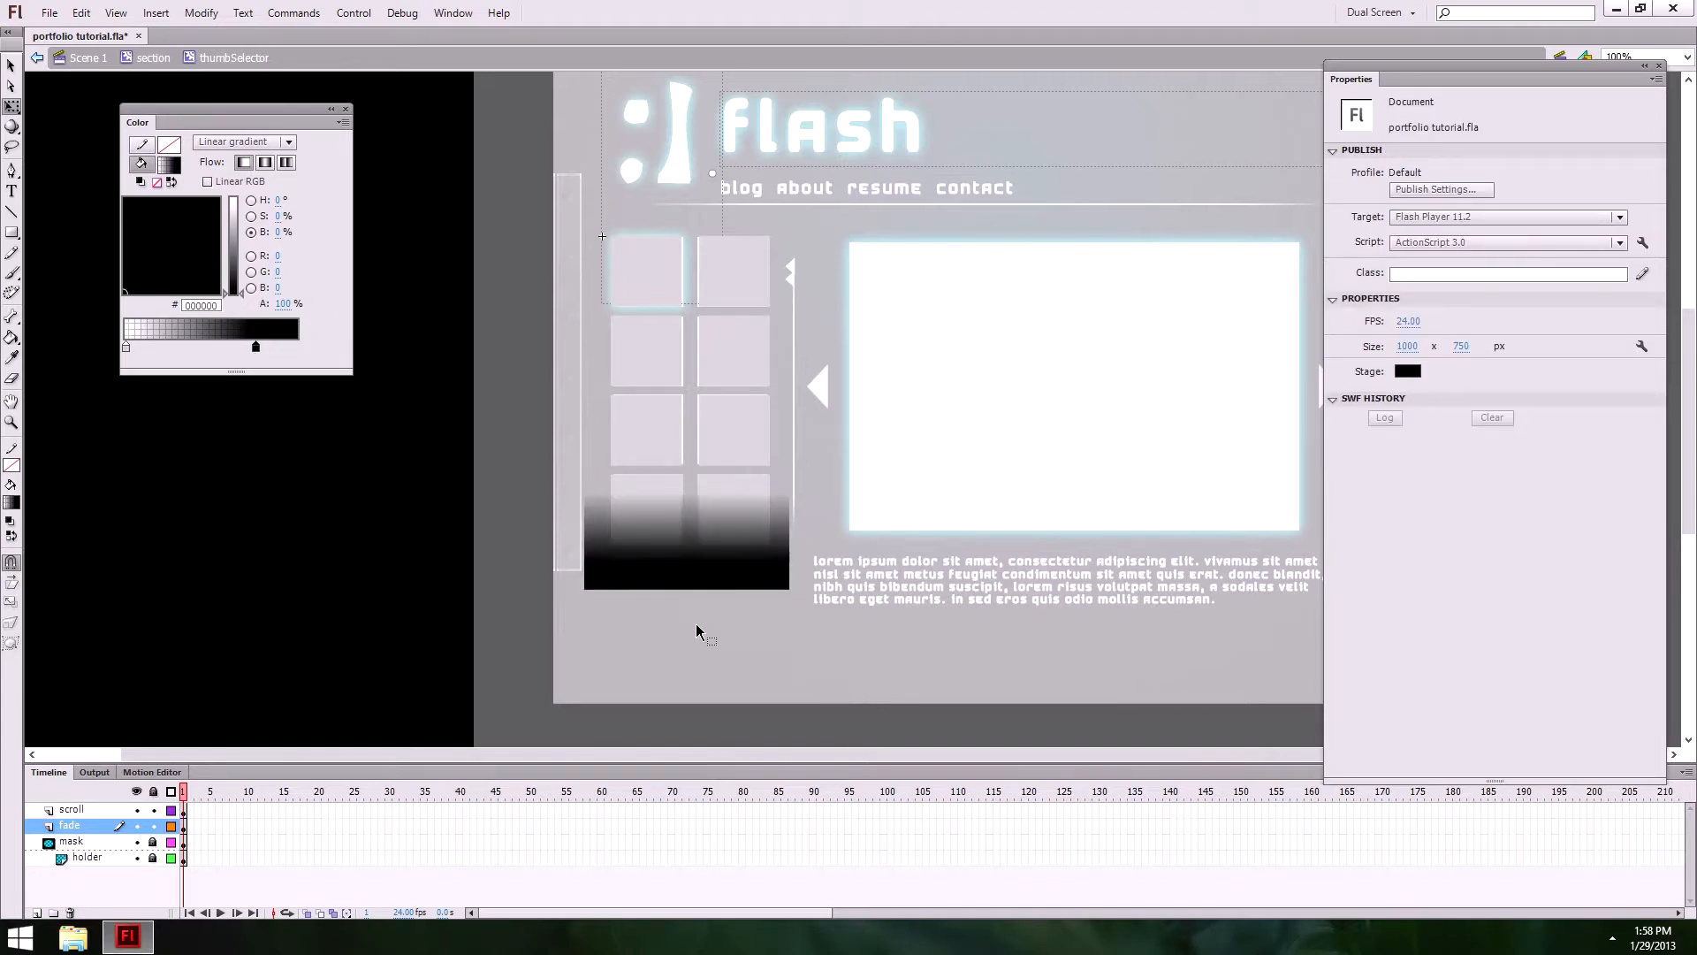
pyautogui.click(679, 537)
pyautogui.moveTo(256, 347); pyautogui.dragTo(396, 348)
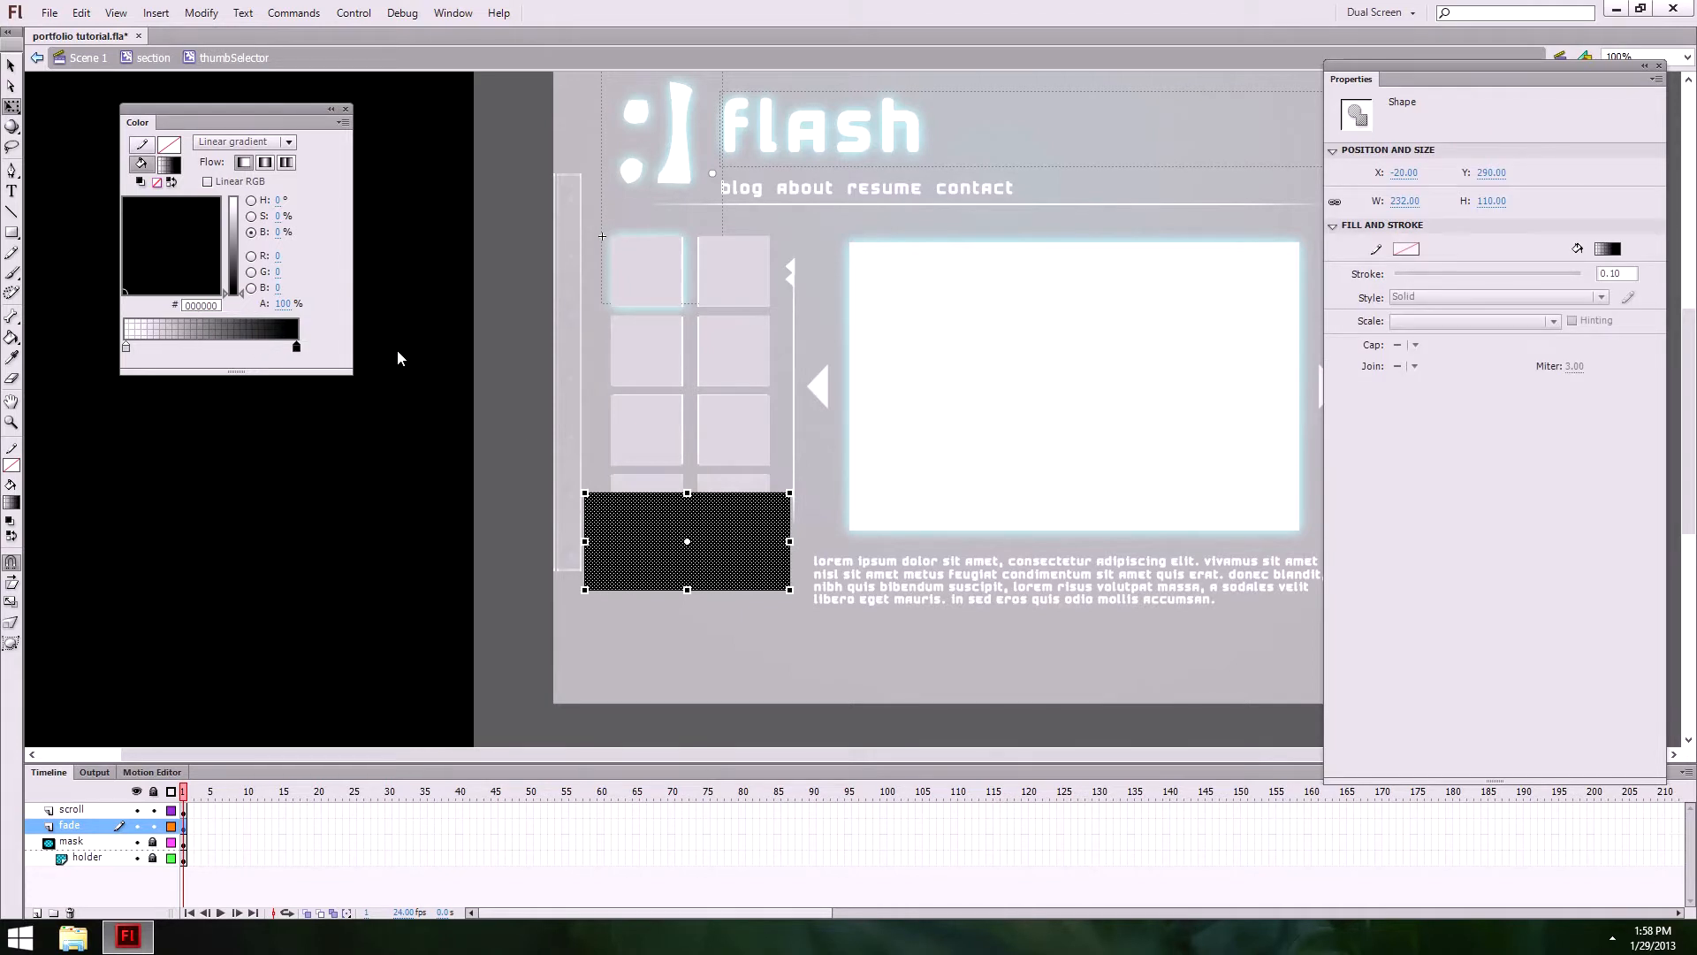
pyautogui.click(762, 693)
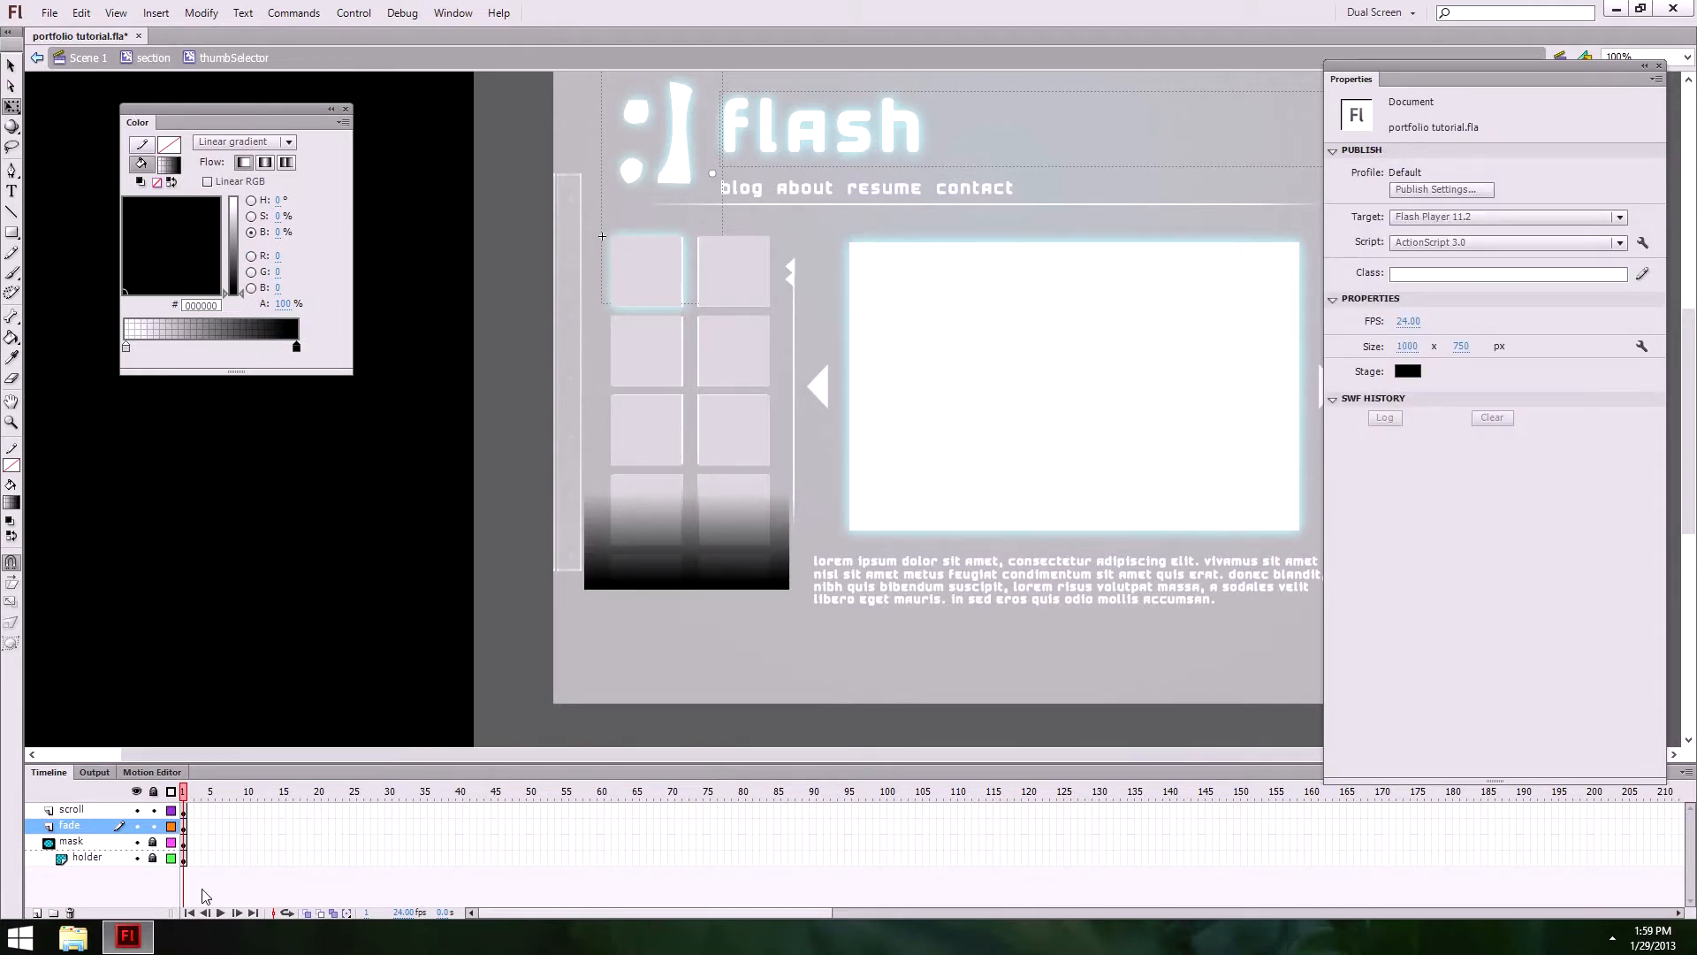
# Step: Lock the fade and scroll layers and switch back to the Selection tool
pyautogui.click(152, 825)
pyautogui.click(163, 813)
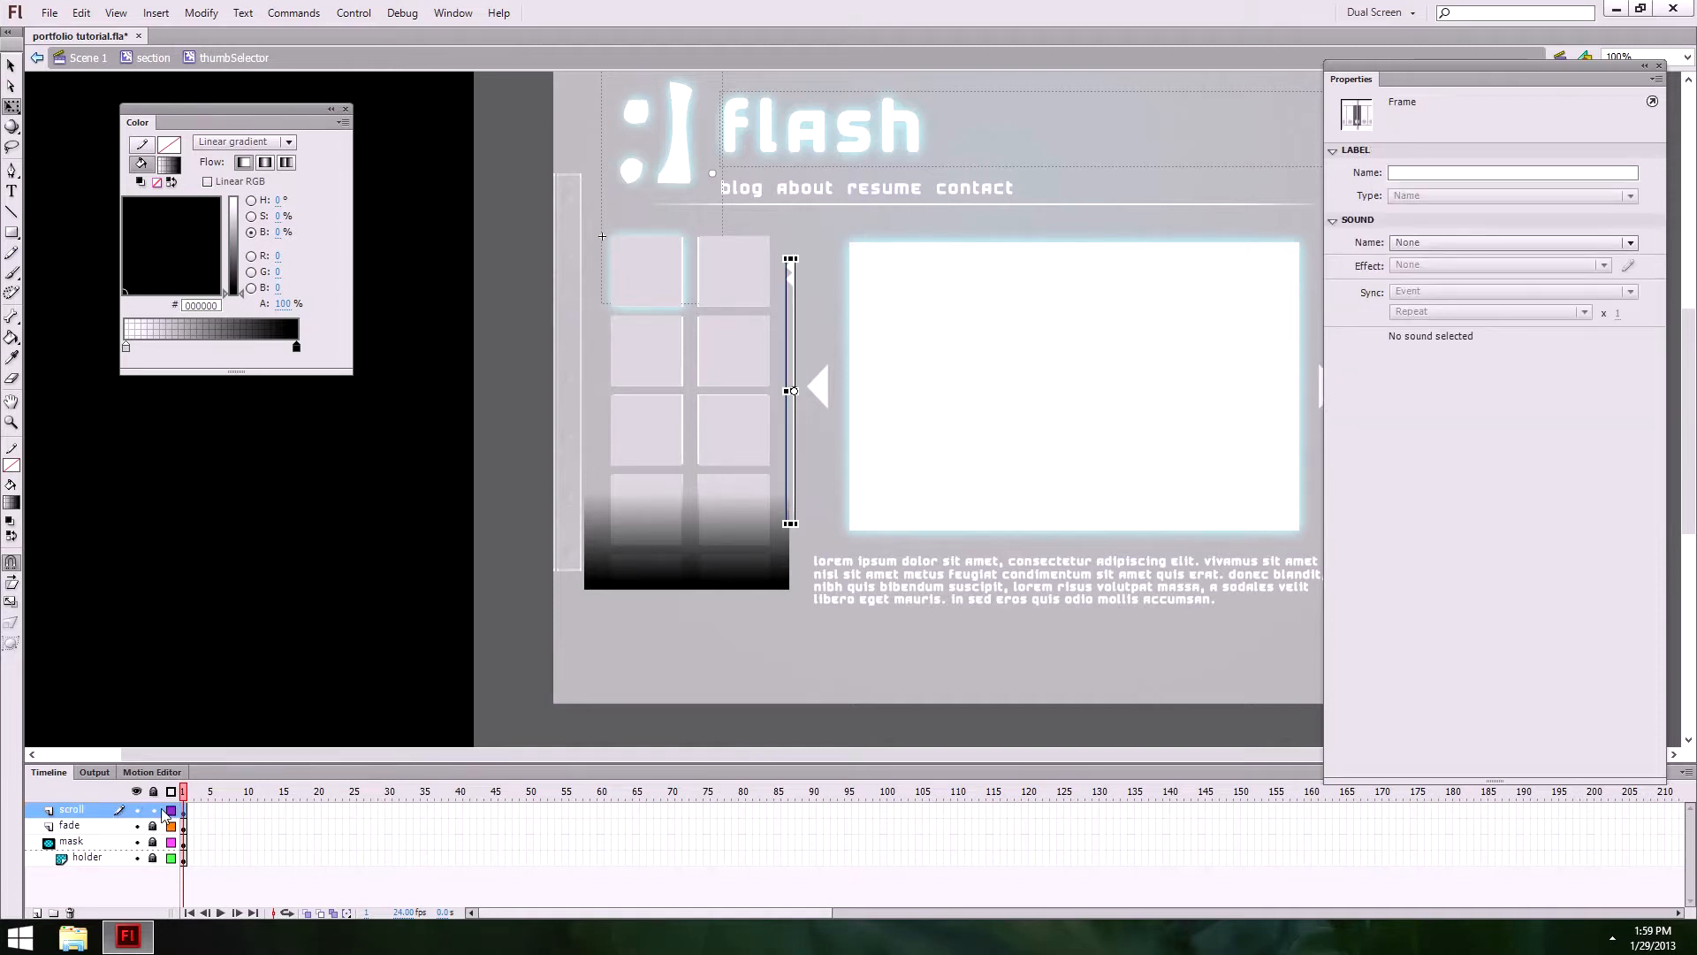
pyautogui.click(153, 810)
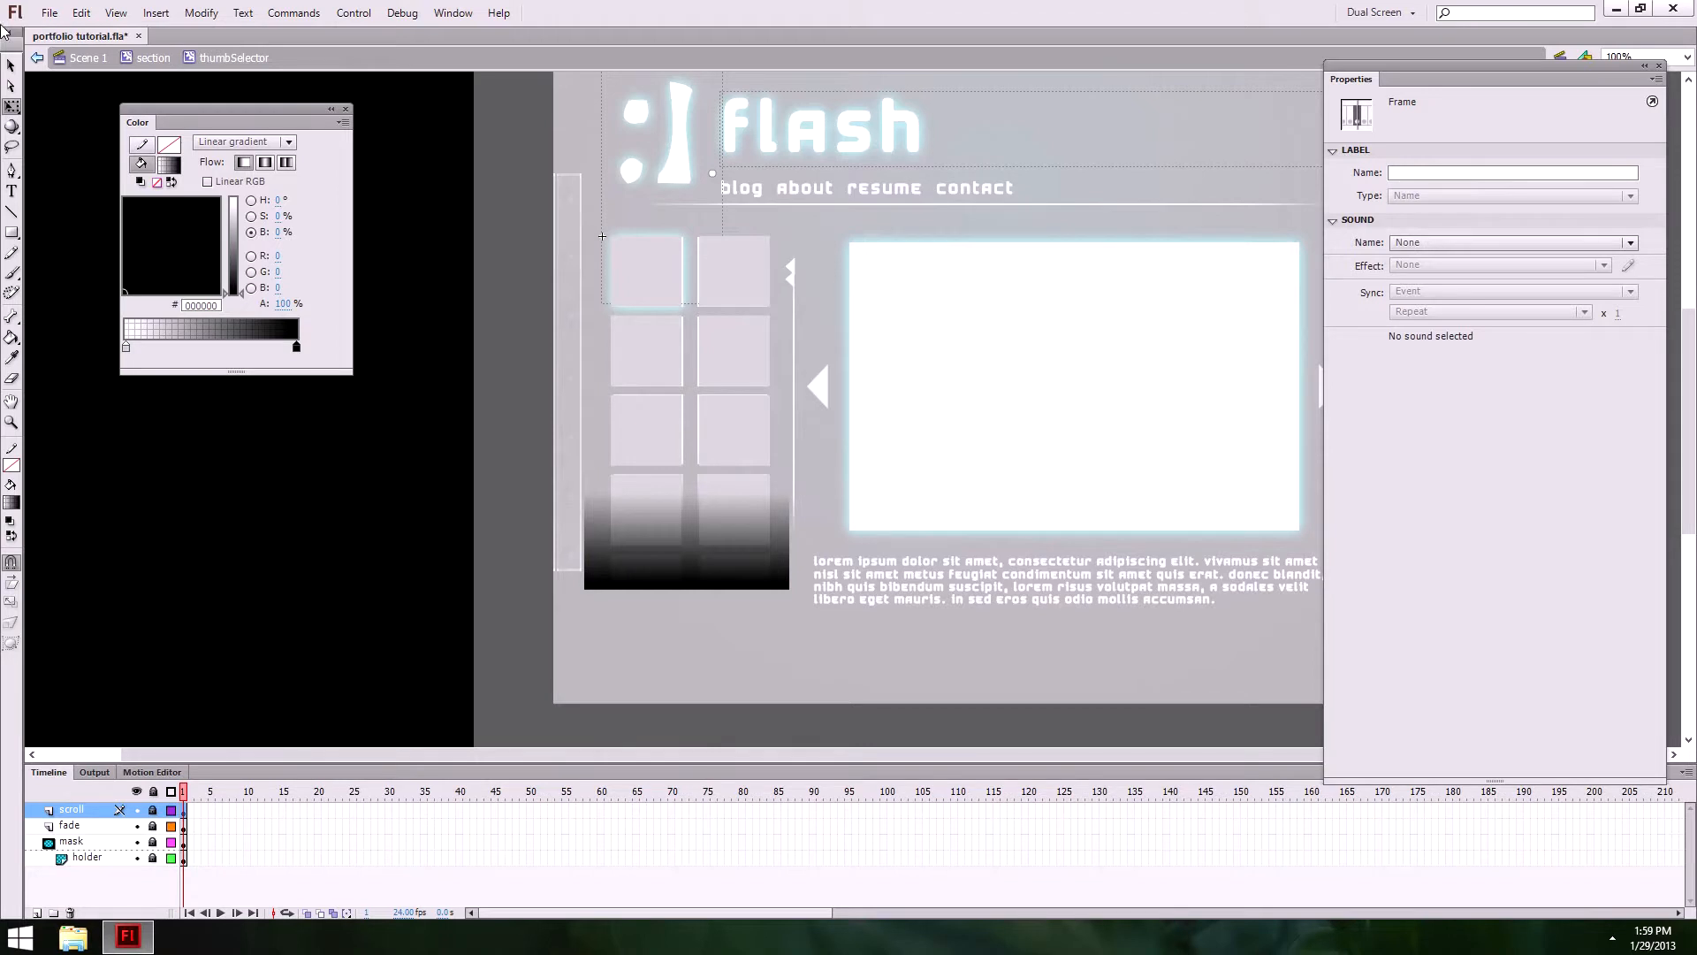
pyautogui.click(11, 67)
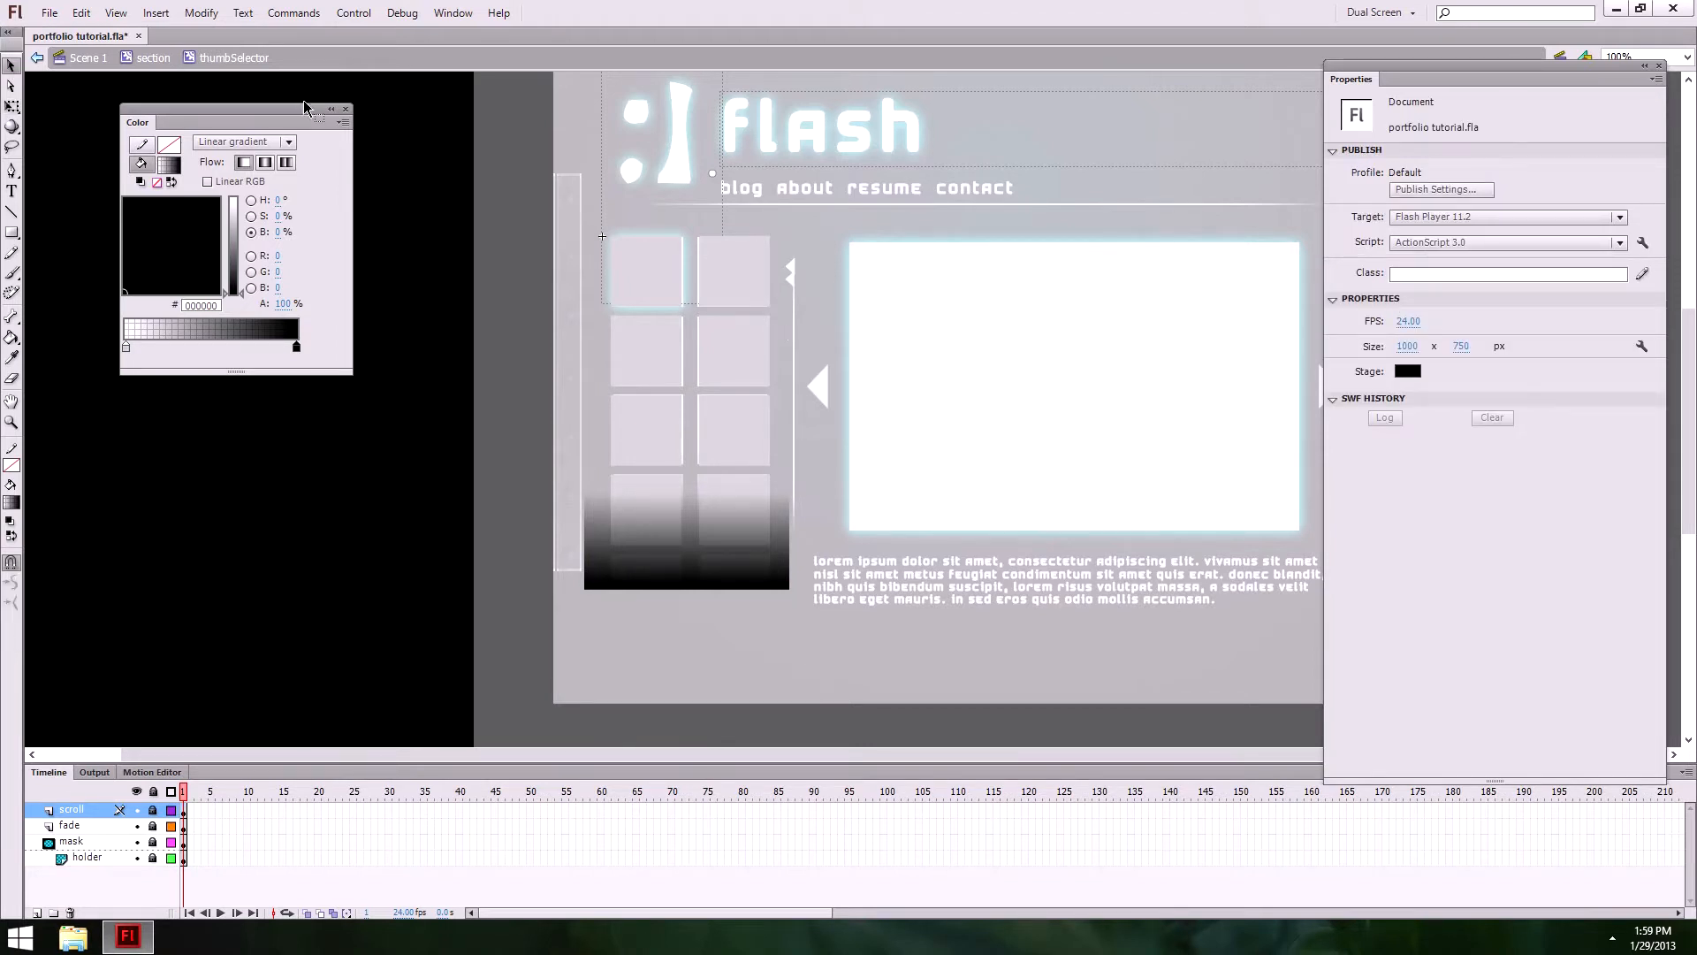
# Step: Exit to the section symbol and hide Layer 6 and Layer 1 to show the thumbnails on the black stage
pyautogui.click(169, 65)
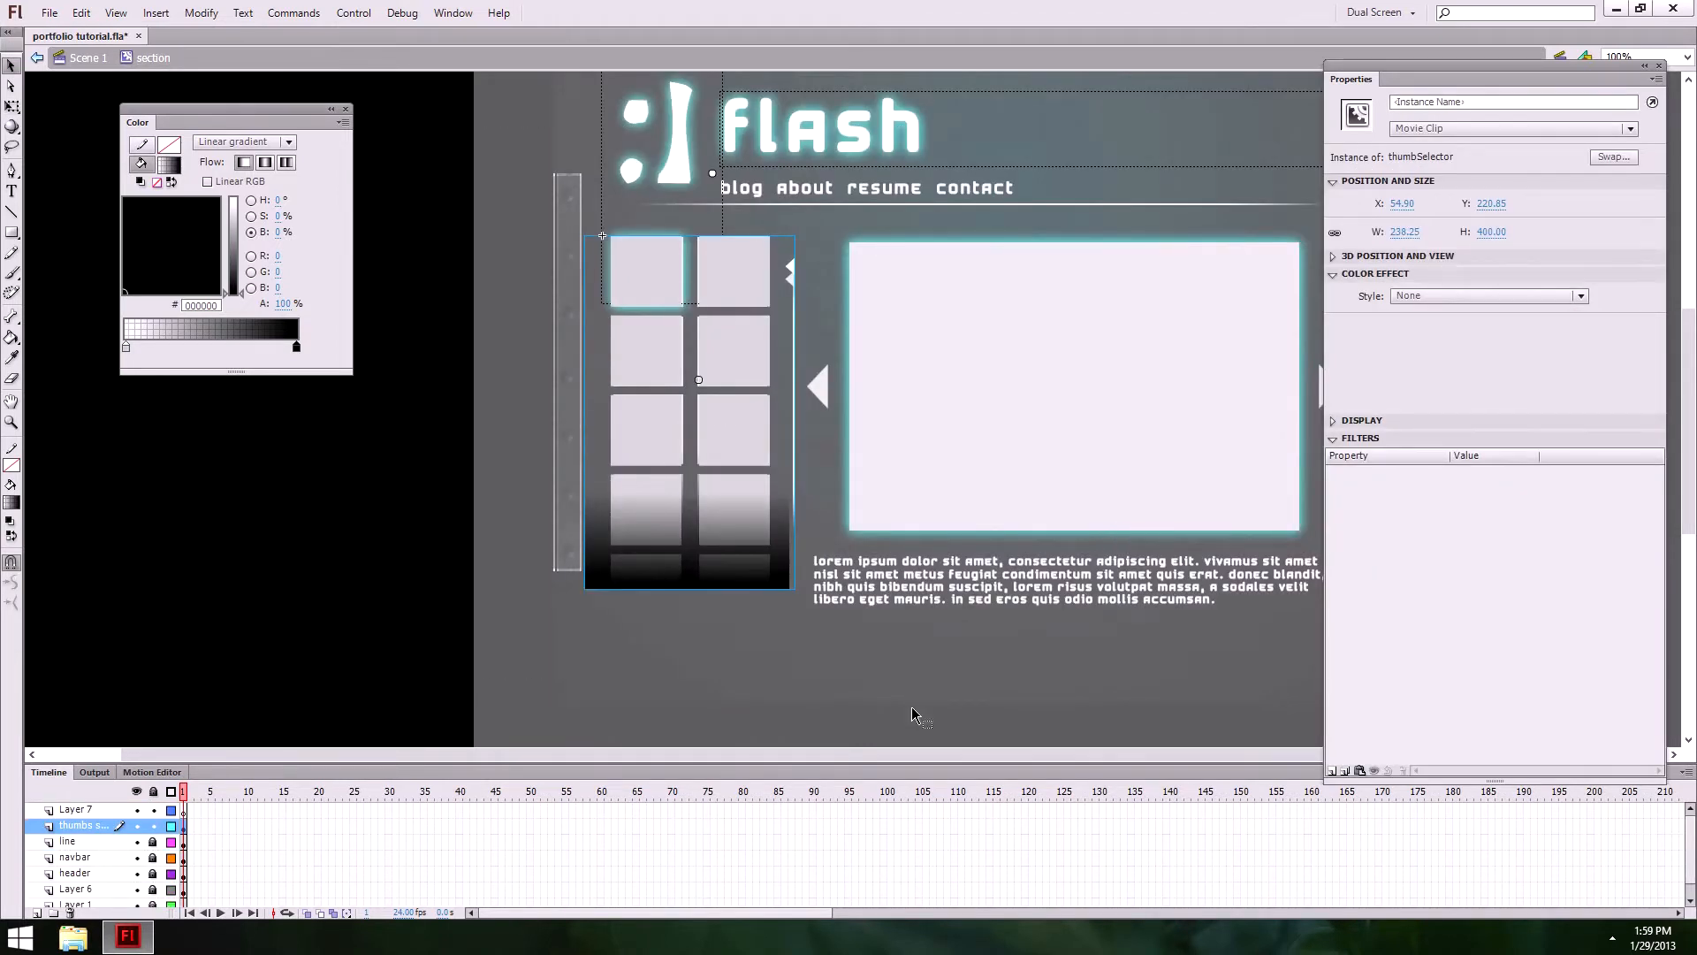
pyautogui.scroll(-1, 154, 853)
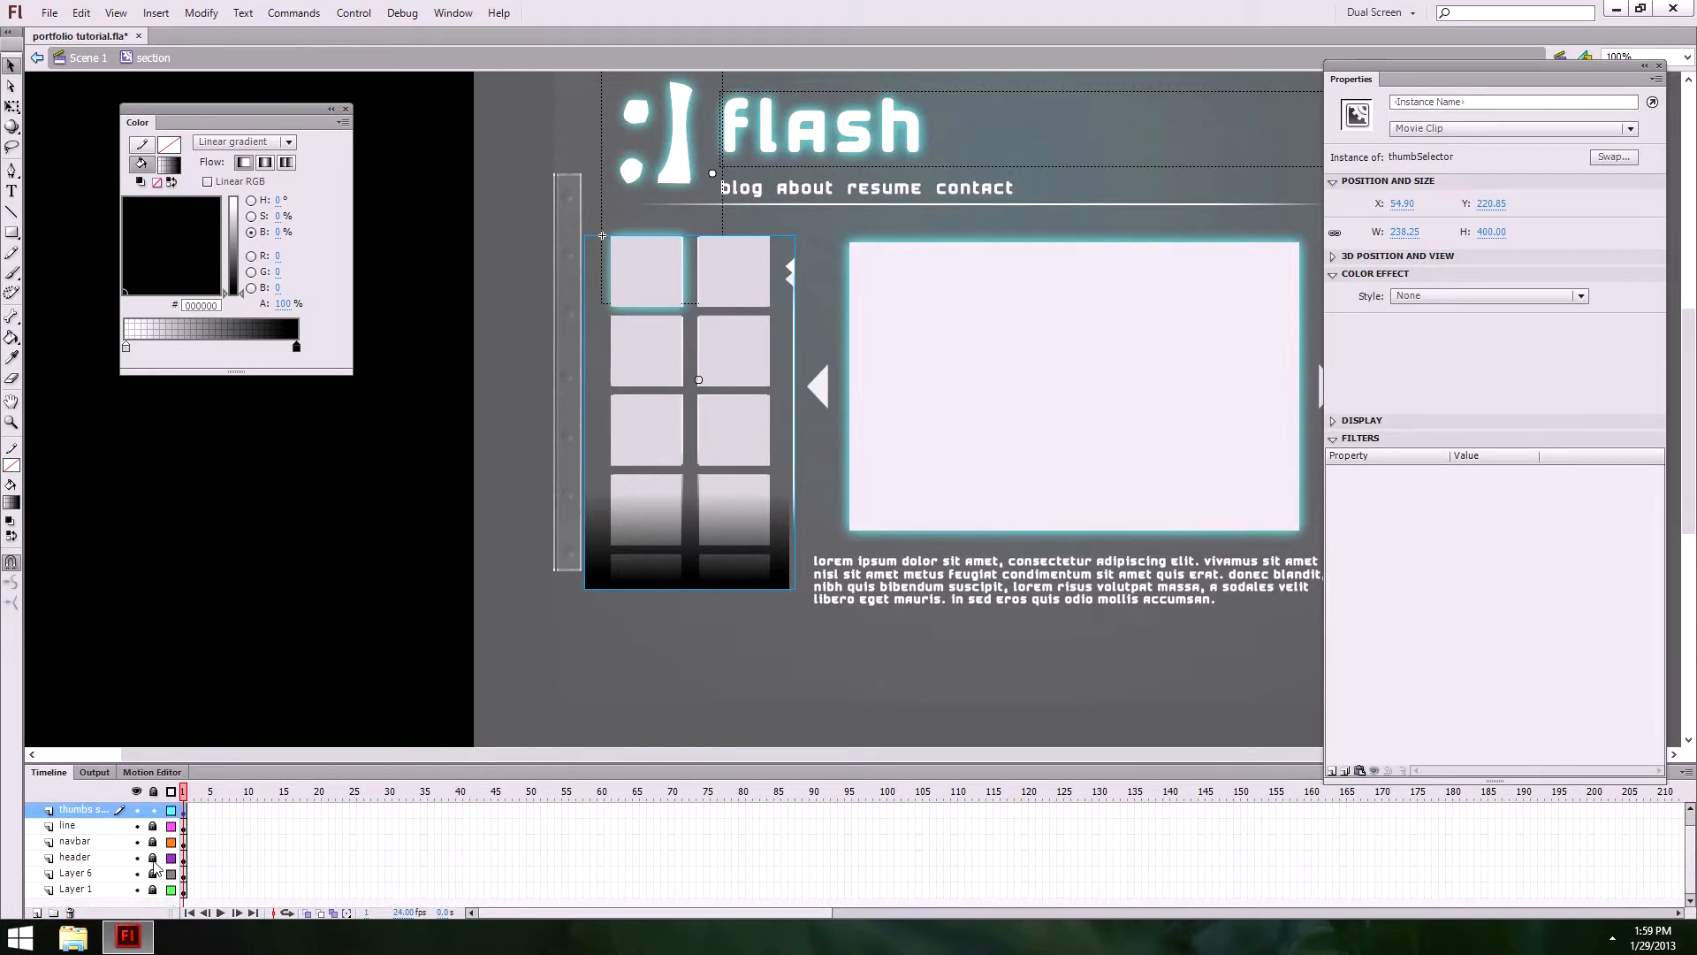
pyautogui.click(137, 873)
pyautogui.click(137, 889)
pyautogui.click(1017, 566)
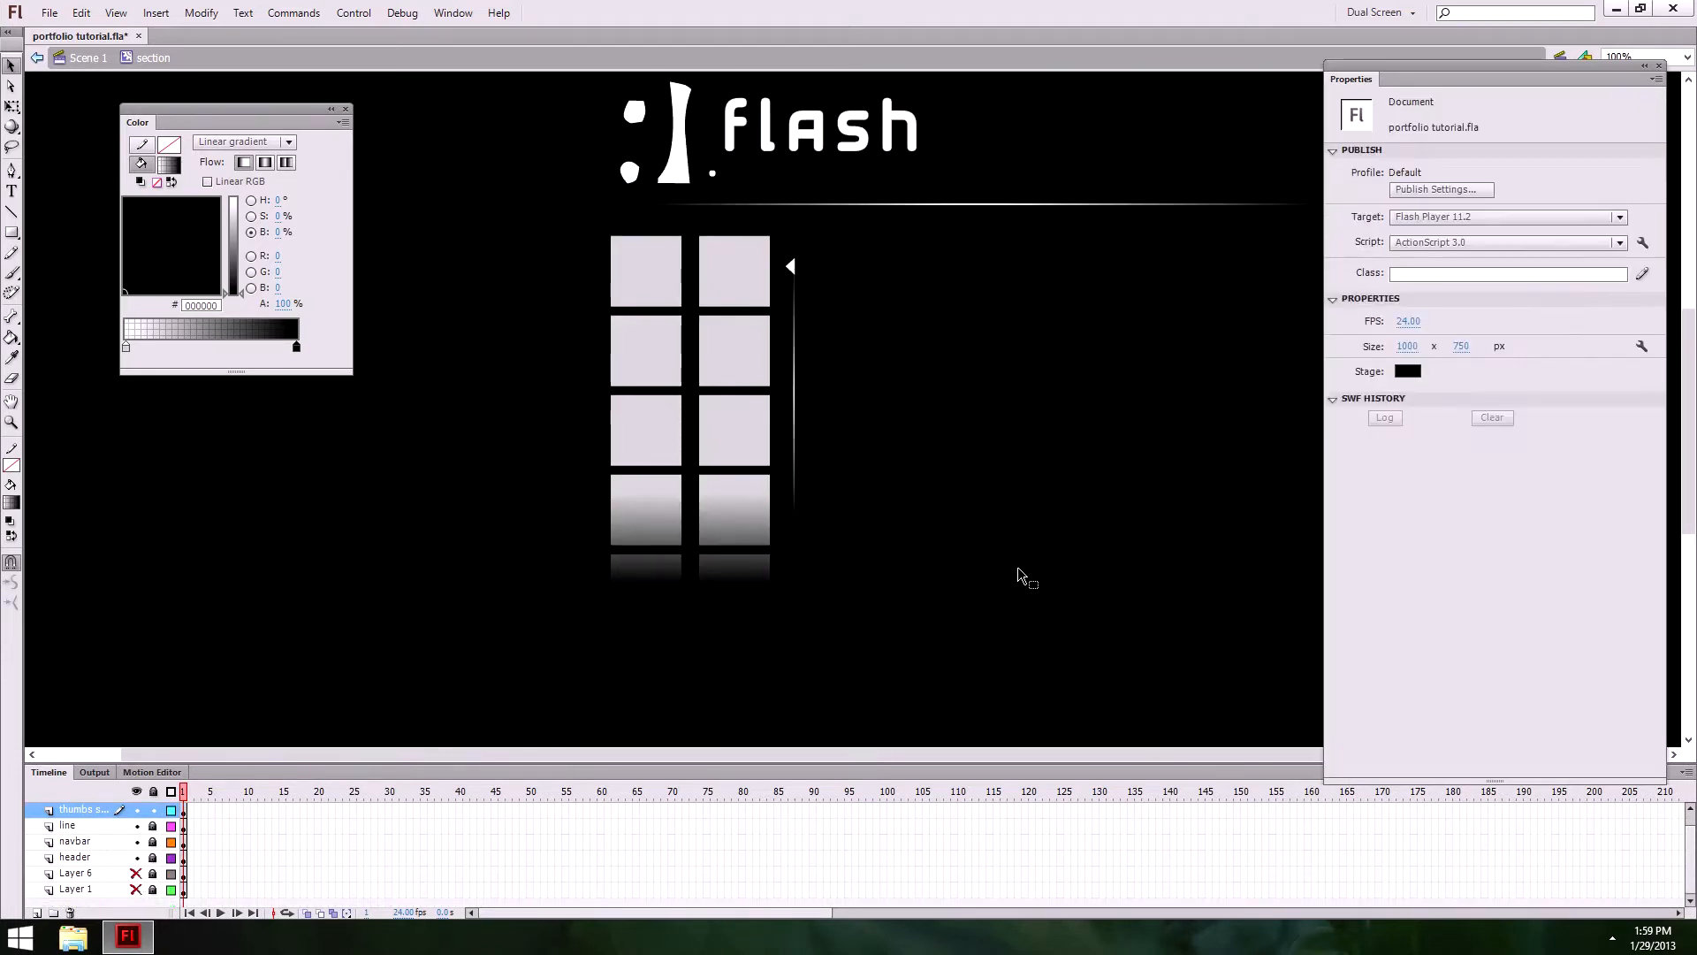
pyautogui.keyDown('alt'); pyautogui.click(771, 579); pyautogui.keyUp('alt')
pyautogui.click(468, 436)
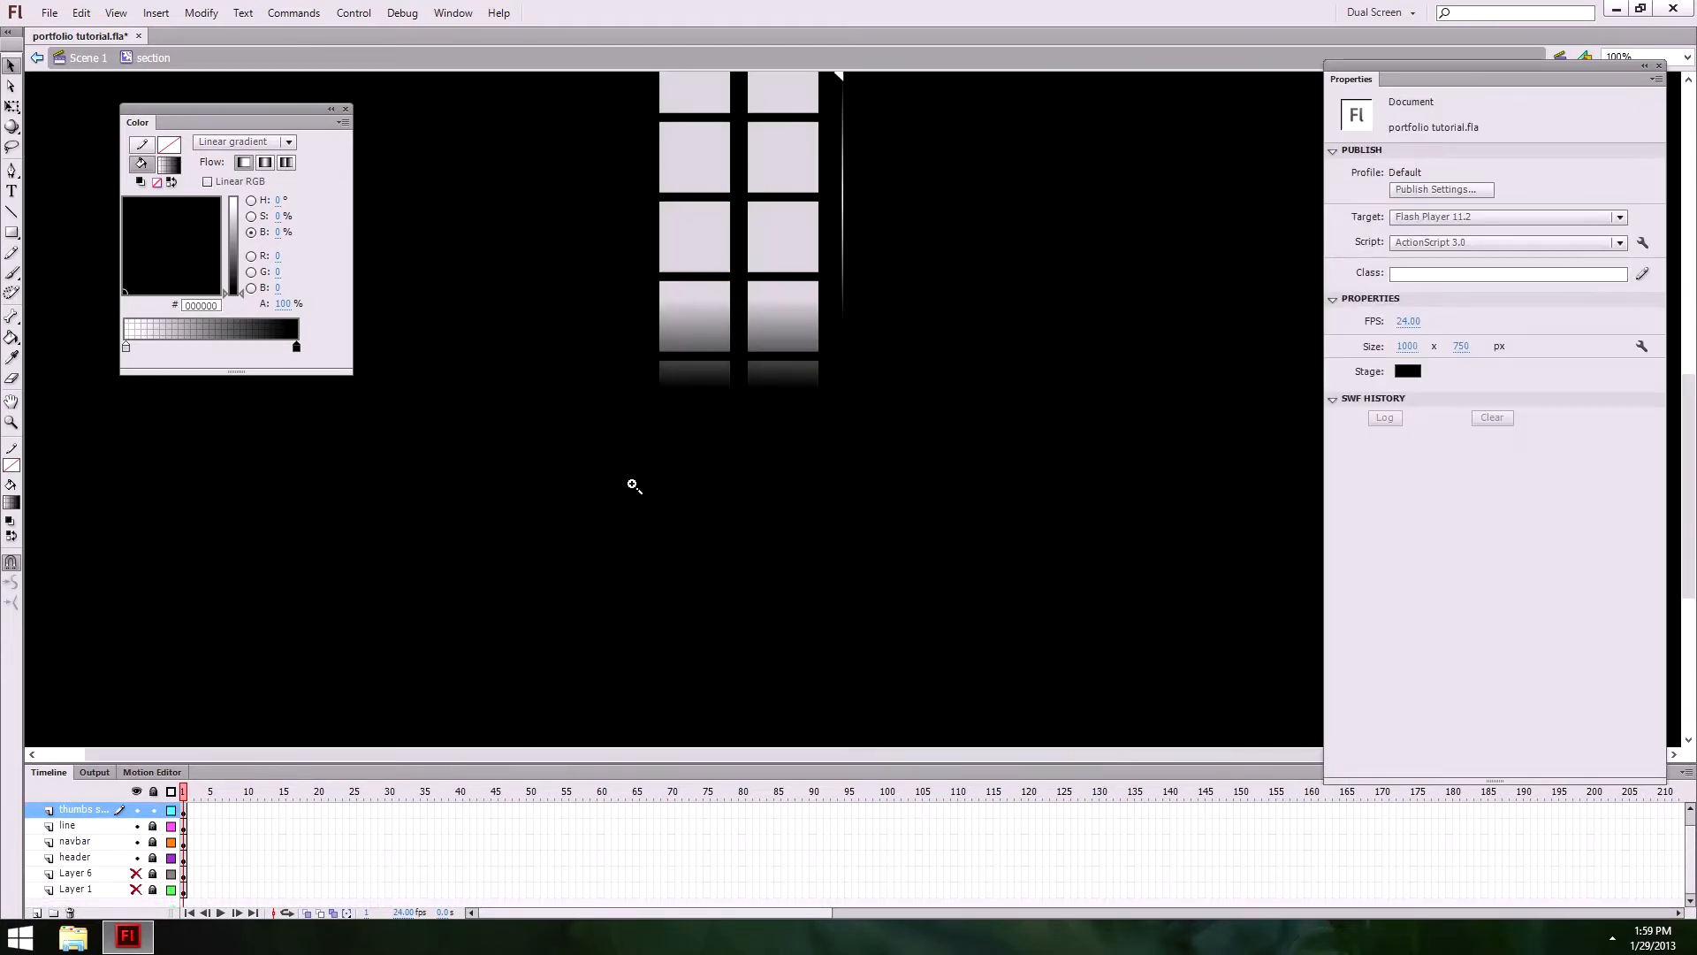
pyautogui.moveTo(920, 364); pyautogui.dragTo(863, 564)
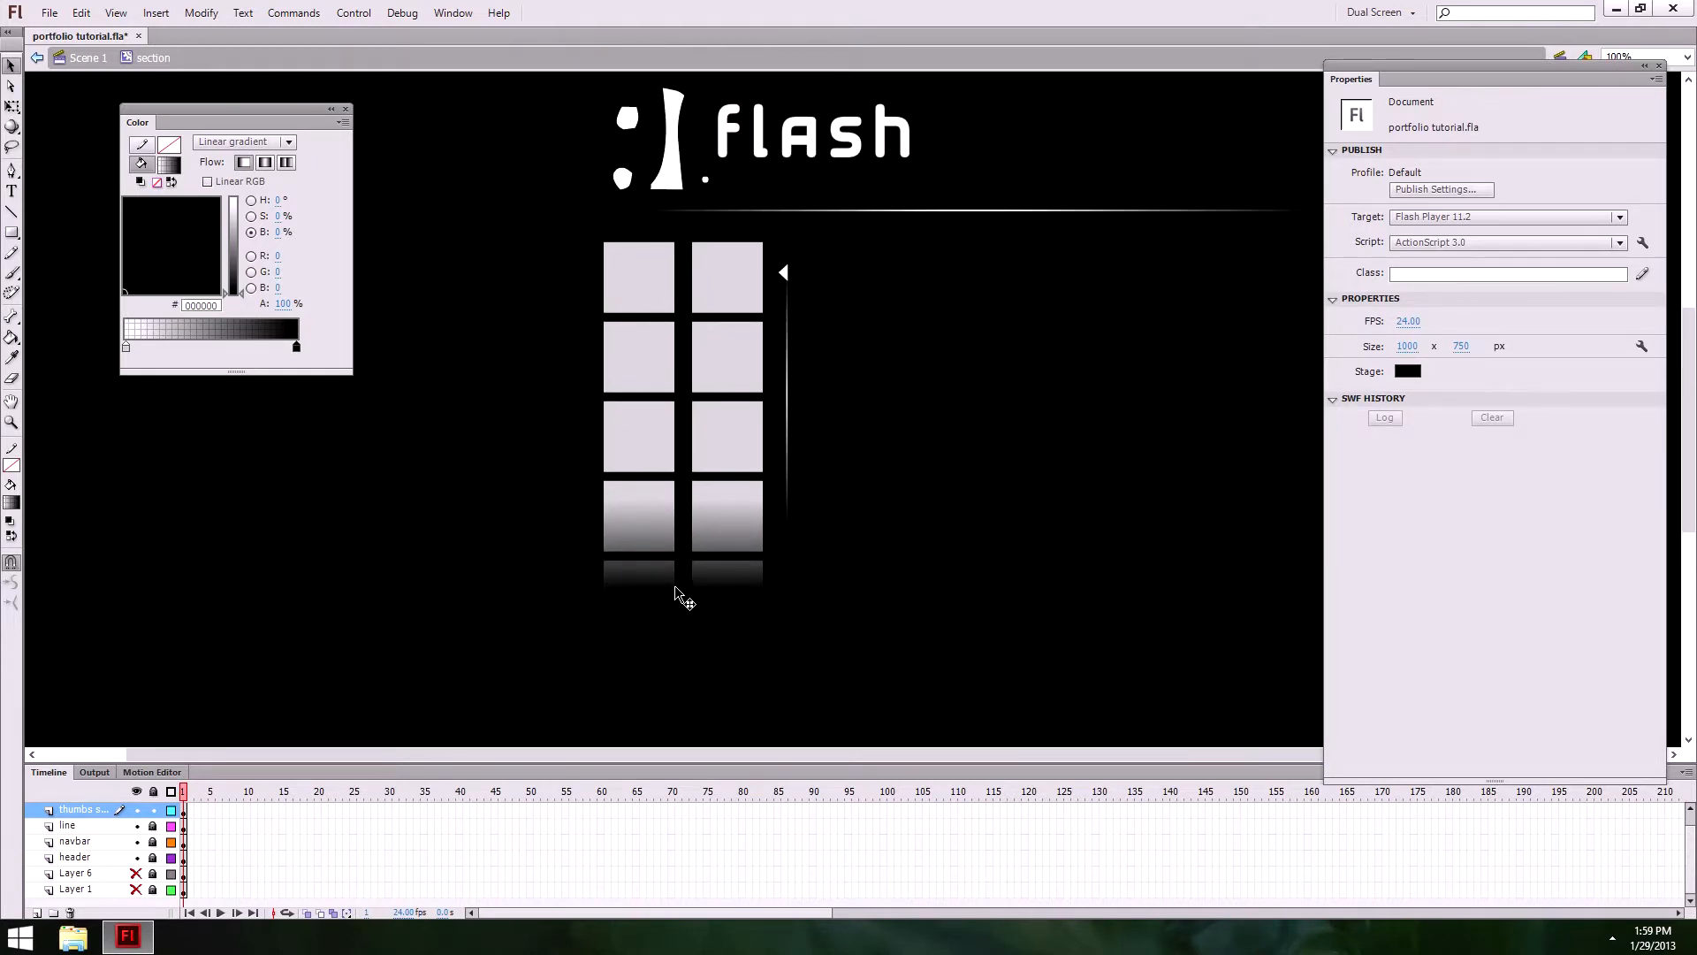
# Step: Show Layer 1 briefly to compare the thumbnails with the design mockup, and hide it again
pyautogui.click(135, 875)
pyautogui.click(135, 874)
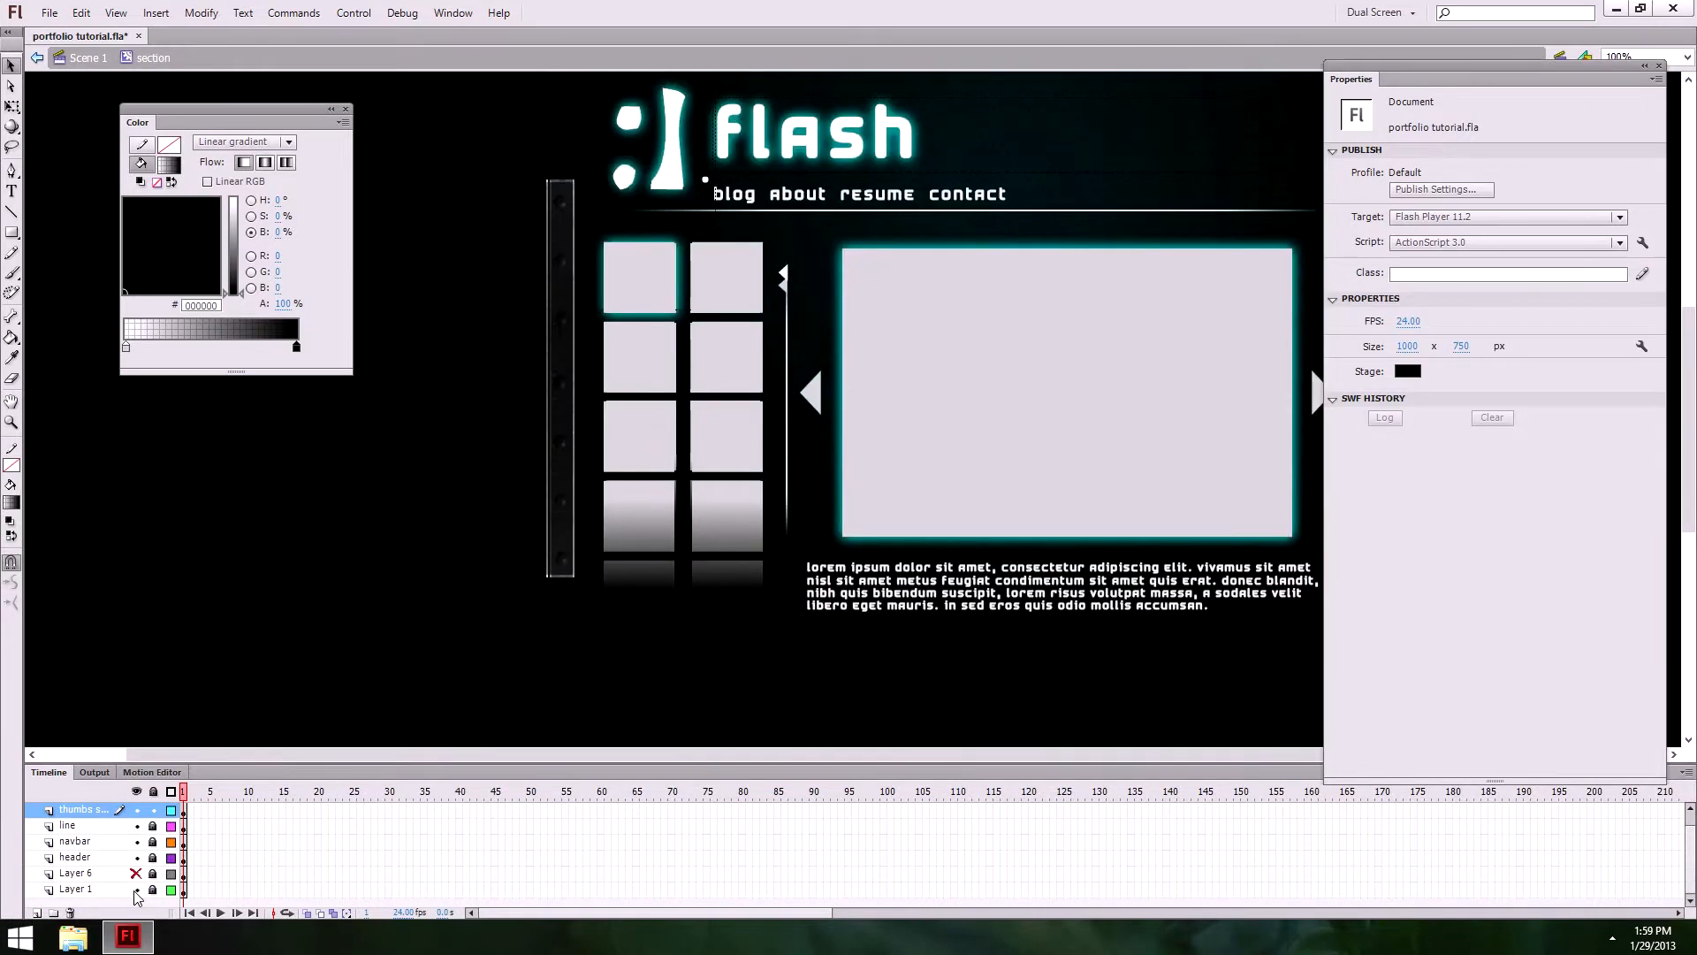
pyautogui.click(135, 890)
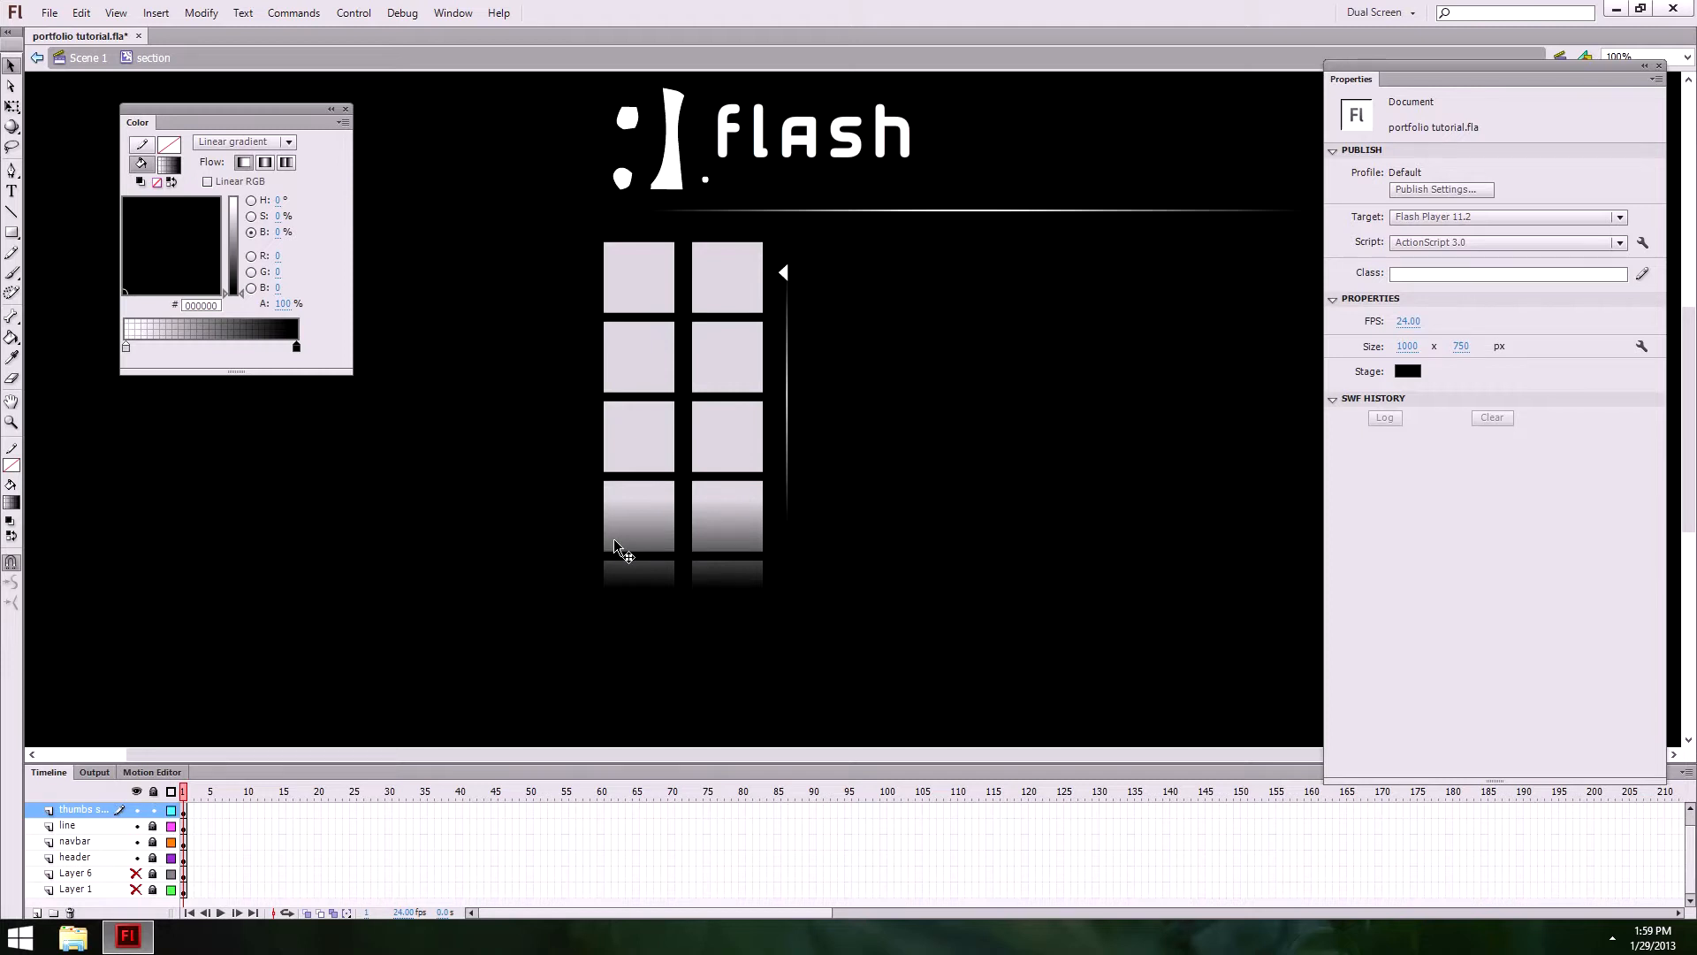
# Step: Reopen thumbSelector, unlock the fade layer and raise the fade rectangle's top edge to make it about 130 px high
pyautogui.doubleClick(664, 532)
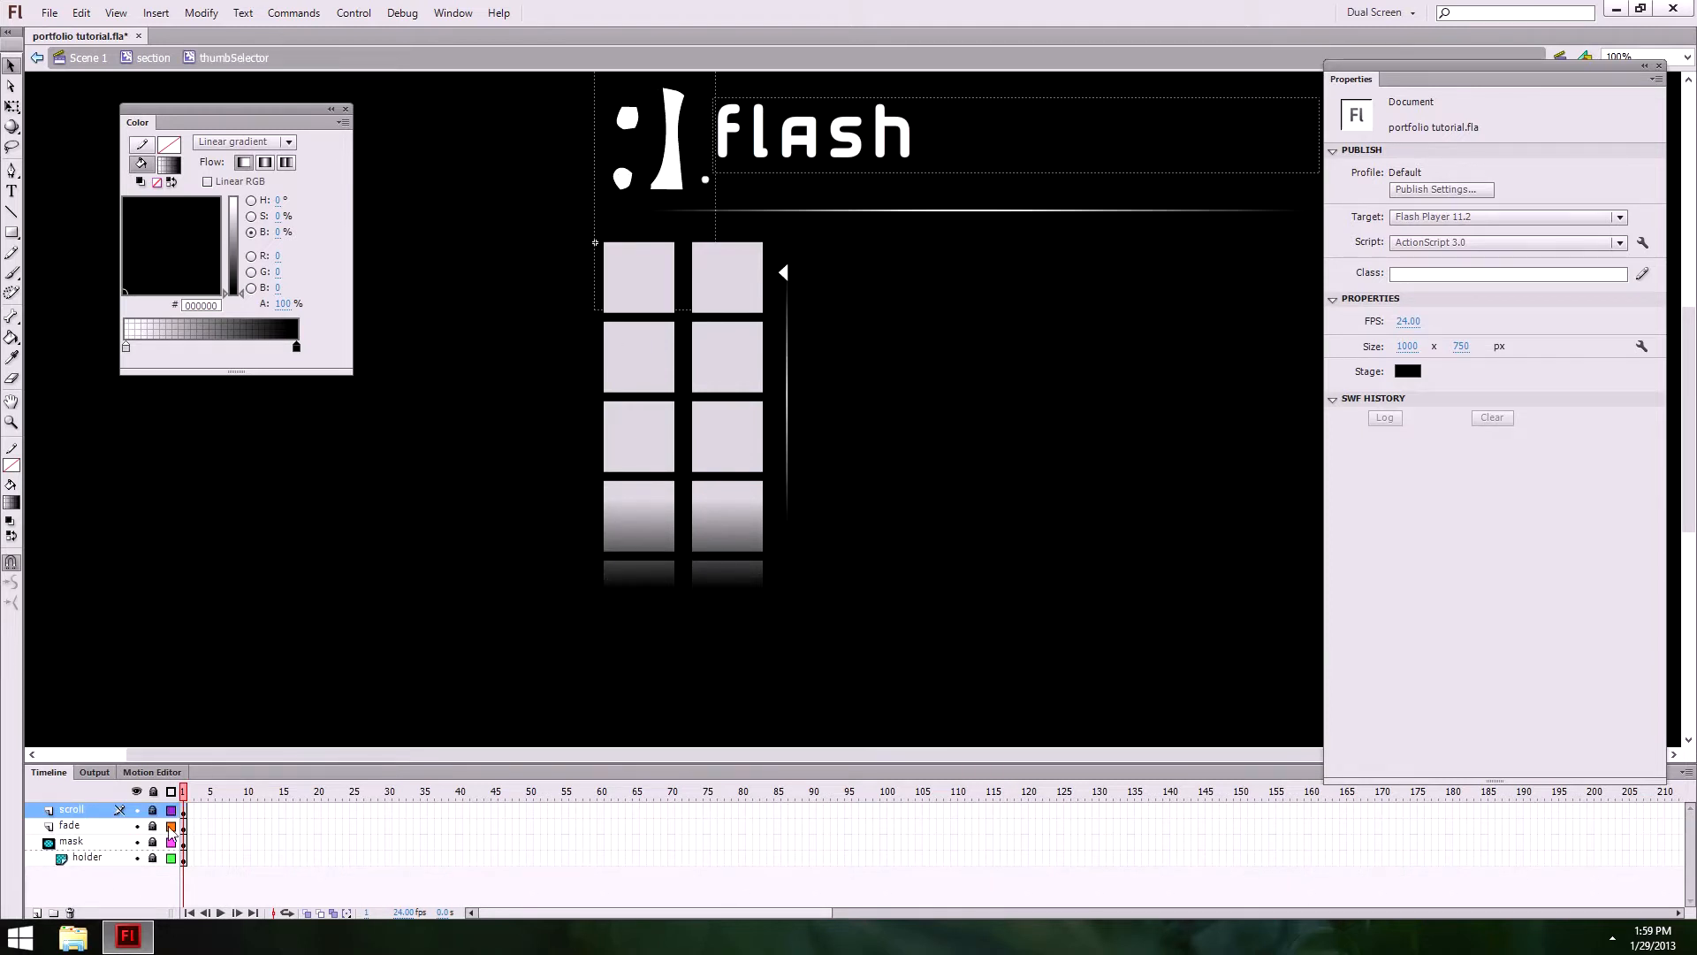
pyautogui.click(707, 575)
pyautogui.click(796, 676)
pyautogui.click(706, 571)
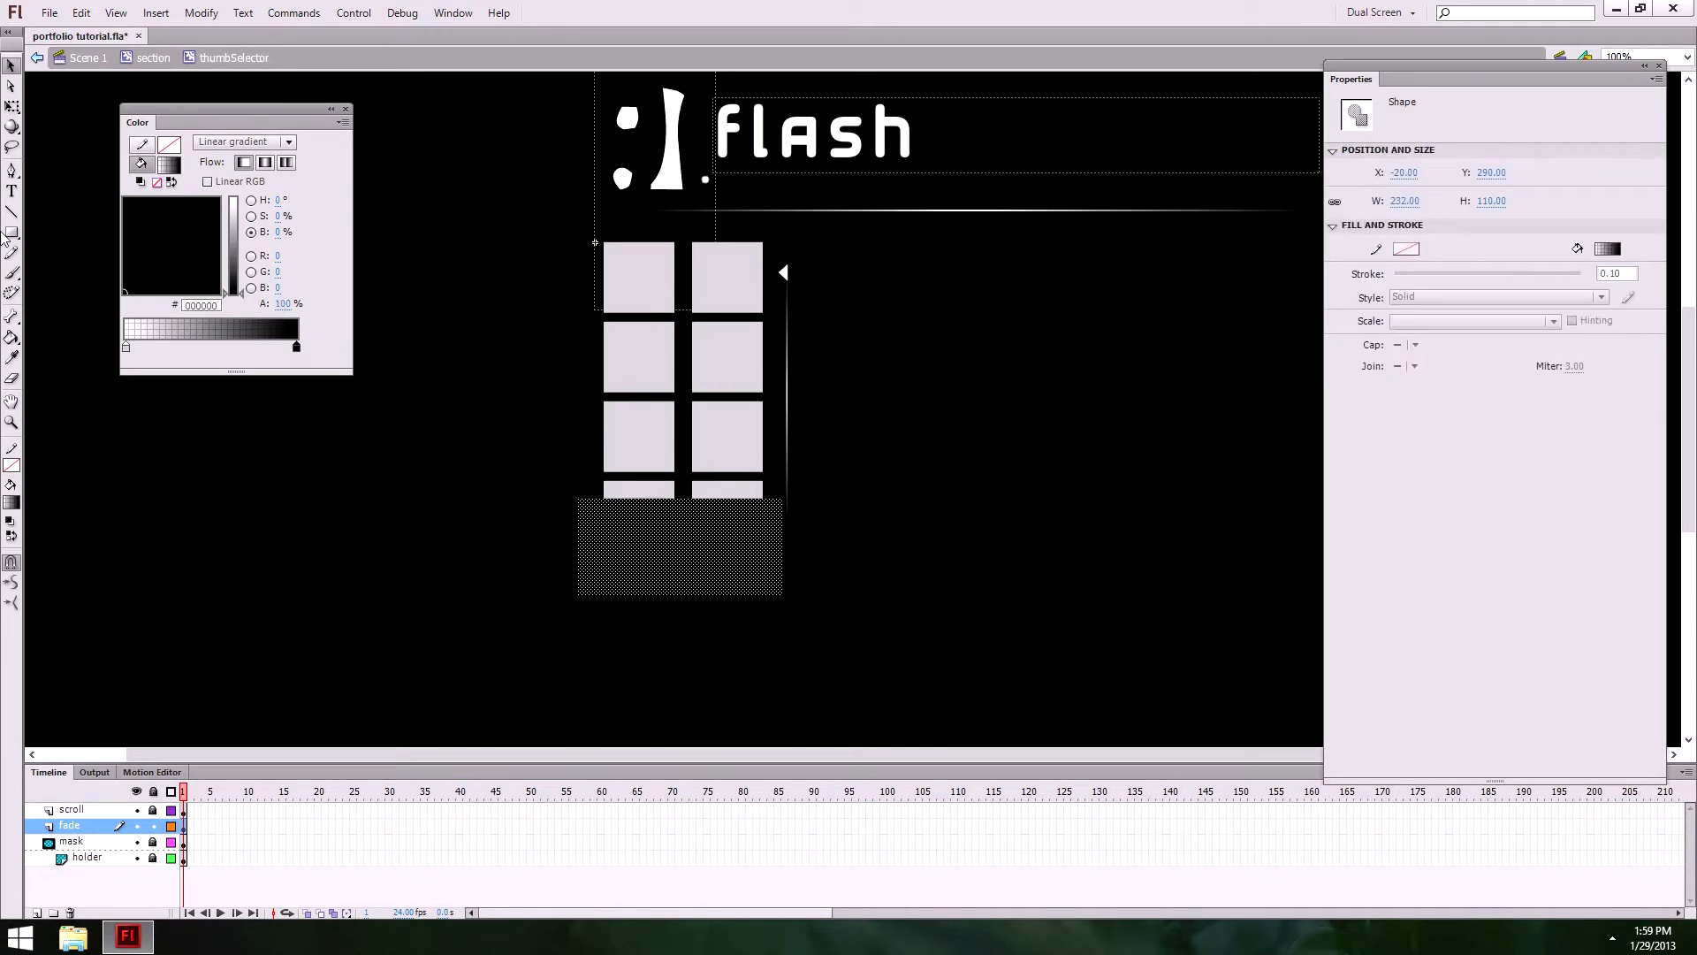
pyautogui.click(11, 105)
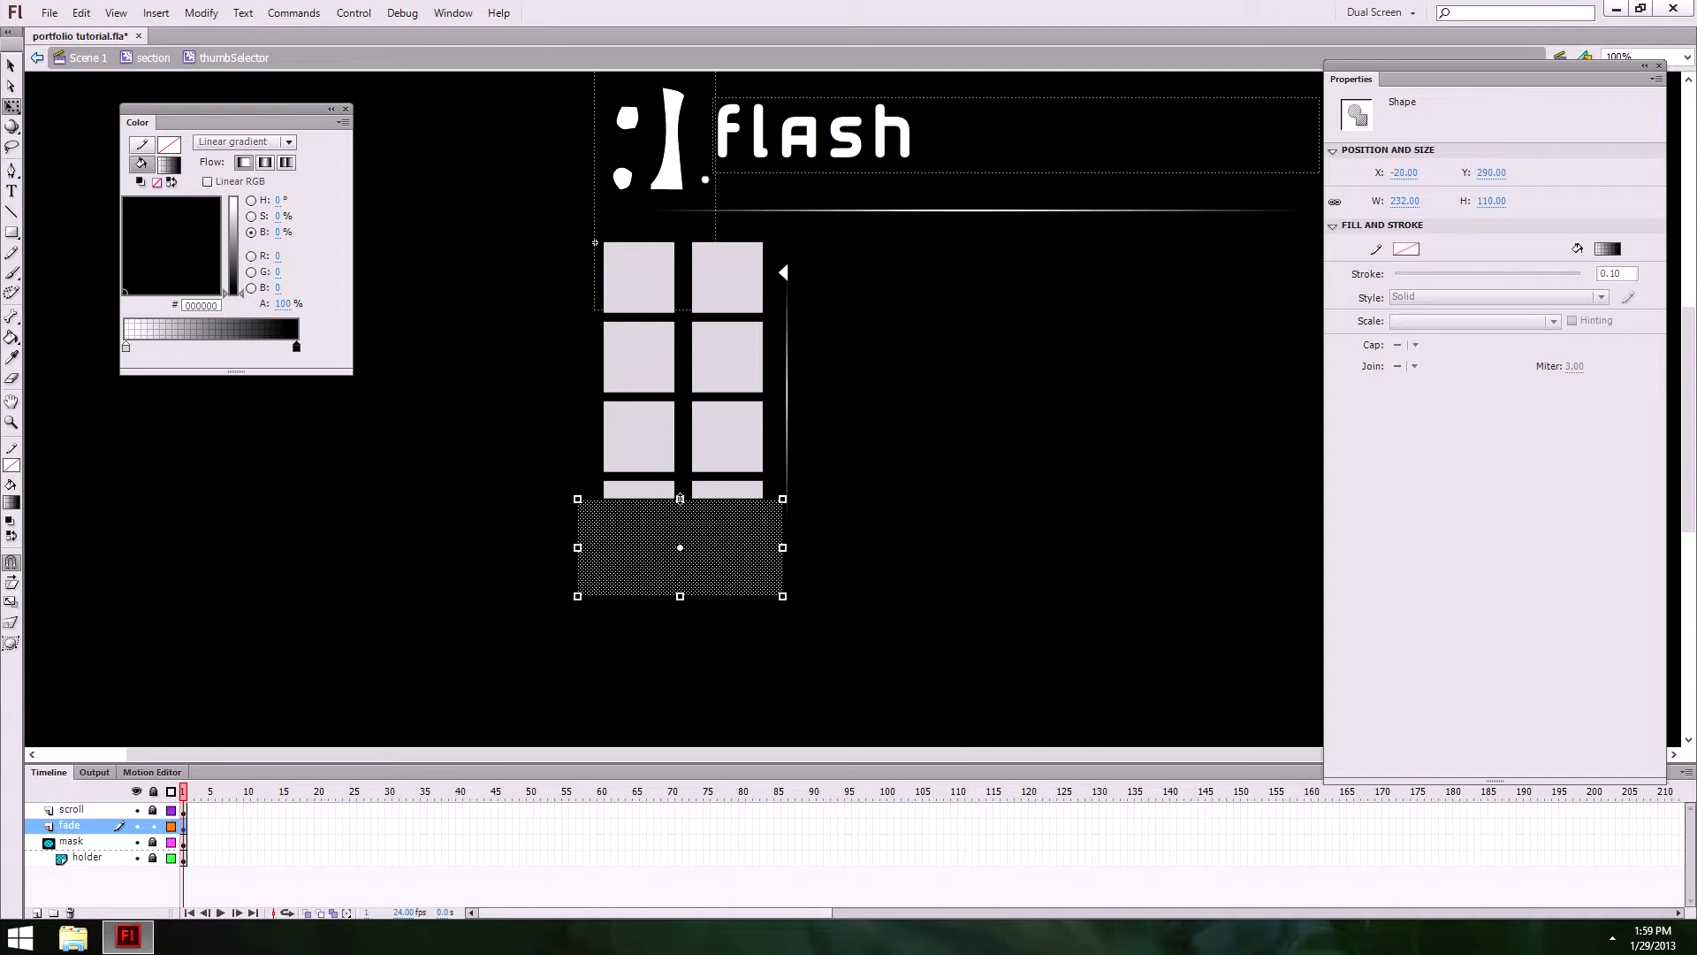
pyautogui.moveTo(680, 498); pyautogui.dragTo(680, 481)
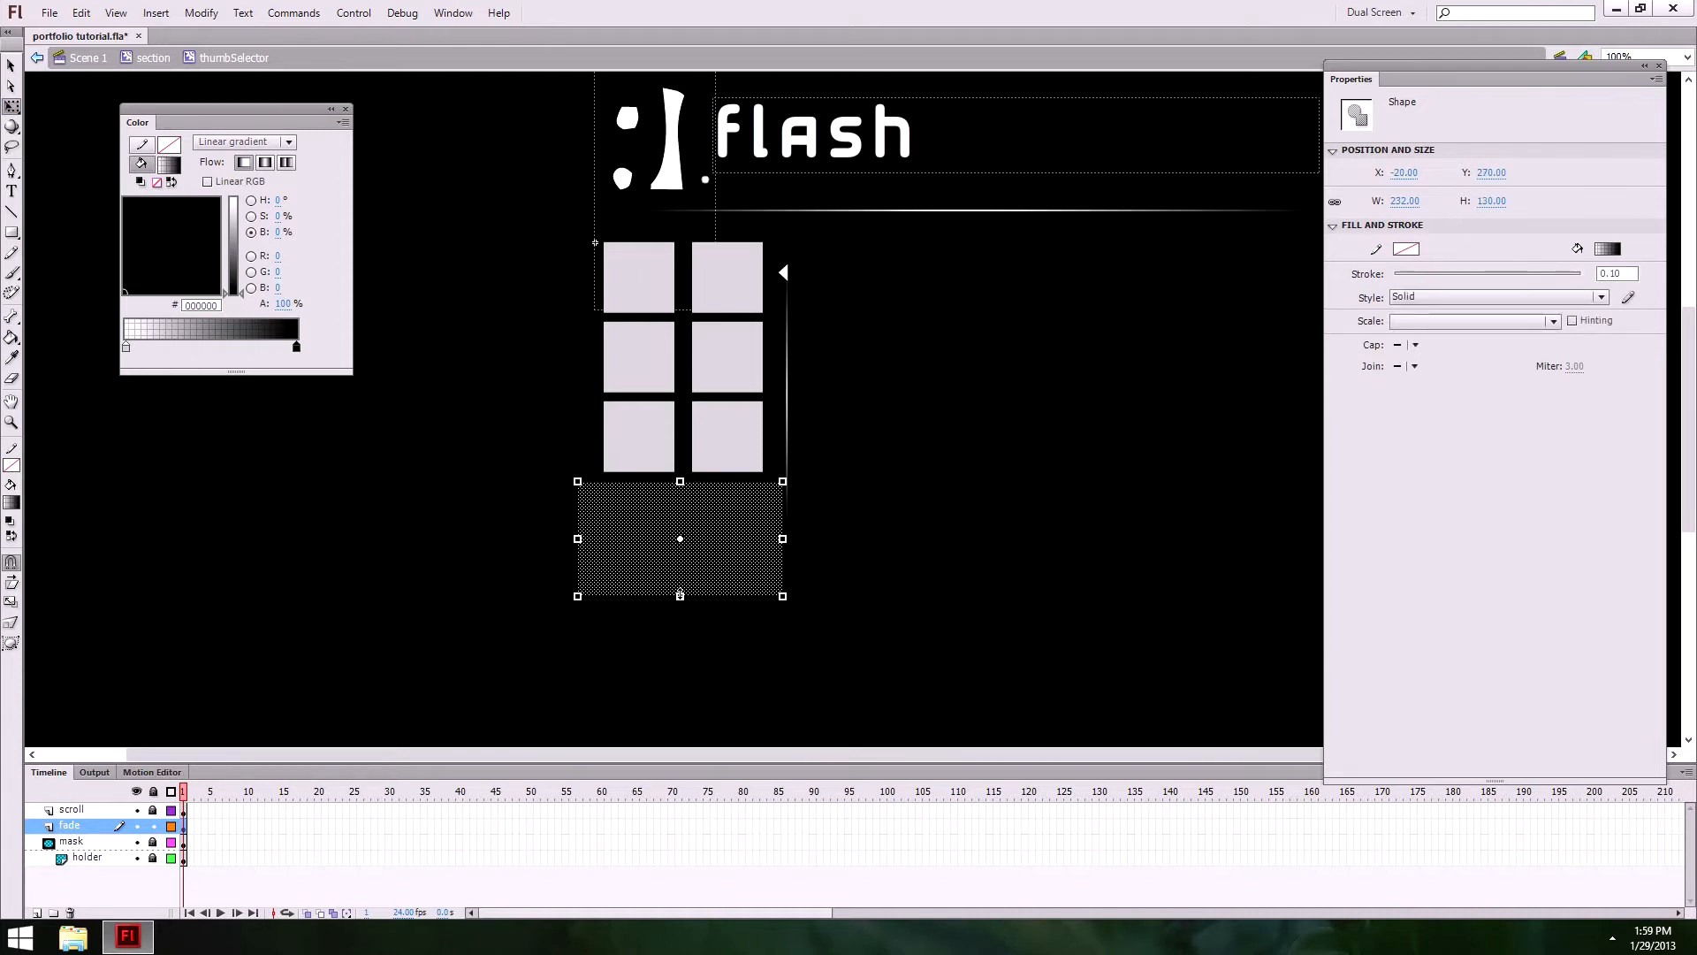
pyautogui.click(966, 707)
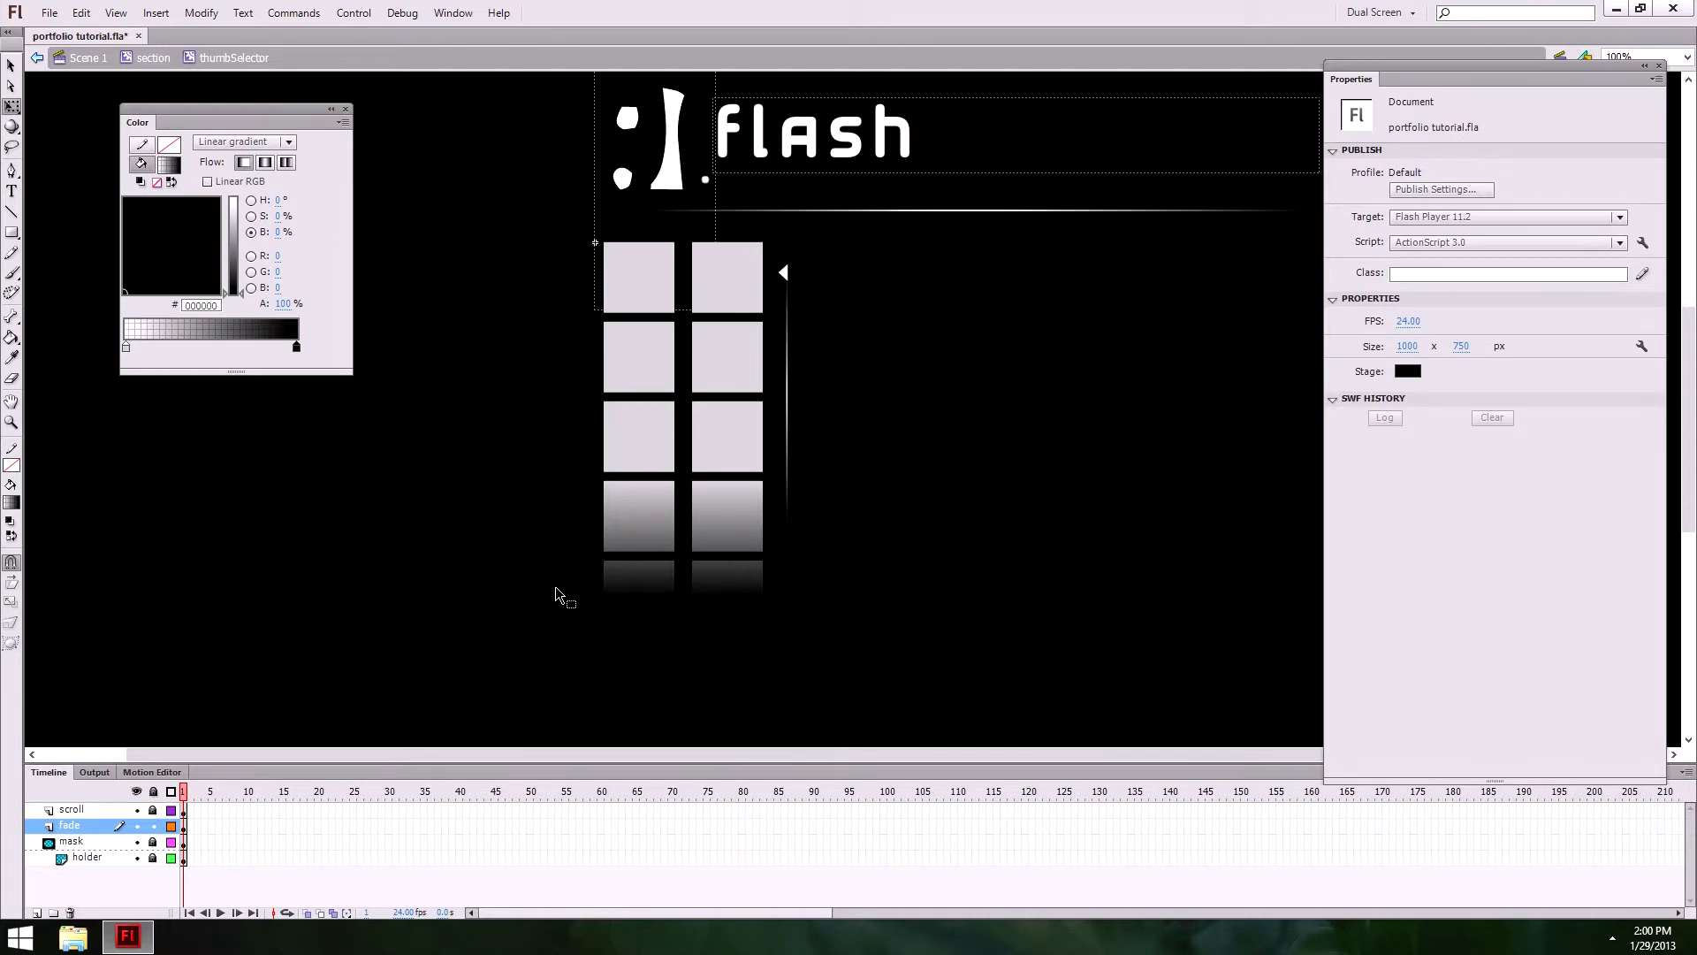
# Step: Unlock the mask layer to check the mask's extent against the fade, and lock it again
pyautogui.click(154, 843)
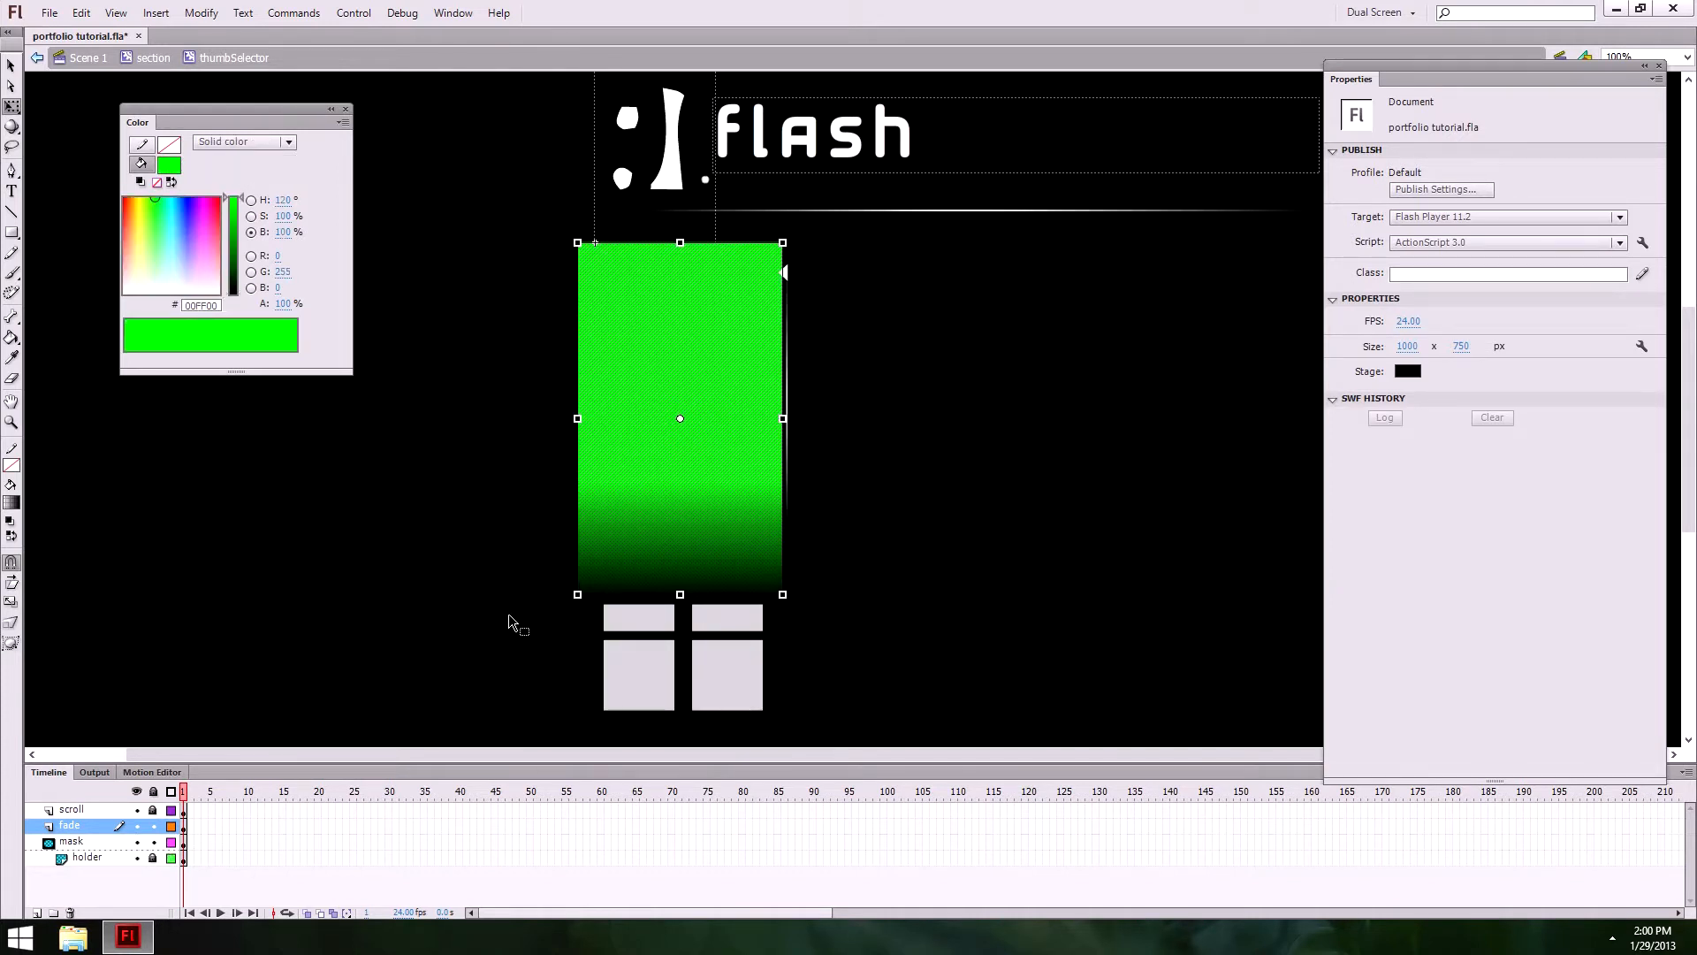
pyautogui.click(154, 843)
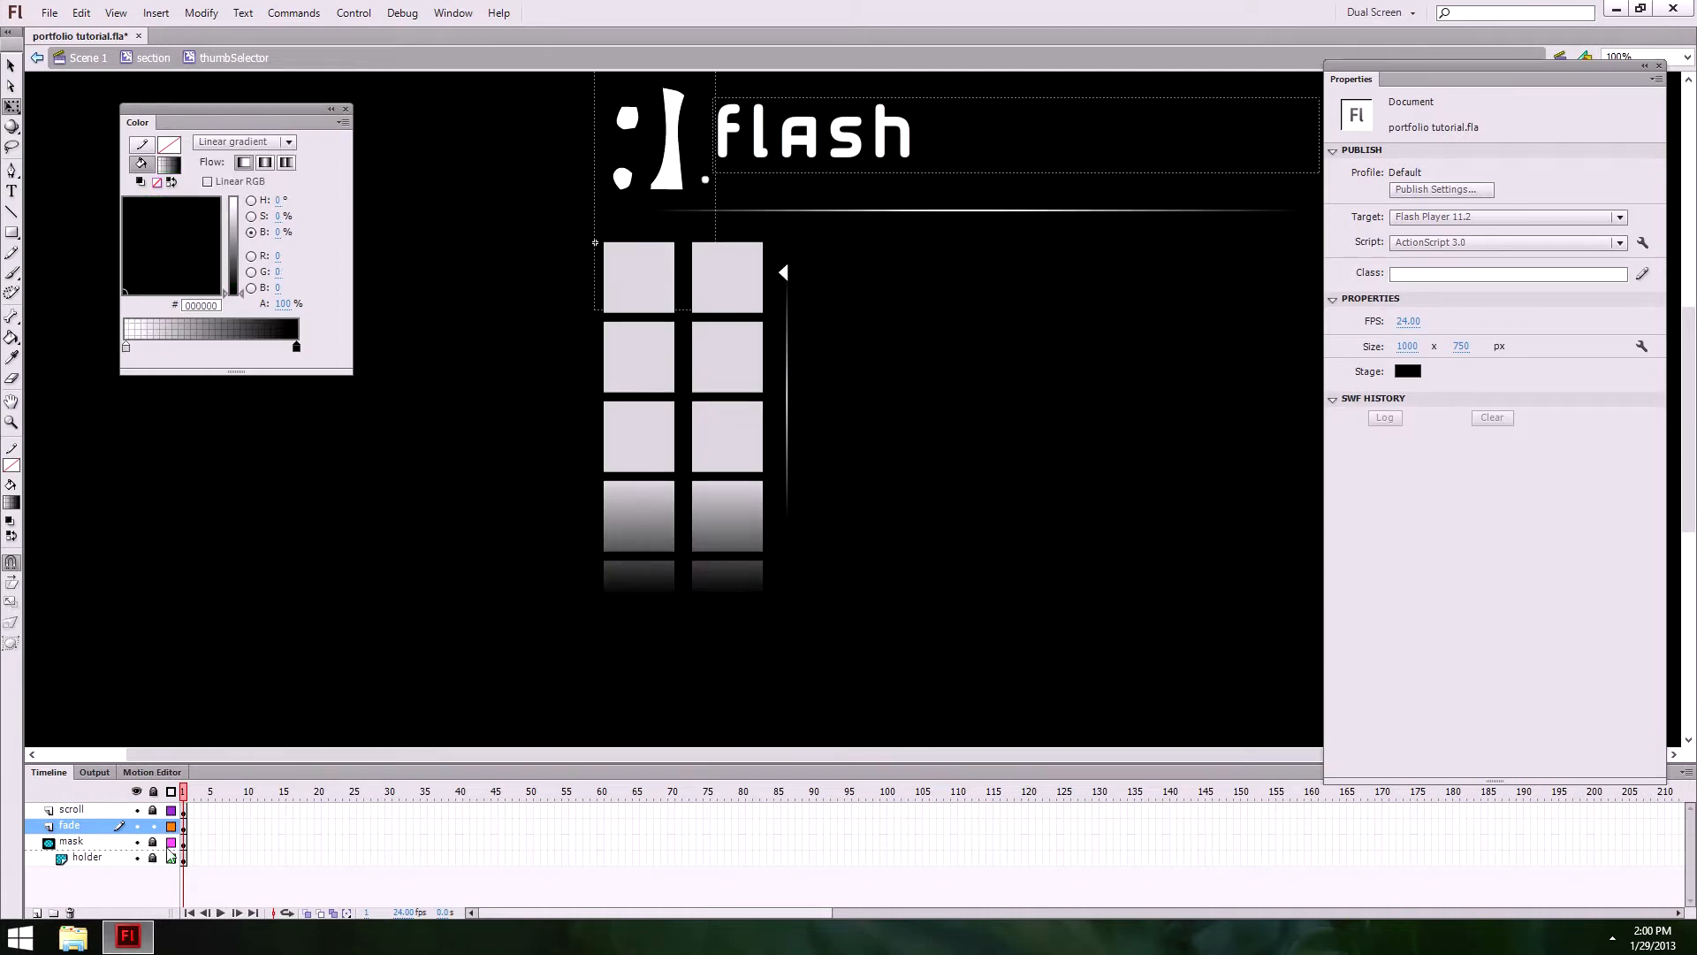
# Step: Show the mask as an outline with the holder layer unlocked, and move the fade rectangle up to the mask's bottom edge
pyautogui.click(152, 858)
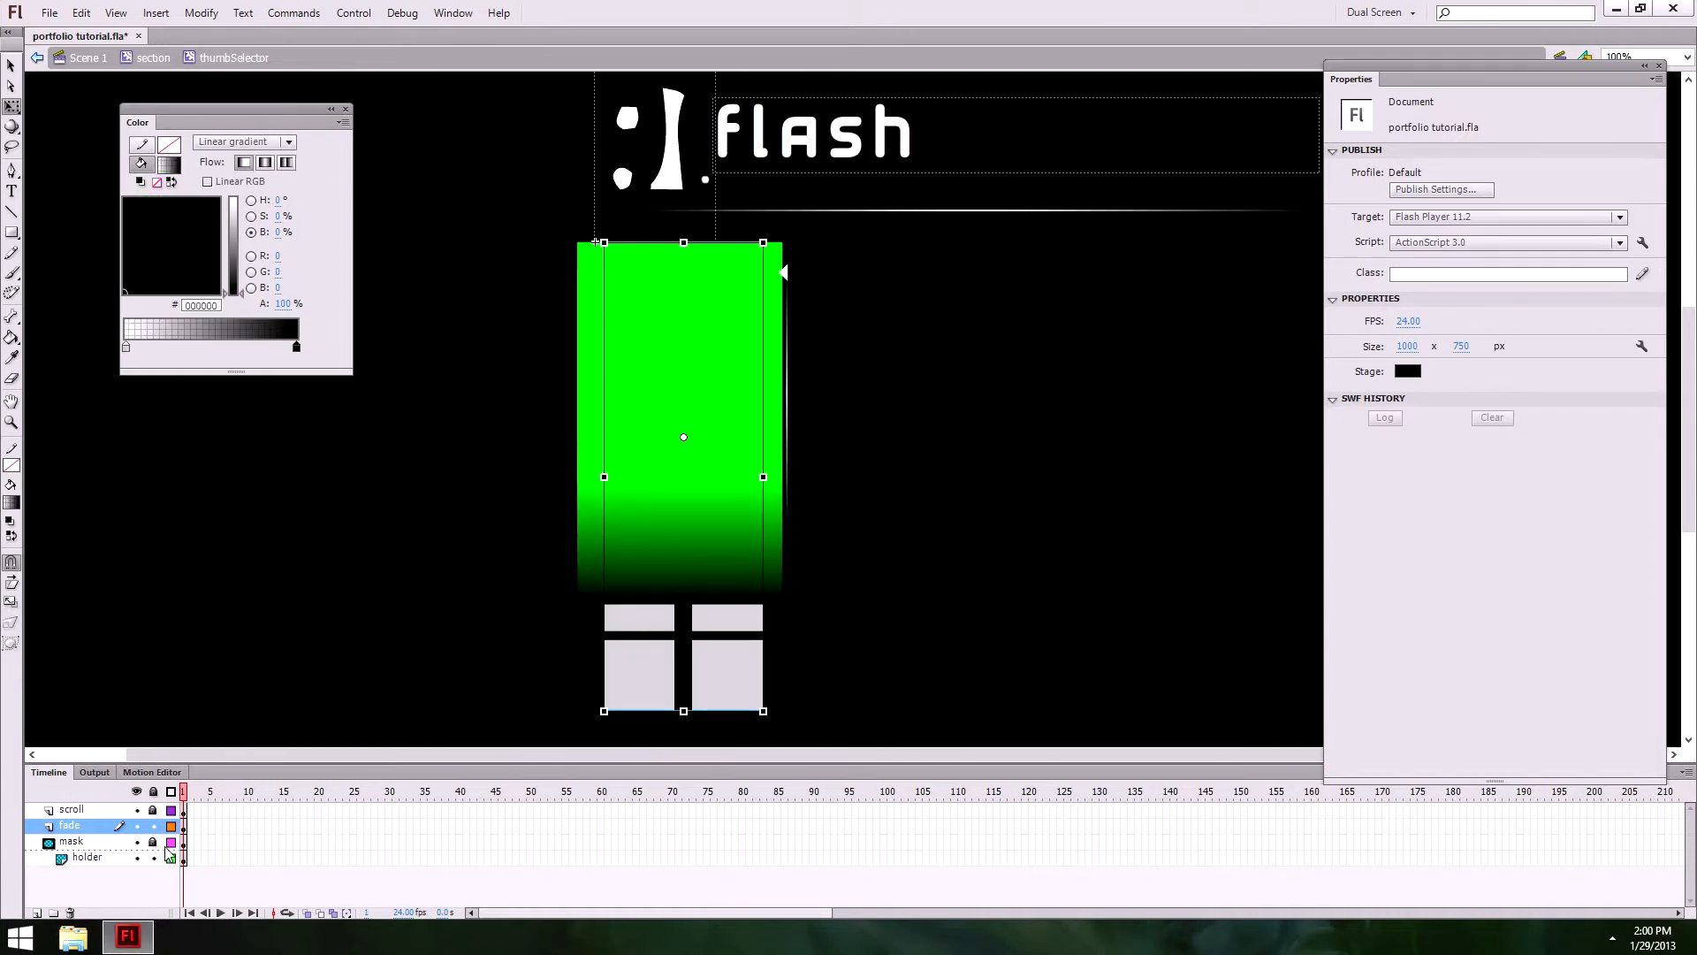
pyautogui.click(173, 844)
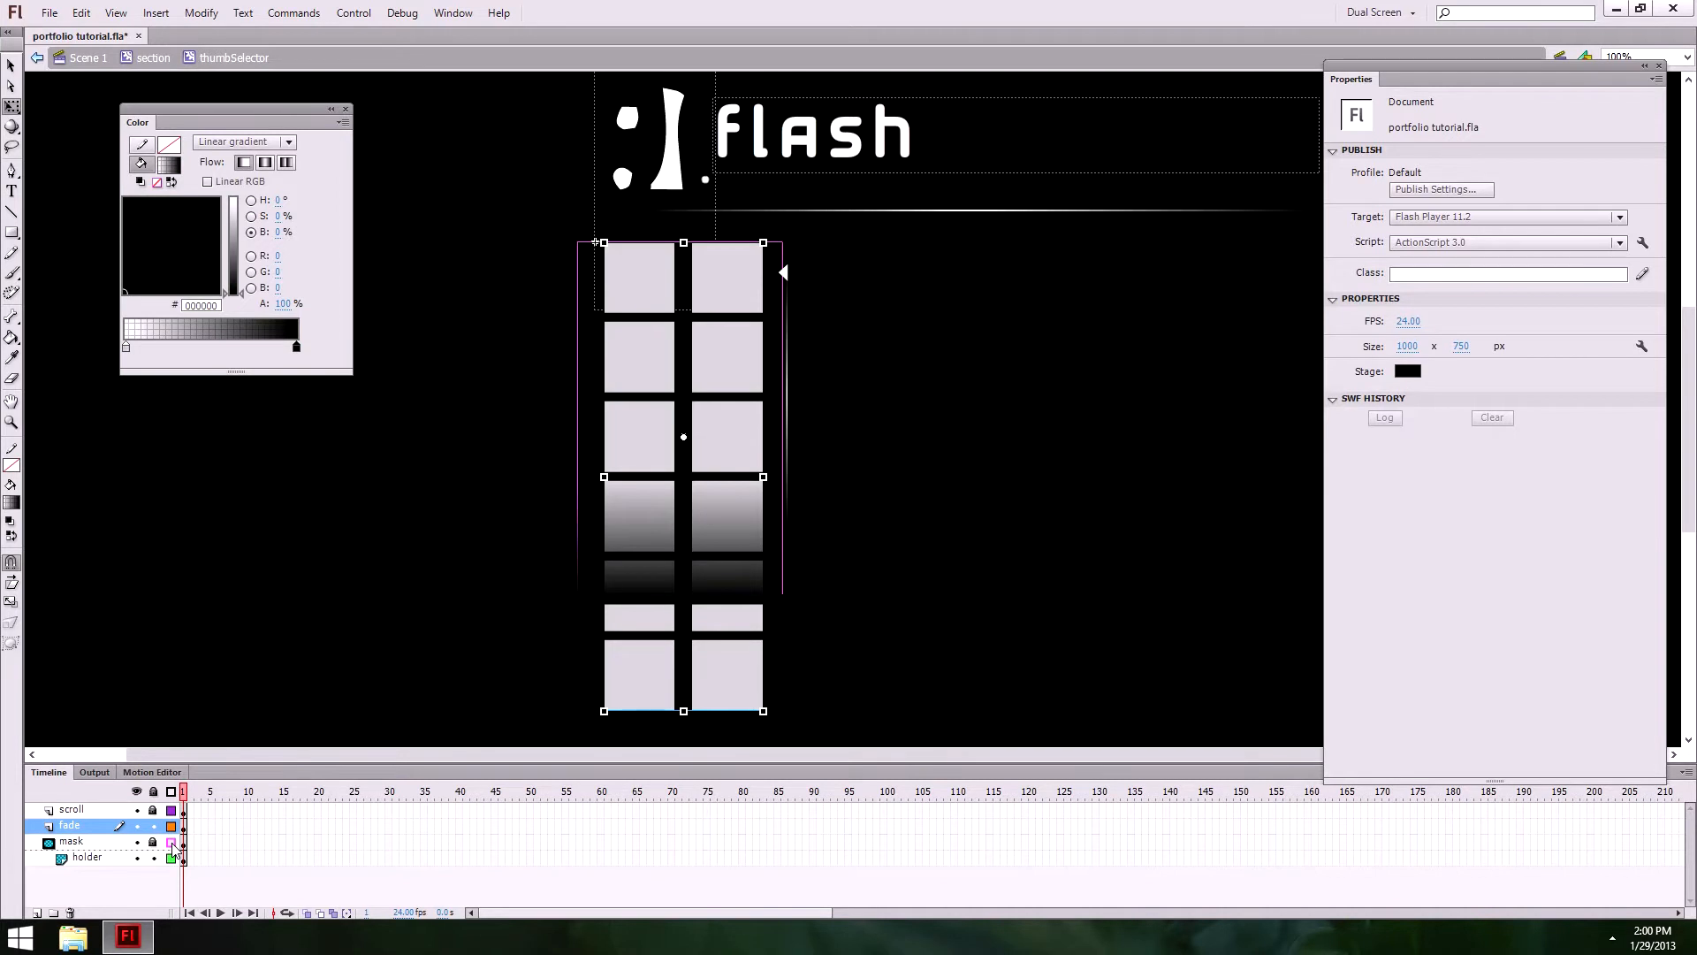
pyautogui.click(88, 826)
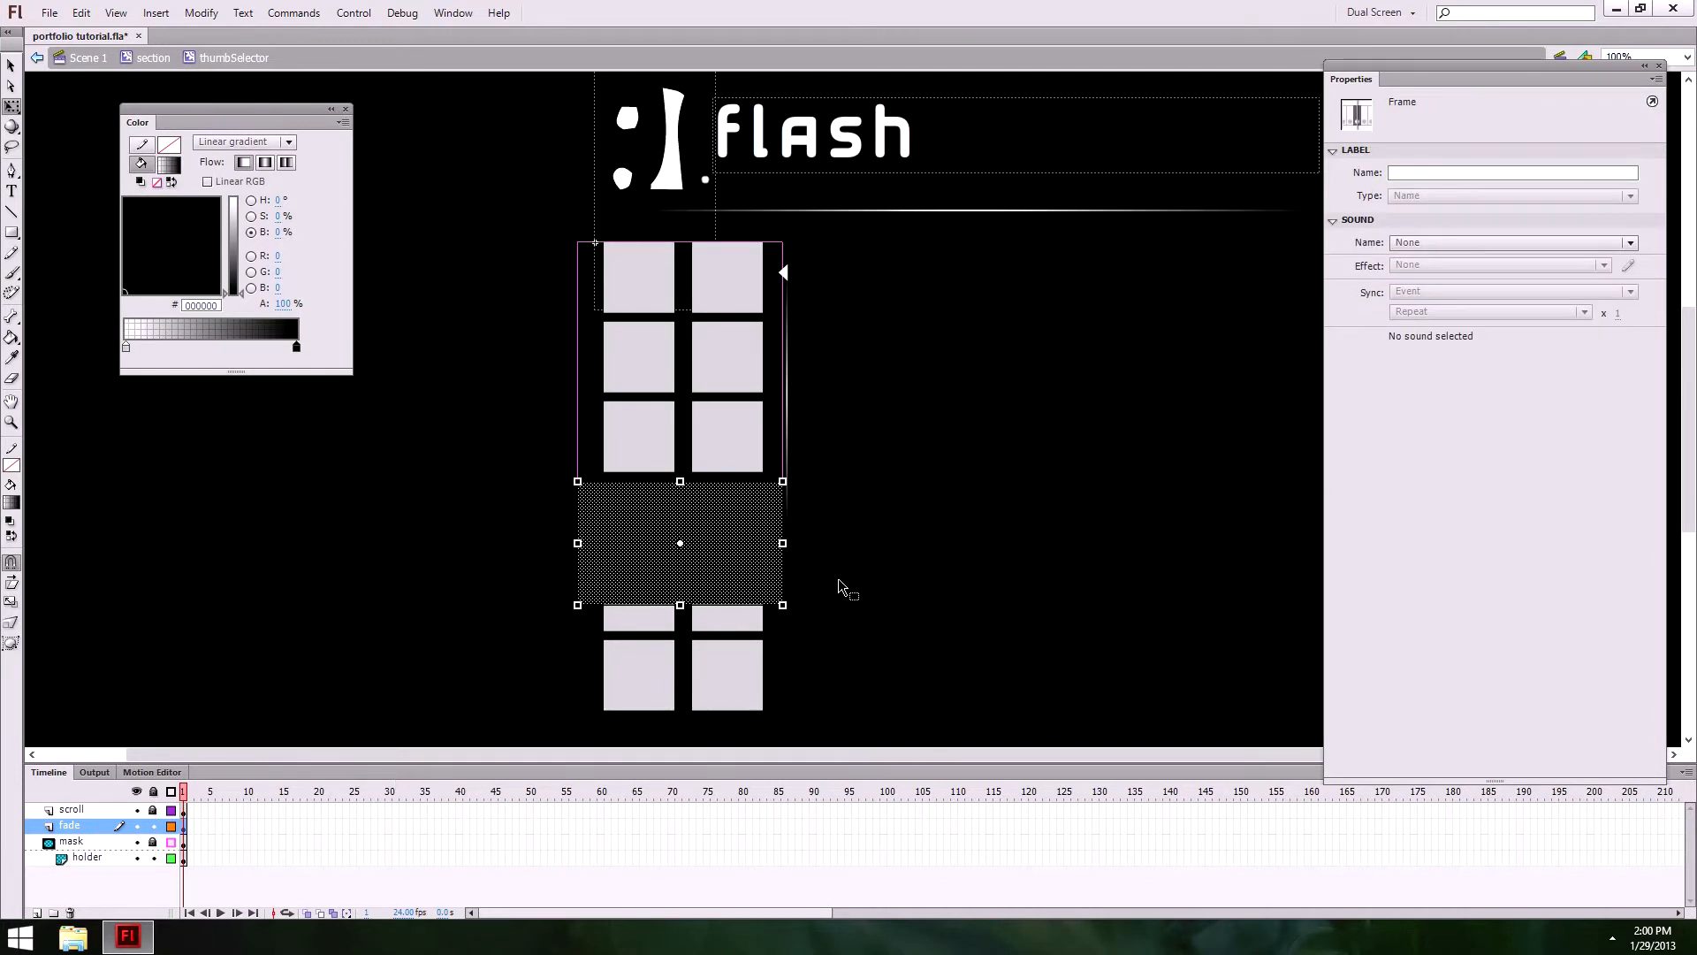
pyautogui.moveTo(677, 564)
pyautogui.mouseDown()
pyautogui.moveTo(675, 527)
pyautogui.moveTo(645, 556)
pyautogui.moveTo(662, 562)
pyautogui.mouseUp()
pyautogui.click(341, 684)
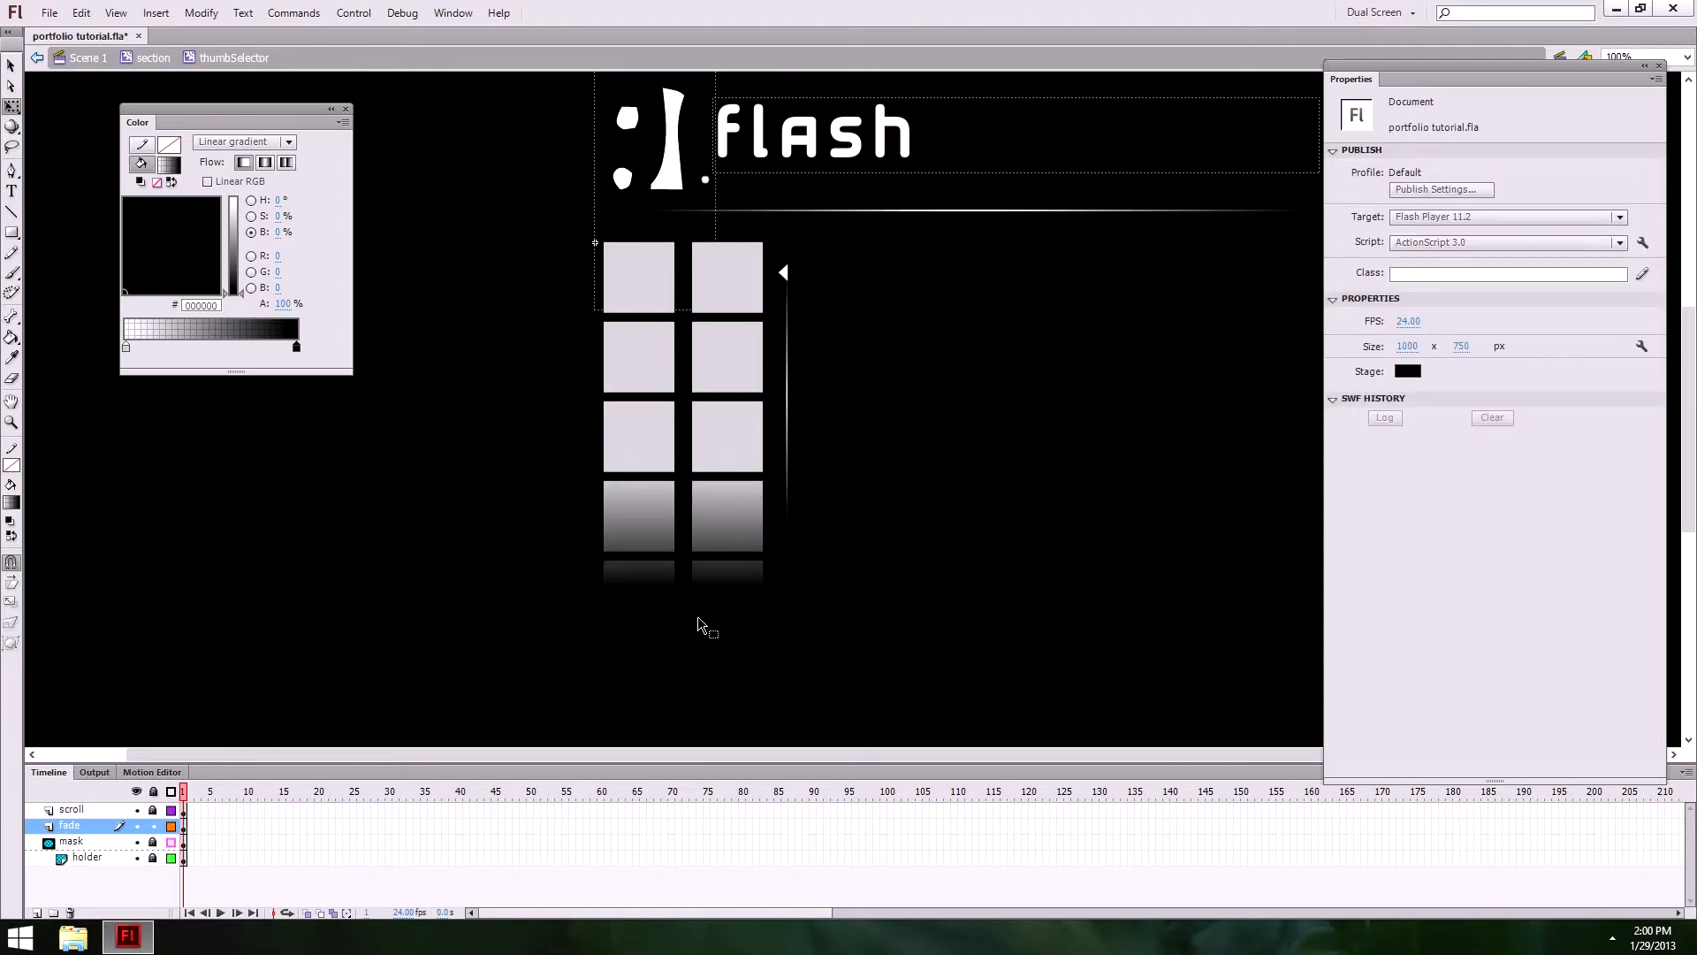
# Step: Reselect the fade rectangle and nudge it to X -19, Y 256 so its lower edge covers the masked thumbnails' bottom
pyautogui.click(82, 829)
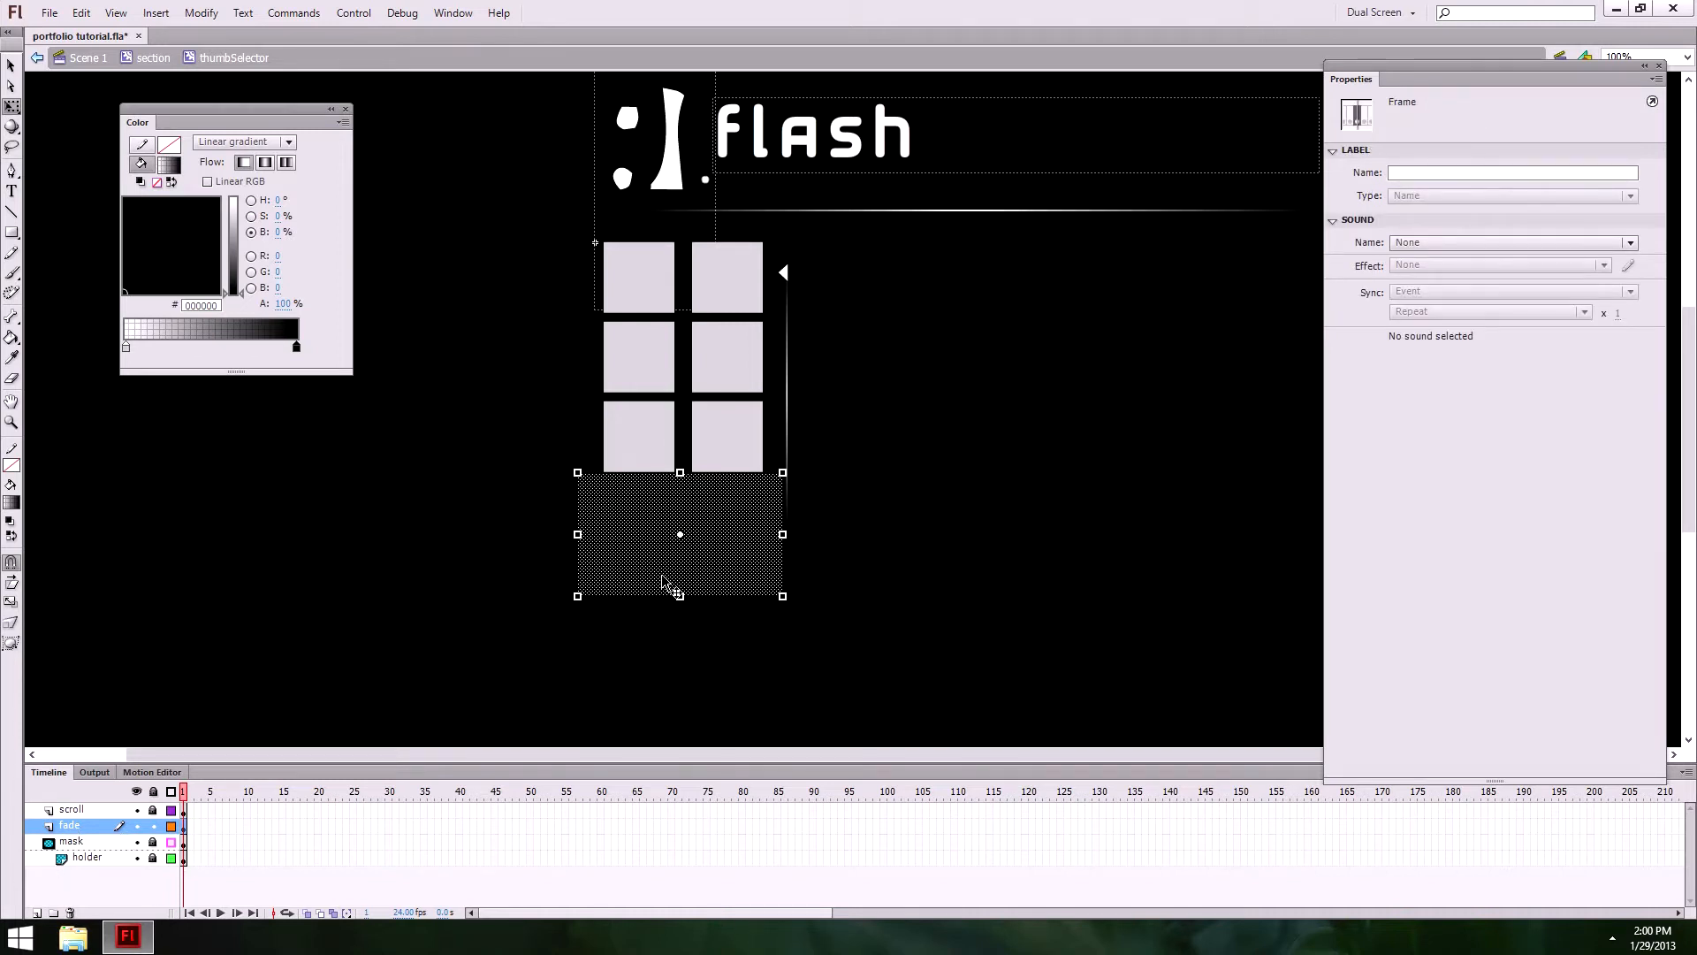
pyautogui.hotkey('shift', 'Up')
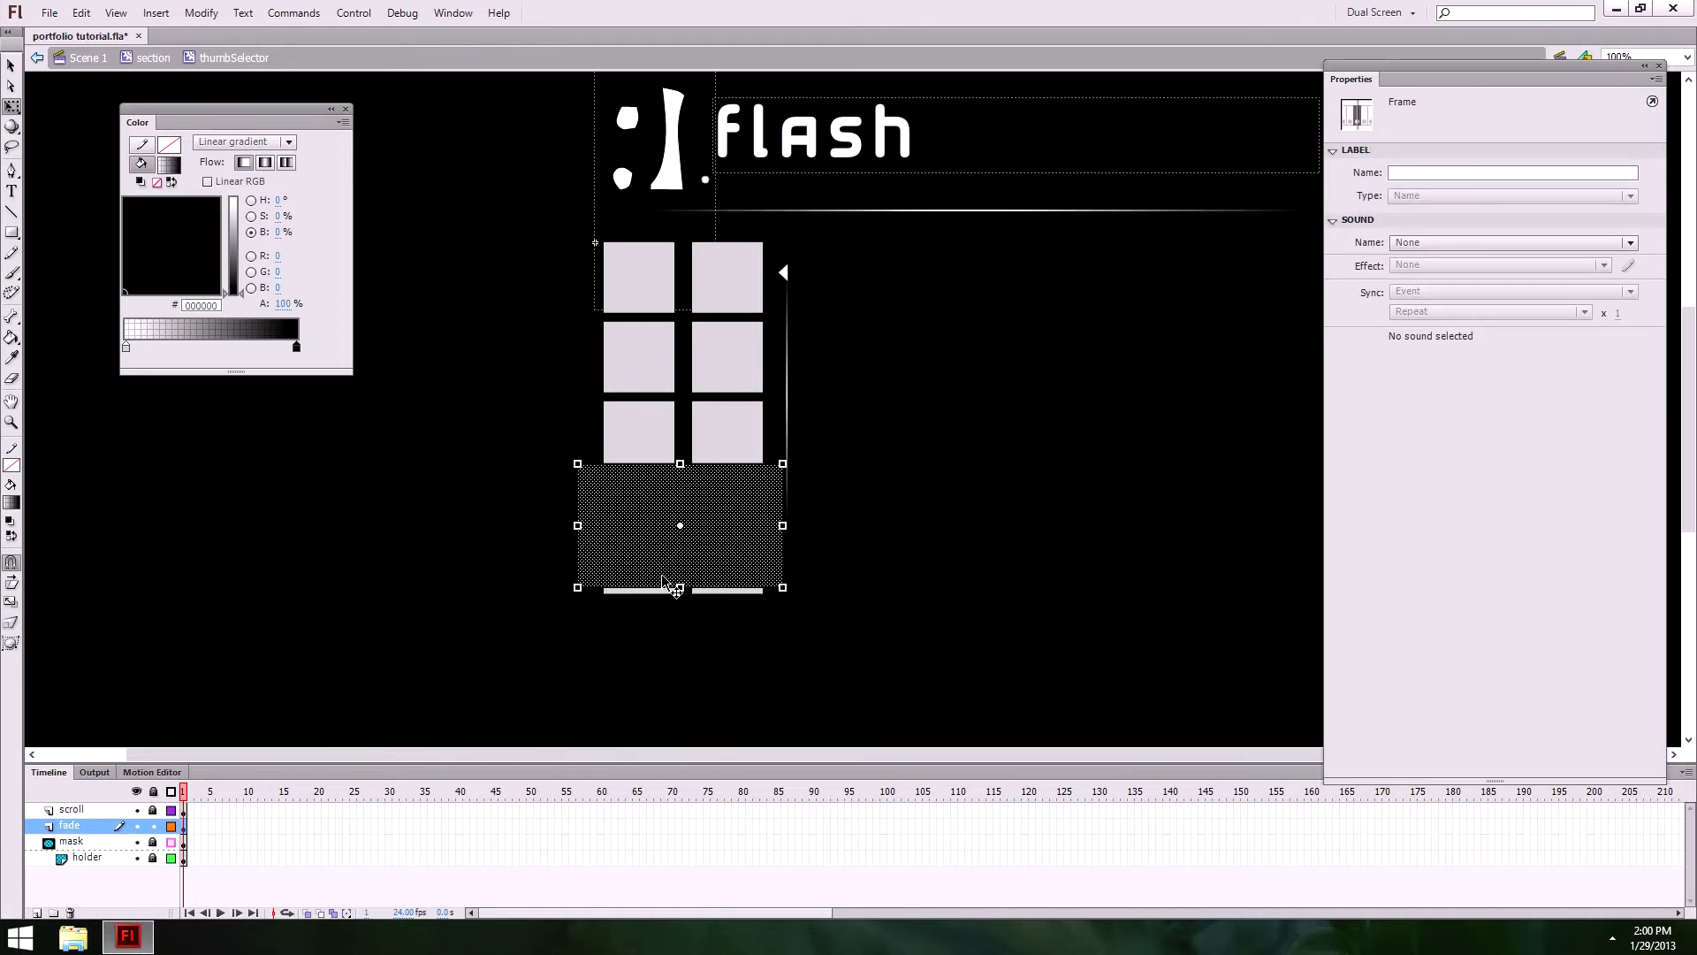
pyautogui.press('Down')
pyautogui.press('Down')
pyautogui.press('Down')
pyautogui.press('Down')
pyautogui.press('Down')
pyautogui.press('Down')
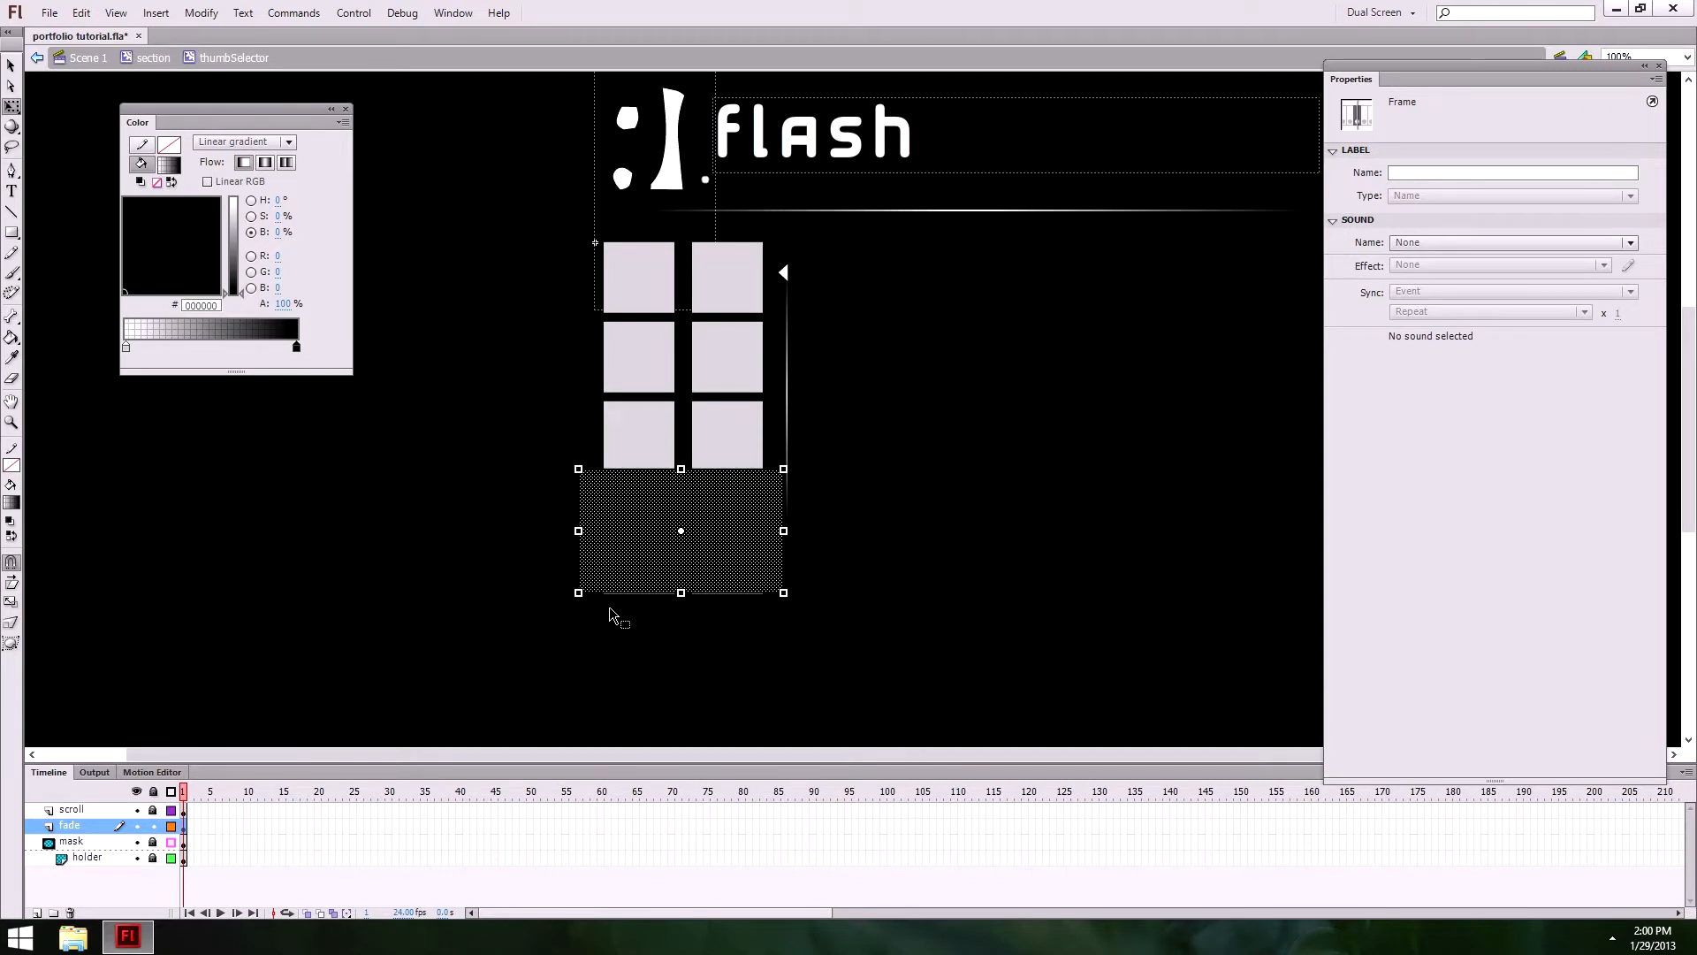
pyautogui.click(644, 689)
# Step: Narrow the fade rectangle from both sides to 200 px wide at X 0 and nudge it down to Y 258
pyautogui.click(638, 579)
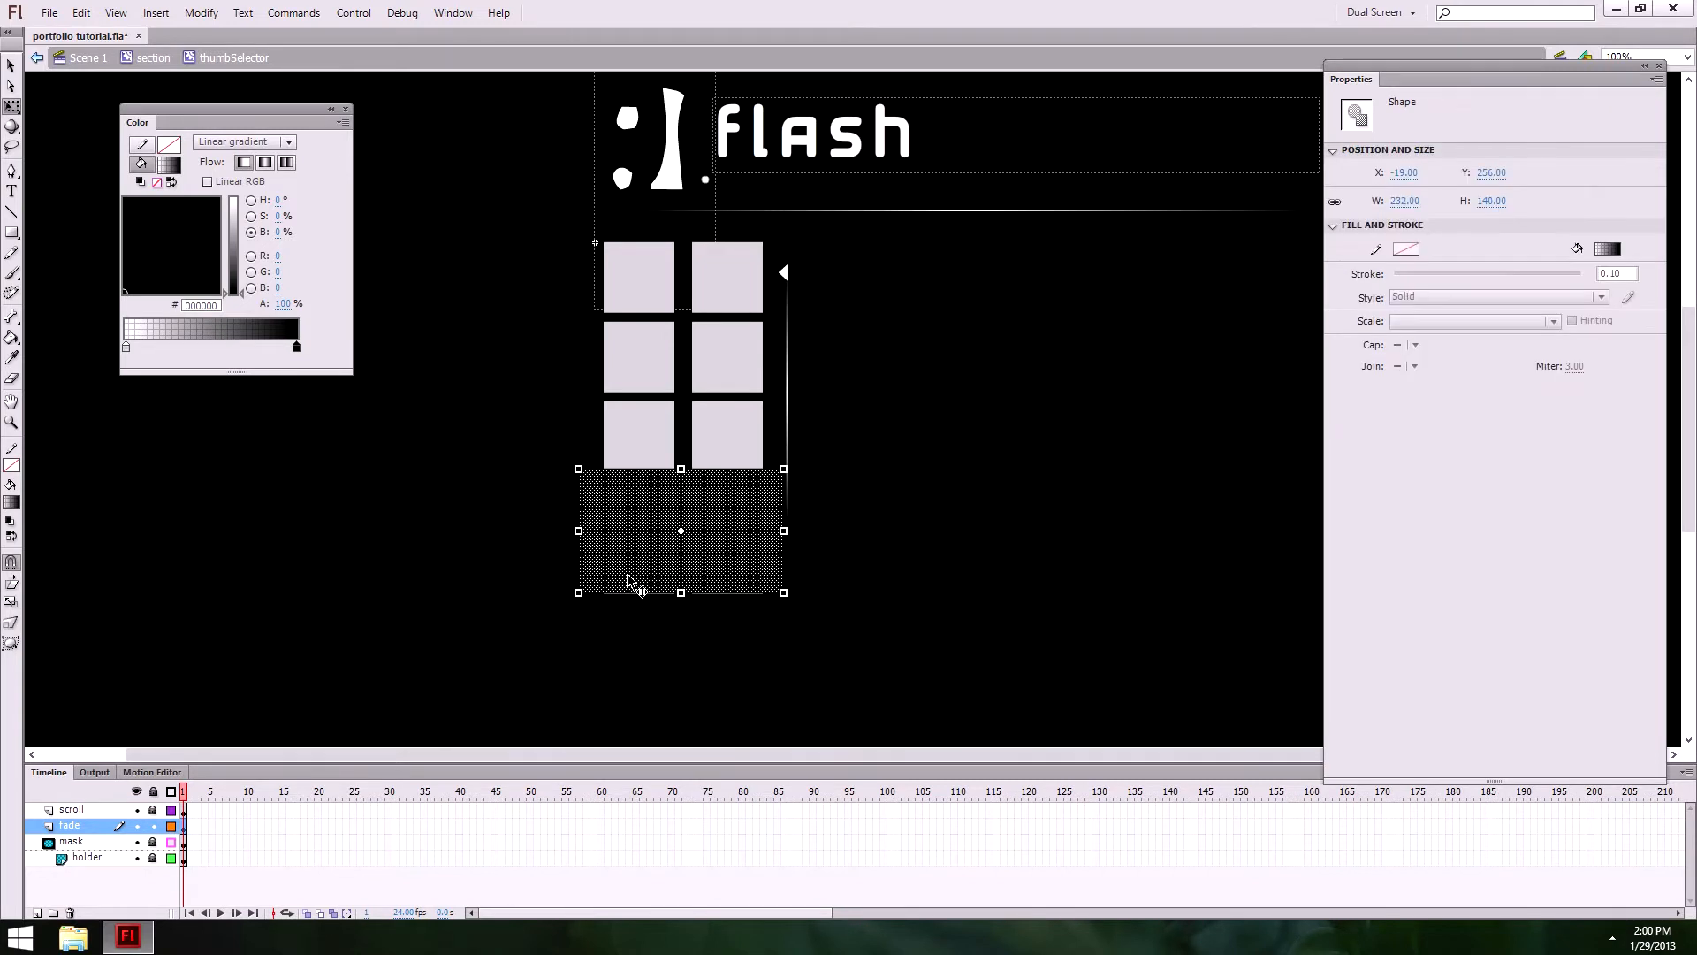
pyautogui.moveTo(578, 531); pyautogui.dragTo(595, 531)
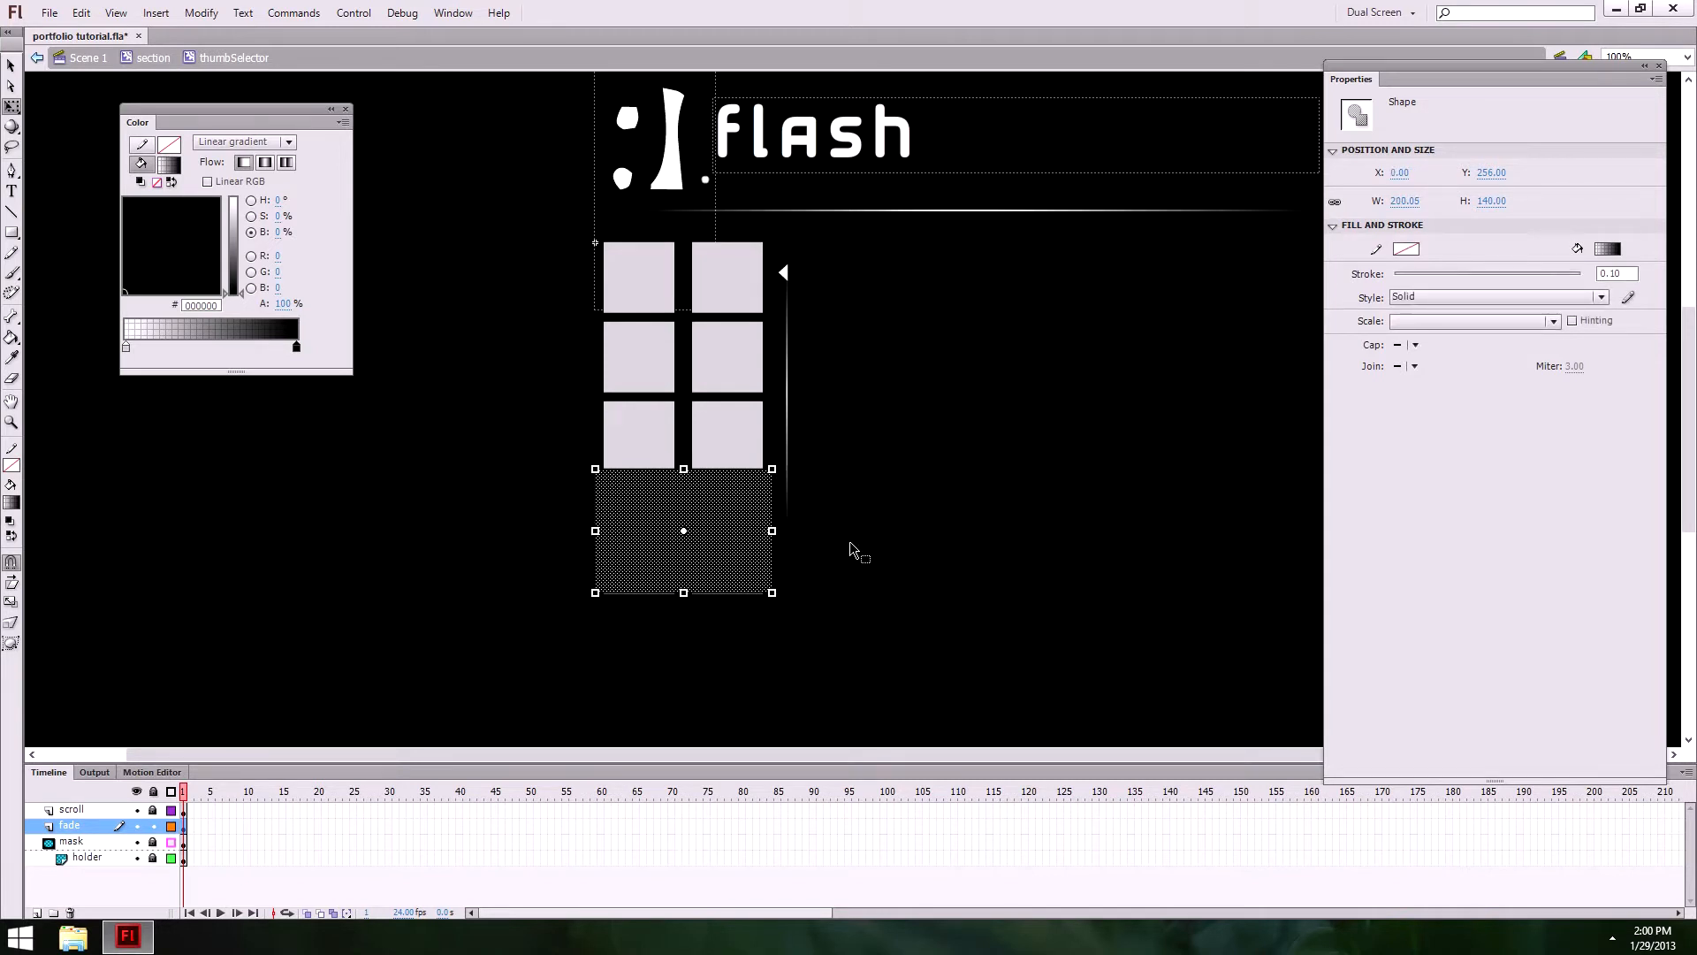
pyautogui.press('Down')
pyautogui.press('Down')
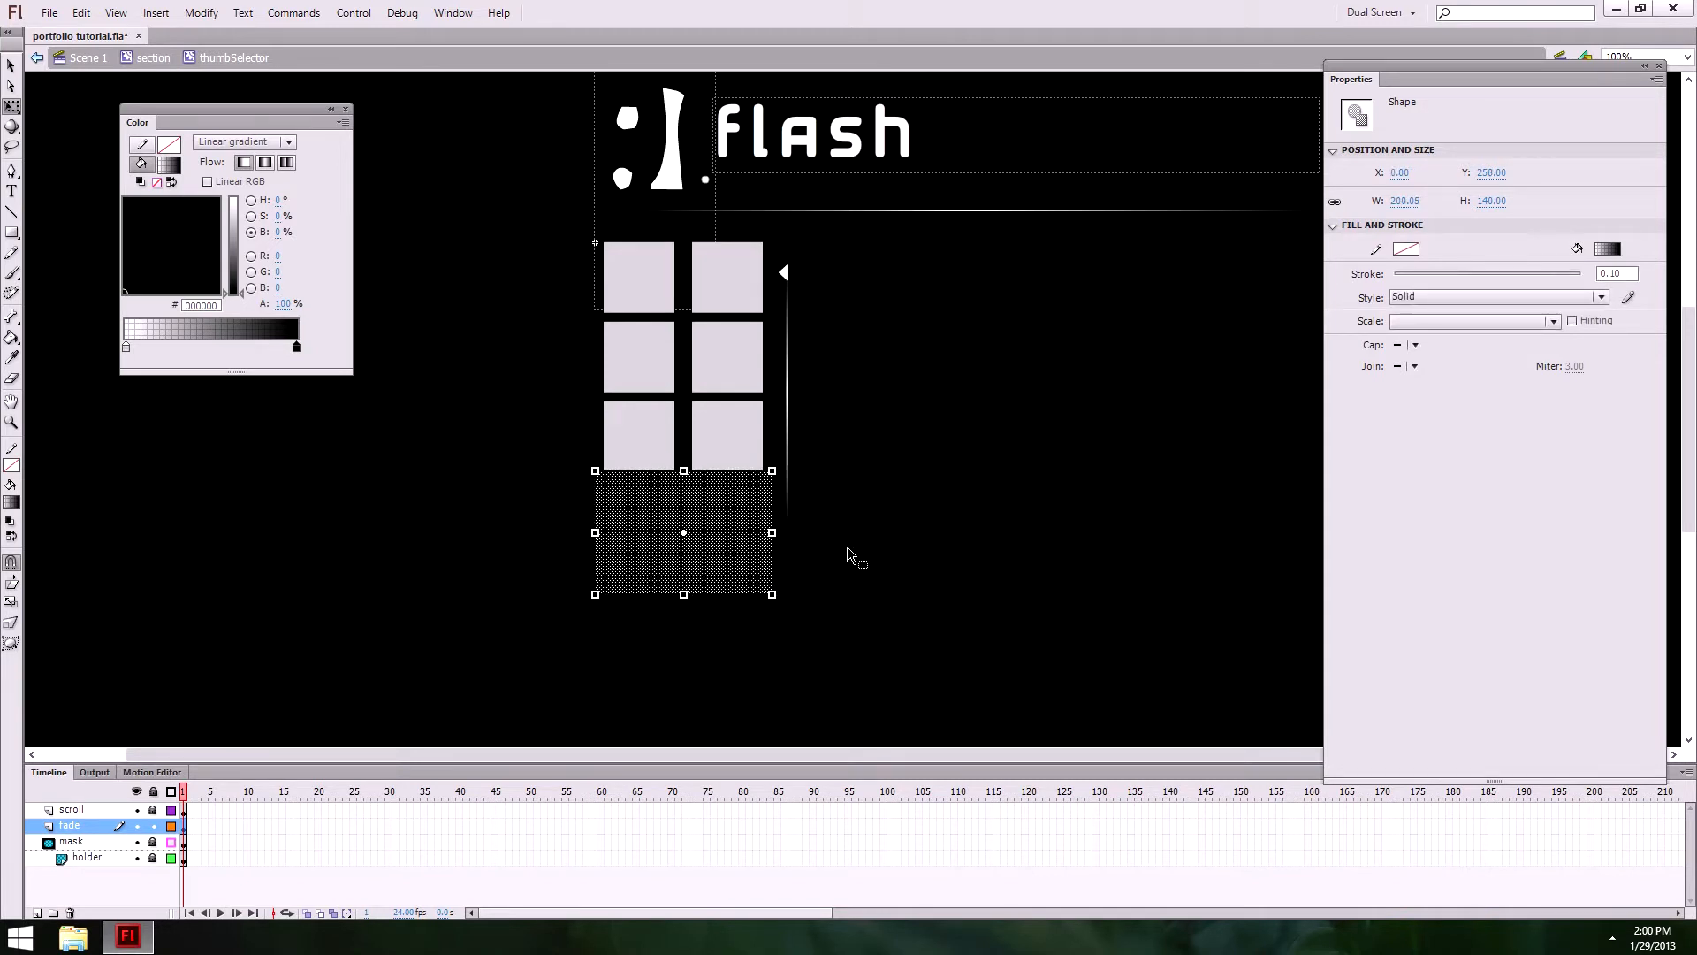
pyautogui.click(950, 662)
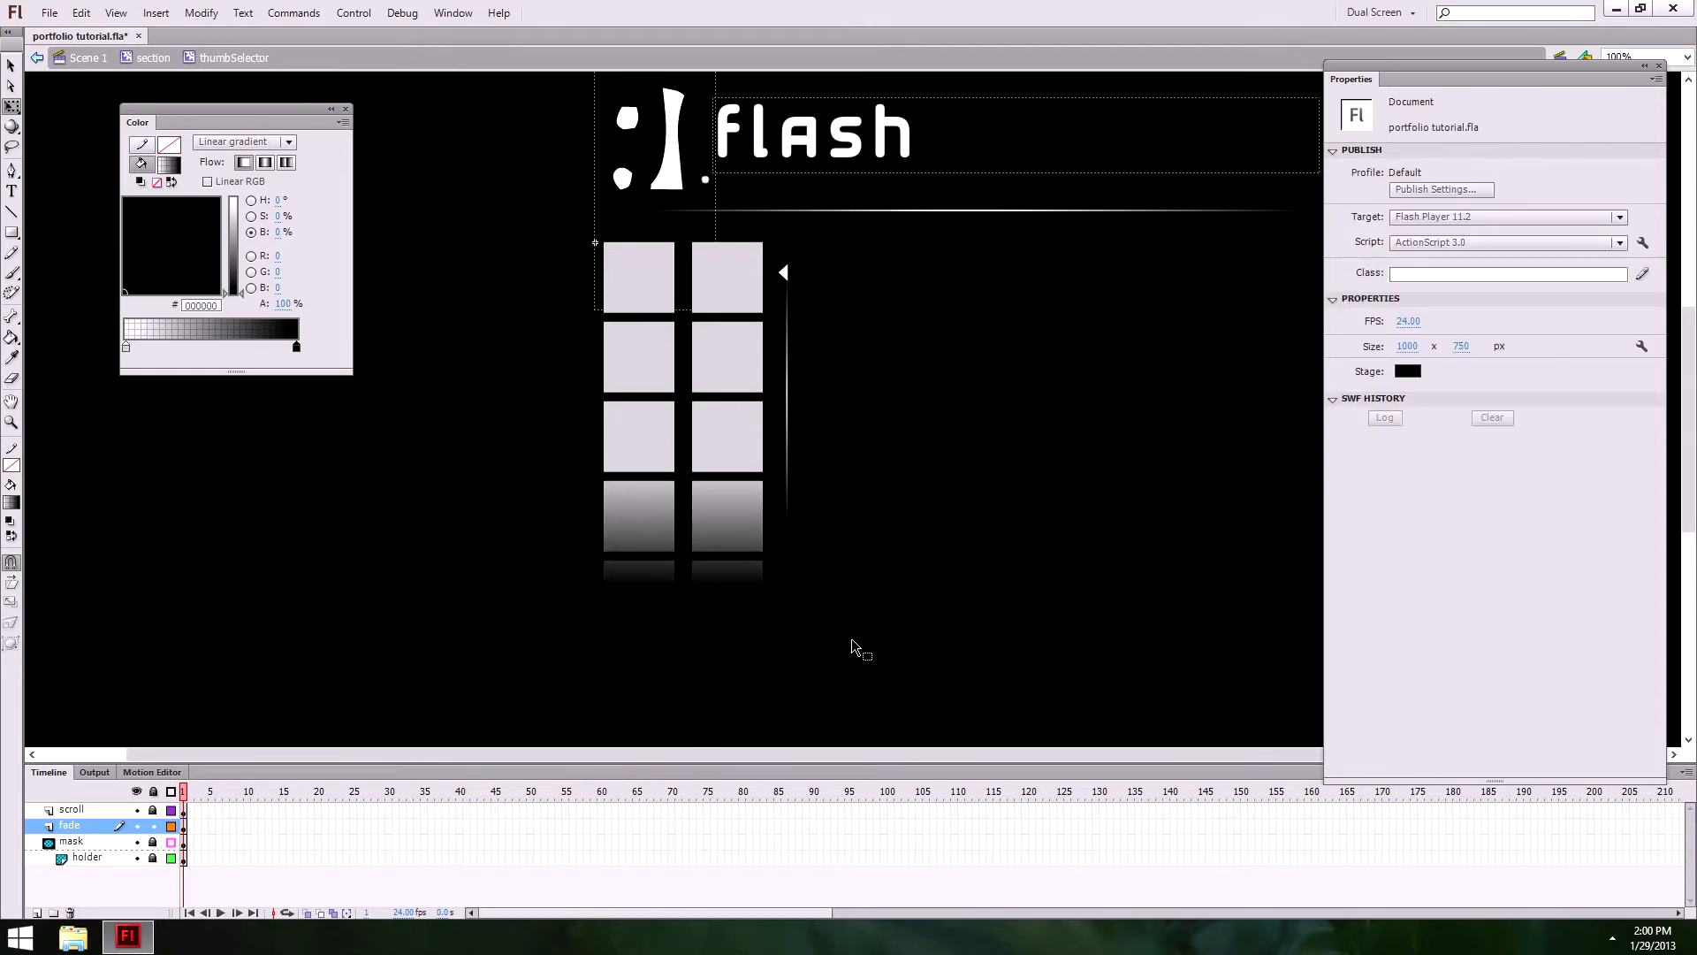
pyautogui.click(717, 529)
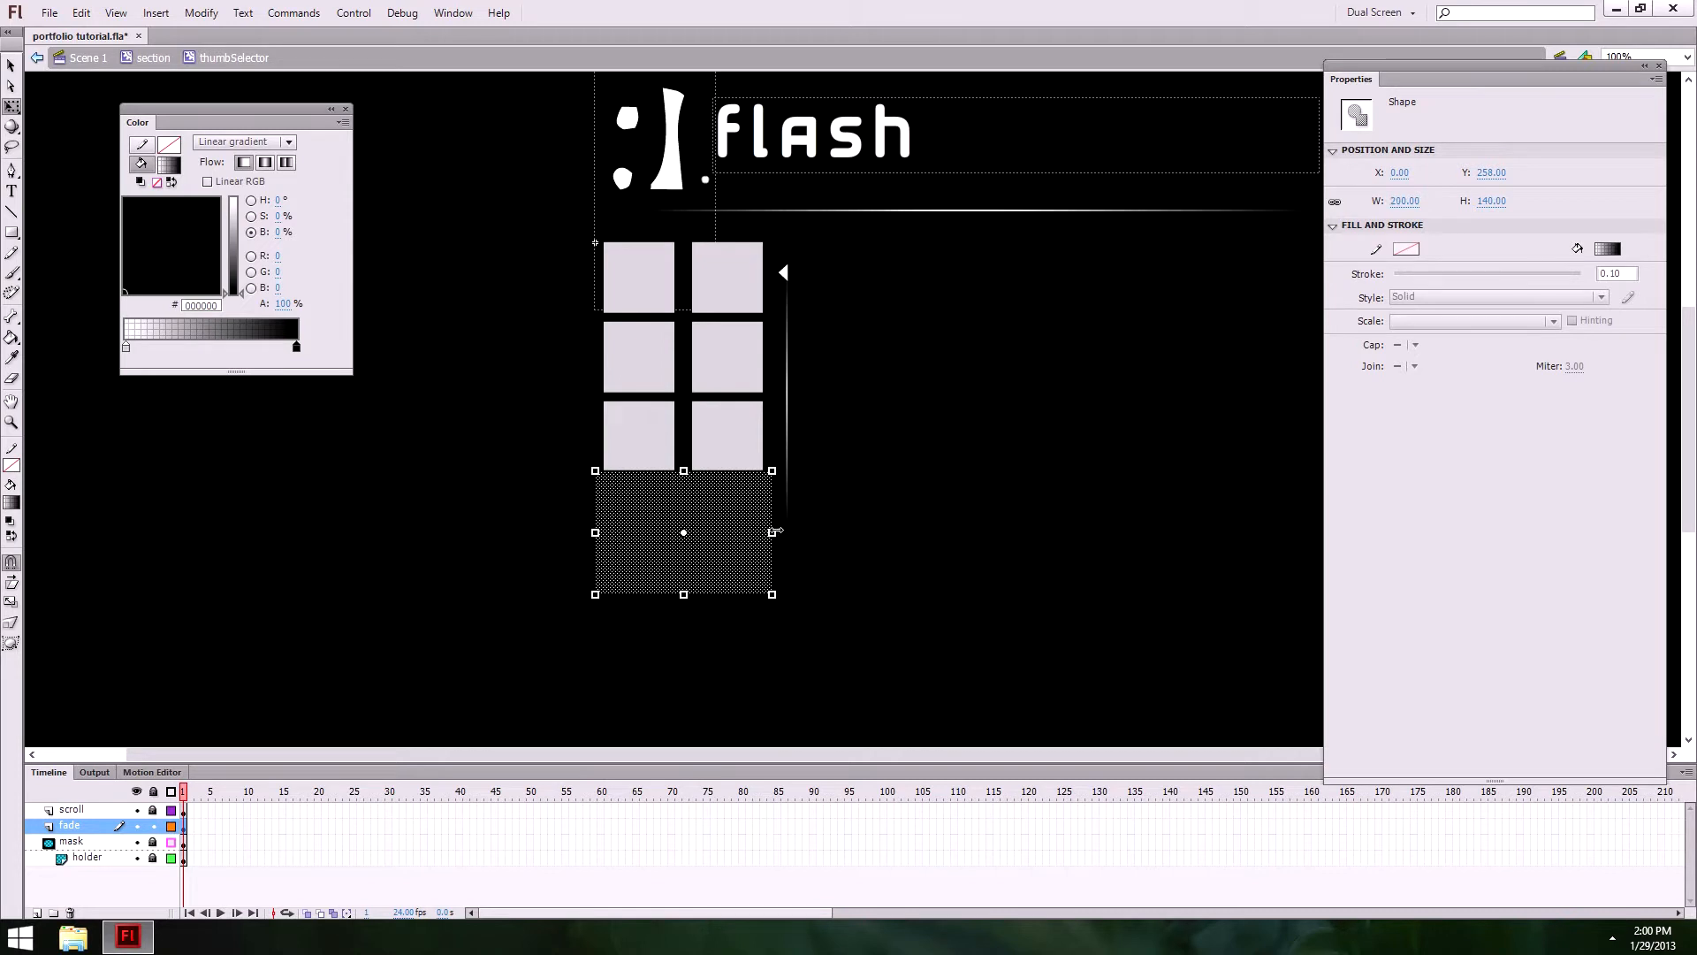
pyautogui.click(719, 712)
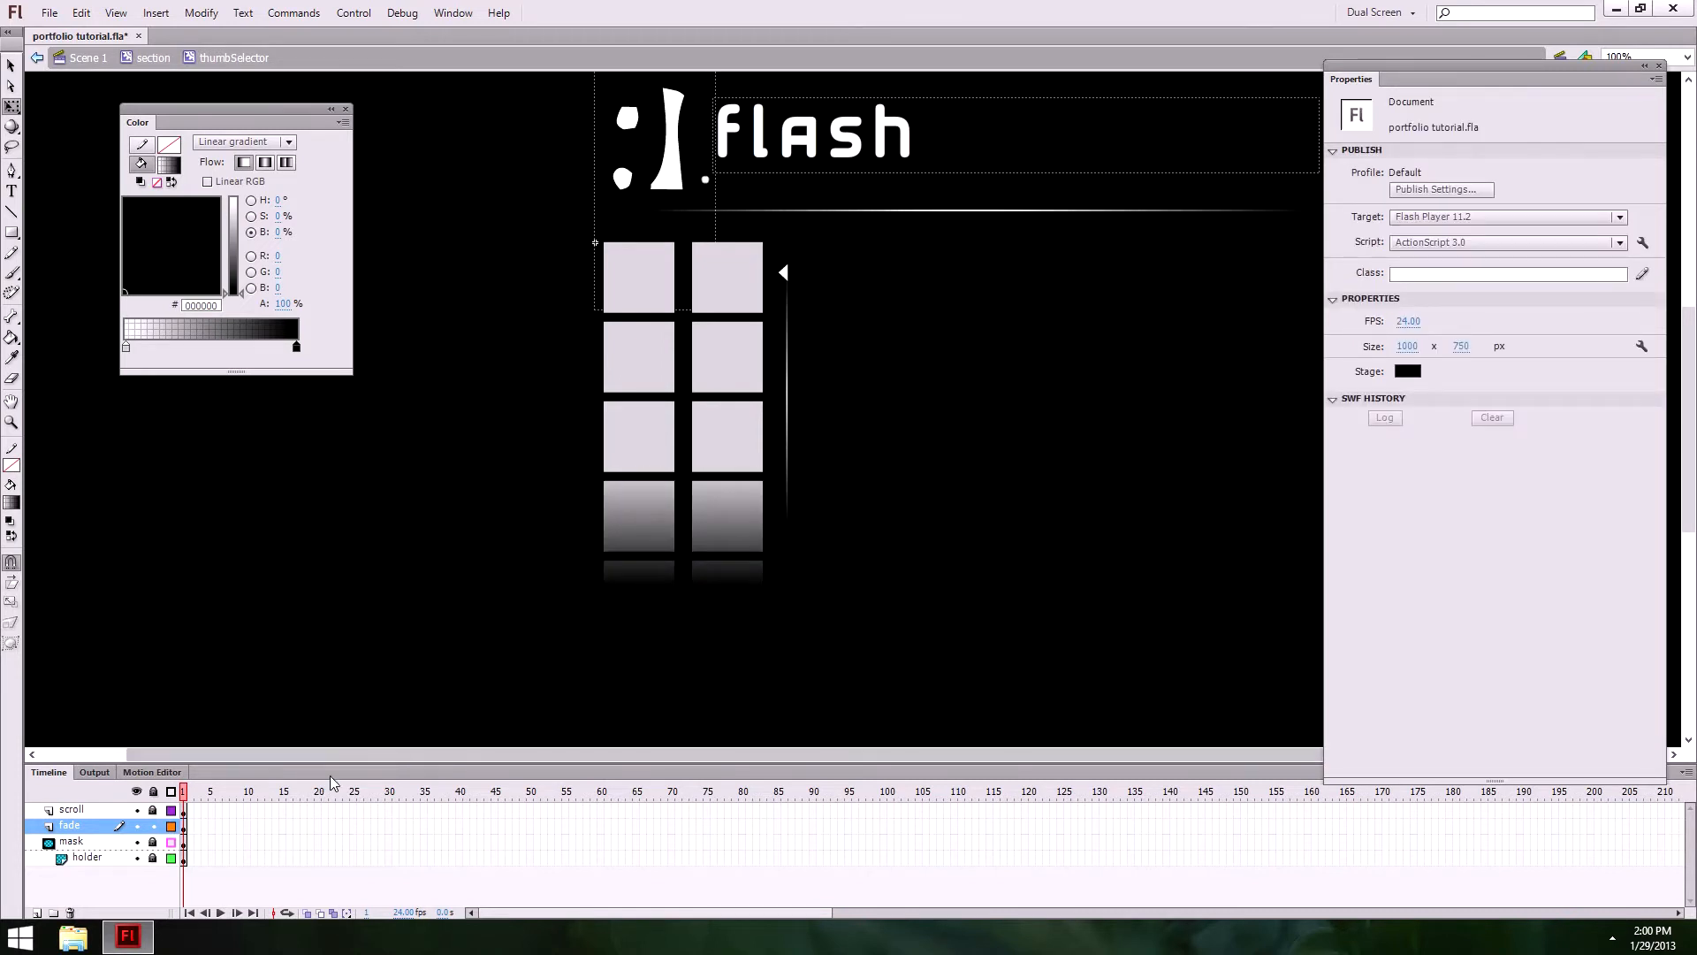
# Step: Lower the fade rectangle's top edge to Y 280, making it 118 px high
pyautogui.click(668, 510)
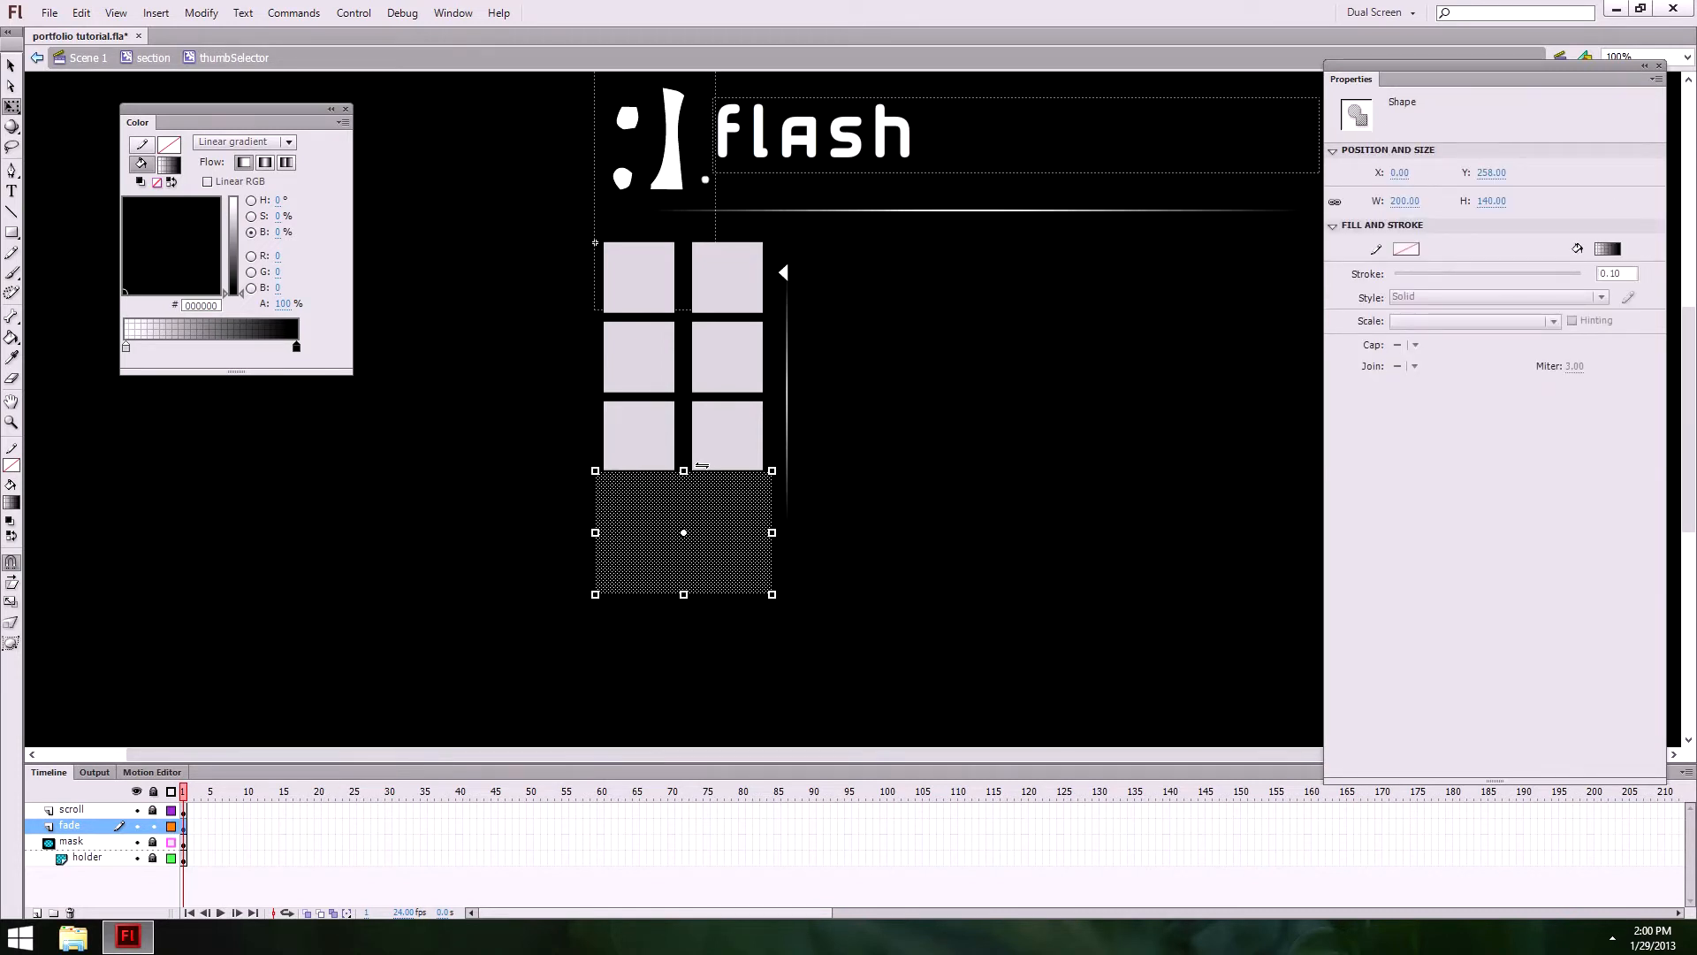
pyautogui.moveTo(683, 467); pyautogui.dragTo(683, 489)
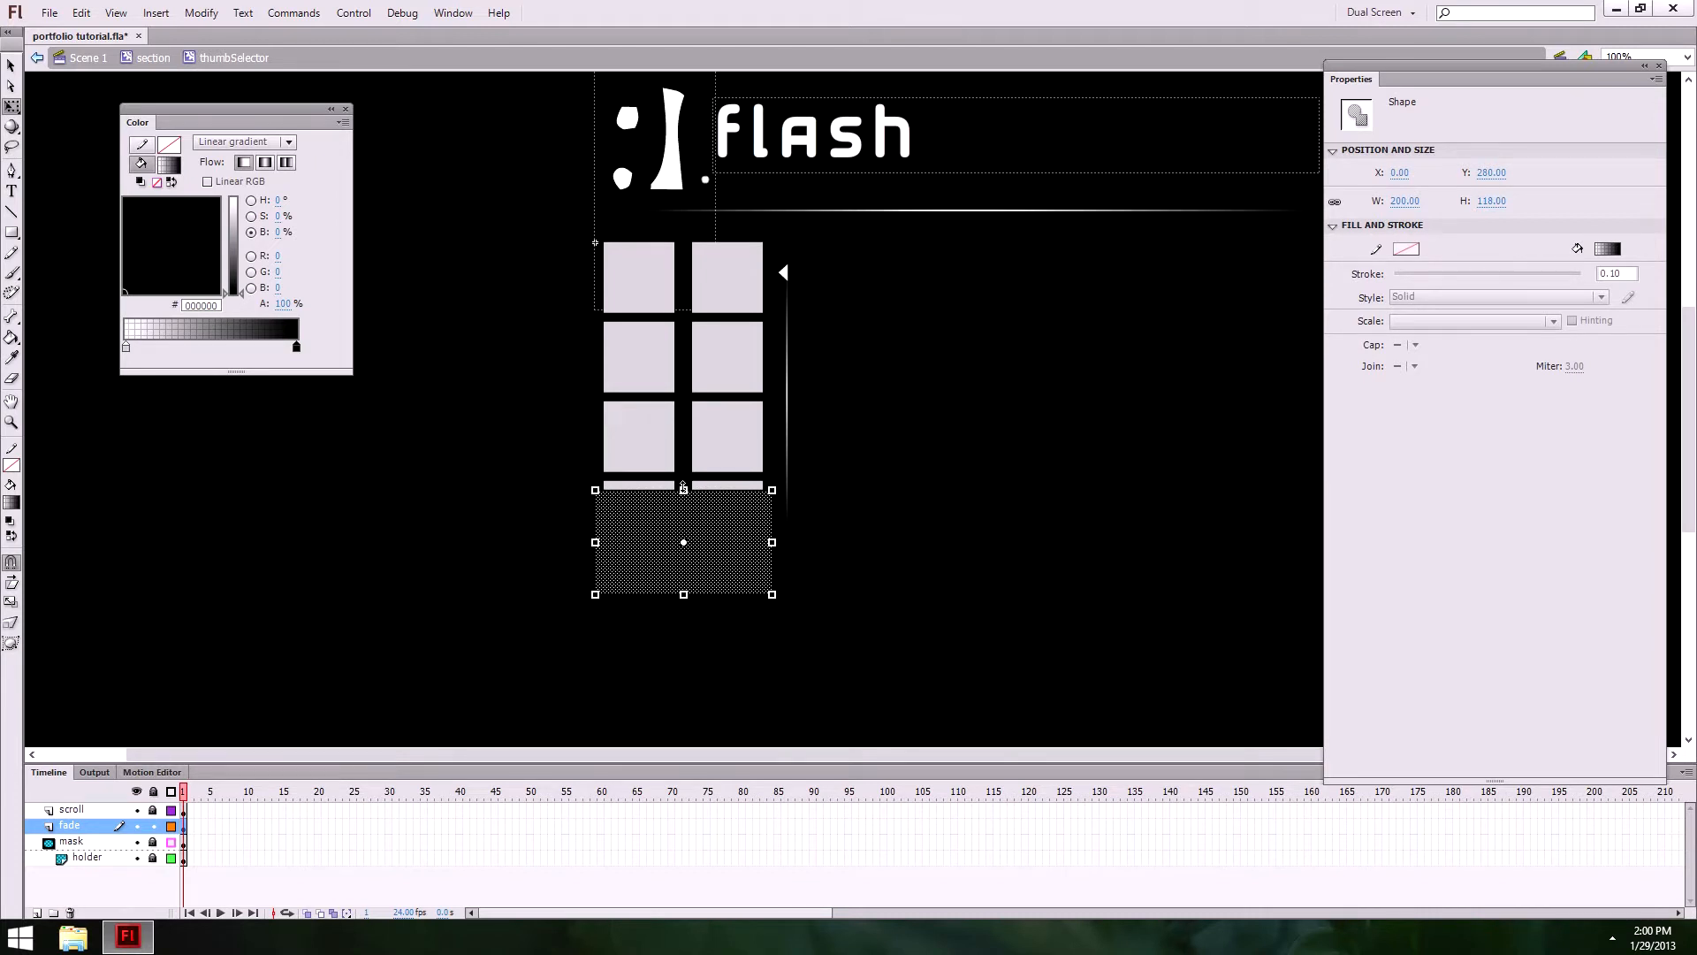
pyautogui.click(851, 656)
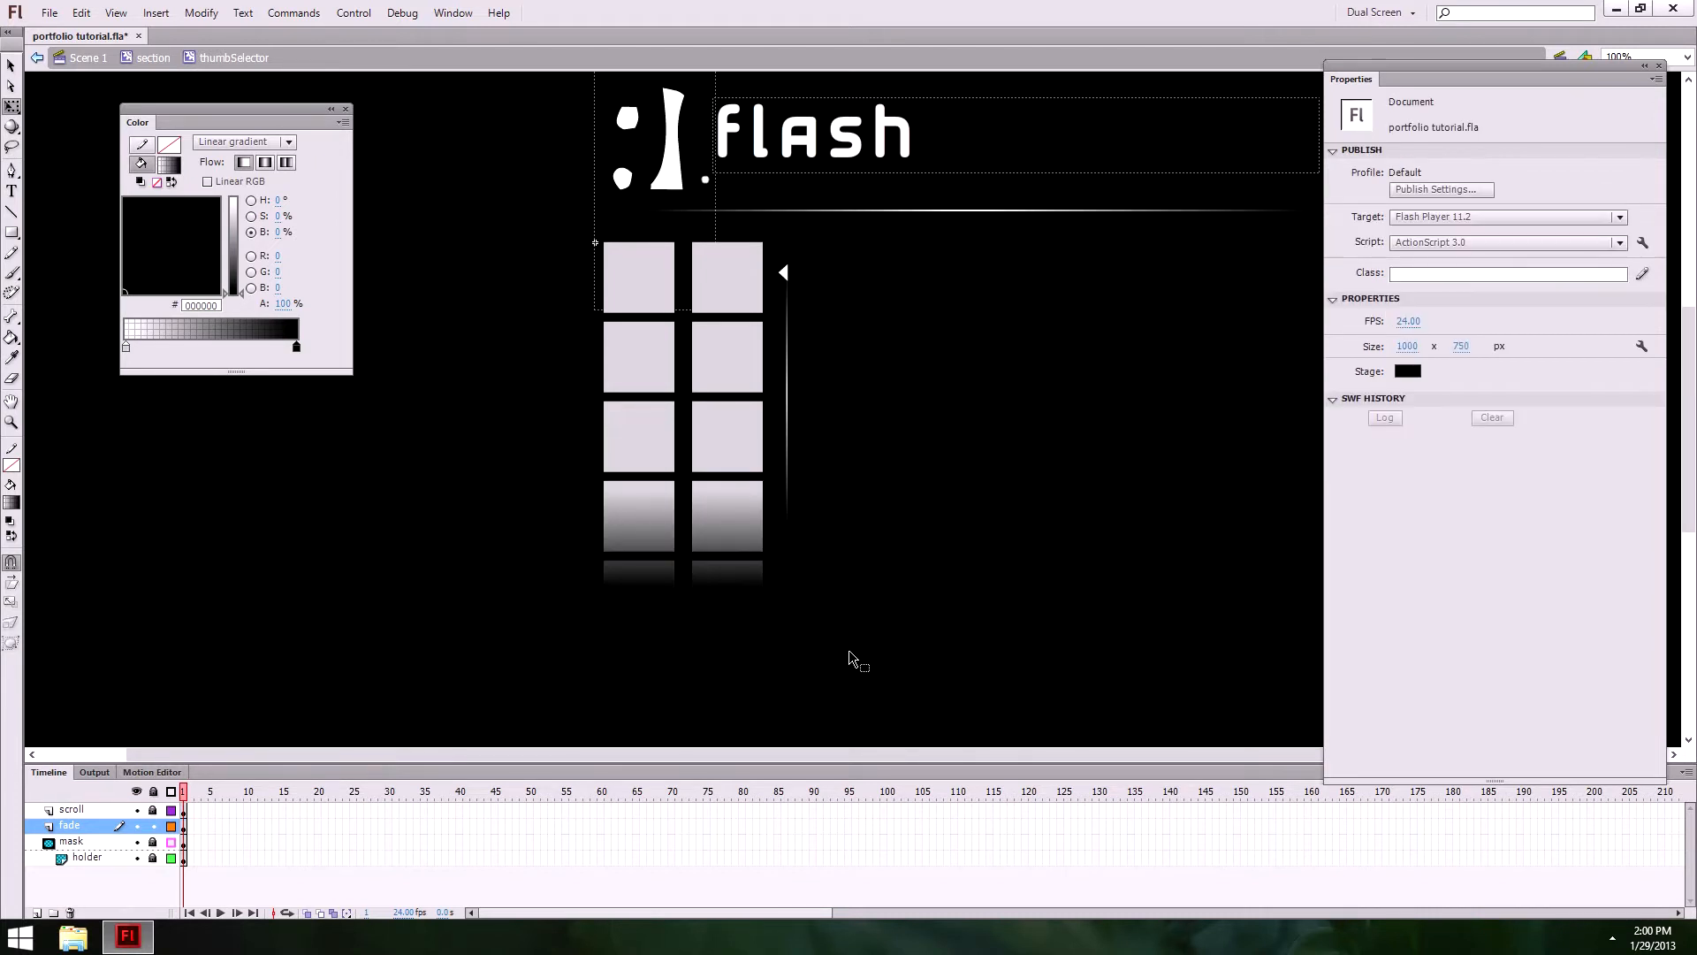
# Step: Add a black colour stop near the middle of the fade rectangle's gradient and set its alpha to 70%
pyautogui.click(654, 513)
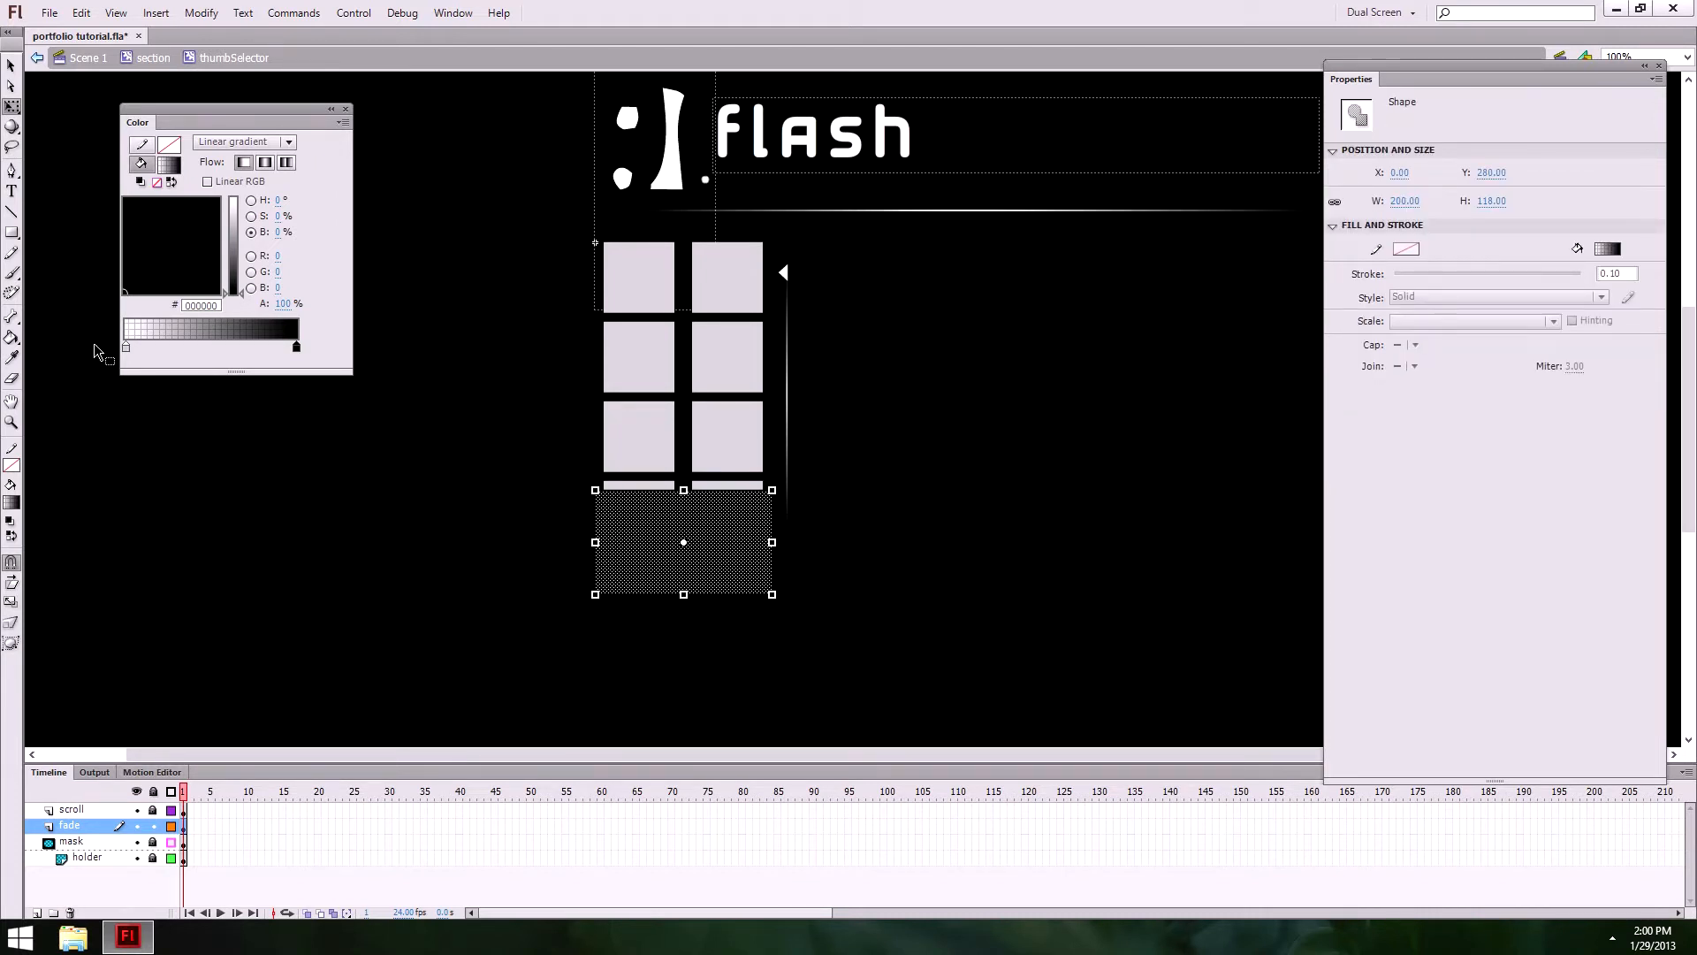
pyautogui.click(126, 348)
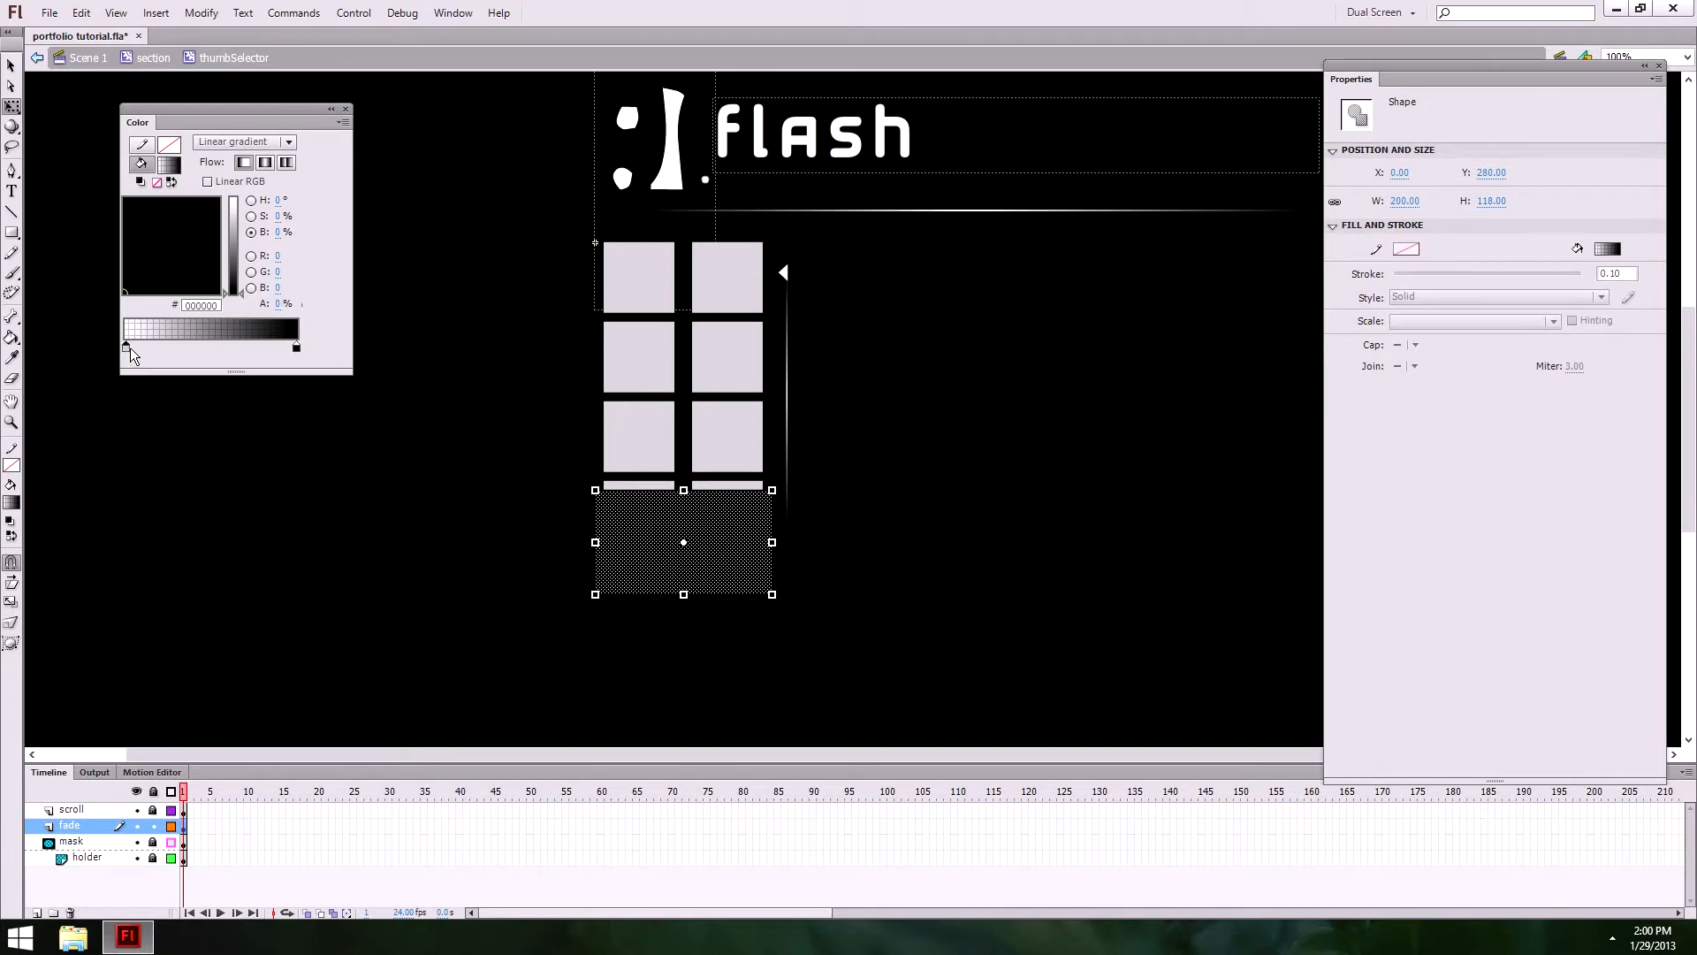
pyautogui.click(215, 347)
pyautogui.click(281, 304)
pyautogui.moveTo(308, 307); pyautogui.dragTo(308, 307)
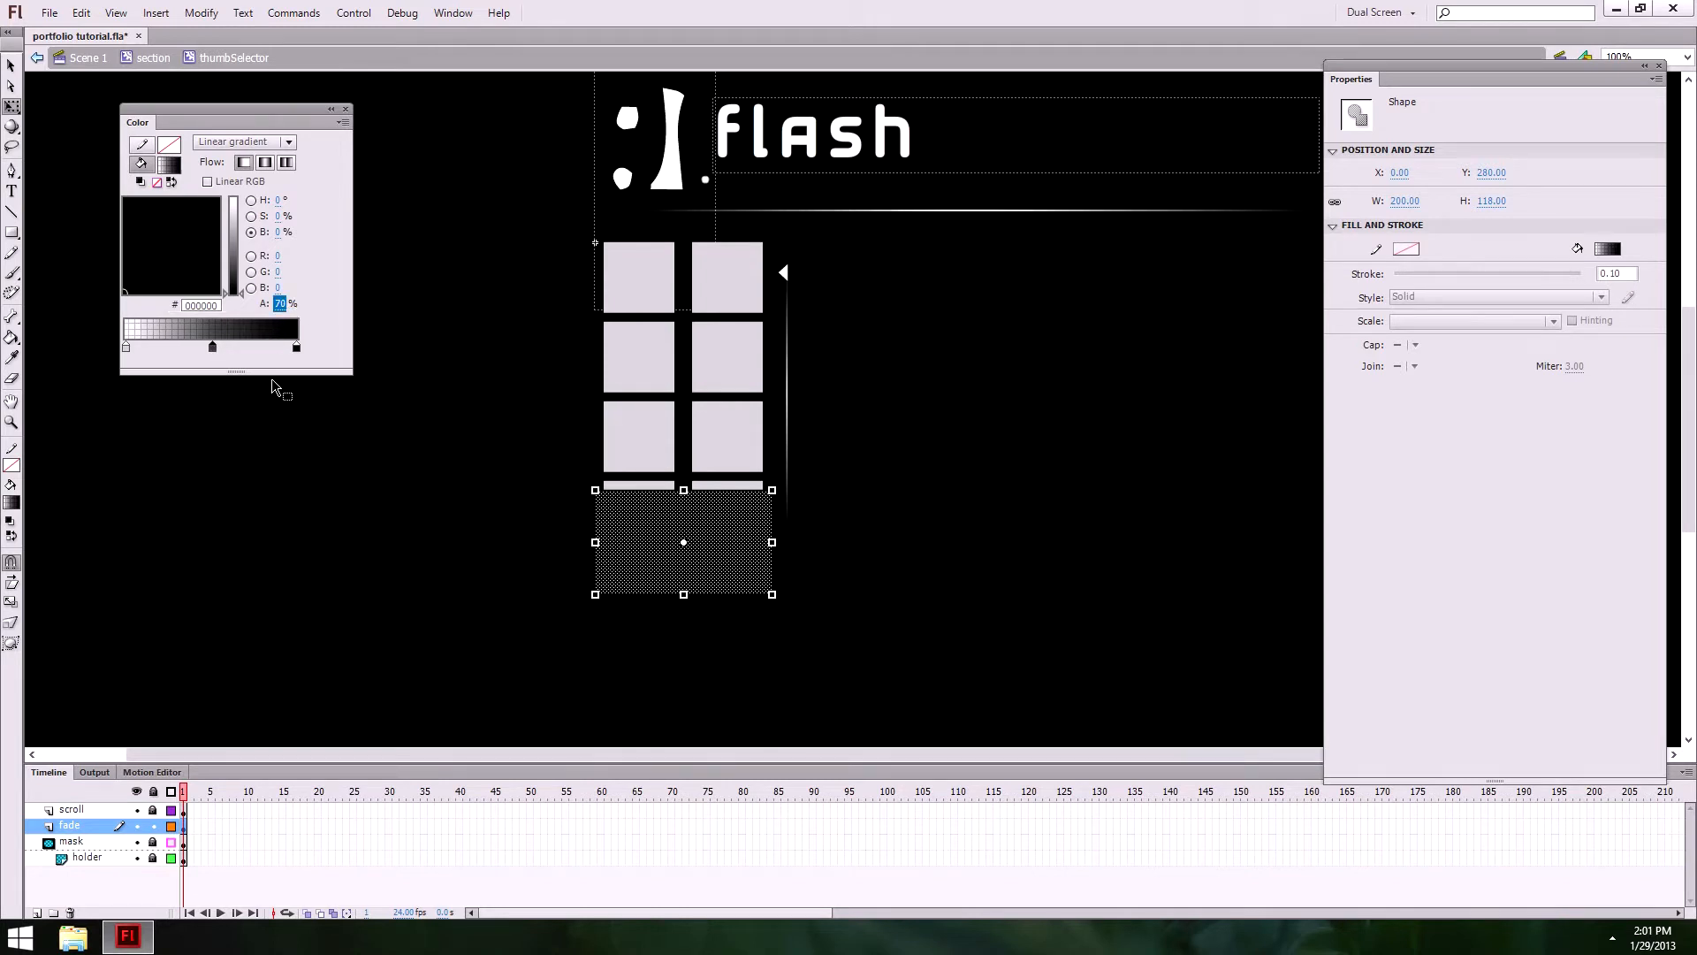
pyautogui.click(314, 550)
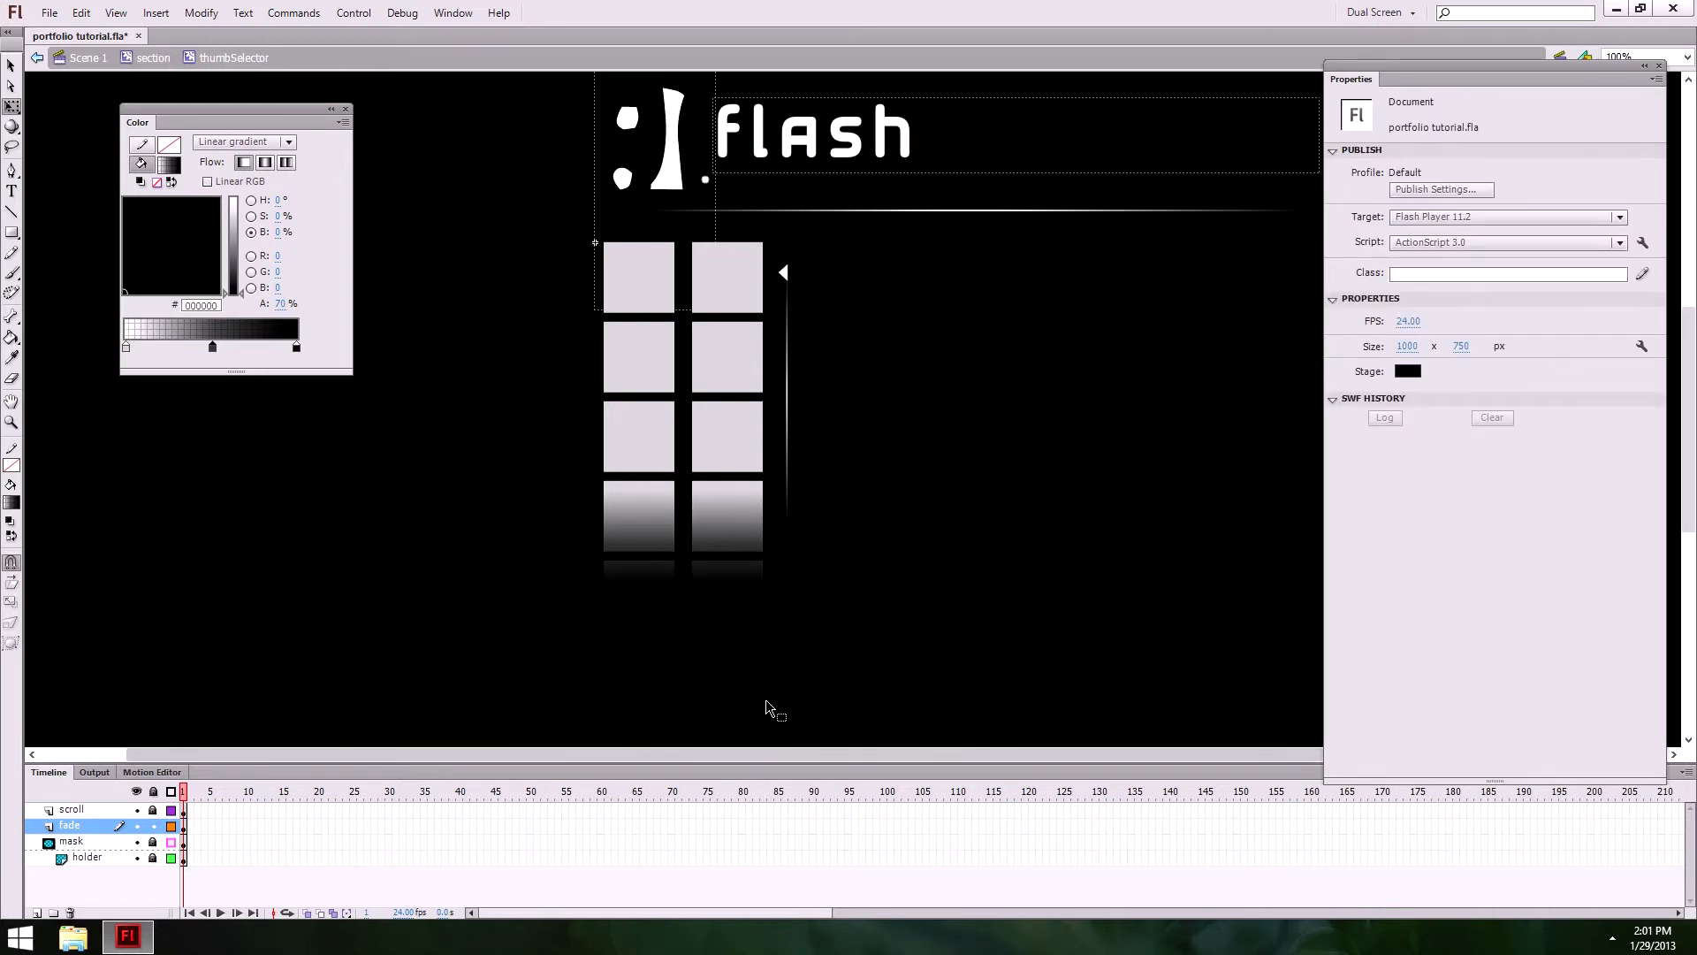
# Step: Exit thumbSelector to the section symbol and look over the faded thumbnails on the stage
pyautogui.click(11, 66)
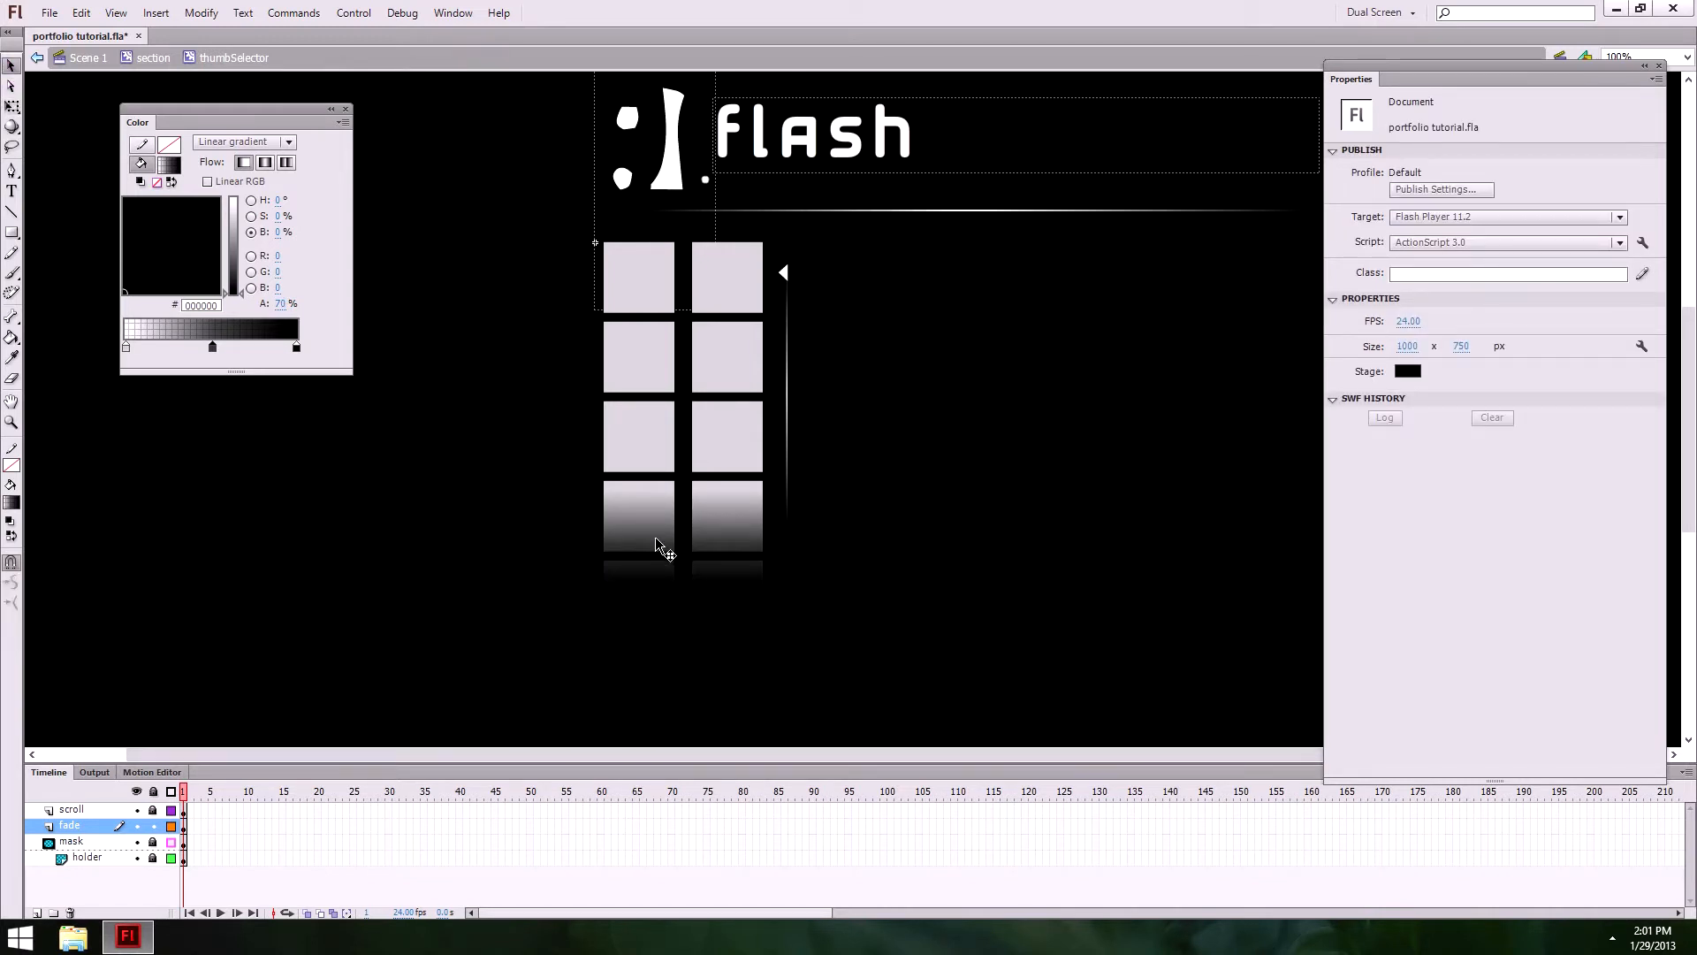
pyautogui.click(670, 562)
pyautogui.click(394, 540)
pyautogui.doubleClick(213, 347)
pyautogui.click(219, 378)
pyautogui.click(124, 58)
pyautogui.click(795, 643)
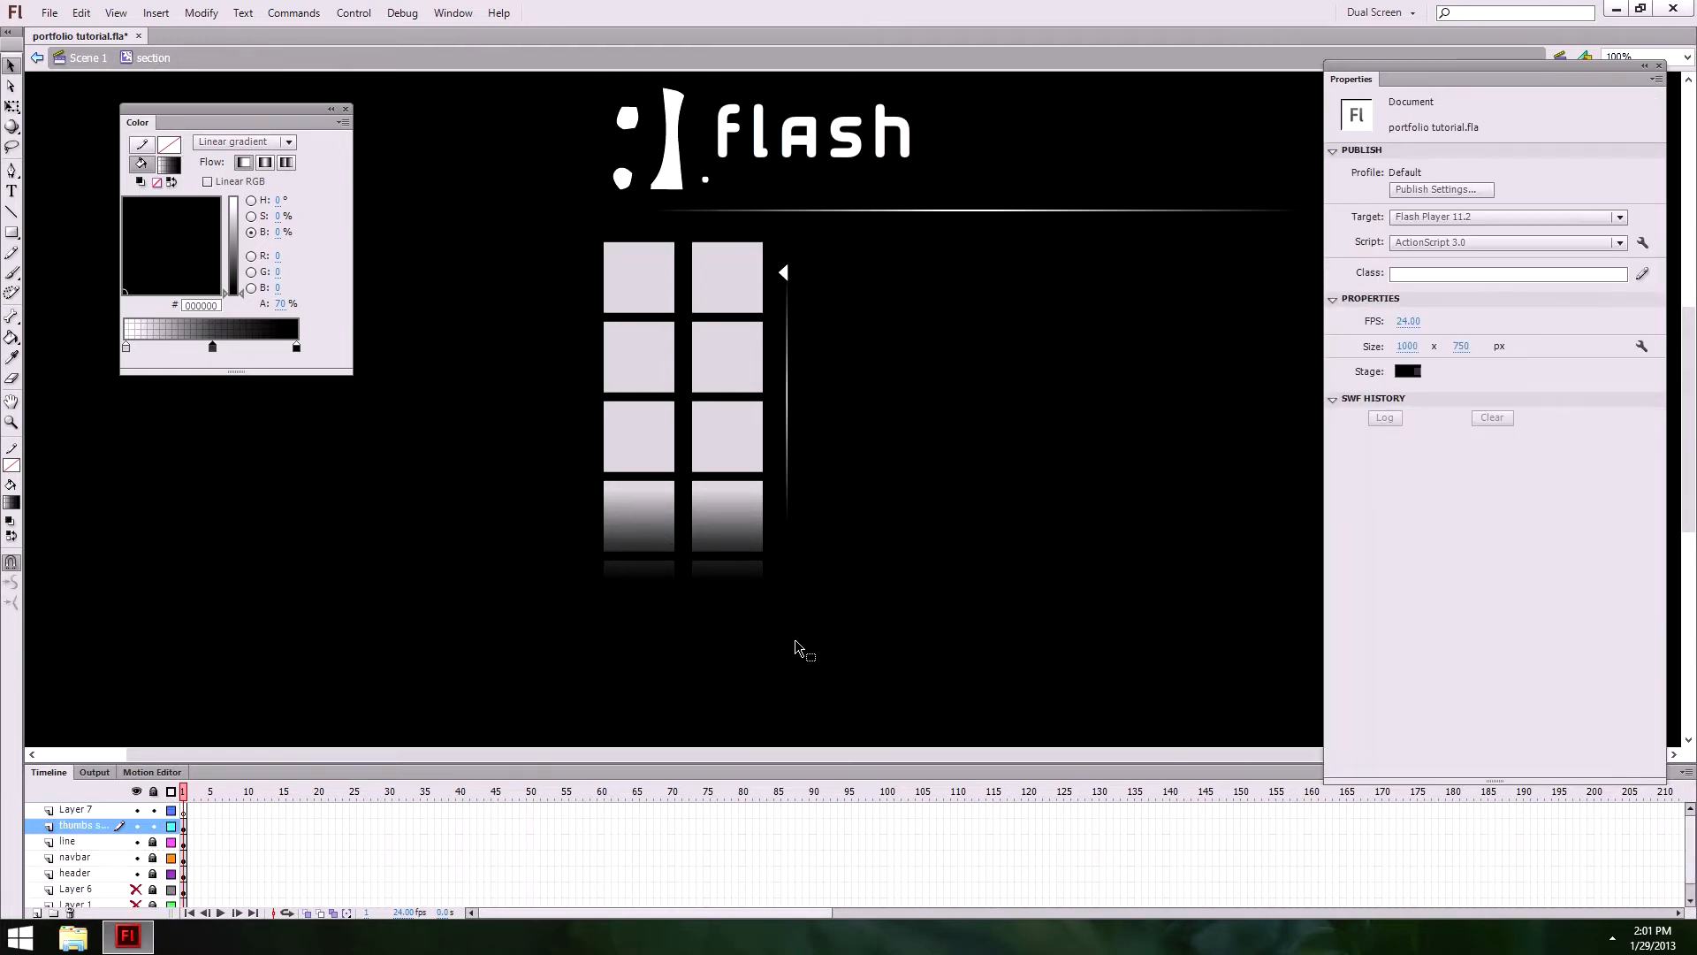
pyautogui.keyDown('ctrl'); pyautogui.keyDown('shift'); pyautogui.click(719, 472); pyautogui.keyUp('shift'); pyautogui.keyUp('ctrl')
pyautogui.keyDown('ctrl'); pyautogui.click(391, 453); pyautogui.keyUp('ctrl')
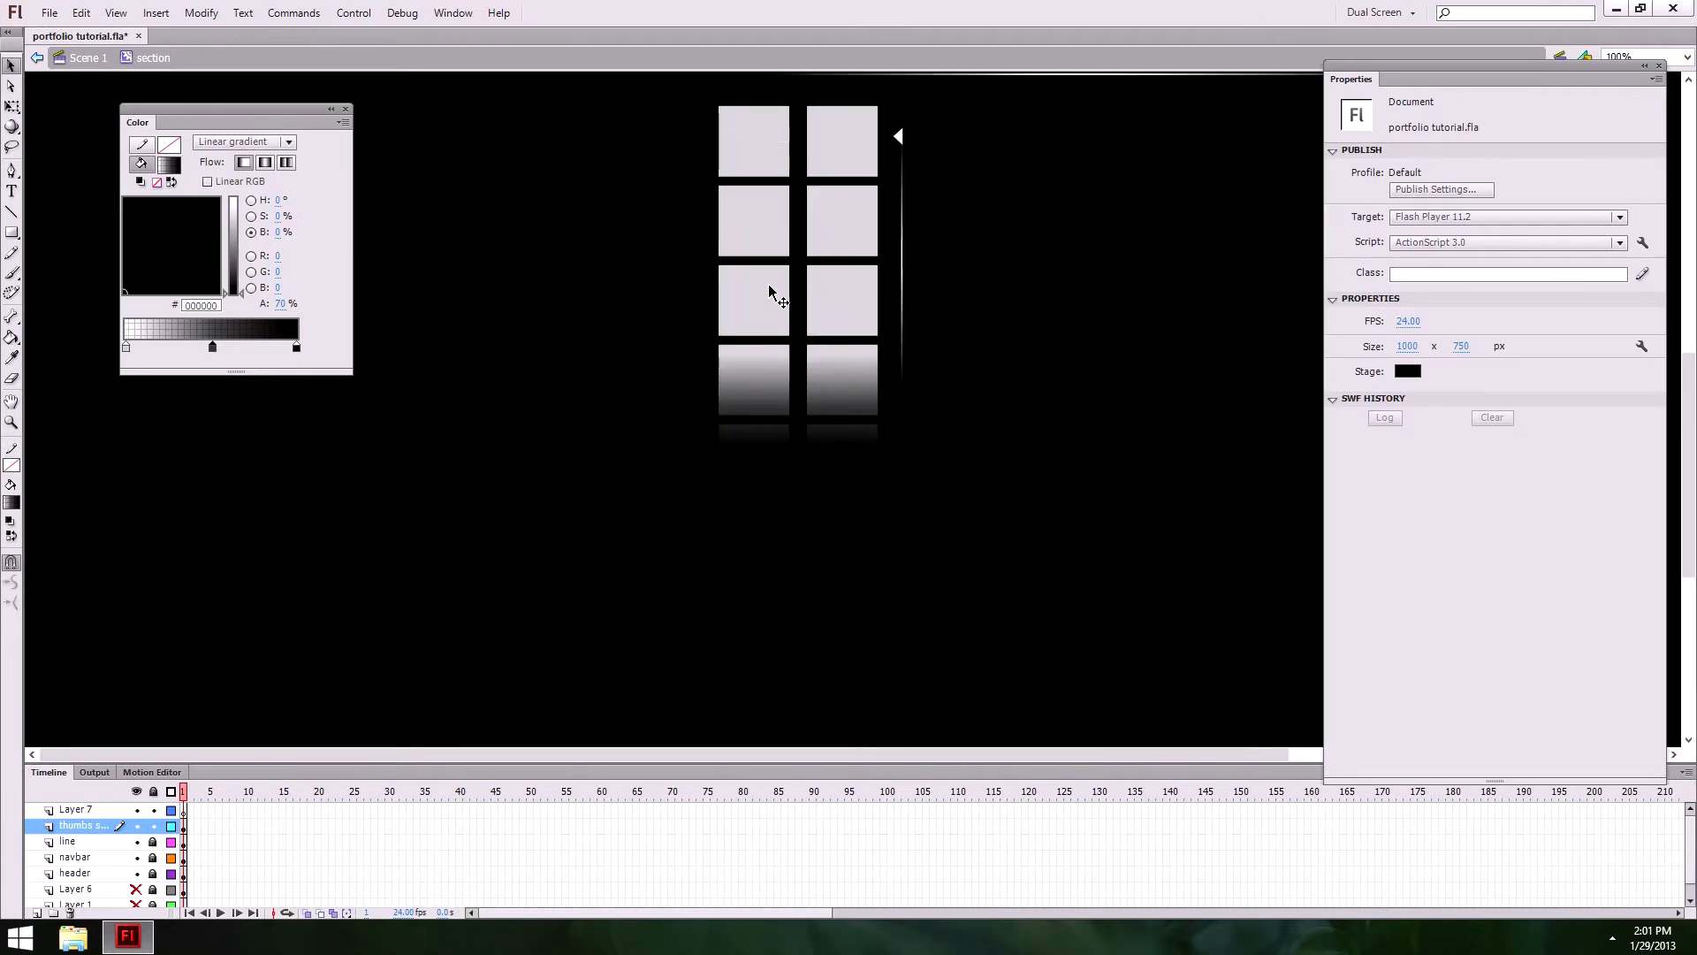
# Step: Give the thumbSelector movie clip on the stage the instance name thumbSelector
pyautogui.click(769, 288)
pyautogui.moveTo(1046, 315); pyautogui.dragTo(937, 495)
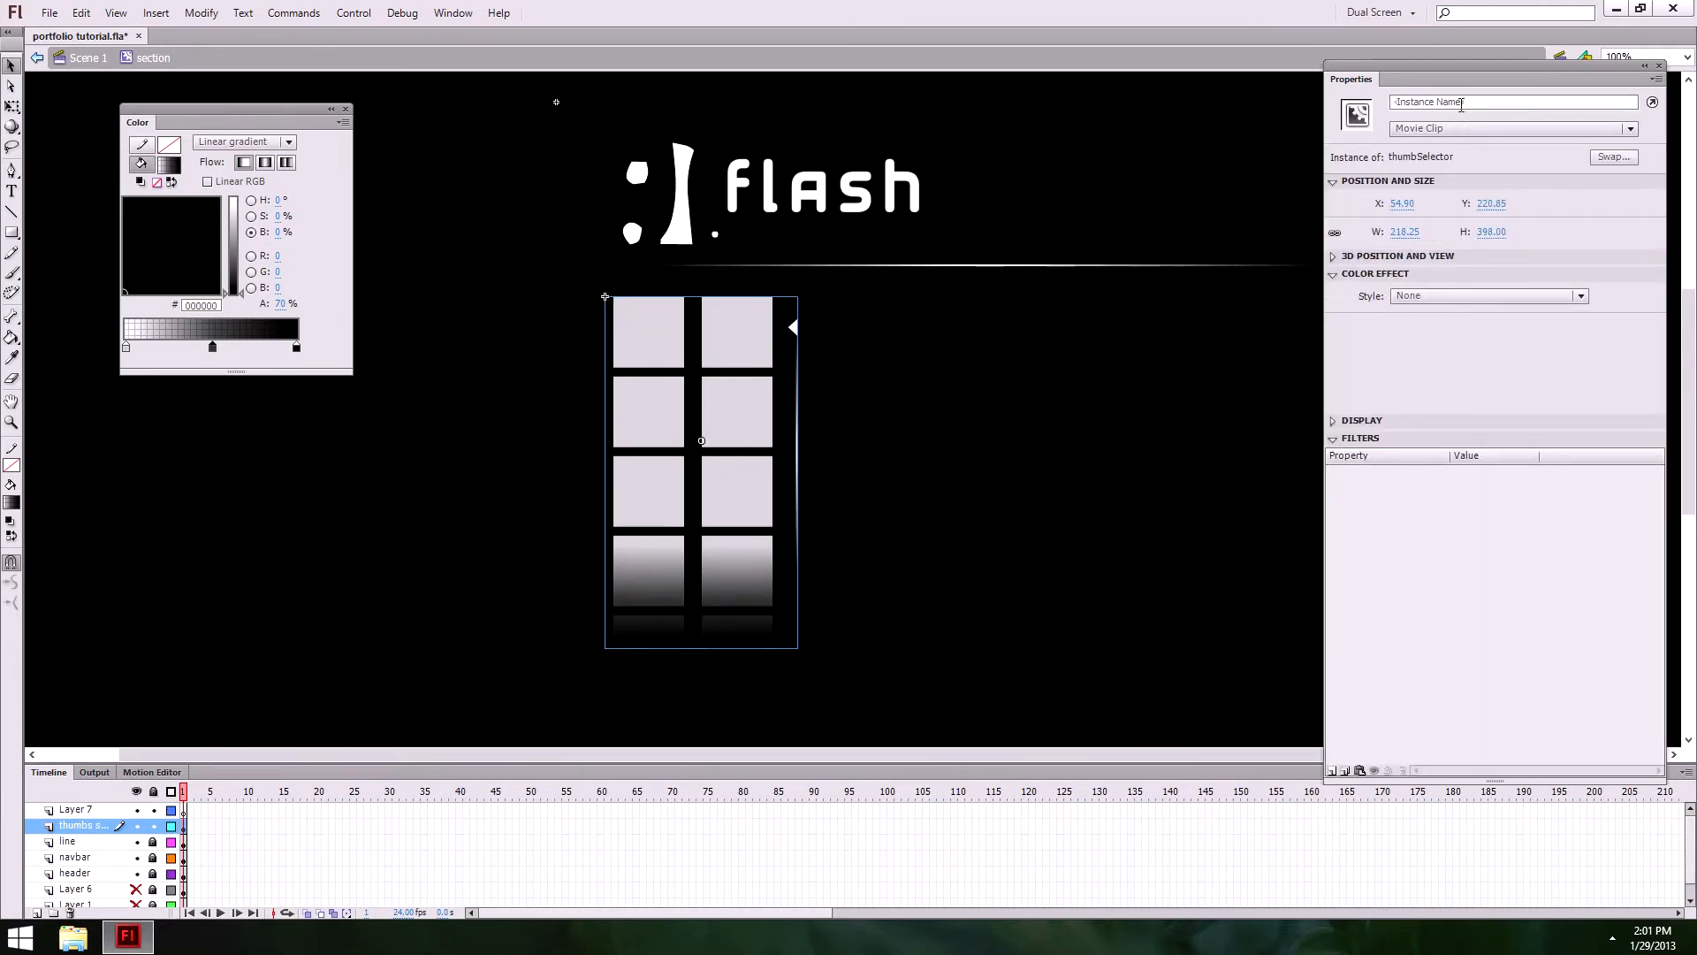
pyautogui.click(1464, 104)
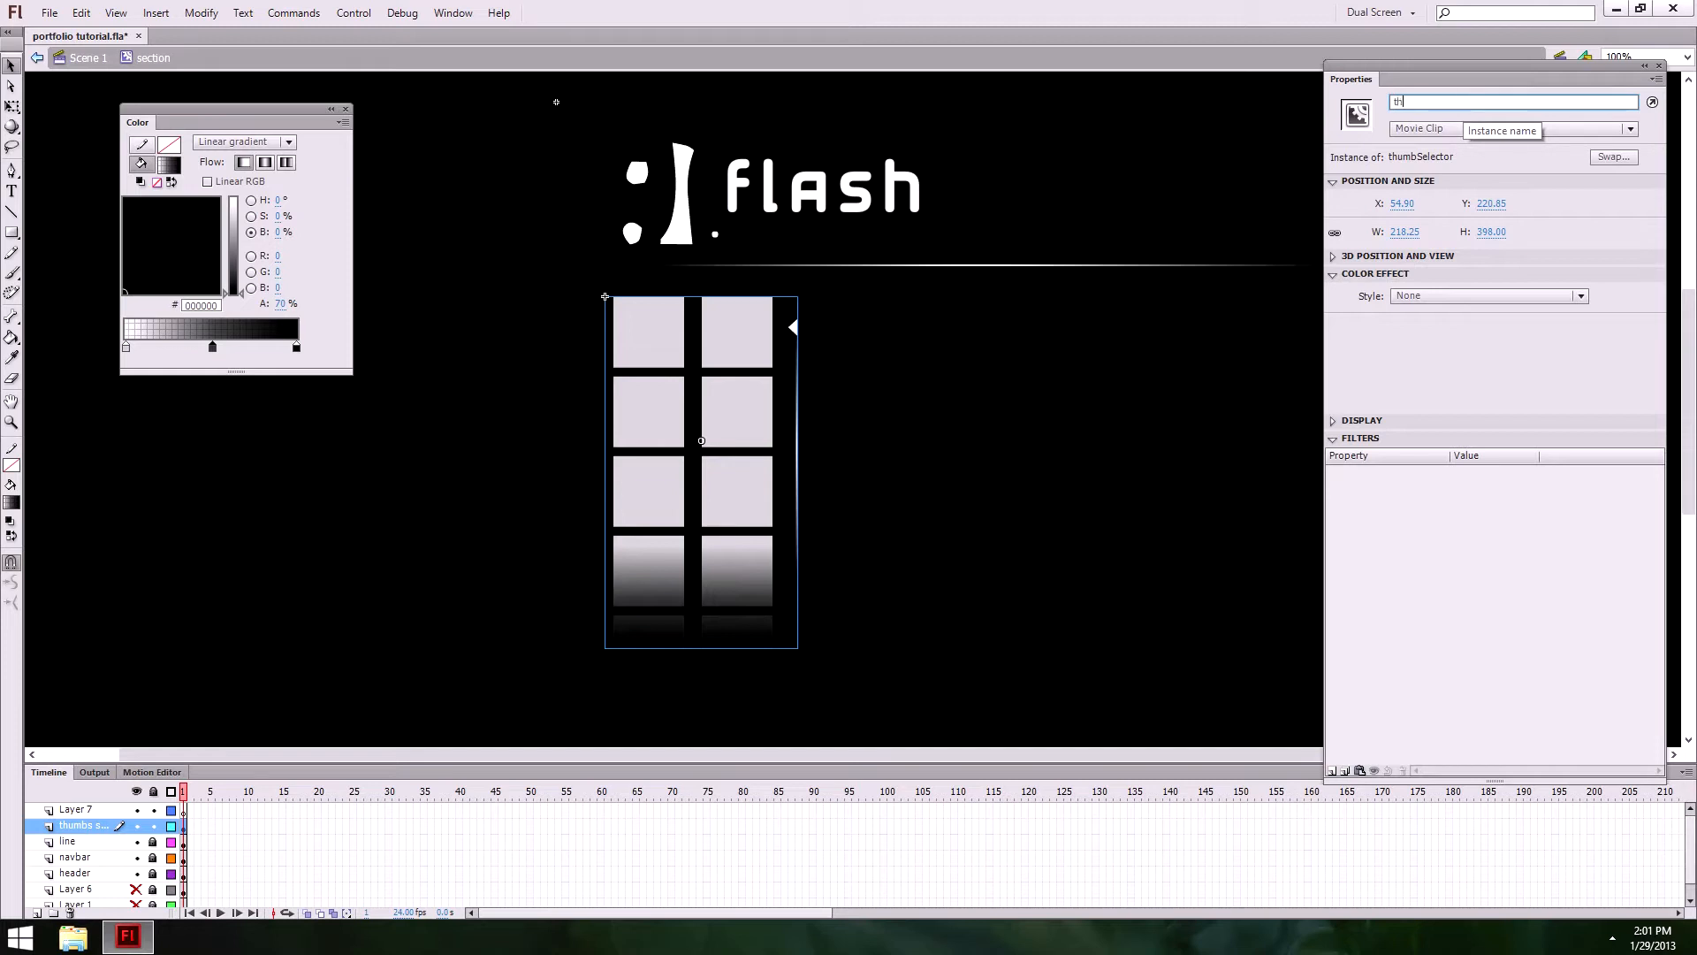
pyautogui.write('thumbSele')
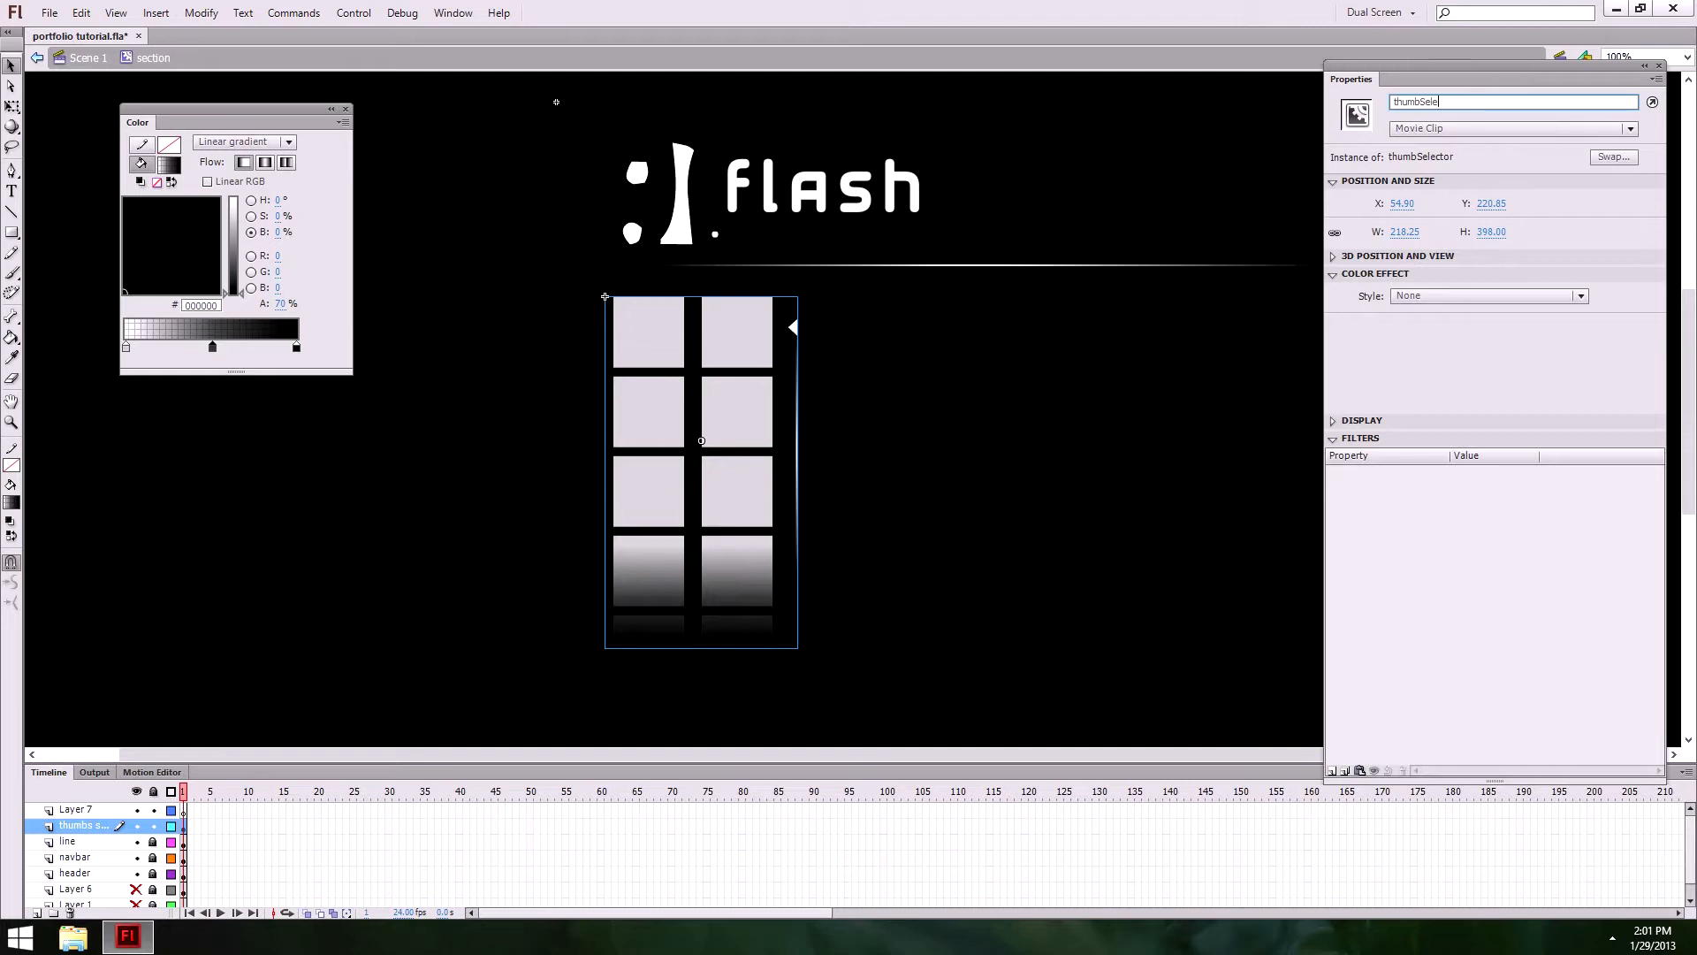
pyautogui.write('ctor')
pyautogui.press('Return')
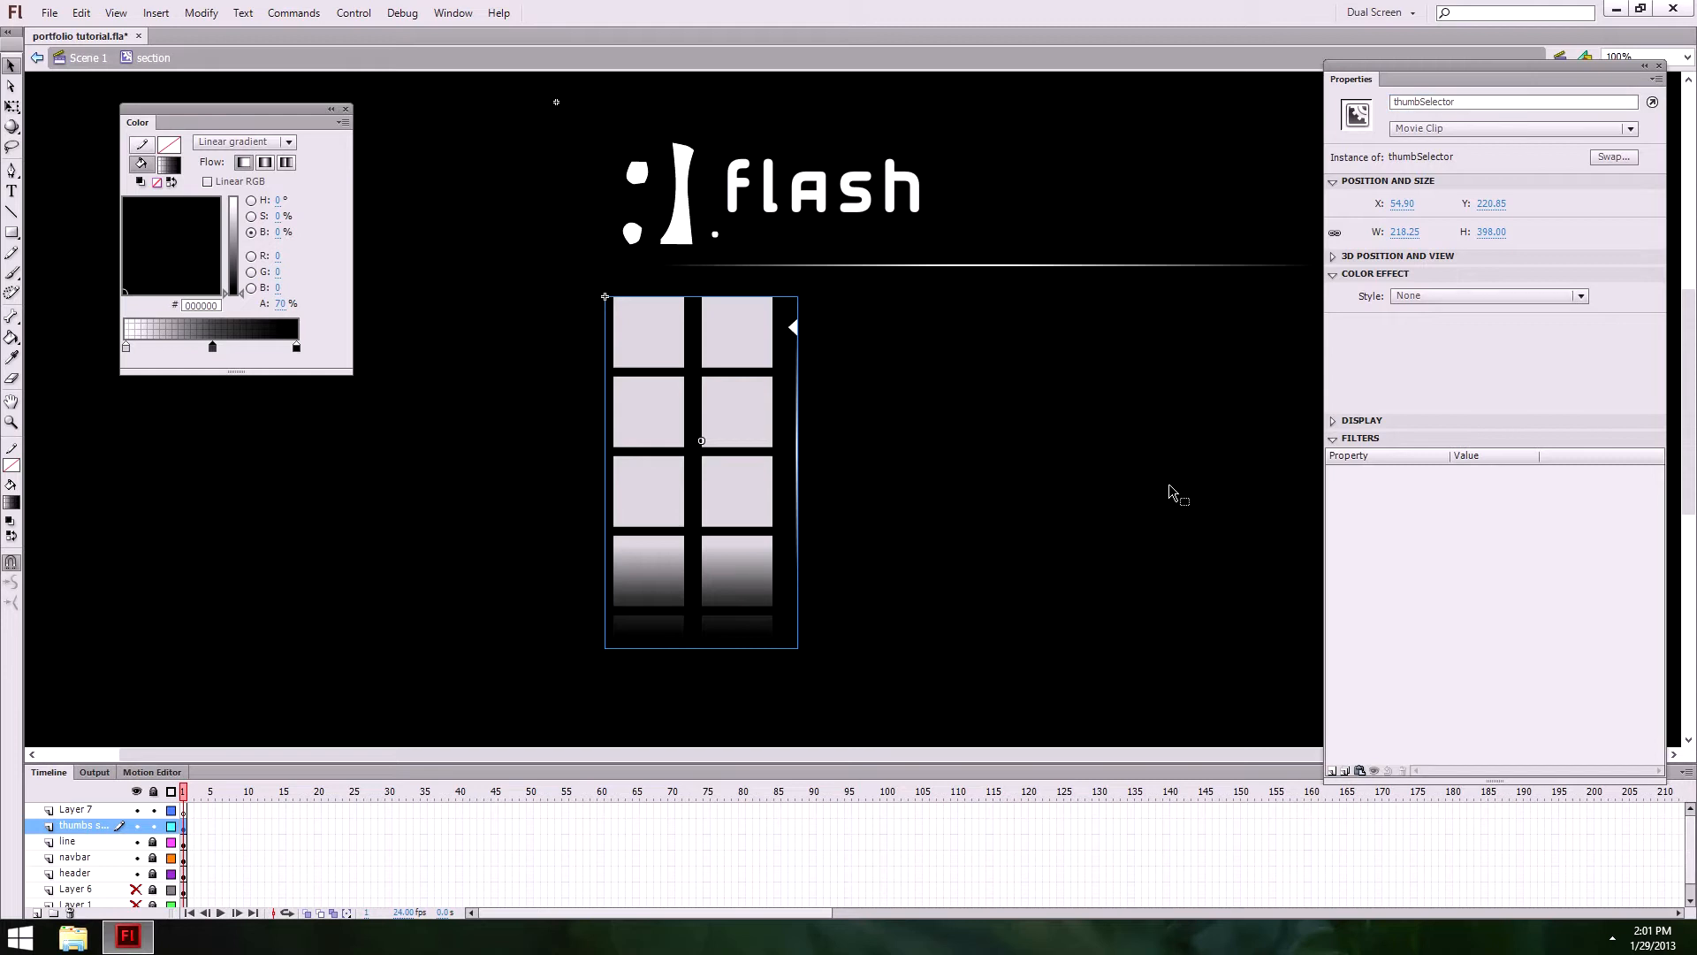
pyautogui.click(352, 507)
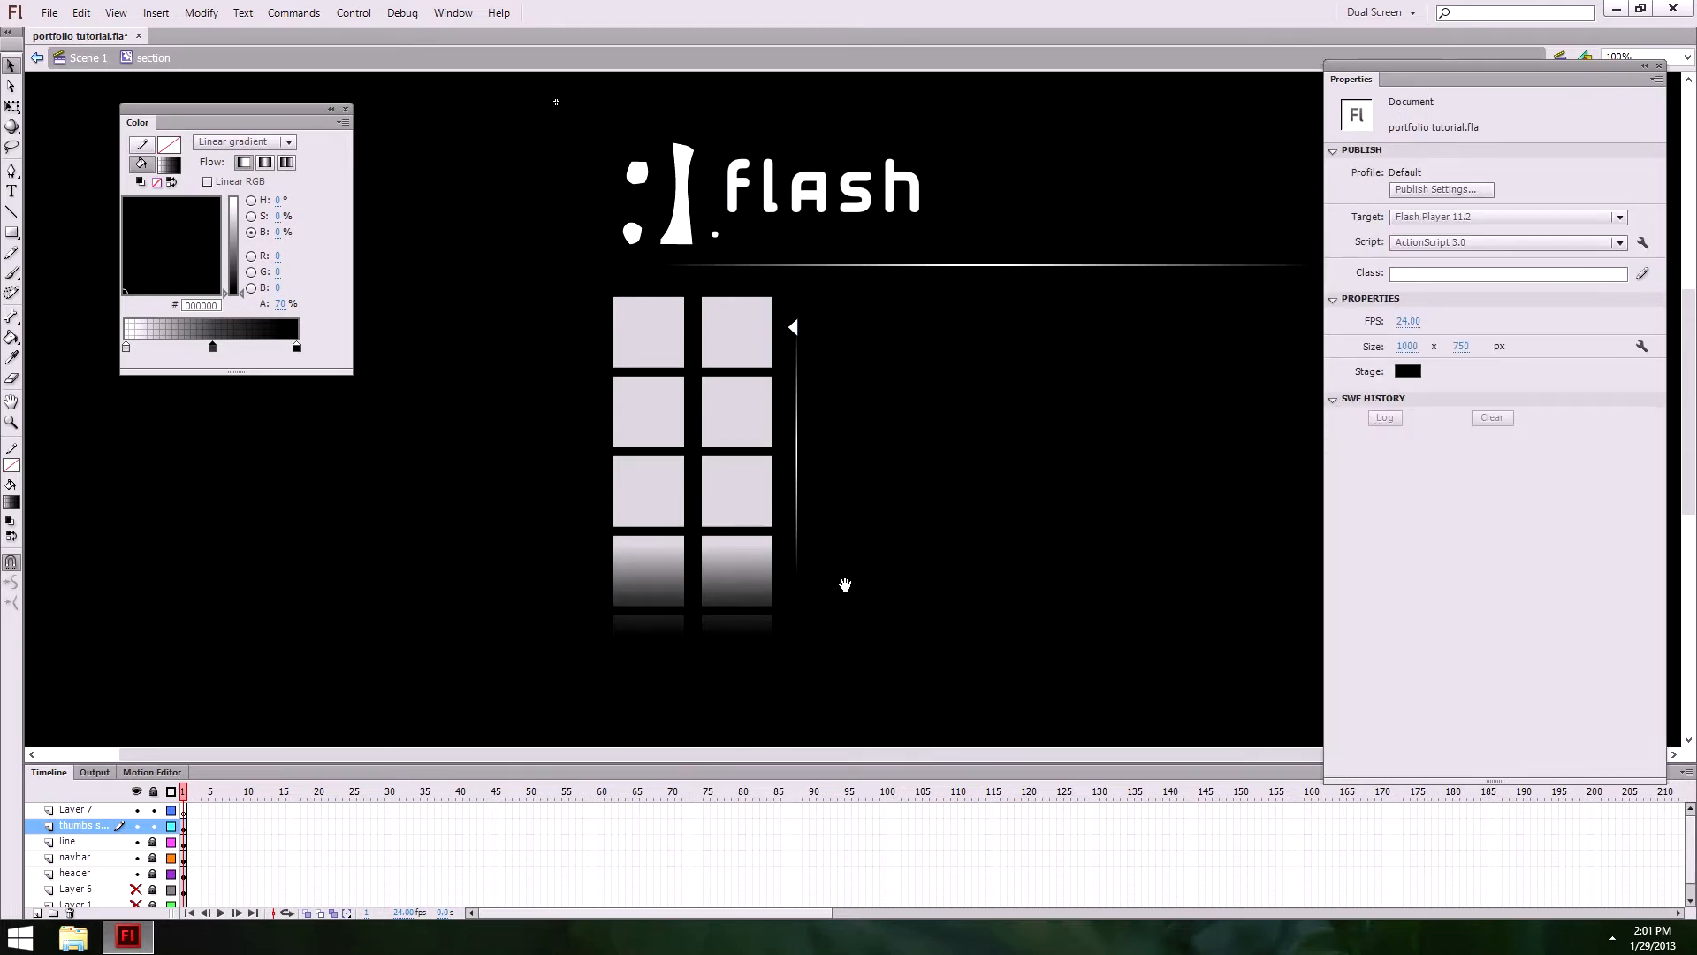
# Step: Rename Layer 7 in the section symbol to next/back
pyautogui.moveTo(845, 584); pyautogui.dragTo(660, 508)
pyautogui.keyDown('ctrl'); pyautogui.keyDown('shift'); pyautogui.click(758, 531); pyautogui.keyUp('shift'); pyautogui.keyUp('ctrl')
pyautogui.keyDown('ctrl'); pyautogui.click(538, 435); pyautogui.keyUp('ctrl')
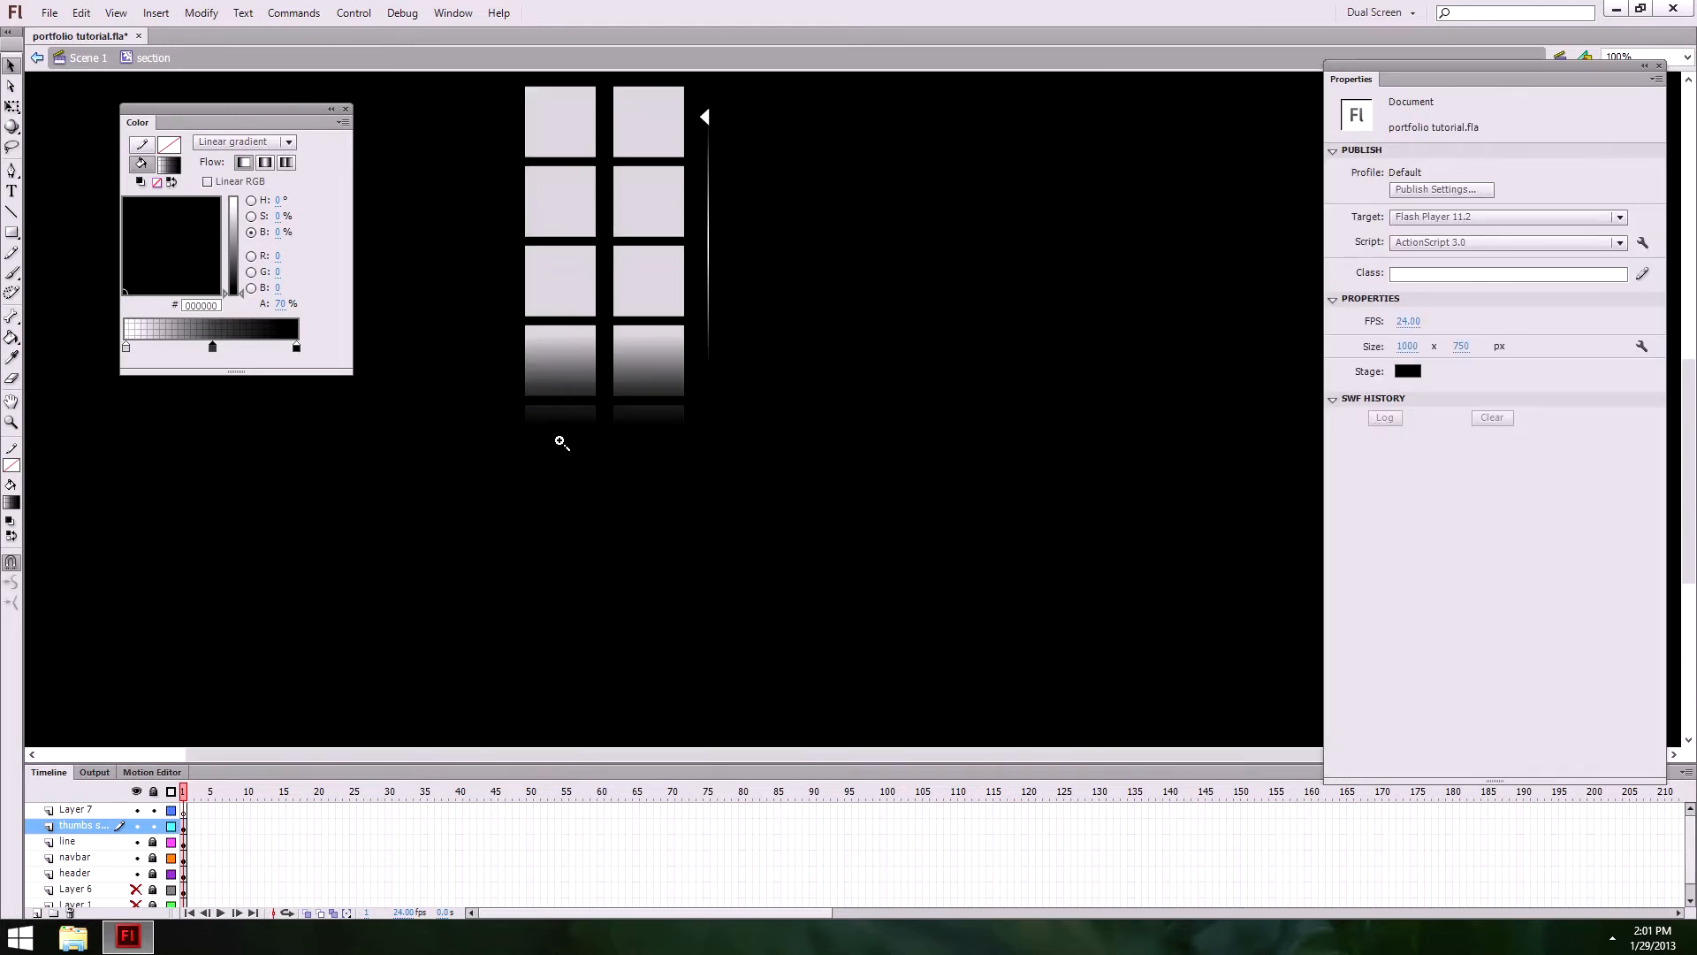
pyautogui.moveTo(846, 350); pyautogui.dragTo(842, 466)
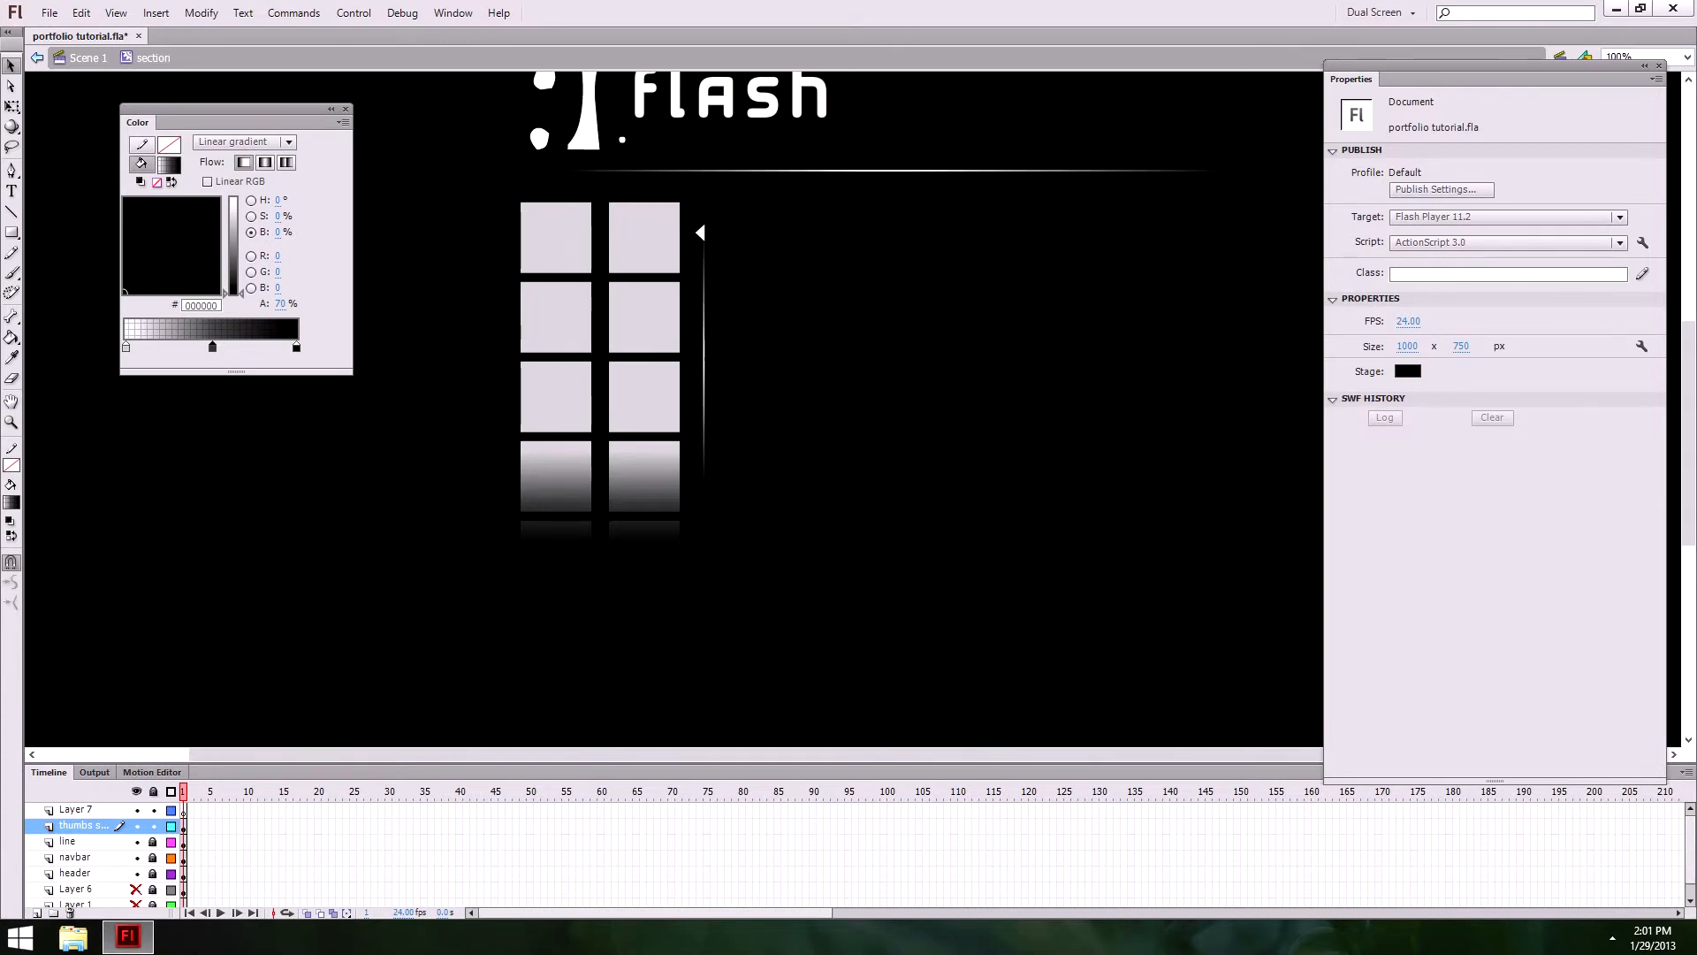
pyautogui.doubleClick(80, 810)
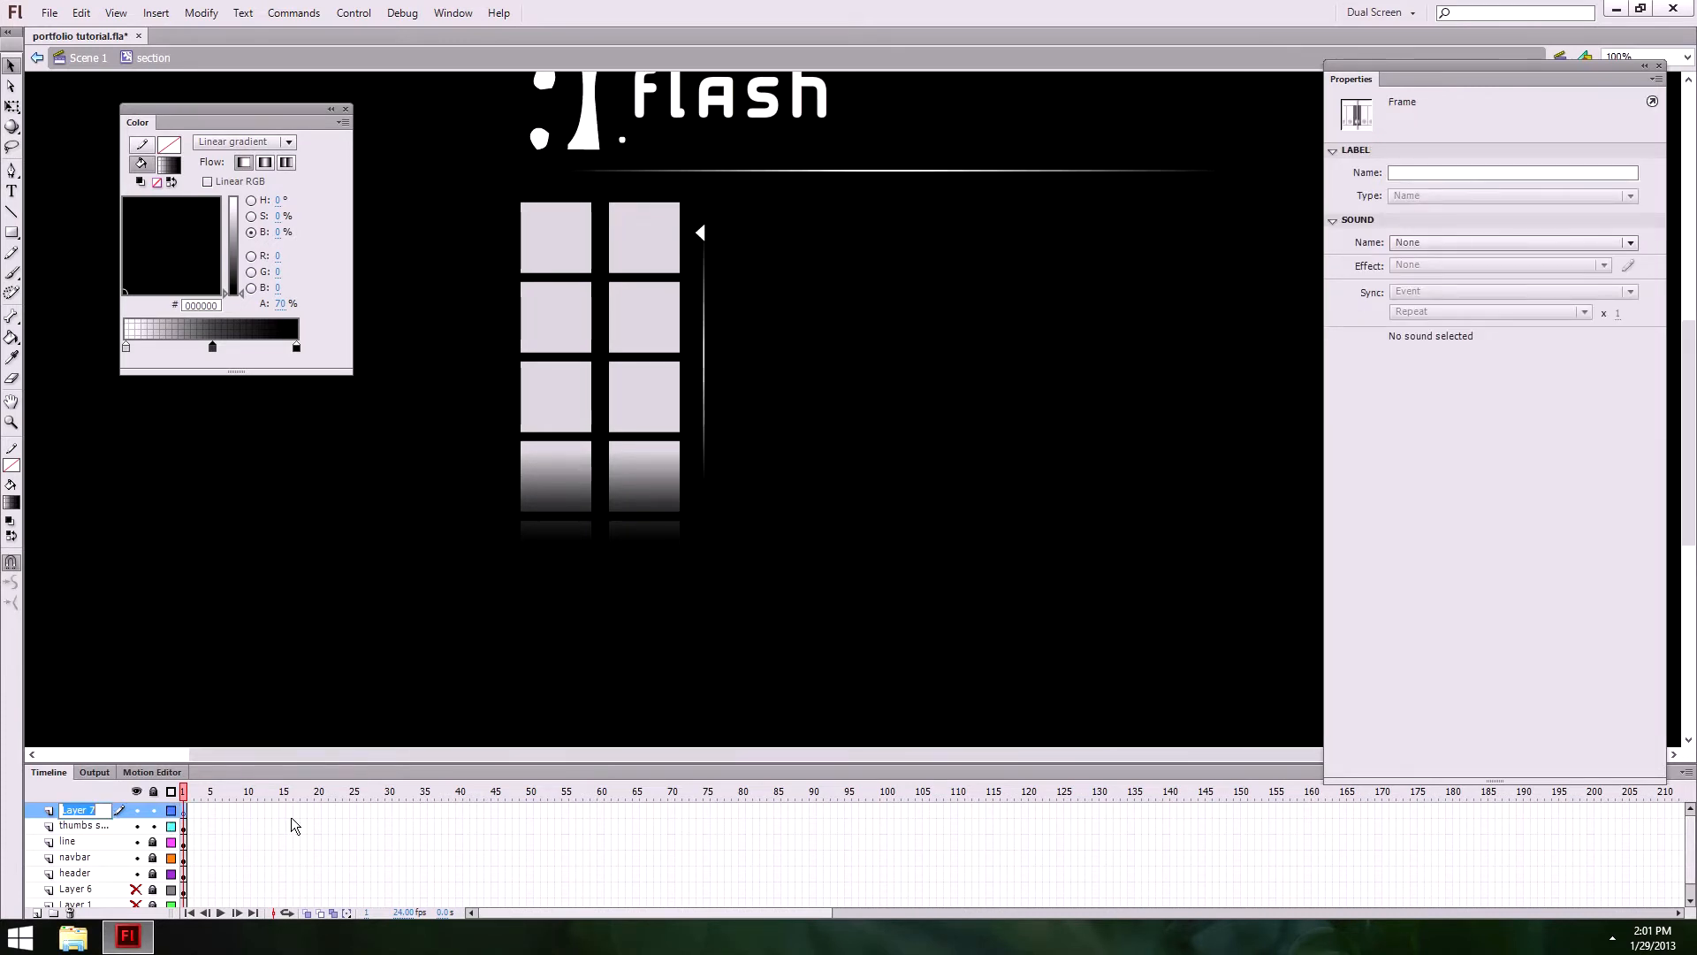
pyautogui.write('next/back')
pyautogui.press('Return')
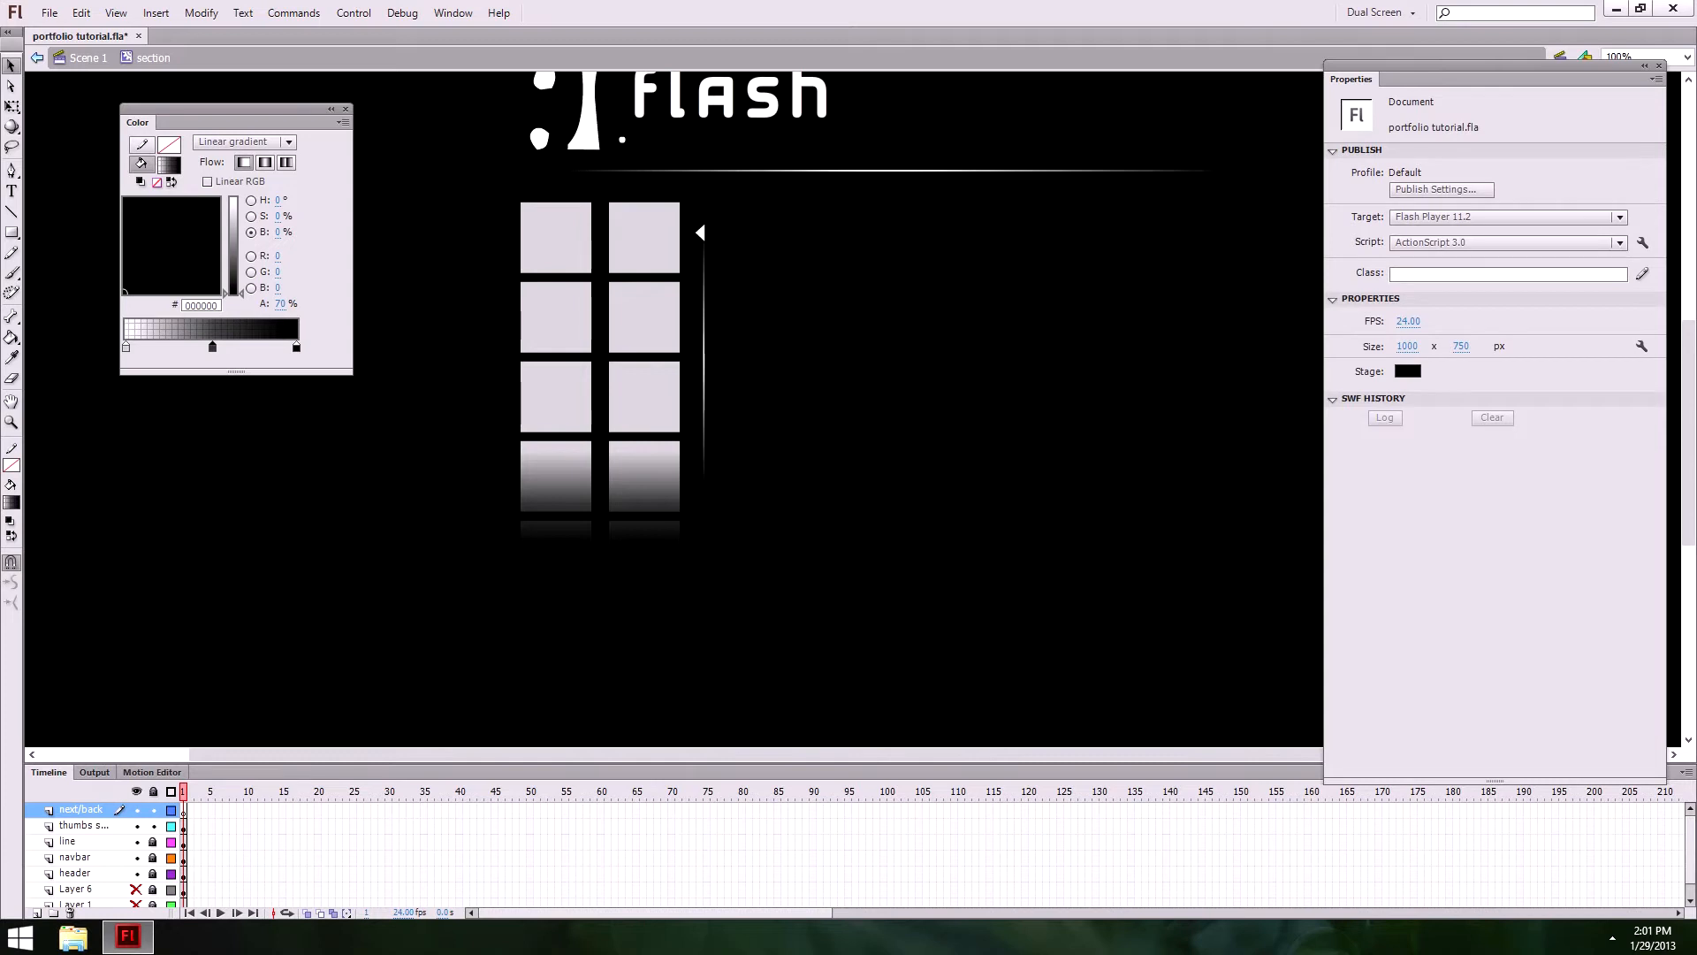
# Step: Place a triangle movie clip beside the scroll line on the next/back layer and enlarge it to about 26 × 48 px
pyautogui.moveTo(860, 382); pyautogui.dragTo(747, 359)
pyautogui.press('q')
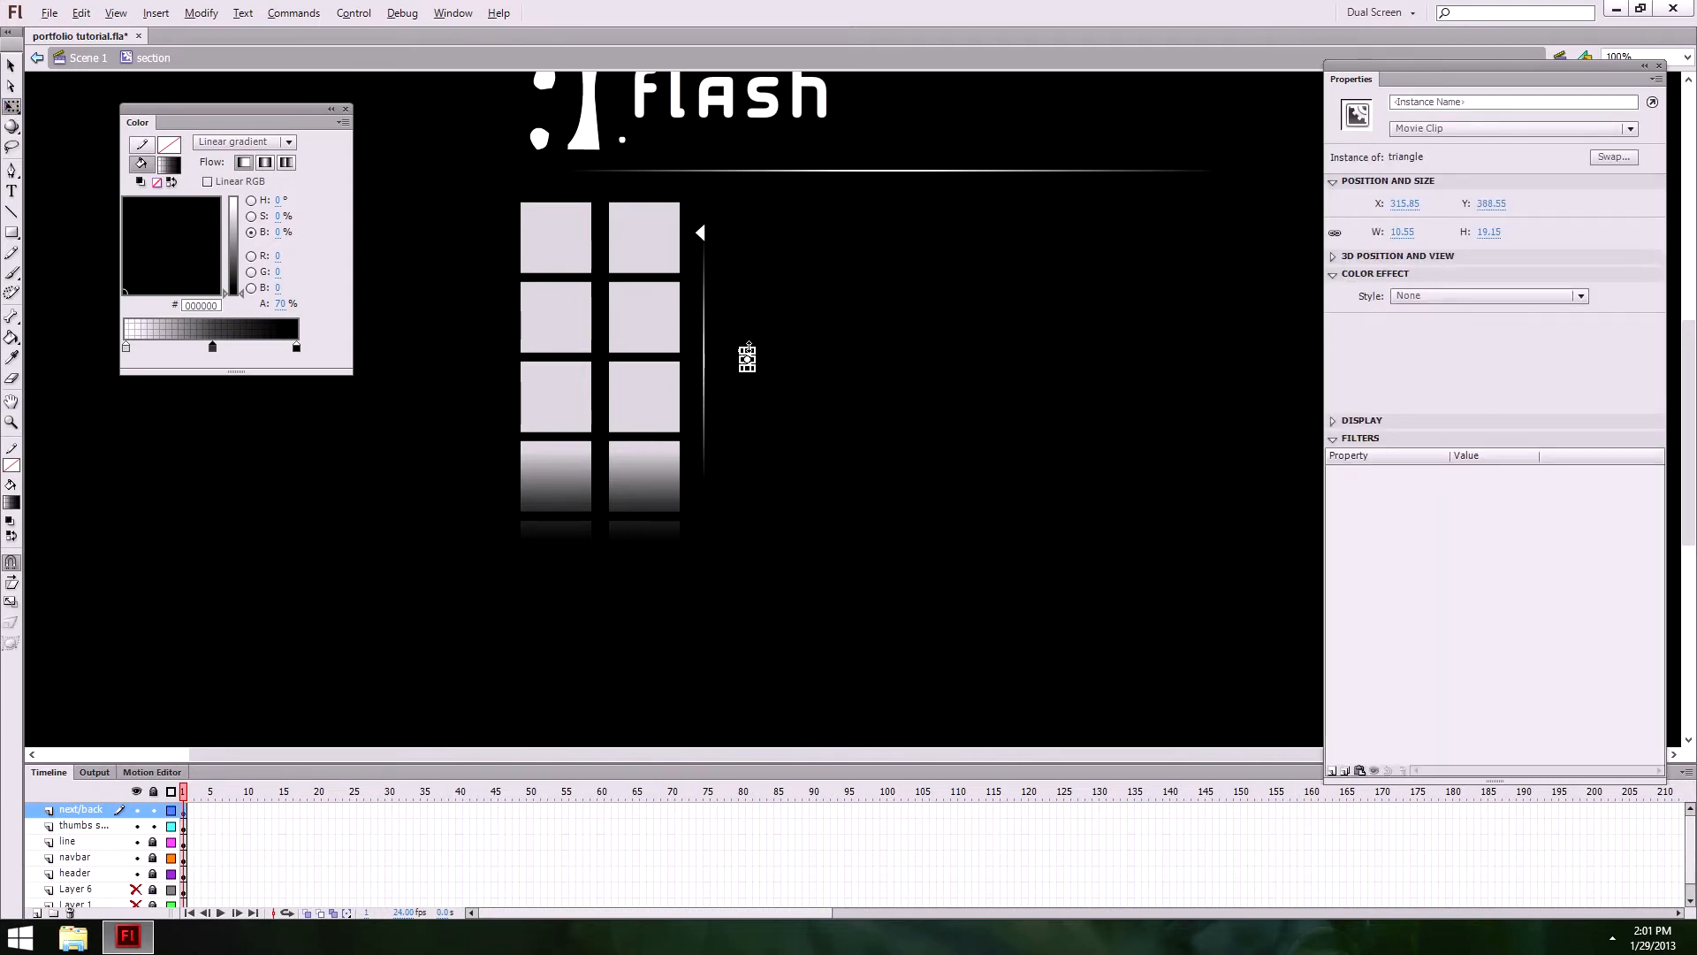
pyautogui.moveTo(735, 345)
pyautogui.mouseDown()
pyautogui.moveTo(707, 309)
pyautogui.moveTo(717, 318)
pyautogui.mouseUp()
pyautogui.click(12, 65)
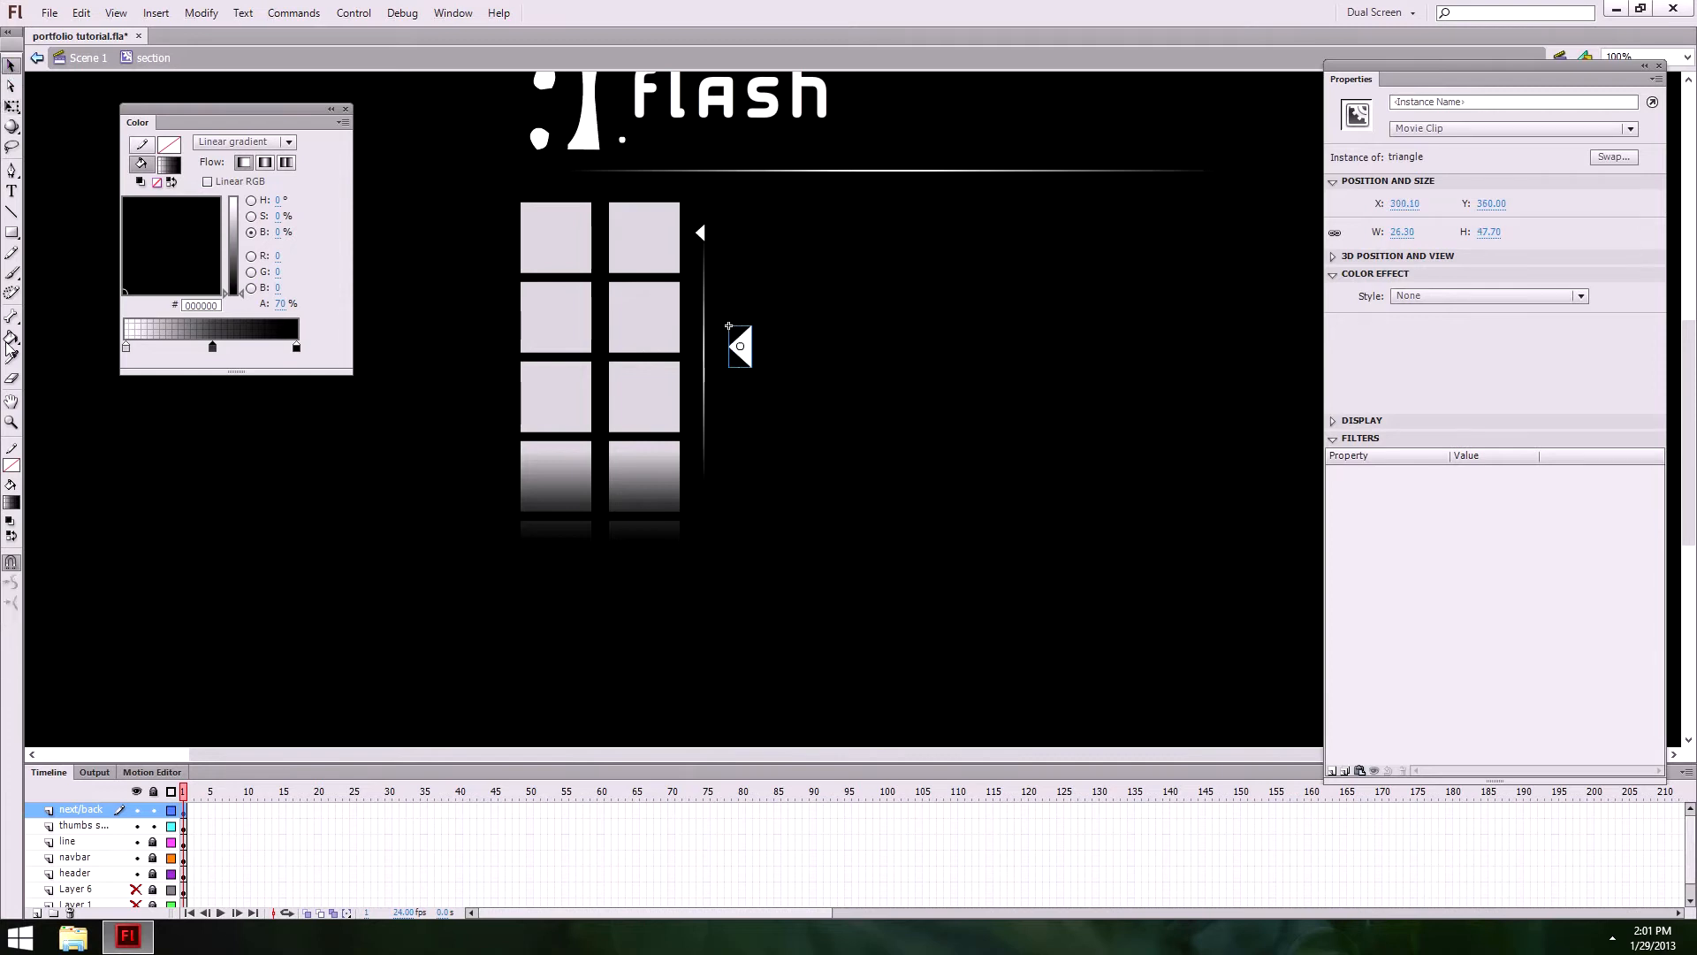
# Step: Show the Layer 1 mockup and move the triangle onto its back arrow, at about X 286.9, Y 366.2
pyautogui.scroll(-1, 139, 882)
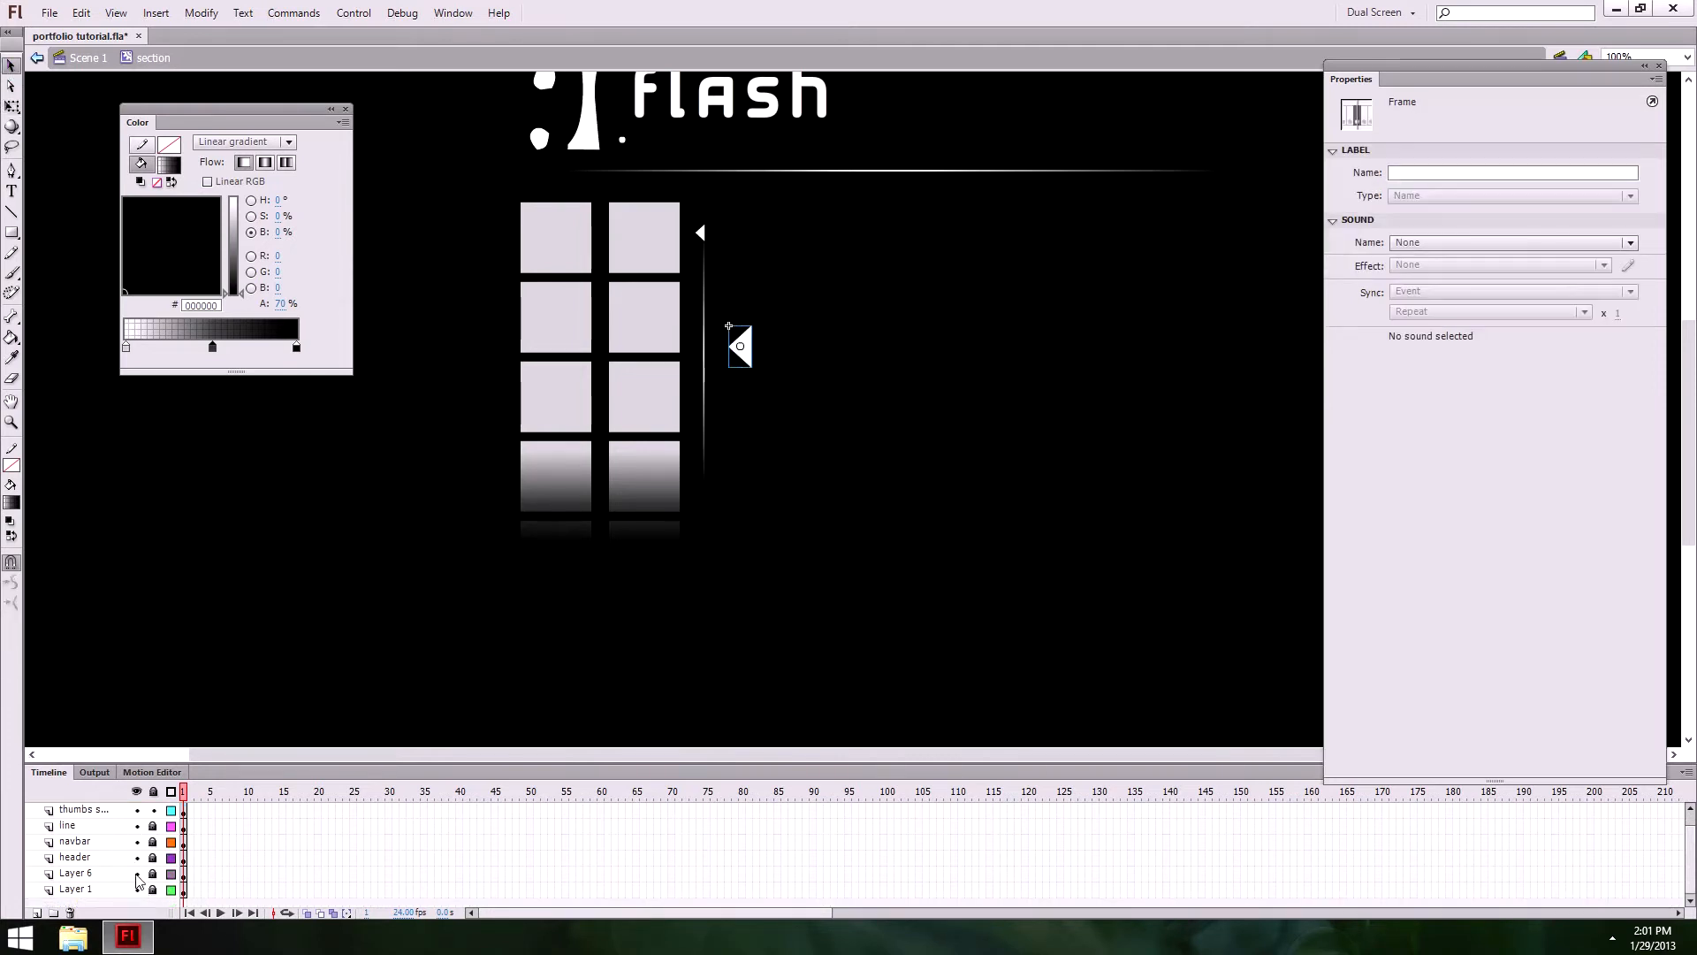
pyautogui.click(136, 889)
pyautogui.click(728, 356)
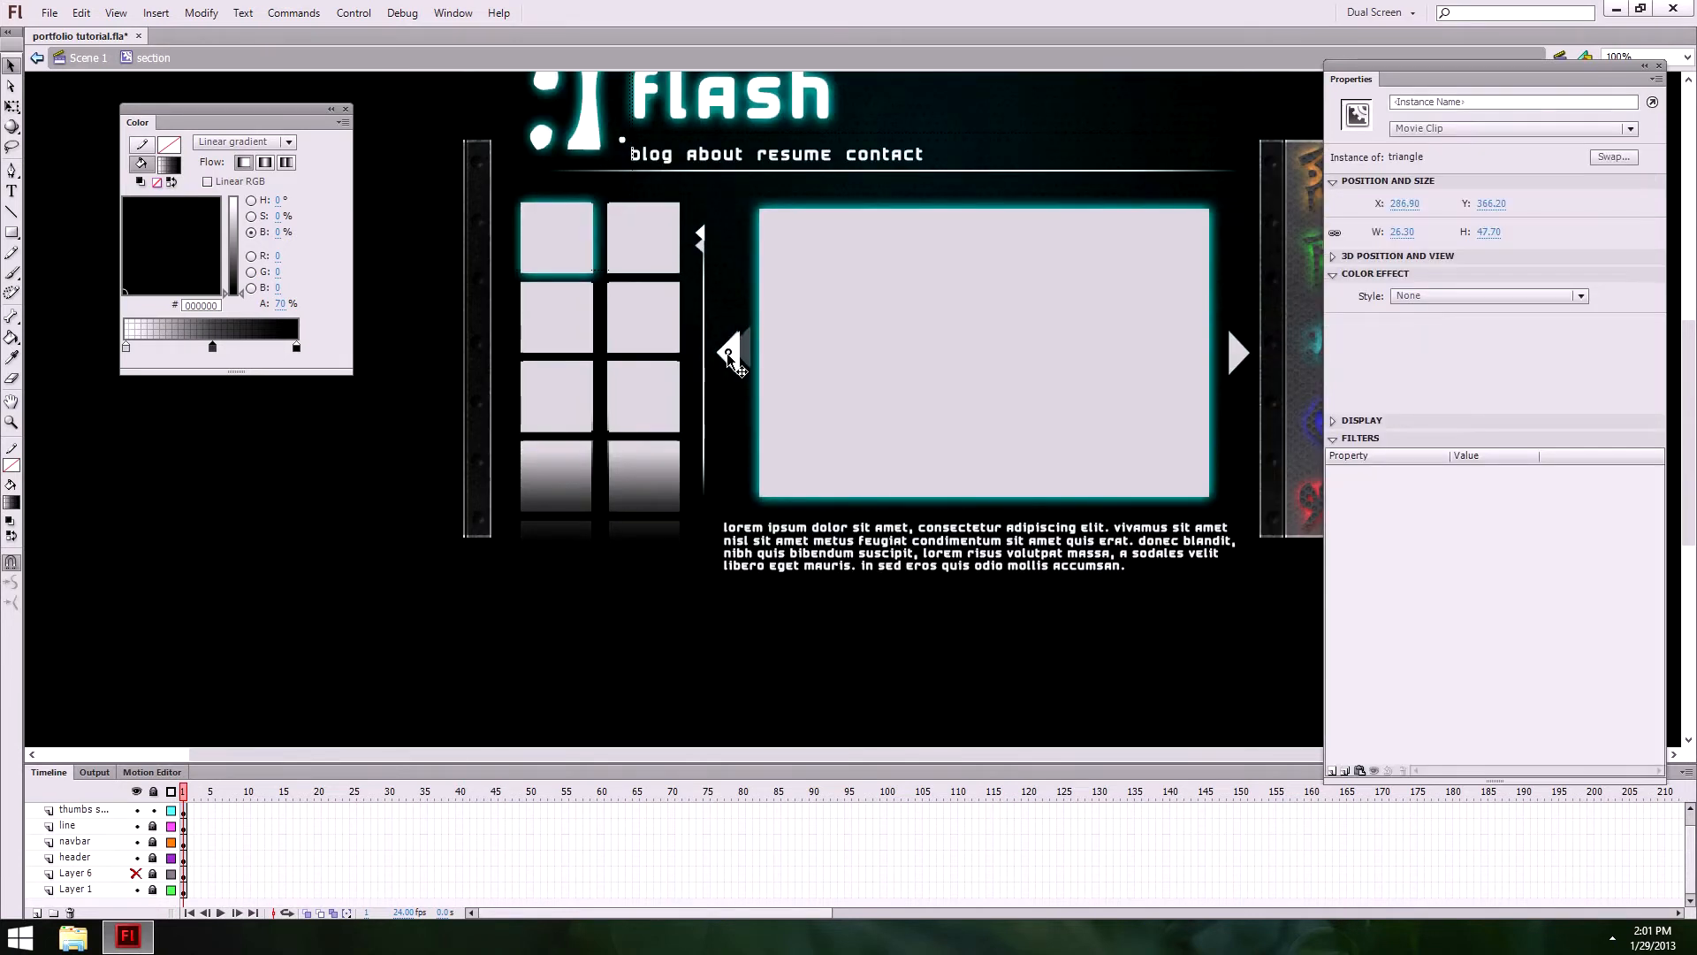
pyautogui.click(730, 423)
pyautogui.hotkey('ctrl', '=')
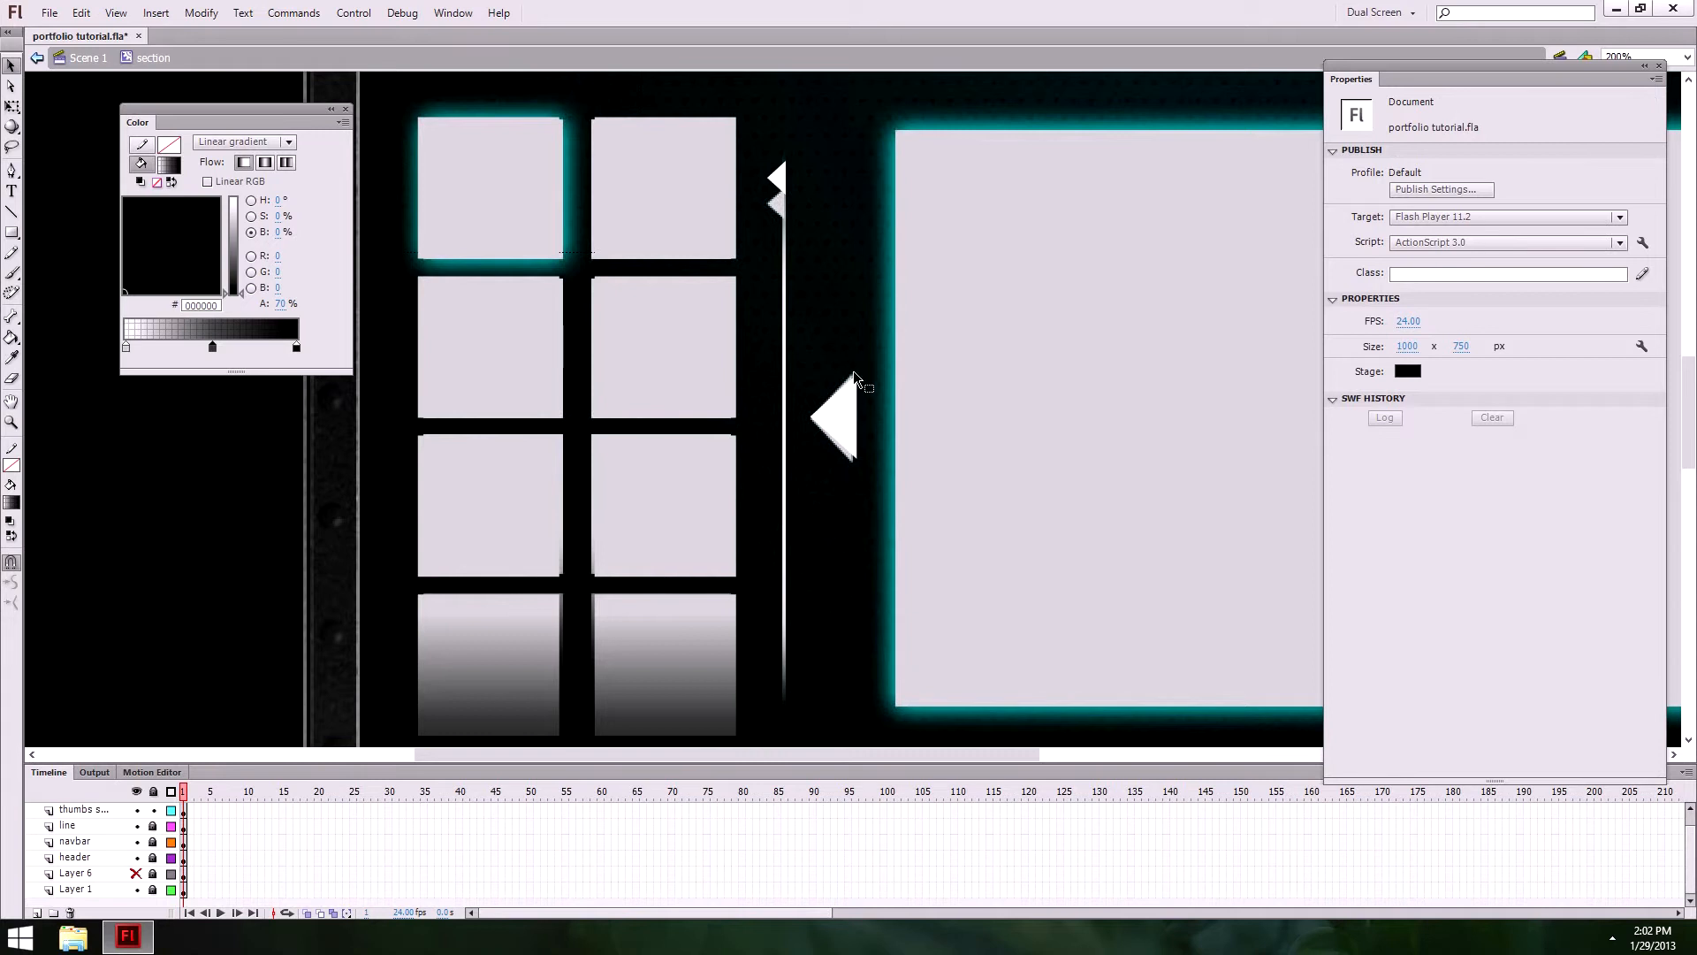
# Step: Duplicate the back triangle on the next/back layer and place the copy by the mockup's next arrow, beyond the large image
pyautogui.click(840, 427)
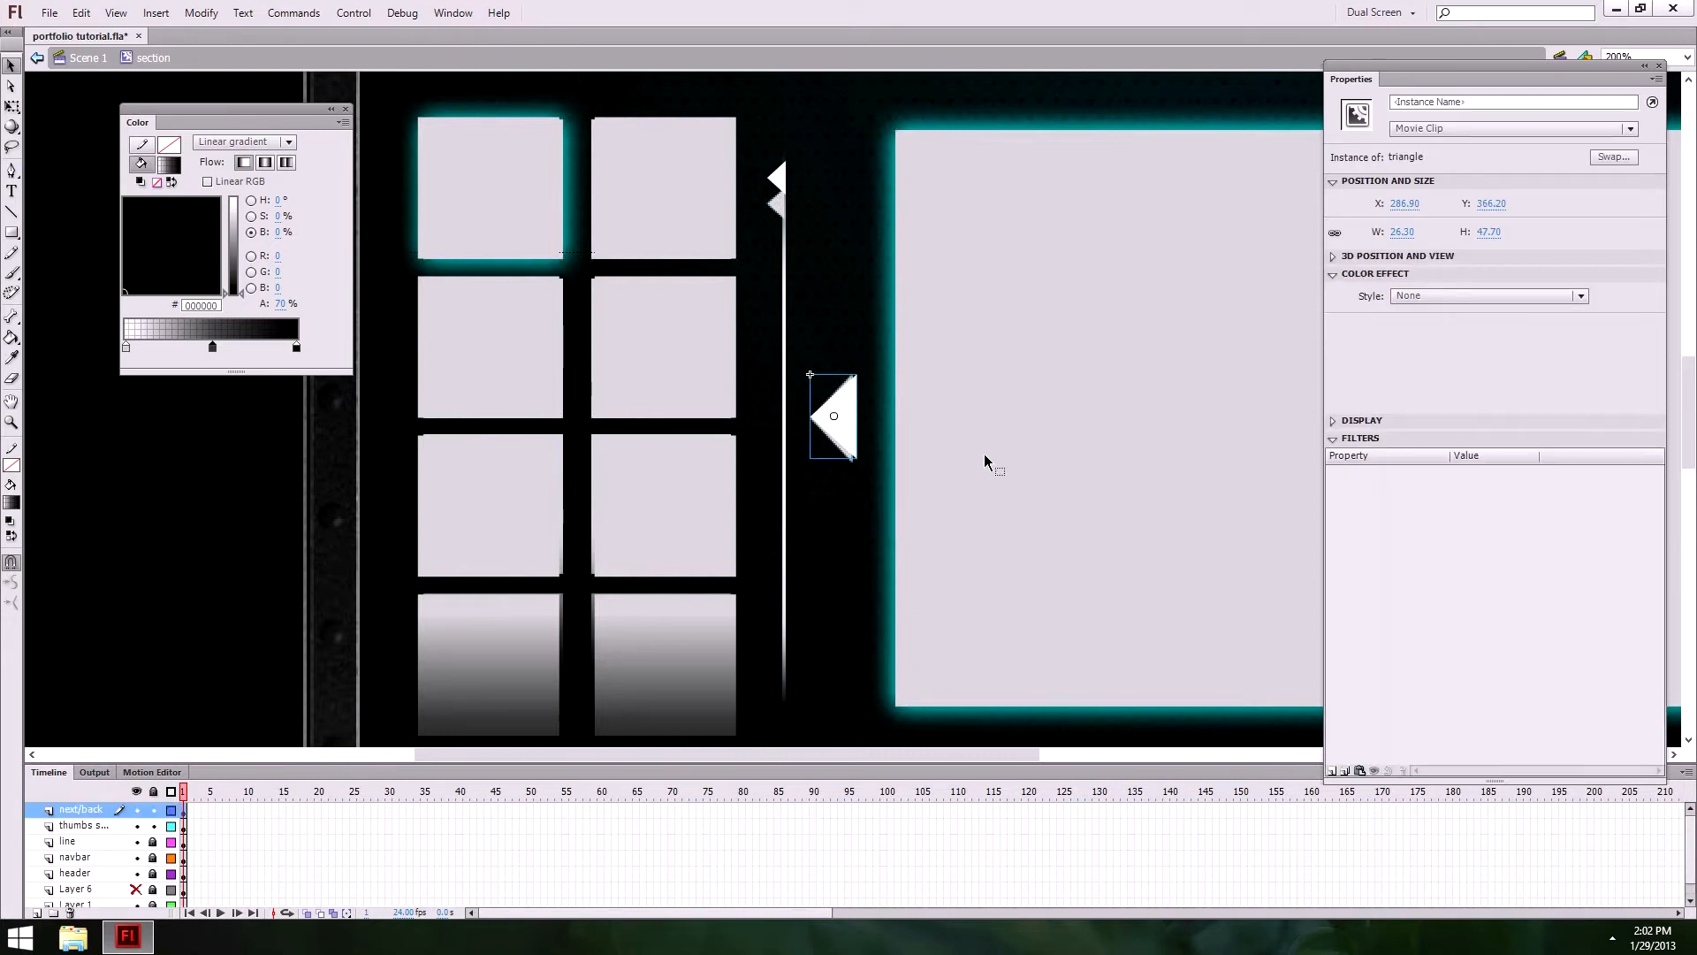
pyautogui.click(100, 812)
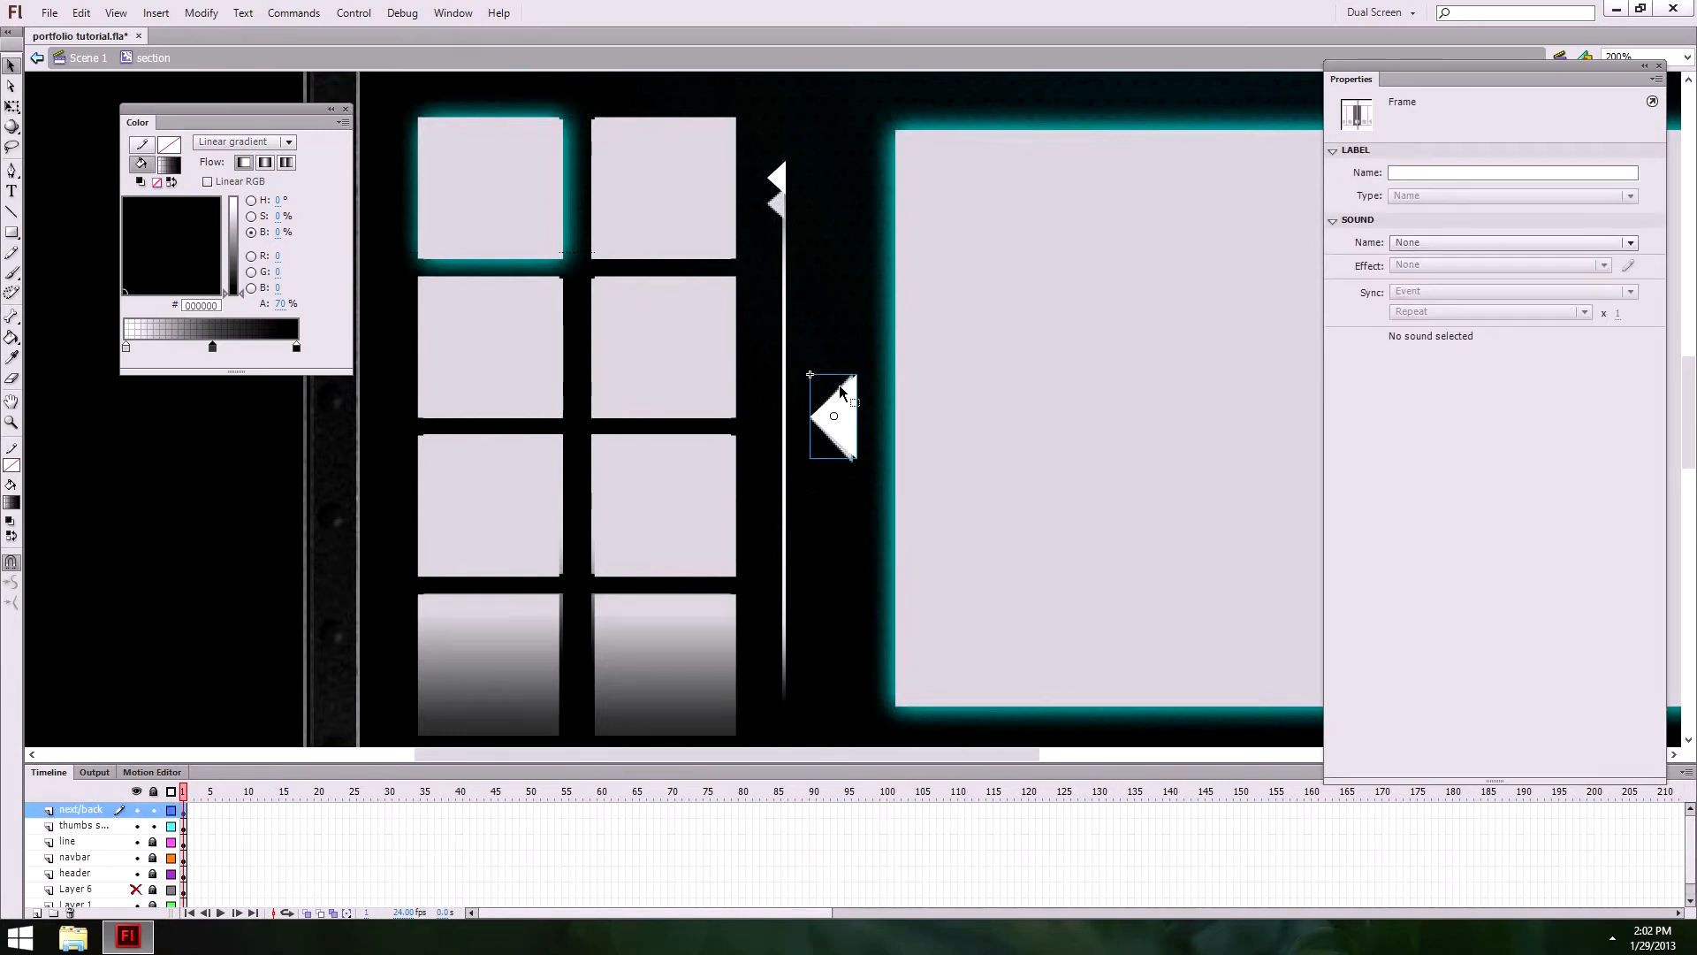
pyautogui.hotkey('ctrl', 'd')
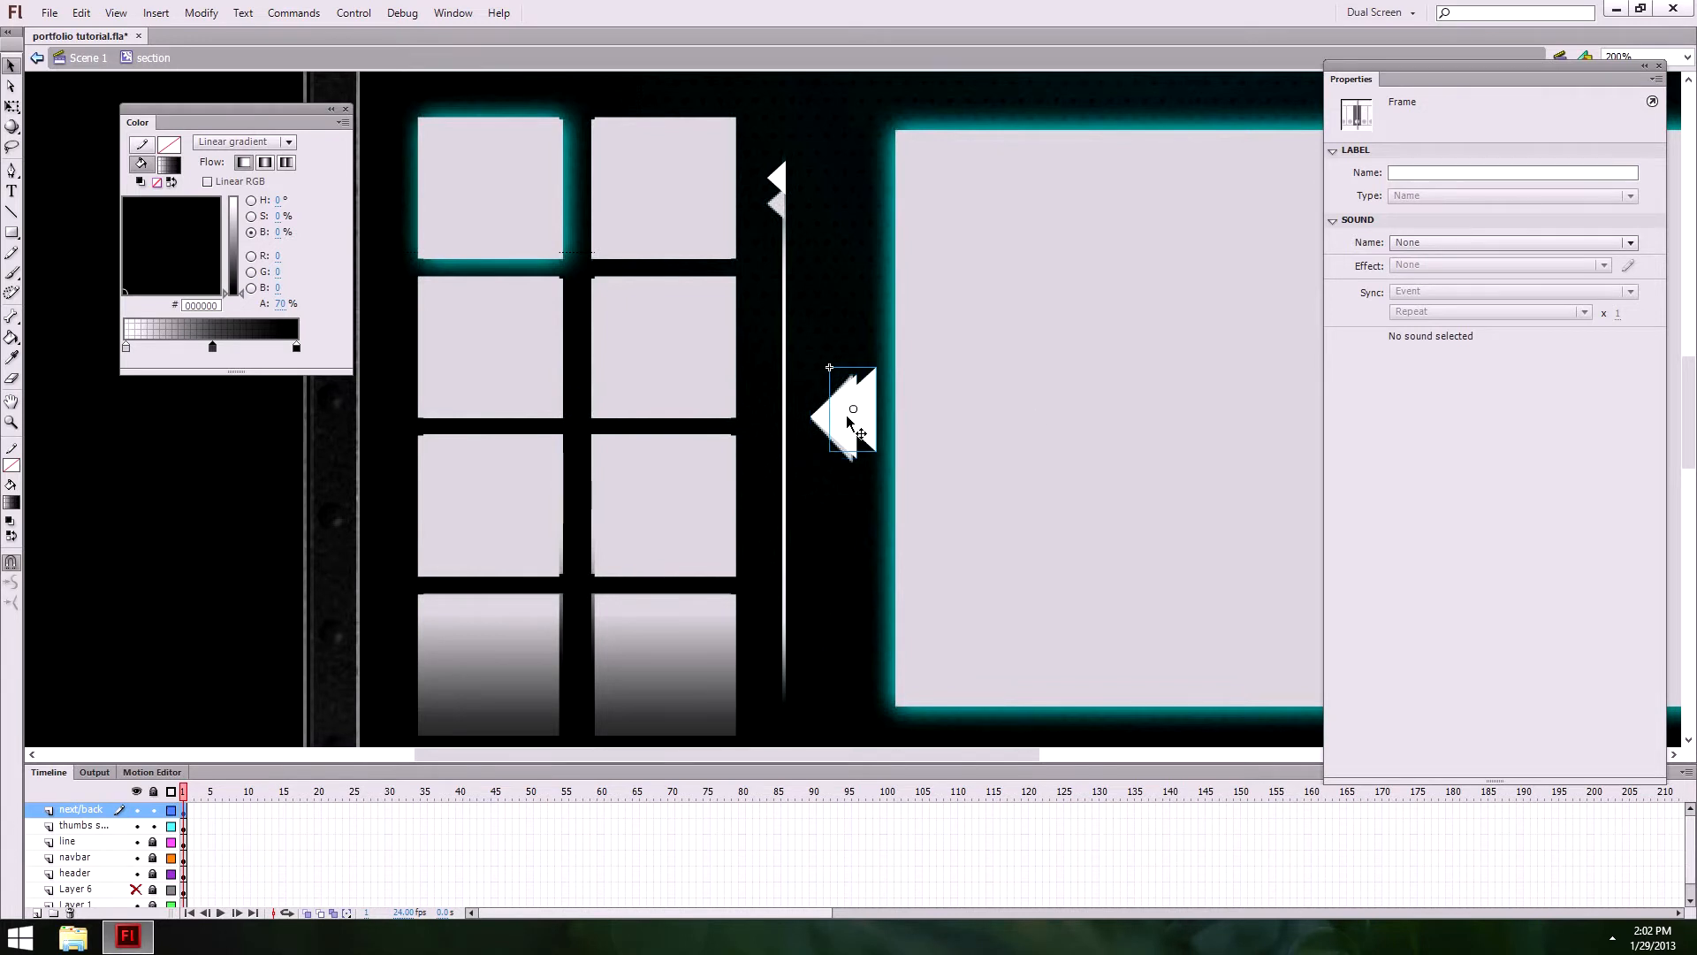
pyautogui.moveTo(873, 415); pyautogui.dragTo(1247, 408)
pyautogui.moveTo(1087, 459)
pyautogui.mouseDown()
pyautogui.moveTo(454, 471)
pyautogui.moveTo(1186, 439)
pyautogui.moveTo(1096, 433)
pyautogui.mouseUp()
# Step: Flip the duplicated triangle horizontally and shift it over the mockup's next arrow
pyautogui.click(201, 13)
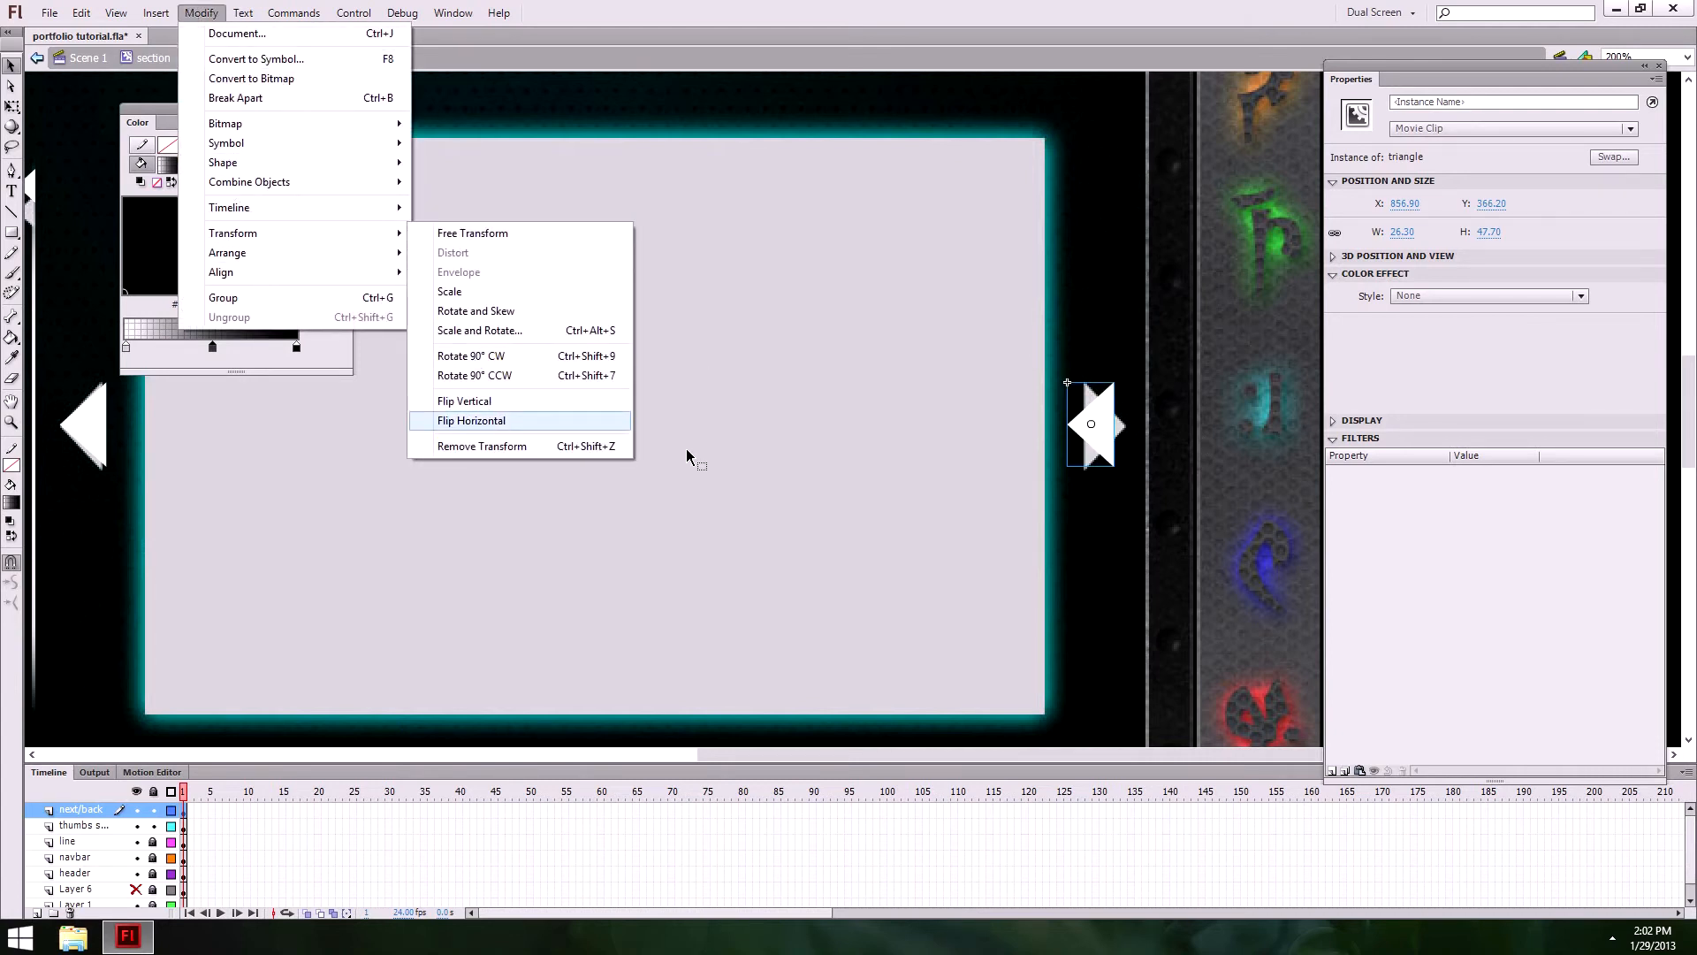
pyautogui.click(495, 415)
pyautogui.moveTo(1077, 440); pyautogui.dragTo(1094, 440)
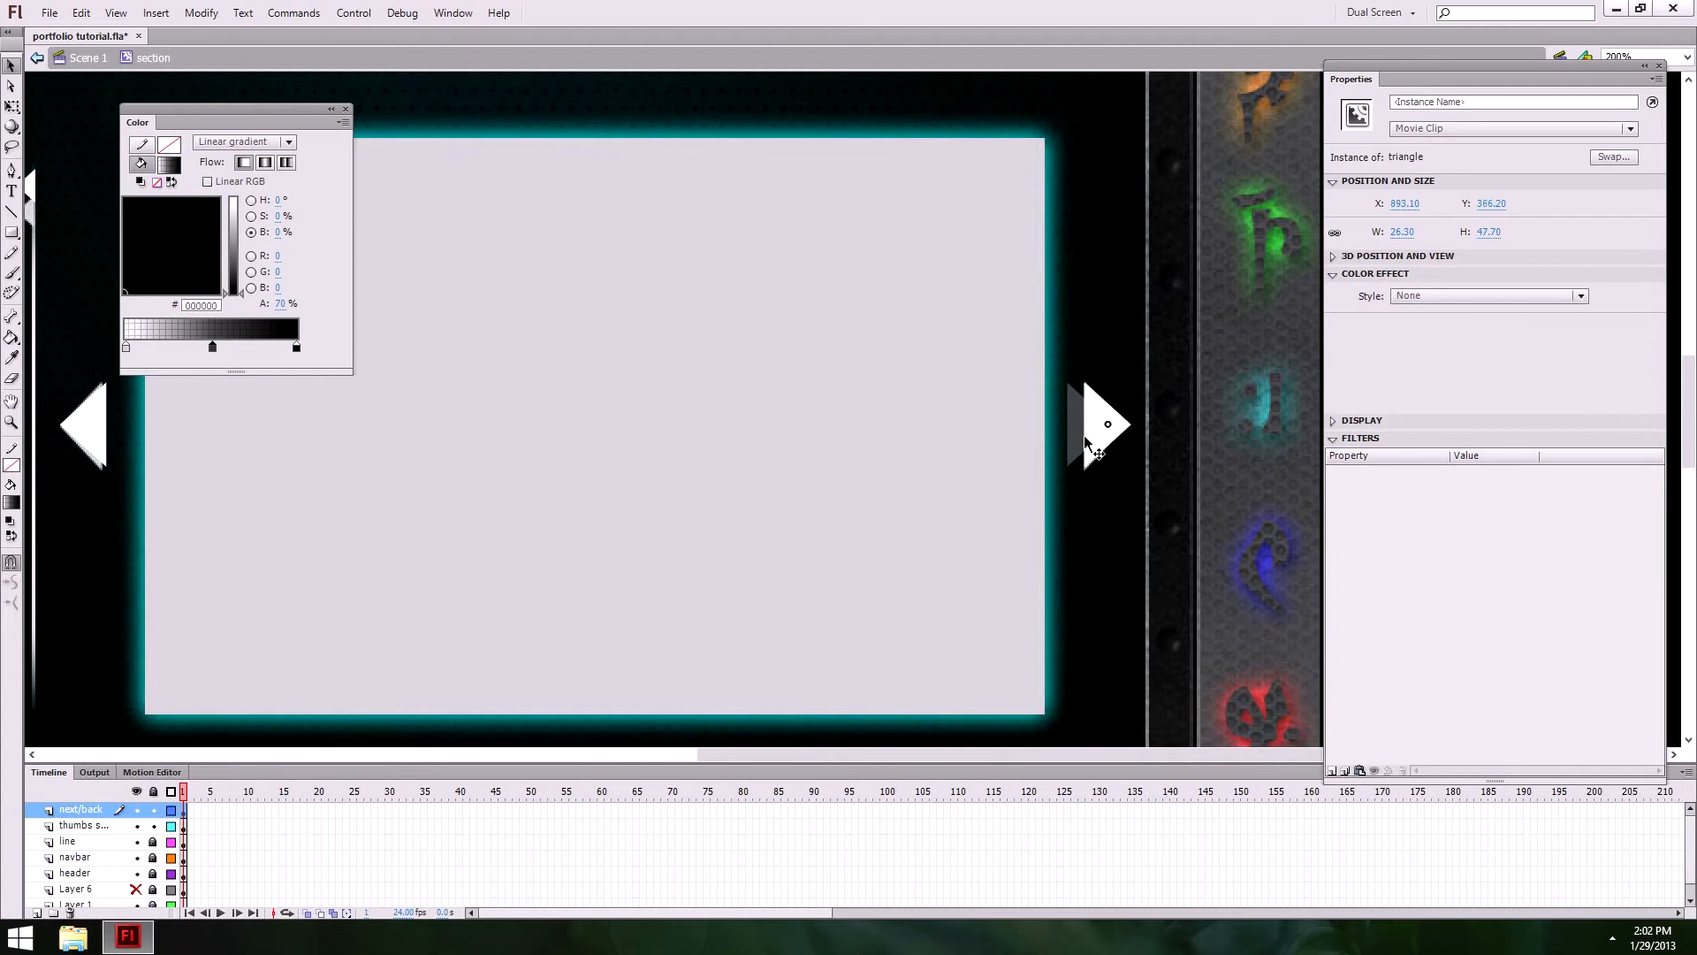
pyautogui.click(1099, 530)
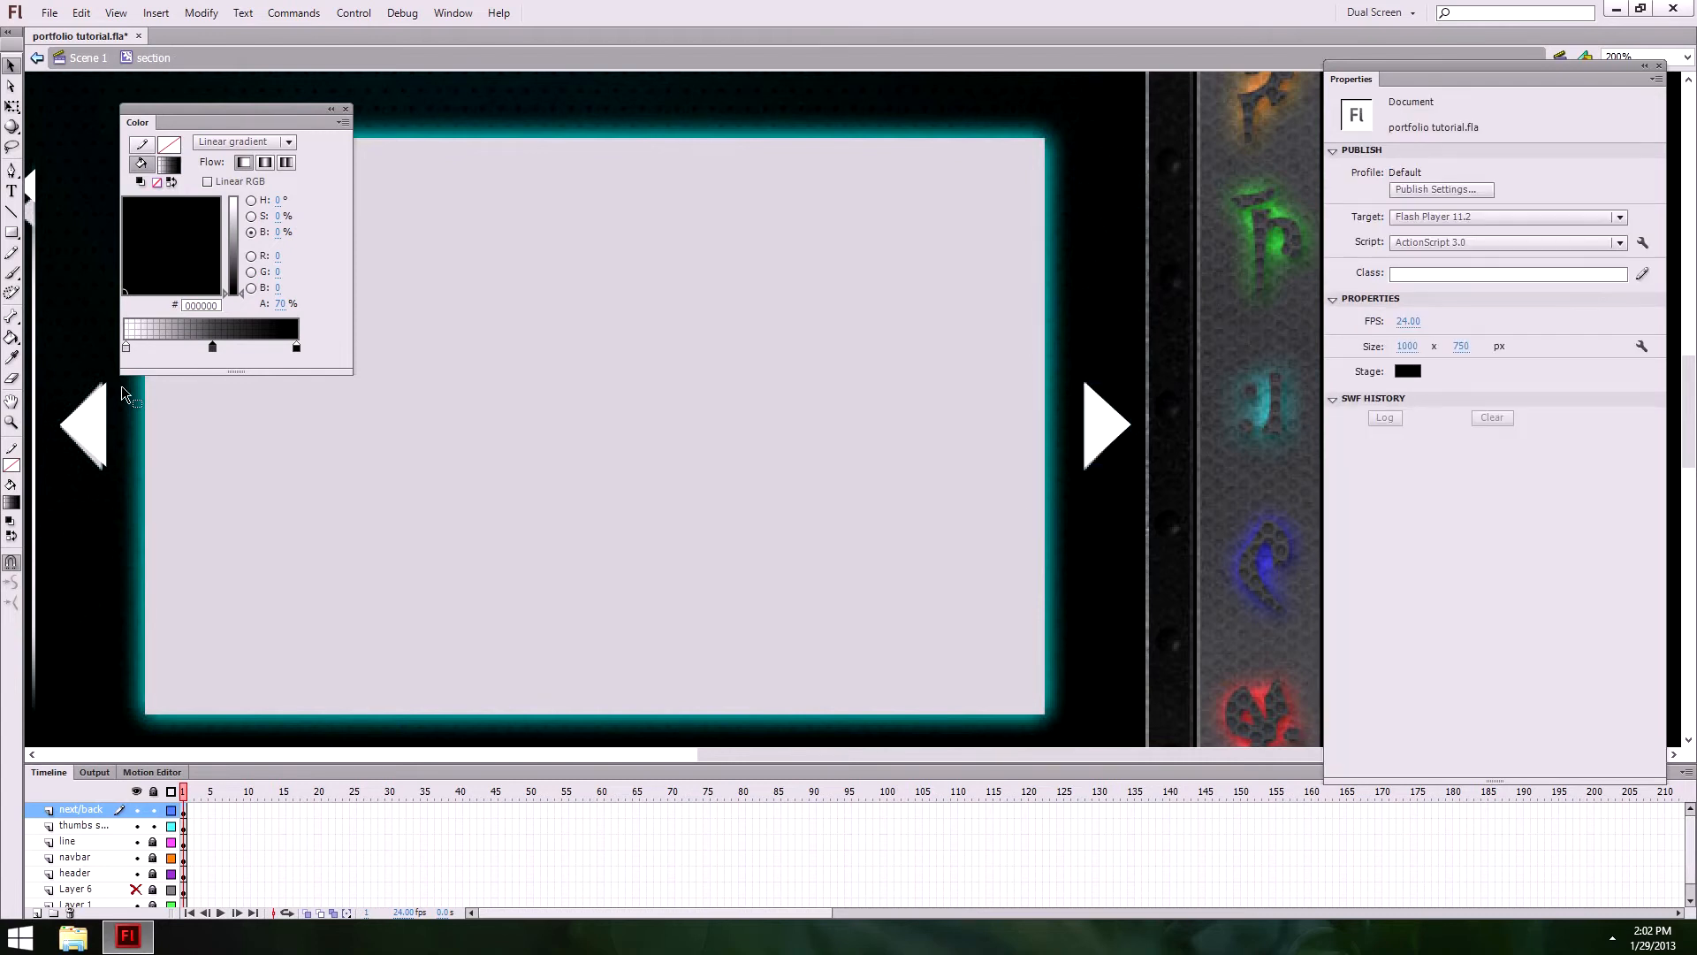
# Step: Nudge the back triangle sideways to X 284.40 so it covers the mockup's back arrow
pyautogui.click(94, 421)
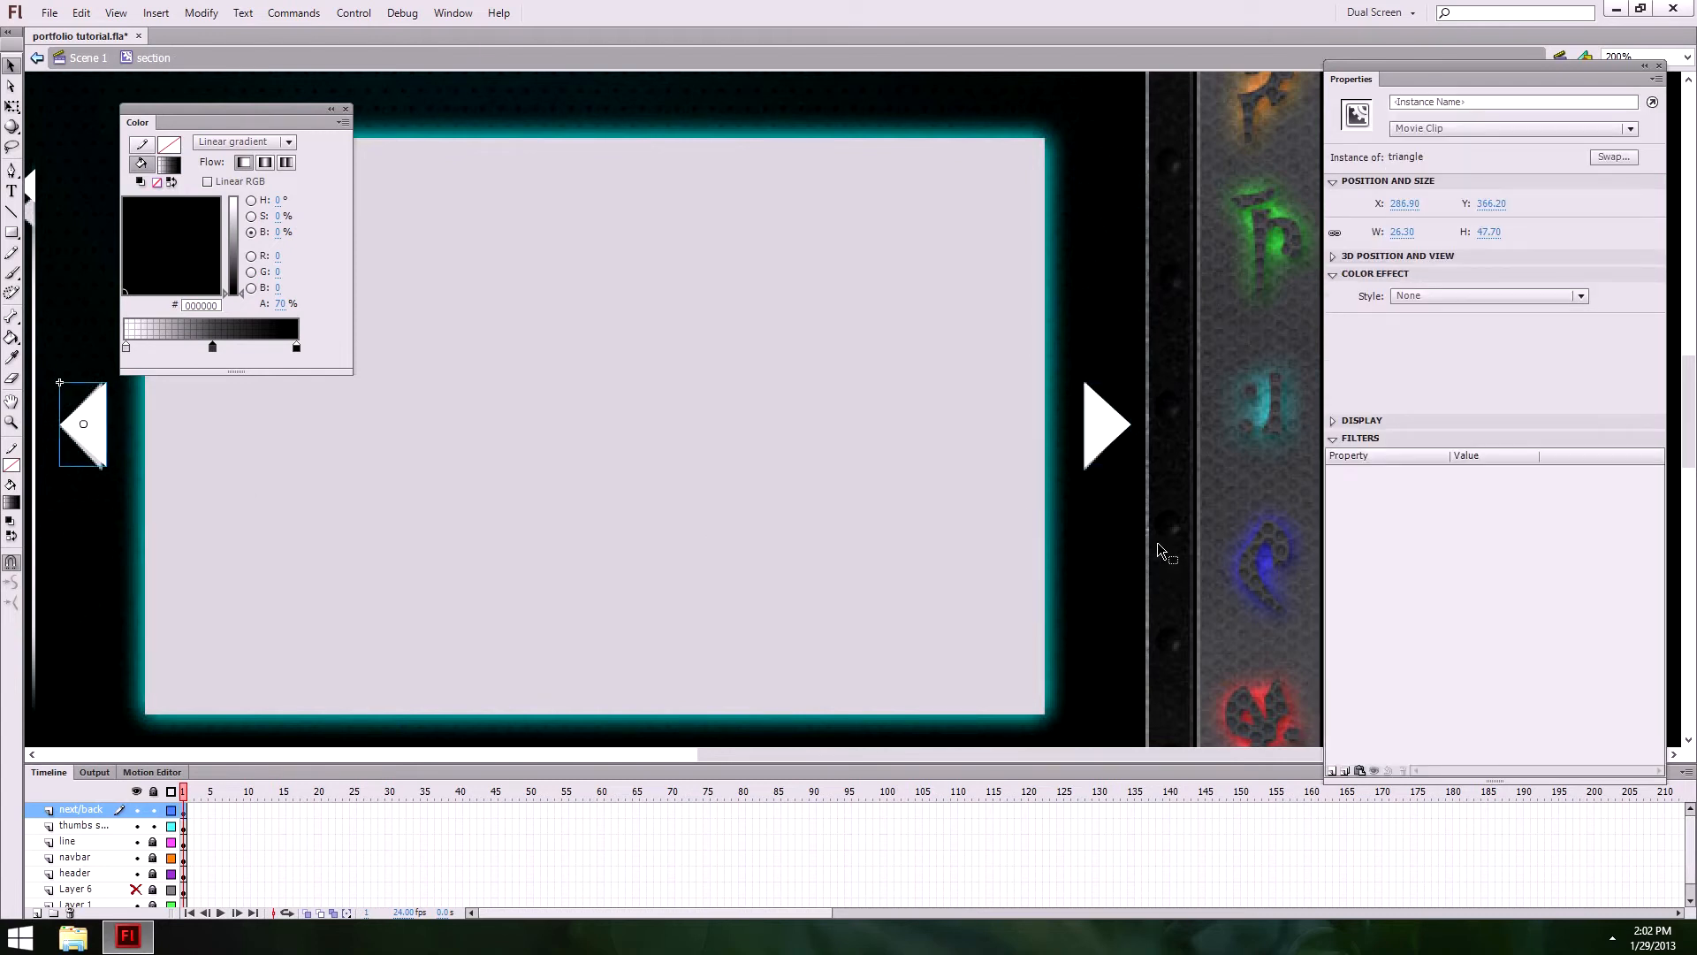
pyautogui.press('Left')
pyautogui.press('Left')
pyautogui.press('Left')
pyautogui.press('Right')
pyautogui.click(872, 481)
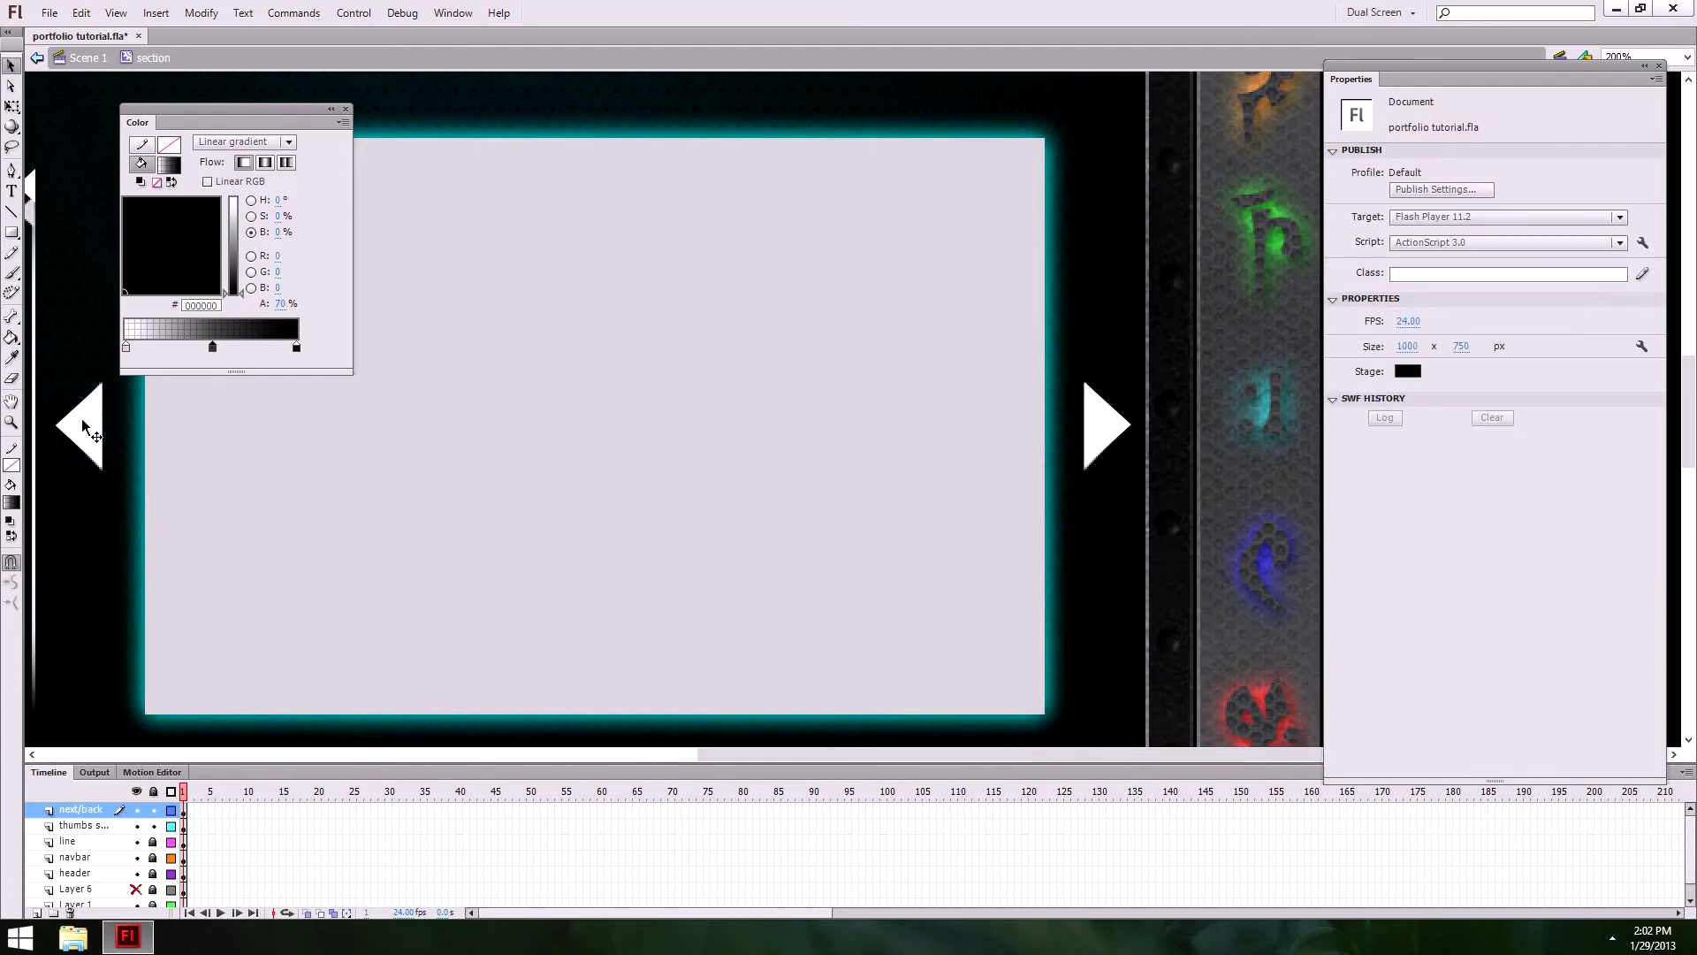
# Step: Align the back and next triangles with each other on their vertical centers
pyautogui.click(82, 417)
pyautogui.keyDown('shift'); pyautogui.click(1103, 425); pyautogui.keyUp('shift')
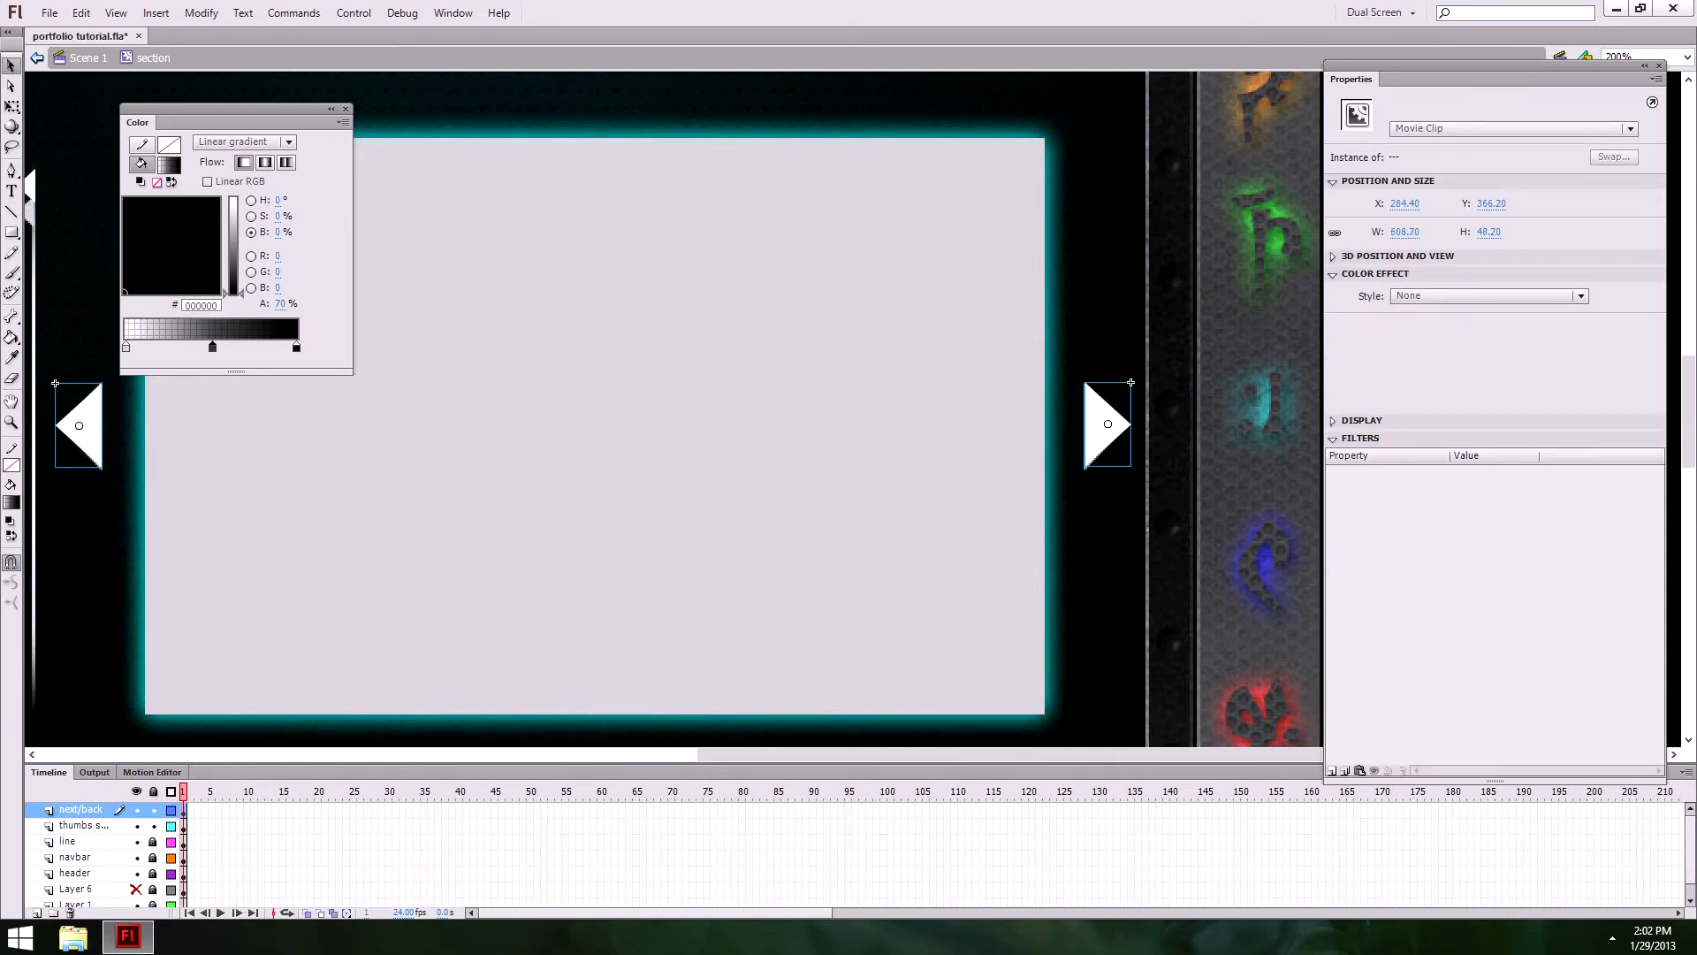
pyautogui.hotkey('ctrl', 'alt', '5')
pyautogui.click(1101, 563)
# Step: Give the left-pointing triangle the instance name backButton and the right-pointing one nextButton
pyautogui.click(78, 422)
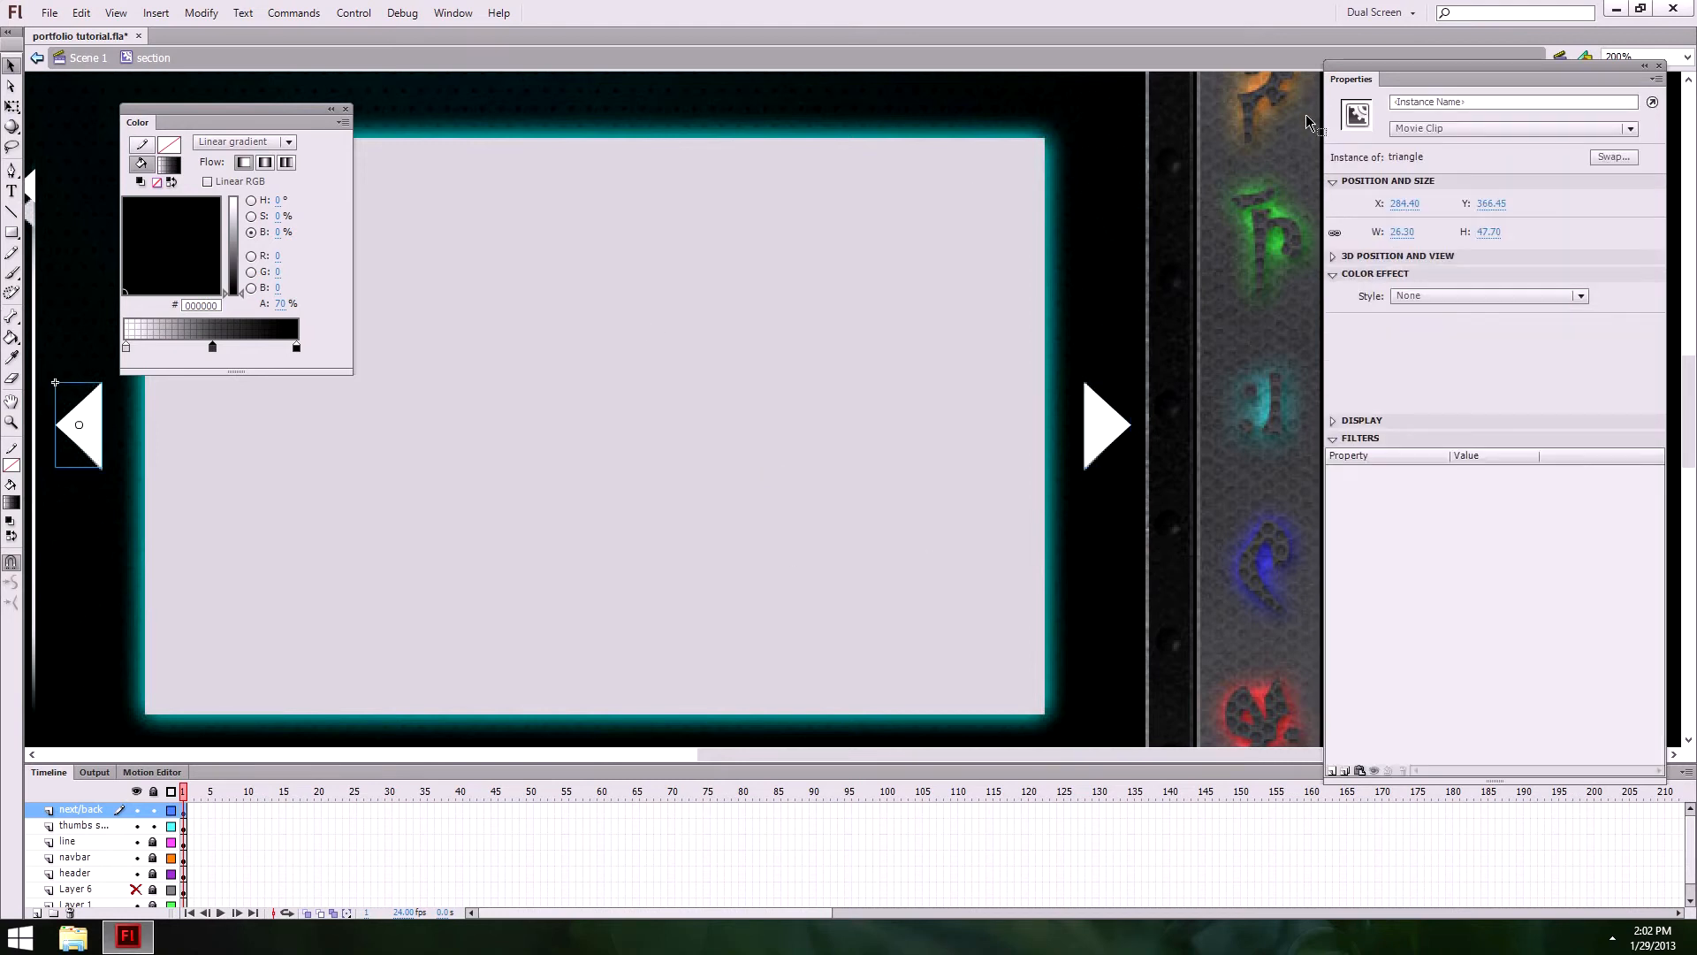
pyautogui.click(1458, 103)
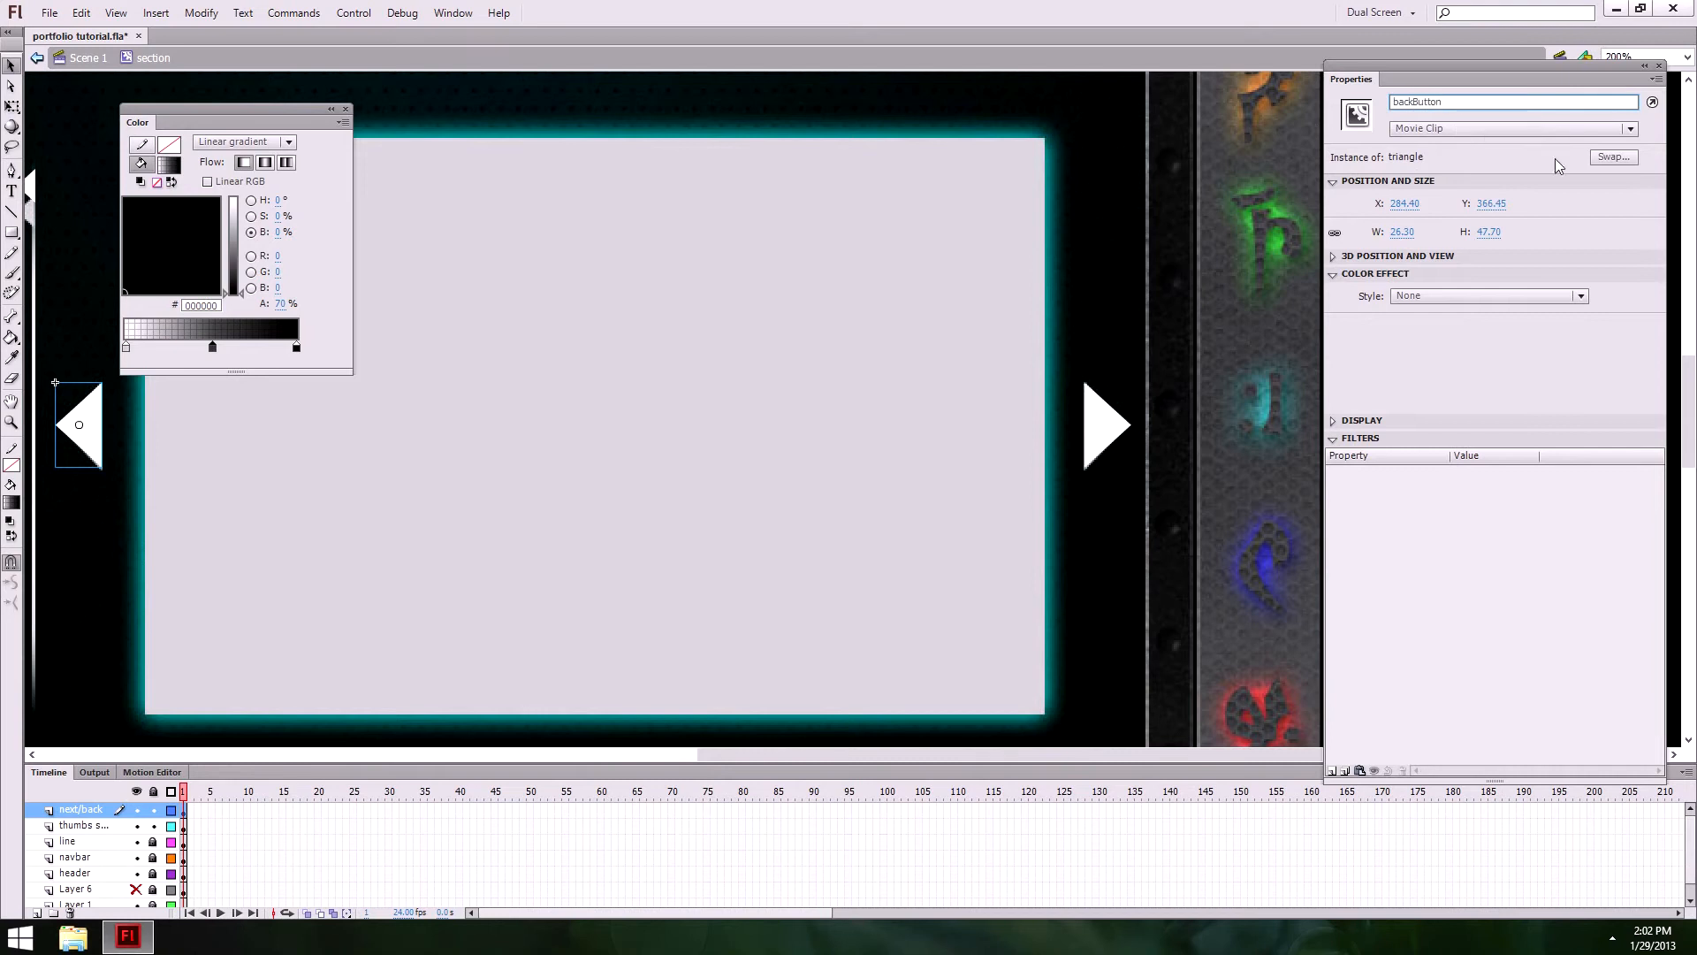
pyautogui.click(1105, 442)
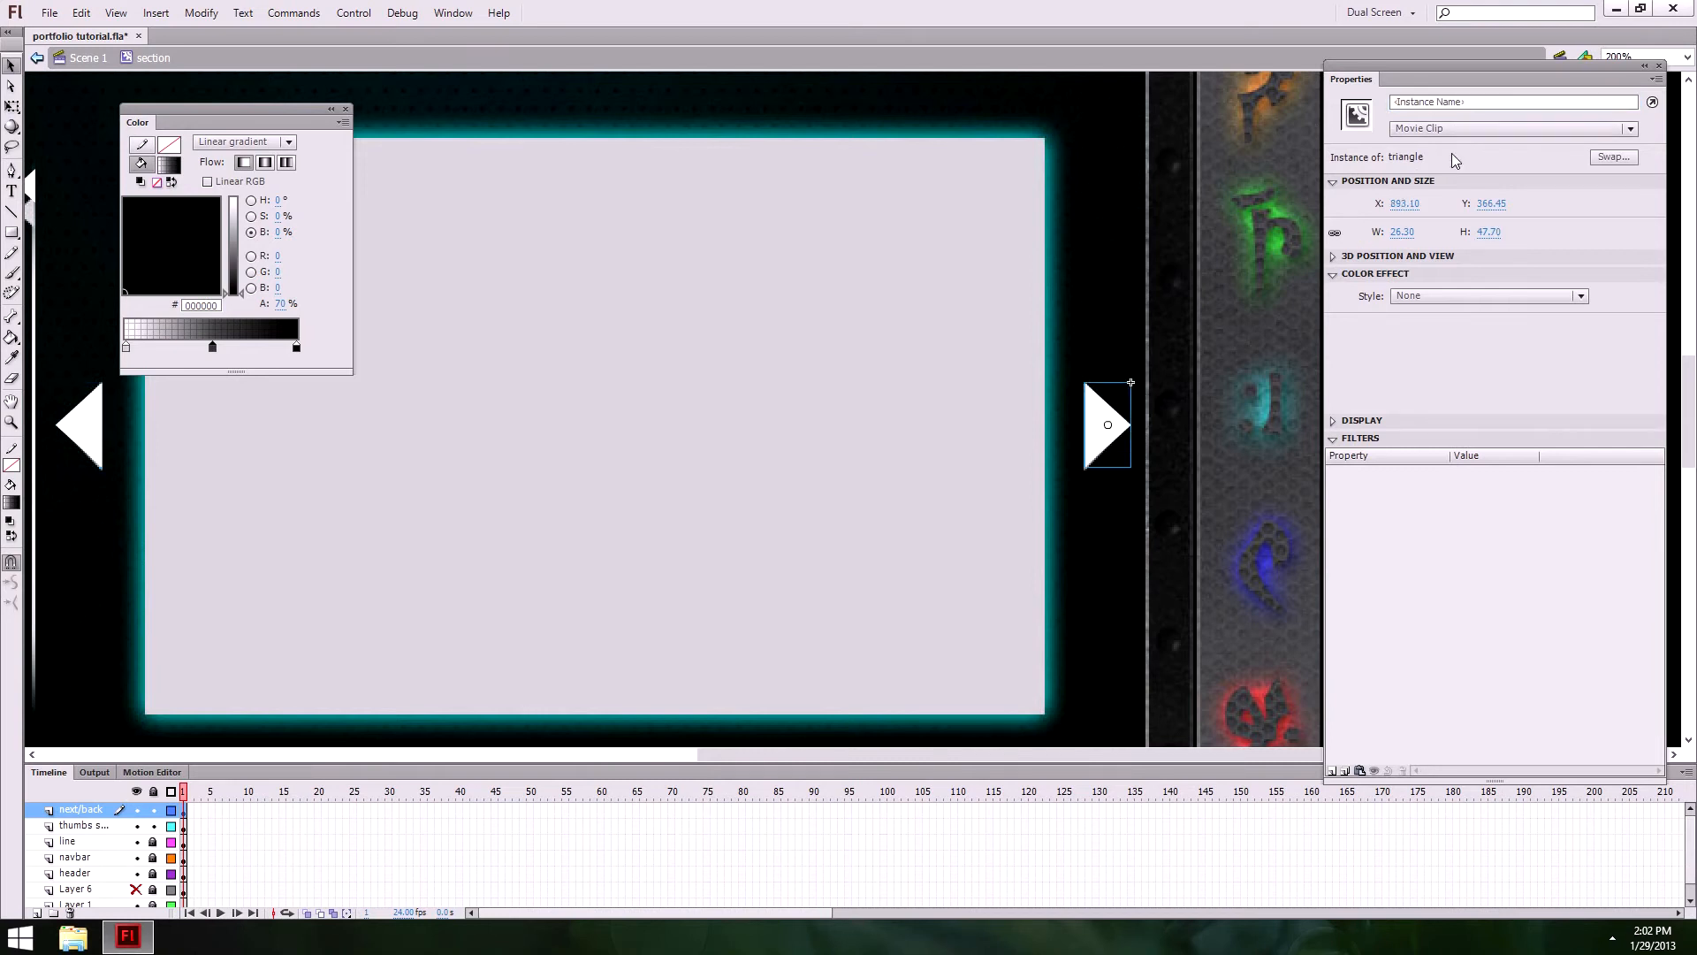
pyautogui.click(1470, 102)
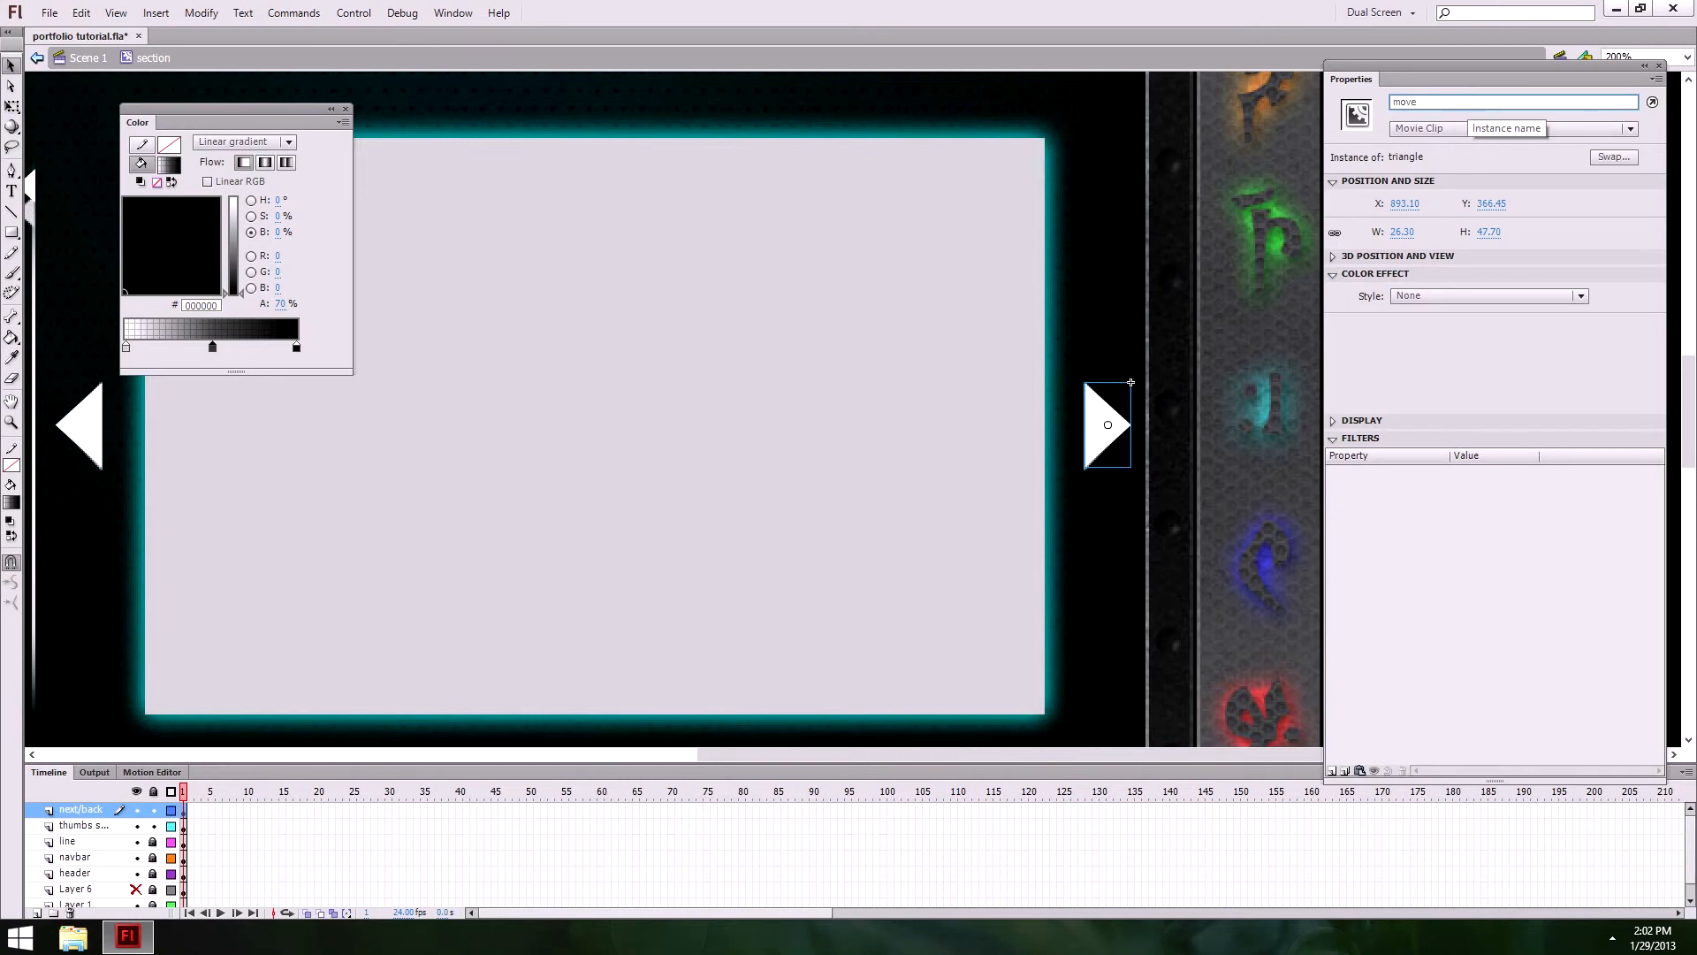
pyautogui.press('Return')
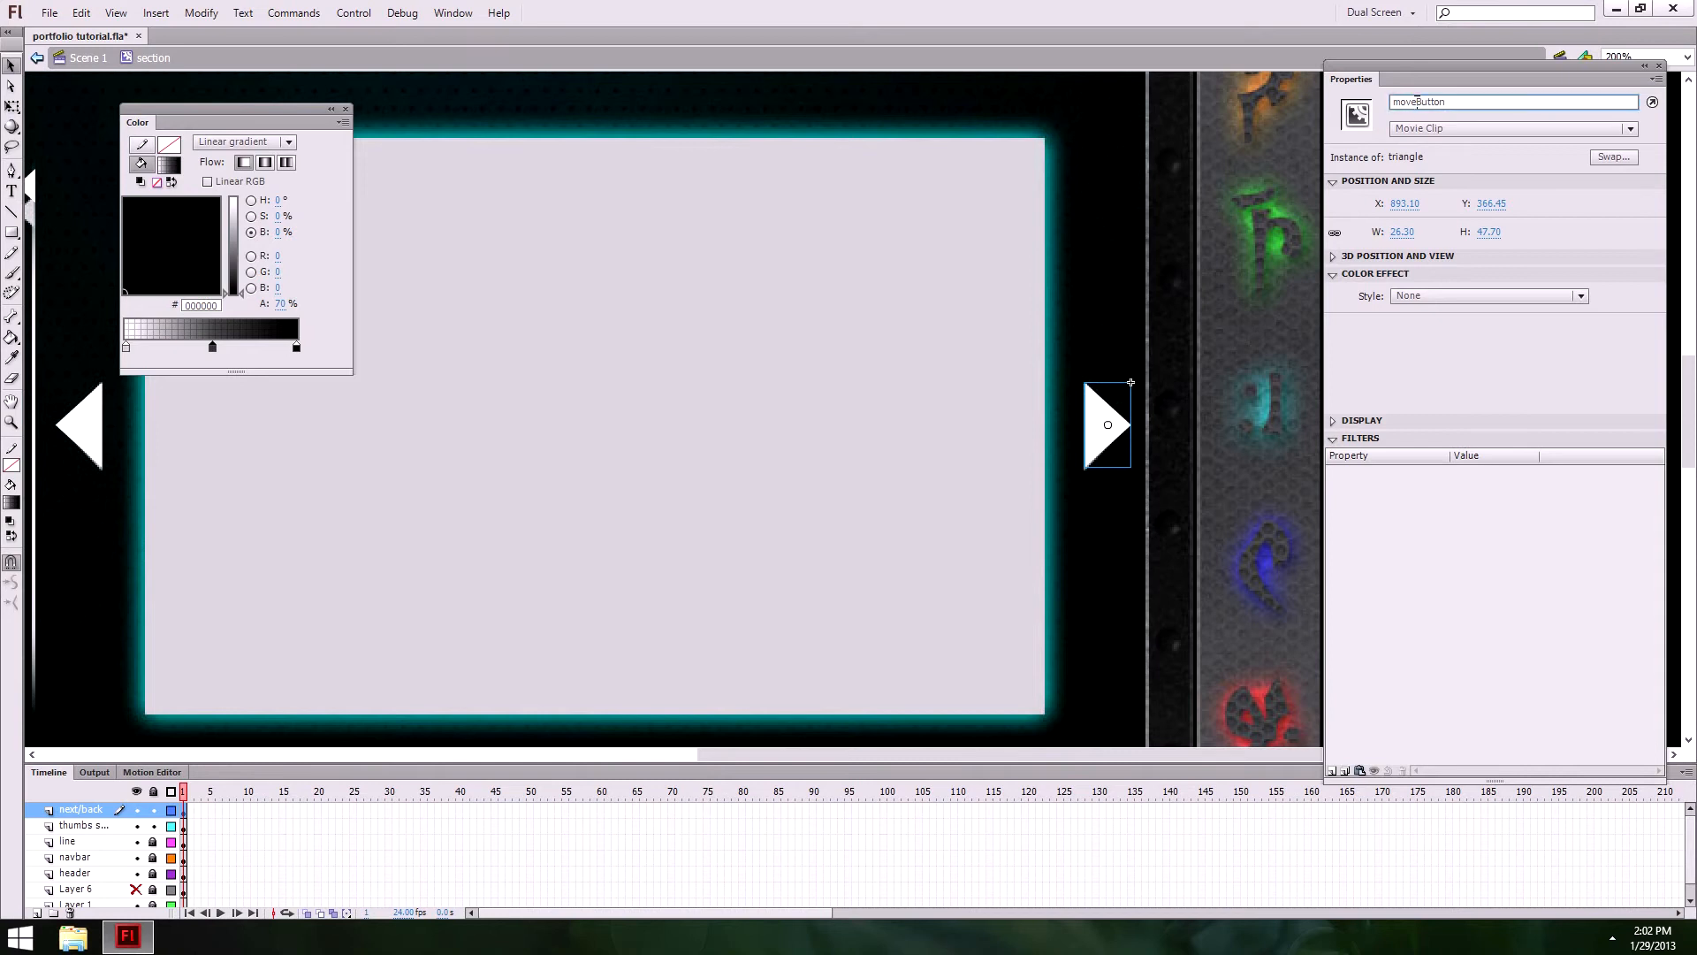
pyautogui.moveTo(1419, 103); pyautogui.dragTo(1185, 107)
pyautogui.write('next')
pyautogui.press('Return')
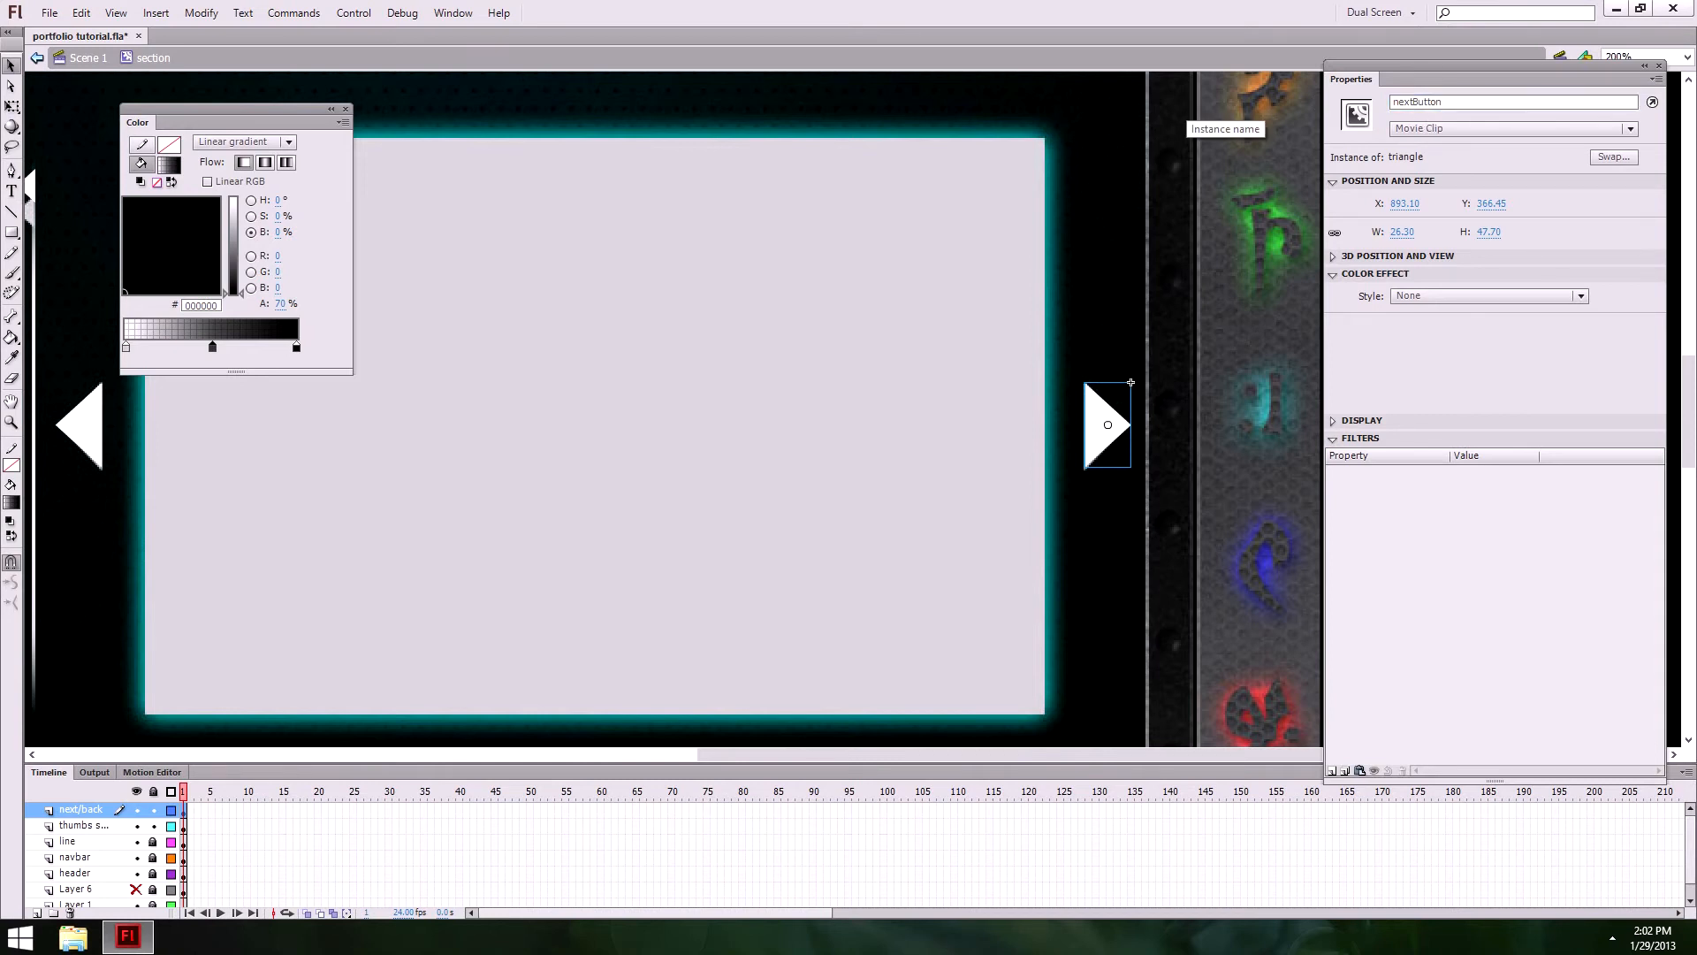
pyautogui.click(1019, 523)
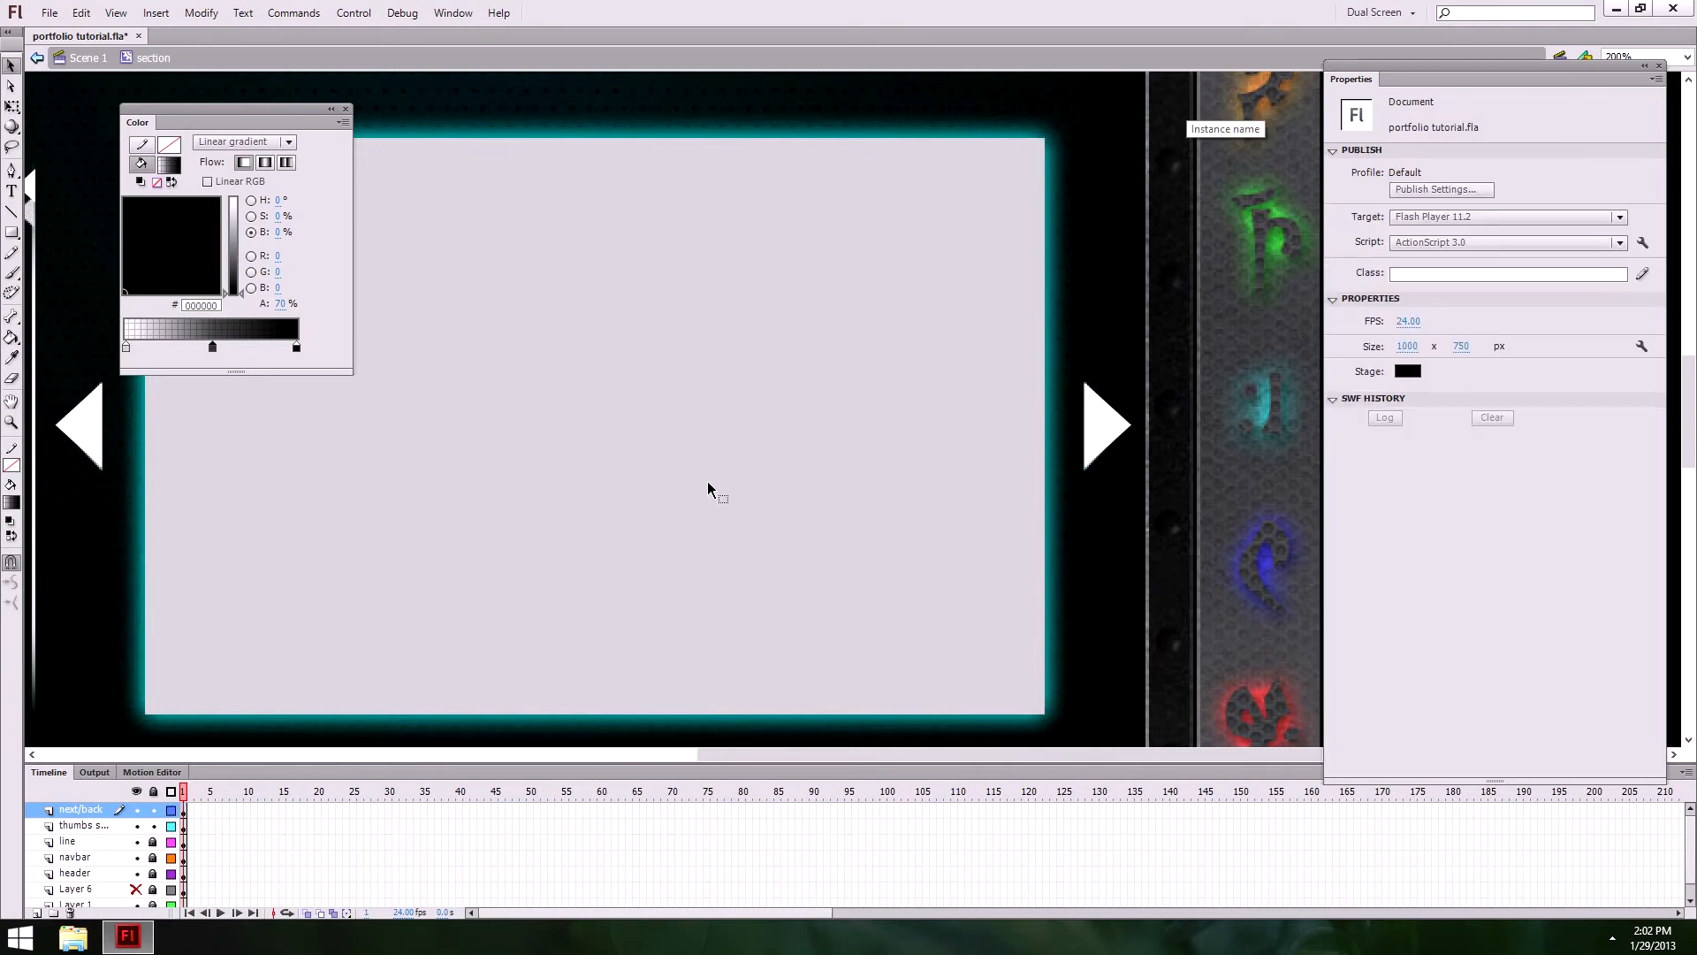
# Step: Lock the thumbnail selector and next/back layers, and add a new layer named image above them
pyautogui.keyDown('ctrl'); pyautogui.keyDown('alt'); pyautogui.click(625, 462); pyautogui.keyUp('alt'); pyautogui.keyUp('ctrl')
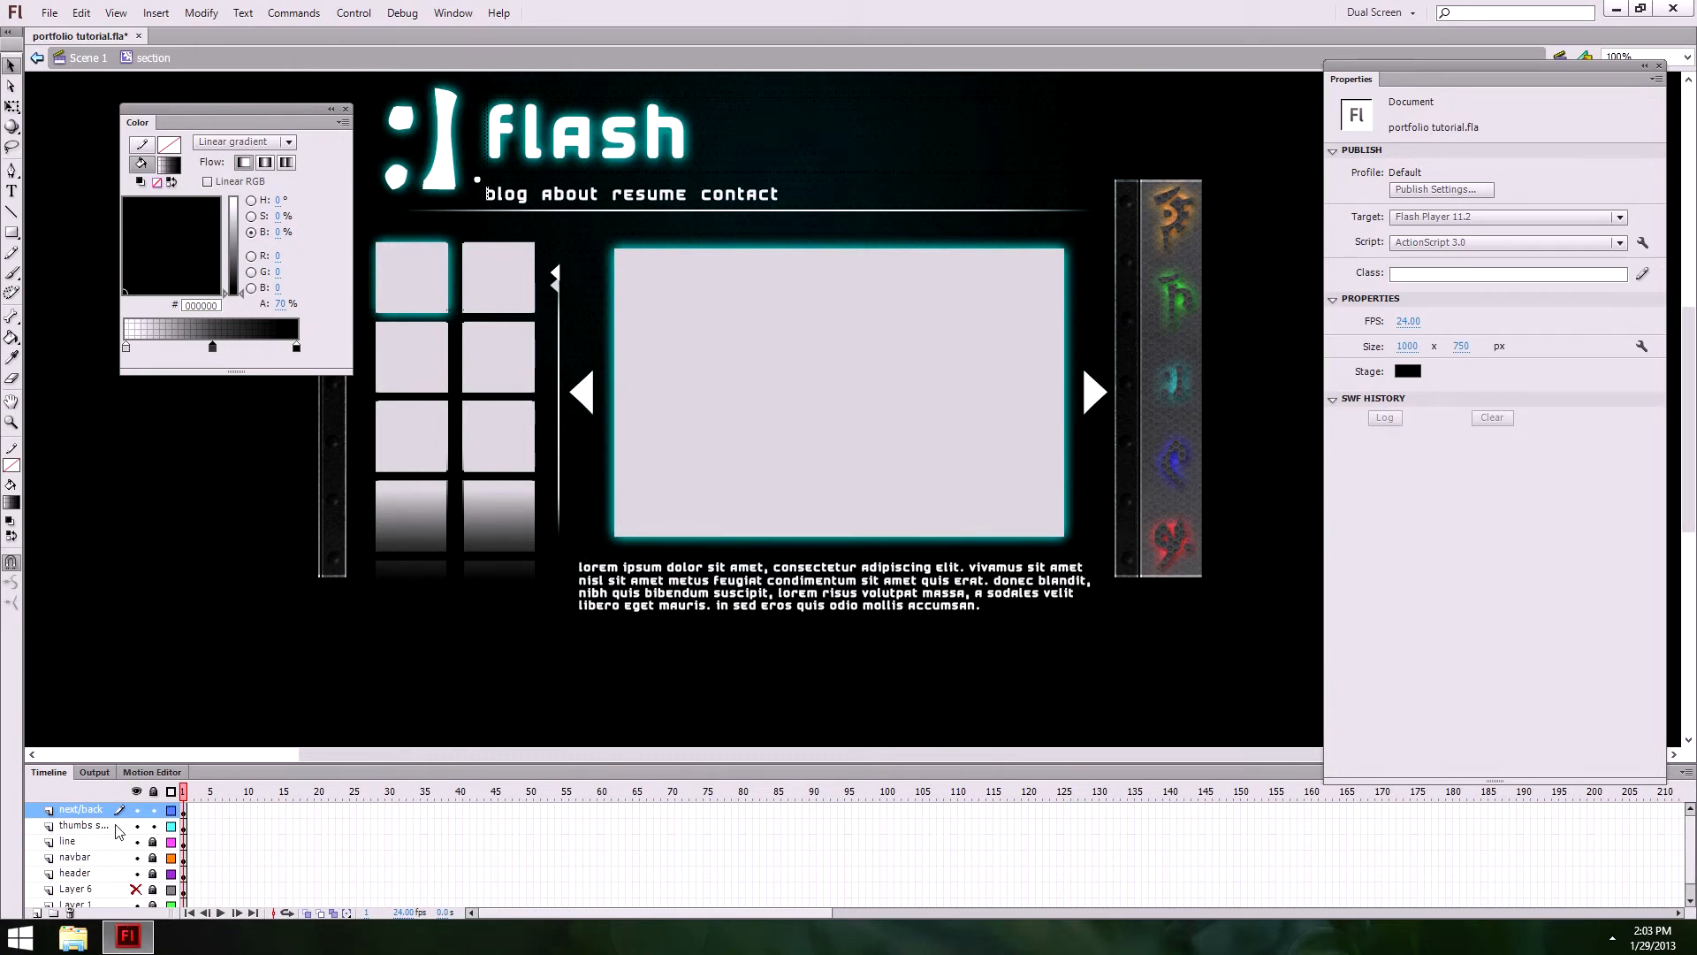
pyautogui.click(153, 825)
pyautogui.click(153, 809)
pyautogui.click(37, 913)
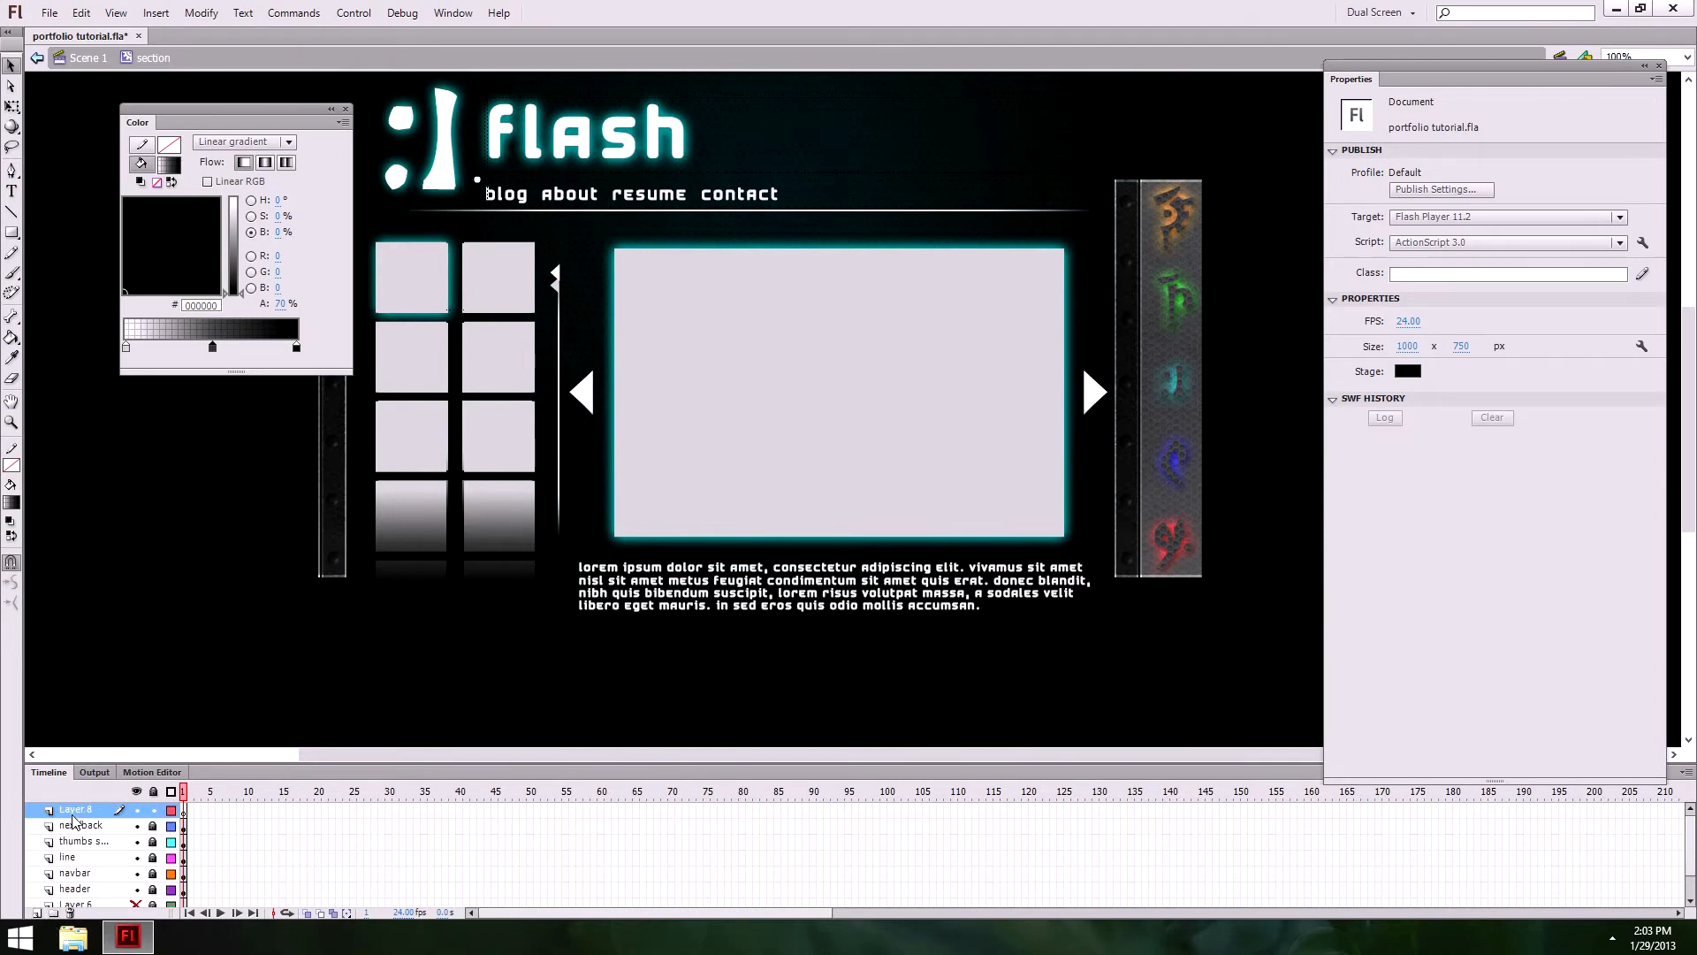
pyautogui.doubleClick(80, 810)
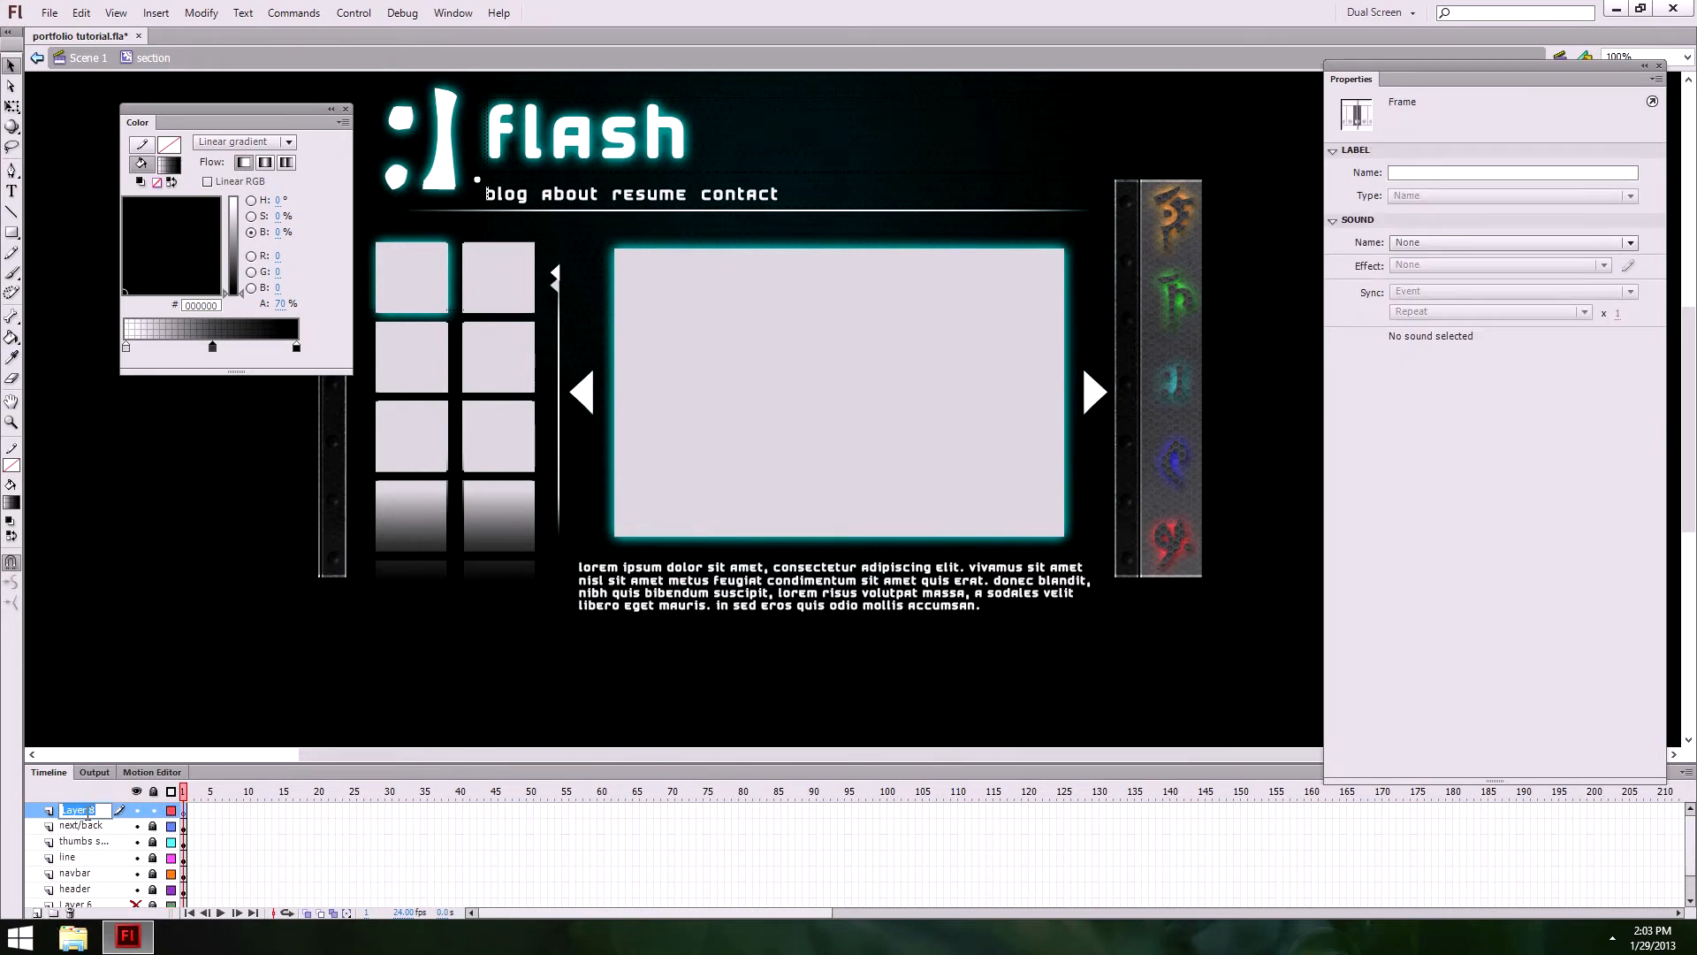
pyautogui.write('image')
pyautogui.press('Return')
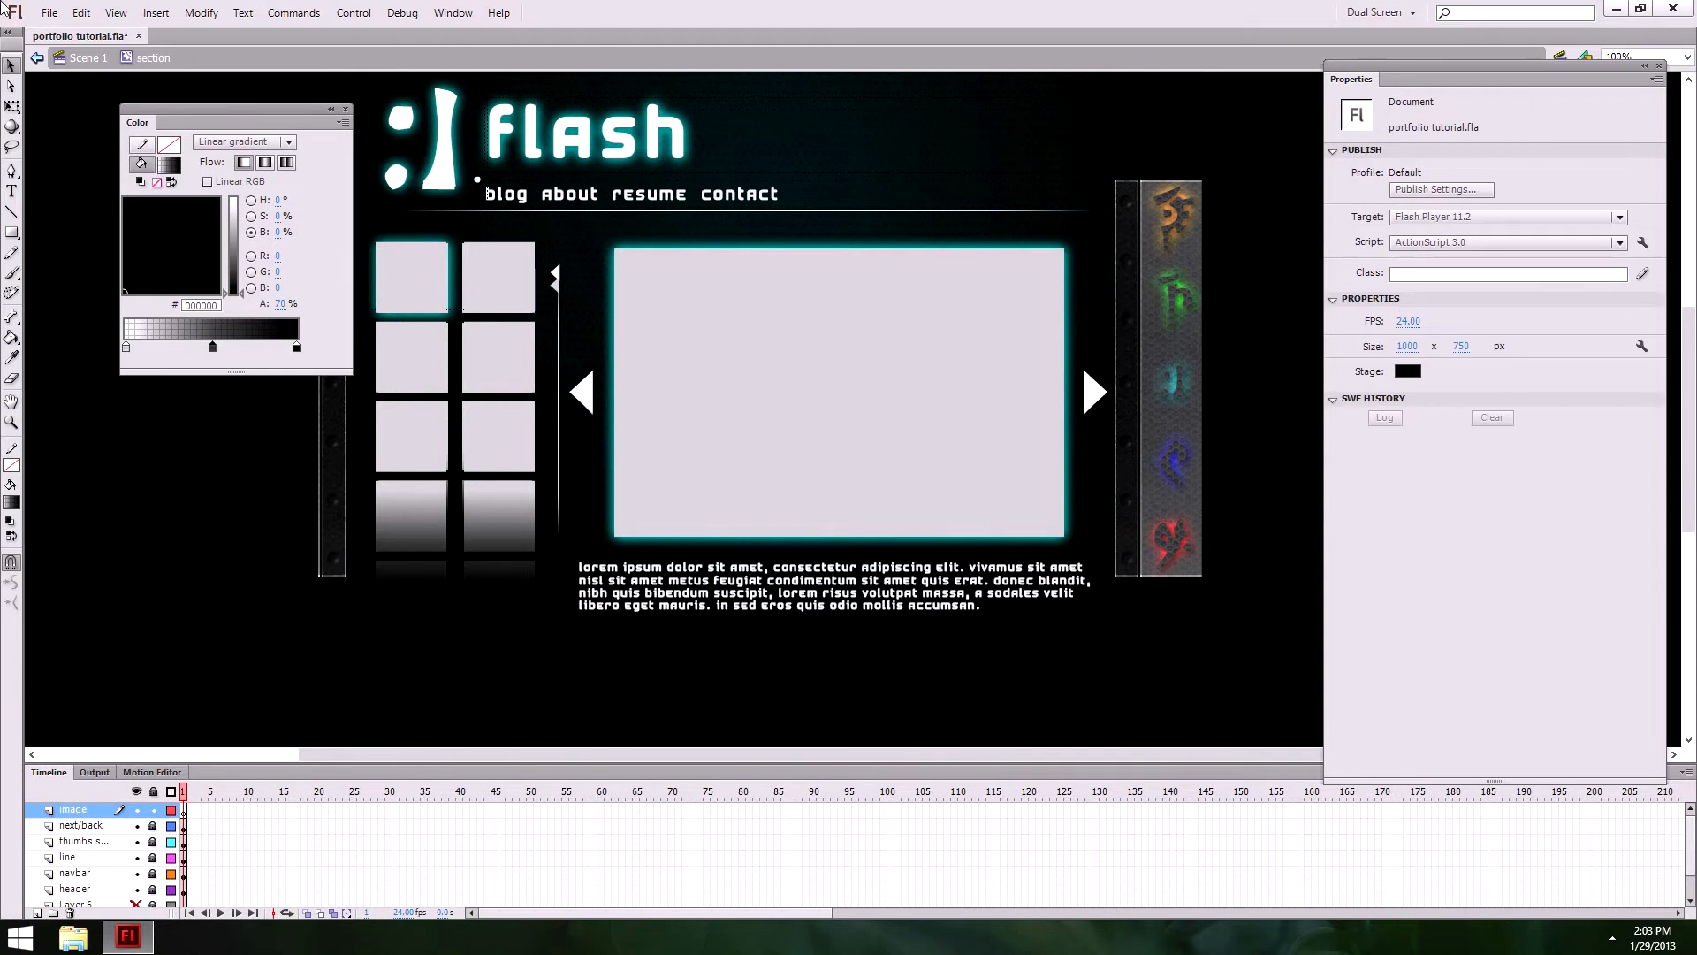
# Step: Draw a light gray #CCCCCC rectangle without stroke, about 510 × 320 px, over the mockup's large image area
pyautogui.click(11, 233)
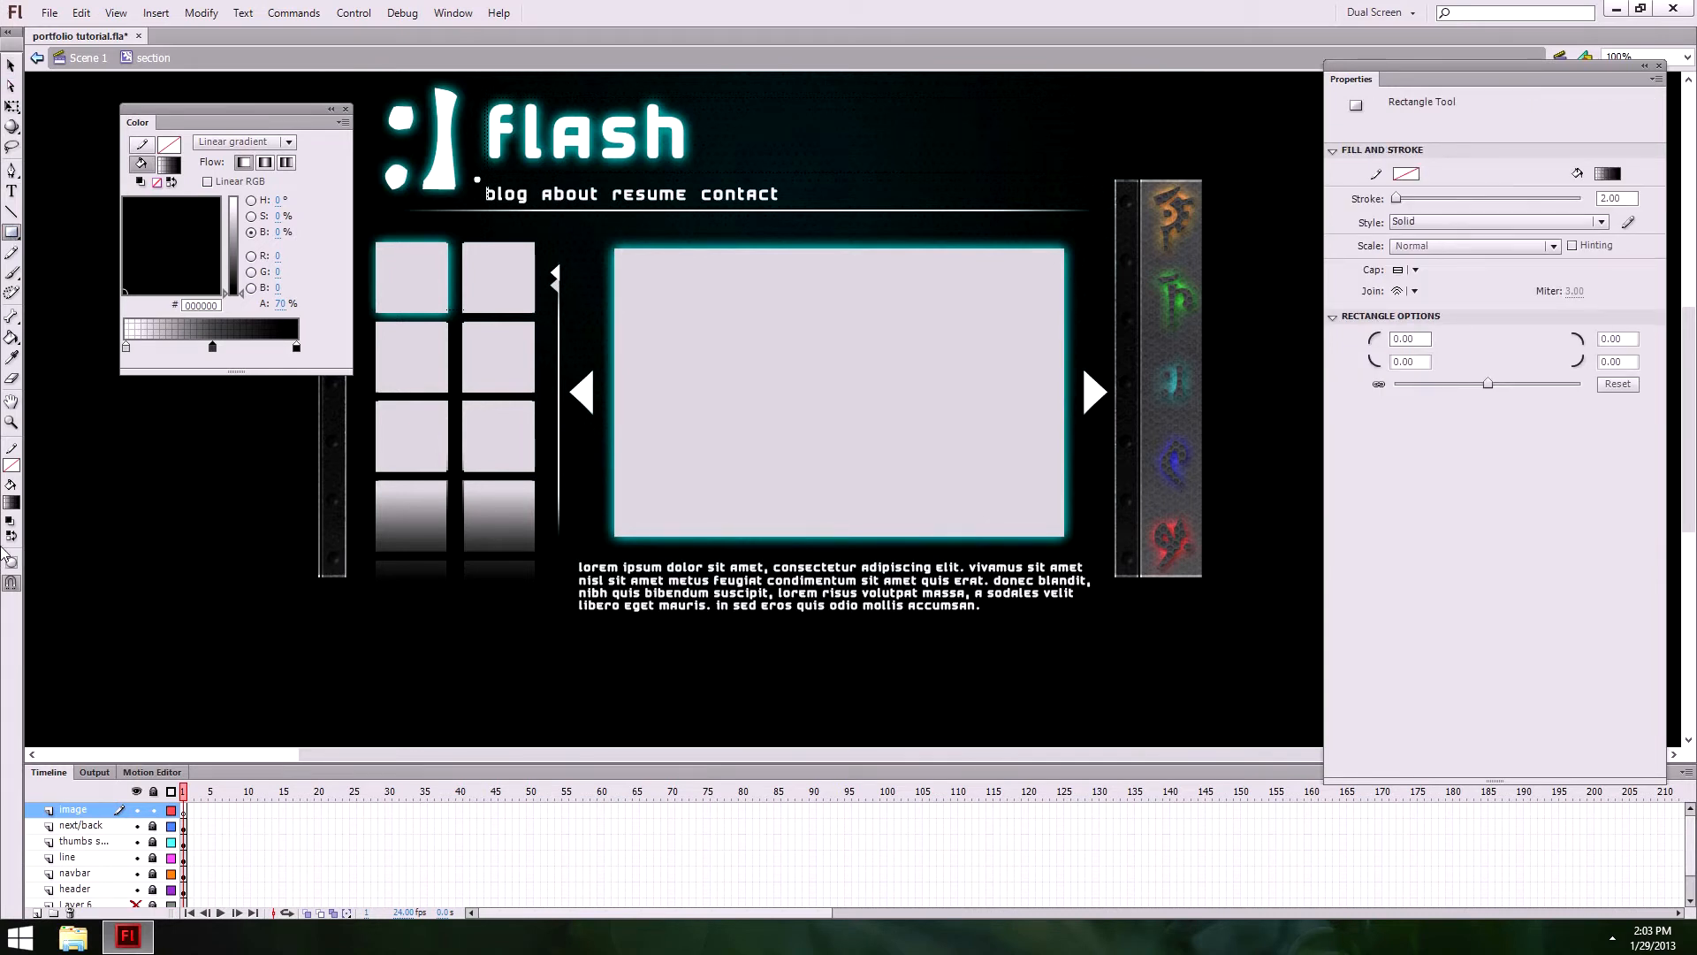
pyautogui.click(11, 502)
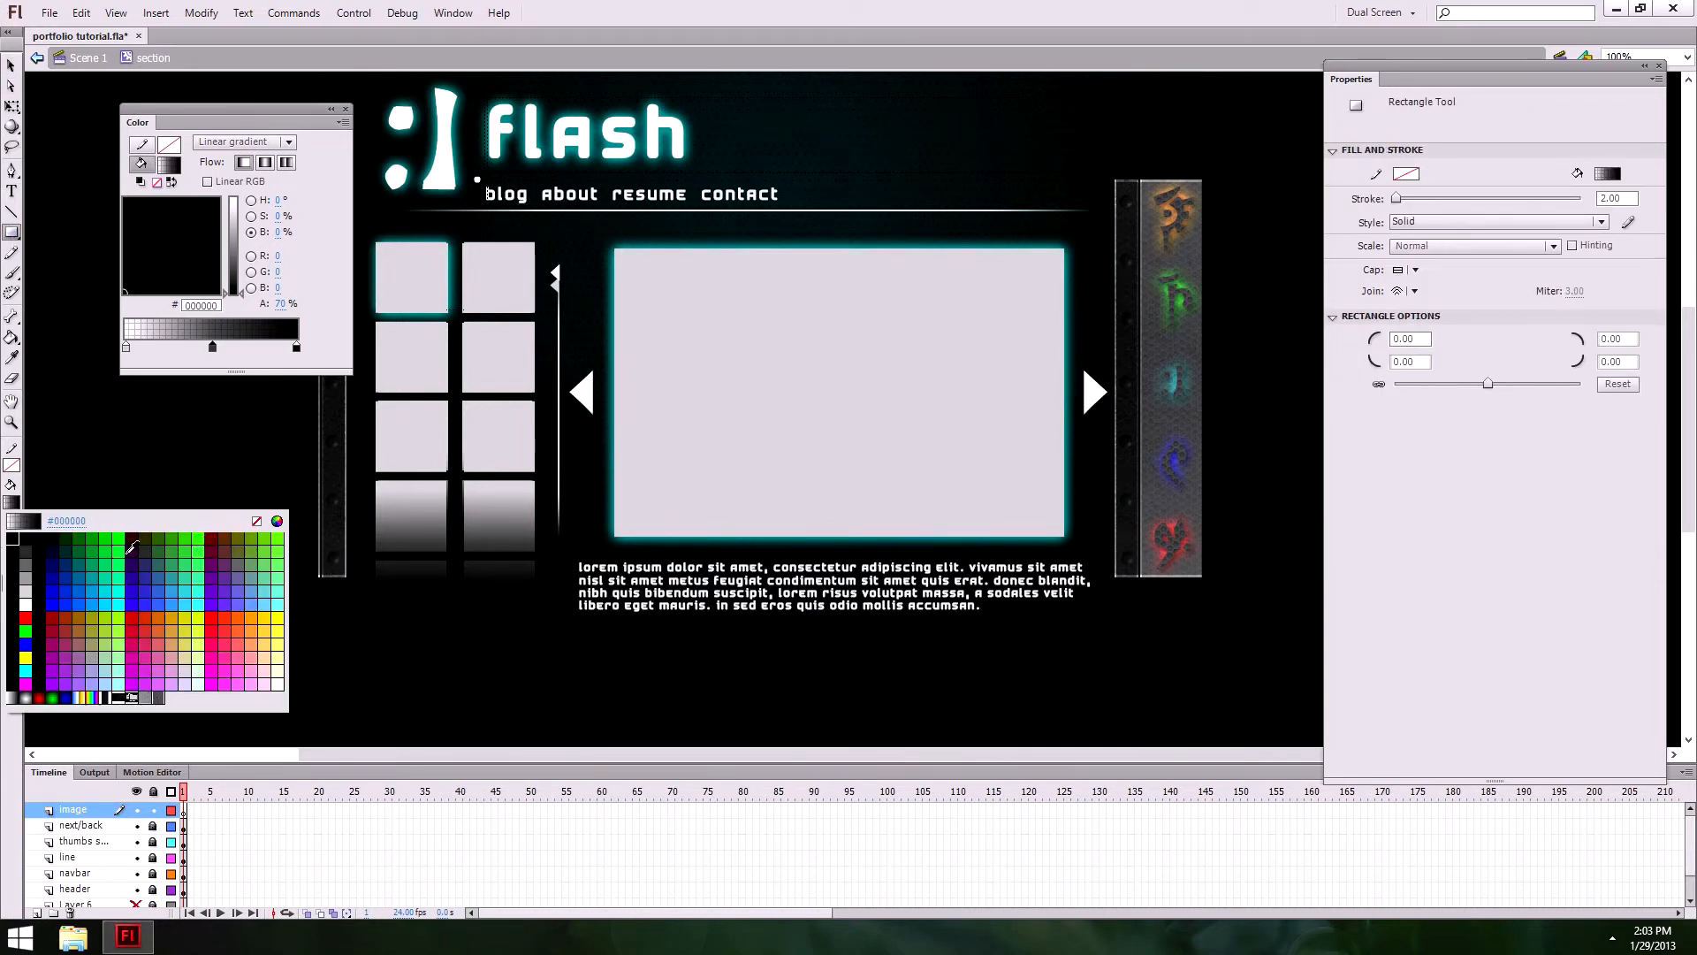
pyautogui.click(25, 592)
pyautogui.moveTo(613, 248); pyautogui.dragTo(1061, 533)
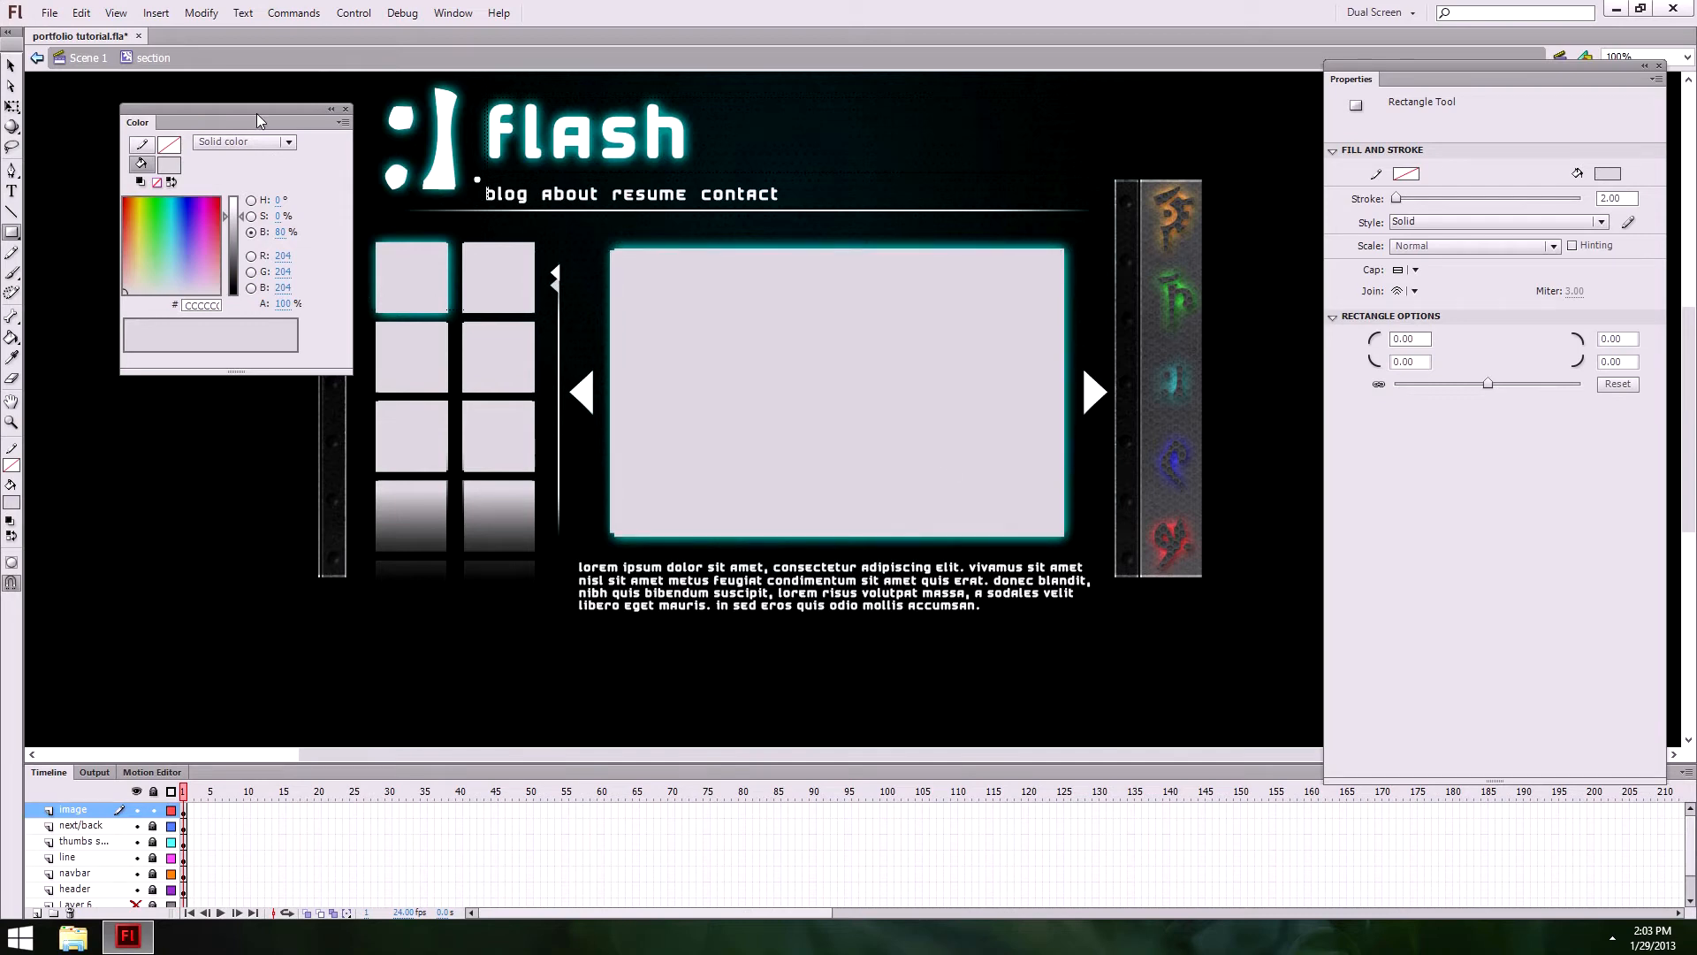
# Step: Nudge the gray rectangle to X 334, Y 229 to line it up with the mockup's image frame
pyautogui.press('v')
pyautogui.click(793, 416)
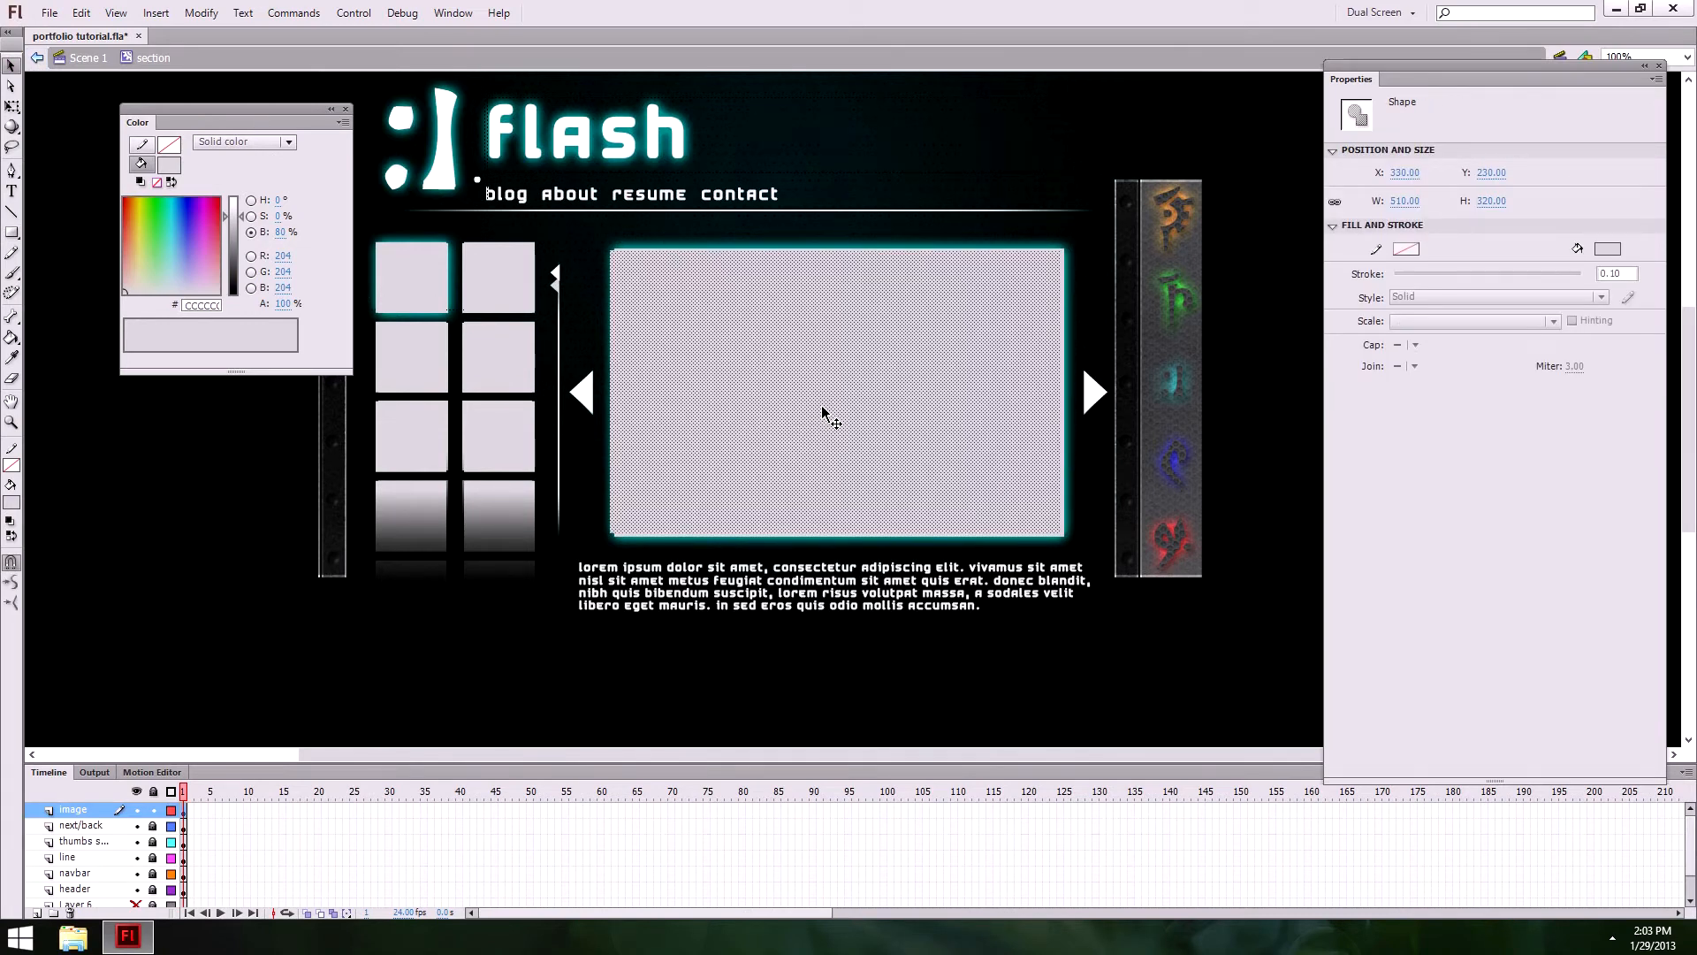
pyautogui.press('Right')
pyautogui.press('Right')
pyautogui.press('Right')
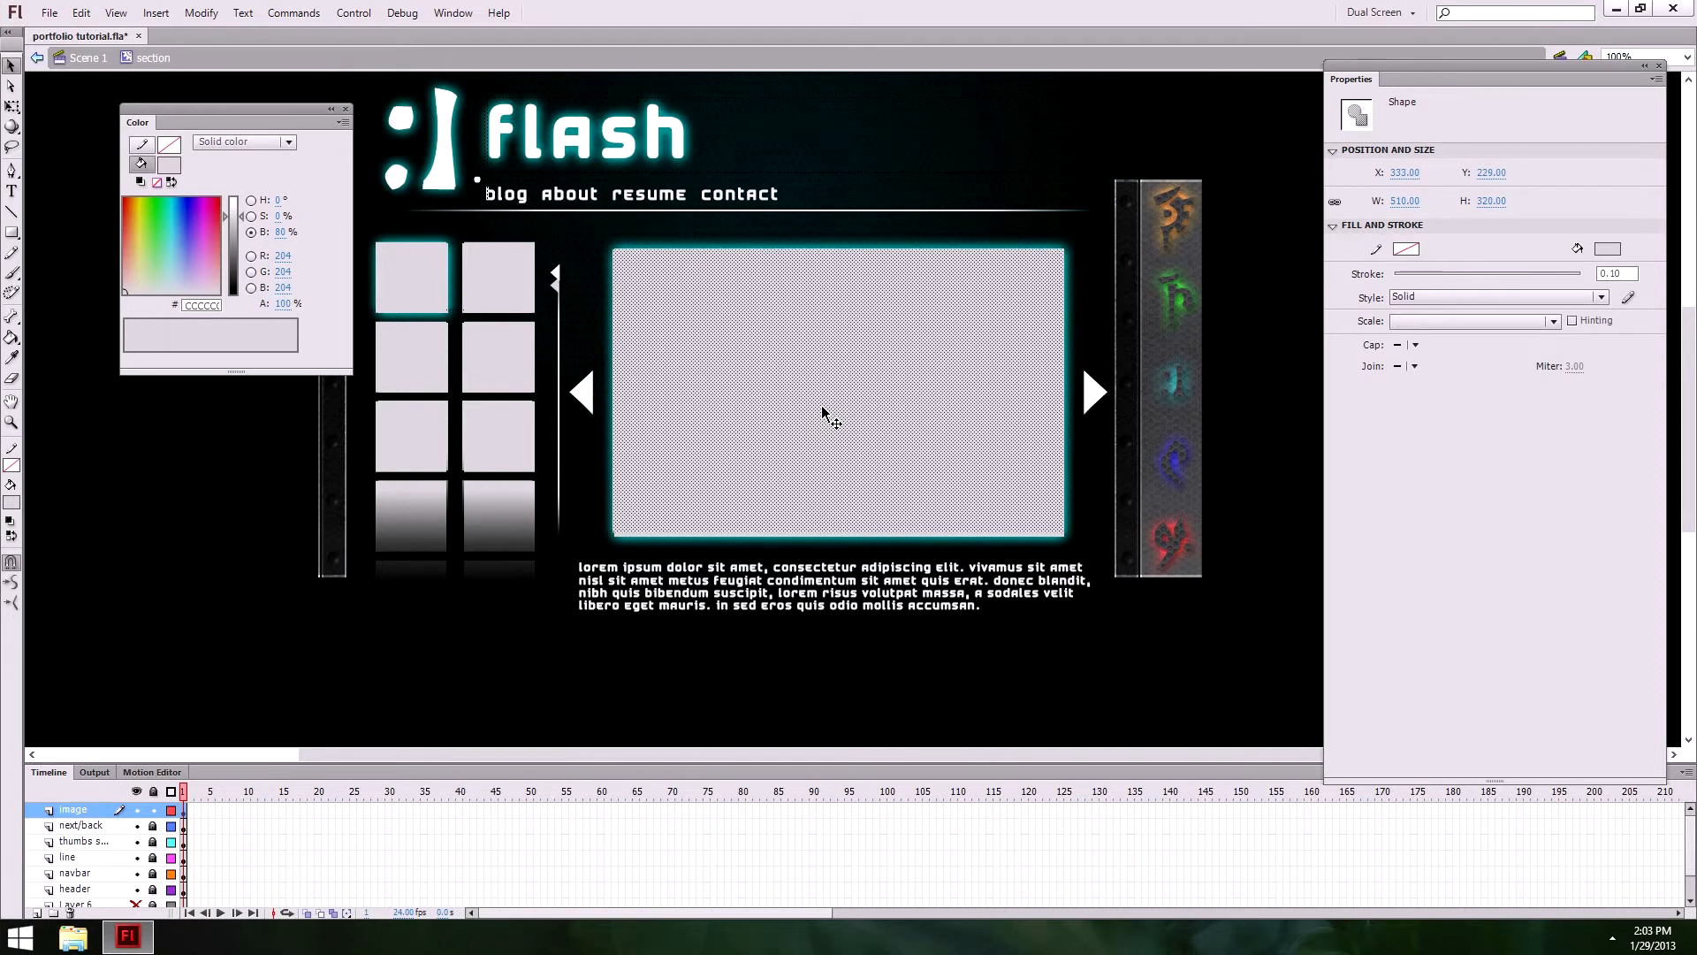
pyautogui.press('Right')
pyautogui.press('Up')
# Step: Stretch the gray rectangle's lower edge to the mockup frame, making it about 324.8 px high
pyautogui.click(12, 105)
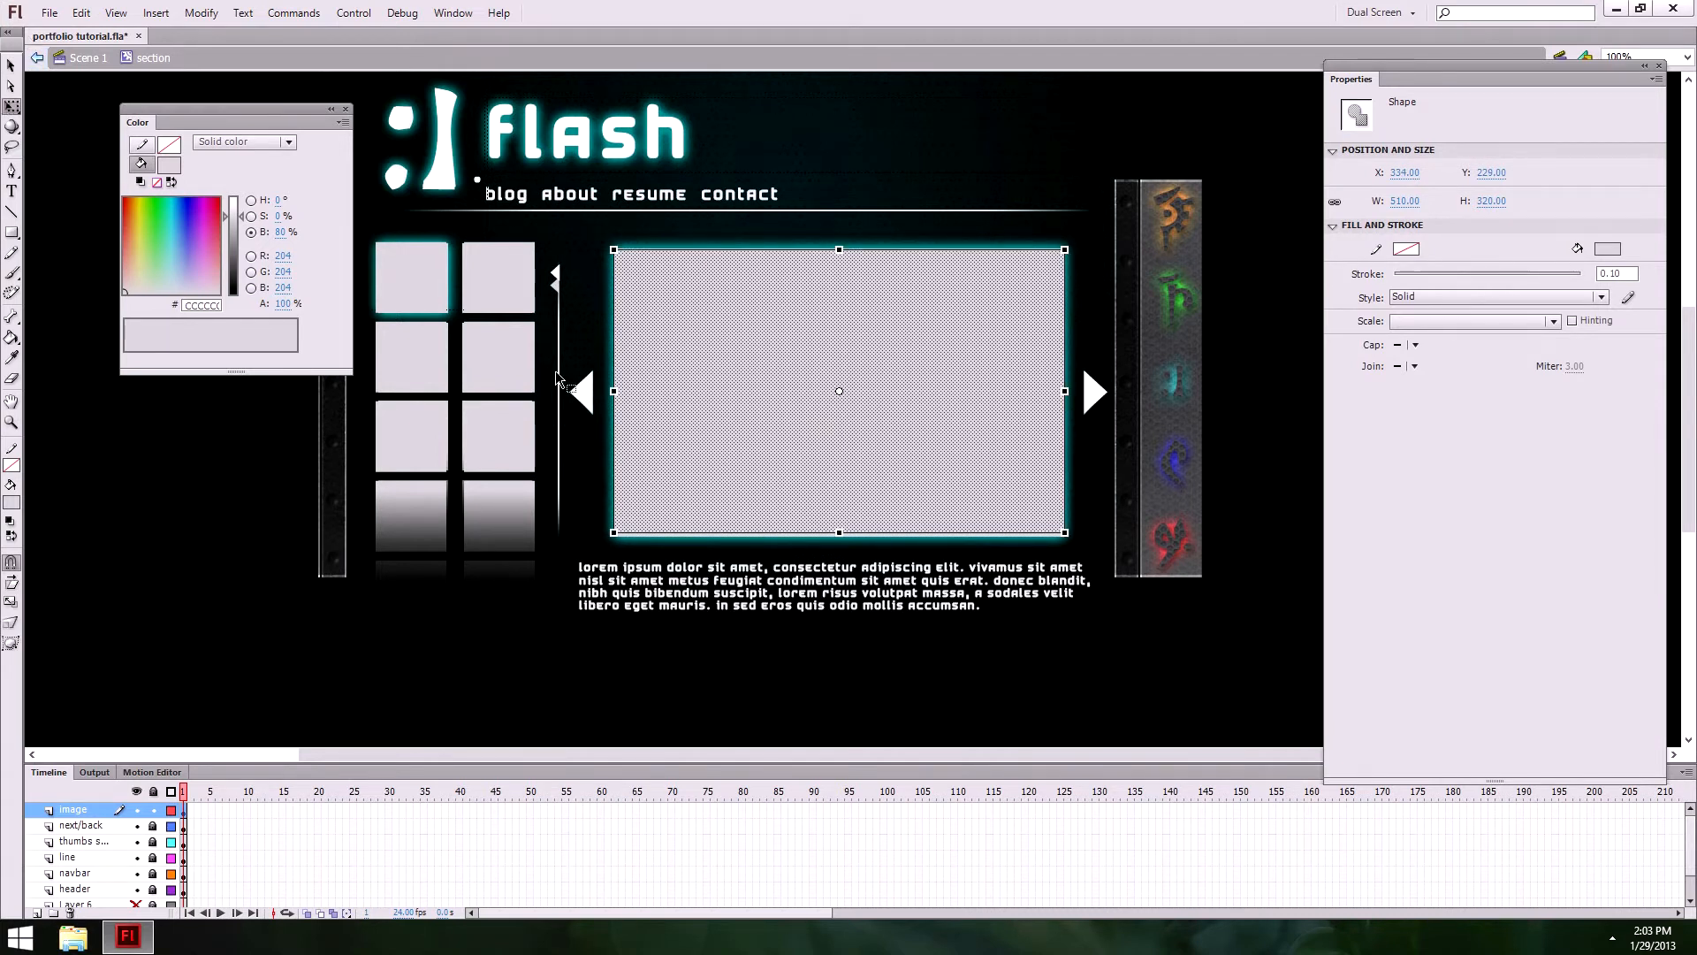
pyautogui.keyDown('ctrl'); pyautogui.click(875, 425); pyautogui.keyUp('ctrl')
pyautogui.moveTo(783, 627); pyautogui.dragTo(782, 631)
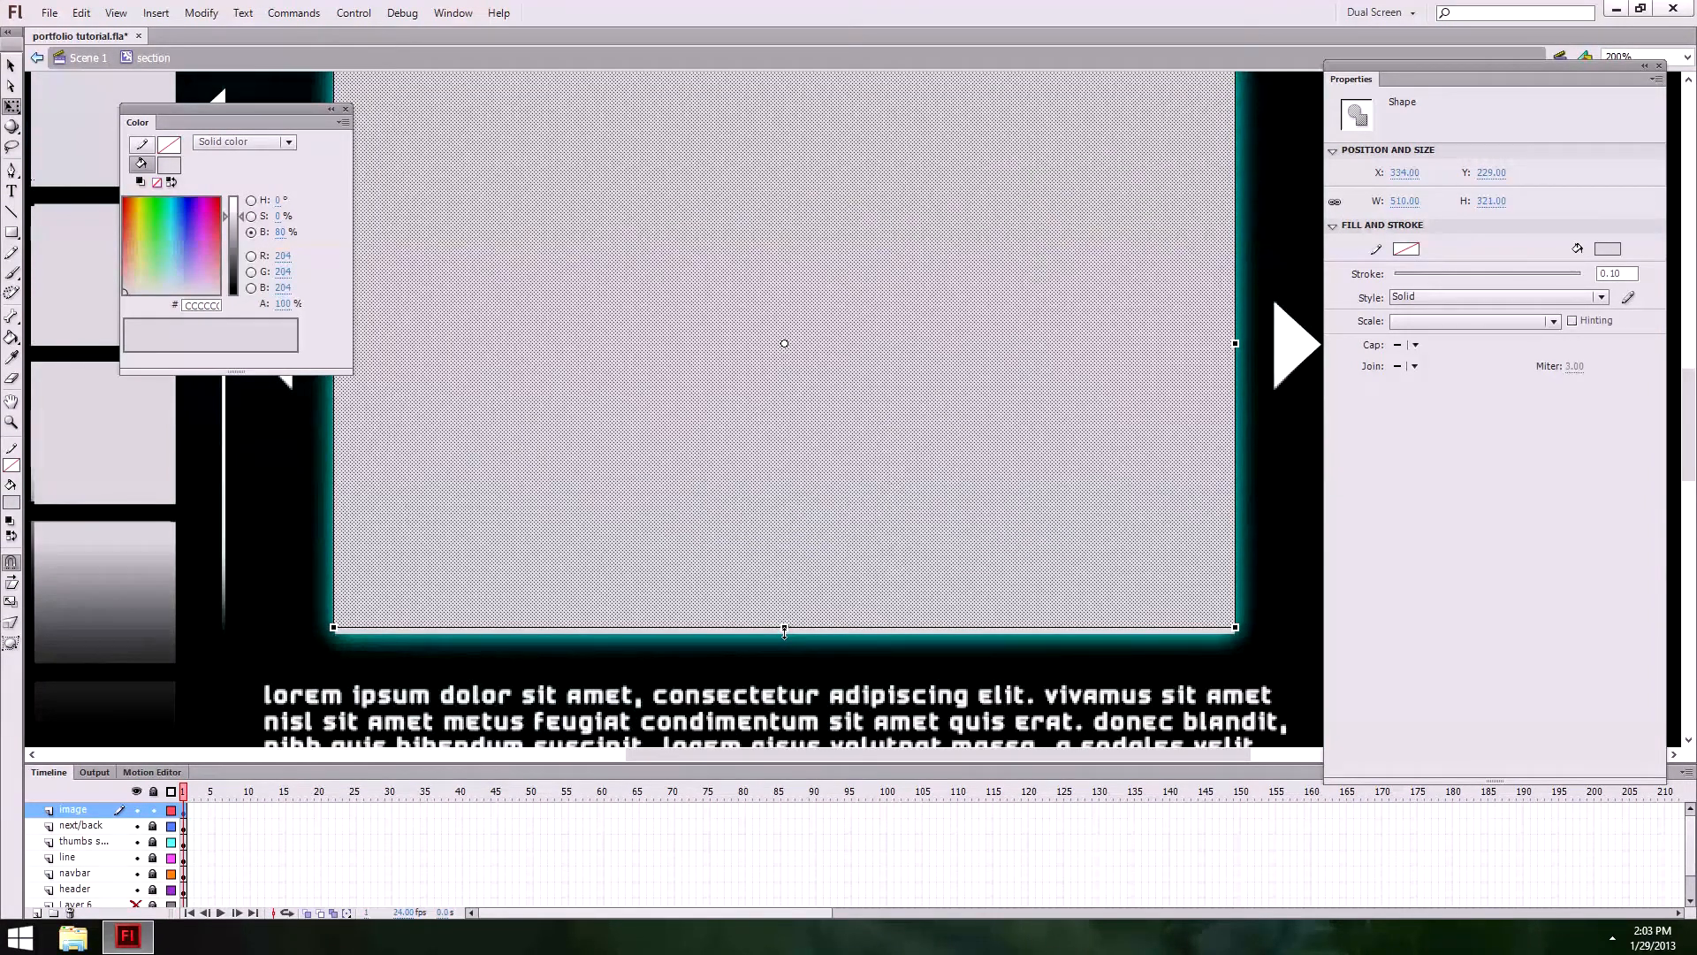
pyautogui.keyDown('ctrl'); pyautogui.click(787, 633); pyautogui.keyUp('ctrl')
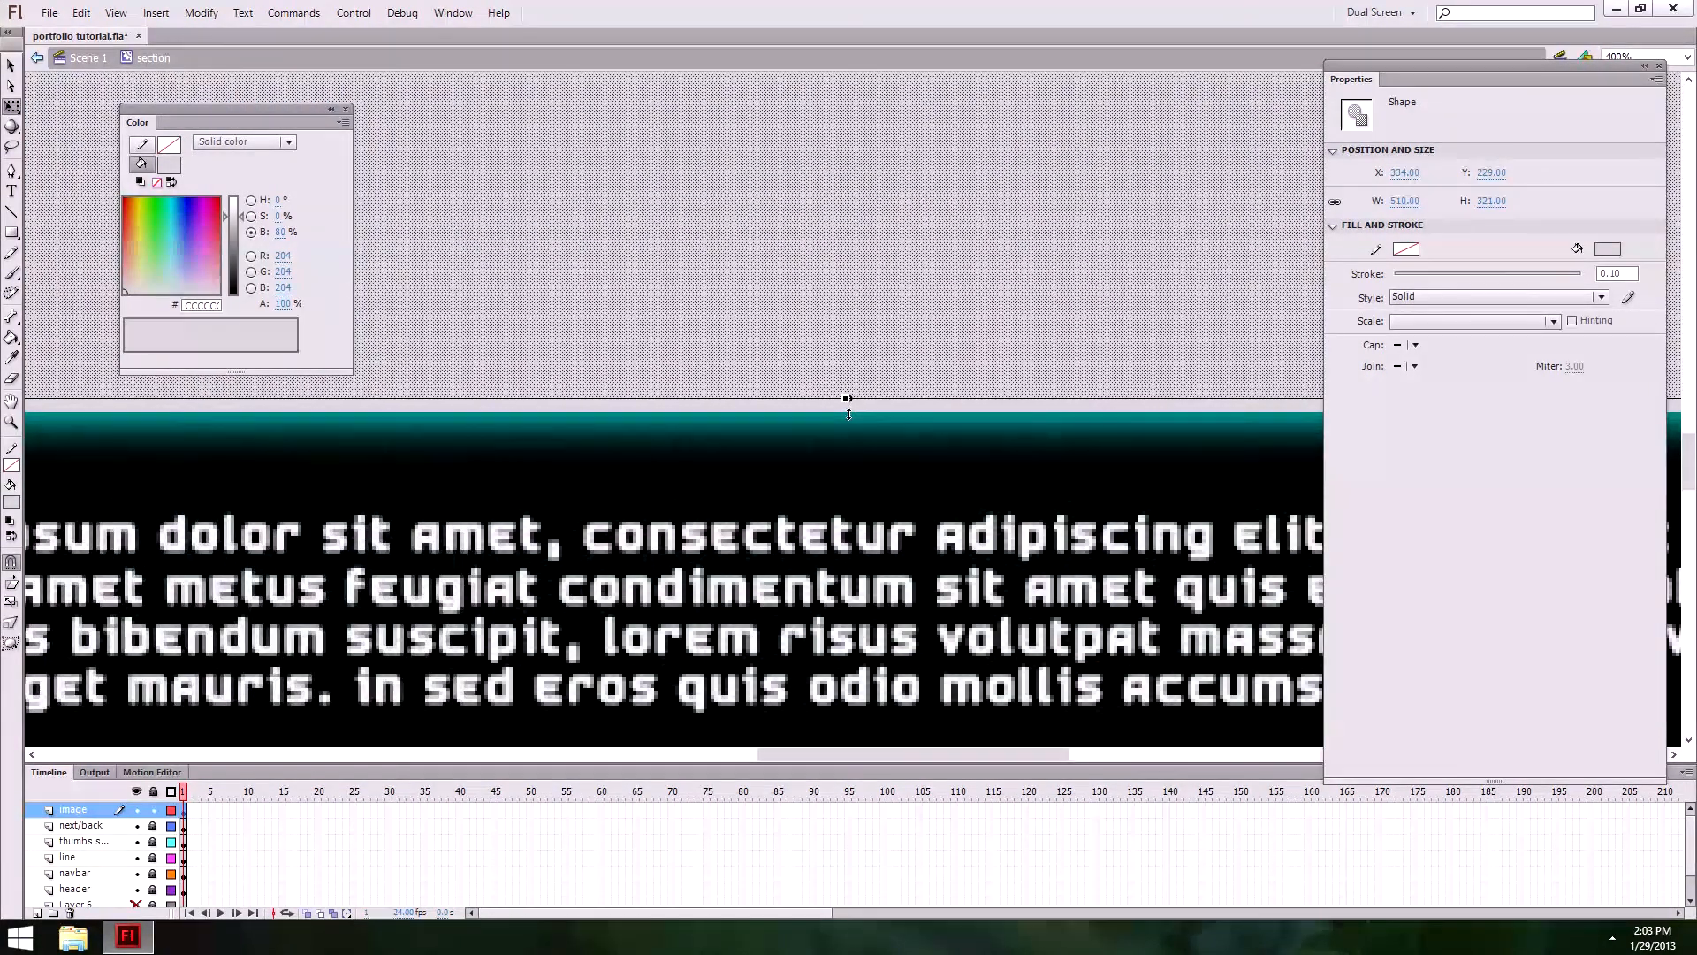
pyautogui.moveTo(848, 414); pyautogui.dragTo(848, 413)
pyautogui.keyDown('ctrl'); pyautogui.keyDown('alt'); pyautogui.click(910, 360); pyautogui.keyUp('alt'); pyautogui.keyUp('ctrl')
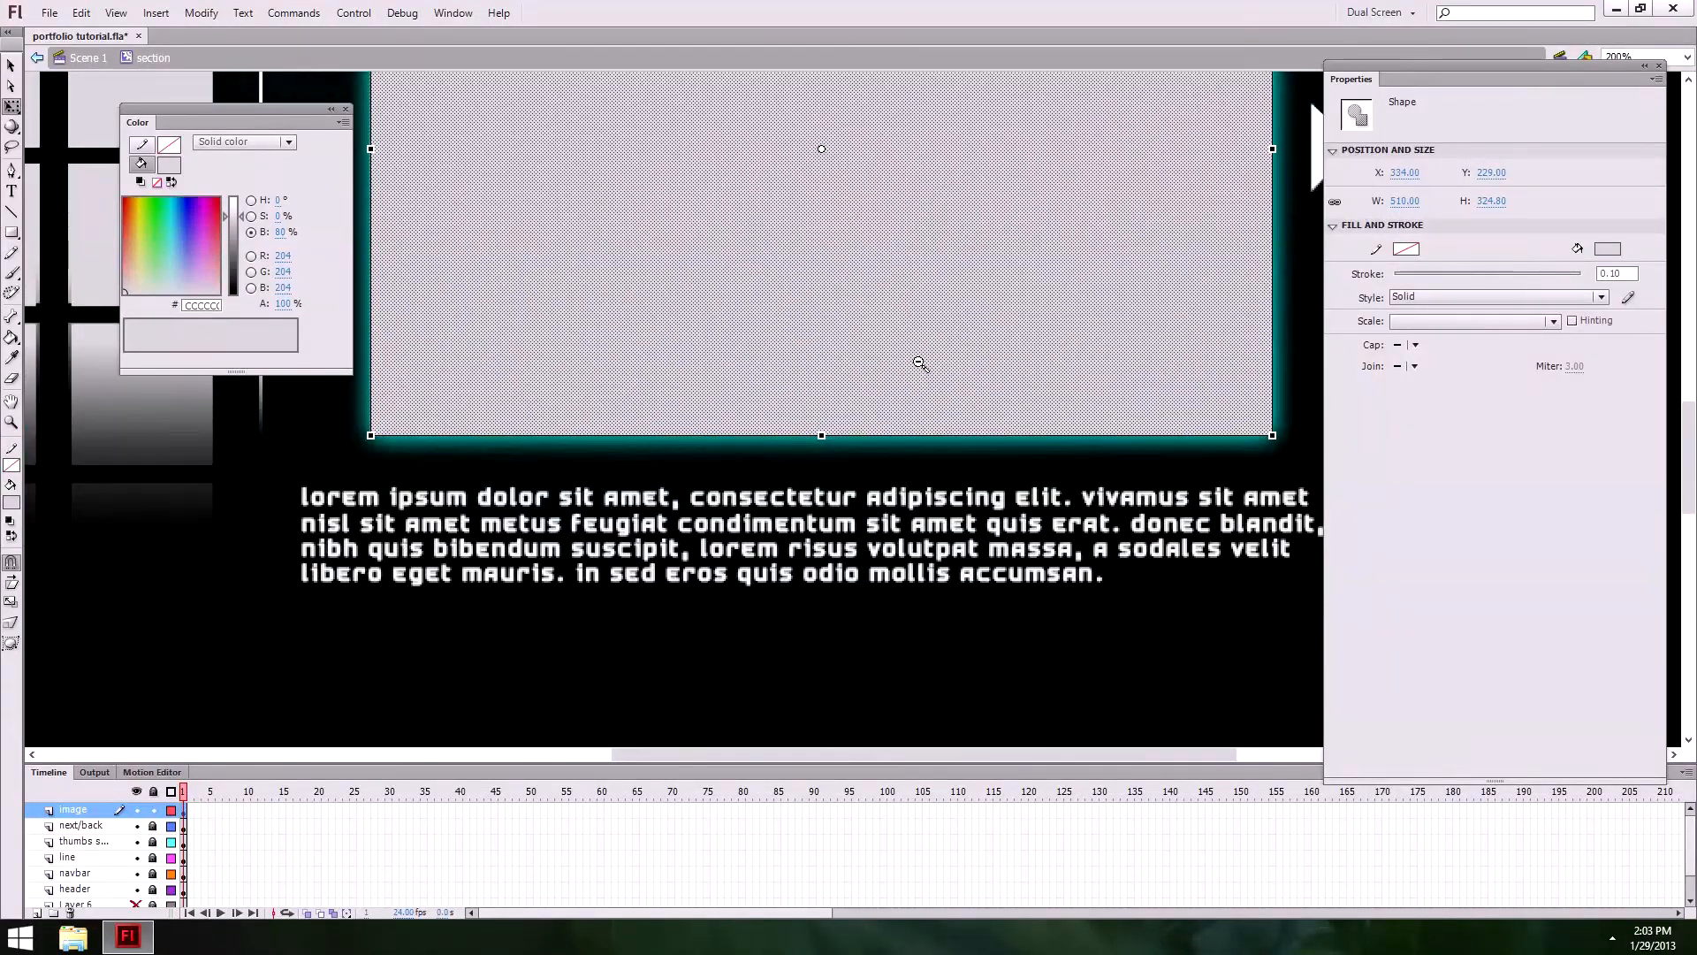
pyautogui.keyDown('ctrl'); pyautogui.keyDown('alt'); pyautogui.click(913, 367); pyautogui.keyUp('alt'); pyautogui.keyUp('ctrl')
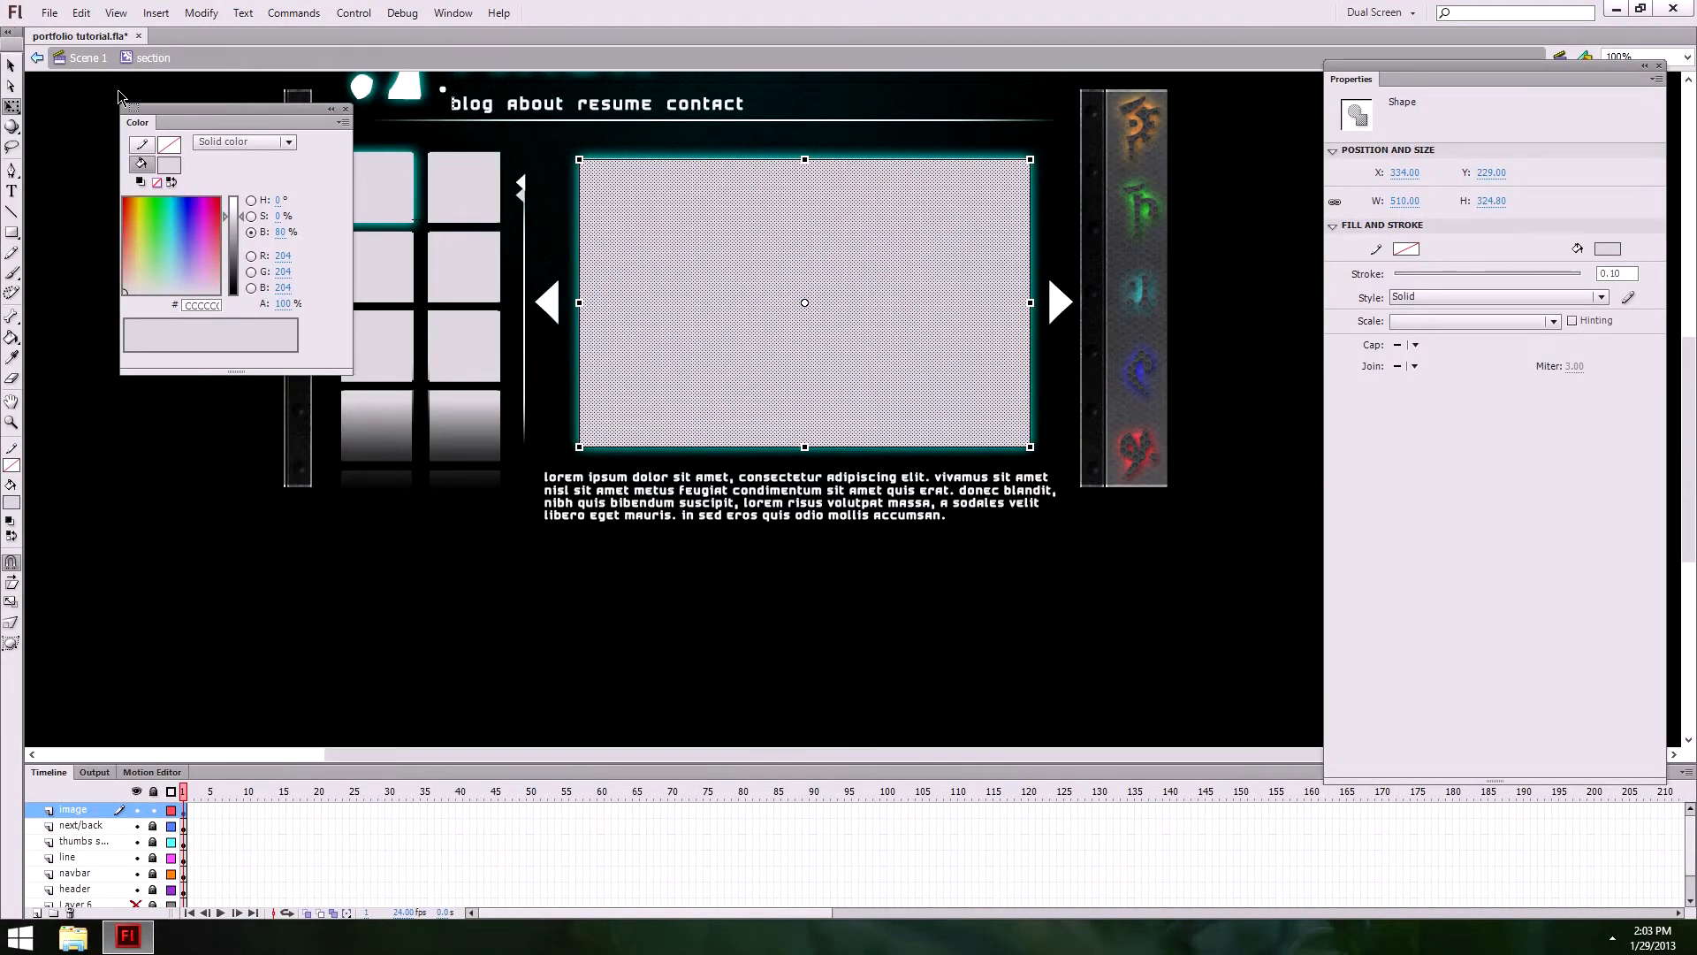
# Step: Convert the gray rectangle over the large image area into a movie clip symbol named pictureHolder
pyautogui.click(11, 64)
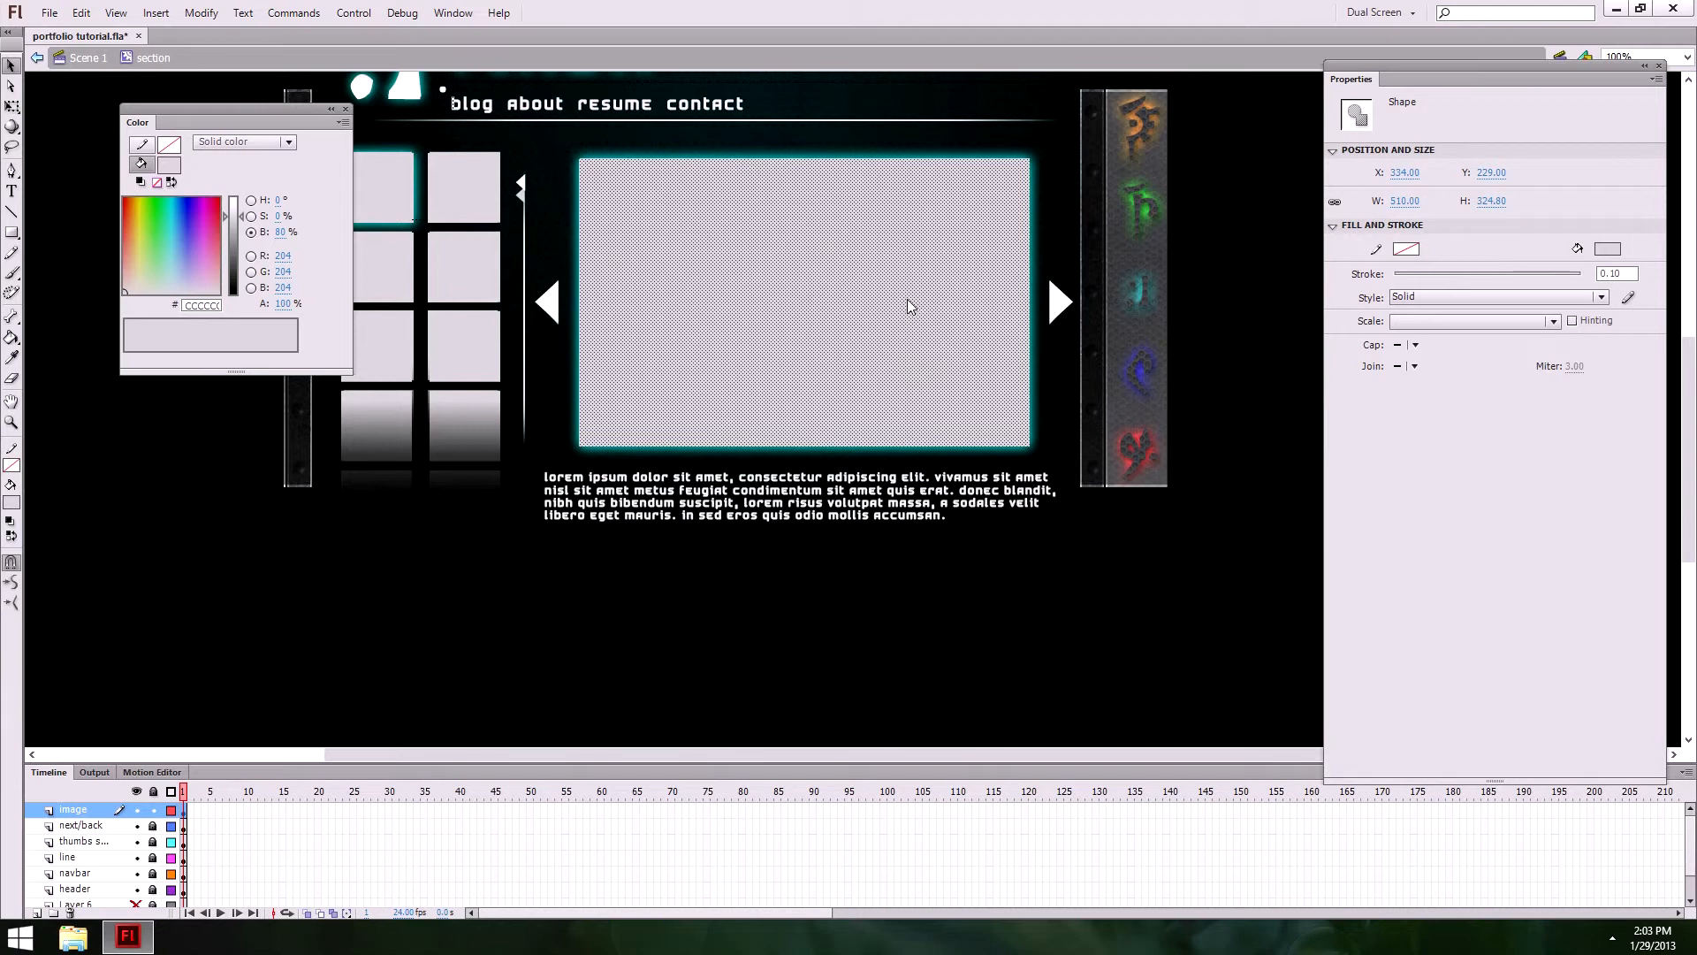
pyautogui.press('F8')
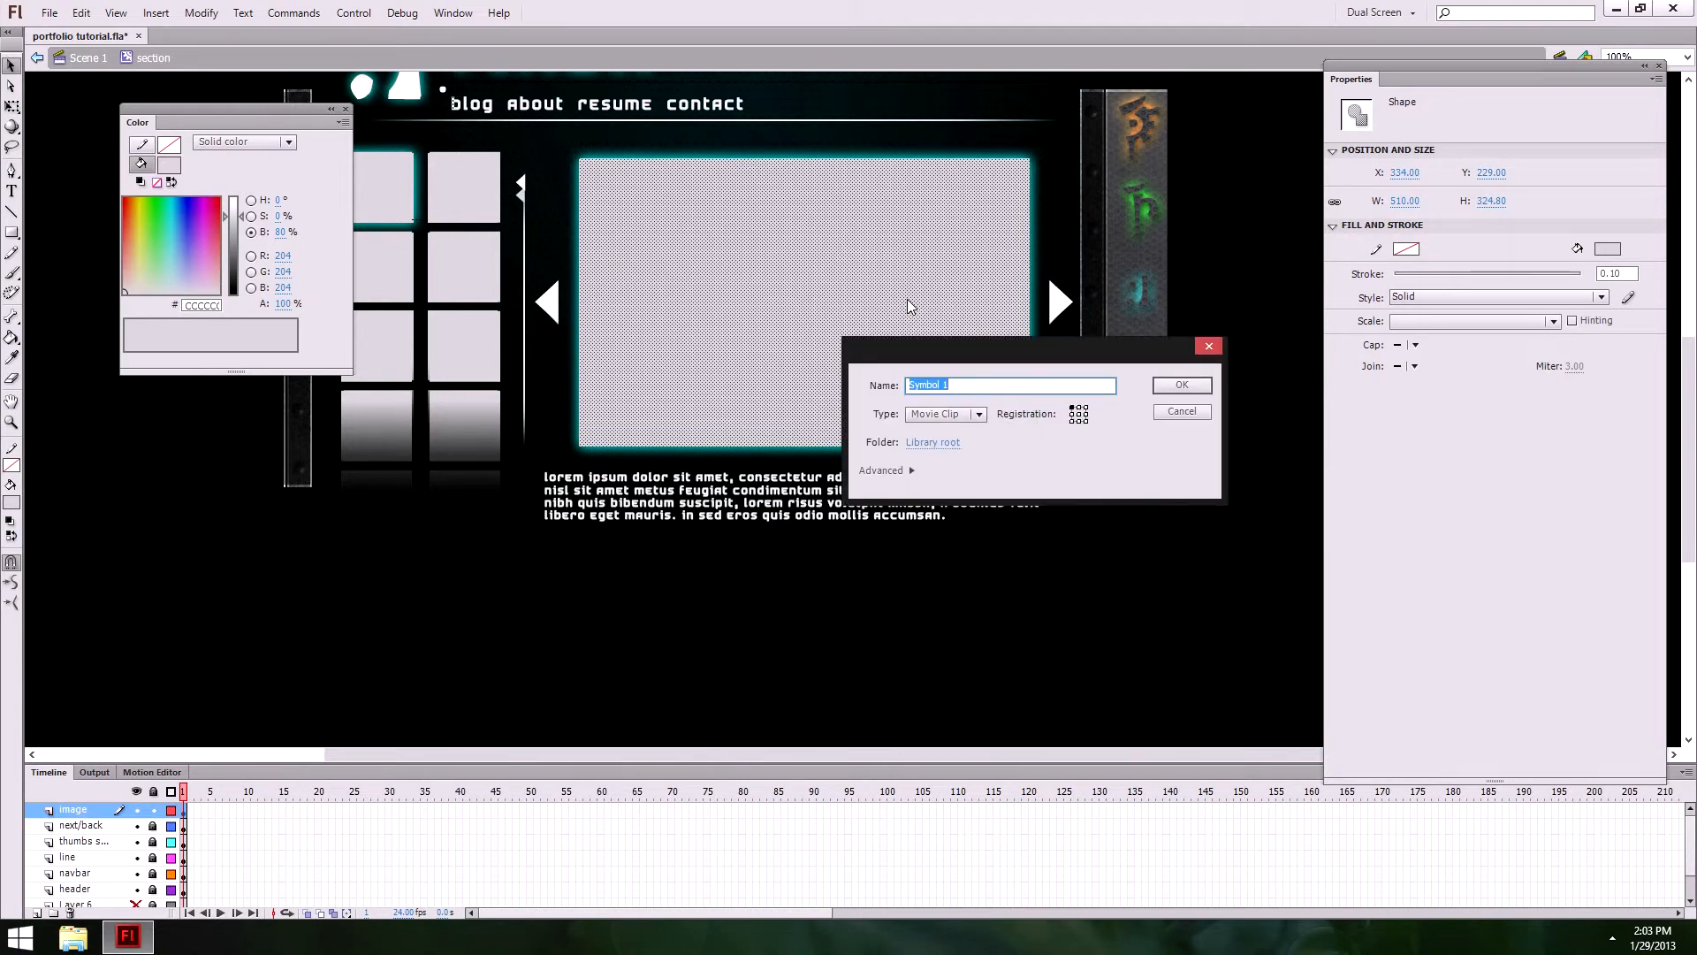
pyautogui.write('pictureHolder')
pyautogui.press('Return')
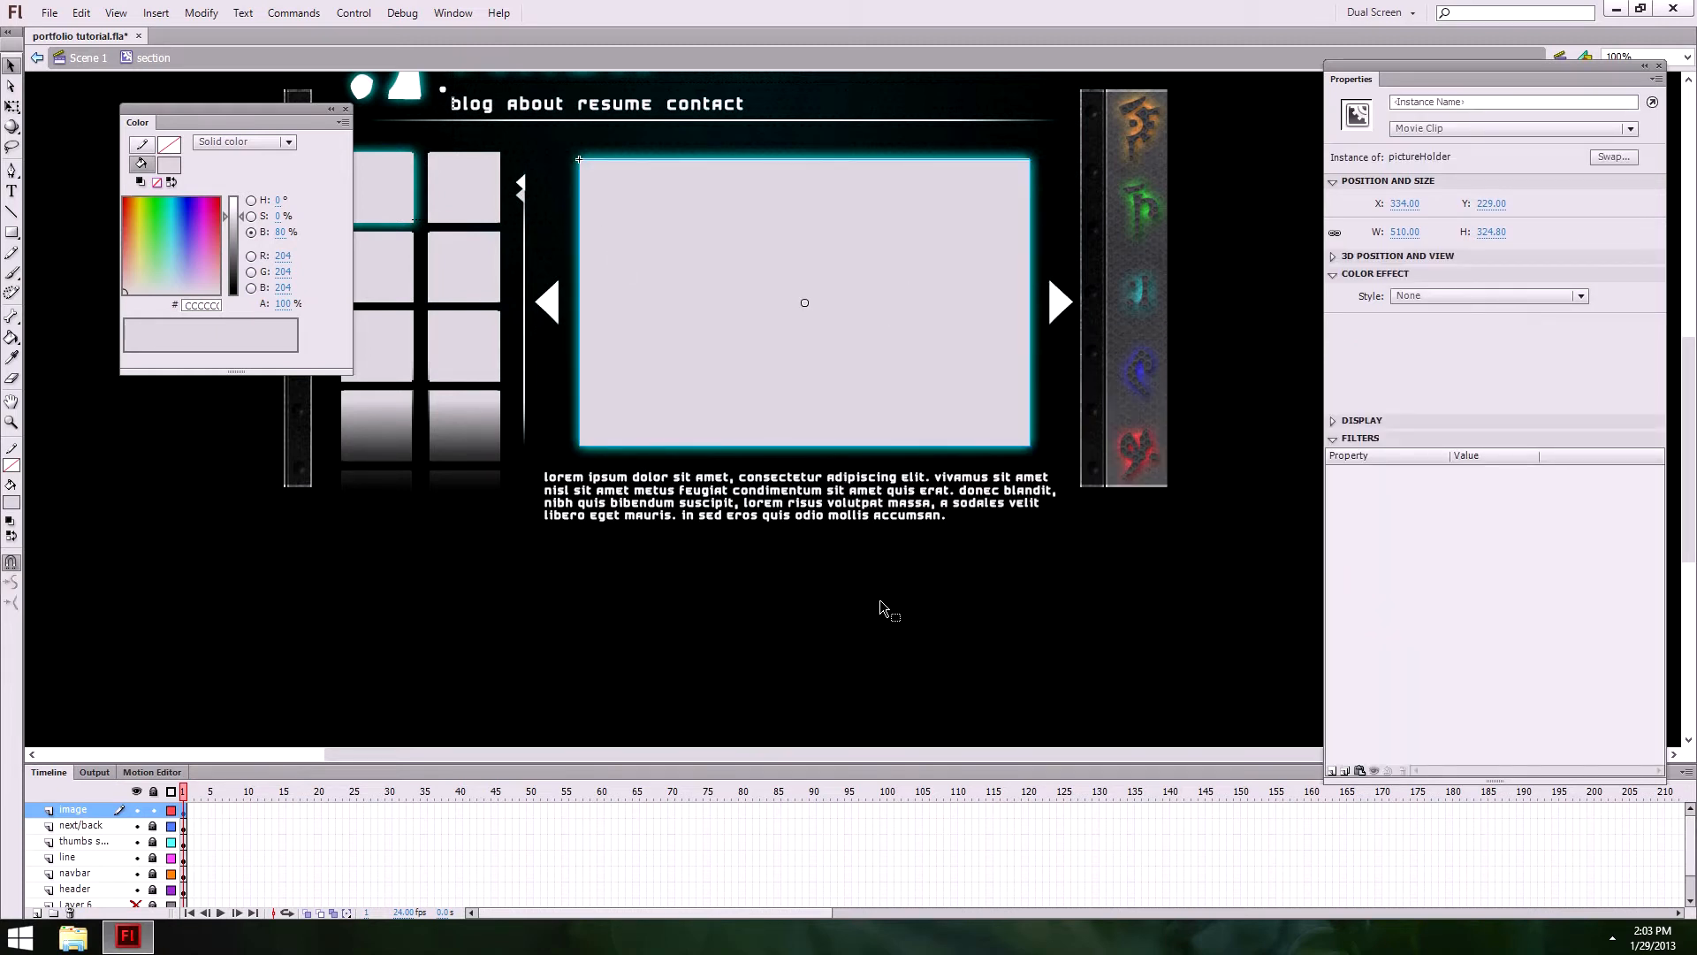
# Step: Align and evenly space the picture holder with the two triangle buttons, and lock the next/back and image layers
pyautogui.click(554, 311)
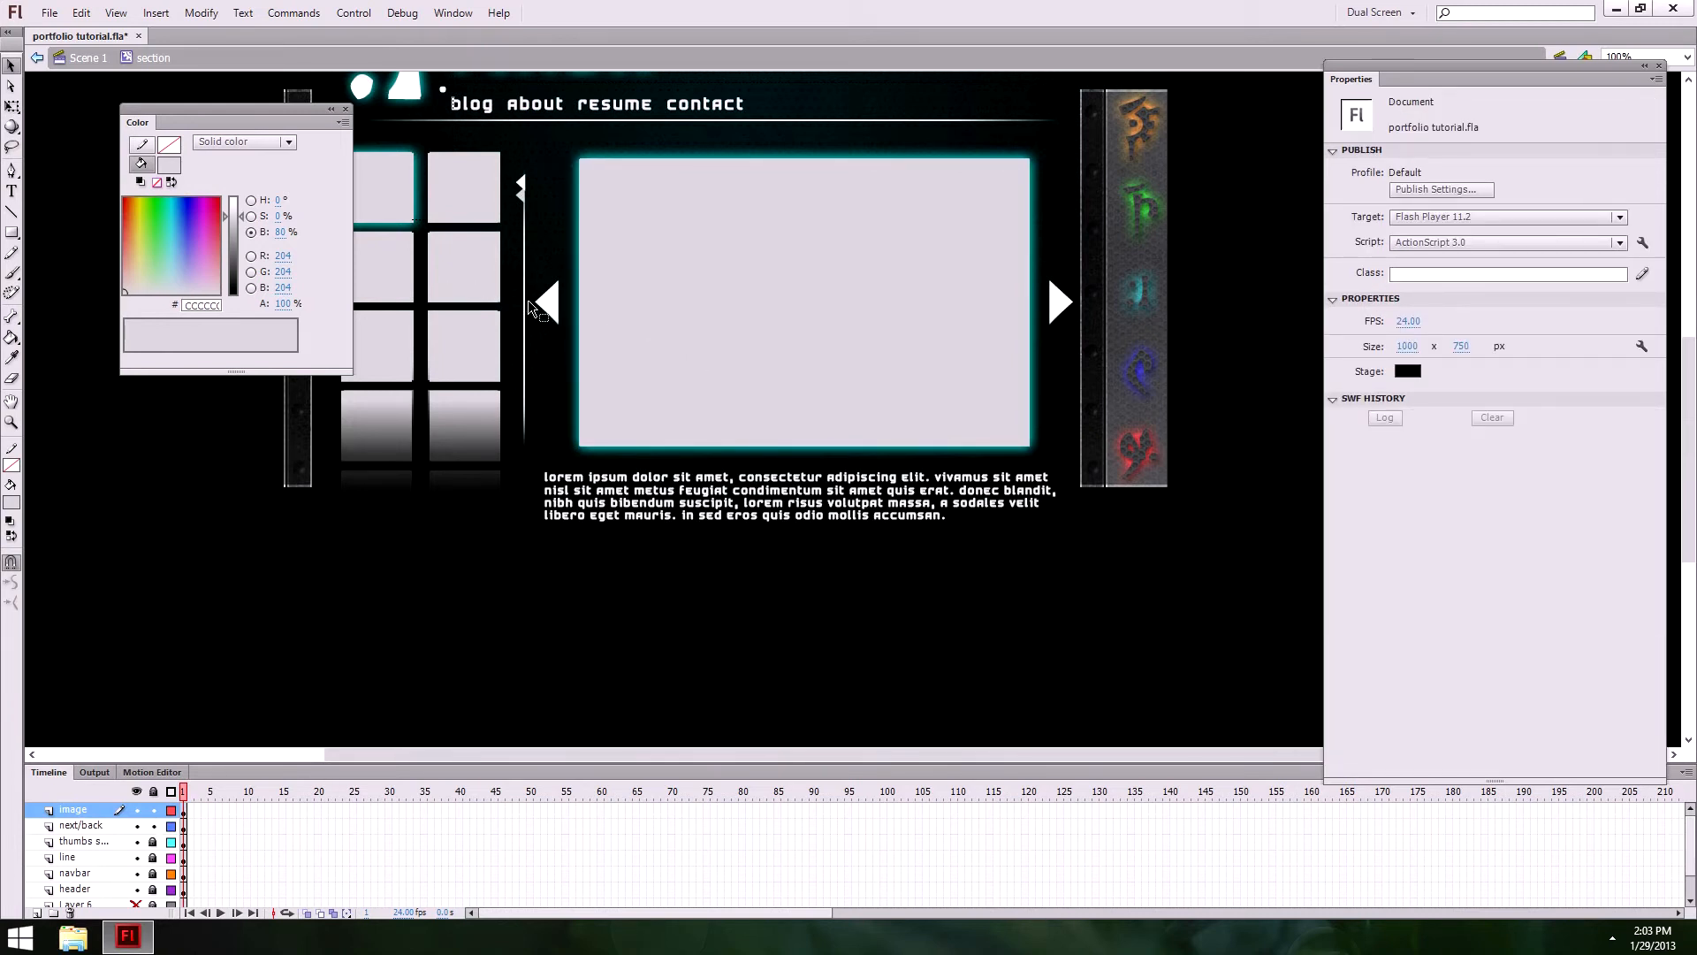
pyautogui.click(547, 304)
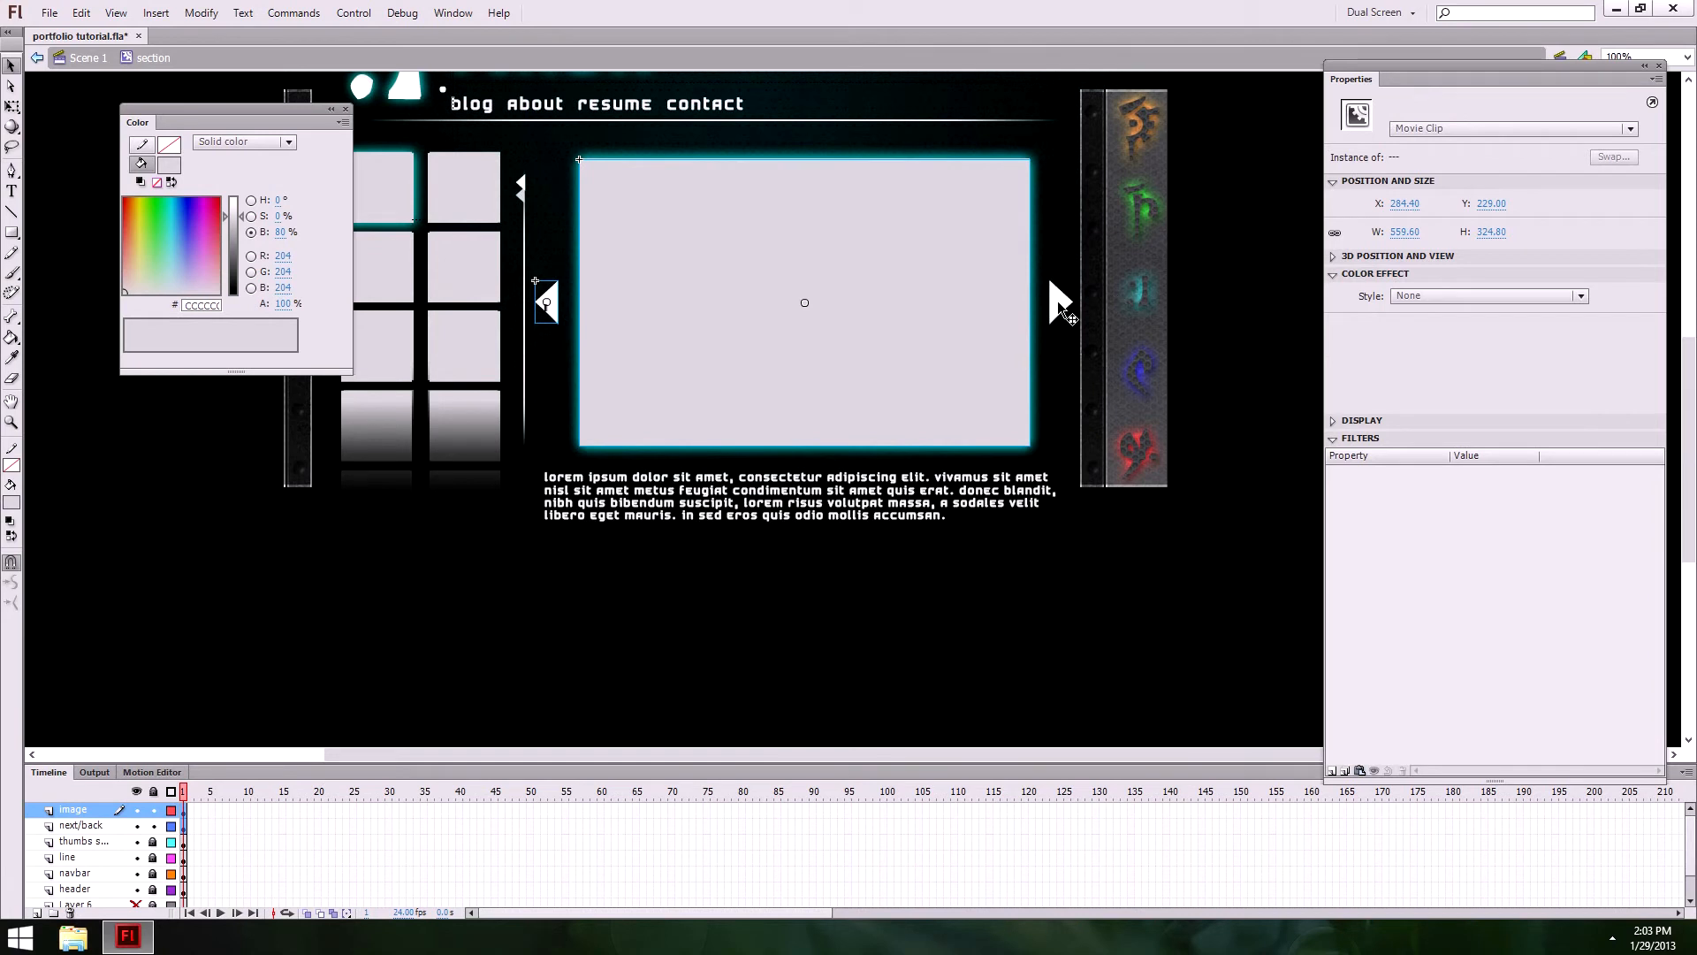
pyautogui.keyDown('shift'); pyautogui.click(1061, 305); pyautogui.keyUp('shift')
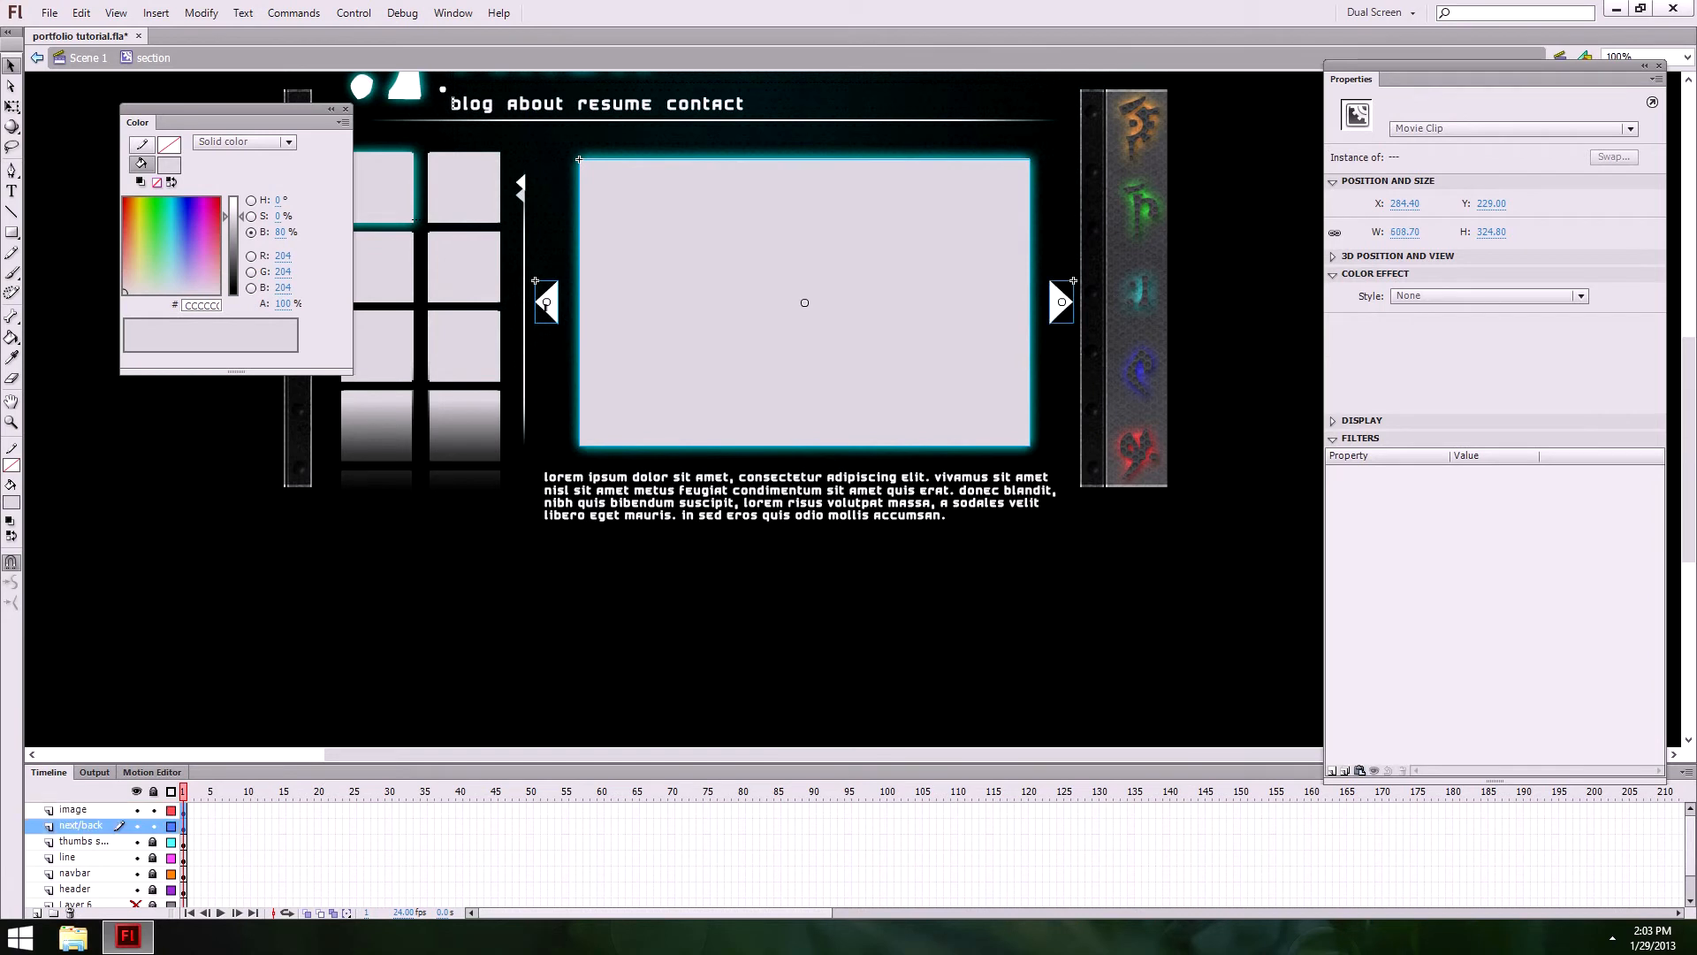
pyautogui.press('Down')
pyautogui.hotkey('ctrl', 'alt', '7')
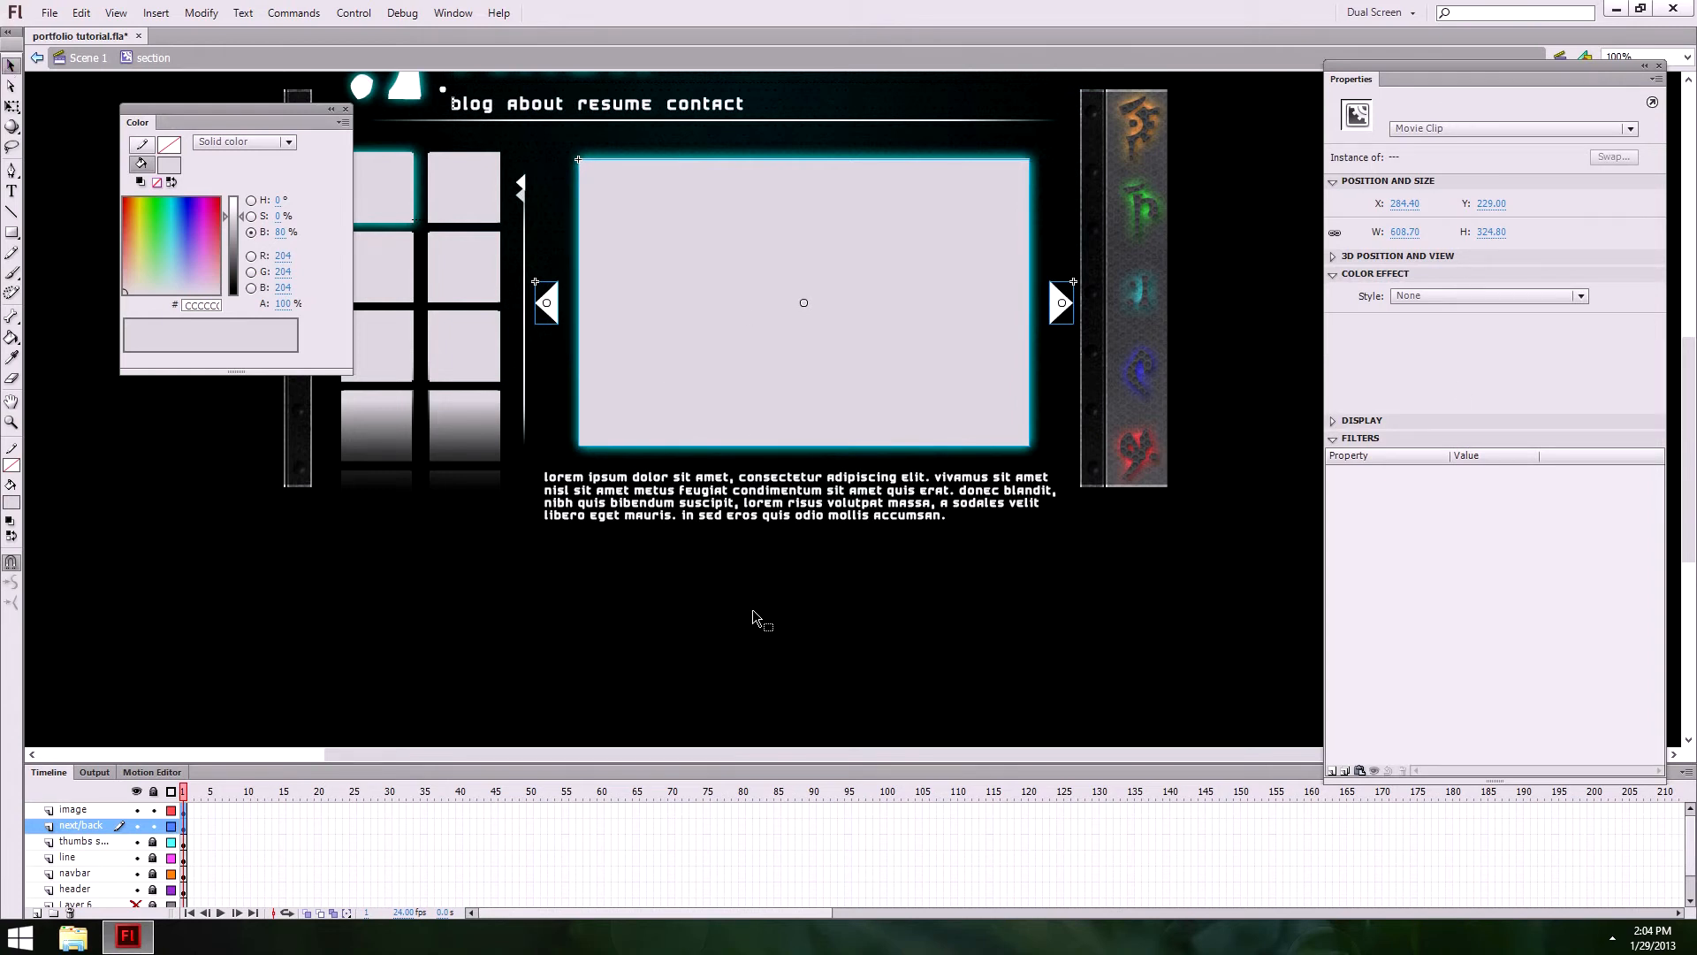
pyautogui.click(153, 826)
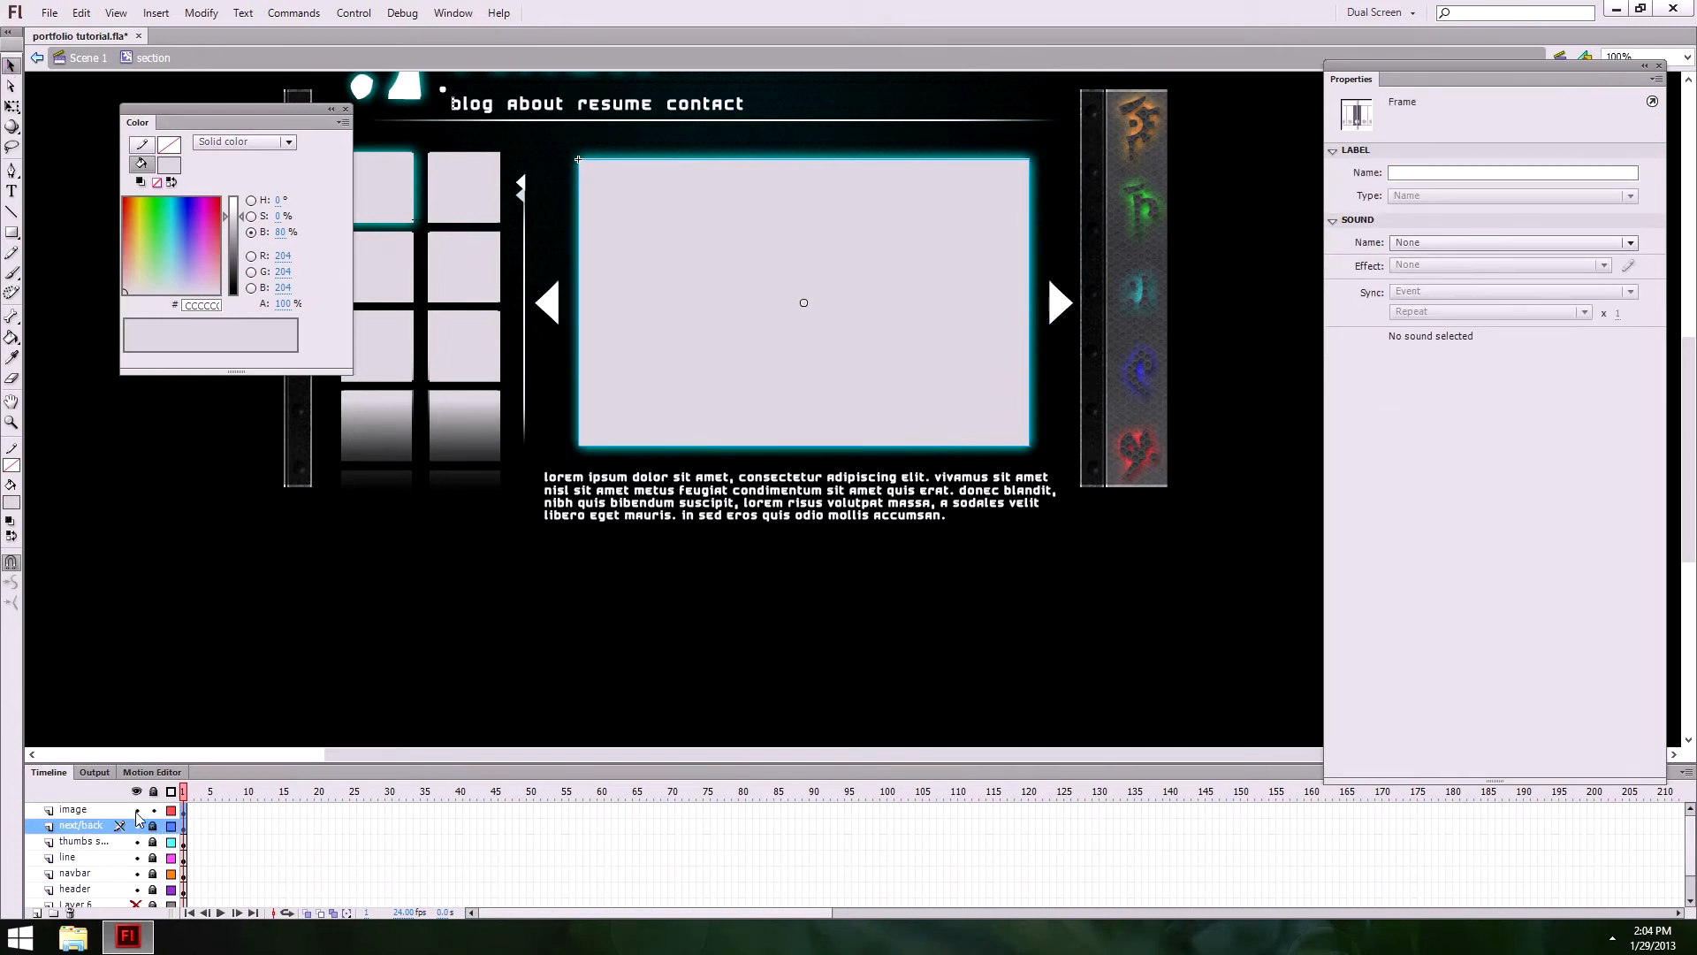
pyautogui.click(440, 708)
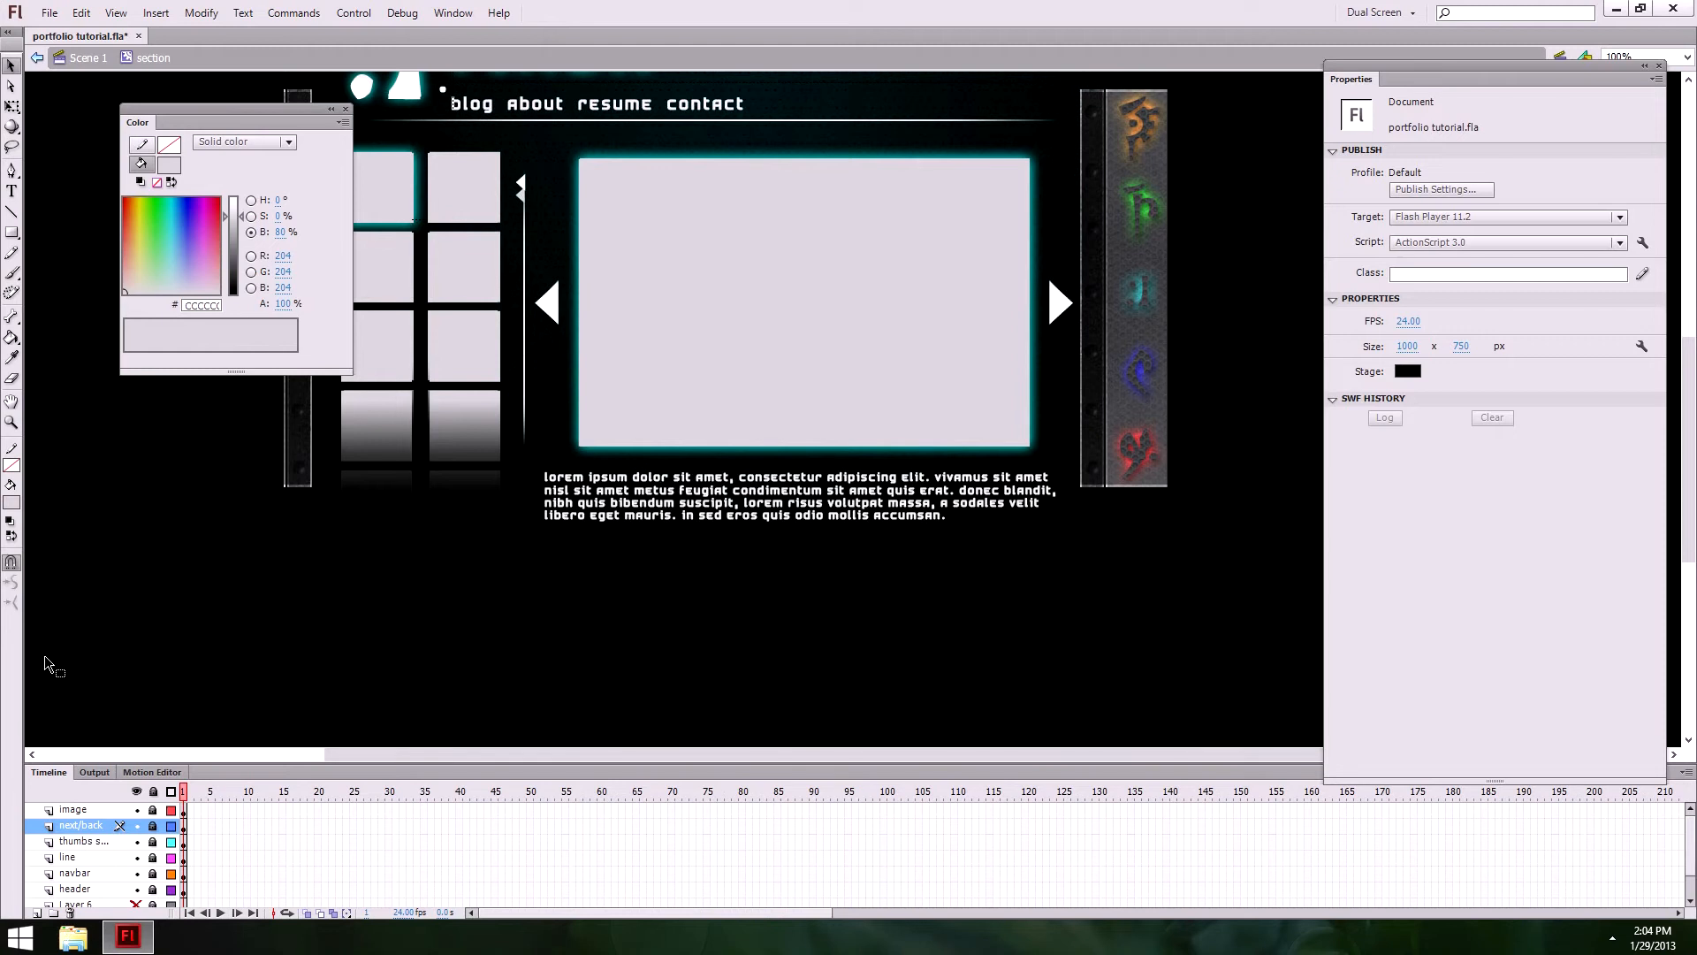
# Step: Configure the Text tool for 12 pt white dynamic text with multiline behavior
pyautogui.click(11, 191)
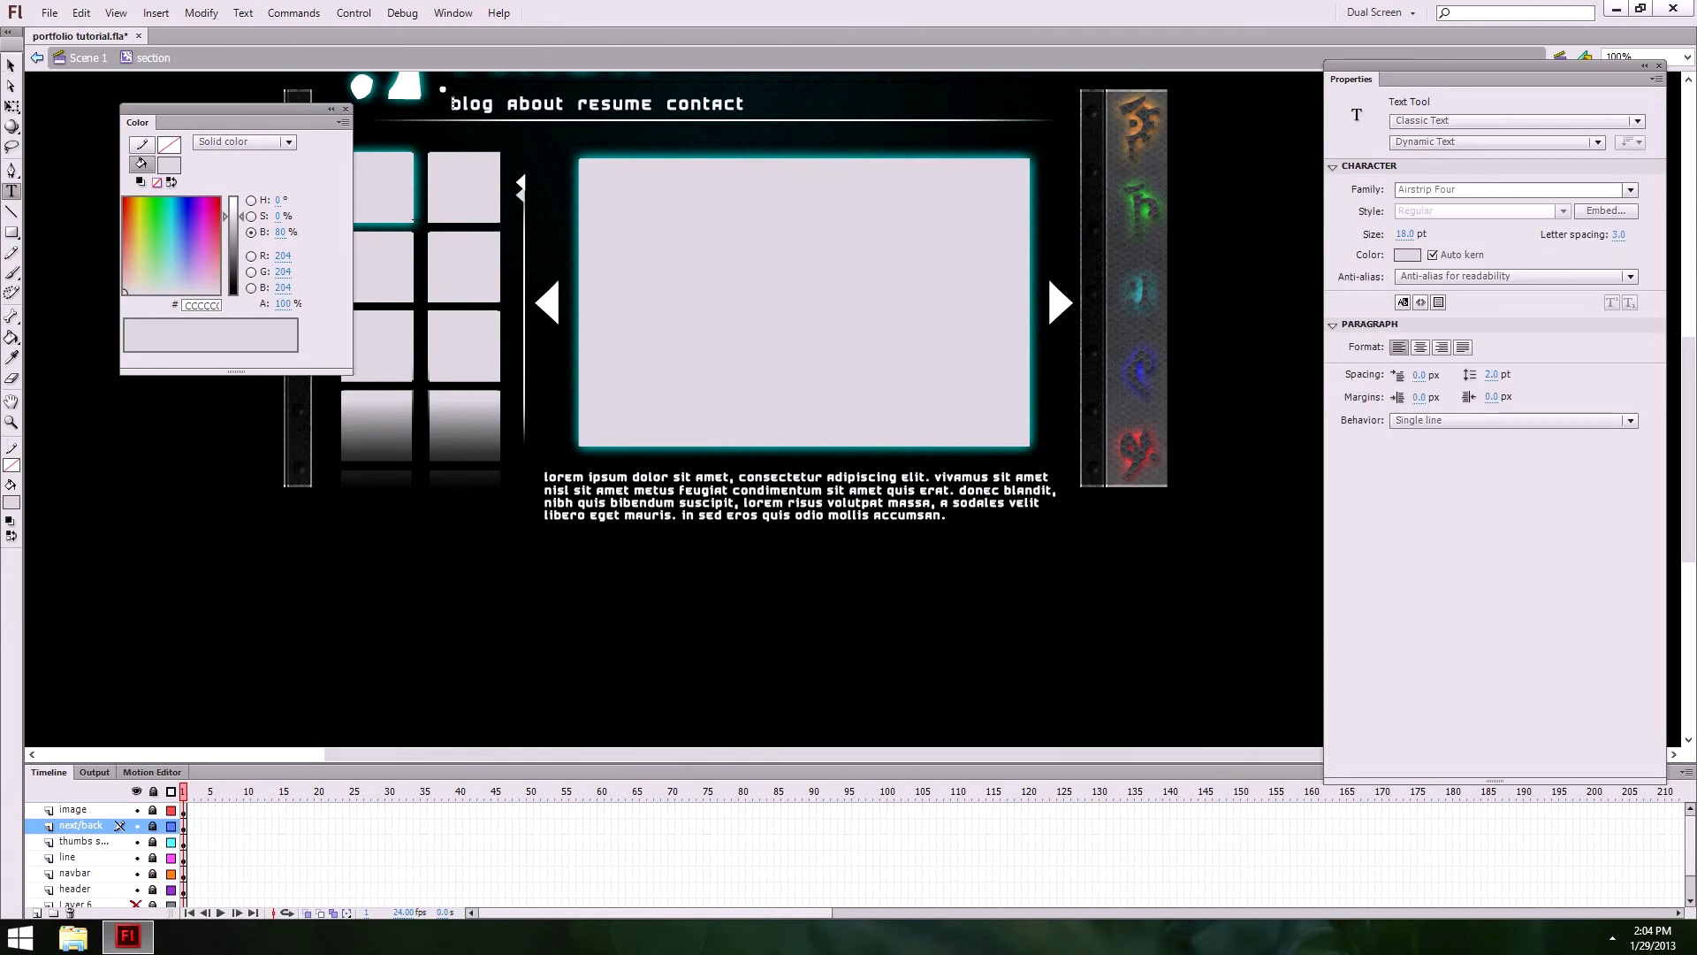
pyautogui.click(1400, 235)
pyautogui.click(1404, 255)
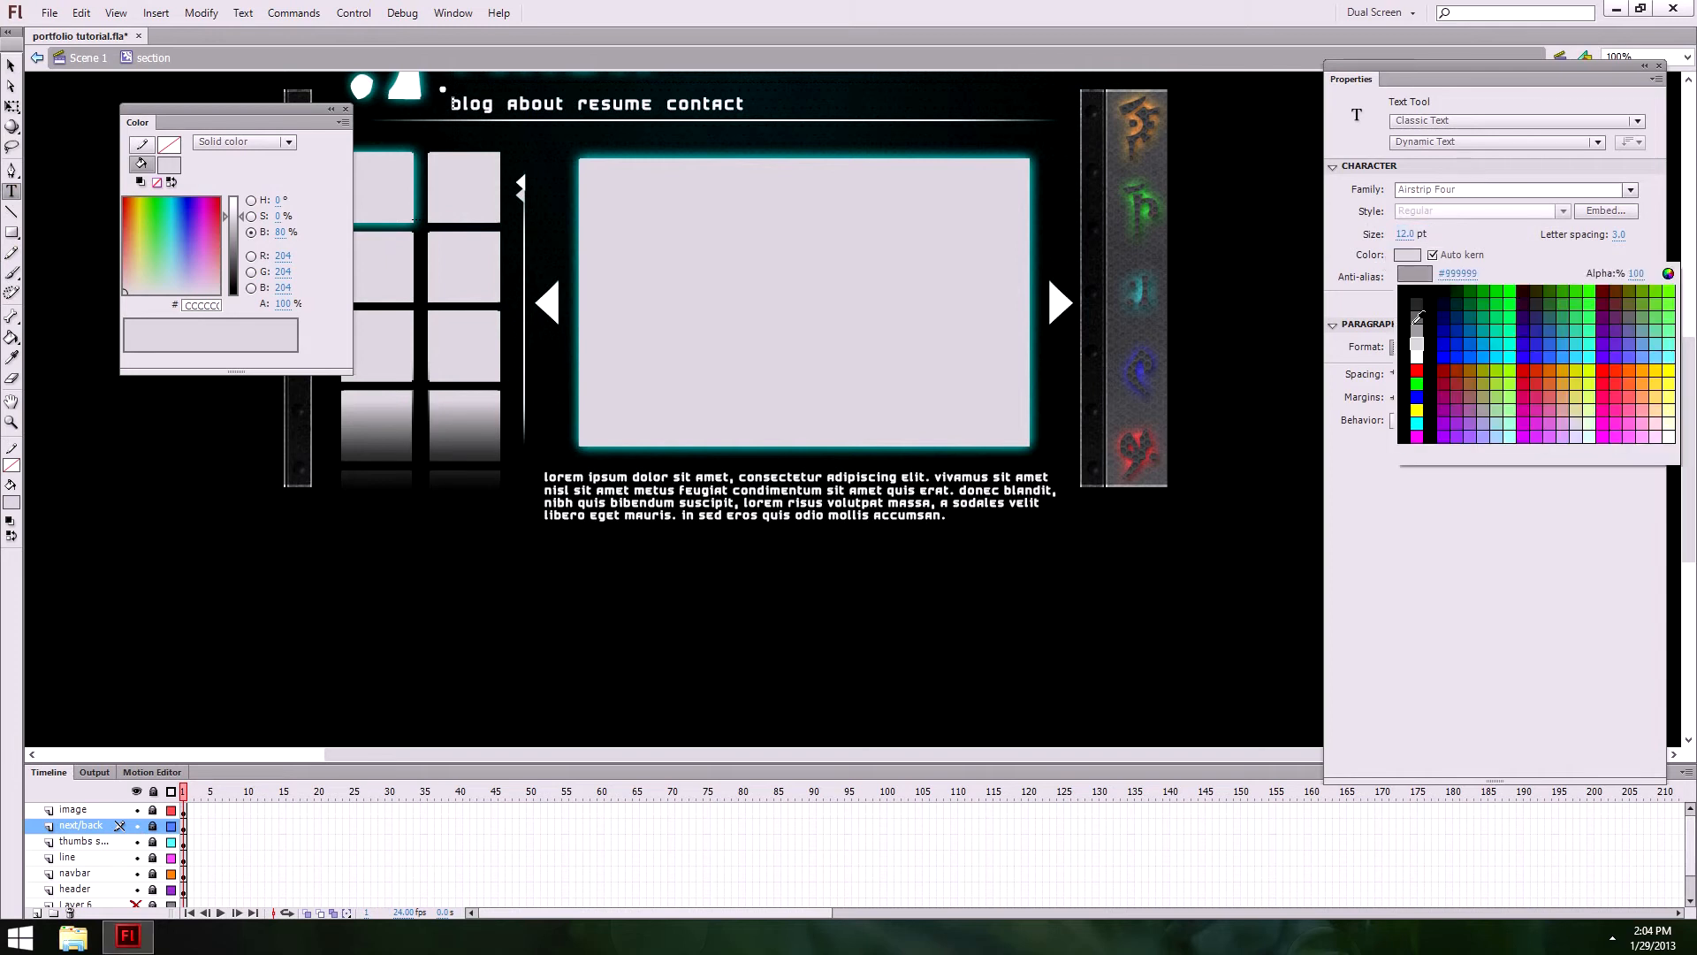
pyautogui.click(1421, 363)
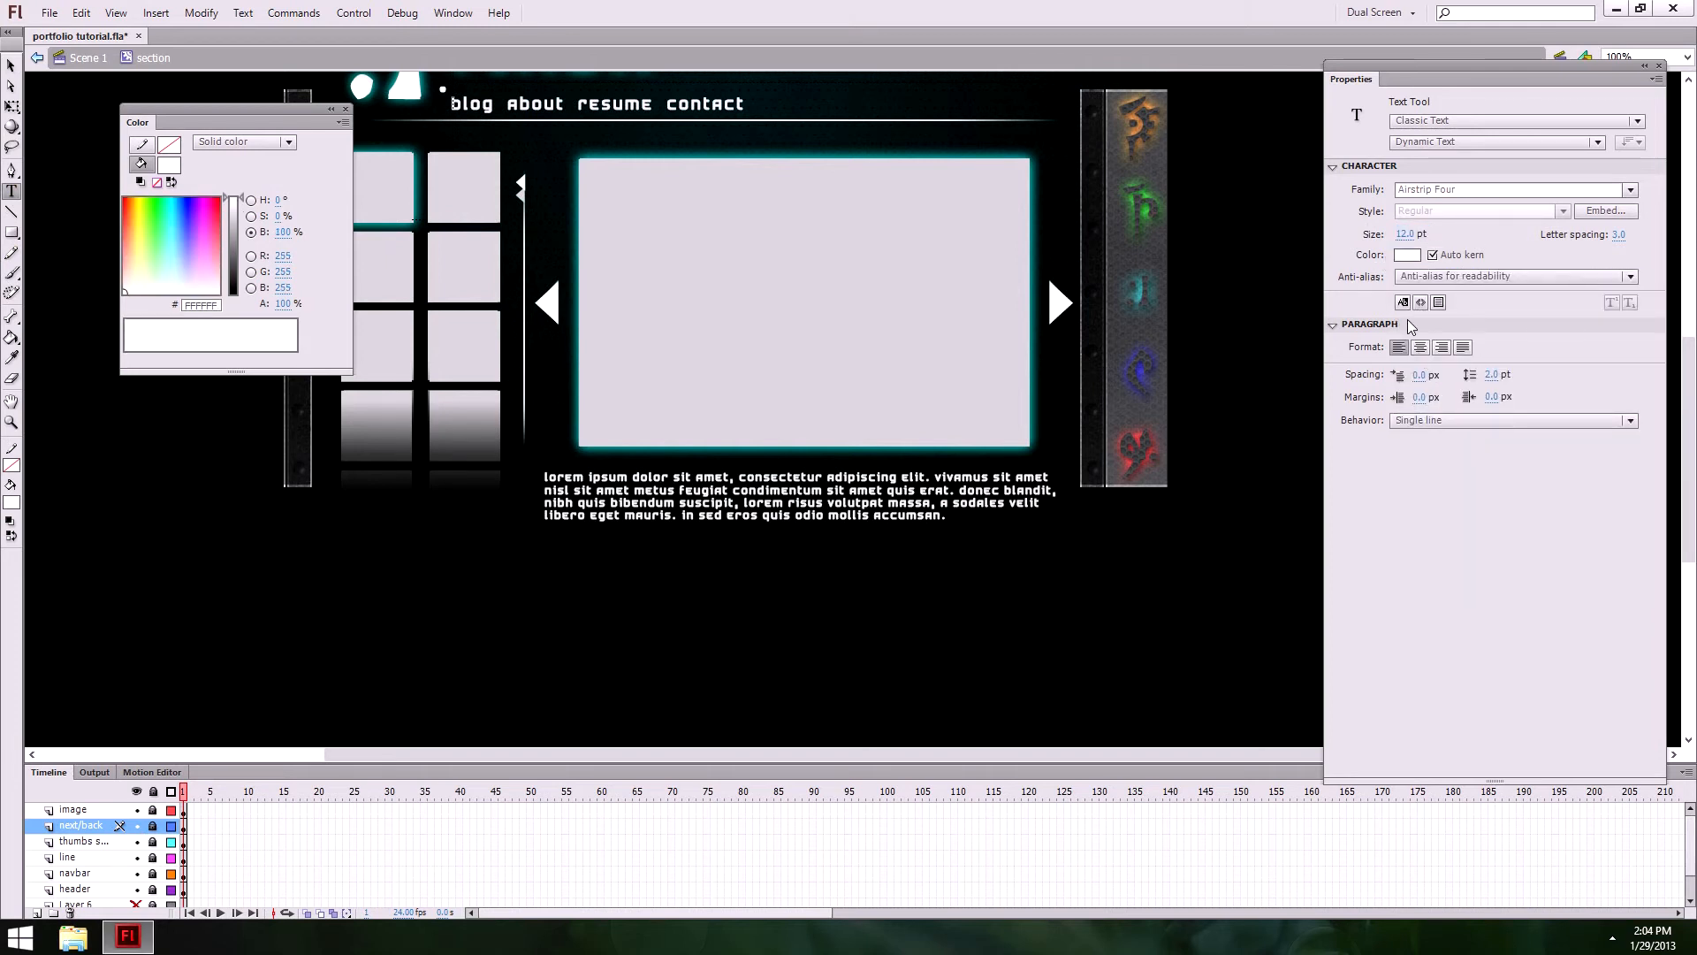
pyautogui.click(1406, 420)
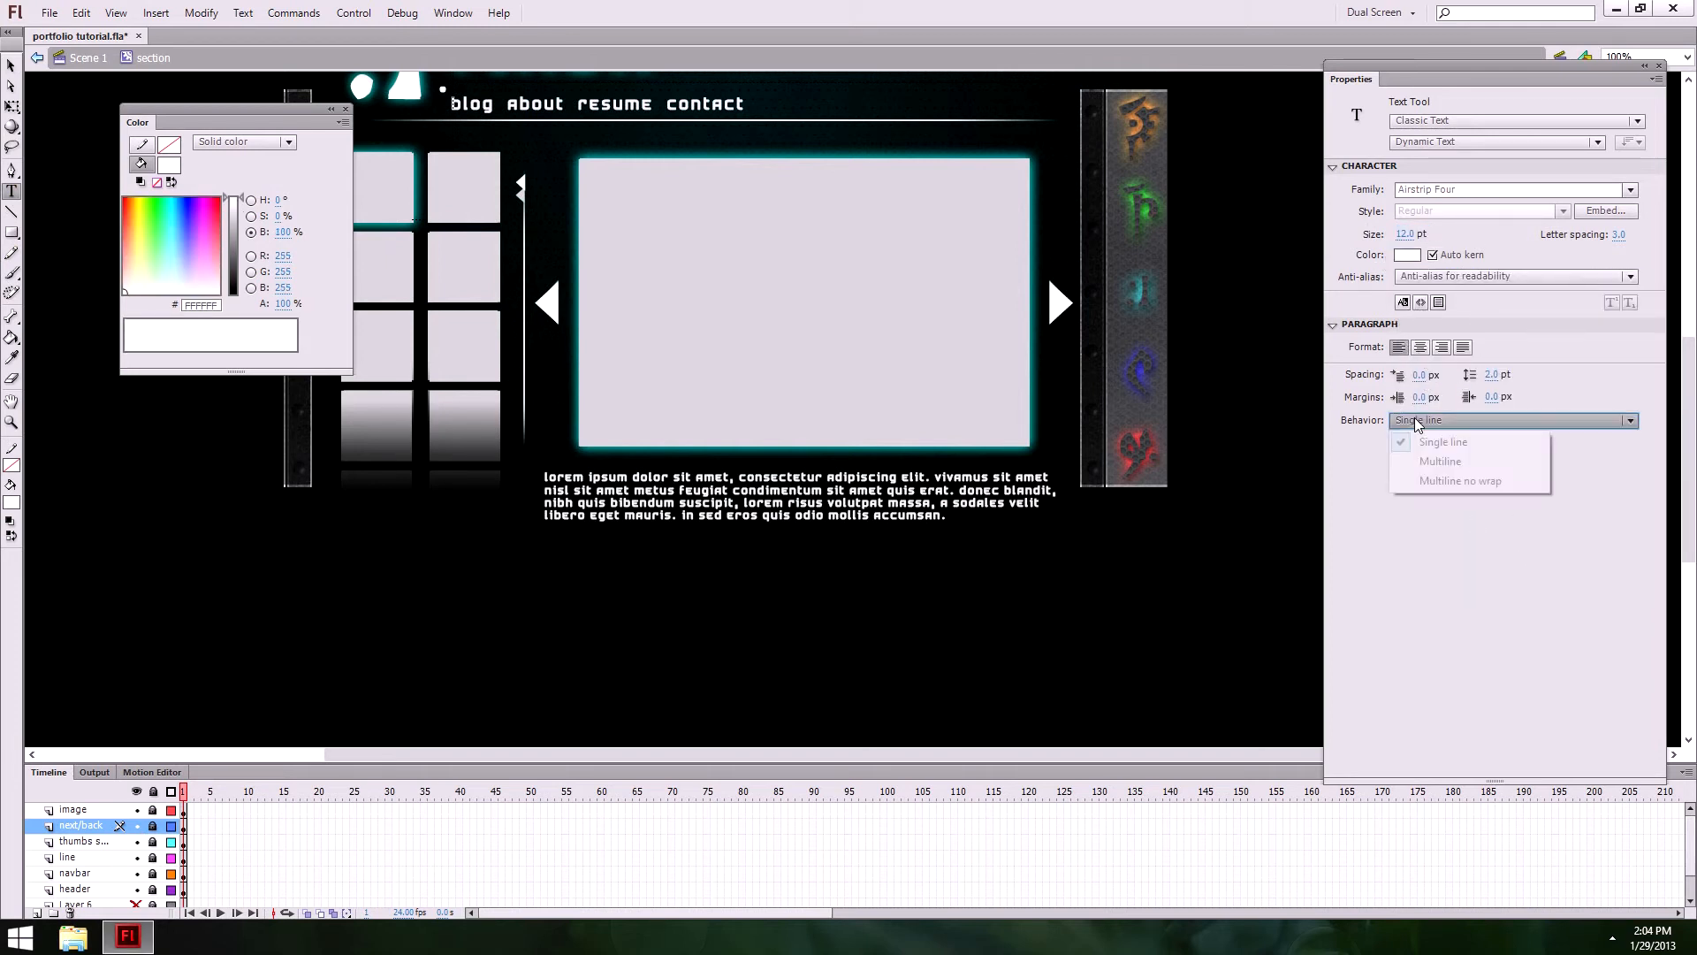
pyautogui.click(1434, 461)
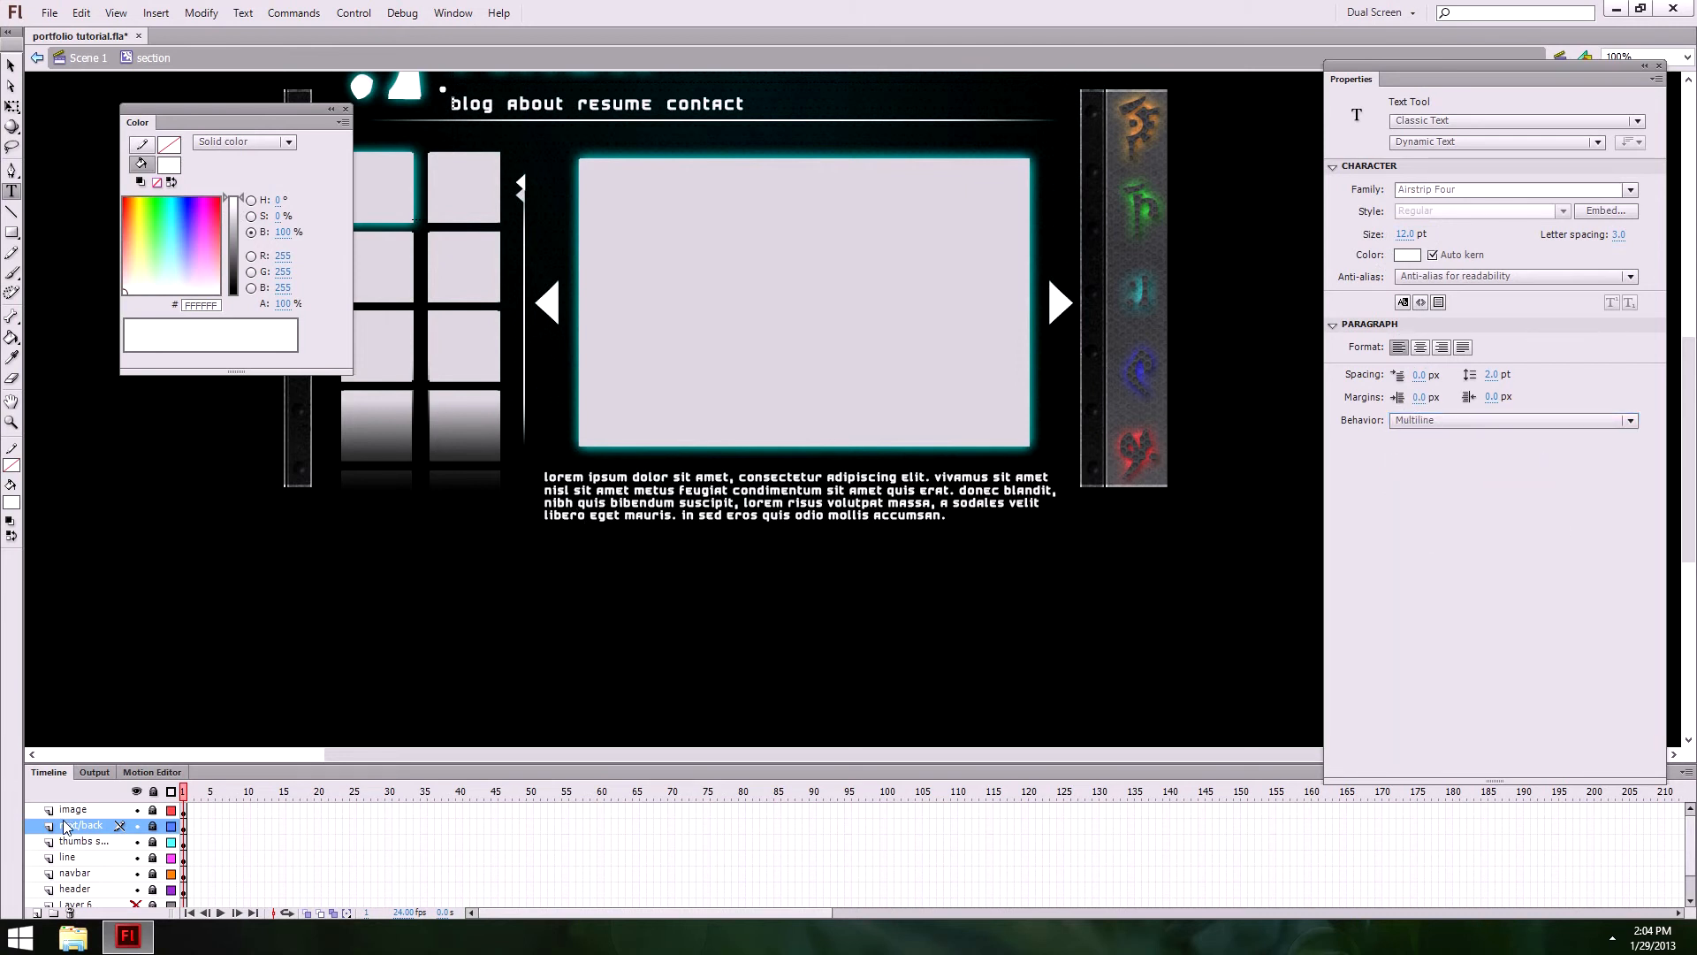
# Step: Add a layer named description above image and draw a text box about 595 × 95 px over the mockup's caption
pyautogui.click(75, 810)
pyautogui.click(37, 913)
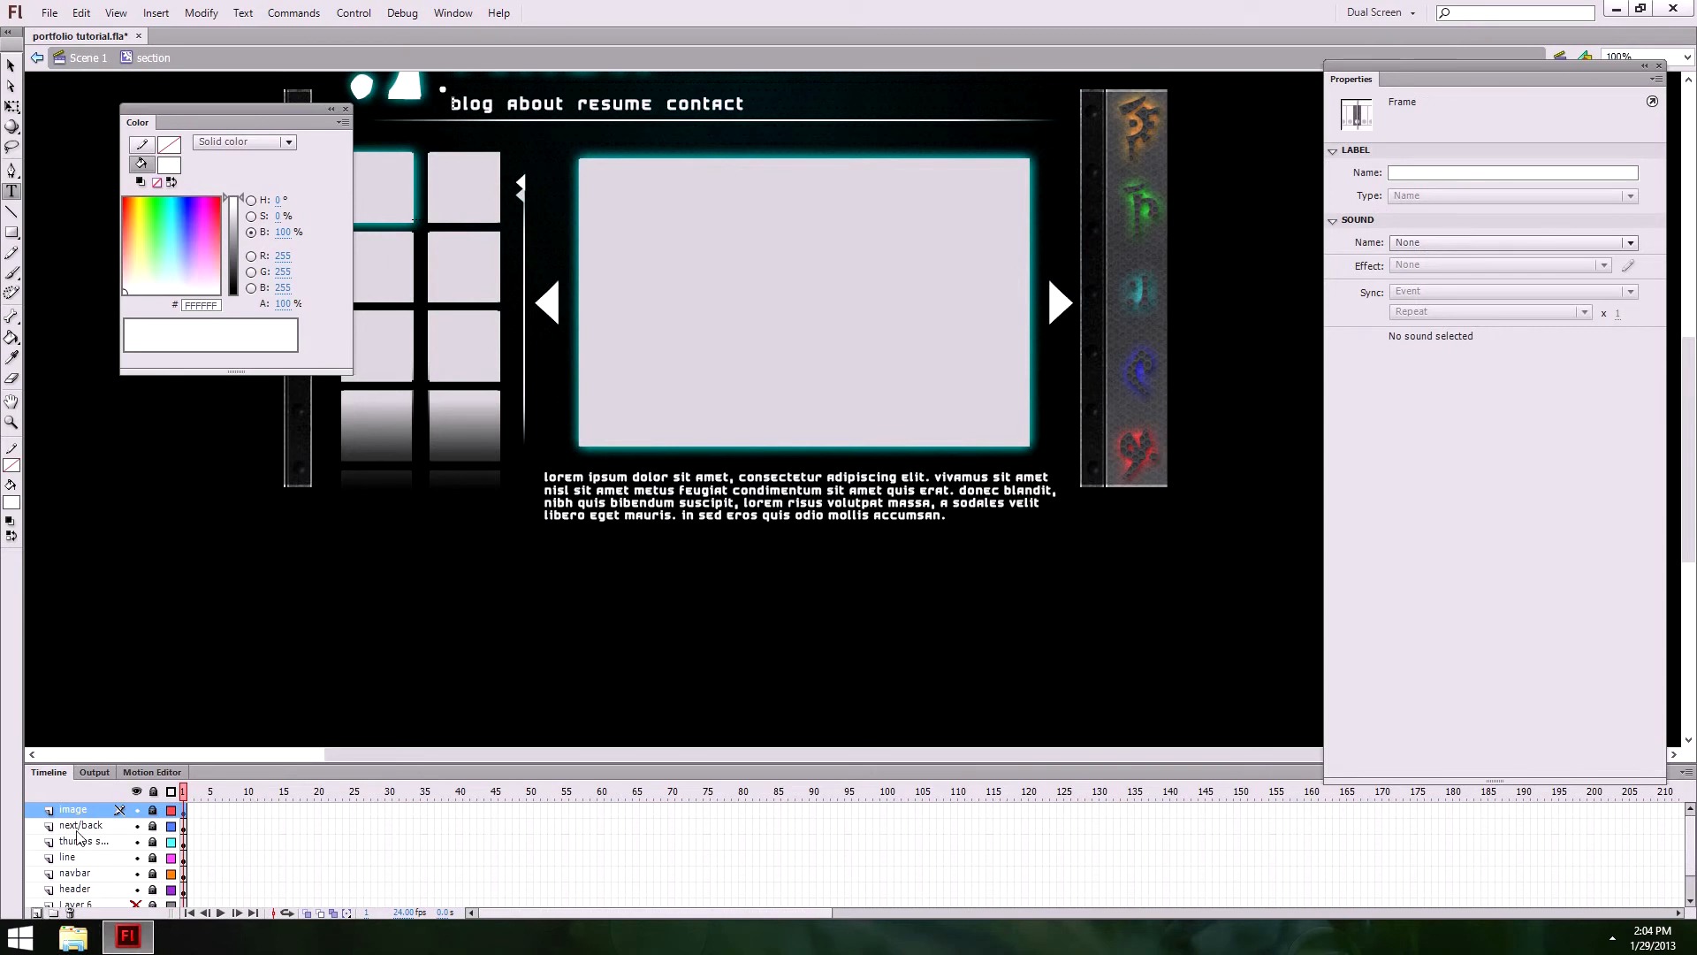
pyautogui.doubleClick(93, 810)
pyautogui.write('d')
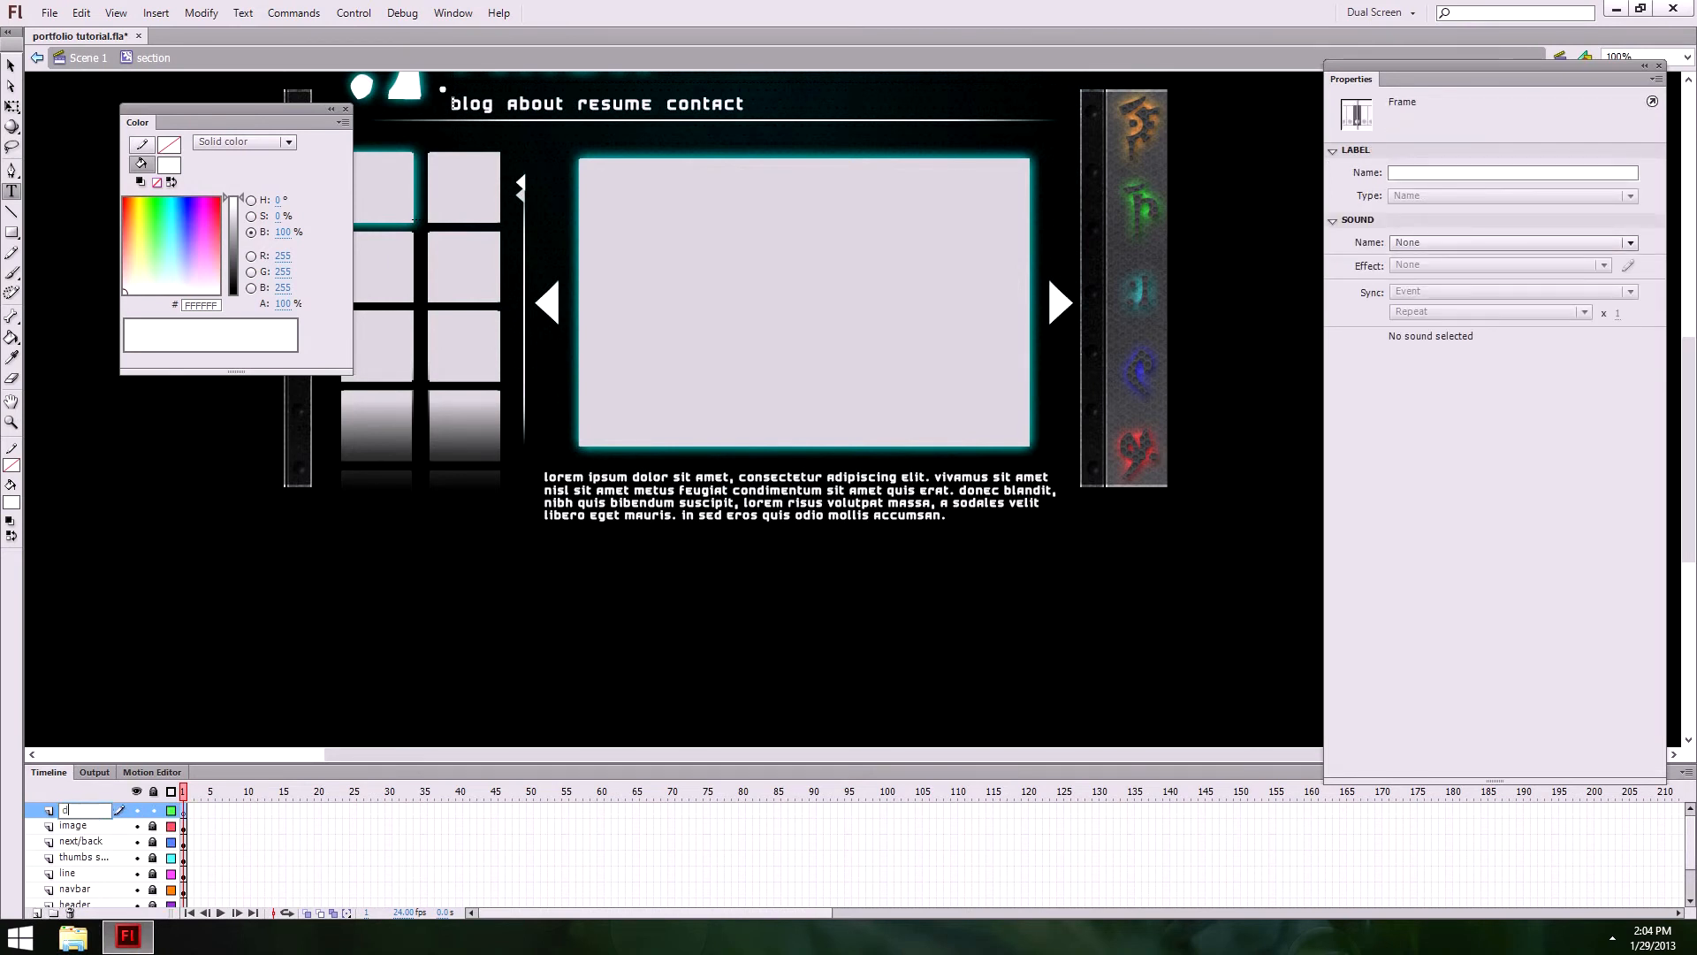
pyautogui.write('escription')
pyautogui.press('Return')
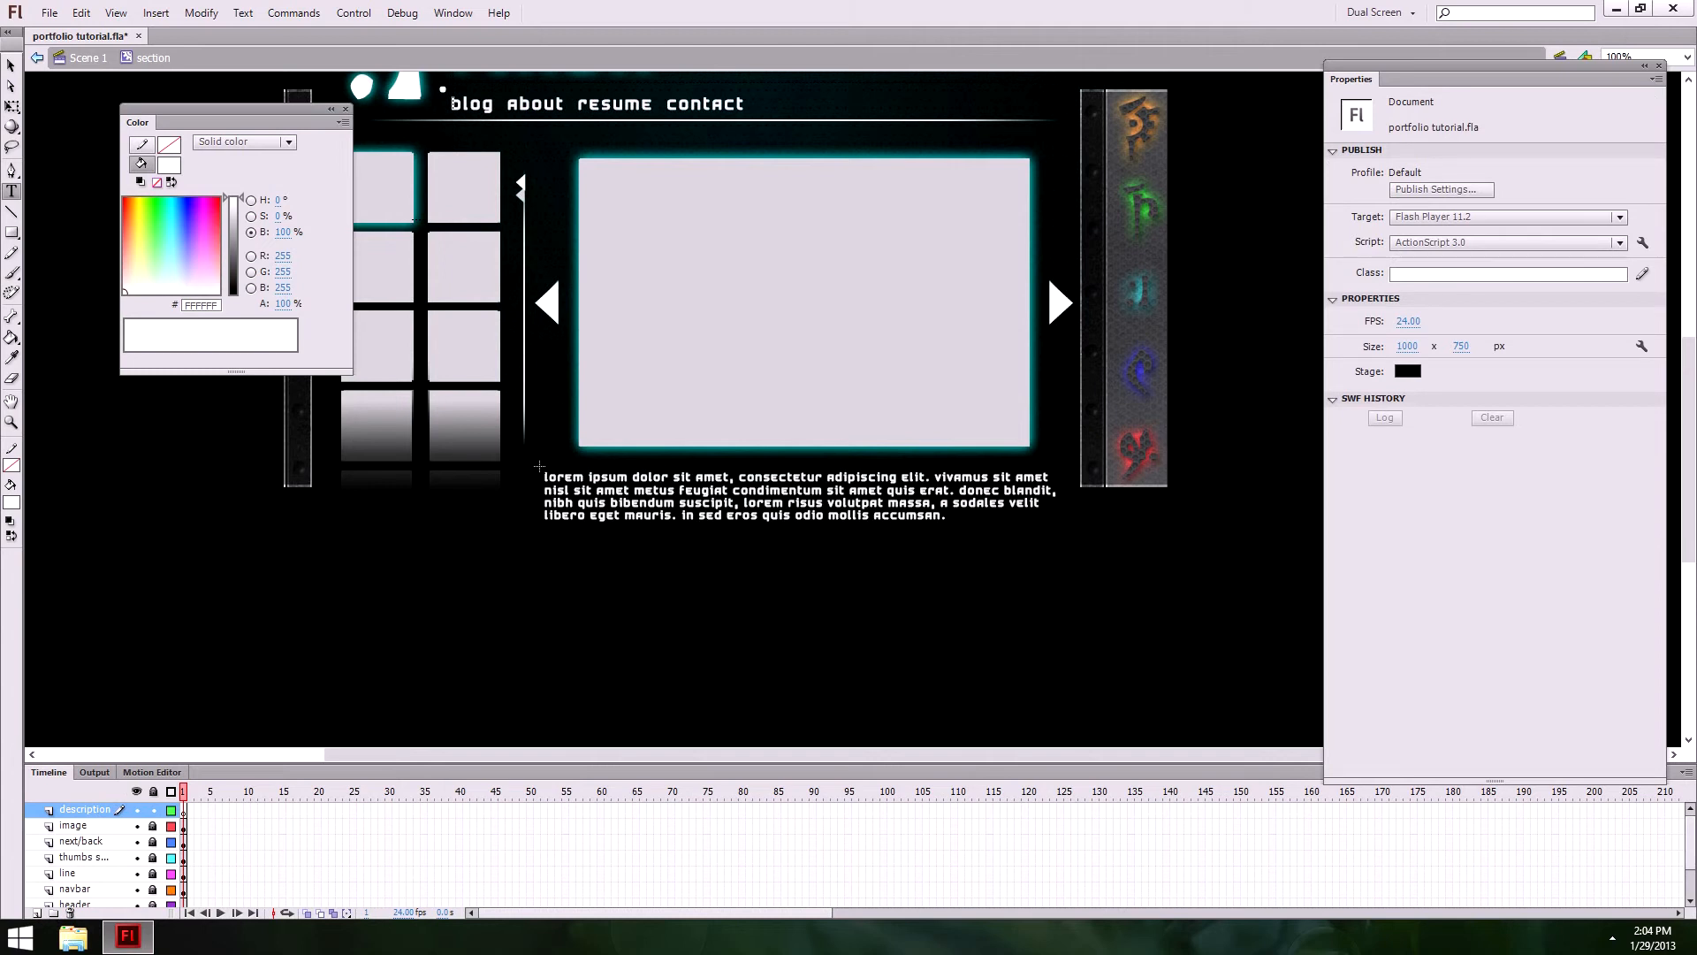
pyautogui.moveTo(605, 500); pyautogui.dragTo(1062, 539)
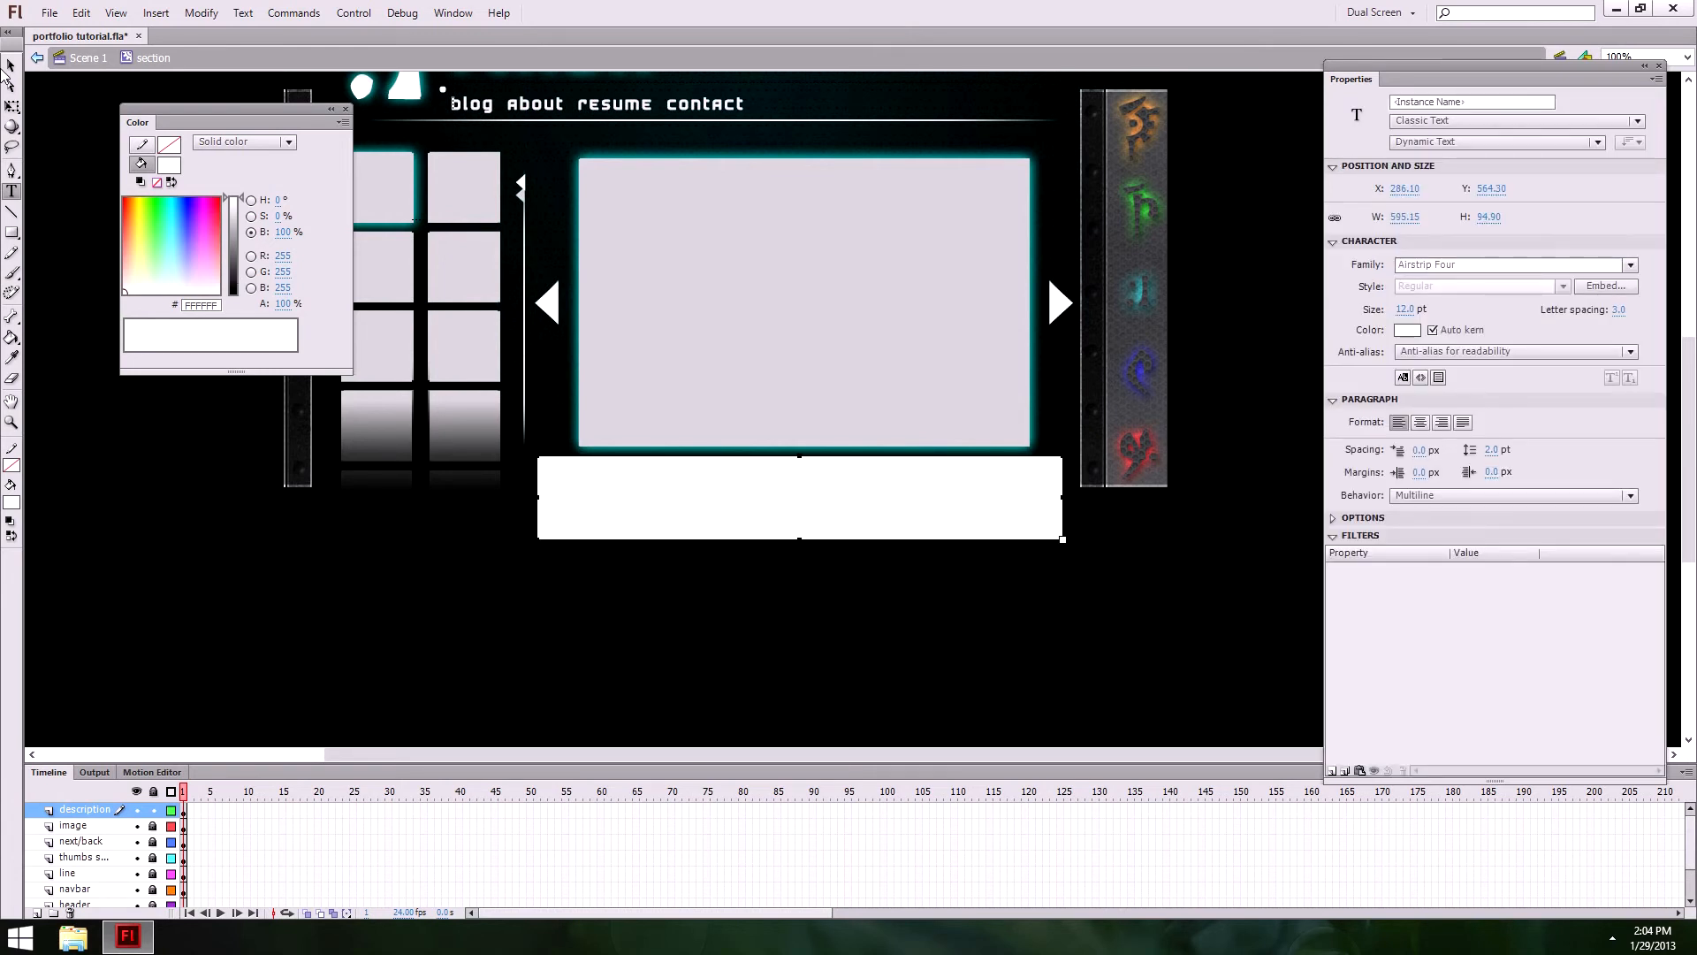
# Step: Switch to Chrome, search for ipsum in a new browser tab, and open the lipsum.com generator site
pyautogui.moveTo(955, 922)
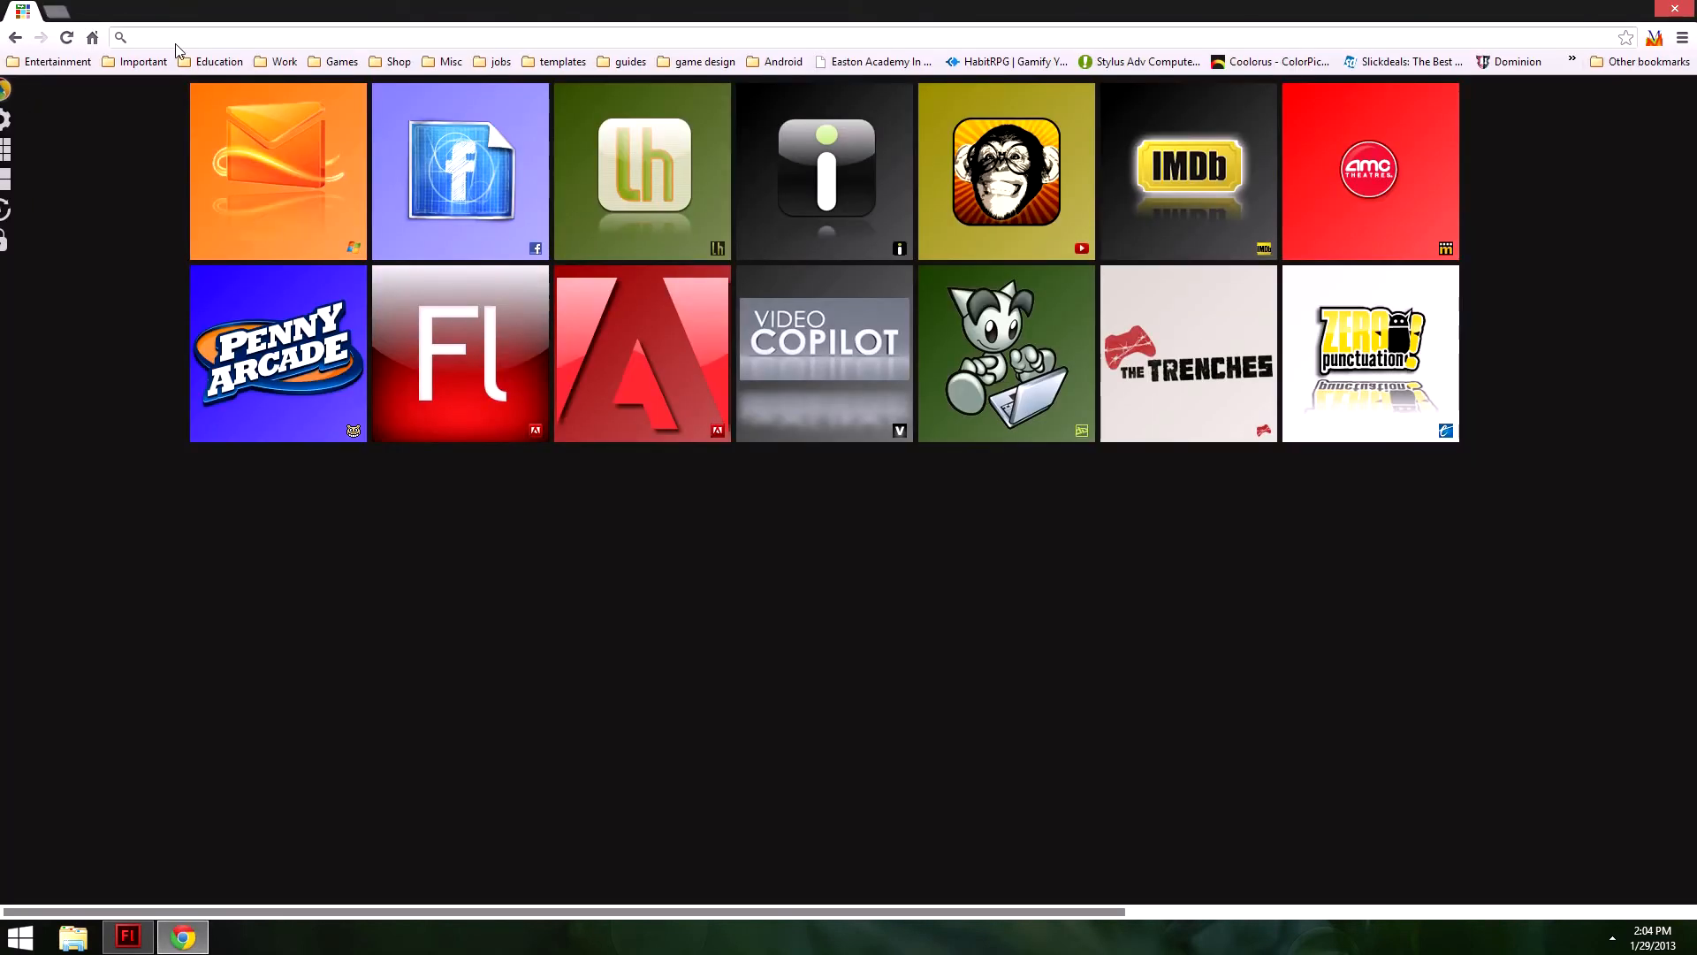
pyautogui.click(56, 11)
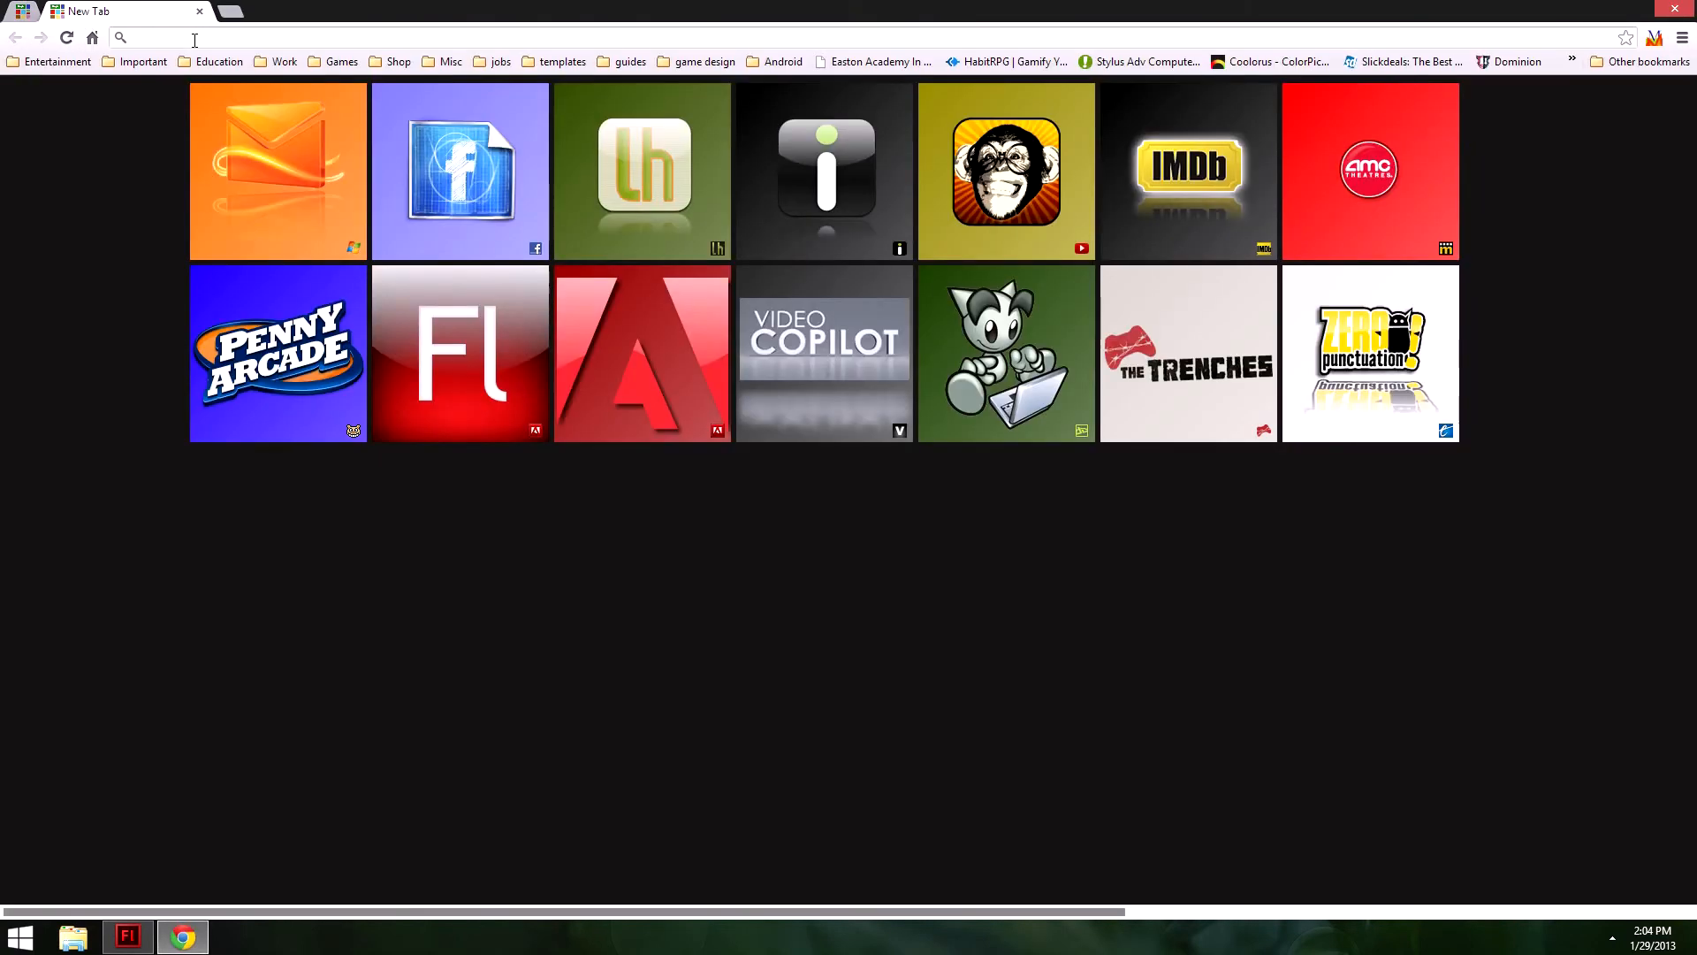
pyautogui.write('ipsum')
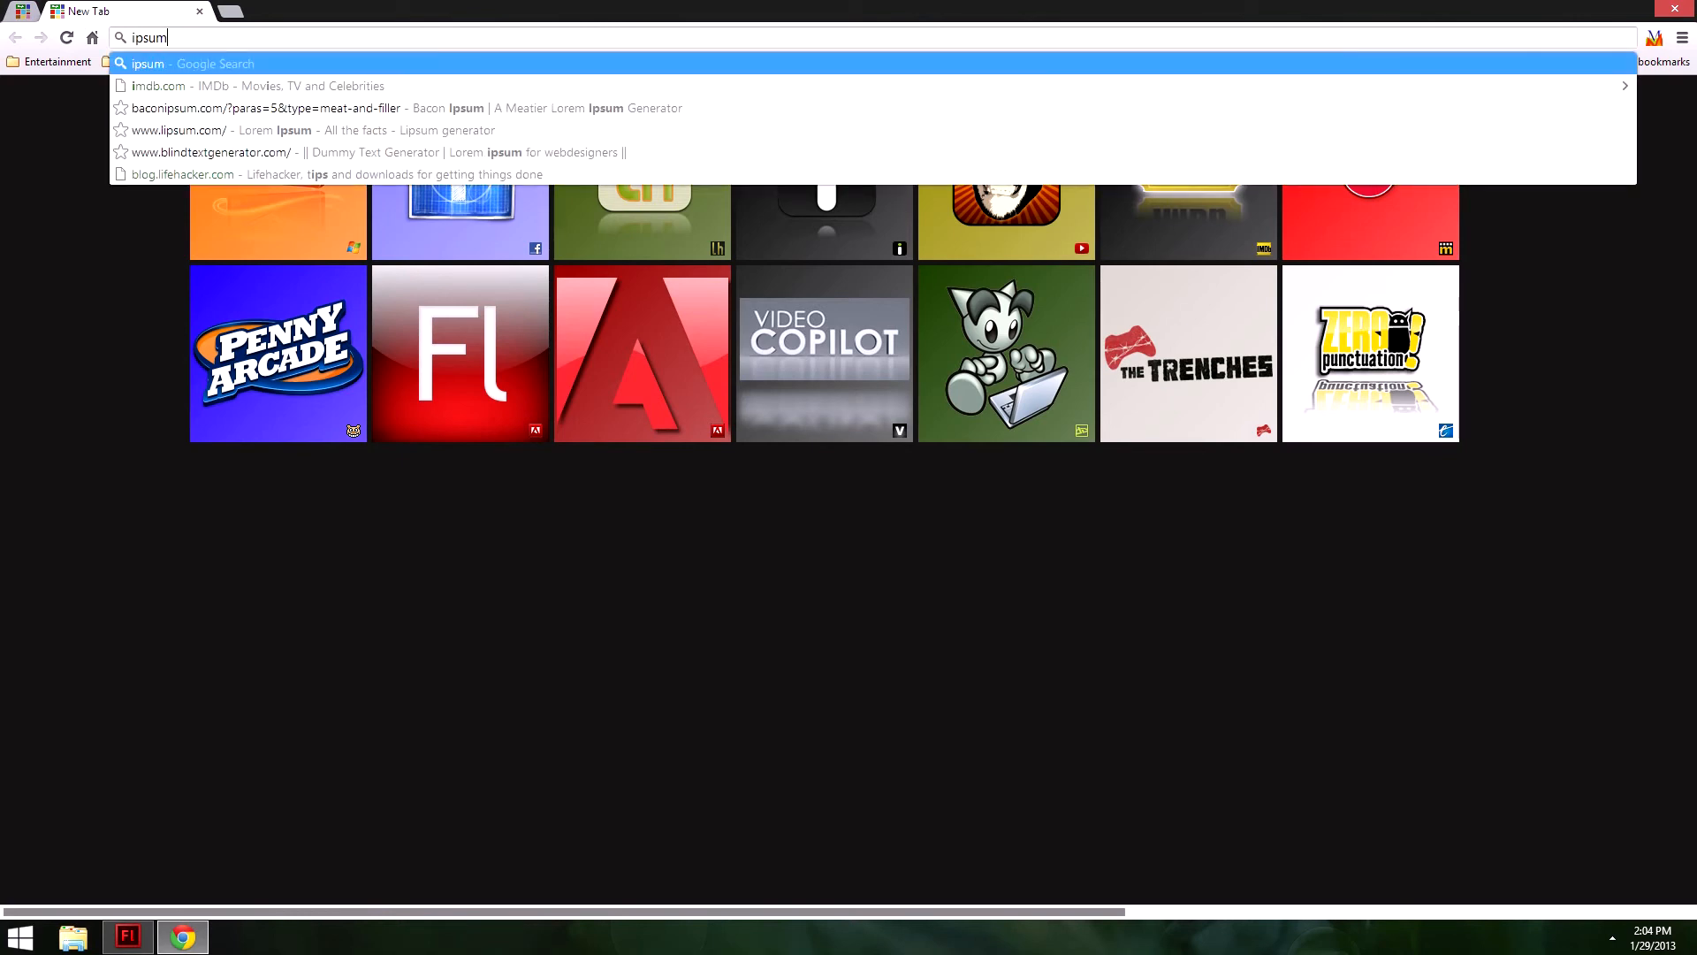
pyautogui.press('Return')
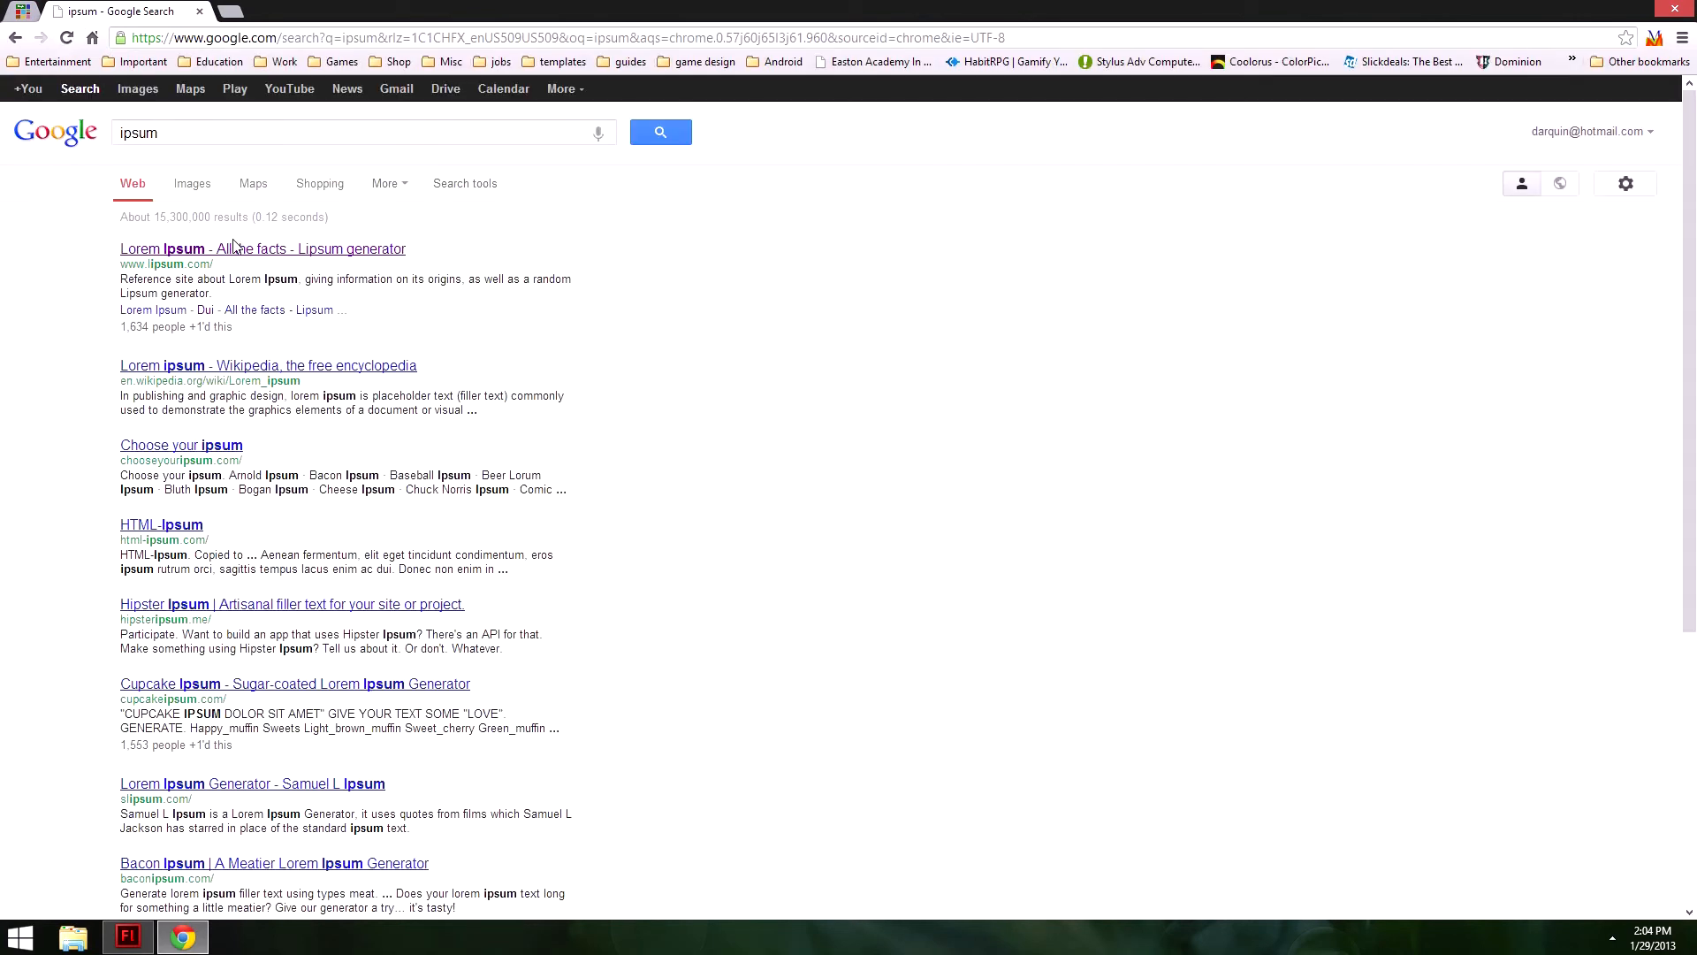
pyautogui.click(237, 248)
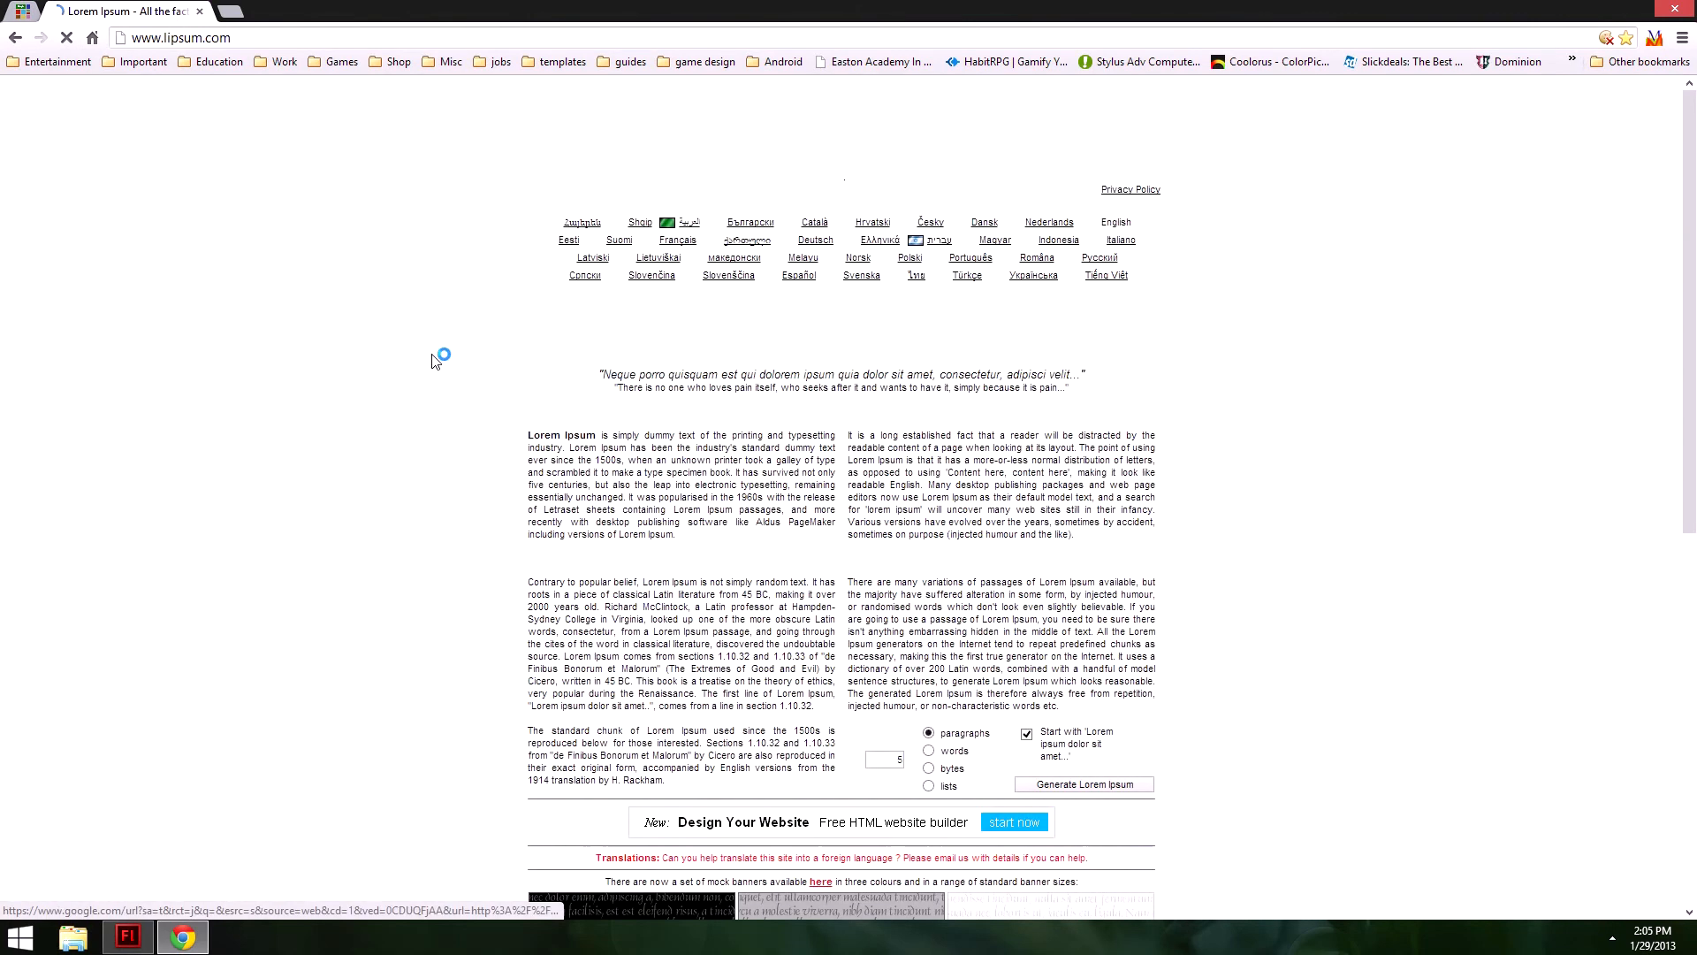
# Step: Generate Lorem Ipsum paragraphs and copy the opening sentences into the description text box in Flash
pyautogui.click(1123, 790)
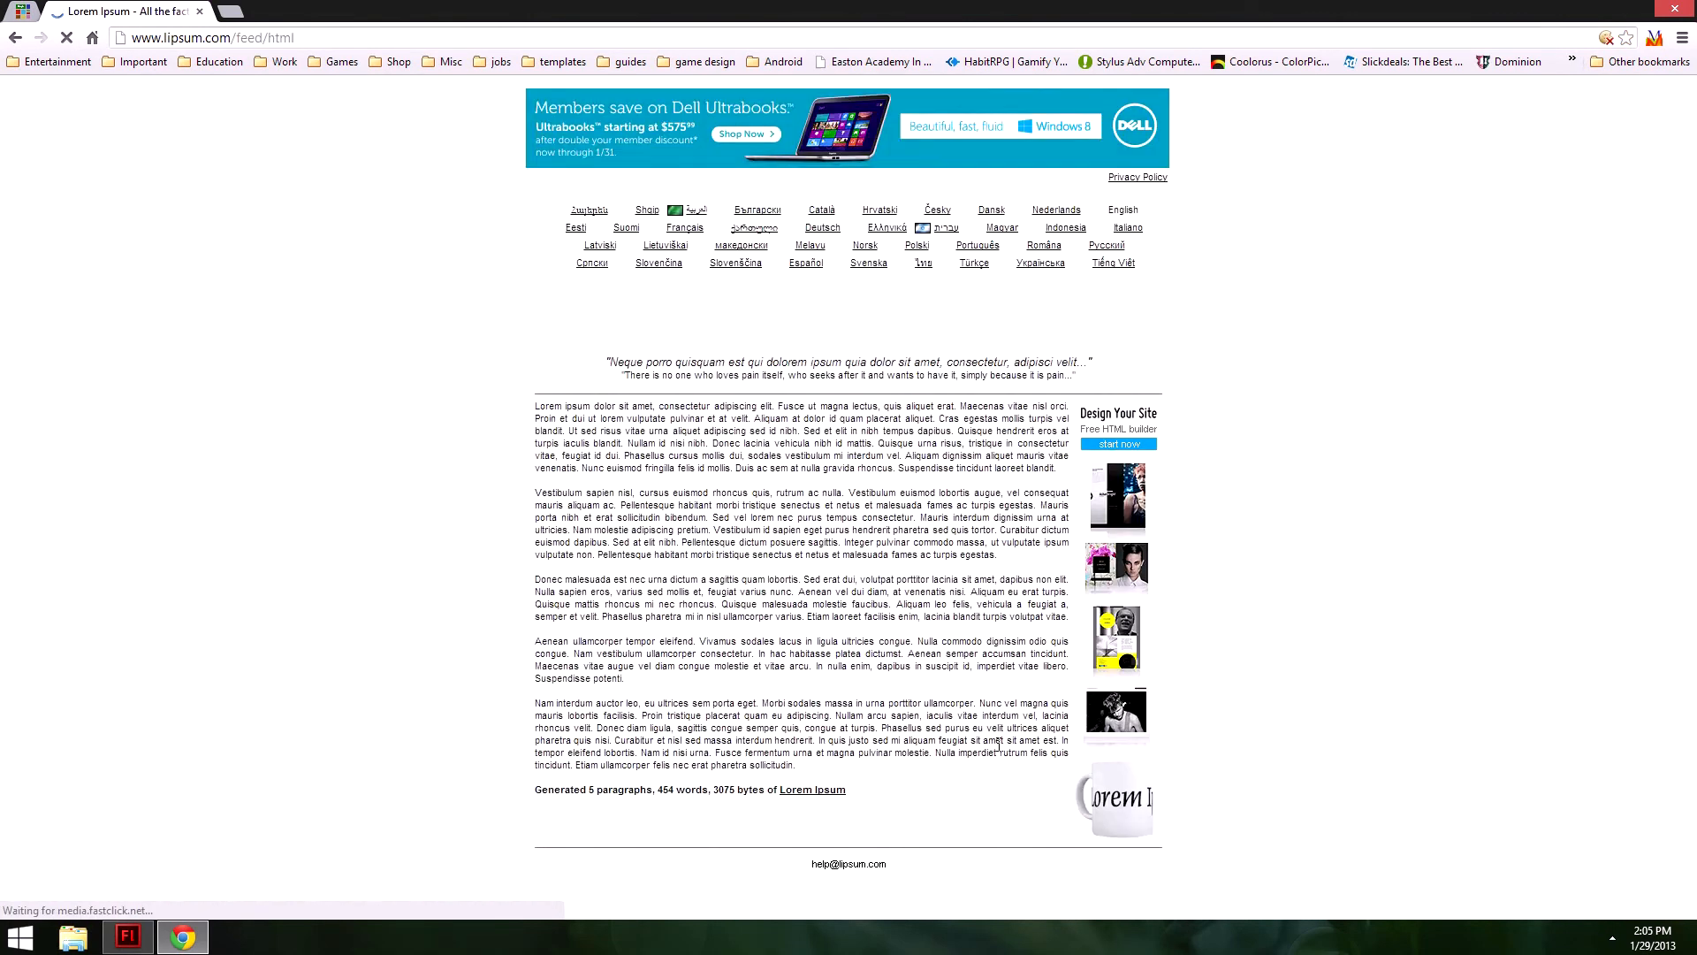
pyautogui.moveTo(537, 406); pyautogui.dragTo(790, 432)
pyautogui.hotkey('ctrl', 'c')
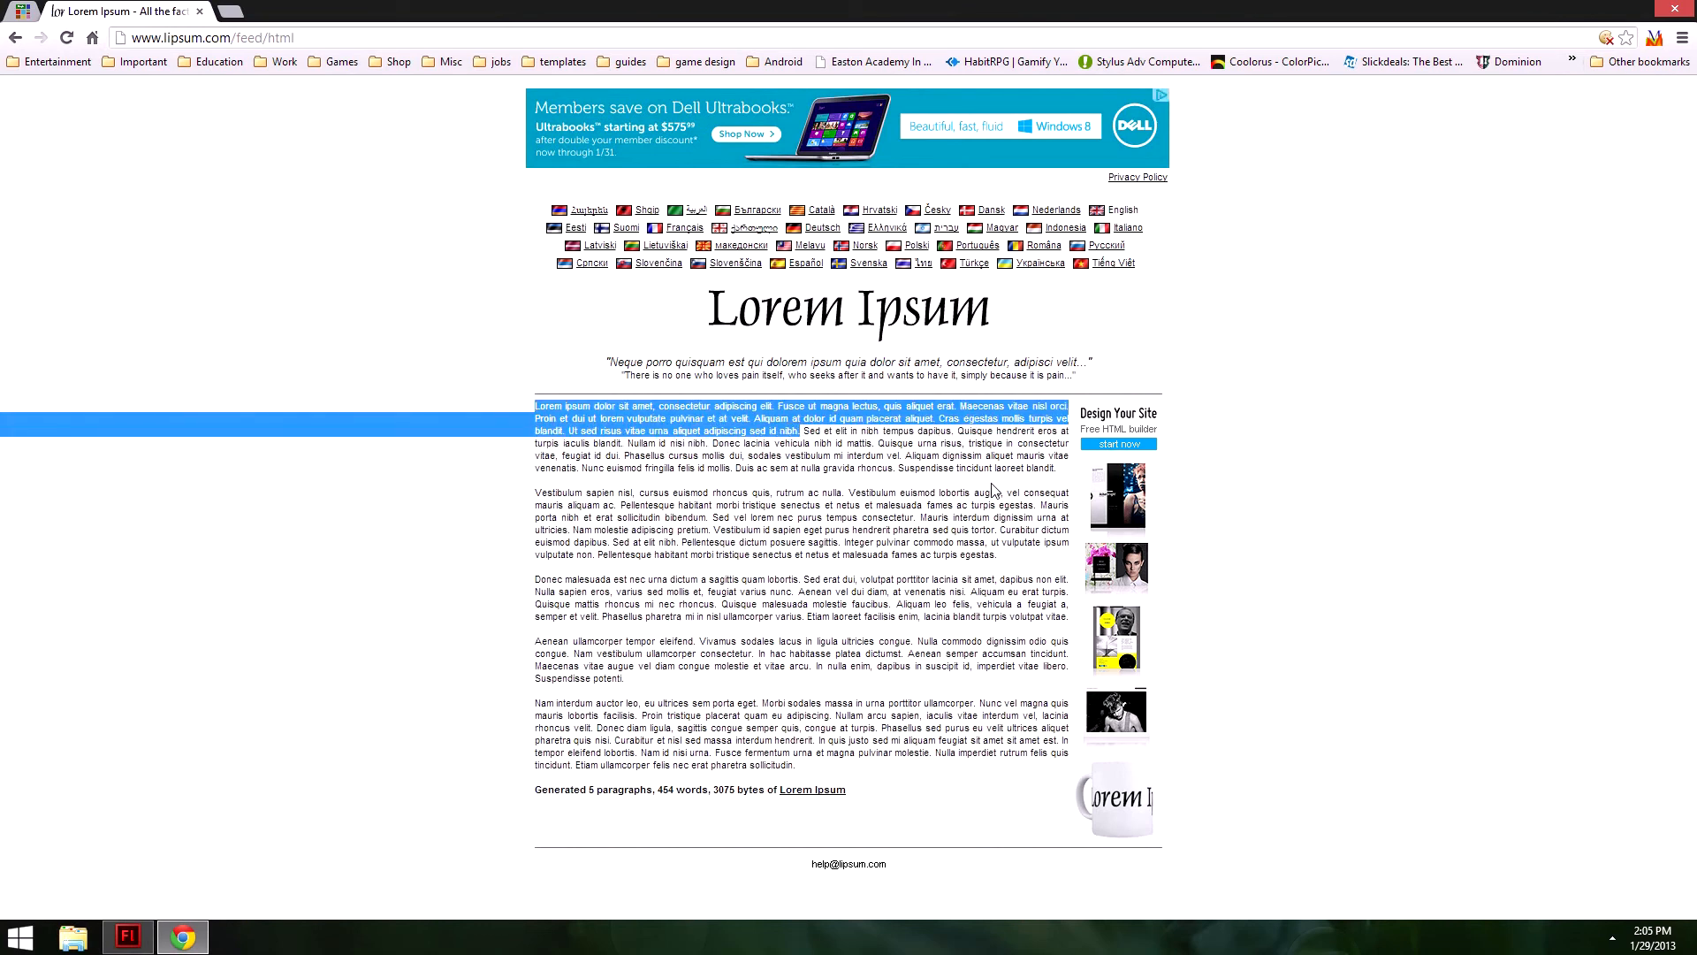
pyautogui.click(128, 936)
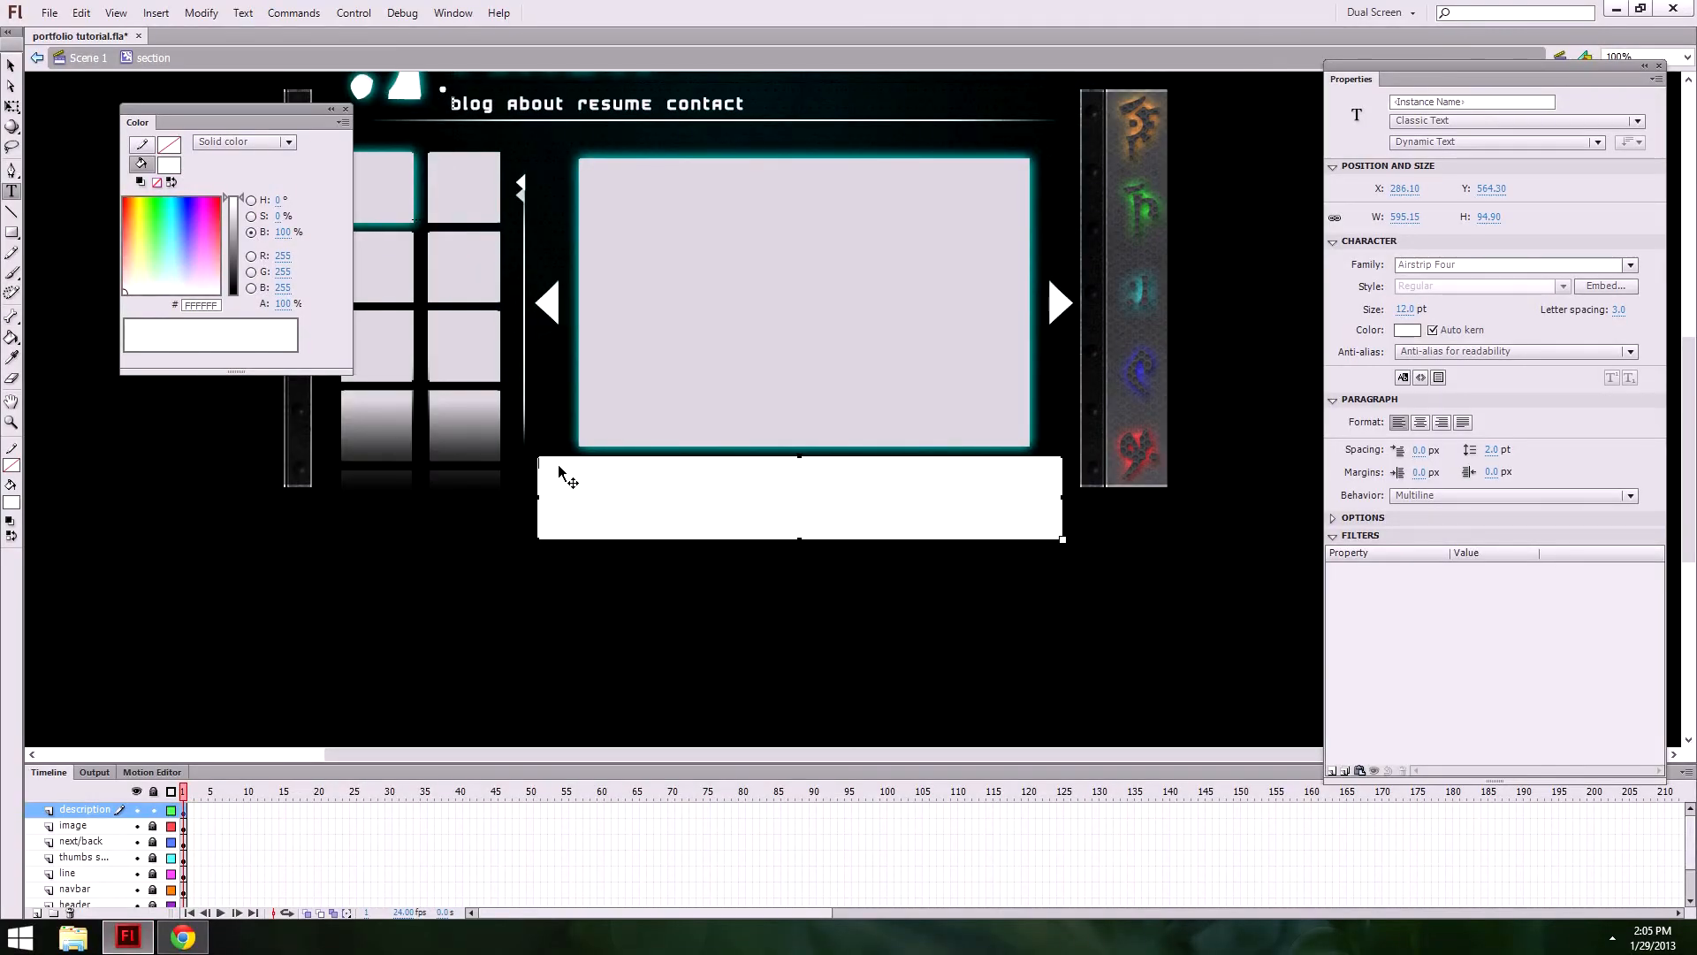
pyautogui.hotkey('ctrl', 'v')
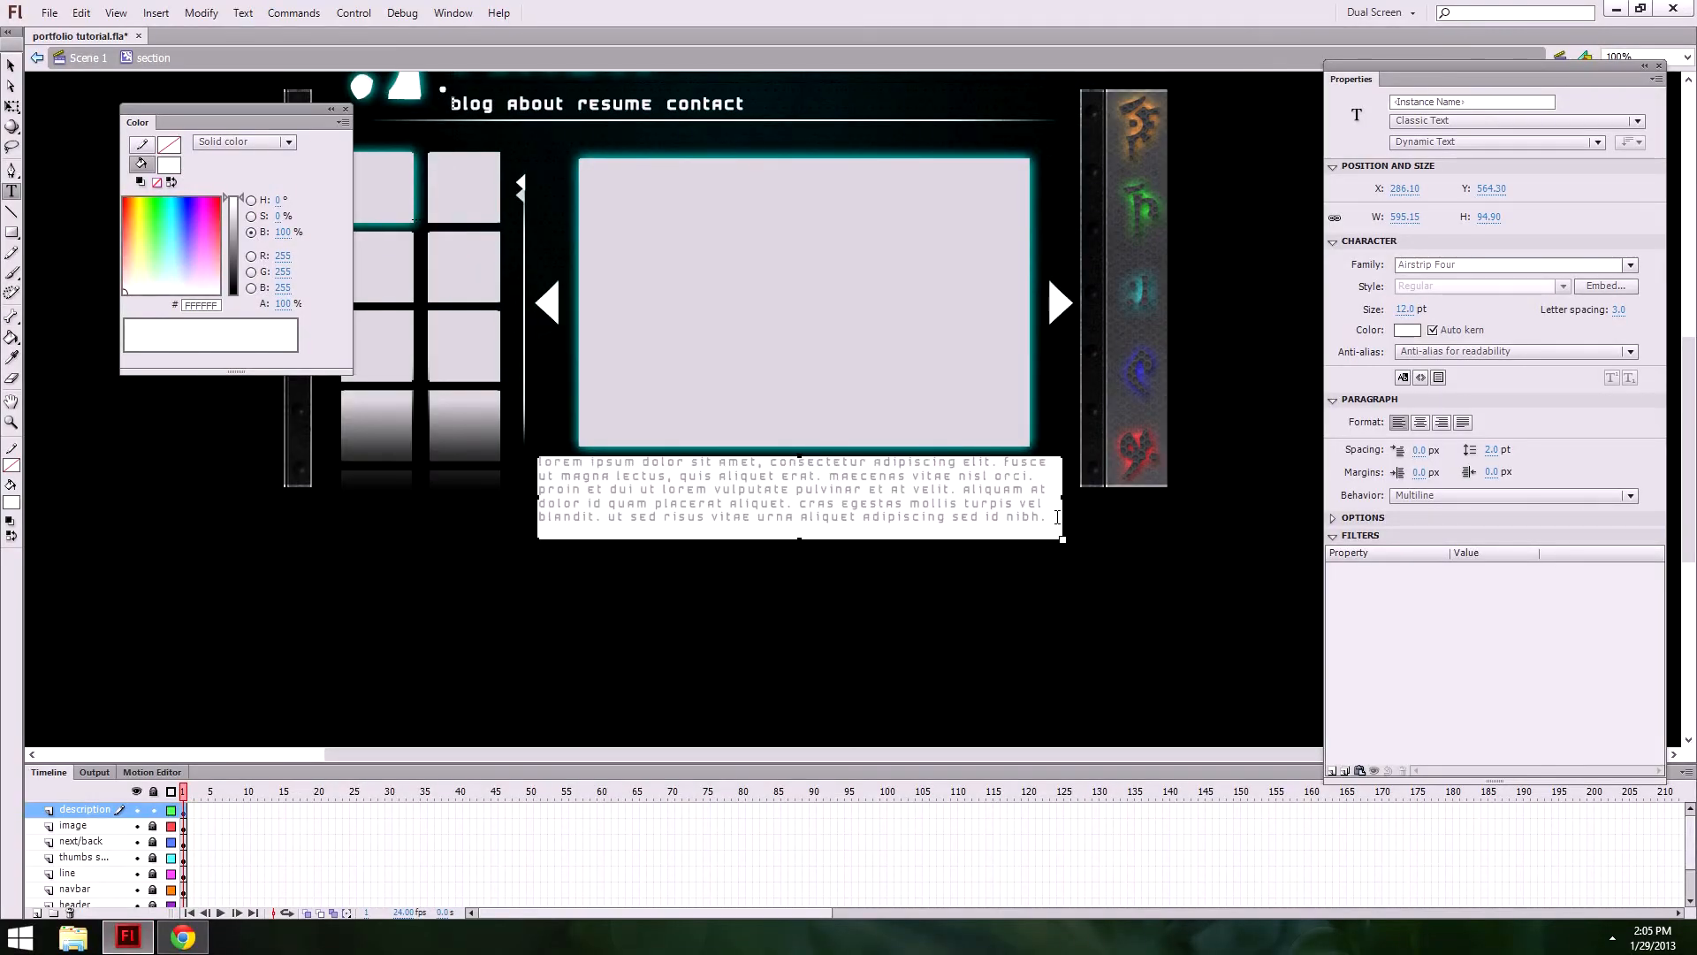
# Step: Set the description text's letter spacing to 0 after trying a spacing of 1
pyautogui.moveTo(1057, 517); pyautogui.dragTo(538, 461)
pyautogui.click(1618, 310)
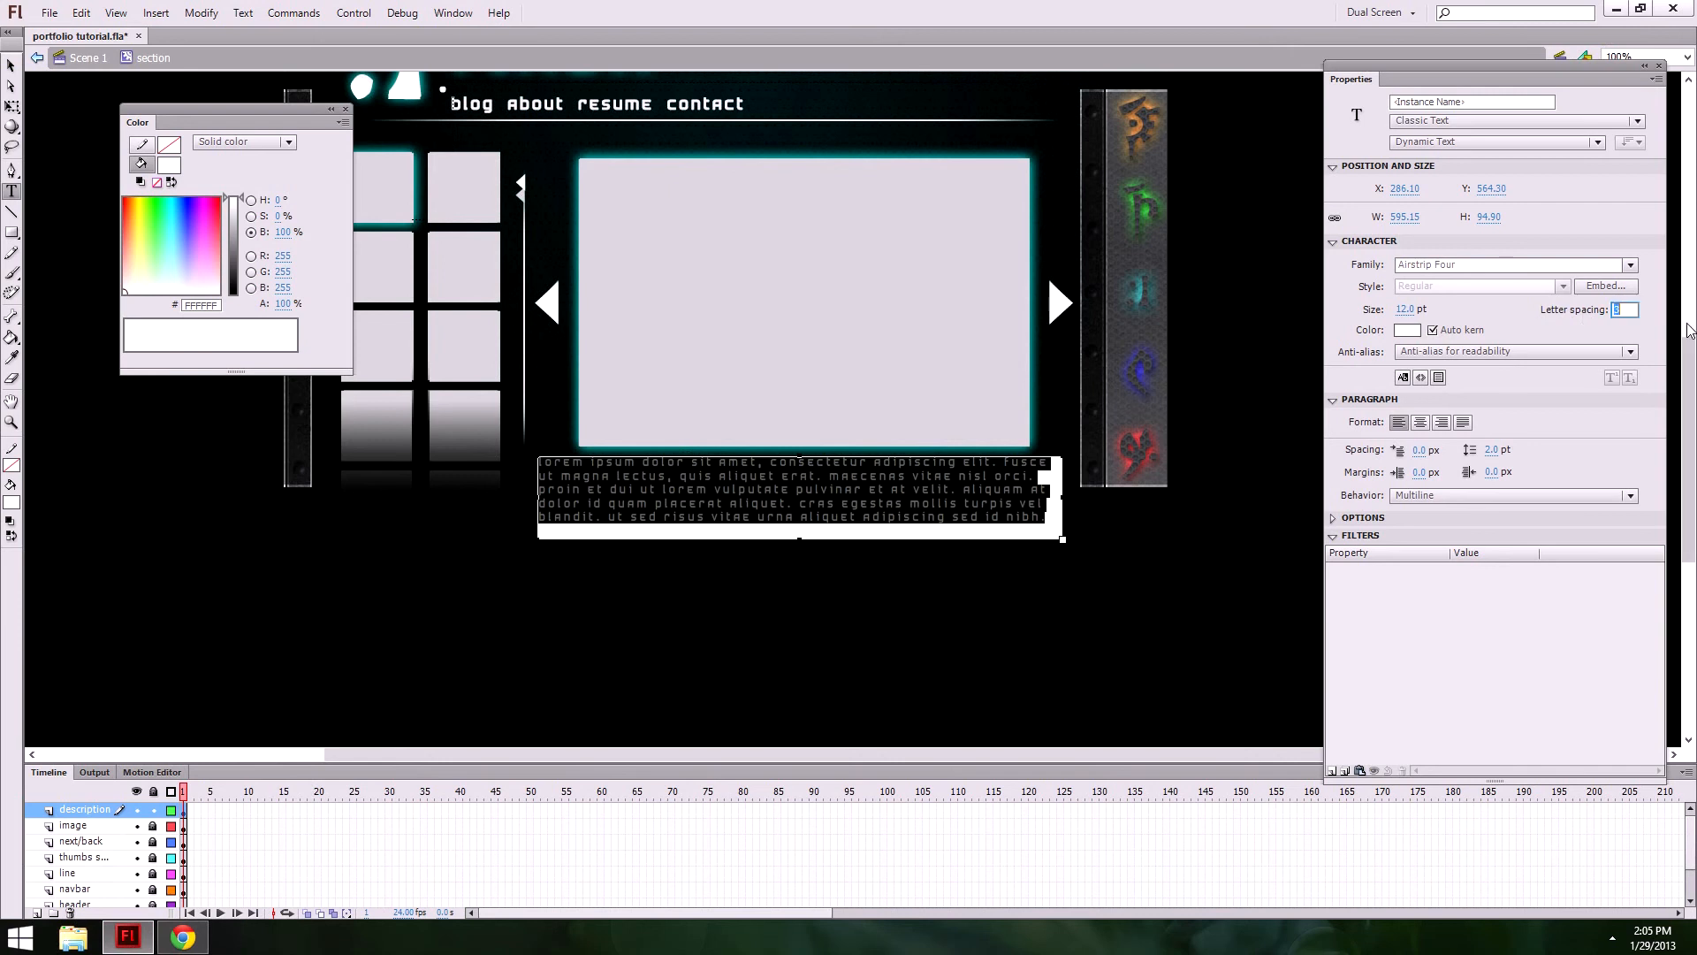
pyautogui.write('1')
pyautogui.press('Return')
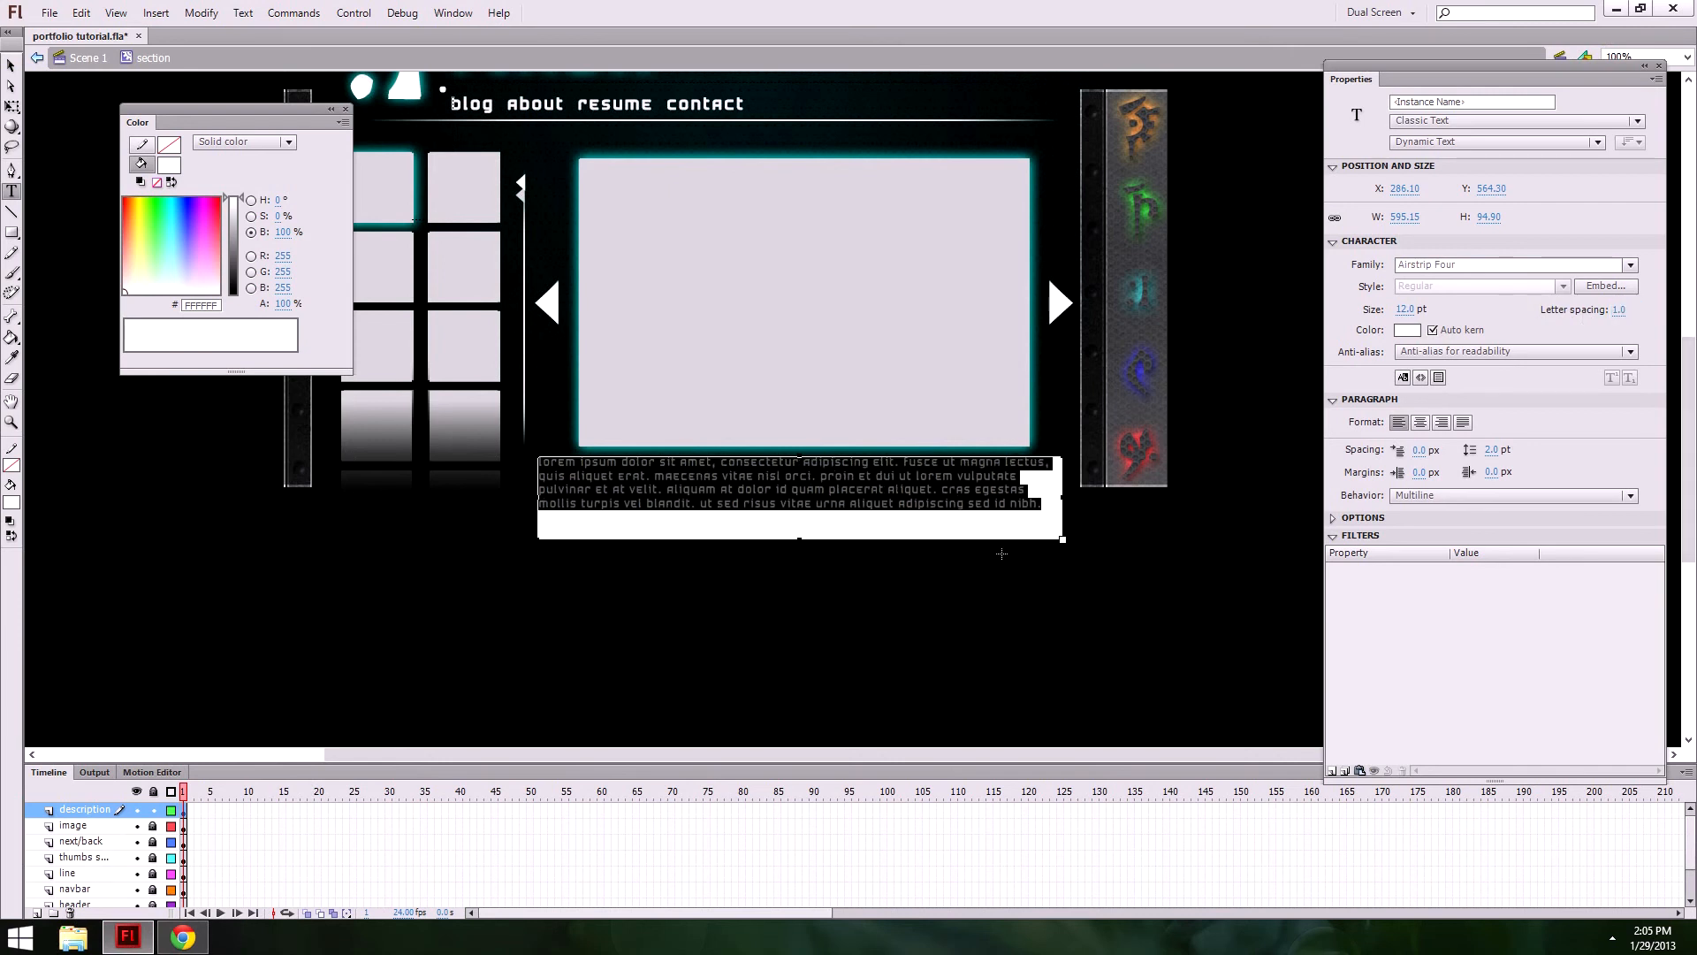
pyautogui.click(11, 65)
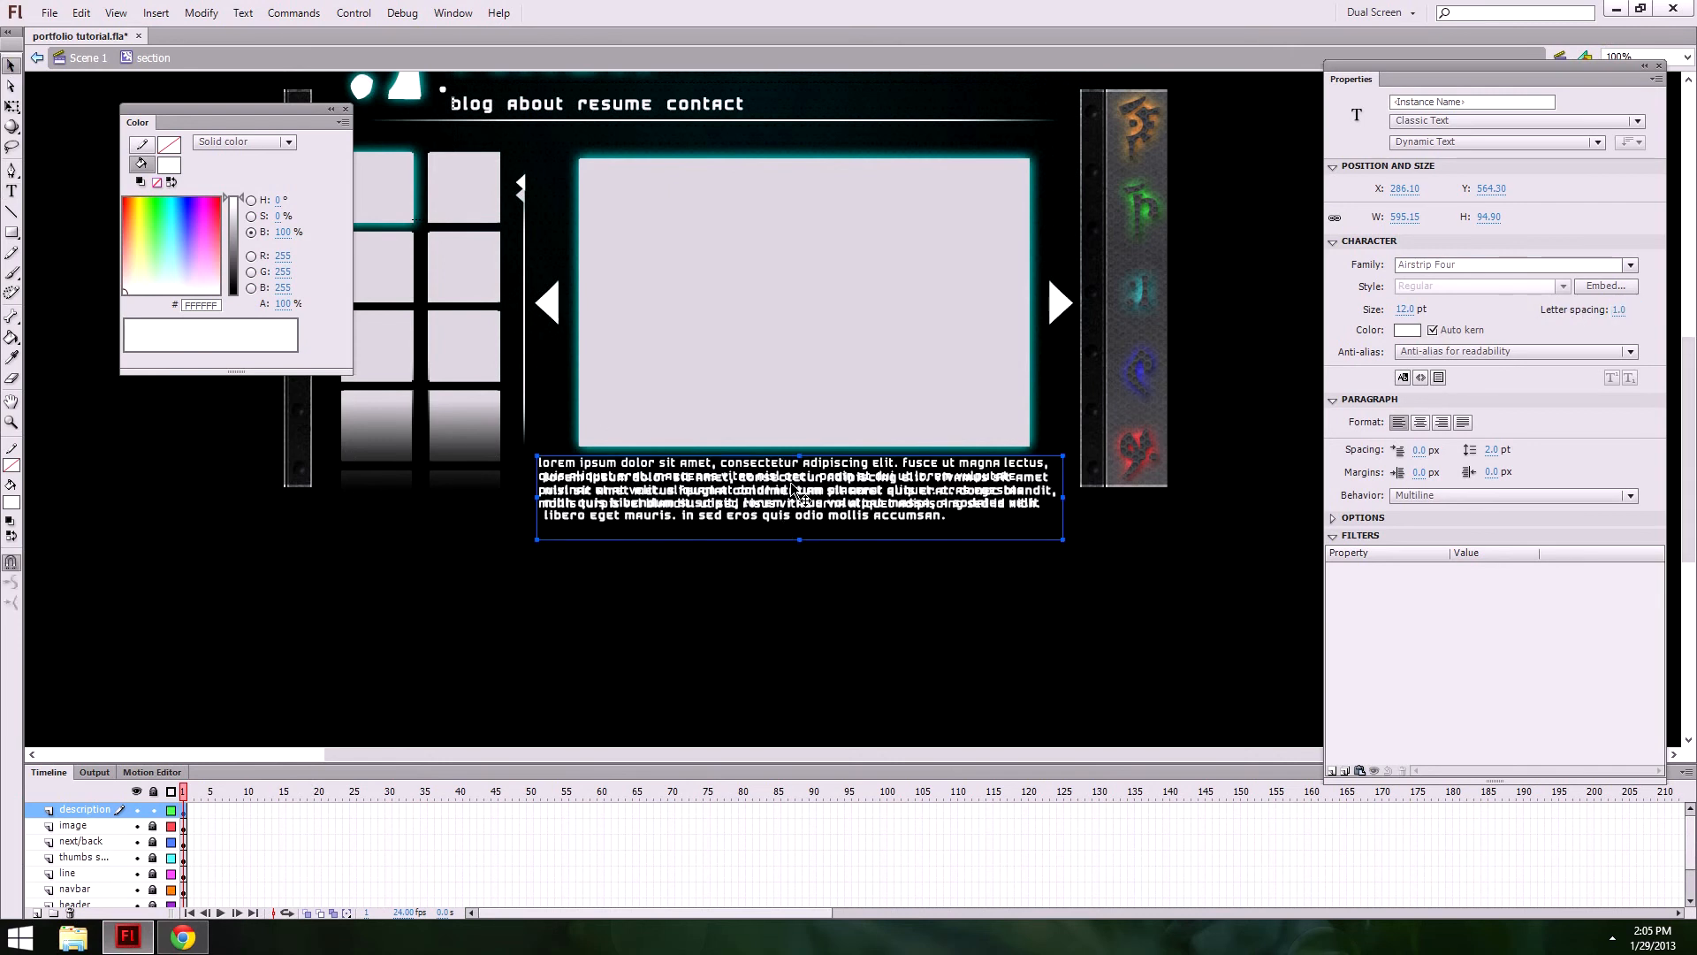
pyautogui.click(1619, 309)
pyautogui.write('0')
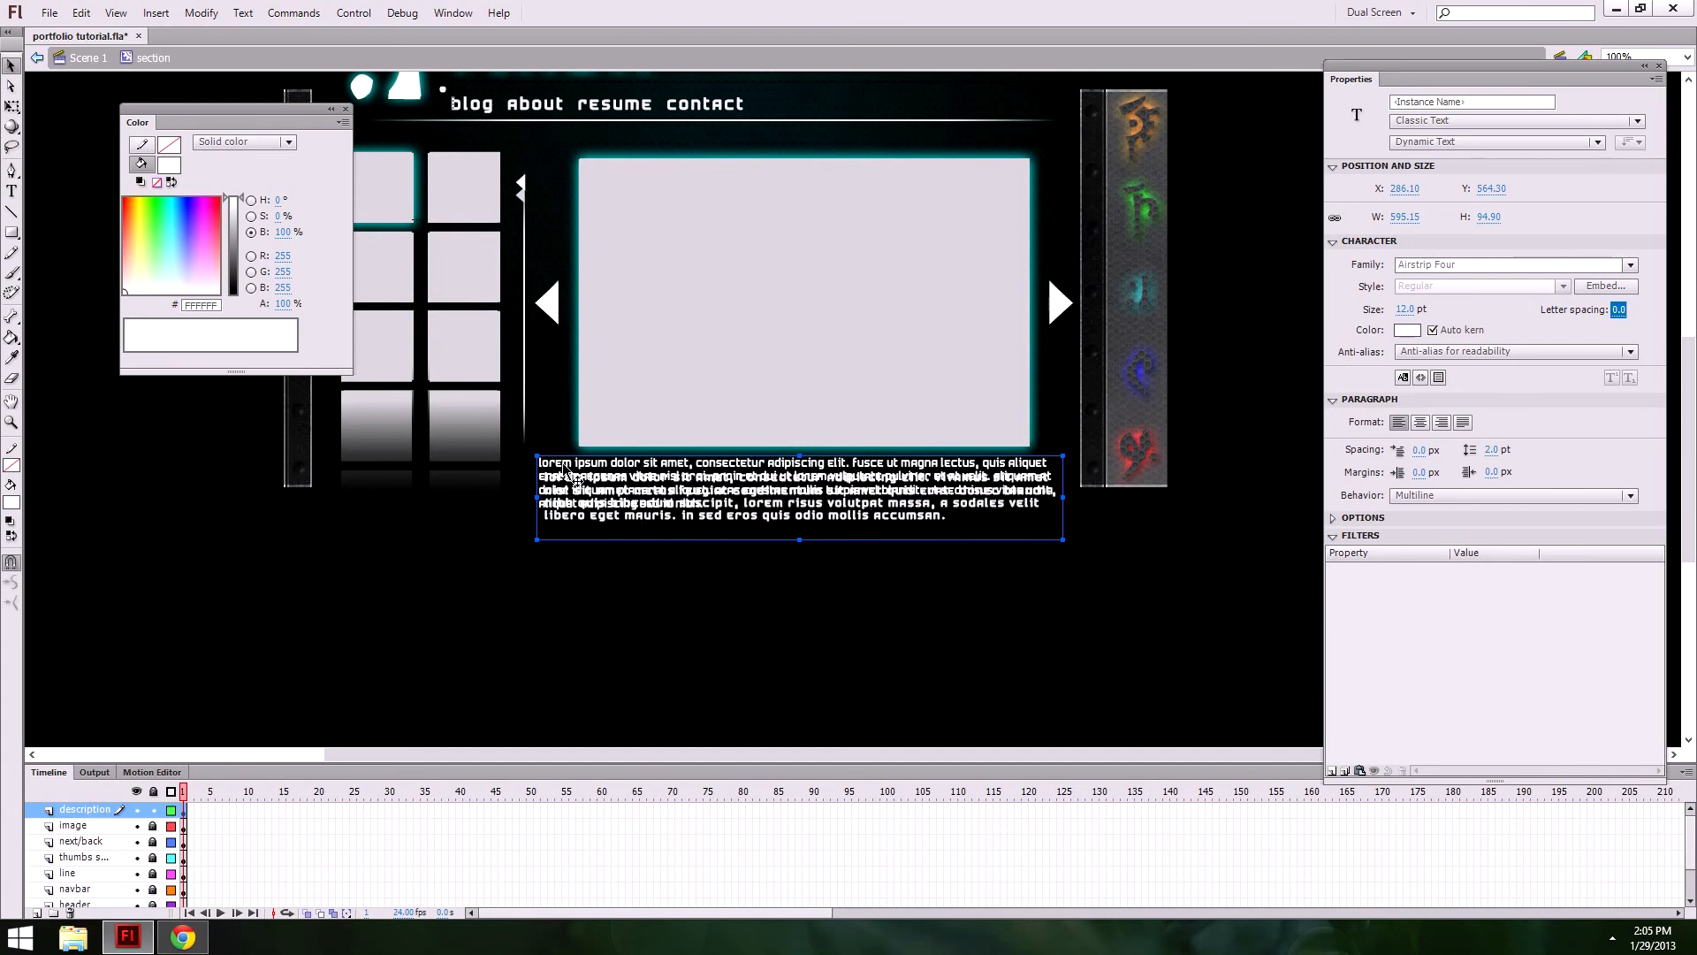
# Step: Move the description text box to X 292.35, Y 580.50 over the mockup caption and shorten it to about 83.7 px high
pyautogui.moveTo(571, 476); pyautogui.dragTo(576, 491)
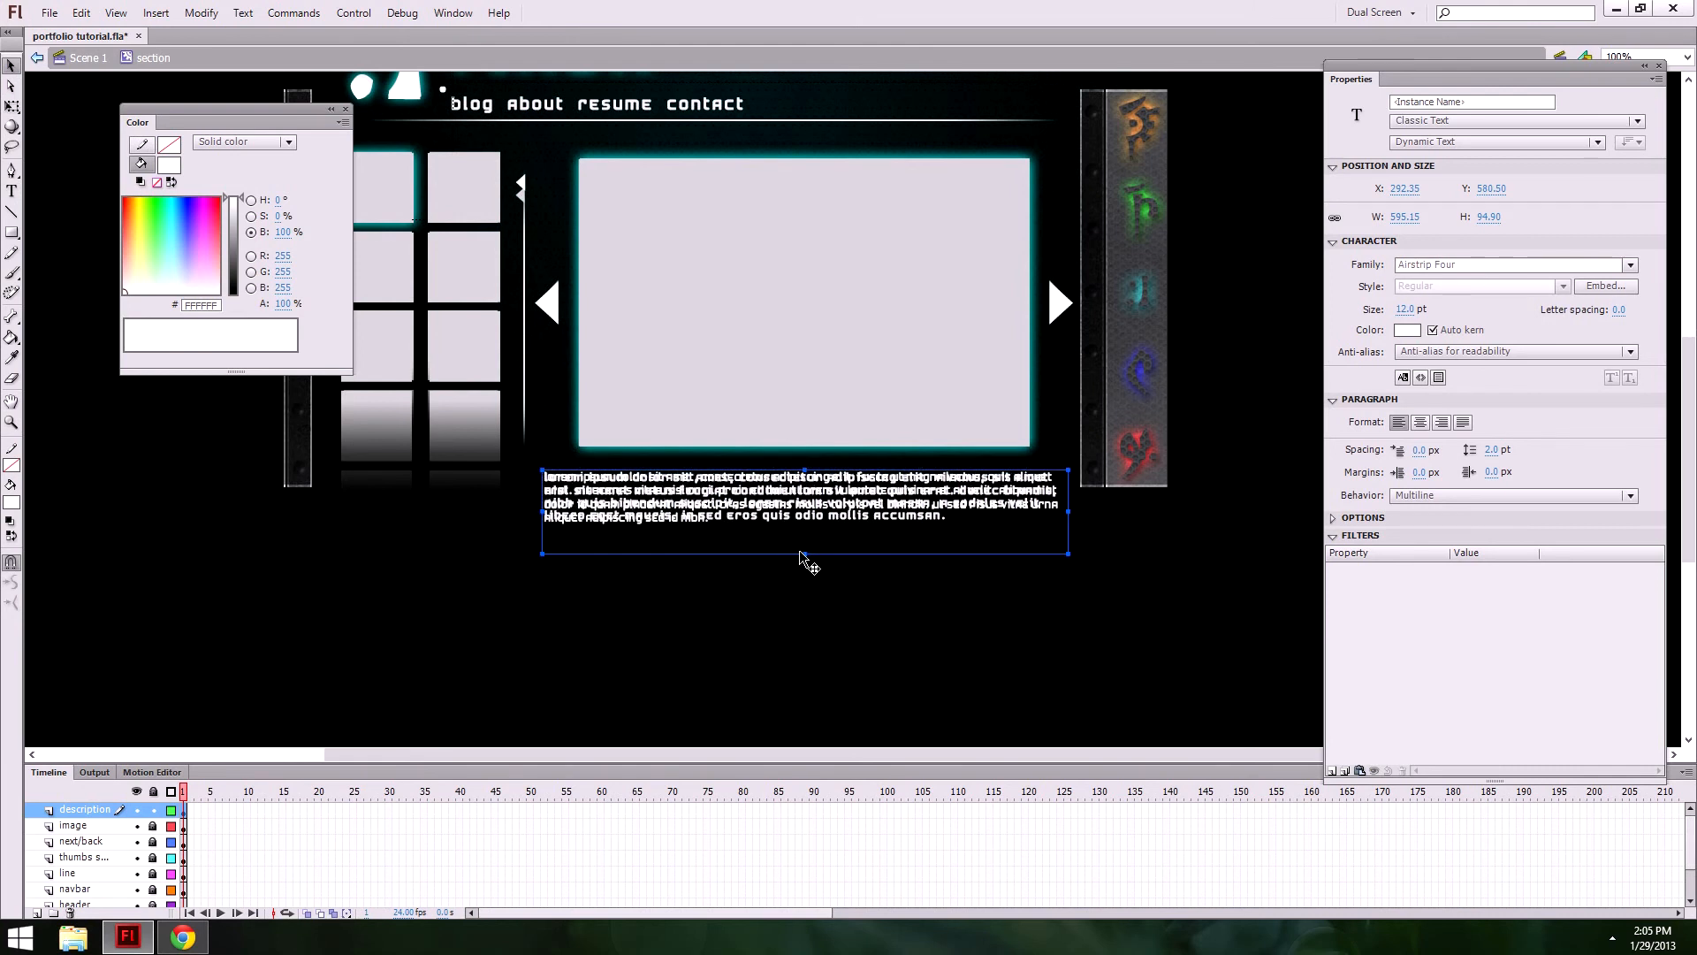
pyautogui.moveTo(802, 550); pyautogui.dragTo(803, 541)
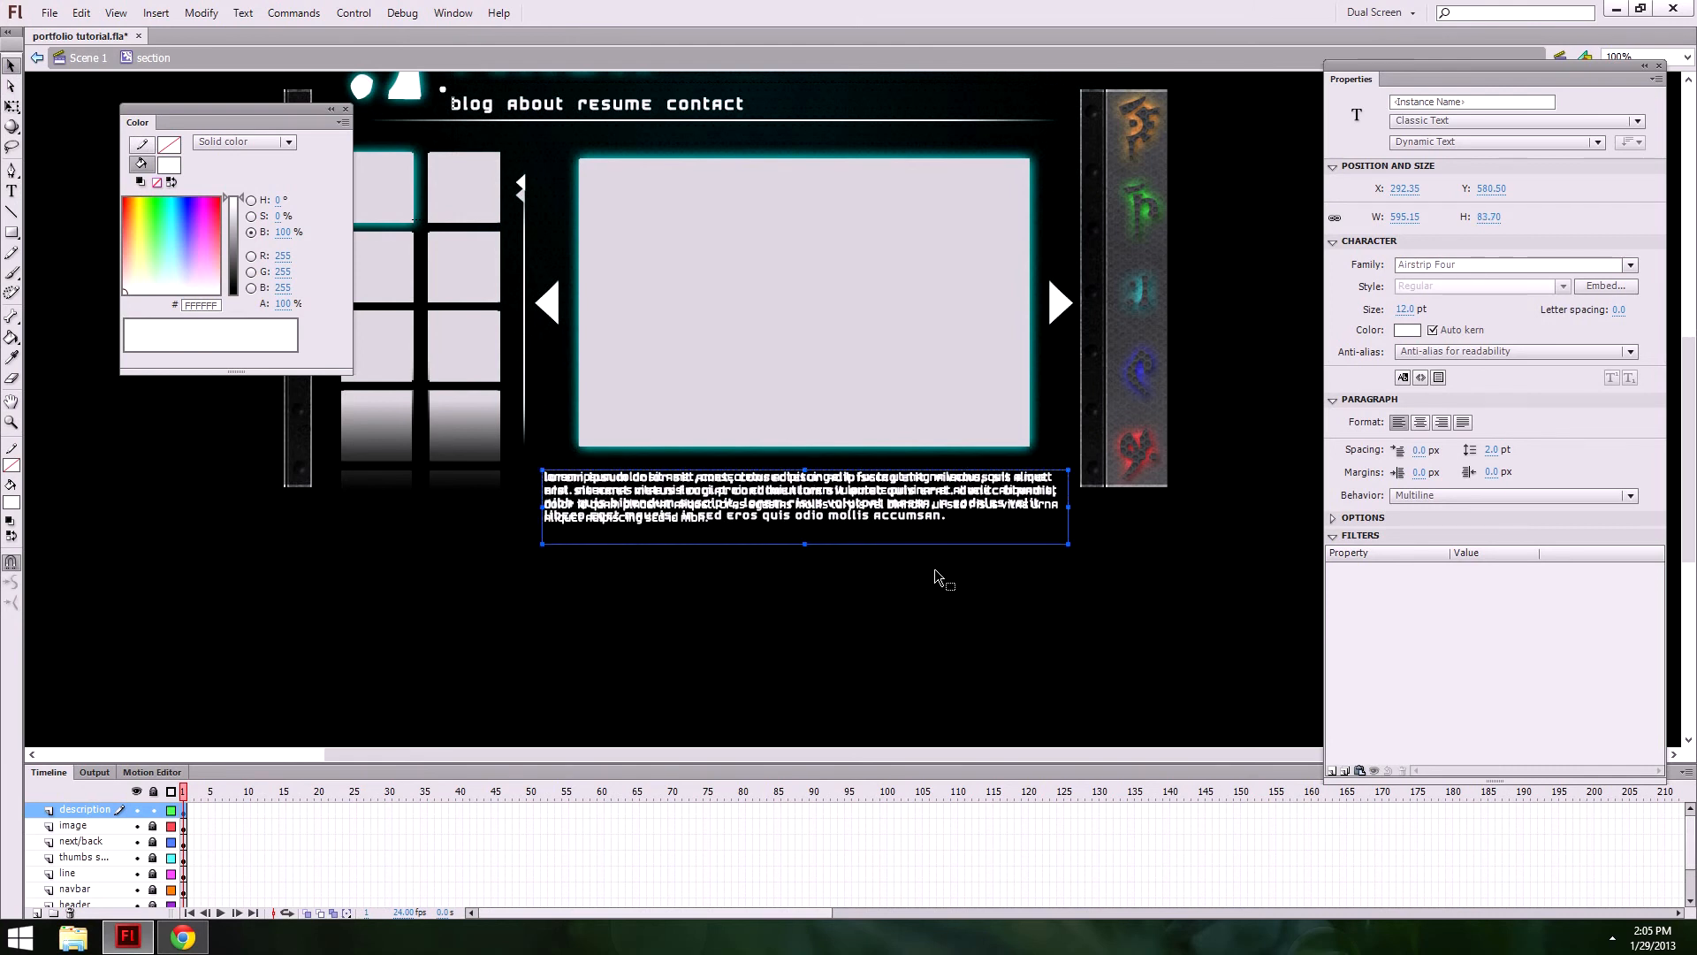
pyautogui.click(943, 623)
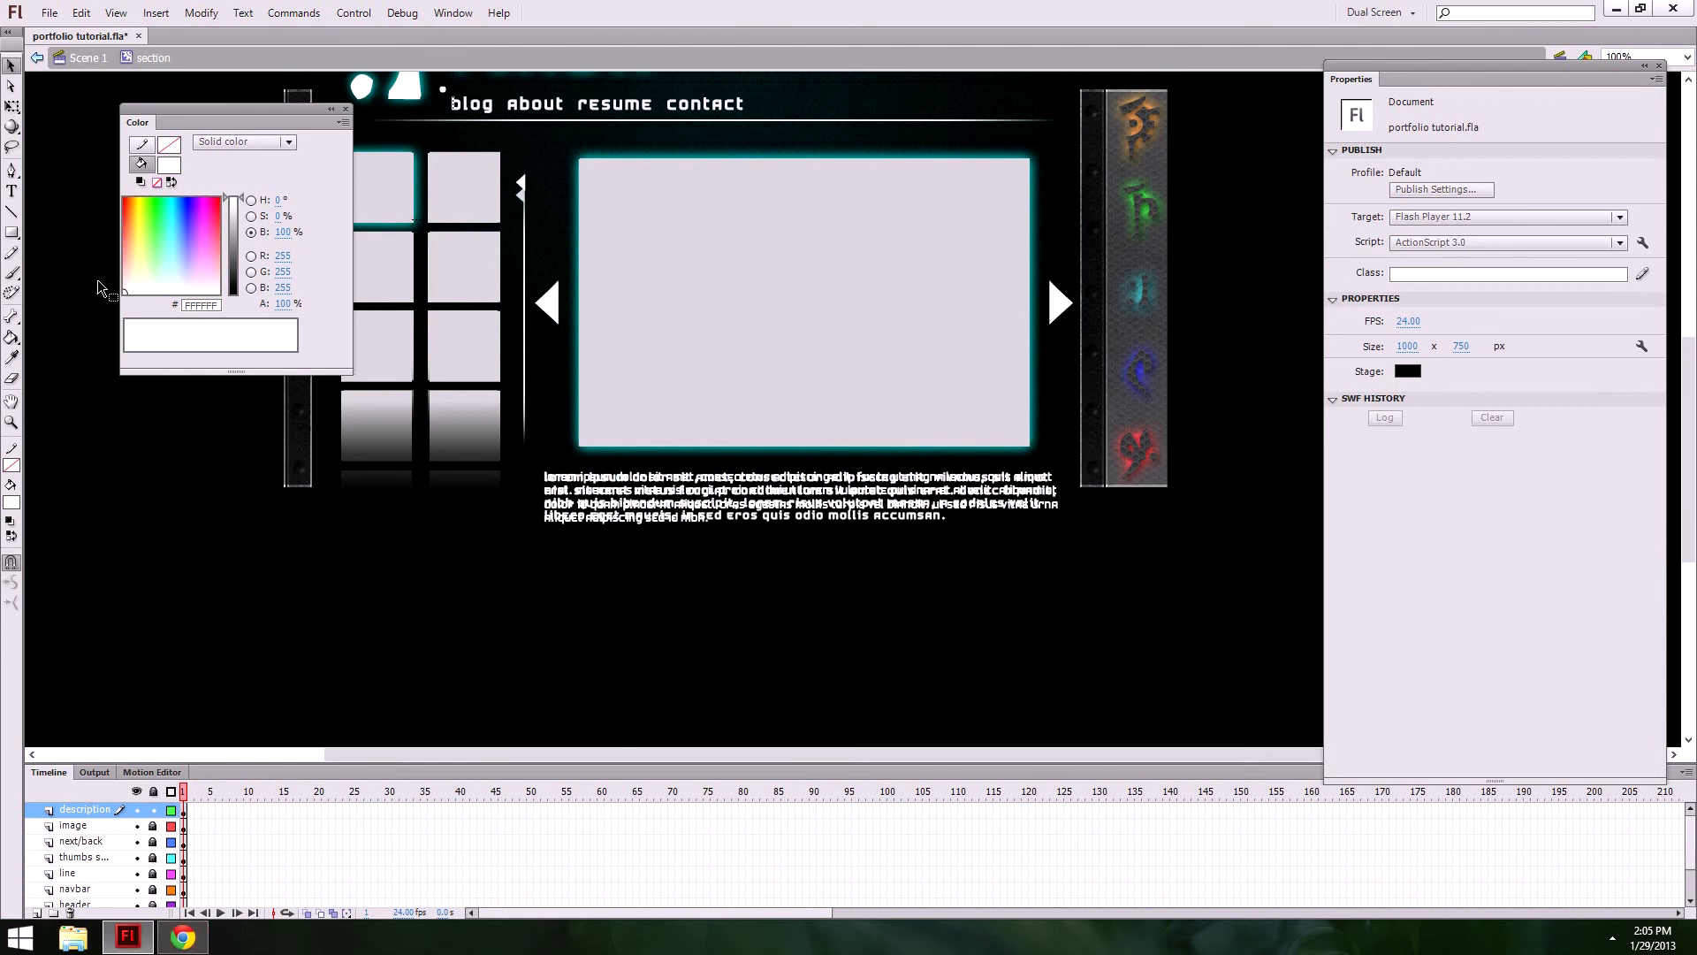
pyautogui.moveTo(149, 113); pyautogui.dragTo(85, 111)
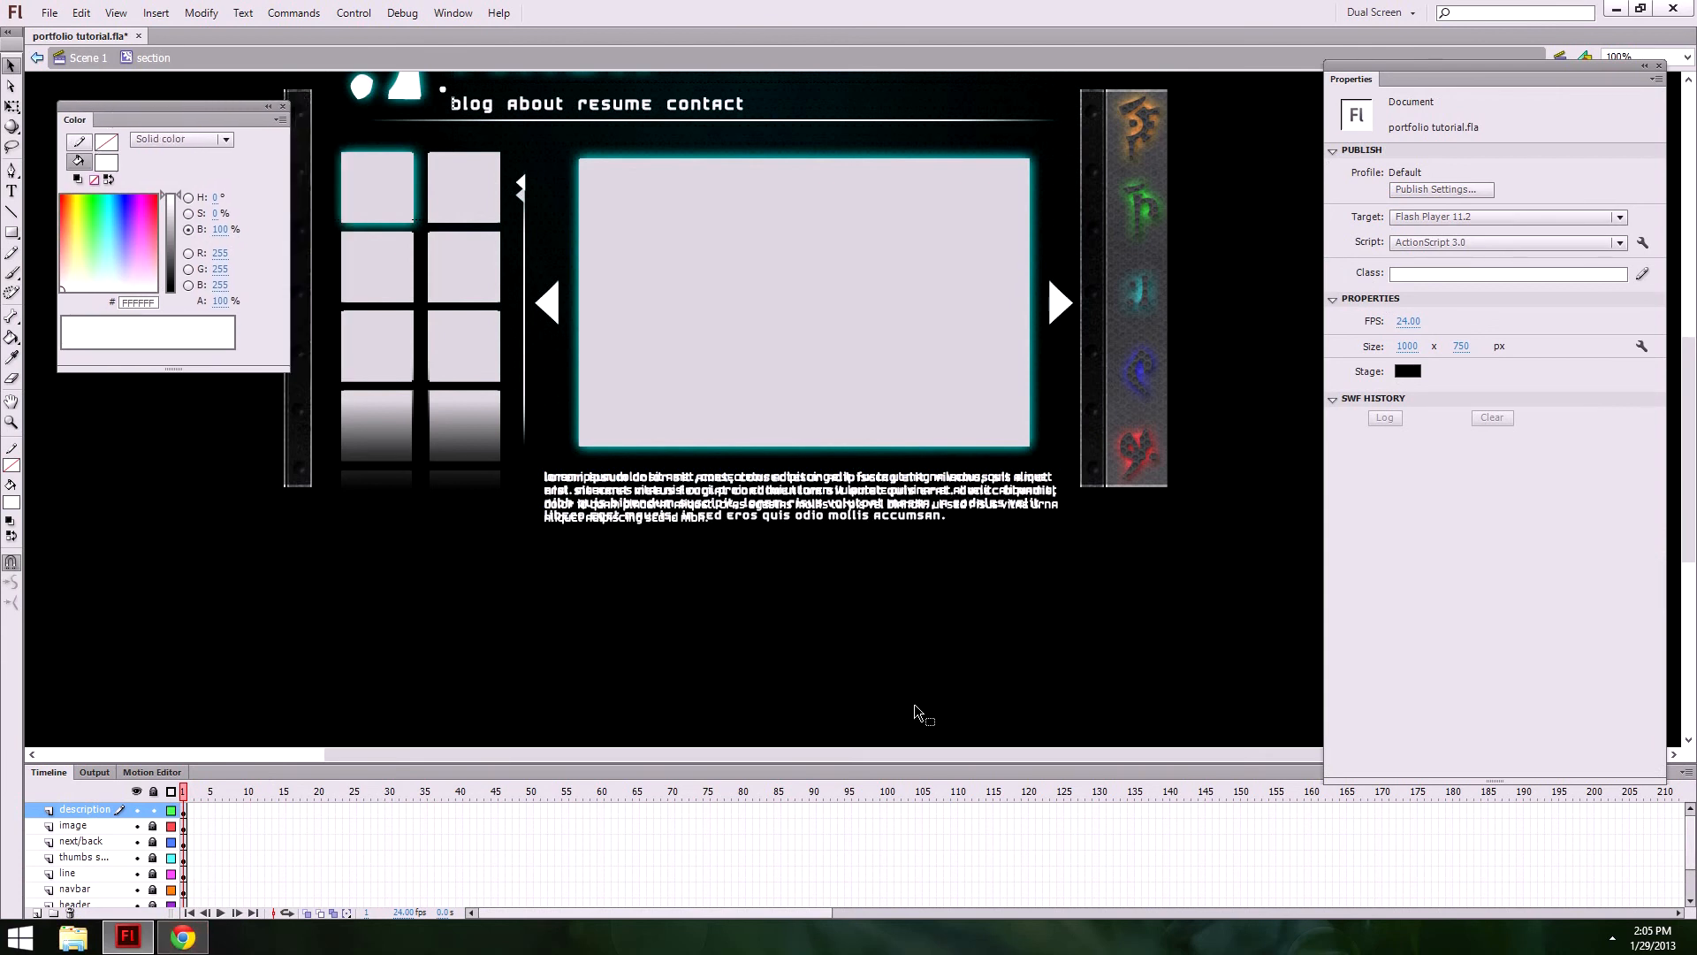
# Step: Hide the mockup layers Layer 6 and Layer 1 inside the section clip, inspect the bare layout, and return to Scene 1
pyautogui.moveTo(924, 610); pyautogui.dragTo(978, 727)
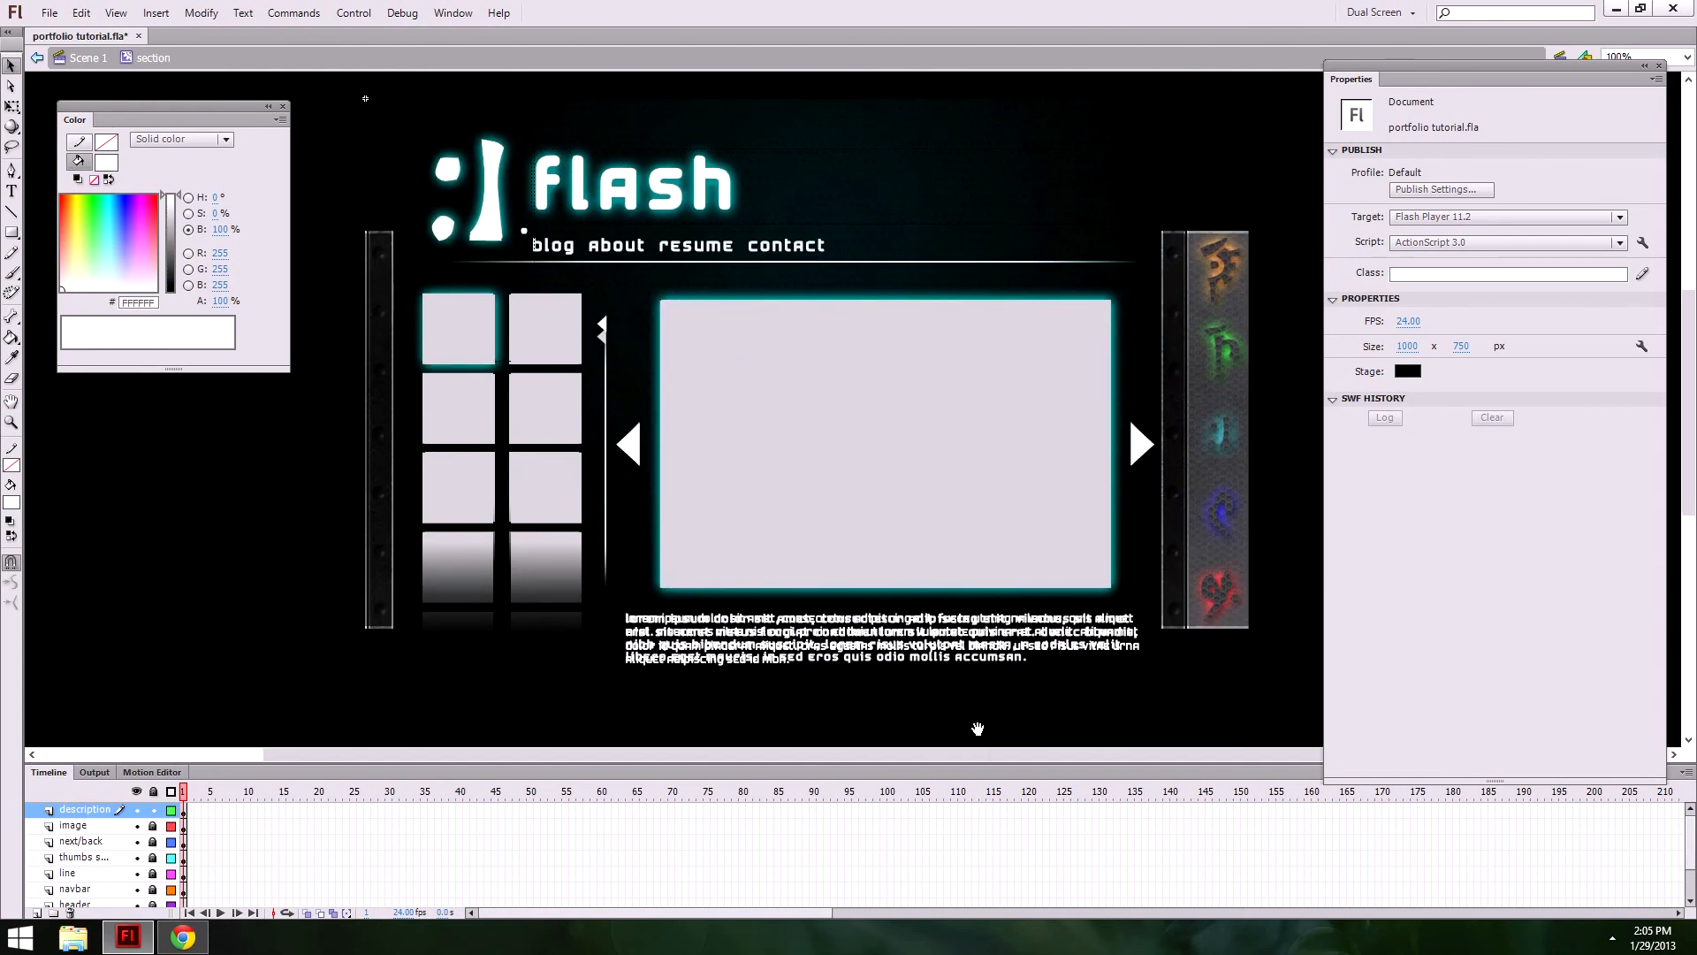
pyautogui.moveTo(738, 671); pyautogui.dragTo(718, 603)
pyautogui.scroll(-3, 106, 879)
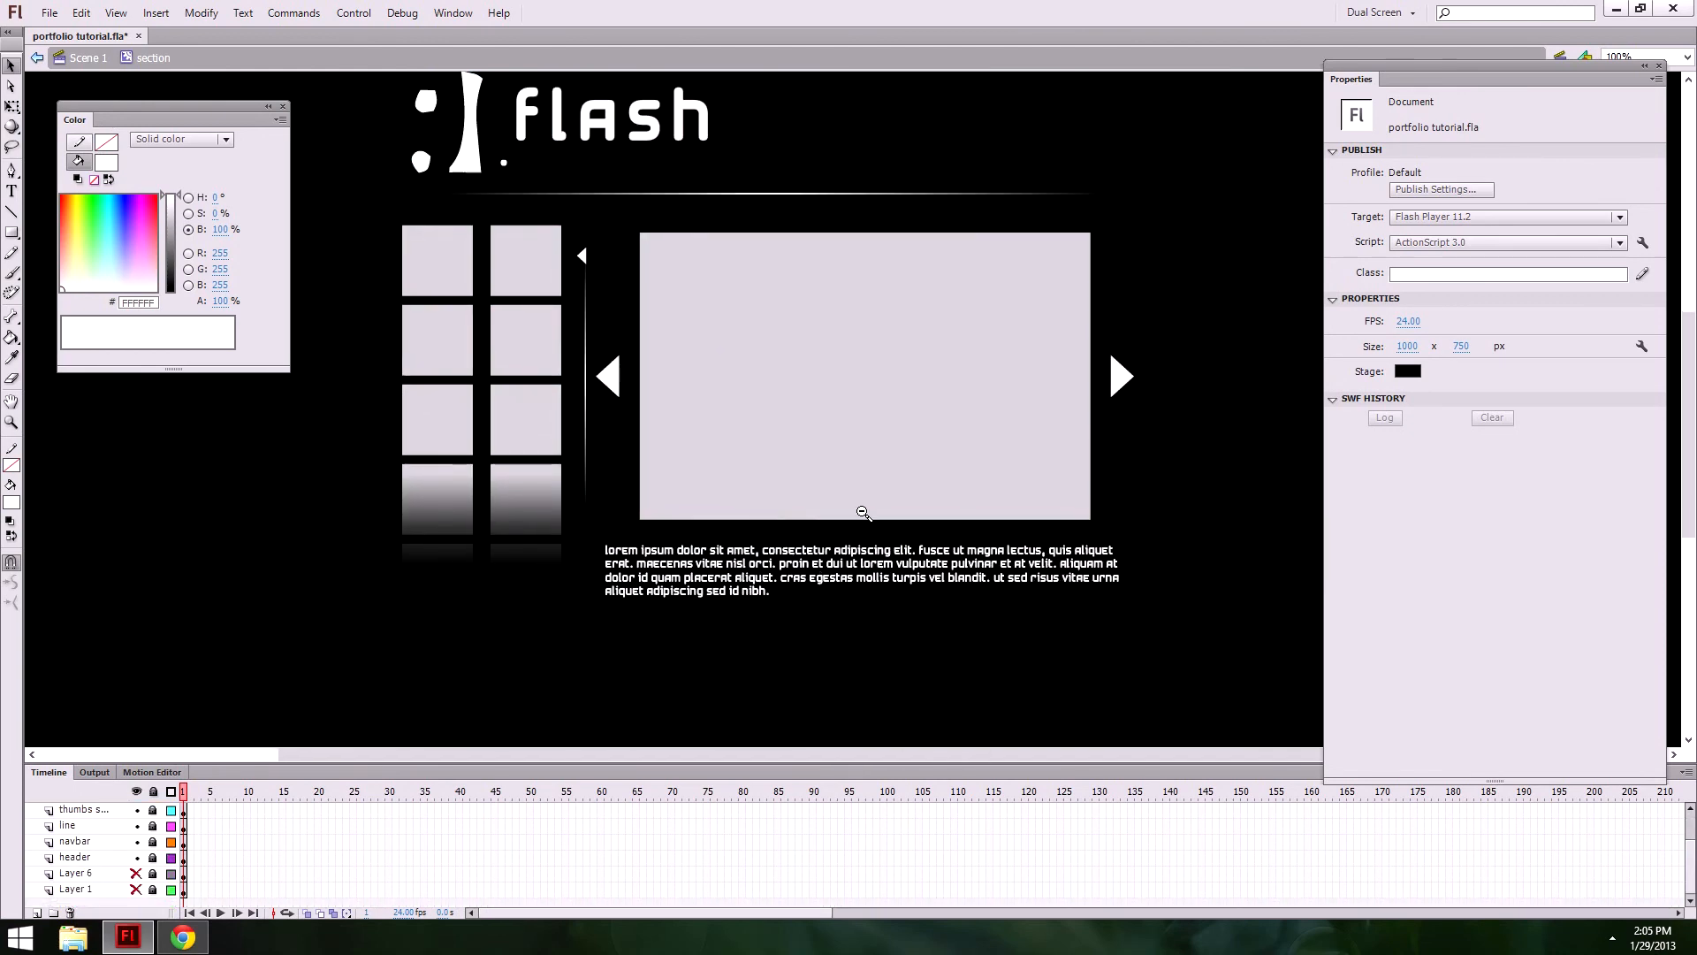
pyautogui.hotkey('ctrl', '-')
pyautogui.moveTo(607, 541); pyautogui.dragTo(818, 598)
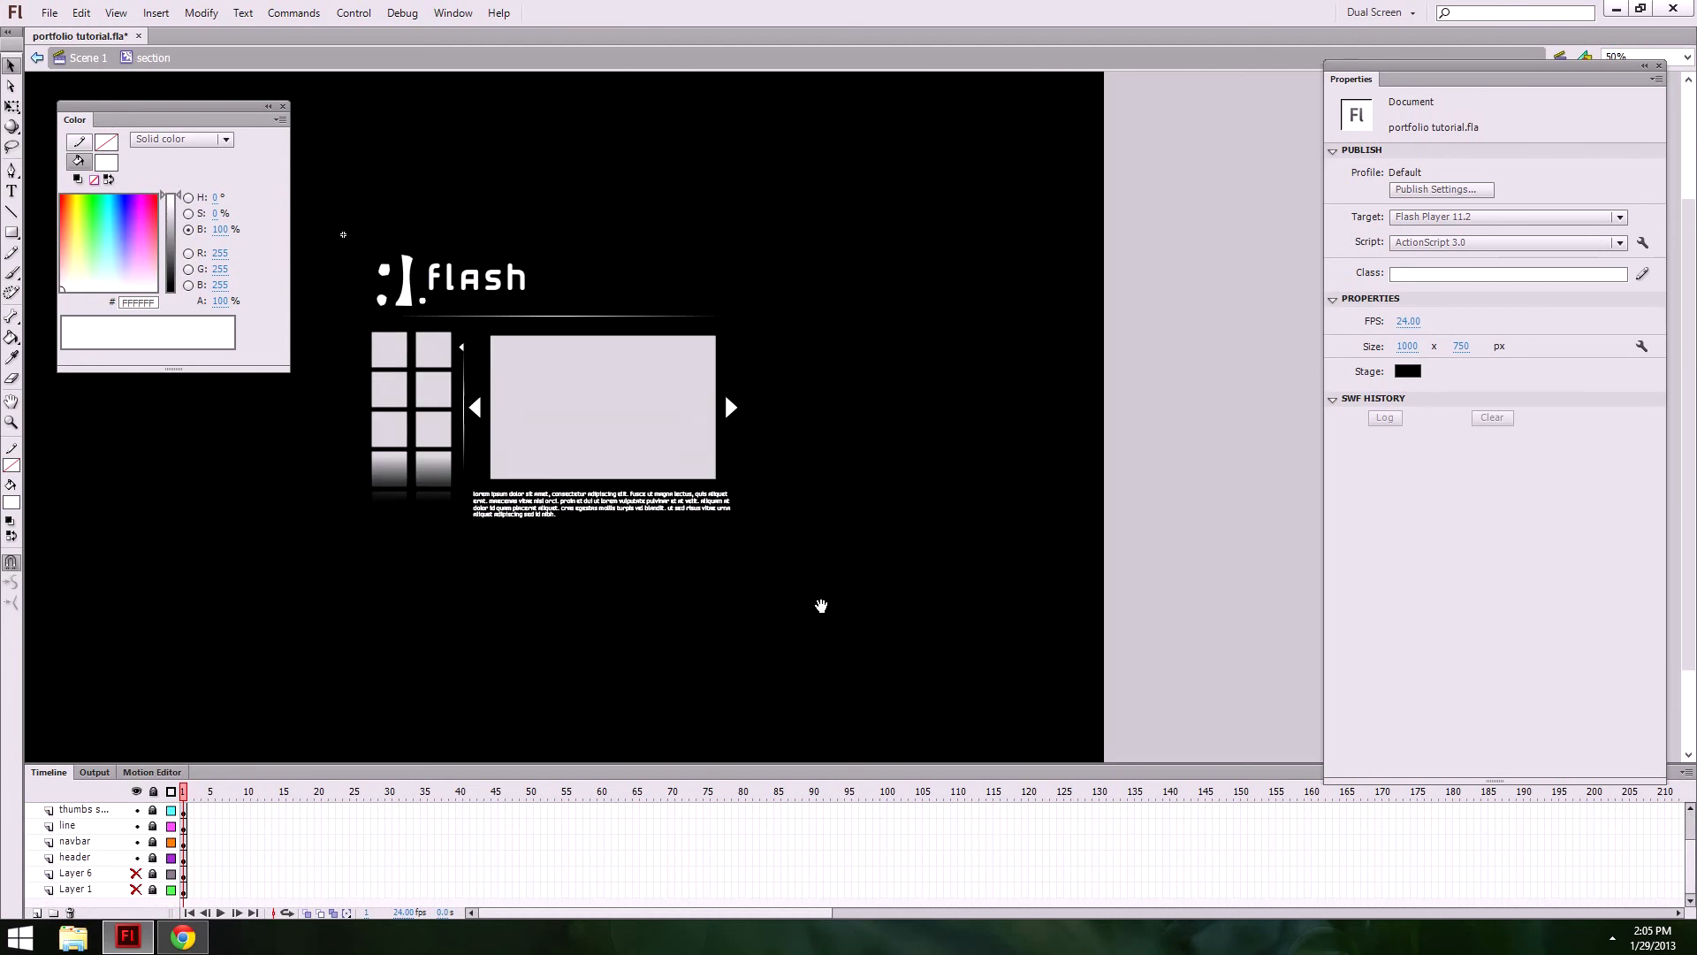
pyautogui.keyDown('ctrl'); pyautogui.click(523, 409); pyautogui.keyUp('ctrl')
pyautogui.moveTo(911, 436); pyautogui.dragTo(782, 515)
pyautogui.click(100, 60)
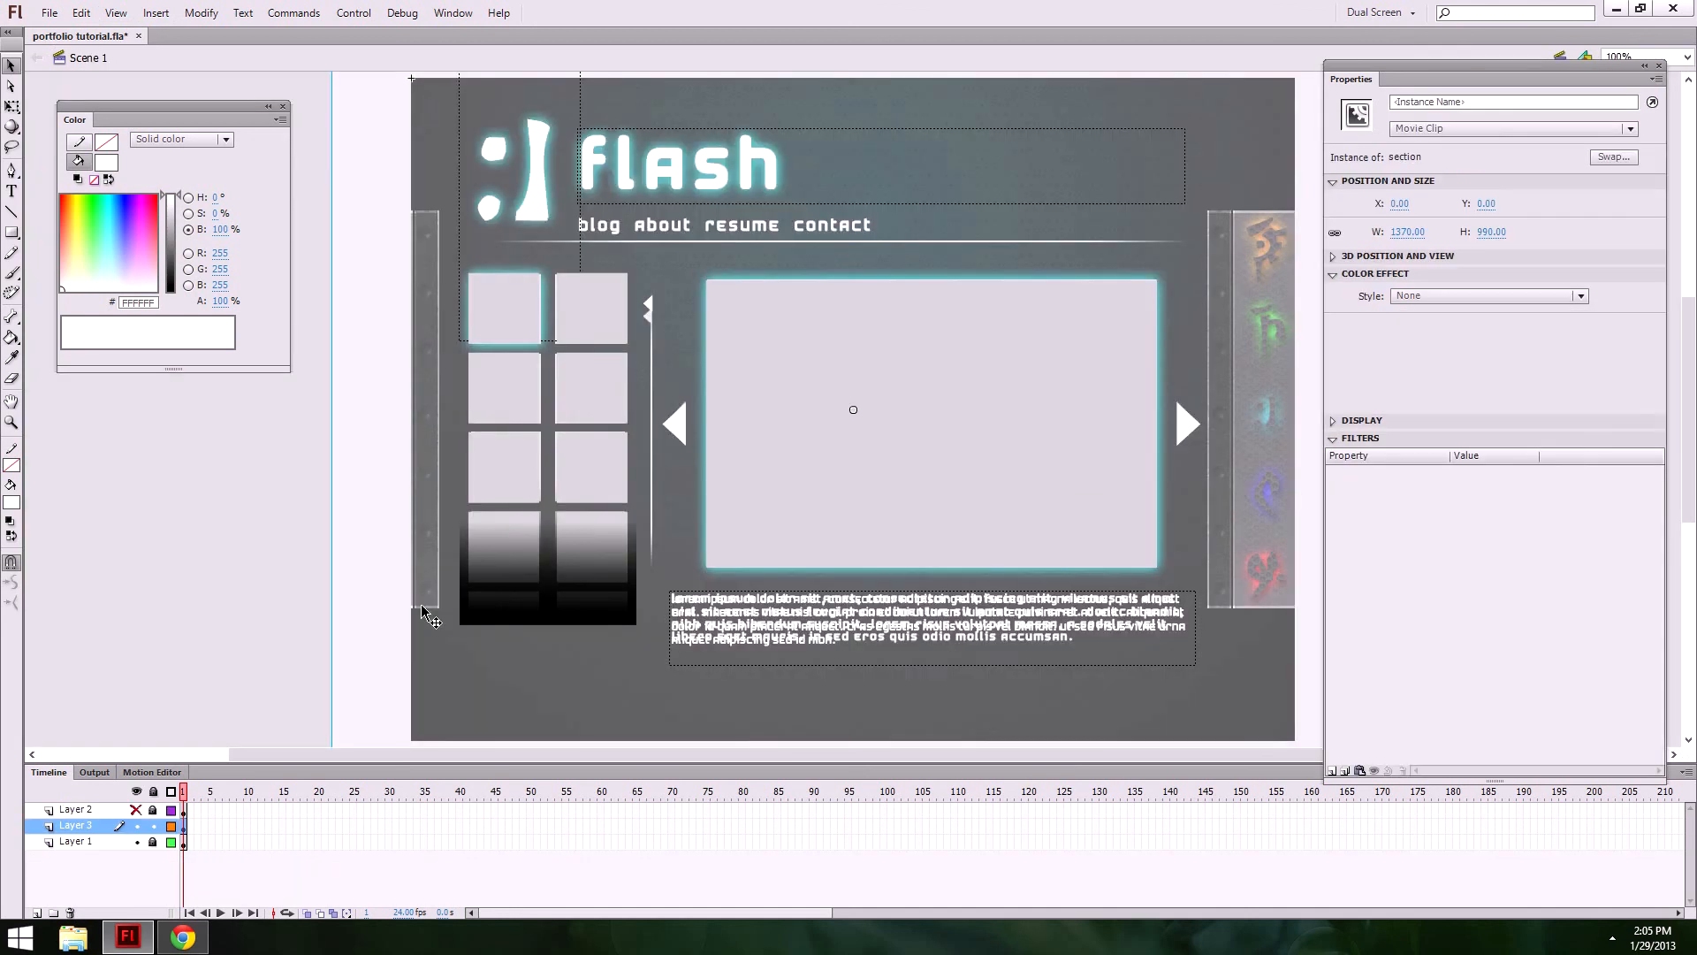
# Step: Delete the mockup layers Layer 6 and Layer 1 from inside the section clip and return to Scene 1
pyautogui.doubleClick(947, 504)
pyautogui.moveTo(884, 676); pyautogui.dragTo(804, 568)
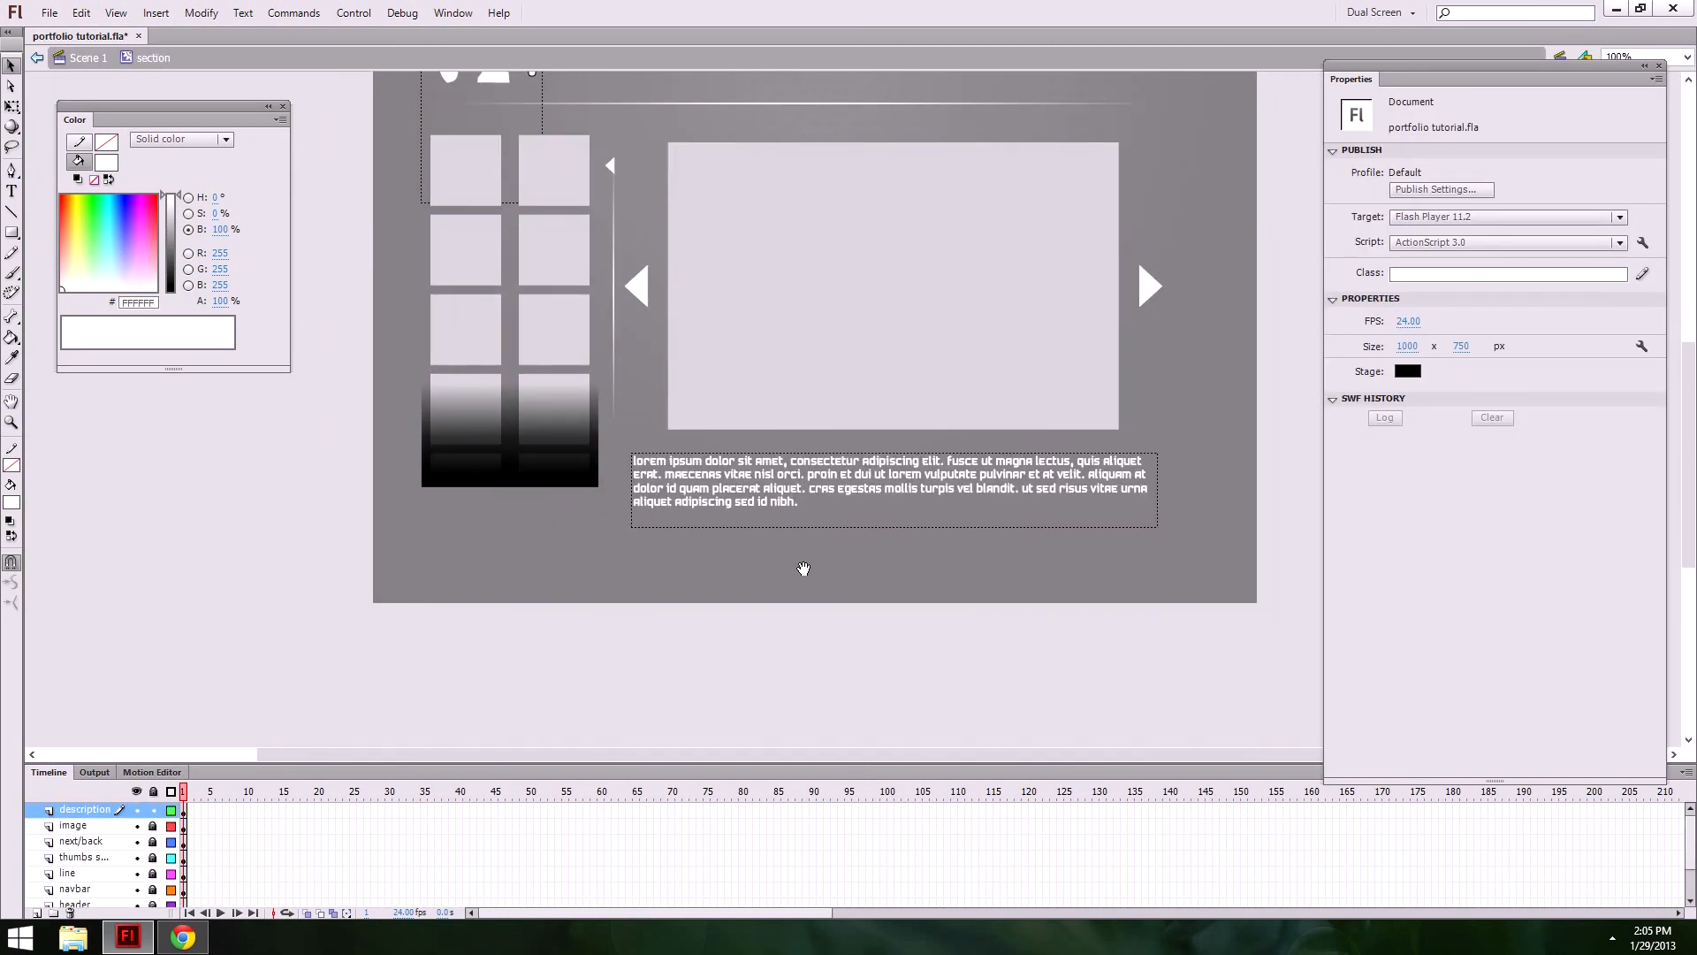
pyautogui.scroll(-1, 79, 868)
pyautogui.click(76, 874)
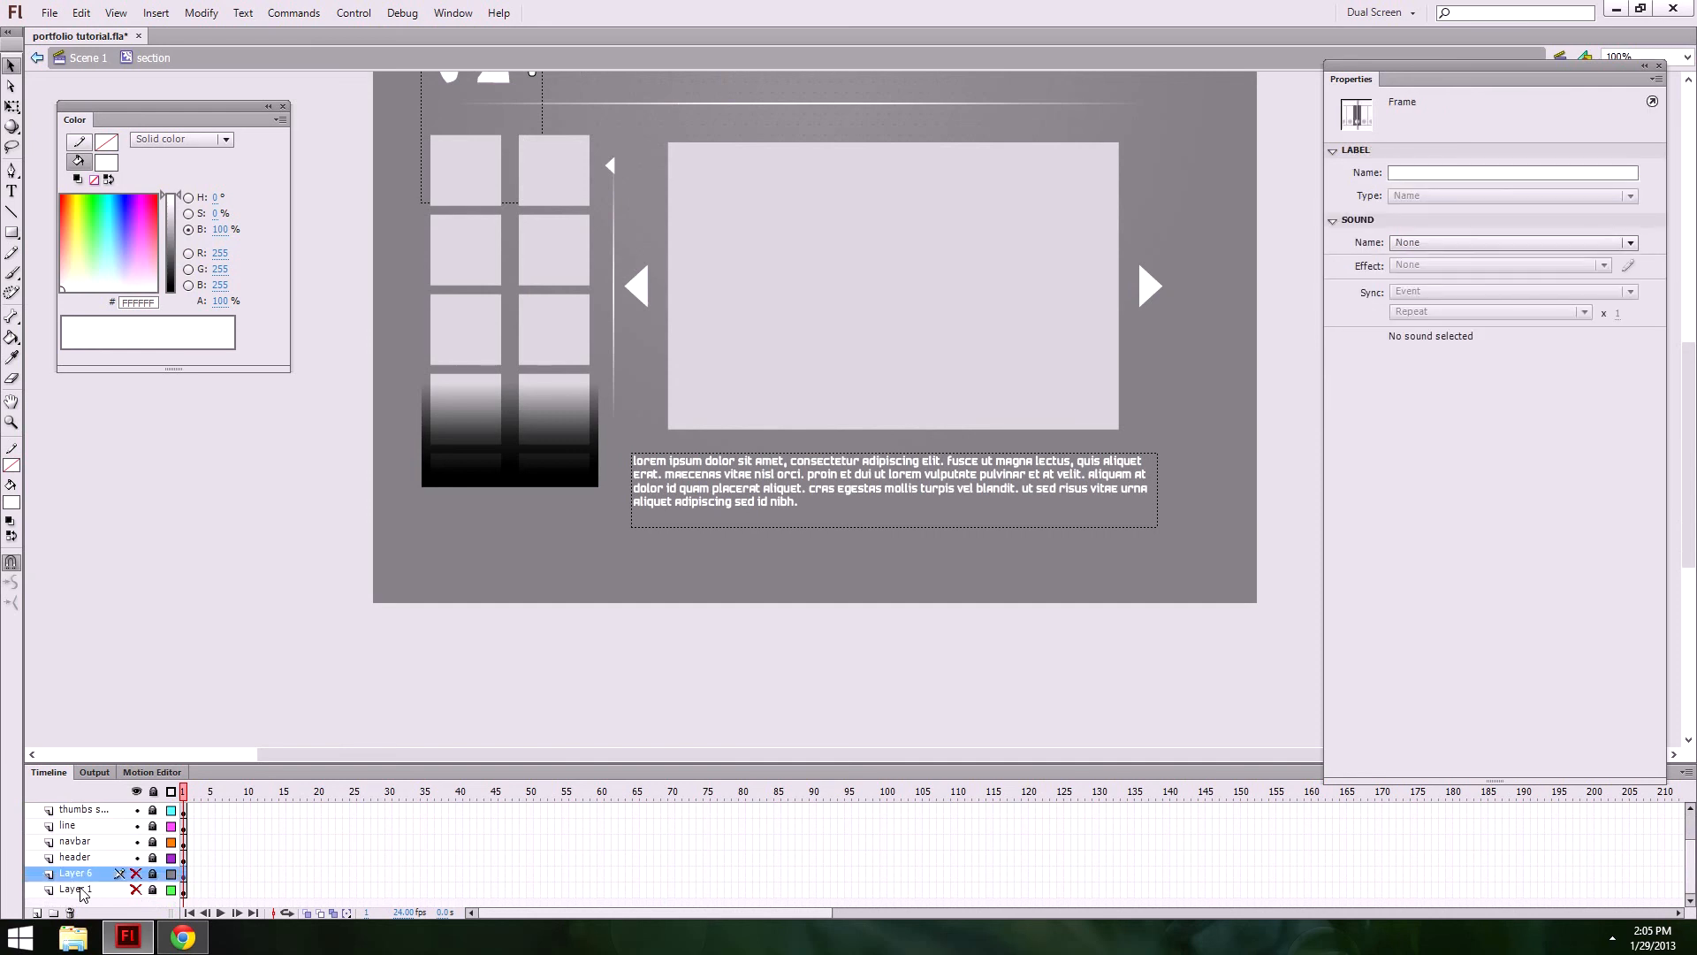
pyautogui.click(37, 914)
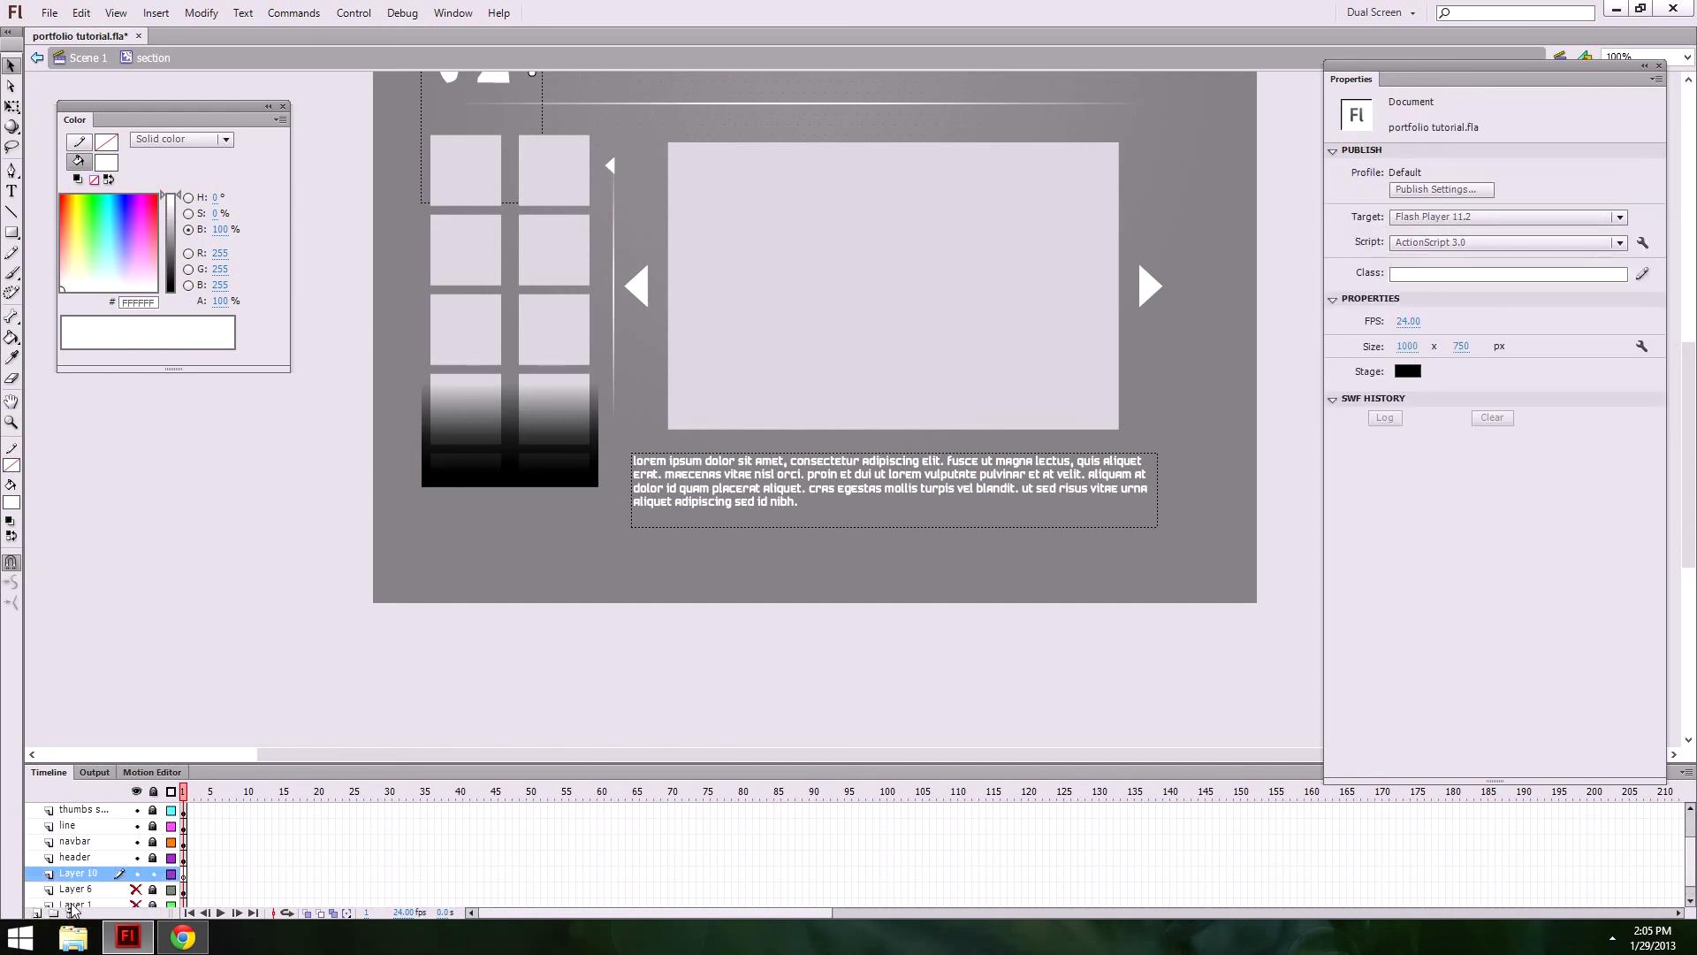
pyautogui.click(71, 914)
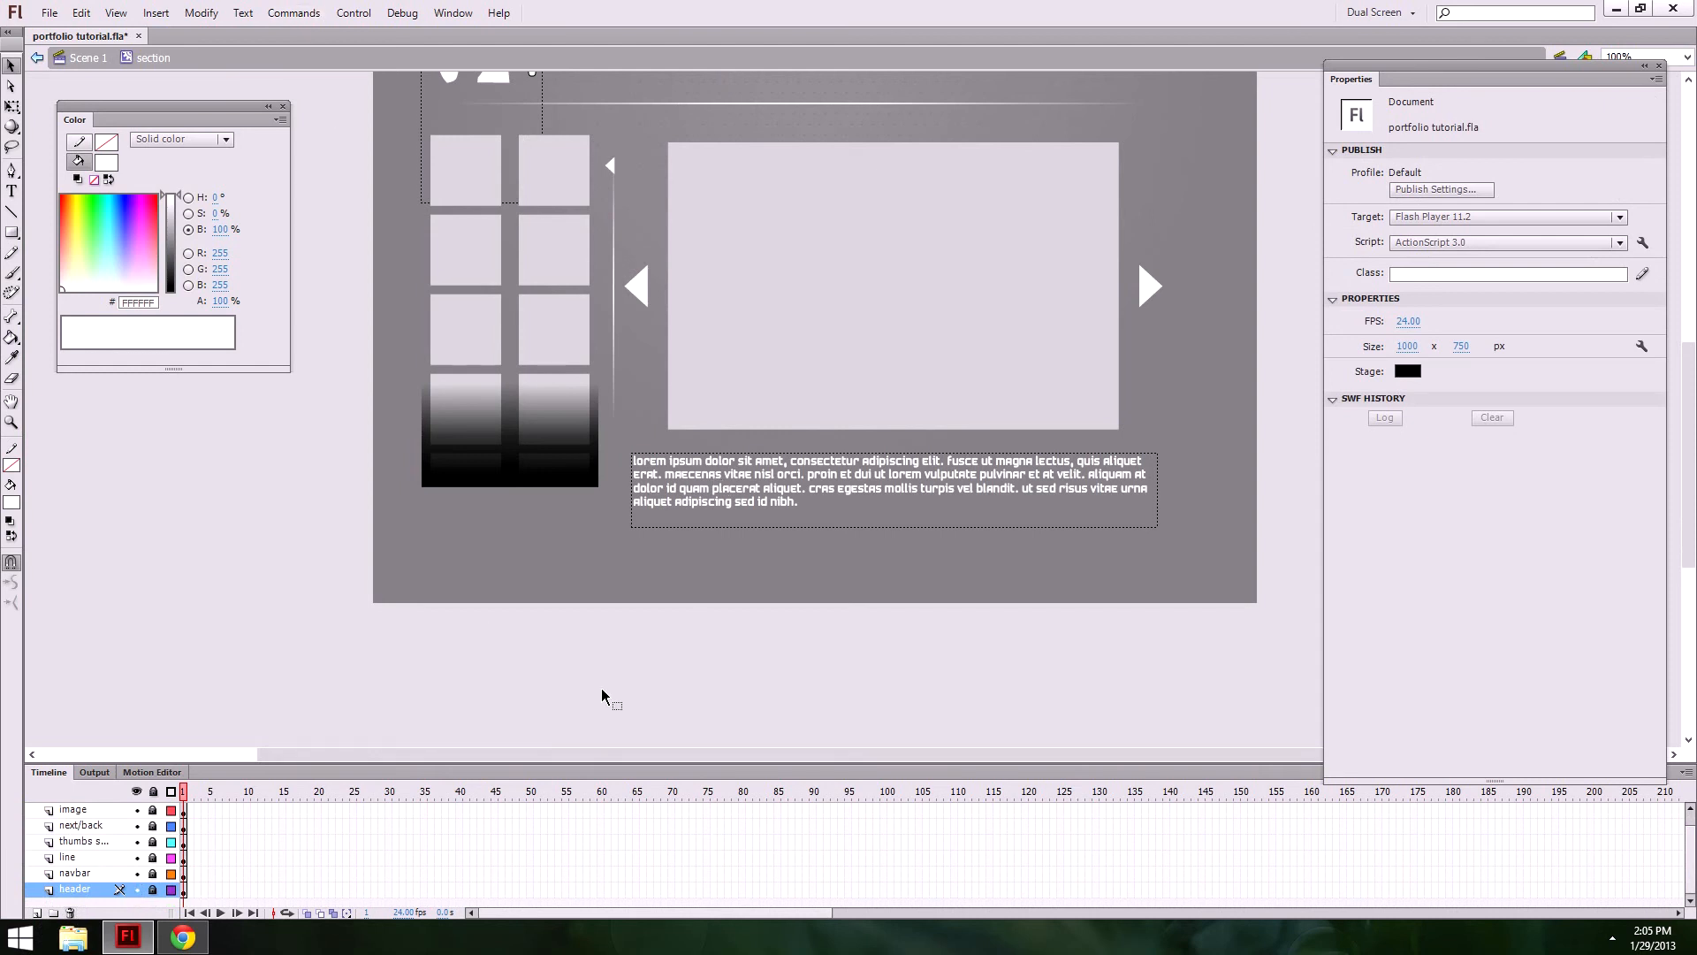
pyautogui.click(86, 58)
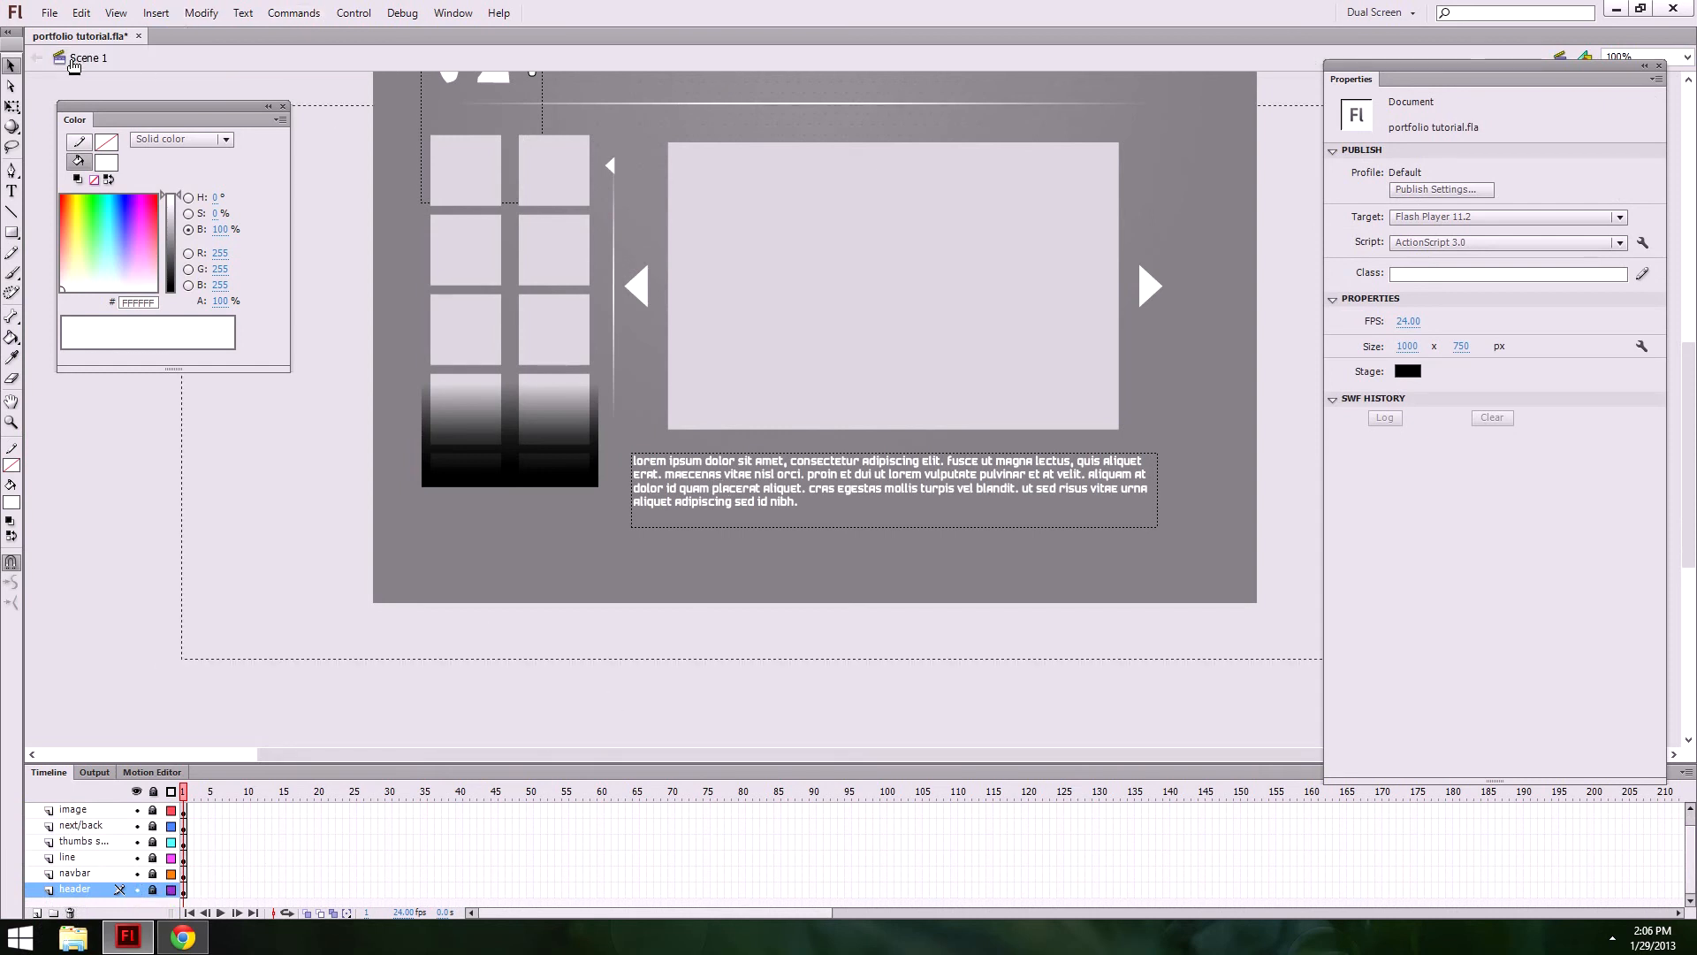
# Step: Give the section movie clip on the main stage the instance name section
pyautogui.moveTo(848, 376); pyautogui.dragTo(852, 513)
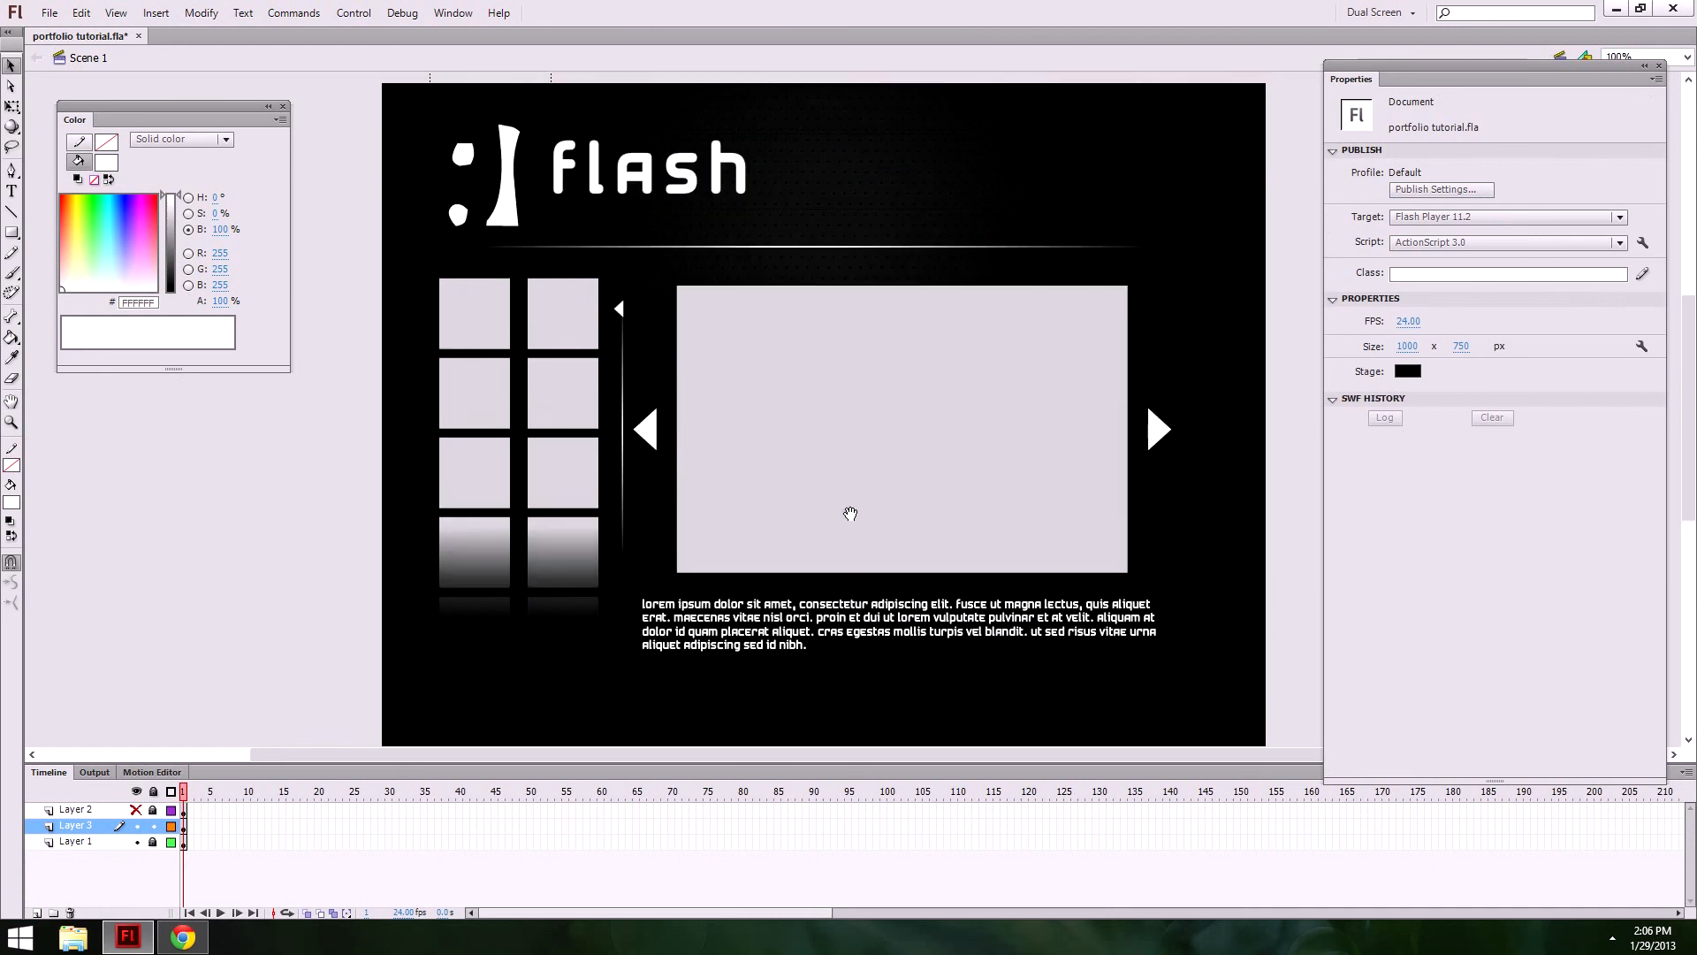
pyautogui.keyDown('ctrl'); pyautogui.keyDown('alt'); pyautogui.click(825, 441); pyautogui.keyUp('alt'); pyautogui.keyUp('ctrl')
pyautogui.keyDown('ctrl'); pyautogui.click(618, 429); pyautogui.keyUp('ctrl')
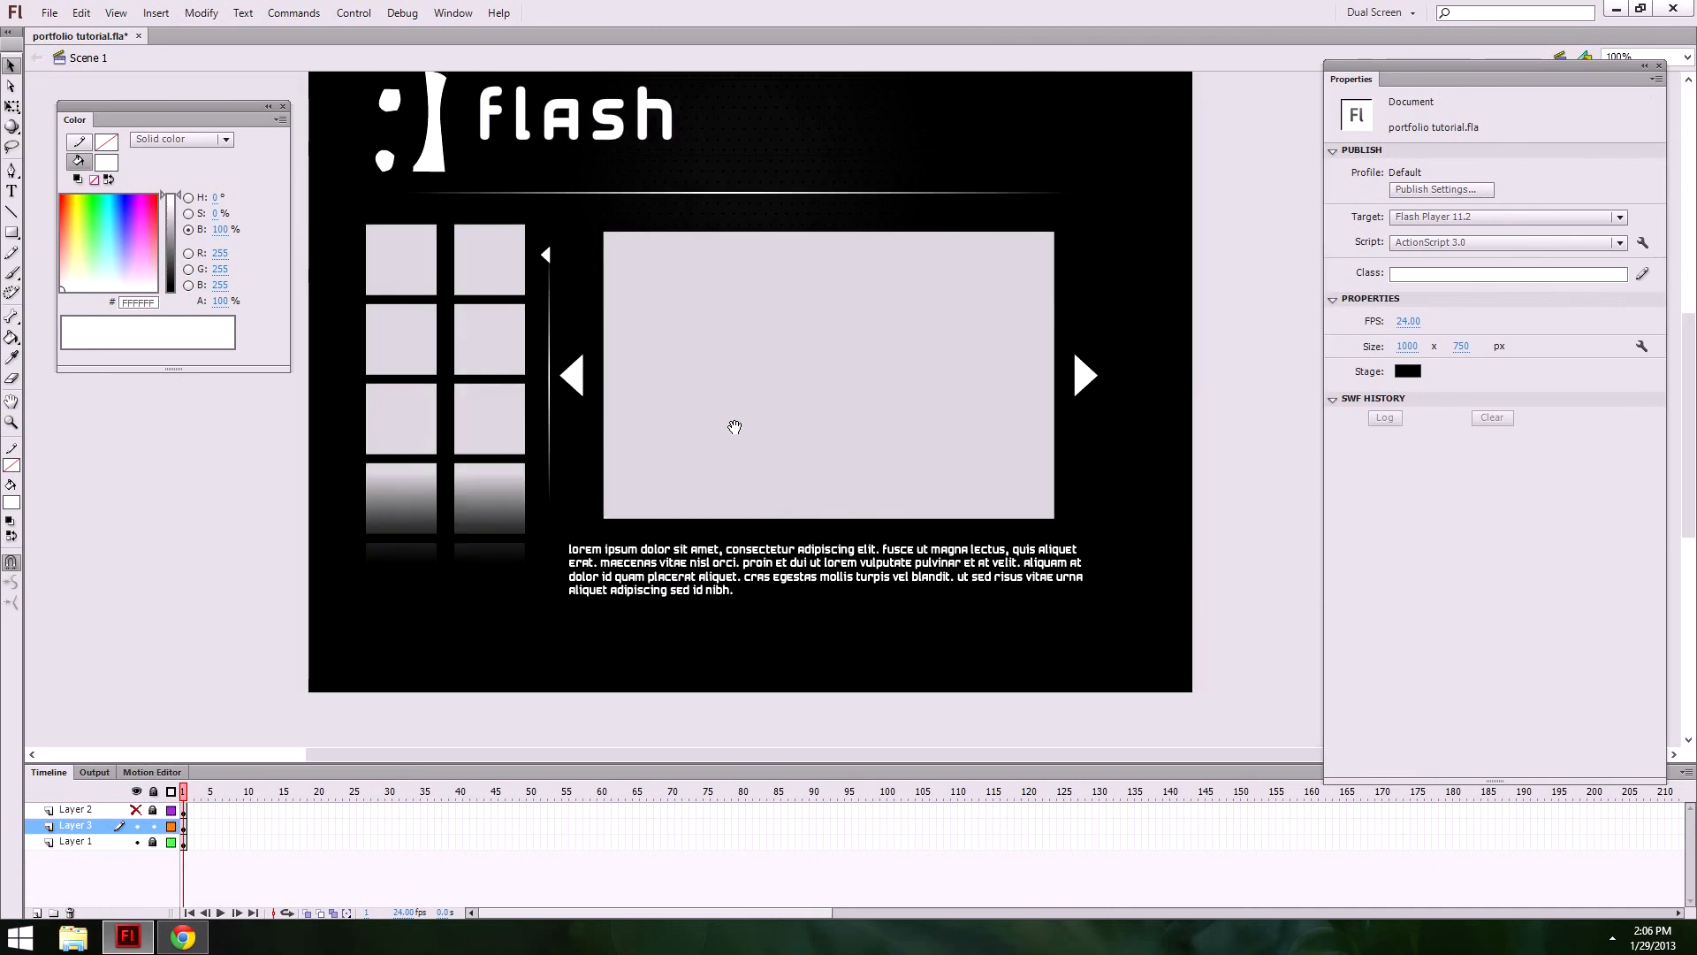
pyautogui.moveTo(782, 441); pyautogui.dragTo(869, 516)
pyautogui.click(584, 189)
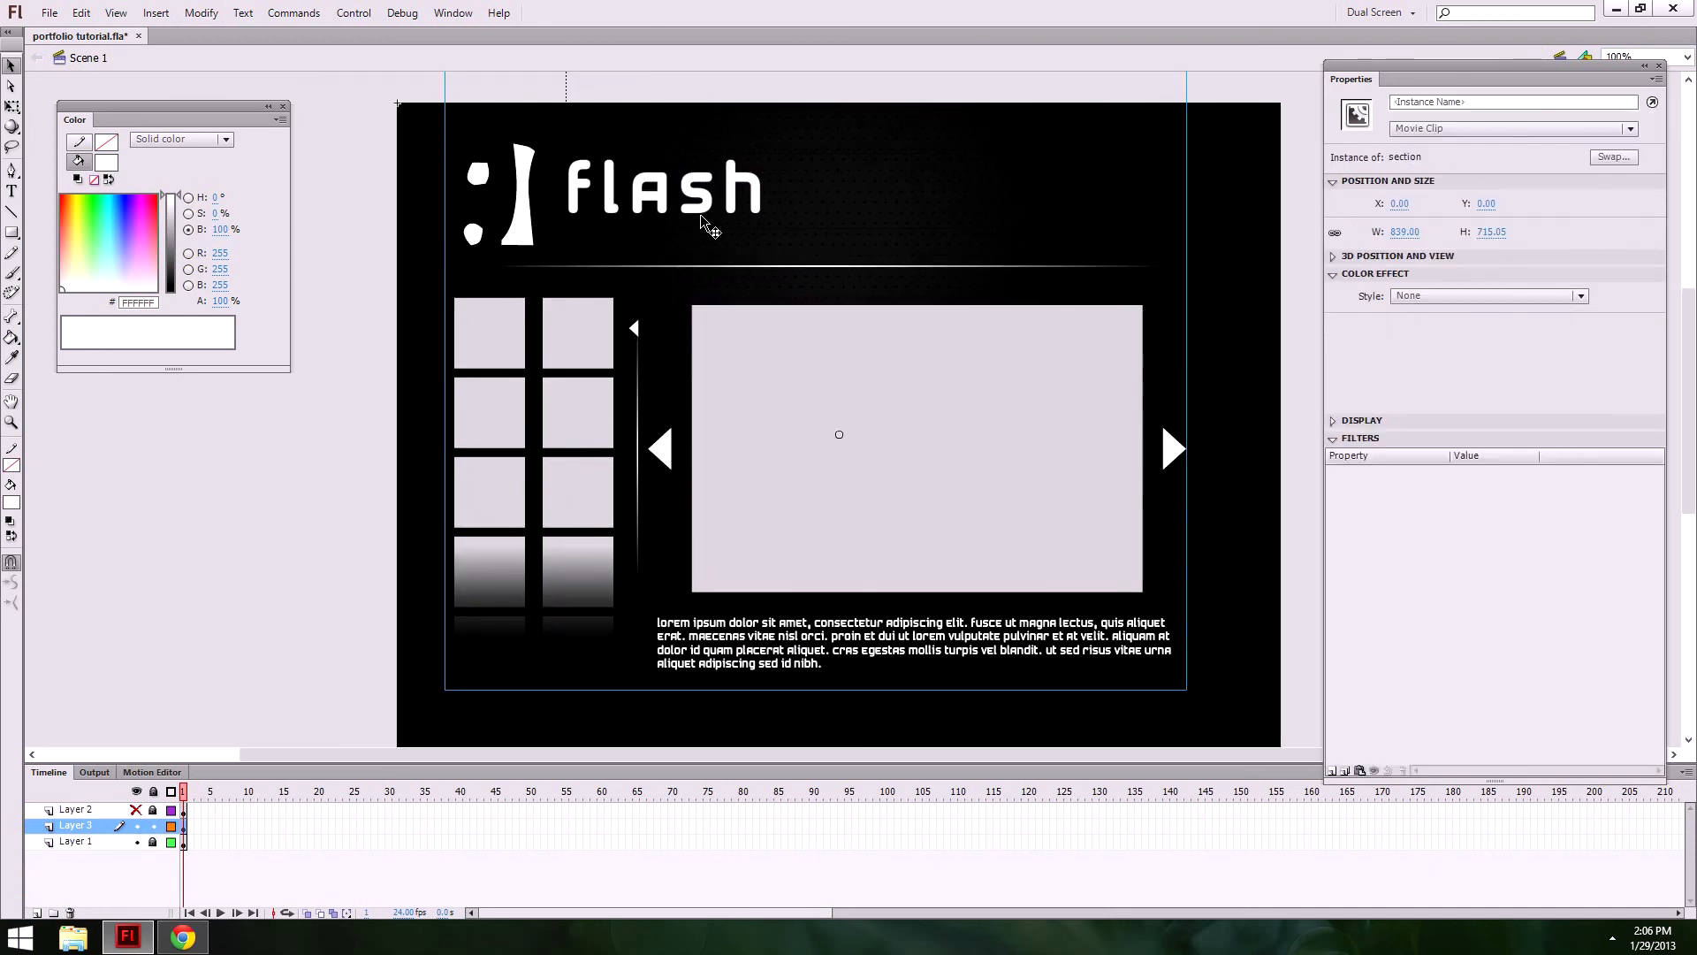
pyautogui.moveTo(878, 321)
pyautogui.mouseDown()
pyautogui.moveTo(873, 501)
pyautogui.moveTo(879, 322)
pyautogui.mouseUp()
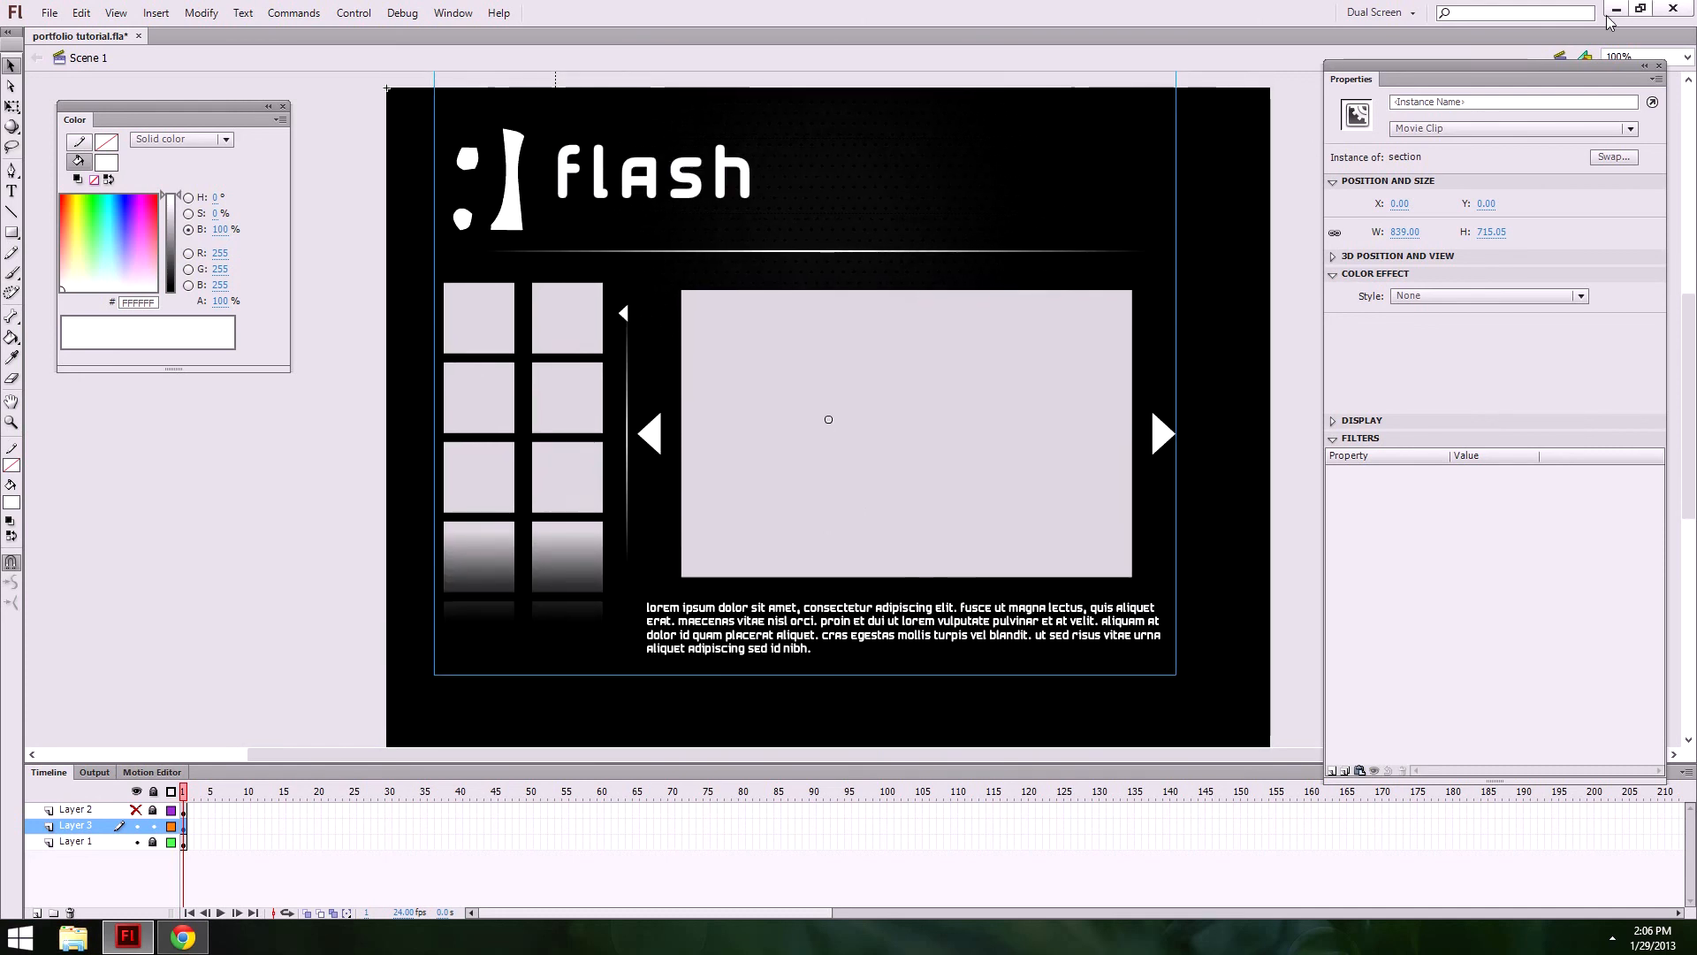
pyautogui.click(1513, 99)
pyautogui.write('se')
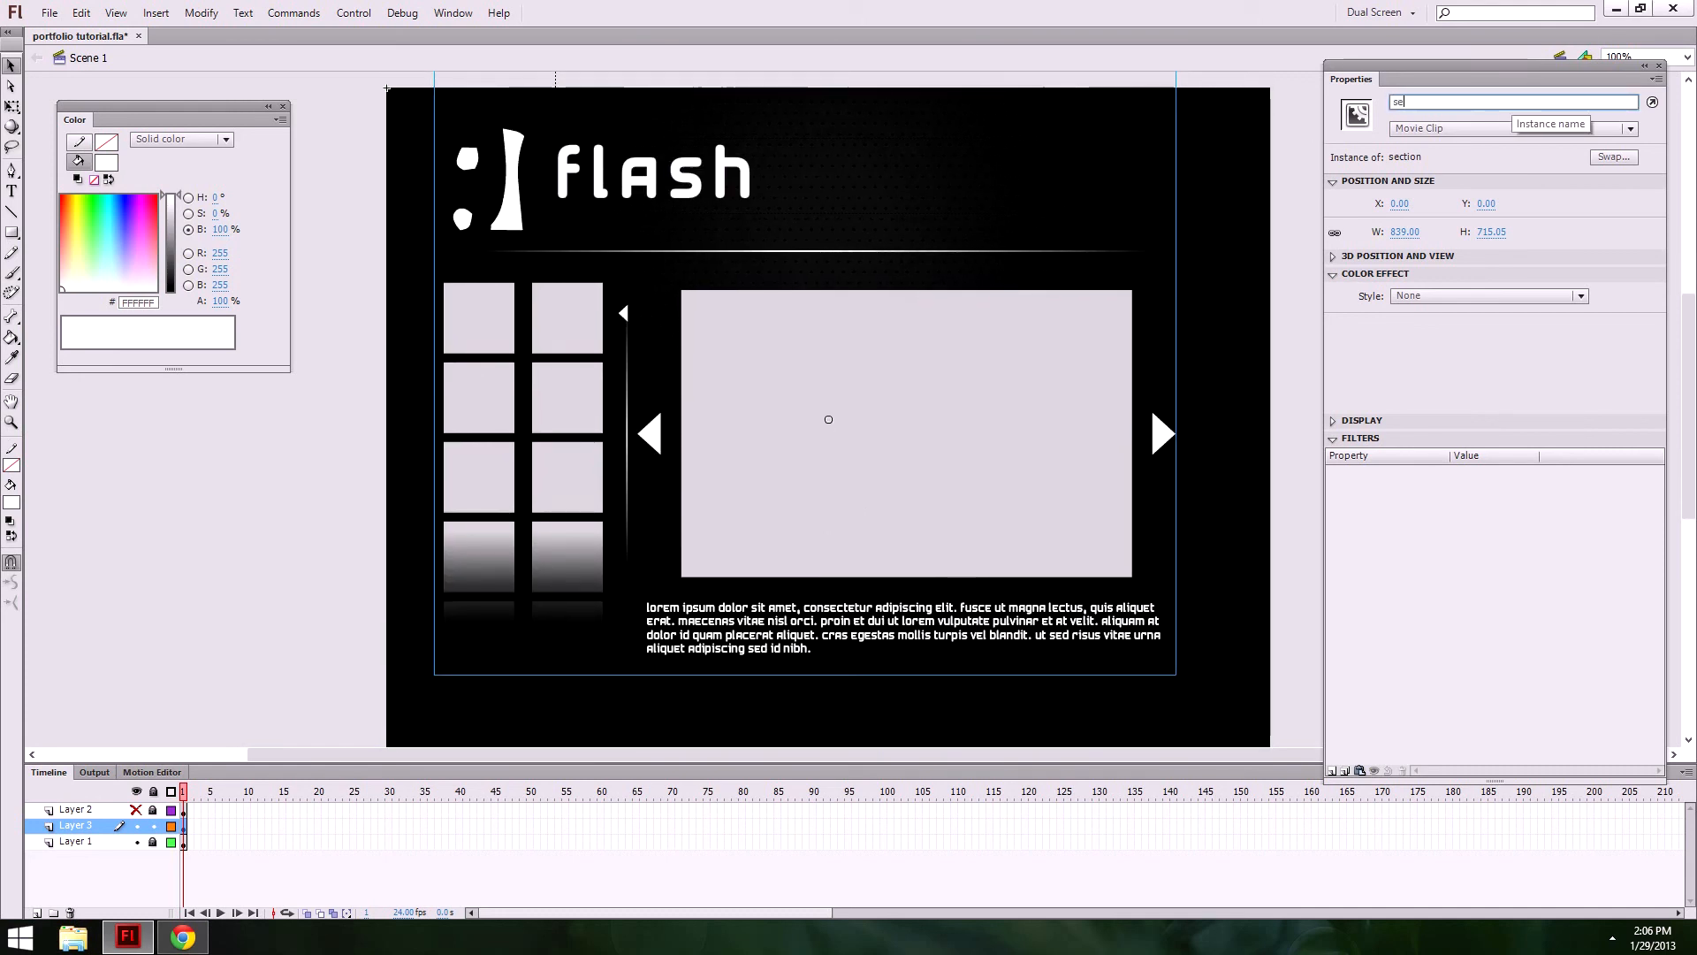
pyautogui.write('ction')
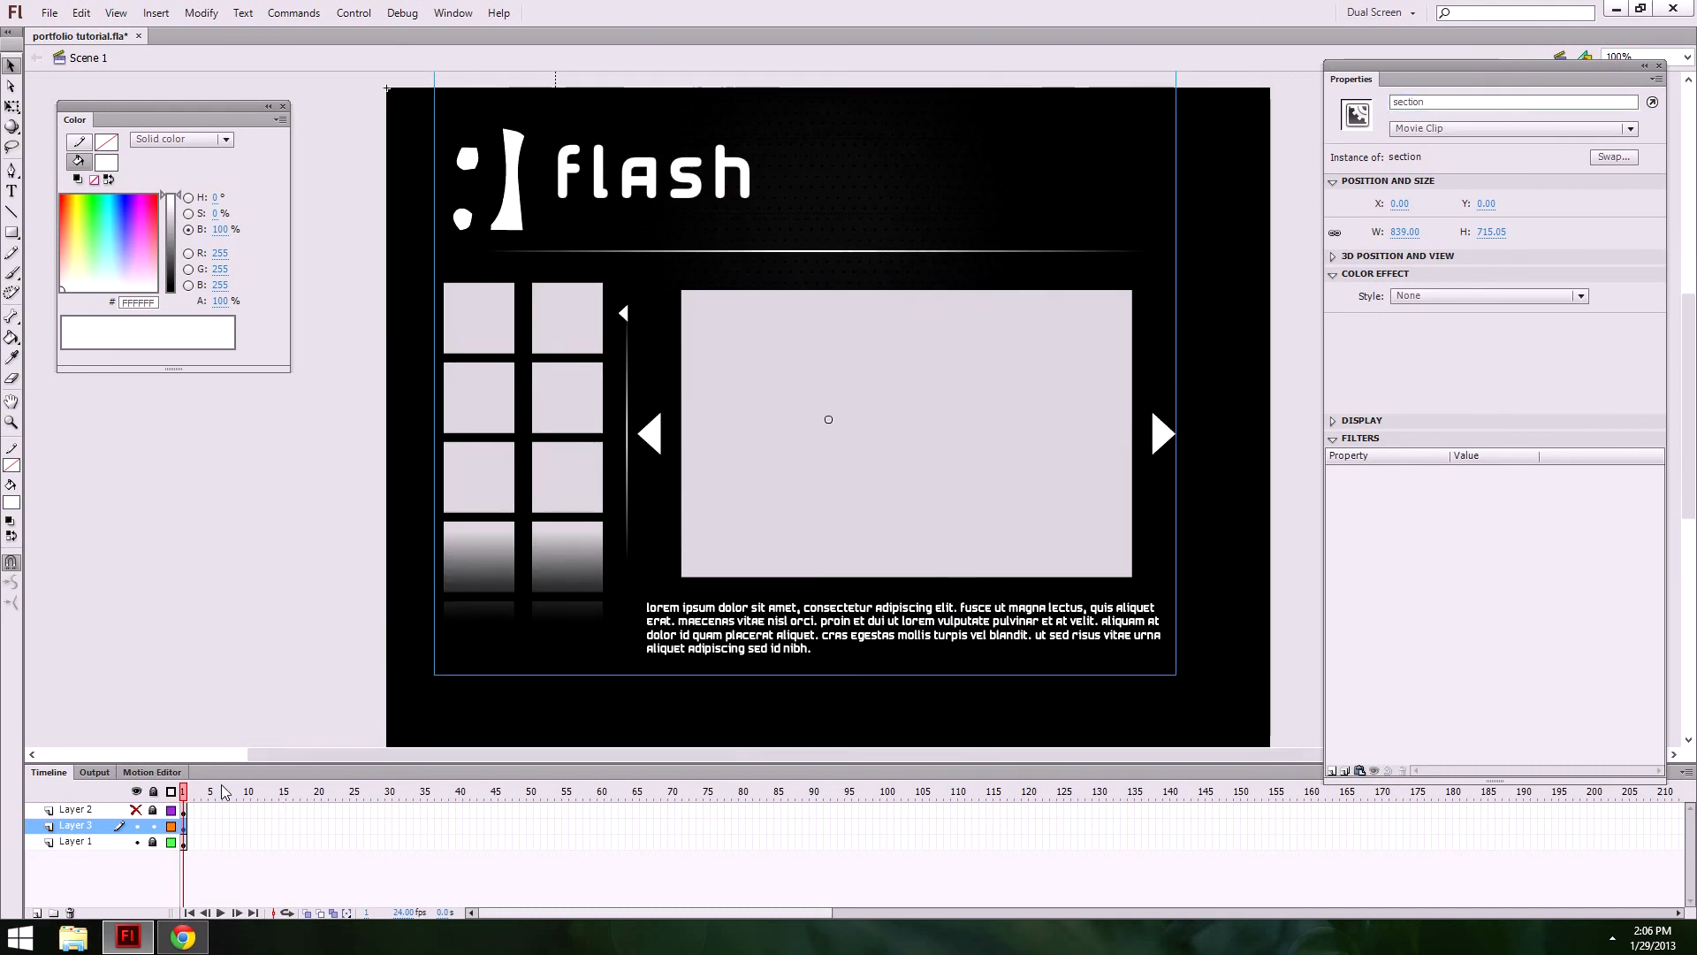
# Step: Lock Layer 3 and turn on the visibility of Layer 2, which holds the metal doors, checking how it covers the section
pyautogui.click(152, 826)
pyautogui.click(137, 811)
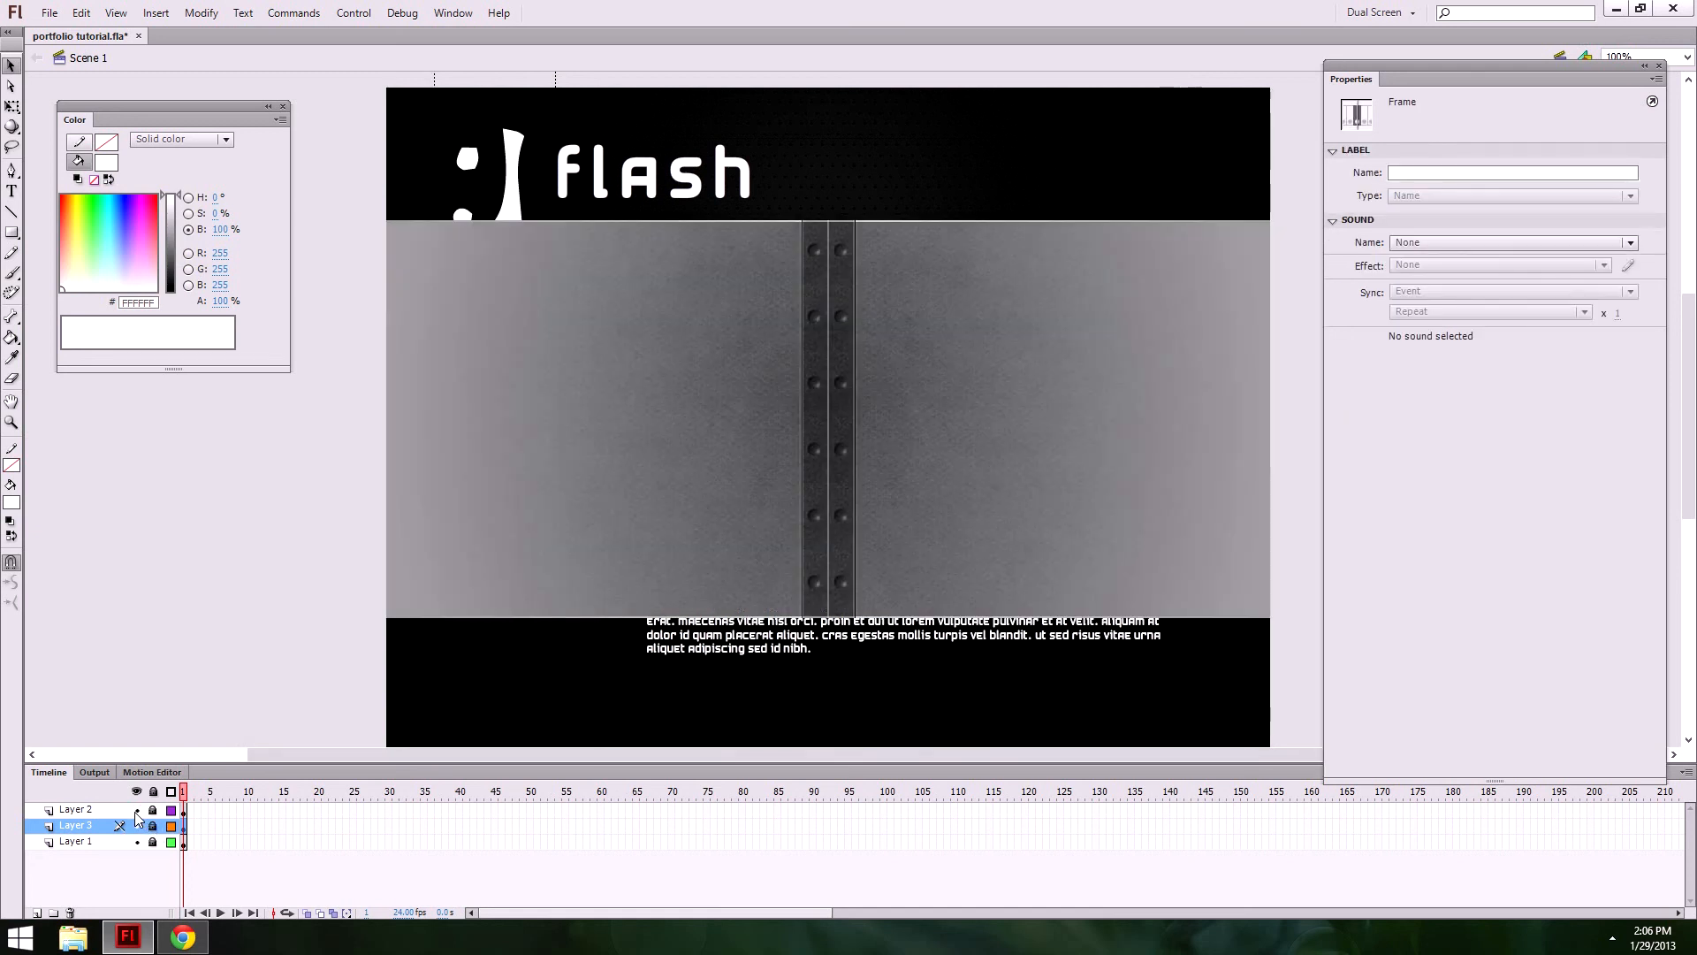
pyautogui.click(137, 812)
pyautogui.click(137, 812)
pyautogui.click(136, 811)
pyautogui.click(138, 829)
pyautogui.click(138, 828)
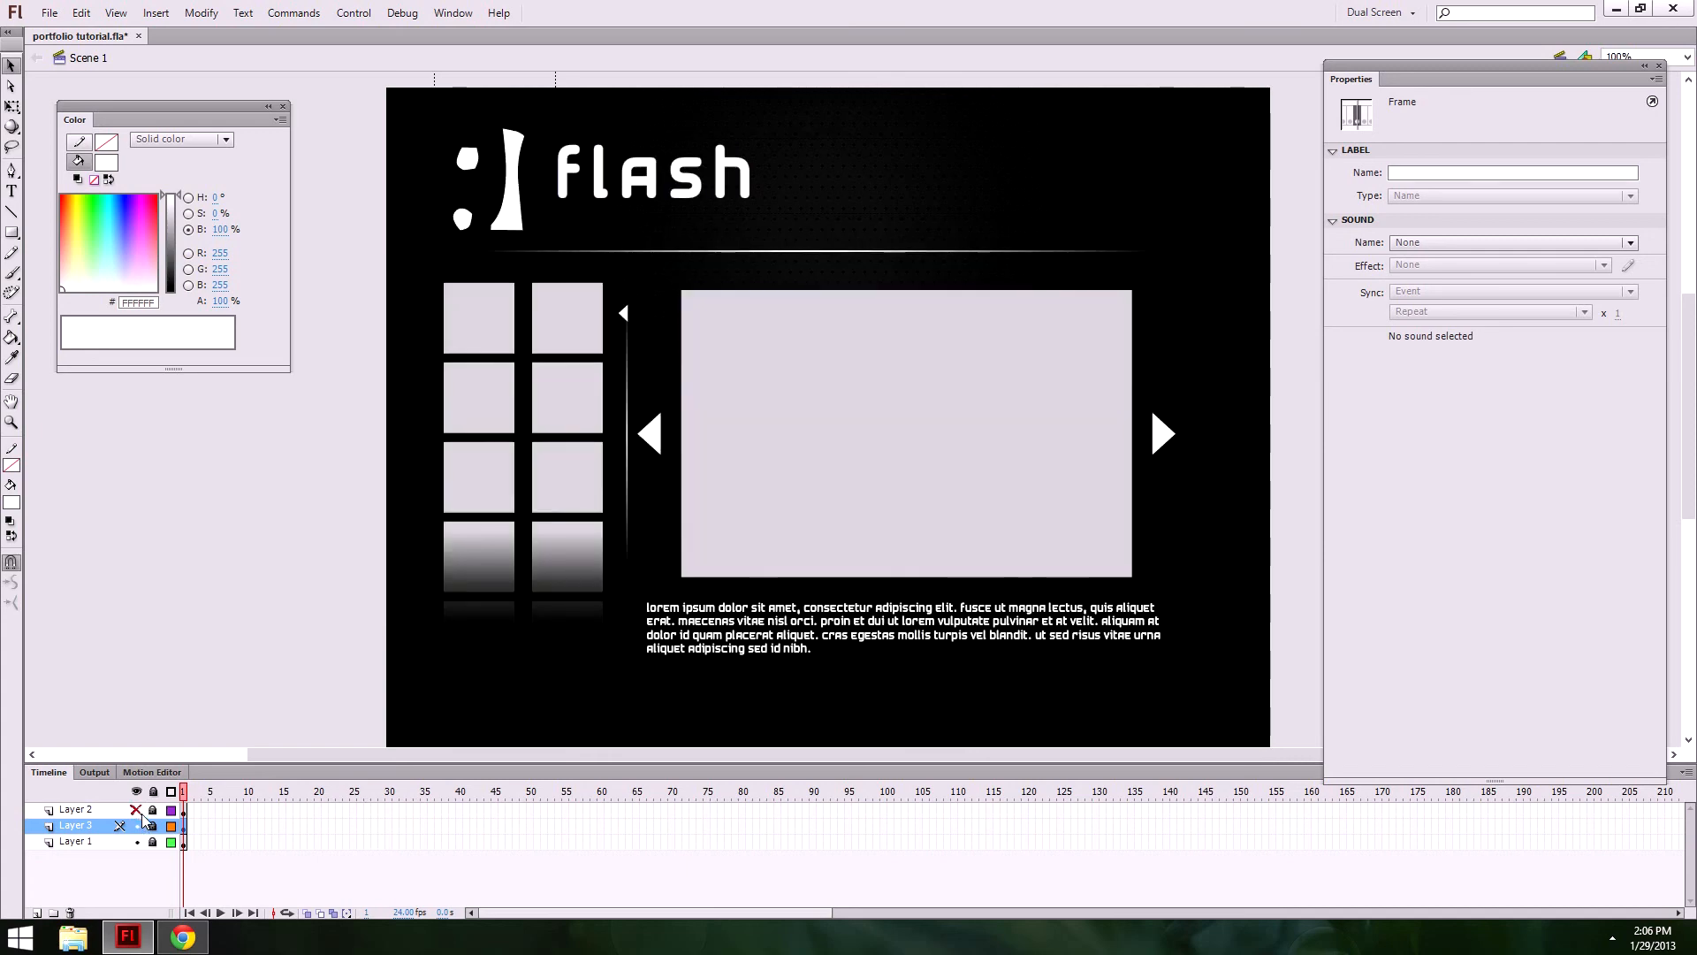
pyautogui.click(139, 810)
pyautogui.click(138, 810)
pyautogui.click(138, 810)
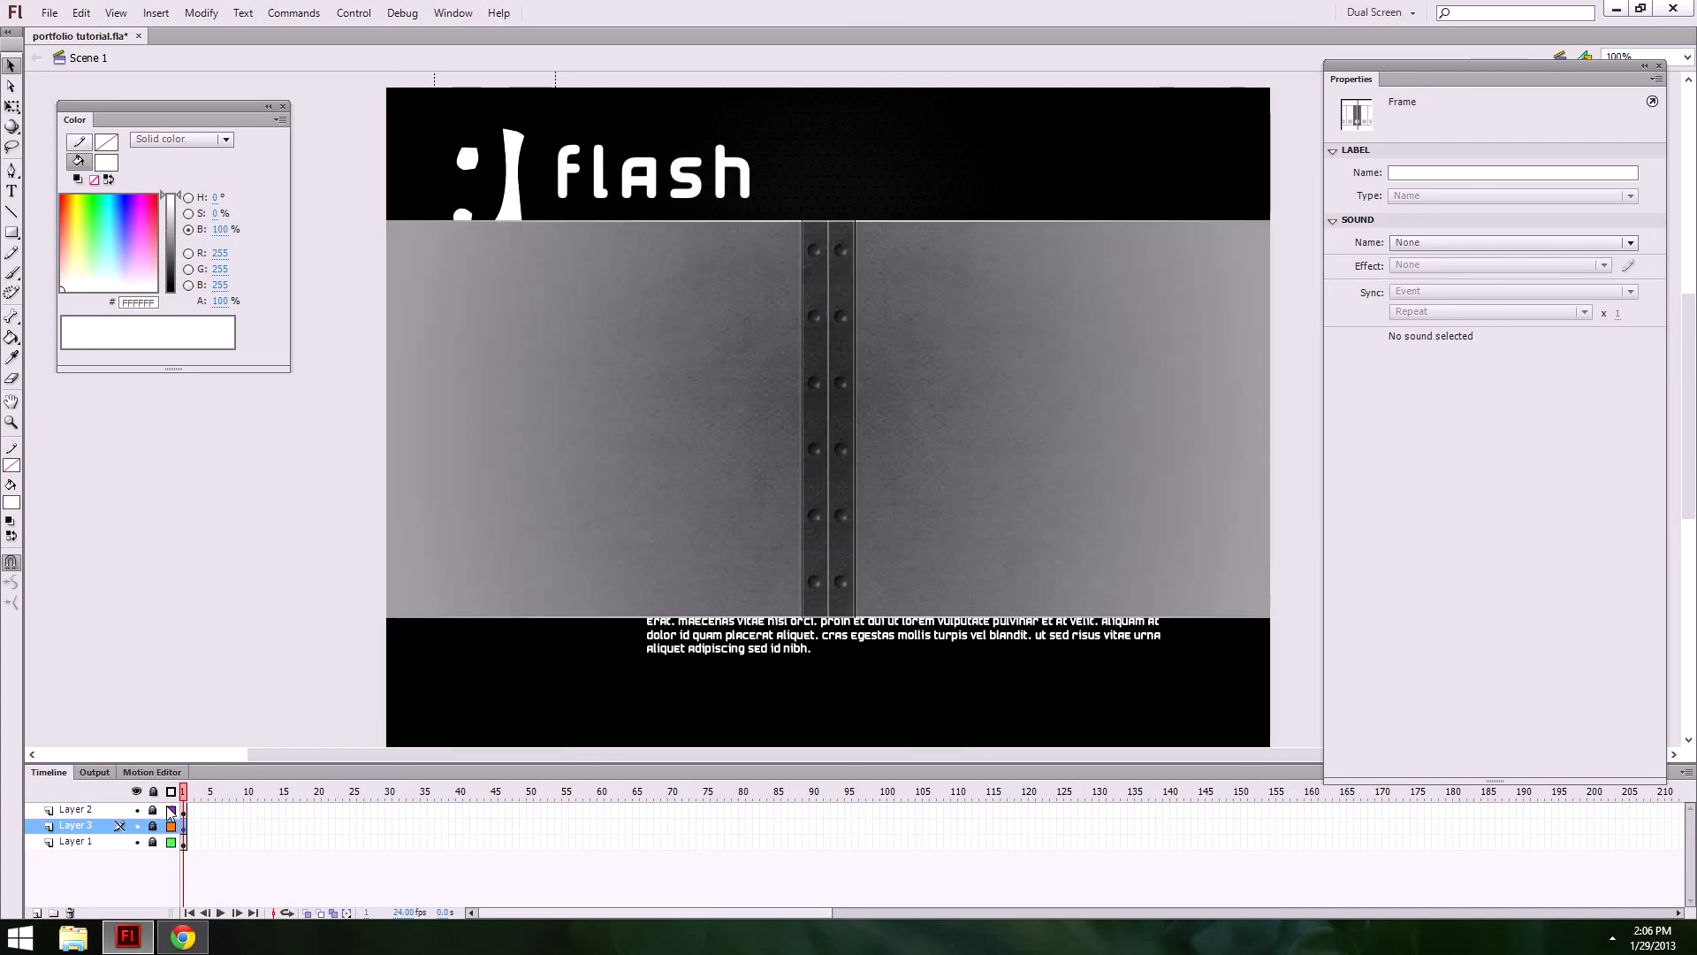